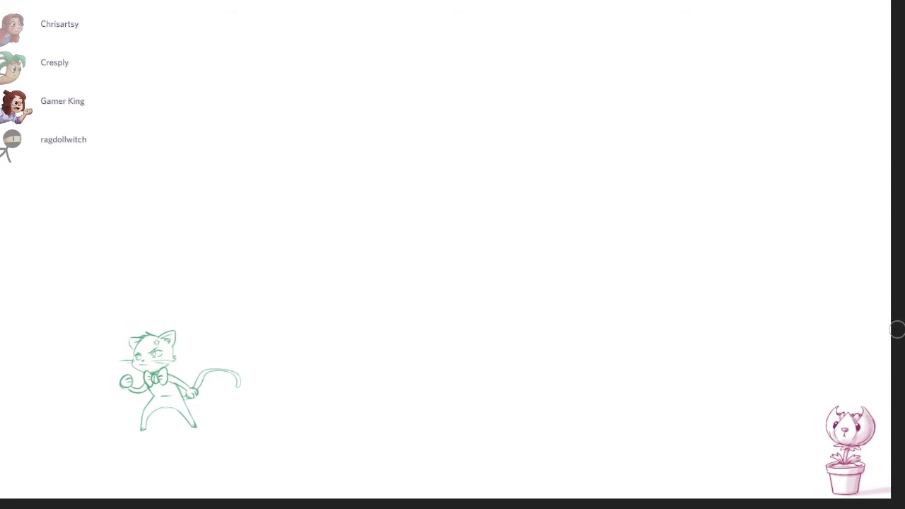
Step: Sketch a round bird head with an open bill in light pink strokes, to the left of the potted plant creature
{"action": "mouse_move", "coordinate": [798, 413]}
{"action": "left_mouse_down"}
{"action": "mouse_move", "coordinate": [841, 427]}
{"action": "mouse_move", "coordinate": [730, 279]}
{"action": "mouse_move", "coordinate": [803, 281]}
{"action": "left_mouse_up"}
{"action": "mouse_move", "coordinate": [731, 407]}
{"action": "left_mouse_down"}
{"action": "mouse_move", "coordinate": [709, 437]}
{"action": "mouse_move", "coordinate": [743, 387]}
{"action": "mouse_move", "coordinate": [679, 391]}
{"action": "mouse_move", "coordinate": [742, 349]}
{"action": "mouse_move", "coordinate": [743, 364]}
{"action": "left_mouse_up"}
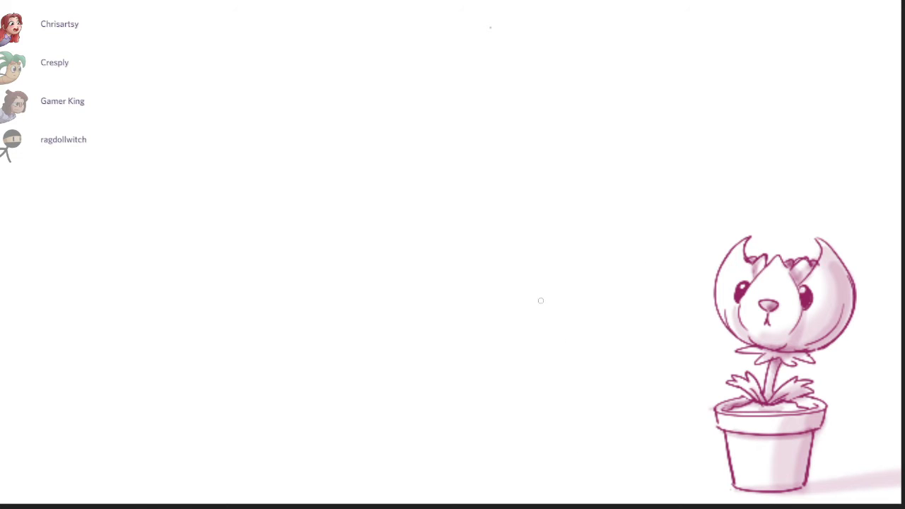
{"action": "mouse_move", "coordinate": [547, 229]}
{"action": "left_mouse_down"}
{"action": "mouse_move", "coordinate": [574, 230]}
{"action": "mouse_move", "coordinate": [526, 244]}
{"action": "left_mouse_up"}
{"action": "mouse_move", "coordinate": [565, 278]}
{"action": "left_mouse_down"}
{"action": "mouse_move", "coordinate": [508, 310]}
{"action": "mouse_move", "coordinate": [533, 322]}
{"action": "mouse_move", "coordinate": [599, 223]}
{"action": "left_mouse_up"}
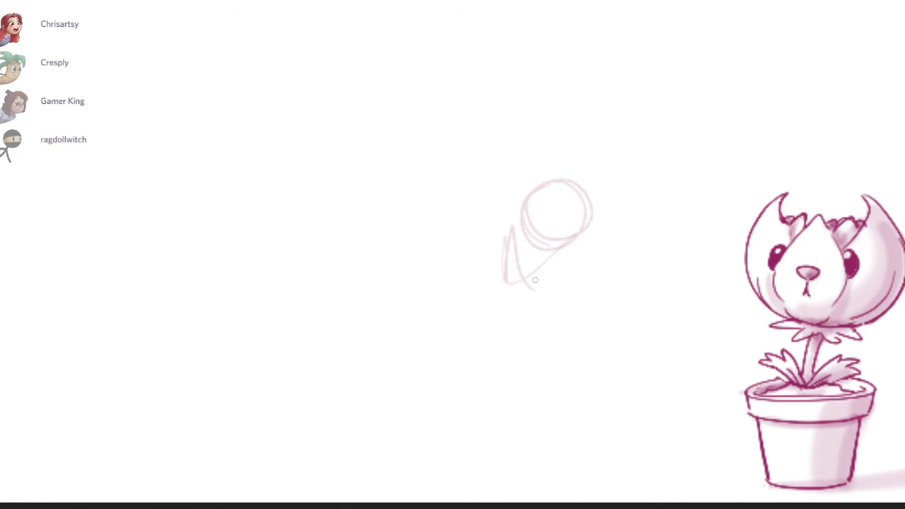
{"action": "mouse_move", "coordinate": [542, 201]}
{"action": "left_mouse_down"}
{"action": "mouse_move", "coordinate": [495, 224]}
{"action": "mouse_move", "coordinate": [453, 187]}
{"action": "left_mouse_up"}
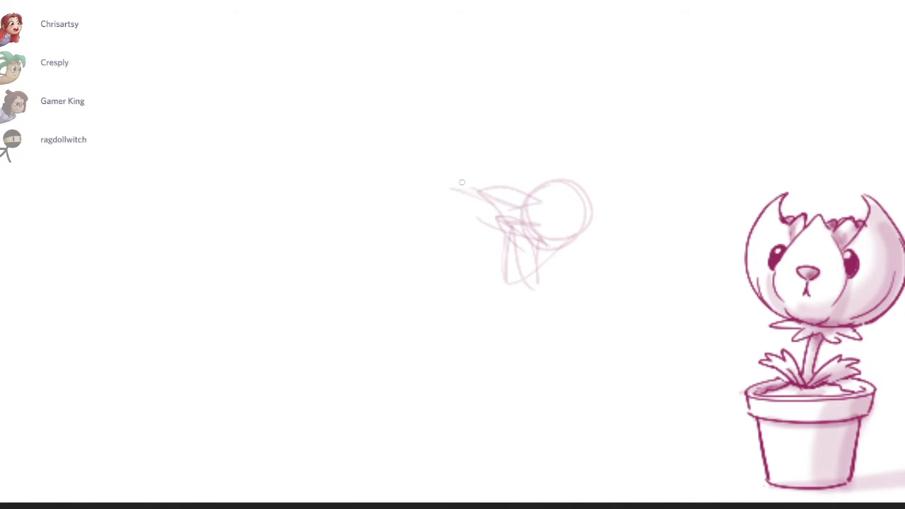
Step: Build up the bill with more strokes and sketch a long knife blade slanting up and away from it
{"action": "mouse_move", "coordinate": [511, 207]}
{"action": "left_mouse_down"}
{"action": "mouse_move", "coordinate": [406, 166]}
{"action": "mouse_move", "coordinate": [343, 128]}
{"action": "mouse_move", "coordinate": [488, 205]}
{"action": "mouse_move", "coordinate": [438, 210]}
{"action": "mouse_move", "coordinate": [520, 212]}
{"action": "left_mouse_up"}
{"action": "mouse_move", "coordinate": [484, 208]}
{"action": "left_mouse_down"}
{"action": "mouse_move", "coordinate": [515, 230]}
{"action": "mouse_move", "coordinate": [571, 232]}
{"action": "left_mouse_up"}
{"action": "mouse_move", "coordinate": [534, 231]}
{"action": "left_mouse_down"}
{"action": "mouse_move", "coordinate": [481, 213]}
{"action": "mouse_move", "coordinate": [521, 237]}
{"action": "left_mouse_up"}
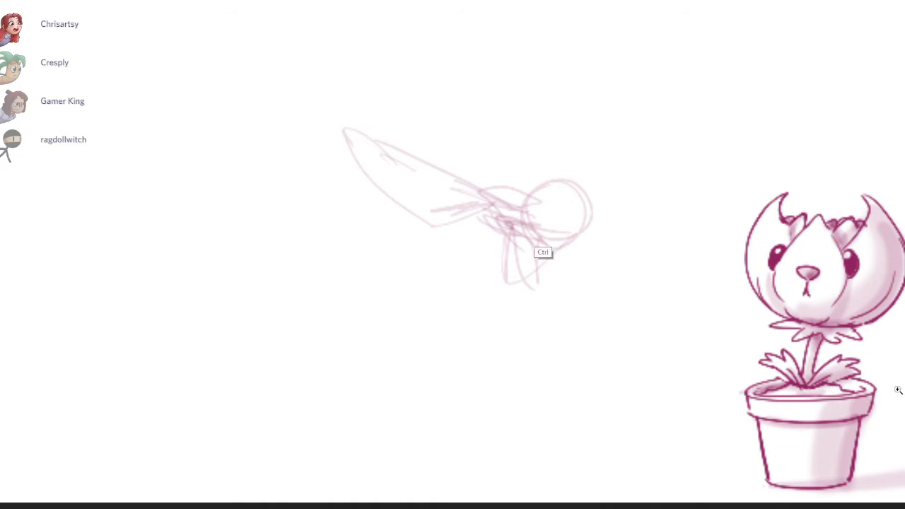
Step: Sketch a head tuft, the neck, chest and rounded belly, and a body ending in a large pointed tail
{"action": "key", "text": "ctrl+plus"}
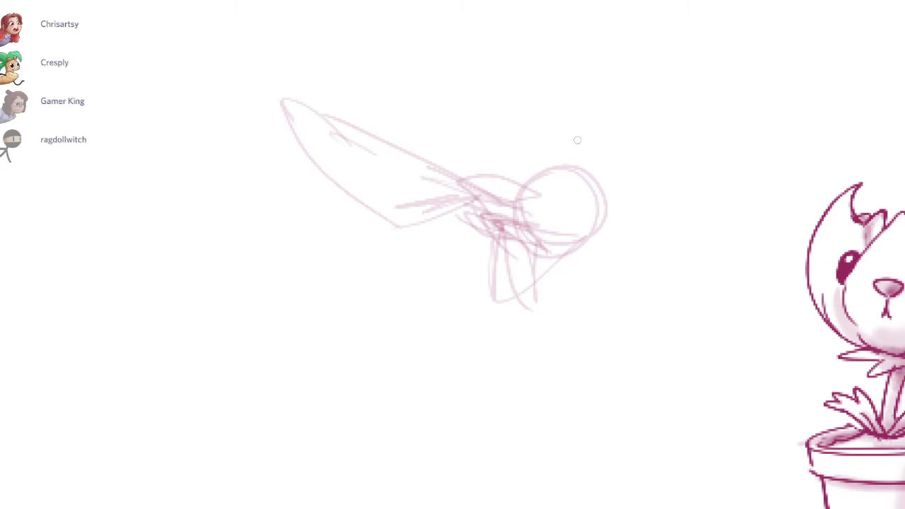
{"action": "left_click_drag", "start_coordinate": [595, 168], "coordinate": [627, 171]}
{"action": "left_click_drag", "start_coordinate": [577, 263], "coordinate": [544, 301]}
{"action": "mouse_move", "coordinate": [528, 253]}
{"action": "left_mouse_down"}
{"action": "mouse_move", "coordinate": [510, 318]}
{"action": "mouse_move", "coordinate": [552, 450]}
{"action": "left_mouse_up"}
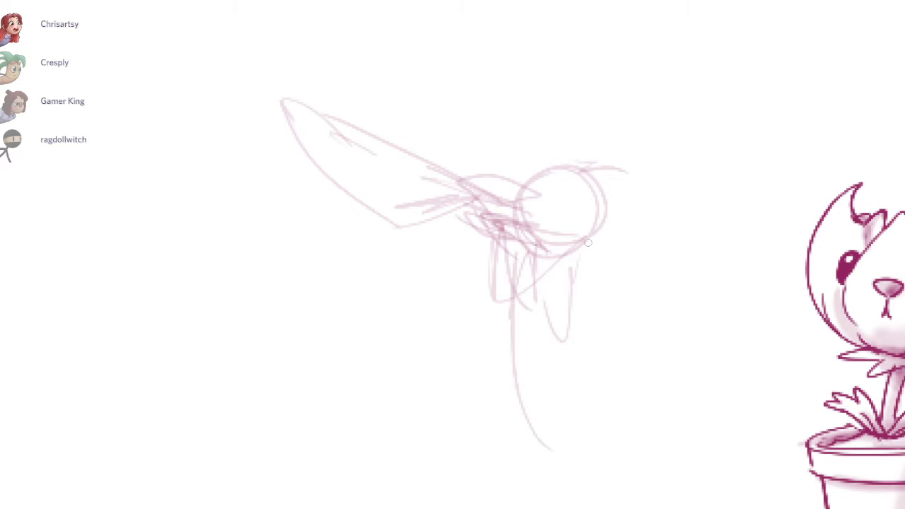
{"action": "left_click_drag", "start_coordinate": [586, 247], "coordinate": [602, 346]}
{"action": "mouse_move", "coordinate": [590, 298]}
{"action": "left_mouse_down"}
{"action": "mouse_move", "coordinate": [607, 362]}
{"action": "mouse_move", "coordinate": [712, 365]}
{"action": "left_mouse_up"}
{"action": "mouse_move", "coordinate": [629, 383]}
{"action": "left_mouse_down"}
{"action": "mouse_move", "coordinate": [748, 440]}
{"action": "mouse_move", "coordinate": [598, 436]}
{"action": "mouse_move", "coordinate": [500, 350]}
{"action": "mouse_move", "coordinate": [569, 433]}
{"action": "left_mouse_up"}
{"action": "left_click_drag", "start_coordinate": [584, 262], "coordinate": [595, 316]}
{"action": "left_click_drag", "start_coordinate": [614, 311], "coordinate": [692, 337]}
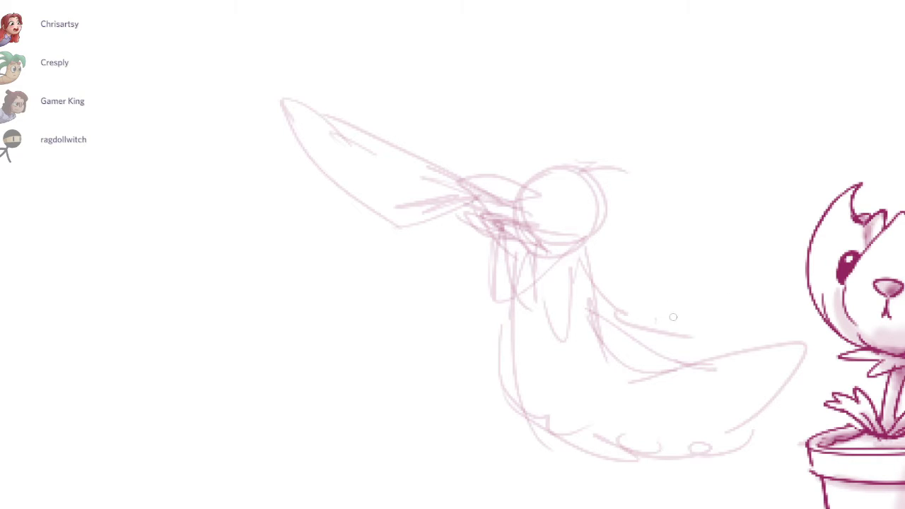
Step: Rough in the back line and erase the oversized pointed tail and the lines around the rump
{"action": "mouse_move", "coordinate": [675, 326]}
{"action": "left_mouse_down"}
{"action": "mouse_move", "coordinate": [595, 329]}
{"action": "mouse_move", "coordinate": [780, 305]}
{"action": "mouse_move", "coordinate": [751, 369]}
{"action": "left_mouse_up"}
{"action": "mouse_move", "coordinate": [769, 319]}
{"action": "left_mouse_down"}
{"action": "mouse_move", "coordinate": [694, 444]}
{"action": "mouse_move", "coordinate": [664, 454]}
{"action": "left_mouse_up"}
{"action": "key", "text": "e"}
{"action": "left_click", "coordinate": [789, 345]}
{"action": "mouse_move", "coordinate": [783, 382]}
{"action": "left_mouse_down"}
{"action": "mouse_move", "coordinate": [715, 462]}
{"action": "mouse_move", "coordinate": [668, 452]}
{"action": "left_mouse_up"}
Step: Redraw the bird's back sweeping into a shorter upturned tail, and curve the rump down towards the belly
{"action": "key", "text": "b"}
{"action": "mouse_move", "coordinate": [603, 345]}
{"action": "left_mouse_down"}
{"action": "mouse_move", "coordinate": [706, 343]}
{"action": "mouse_move", "coordinate": [753, 314]}
{"action": "left_mouse_up"}
{"action": "left_click_drag", "start_coordinate": [754, 313], "coordinate": [751, 370]}
{"action": "mouse_move", "coordinate": [750, 369]}
{"action": "left_mouse_down"}
{"action": "mouse_move", "coordinate": [723, 401]}
{"action": "mouse_move", "coordinate": [665, 434]}
{"action": "left_mouse_up"}
{"action": "mouse_move", "coordinate": [690, 425]}
{"action": "left_mouse_down"}
{"action": "mouse_move", "coordinate": [577, 419]}
{"action": "mouse_move", "coordinate": [642, 457]}
{"action": "left_mouse_up"}
Step: Reinforce the belly's lower contour and lower chest with curved strokes and feathery bumps
{"action": "left_click_drag", "start_coordinate": [545, 428], "coordinate": [640, 457]}
{"action": "left_click_drag", "start_coordinate": [729, 376], "coordinate": [653, 457]}
{"action": "mouse_move", "coordinate": [726, 415]}
{"action": "left_mouse_down"}
{"action": "mouse_move", "coordinate": [661, 454]}
{"action": "mouse_move", "coordinate": [633, 392]}
{"action": "left_mouse_up"}
{"action": "left_click_drag", "start_coordinate": [557, 420], "coordinate": [544, 414]}
{"action": "left_click_drag", "start_coordinate": [520, 379], "coordinate": [634, 432]}
Step: Sketch two thin legs under the belly and spread out long toes for the feet
{"action": "left_click_drag", "start_coordinate": [622, 410], "coordinate": [625, 470]}
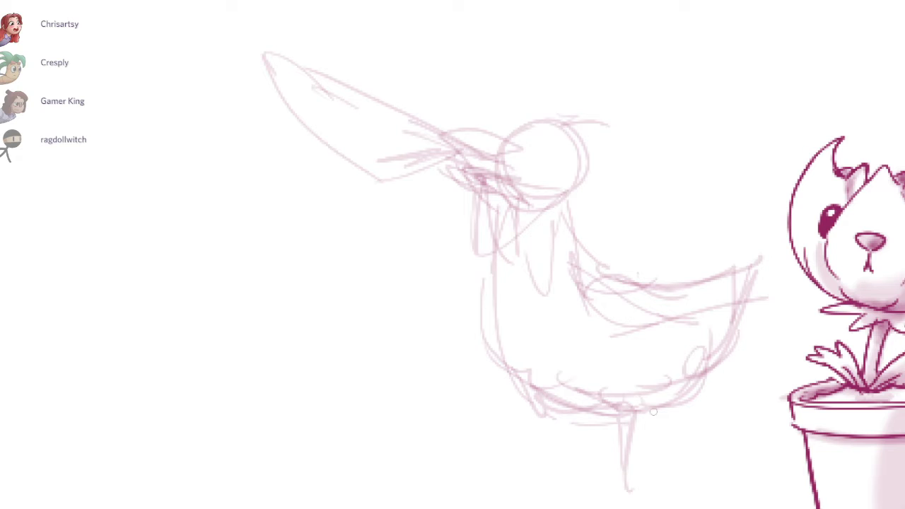
{"action": "left_click_drag", "start_coordinate": [640, 414], "coordinate": [587, 481]}
{"action": "mouse_move", "coordinate": [584, 411]}
{"action": "left_mouse_down"}
{"action": "mouse_move", "coordinate": [597, 485]}
{"action": "mouse_move", "coordinate": [672, 506]}
{"action": "left_mouse_up"}
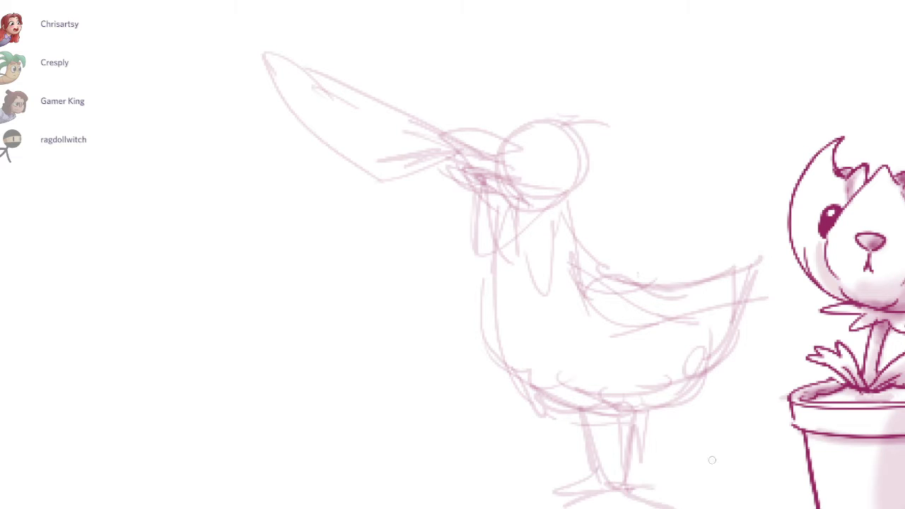
{"action": "mouse_move", "coordinate": [522, 496]}
{"action": "left_mouse_down"}
{"action": "mouse_move", "coordinate": [619, 479]}
{"action": "mouse_move", "coordinate": [580, 506]}
{"action": "left_mouse_up"}
{"action": "left_click_drag", "start_coordinate": [639, 489], "coordinate": [656, 507]}
{"action": "left_click_drag", "start_coordinate": [644, 482], "coordinate": [672, 468]}
Step: Draw the bird's near eye with a dark pupil and oval outline, and mark the far eye on the head's edge
{"action": "left_click_drag", "start_coordinate": [848, 346], "coordinate": [898, 389]}
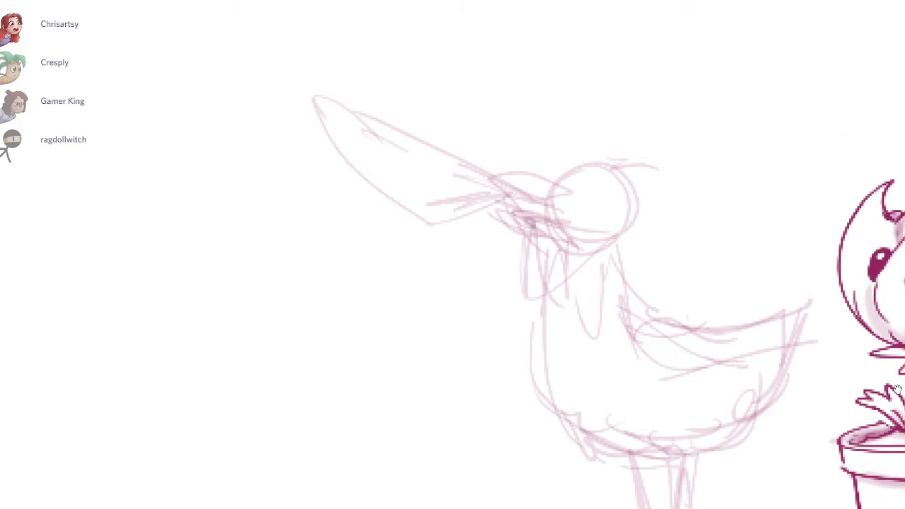
{"action": "scroll", "coordinate": [613, 186], "scroll_direction": "up", "scroll_amount": 3}
{"action": "left_click_drag", "start_coordinate": [604, 207], "coordinate": [614, 190]}
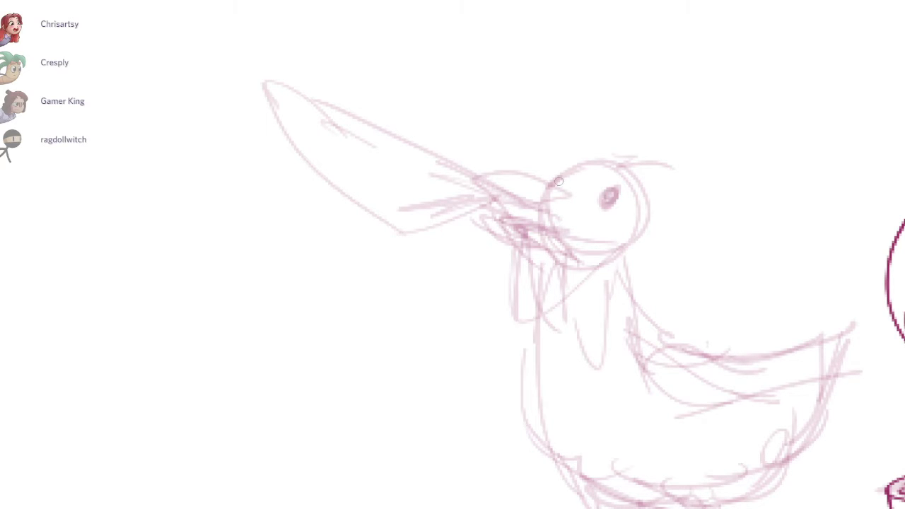
{"action": "mouse_move", "coordinate": [563, 162]}
{"action": "left_mouse_down"}
{"action": "mouse_move", "coordinate": [558, 188]}
{"action": "mouse_move", "coordinate": [548, 188]}
{"action": "mouse_move", "coordinate": [600, 184]}
{"action": "mouse_move", "coordinate": [606, 218]}
{"action": "left_mouse_up"}
{"action": "key", "text": "ctrl+z"}
{"action": "key", "text": "ctrl+z"}
{"action": "mouse_move", "coordinate": [587, 194]}
{"action": "left_mouse_down"}
{"action": "mouse_move", "coordinate": [586, 207]}
{"action": "mouse_move", "coordinate": [607, 220]}
{"action": "left_mouse_up"}
Step: Rework the bill's mouth with a line running back across the cheek and a cleaner gap between its halves
{"action": "scroll", "coordinate": [600, 195], "scroll_direction": "up", "scroll_amount": 3}
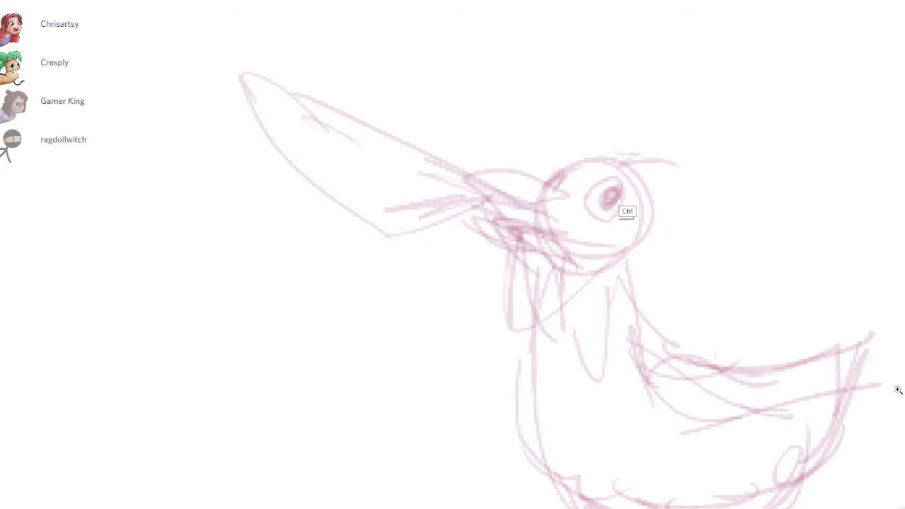
{"action": "left_click_drag", "start_coordinate": [778, 329], "coordinate": [898, 389]}
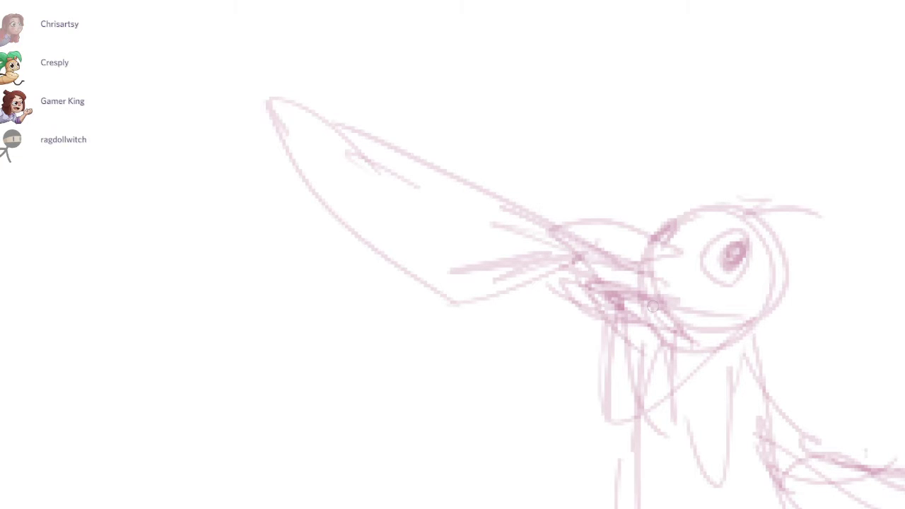
{"action": "mouse_move", "coordinate": [593, 282]}
{"action": "left_mouse_down"}
{"action": "mouse_move", "coordinate": [682, 312]}
{"action": "mouse_move", "coordinate": [735, 311]}
{"action": "mouse_move", "coordinate": [690, 339]}
{"action": "mouse_move", "coordinate": [631, 304]}
{"action": "left_mouse_up"}
{"action": "left_click_drag", "start_coordinate": [569, 268], "coordinate": [690, 325]}
{"action": "key", "text": "ctrl+z"}
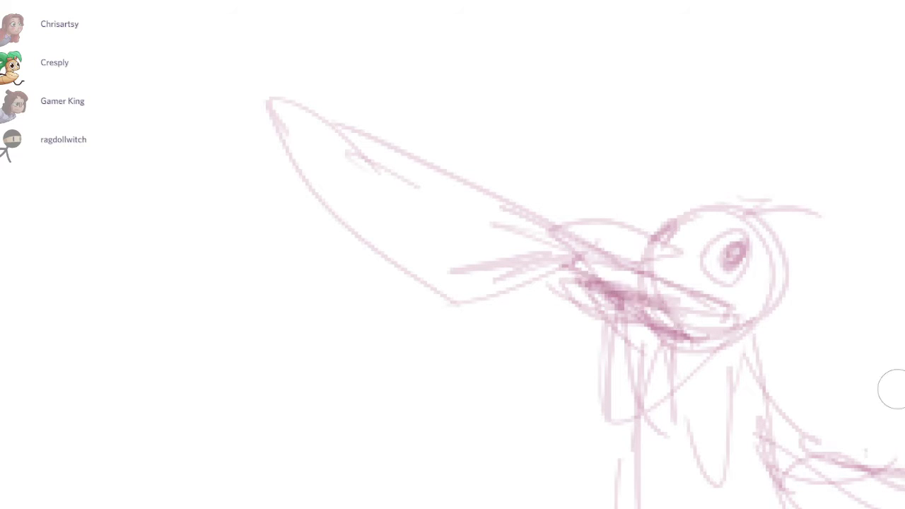
{"action": "mouse_move", "coordinate": [579, 283]}
{"action": "left_mouse_down"}
{"action": "mouse_move", "coordinate": [687, 336]}
{"action": "mouse_move", "coordinate": [639, 299]}
{"action": "mouse_move", "coordinate": [713, 327]}
{"action": "left_mouse_up"}
{"action": "key", "text": "ctrl+z"}
{"action": "key", "text": "b"}
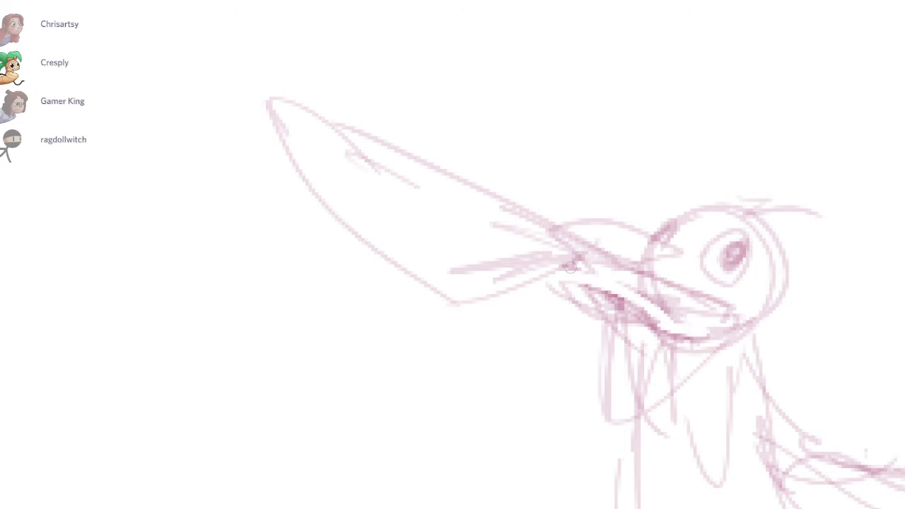
Step: Redraw the knife blade's upper edge as a straight line and extend it to a sharper, longer tip
{"action": "left_click_drag", "start_coordinate": [570, 256], "coordinate": [415, 289]}
{"action": "key", "text": "ctrl+z"}
{"action": "left_click_drag", "start_coordinate": [581, 245], "coordinate": [260, 91]}
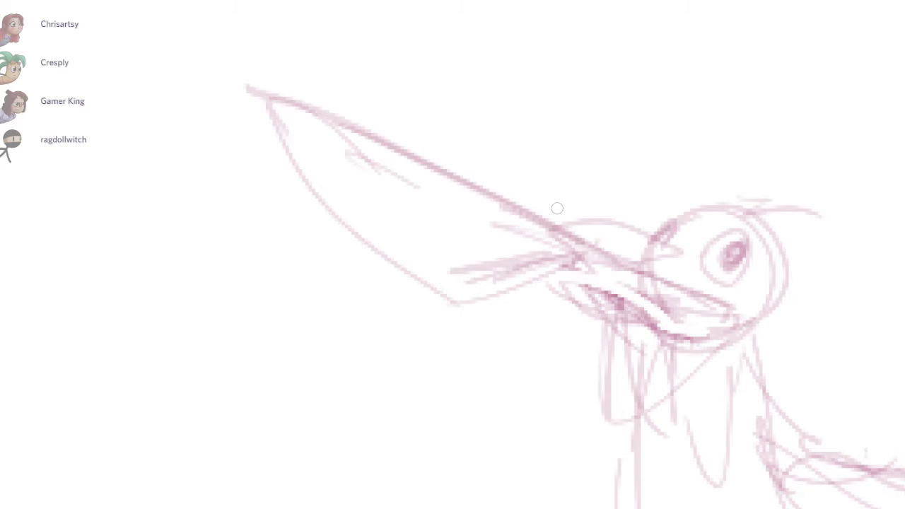
{"action": "mouse_move", "coordinate": [546, 233]}
{"action": "left_mouse_down"}
{"action": "mouse_move", "coordinate": [250, 85]}
{"action": "mouse_move", "coordinate": [552, 236]}
{"action": "left_mouse_up"}
{"action": "key", "text": "ctrl+z"}
{"action": "key", "text": "ctrl+z"}
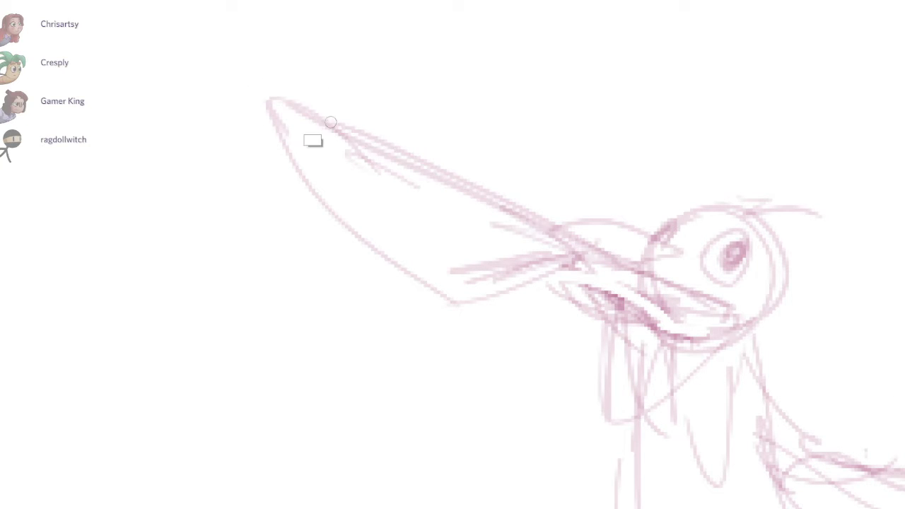
{"action": "key", "text": "ctrl+z"}
{"action": "mouse_move", "coordinate": [241, 82]}
{"action": "left_mouse_down"}
{"action": "mouse_move", "coordinate": [541, 218]}
{"action": "mouse_move", "coordinate": [380, 140]}
{"action": "mouse_move", "coordinate": [393, 145]}
{"action": "mouse_move", "coordinate": [360, 206]}
{"action": "mouse_move", "coordinate": [283, 176]}
{"action": "left_mouse_up"}
{"action": "key", "text": "ctrl+z"}
{"action": "left_click_drag", "start_coordinate": [258, 140], "coordinate": [452, 252]}
{"action": "left_click_drag", "start_coordinate": [294, 168], "coordinate": [484, 272]}
{"action": "left_click_drag", "start_coordinate": [336, 196], "coordinate": [484, 284]}
{"action": "key", "text": "ctrl+z"}
{"action": "key", "text": "ctrl+z"}
{"action": "key", "text": "ctrl+z"}
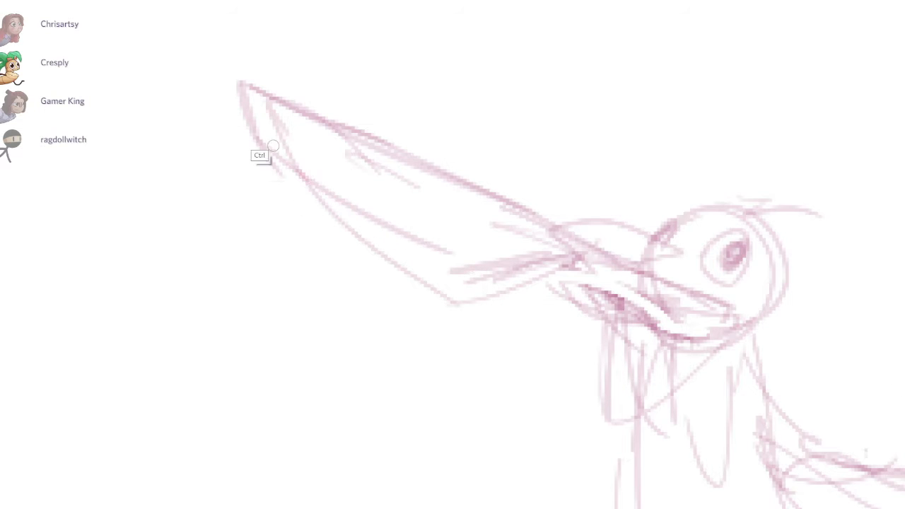
Step: Redraw the blade's curved tip and straighter lower edge, and add a bevel line along its length
{"action": "left_click_drag", "start_coordinate": [248, 123], "coordinate": [423, 269]}
{"action": "left_click_drag", "start_coordinate": [320, 208], "coordinate": [459, 296]}
{"action": "key", "text": "ctrl+z"}
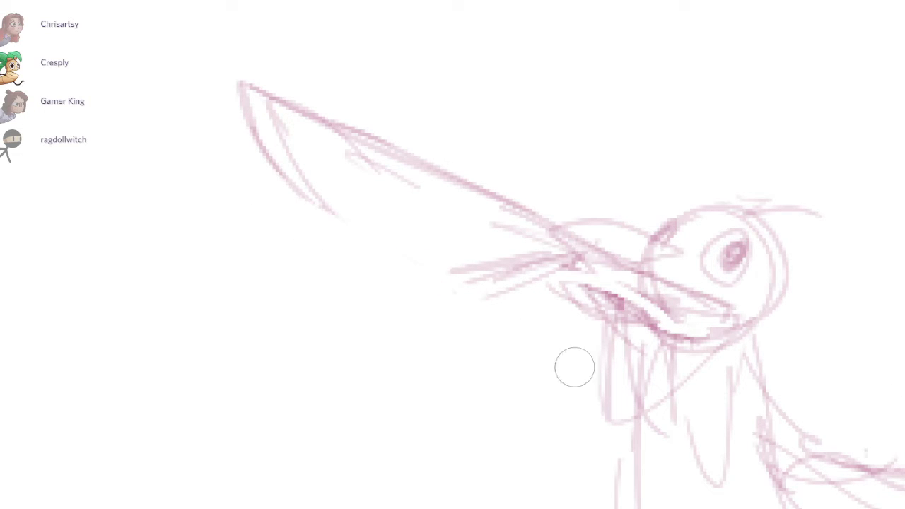
{"action": "left_click_drag", "start_coordinate": [315, 200], "coordinate": [476, 300]}
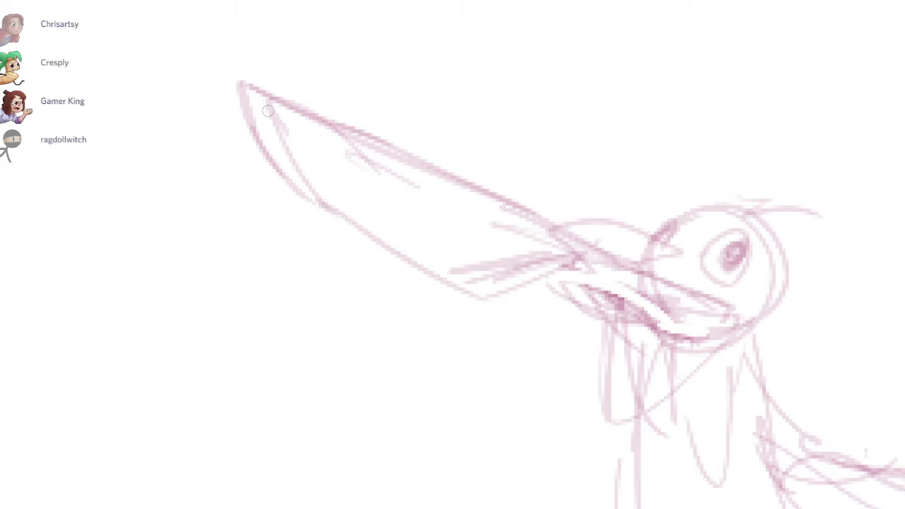
{"action": "mouse_move", "coordinate": [254, 97]}
{"action": "left_mouse_down"}
{"action": "mouse_move", "coordinate": [325, 165]}
{"action": "mouse_move", "coordinate": [507, 275]}
{"action": "left_mouse_up"}
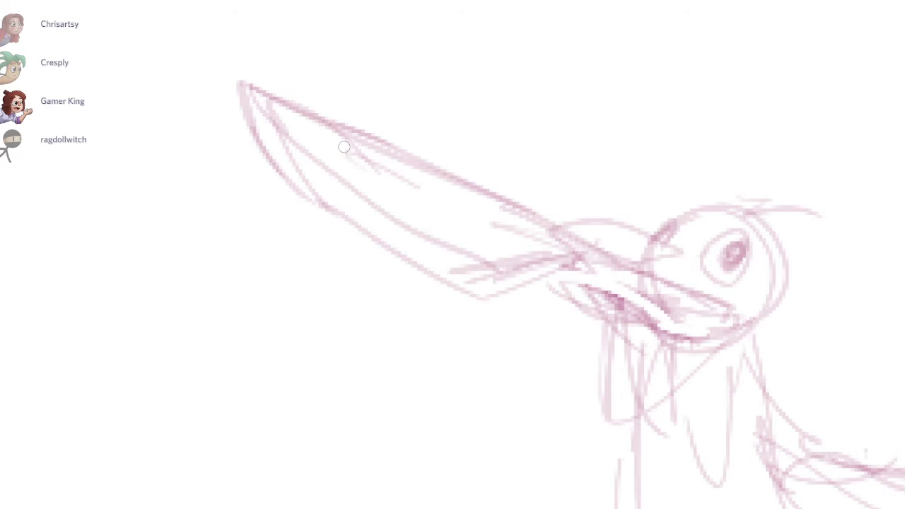
Step: Add a feather crest on top of the head and ruffled feathers down the back of it
{"action": "mouse_move", "coordinate": [898, 390]}
{"action": "left_mouse_down"}
{"action": "mouse_move", "coordinate": [812, 294]}
{"action": "mouse_move", "coordinate": [745, 325]}
{"action": "left_mouse_up"}
{"action": "mouse_move", "coordinate": [531, 158]}
{"action": "left_mouse_down"}
{"action": "mouse_move", "coordinate": [580, 127]}
{"action": "mouse_move", "coordinate": [588, 133]}
{"action": "left_mouse_up"}
{"action": "mouse_move", "coordinate": [590, 145]}
{"action": "left_mouse_down"}
{"action": "mouse_move", "coordinate": [621, 162]}
{"action": "mouse_move", "coordinate": [634, 221]}
{"action": "mouse_move", "coordinate": [608, 275]}
{"action": "left_mouse_up"}
{"action": "key", "text": "ctrl+z"}
{"action": "left_click_drag", "start_coordinate": [626, 177], "coordinate": [624, 232]}
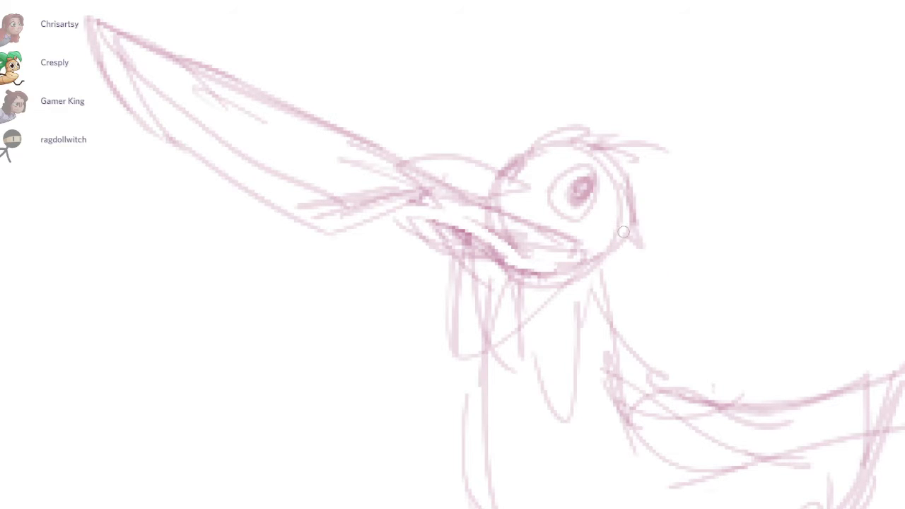
{"action": "scroll", "coordinate": [897, 388], "scroll_direction": "down", "scroll_amount": 3}
{"action": "scroll", "coordinate": [897, 389], "scroll_direction": "up", "scroll_amount": 3}
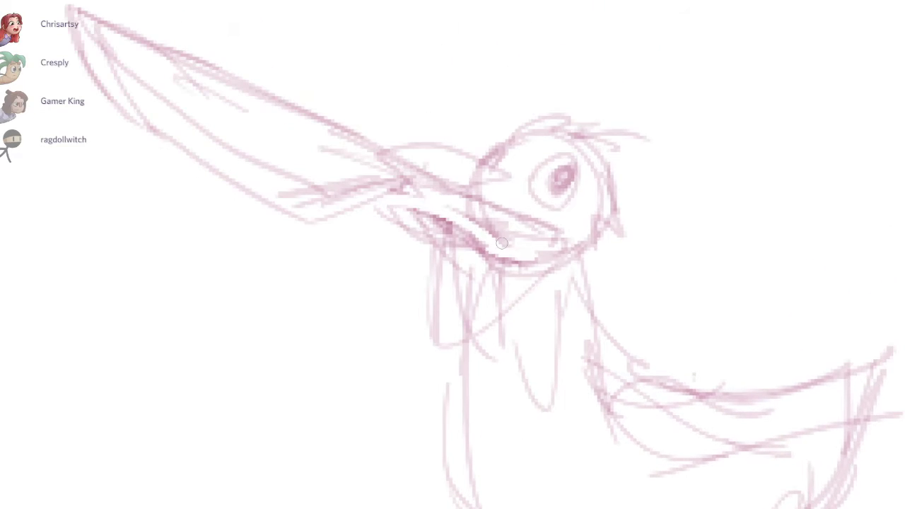
Step: Reshape the lower half of the bill and draw a straighter back line down the neck
{"action": "mouse_move", "coordinate": [410, 210]}
{"action": "left_mouse_down"}
{"action": "mouse_move", "coordinate": [438, 213]}
{"action": "mouse_move", "coordinate": [456, 240]}
{"action": "mouse_move", "coordinate": [474, 240]}
{"action": "mouse_move", "coordinate": [411, 228]}
{"action": "mouse_move", "coordinate": [473, 247]}
{"action": "mouse_move", "coordinate": [450, 246]}
{"action": "left_mouse_up"}
{"action": "key", "text": "e"}
{"action": "key", "text": "b"}
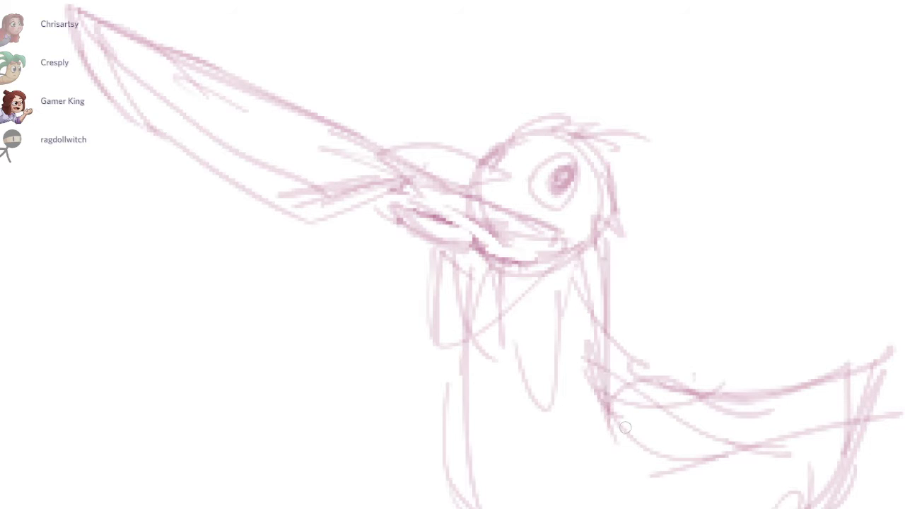
{"action": "left_click_drag", "start_coordinate": [596, 285], "coordinate": [570, 211]}
Step: Erase the stray strokes hanging below the bill, then redraw the lower bill, cheek corner and a pointed chest tuft
{"action": "key", "text": "e"}
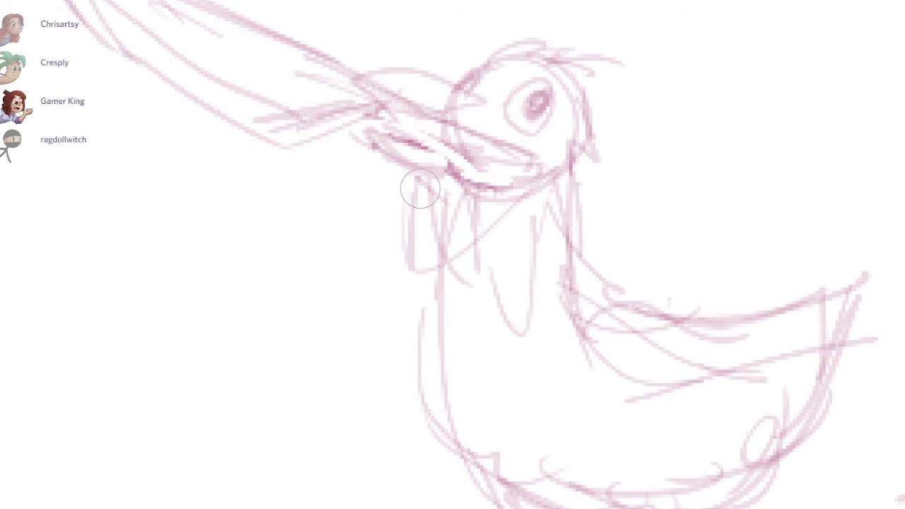
{"action": "left_click_drag", "start_coordinate": [421, 189], "coordinate": [466, 262]}
{"action": "key", "text": "b"}
{"action": "mouse_move", "coordinate": [448, 172]}
{"action": "left_mouse_down"}
{"action": "mouse_move", "coordinate": [425, 213]}
{"action": "mouse_move", "coordinate": [454, 236]}
{"action": "left_mouse_up"}
{"action": "left_click_drag", "start_coordinate": [484, 128], "coordinate": [580, 168]}
{"action": "mouse_move", "coordinate": [570, 178]}
{"action": "left_mouse_down"}
{"action": "mouse_move", "coordinate": [559, 195]}
{"action": "mouse_move", "coordinate": [511, 207]}
{"action": "mouse_move", "coordinate": [493, 194]}
{"action": "mouse_move", "coordinate": [542, 319]}
{"action": "mouse_move", "coordinate": [591, 304]}
{"action": "mouse_move", "coordinate": [552, 318]}
{"action": "mouse_move", "coordinate": [594, 281]}
{"action": "mouse_move", "coordinate": [530, 284]}
{"action": "mouse_move", "coordinate": [453, 247]}
{"action": "mouse_move", "coordinate": [397, 237]}
{"action": "mouse_move", "coordinate": [417, 223]}
{"action": "mouse_move", "coordinate": [393, 244]}
{"action": "mouse_move", "coordinate": [434, 279]}
{"action": "left_mouse_up"}
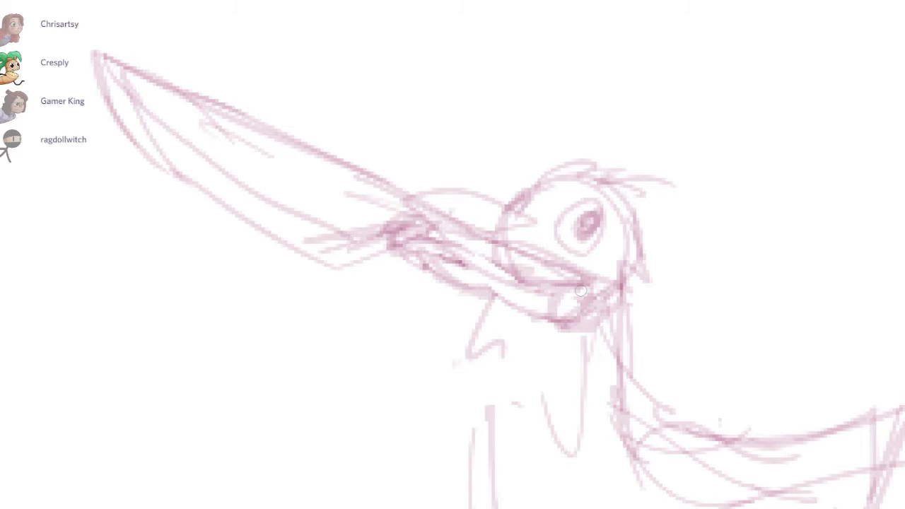
Step: Select the head together with the bill and blade, move it down to shorten the neck, and clear the selection
{"action": "left_click_drag", "start_coordinate": [581, 291], "coordinate": [555, 71]}
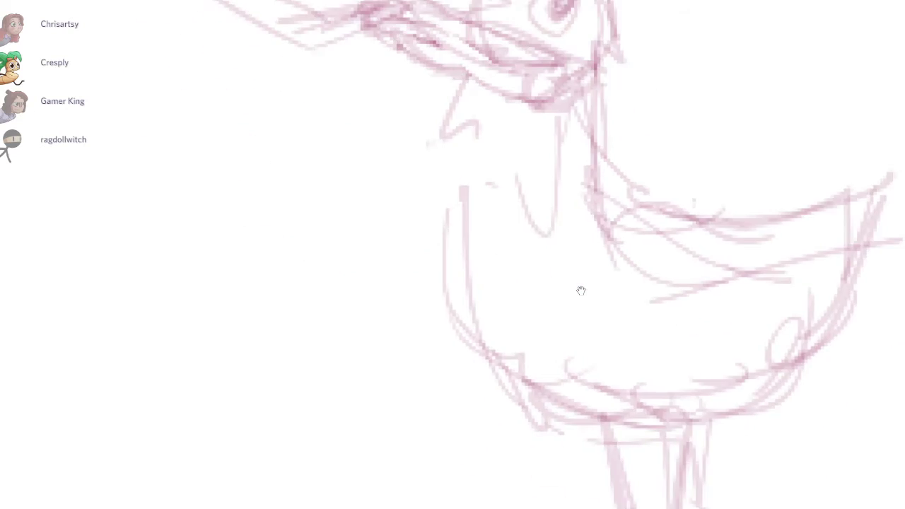
{"action": "scroll", "coordinate": [581, 291], "scroll_direction": "up", "scroll_amount": 4}
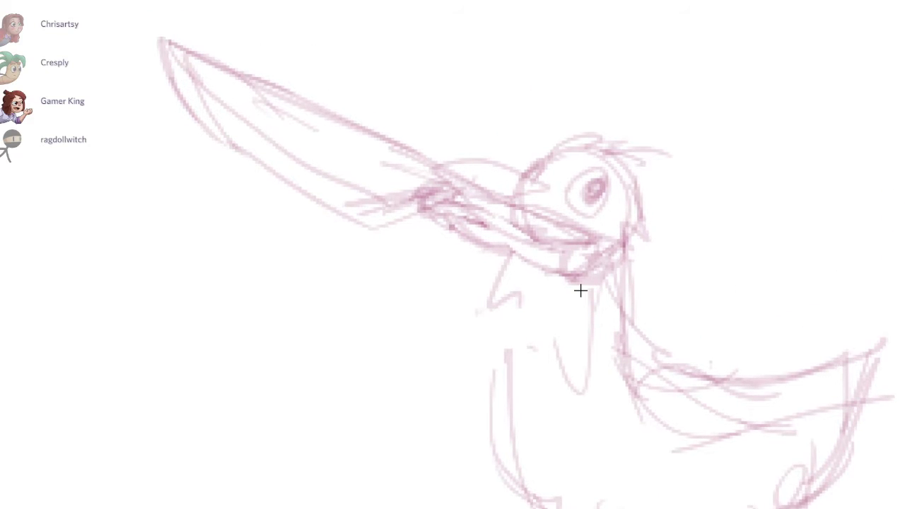
{"action": "mouse_move", "coordinate": [712, 272]}
{"action": "left_mouse_down"}
{"action": "mouse_move", "coordinate": [378, 332]}
{"action": "mouse_move", "coordinate": [742, 113]}
{"action": "left_mouse_up"}
{"action": "left_click_drag", "start_coordinate": [581, 291], "coordinate": [587, 300]}
{"action": "key", "text": "ctrl+d"}
{"action": "key", "text": "b"}
{"action": "left_click_drag", "start_coordinate": [800, 220], "coordinate": [752, 96]}
{"action": "scroll", "coordinate": [580, 291], "scroll_direction": "down", "scroll_amount": 3}
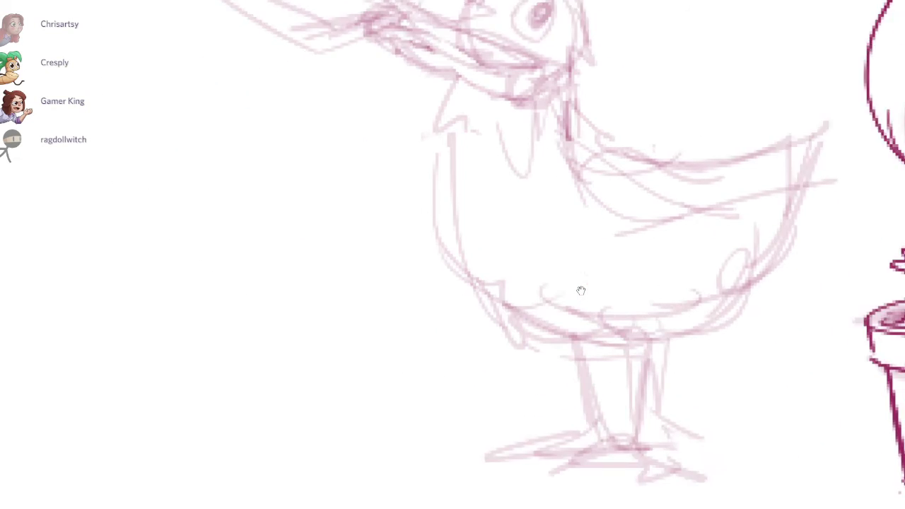
Step: Add small feather tufts along the belly where the legs join the body
{"action": "left_click_drag", "start_coordinate": [544, 343], "coordinate": [661, 353]}
{"action": "key", "text": "ctrl+z"}
{"action": "mouse_move", "coordinate": [569, 341]}
{"action": "left_mouse_down"}
{"action": "mouse_move", "coordinate": [539, 362]}
{"action": "mouse_move", "coordinate": [586, 352]}
{"action": "left_mouse_up"}
{"action": "left_click_drag", "start_coordinate": [595, 295], "coordinate": [580, 291]}
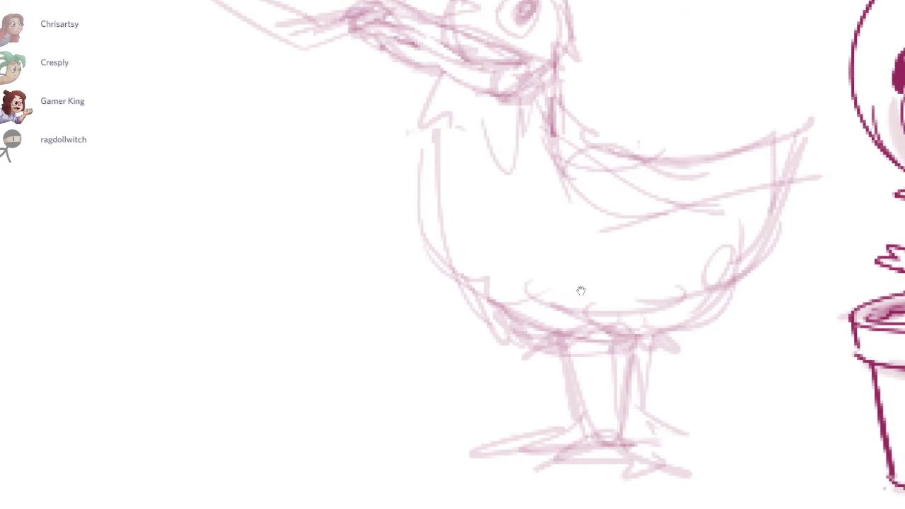
Step: Thicken both legs with repeated strokes from the belly down to the ankles
{"action": "left_click_drag", "start_coordinate": [555, 355], "coordinate": [578, 429]}
{"action": "left_click_drag", "start_coordinate": [570, 351], "coordinate": [587, 432]}
{"action": "mouse_move", "coordinate": [620, 338]}
{"action": "left_mouse_down"}
{"action": "mouse_move", "coordinate": [623, 443]}
{"action": "mouse_move", "coordinate": [636, 449]}
{"action": "left_mouse_up"}
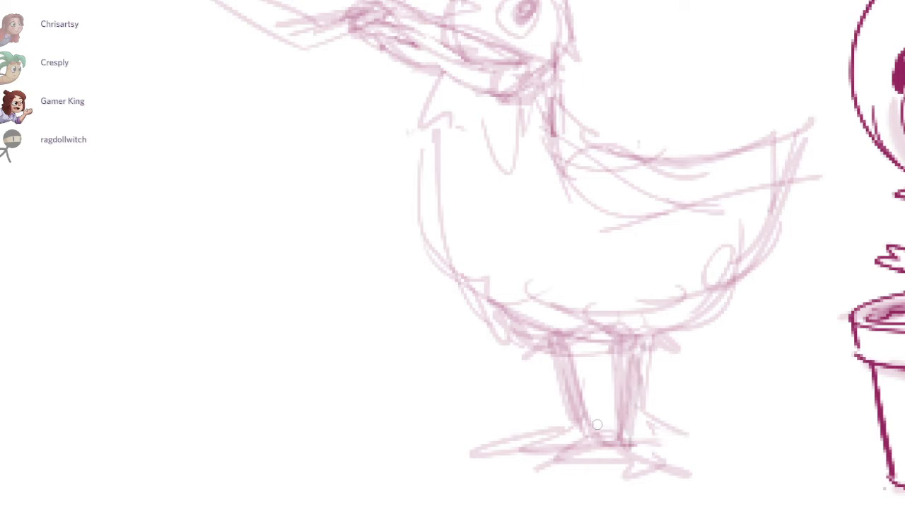
Step: Build up both feet with extra strokes, lengthening the front toes and filling the area between them
{"action": "mouse_move", "coordinate": [546, 434]}
{"action": "left_mouse_down"}
{"action": "mouse_move", "coordinate": [453, 450]}
{"action": "mouse_move", "coordinate": [565, 449]}
{"action": "mouse_move", "coordinate": [559, 463]}
{"action": "left_mouse_up"}
{"action": "left_click_drag", "start_coordinate": [647, 433], "coordinate": [689, 458]}
{"action": "left_click_drag", "start_coordinate": [569, 462], "coordinate": [626, 459]}
{"action": "key", "text": "ctrl+z"}
{"action": "left_click_drag", "start_coordinate": [570, 461], "coordinate": [614, 469]}
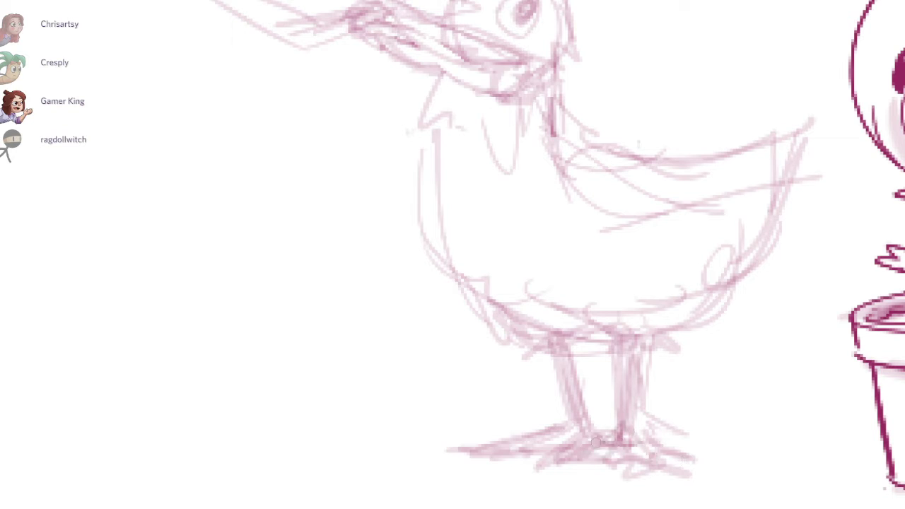
{"action": "left_click_drag", "start_coordinate": [591, 283], "coordinate": [580, 291]}
{"action": "key", "text": "ctrl+z"}
{"action": "mouse_move", "coordinate": [569, 430]}
{"action": "left_mouse_down"}
{"action": "mouse_move", "coordinate": [513, 471]}
{"action": "mouse_move", "coordinate": [526, 471]}
{"action": "left_mouse_up"}
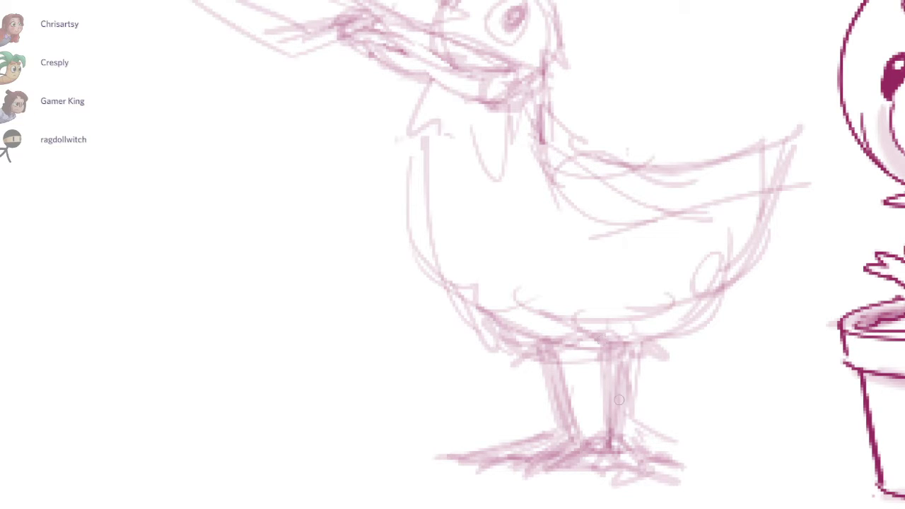
Step: Erase the dense strokes inside both legs and toes and the overlapping lines where the legs meet the belly
{"action": "mouse_move", "coordinate": [611, 364]}
{"action": "left_mouse_down"}
{"action": "mouse_move", "coordinate": [611, 457]}
{"action": "mouse_move", "coordinate": [540, 483]}
{"action": "left_mouse_up"}
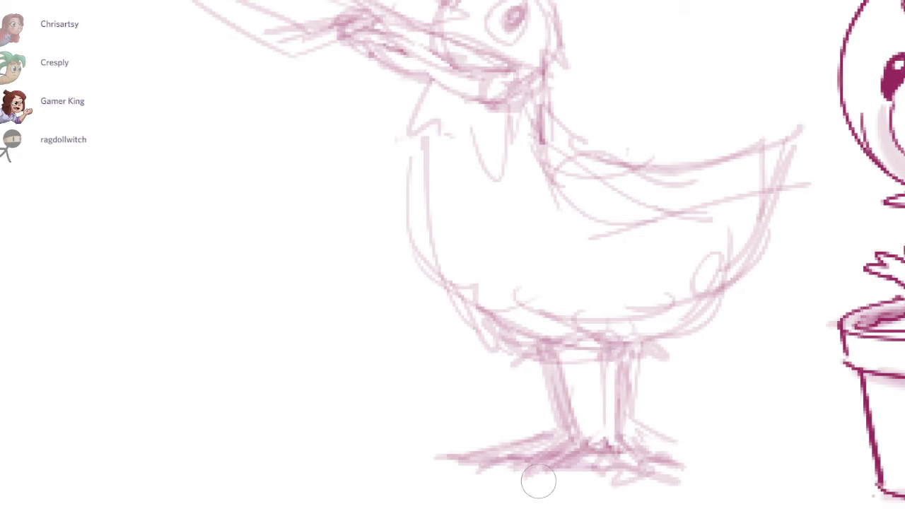
{"action": "mouse_move", "coordinate": [617, 440]}
{"action": "left_mouse_down"}
{"action": "mouse_move", "coordinate": [578, 483]}
{"action": "mouse_move", "coordinate": [625, 447]}
{"action": "left_mouse_up"}
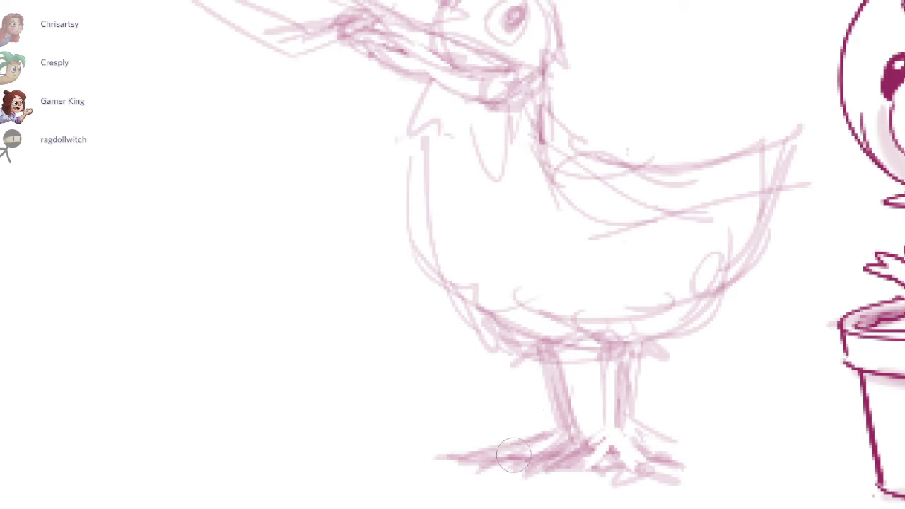
{"action": "left_click_drag", "start_coordinate": [543, 350], "coordinate": [588, 453]}
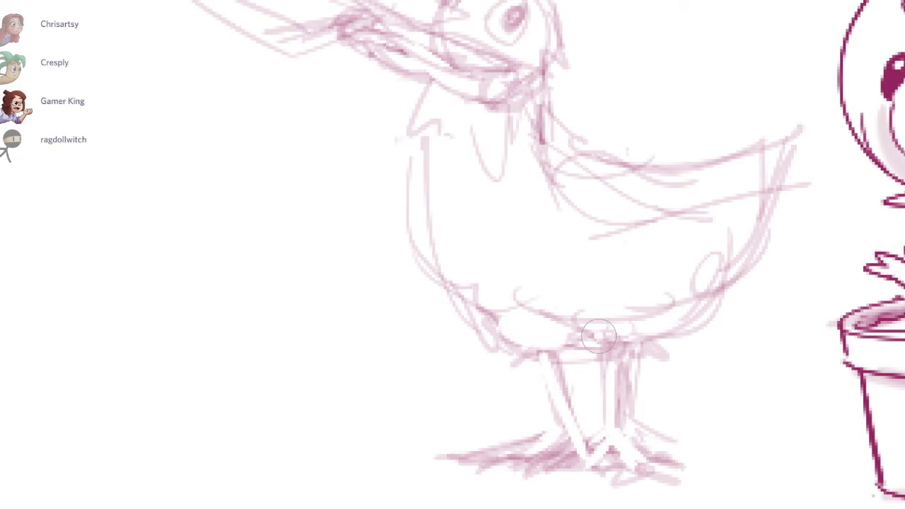
{"action": "left_click_drag", "start_coordinate": [592, 343], "coordinate": [620, 344]}
Step: Sketch a large rounded folded wing on the knife-billed bird's side and reinforce its belly and chest outlines
{"action": "key", "text": "b"}
{"action": "left_click_drag", "start_coordinate": [644, 289], "coordinate": [628, 354]}
{"action": "left_click_drag", "start_coordinate": [525, 334], "coordinate": [709, 359]}
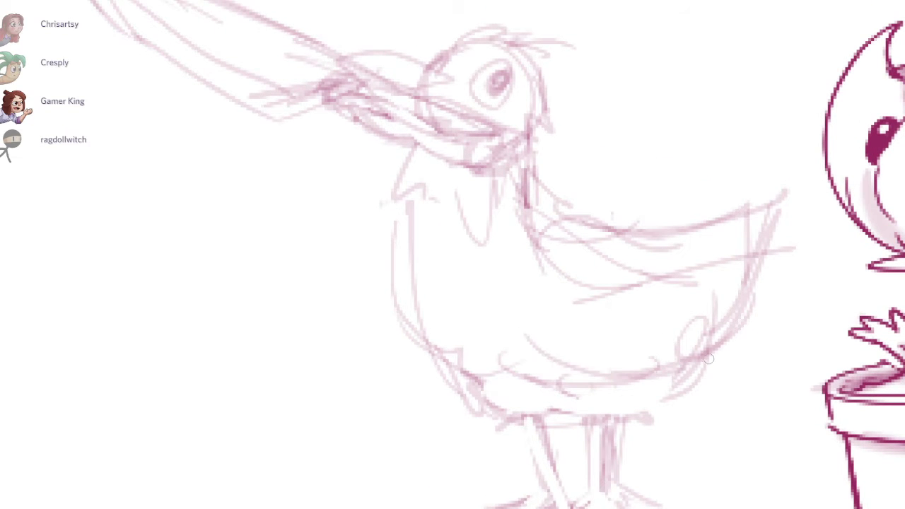
{"action": "key", "text": "ctrl+z"}
{"action": "left_click_drag", "start_coordinate": [535, 249], "coordinate": [642, 317]}
{"action": "mouse_move", "coordinate": [515, 269]}
{"action": "left_mouse_down"}
{"action": "mouse_move", "coordinate": [598, 330]}
{"action": "mouse_move", "coordinate": [638, 345]}
{"action": "mouse_move", "coordinate": [669, 339]}
{"action": "left_mouse_up"}
{"action": "key", "text": "ctrl+z"}
{"action": "left_click_drag", "start_coordinate": [535, 237], "coordinate": [522, 370]}
{"action": "left_click_drag", "start_coordinate": [479, 351], "coordinate": [569, 387]}
{"action": "mouse_move", "coordinate": [395, 220]}
{"action": "left_mouse_down"}
{"action": "mouse_move", "coordinate": [382, 293]}
{"action": "mouse_move", "coordinate": [449, 351]}
{"action": "mouse_move", "coordinate": [380, 268]}
{"action": "mouse_move", "coordinate": [413, 338]}
{"action": "left_mouse_up"}
Step: Add layered feather lines to the folded wing and strengthen the back and upturned tail
{"action": "left_click_drag", "start_coordinate": [619, 374], "coordinate": [591, 458]}
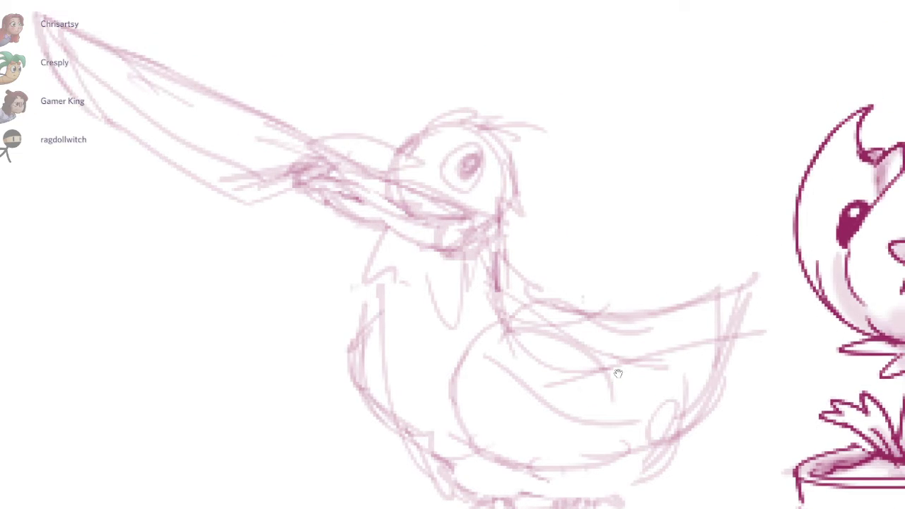
{"action": "left_click_drag", "start_coordinate": [488, 330], "coordinate": [604, 344]}
{"action": "left_click_drag", "start_coordinate": [527, 309], "coordinate": [681, 358]}
{"action": "left_click_drag", "start_coordinate": [623, 334], "coordinate": [716, 348]}
{"action": "left_click_drag", "start_coordinate": [721, 336], "coordinate": [677, 384]}
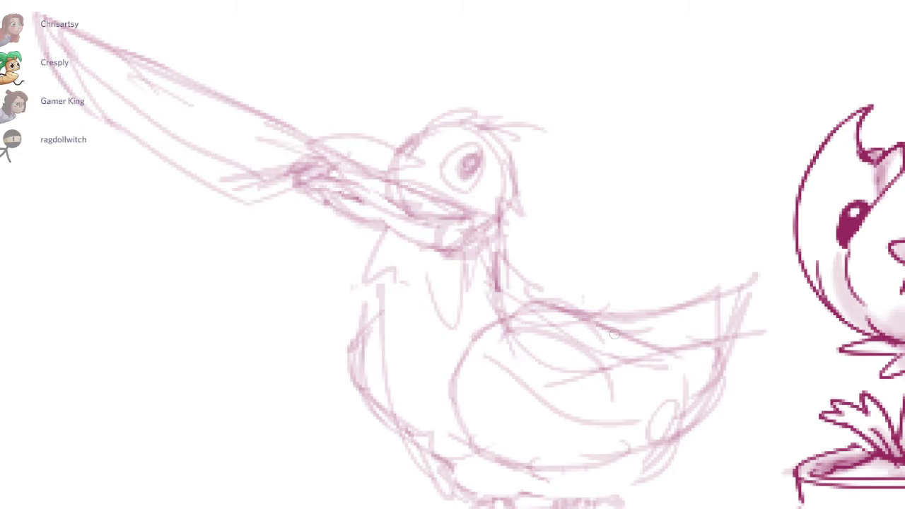
{"action": "left_click_drag", "start_coordinate": [602, 317], "coordinate": [716, 289]}
{"action": "left_click_drag", "start_coordinate": [726, 268], "coordinate": [717, 342]}
{"action": "left_click_drag", "start_coordinate": [698, 438], "coordinate": [607, 384]}
{"action": "mouse_move", "coordinate": [628, 315]}
{"action": "left_mouse_down"}
{"action": "mouse_move", "coordinate": [627, 366]}
{"action": "mouse_move", "coordinate": [560, 398]}
{"action": "left_mouse_up"}
{"action": "left_click_drag", "start_coordinate": [591, 361], "coordinate": [638, 401]}
Step: Start a second bird in the empty space facing the blade, roughing in overlapping head circles and a short bill
{"action": "scroll", "coordinate": [637, 401], "scroll_direction": "down", "scroll_amount": 5}
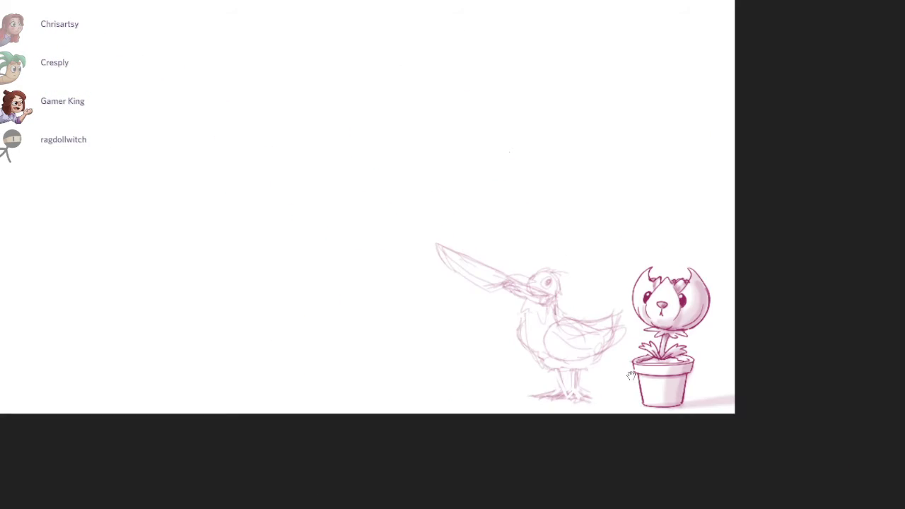
{"action": "scroll", "coordinate": [632, 377], "scroll_direction": "down", "scroll_amount": 3}
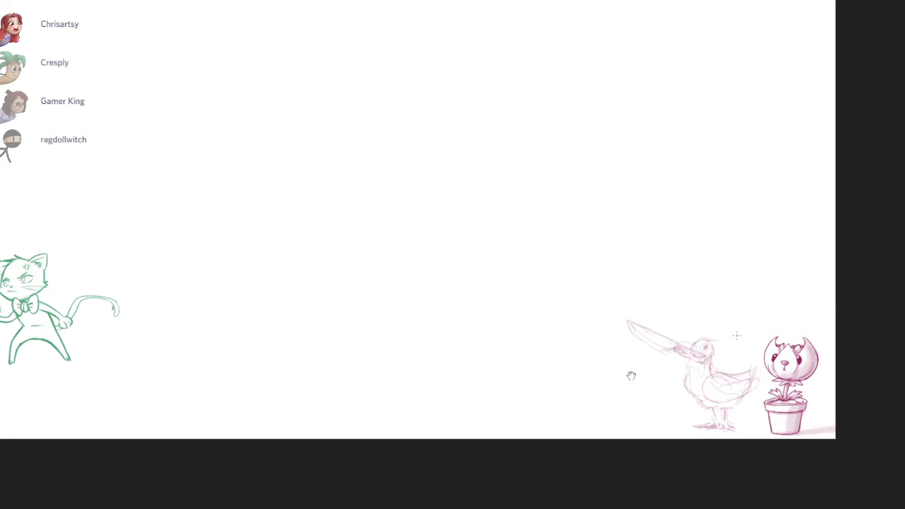
{"action": "left_click_drag", "start_coordinate": [632, 377], "coordinate": [743, 396]}
{"action": "left_click_drag", "start_coordinate": [742, 396], "coordinate": [613, 450]}
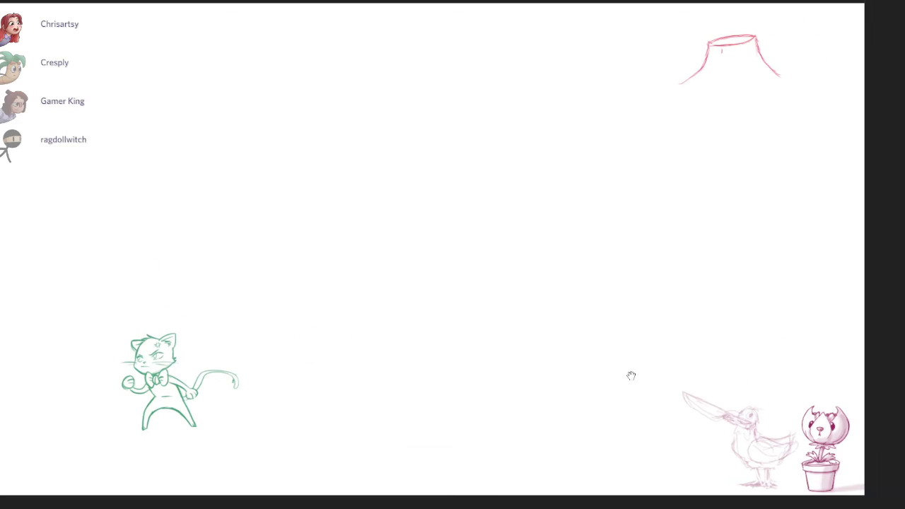
{"action": "left_click_drag", "start_coordinate": [754, 447], "coordinate": [904, 389]}
{"action": "left_click_drag", "start_coordinate": [595, 506], "coordinate": [623, 304]}
{"action": "left_click_drag", "start_coordinate": [622, 304], "coordinate": [734, 386]}
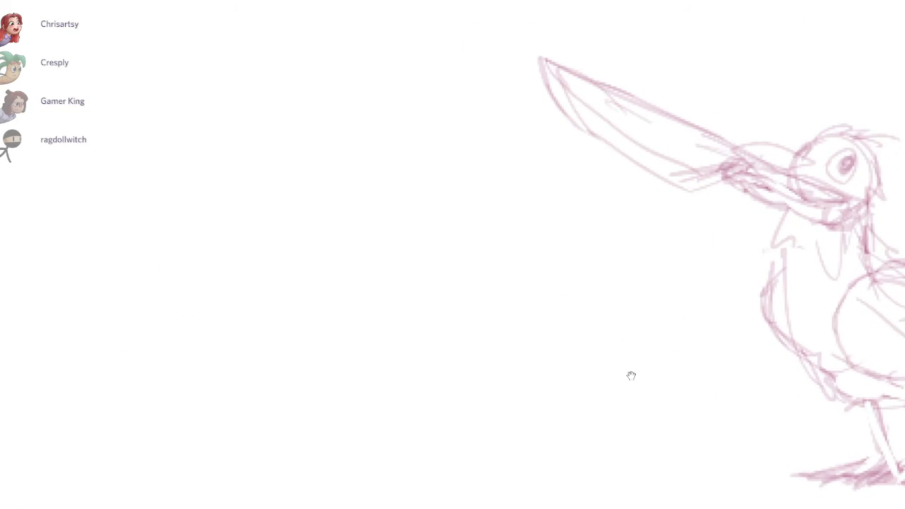
{"action": "left_click_drag", "start_coordinate": [450, 256], "coordinate": [503, 203]}
{"action": "mouse_move", "coordinate": [435, 235]}
{"action": "left_mouse_down"}
{"action": "mouse_move", "coordinate": [491, 245]}
{"action": "mouse_move", "coordinate": [443, 223]}
{"action": "left_mouse_up"}
{"action": "left_click_drag", "start_coordinate": [450, 217], "coordinate": [529, 238]}
{"action": "left_click_drag", "start_coordinate": [520, 240], "coordinate": [500, 263]}
Step: Rough in a tall raised shoulder hump, a long outstretched wing and a lower sweeping curve around the second bird's head
{"action": "left_click_drag", "start_coordinate": [246, 313], "coordinate": [250, 310]}
{"action": "left_click_drag", "start_coordinate": [267, 335], "coordinate": [474, 285]}
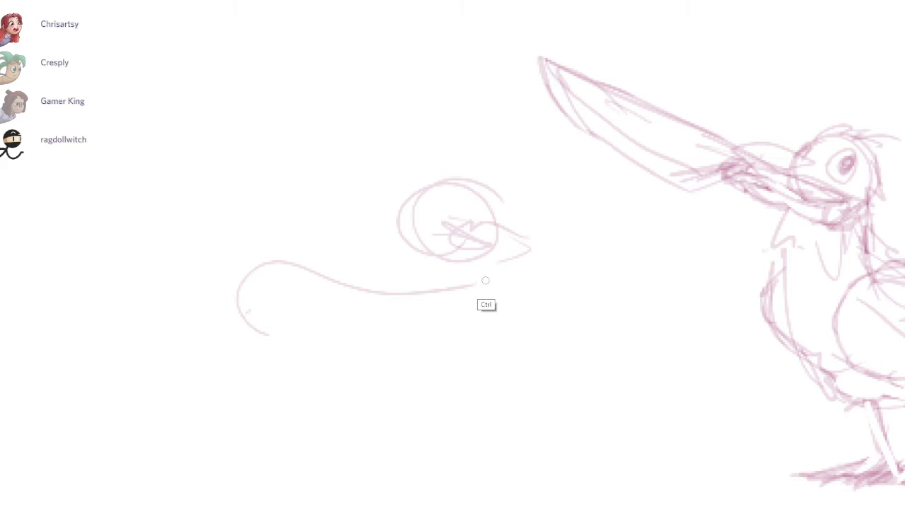
{"action": "key", "text": "ctrl+z"}
{"action": "mouse_move", "coordinate": [304, 287]}
{"action": "left_mouse_down"}
{"action": "mouse_move", "coordinate": [547, 301]}
{"action": "mouse_move", "coordinate": [328, 351]}
{"action": "left_mouse_up"}
{"action": "mouse_move", "coordinate": [358, 345]}
{"action": "left_mouse_down"}
{"action": "mouse_move", "coordinate": [380, 364]}
{"action": "mouse_move", "coordinate": [319, 365]}
{"action": "left_mouse_up"}
{"action": "left_click_drag", "start_coordinate": [305, 342], "coordinate": [385, 355]}
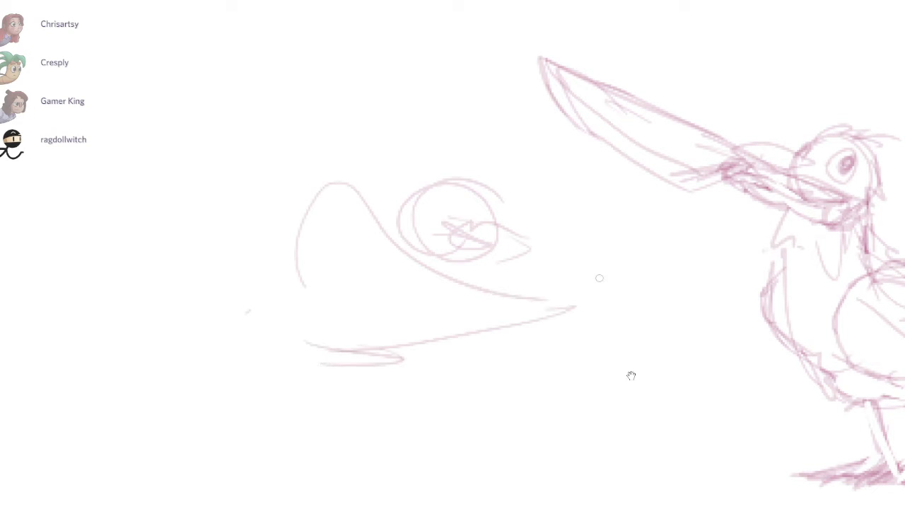
Step: Select the whole second bird sketch, move it farther from the knife-billed bird, and clear the selection
{"action": "left_click_drag", "start_coordinate": [601, 279], "coordinate": [637, 223]}
{"action": "left_click_drag", "start_coordinate": [570, 93], "coordinate": [678, 244]}
{"action": "left_click_drag", "start_coordinate": [445, 213], "coordinate": [349, 228]}
{"action": "key", "text": "ctrl+d"}
{"action": "left_click_drag", "start_coordinate": [295, 259], "coordinate": [306, 331]}
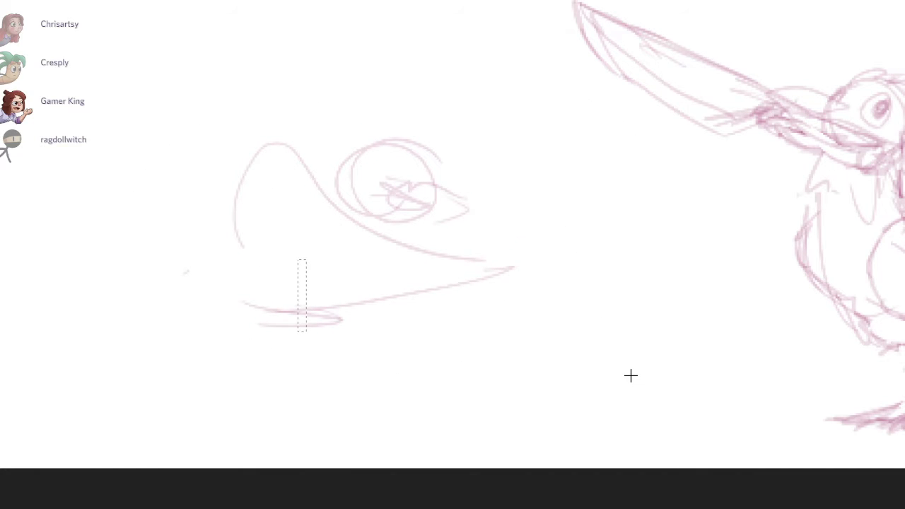
Step: Sketch the second bird's body with a curved back, a rounded underside and a short chest line below the head
{"action": "left_click_drag", "start_coordinate": [331, 205], "coordinate": [296, 366]}
{"action": "left_click_drag", "start_coordinate": [328, 351], "coordinate": [414, 363]}
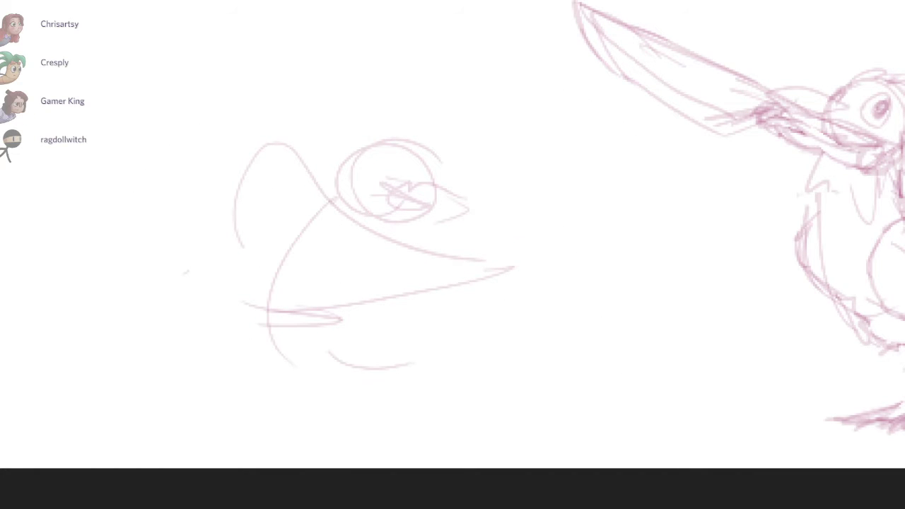
{"action": "left_click_drag", "start_coordinate": [397, 231], "coordinate": [414, 287]}
{"action": "left_click_drag", "start_coordinate": [398, 237], "coordinate": [408, 292]}
{"action": "left_click_drag", "start_coordinate": [422, 307], "coordinate": [450, 326]}
Step: Draw jagged upright feathers and long sweeping edges that extend the outstretched wing toward the knife-billed bird
{"action": "left_click_drag", "start_coordinate": [363, 320], "coordinate": [467, 284]}
{"action": "left_click_drag", "start_coordinate": [487, 276], "coordinate": [484, 313]}
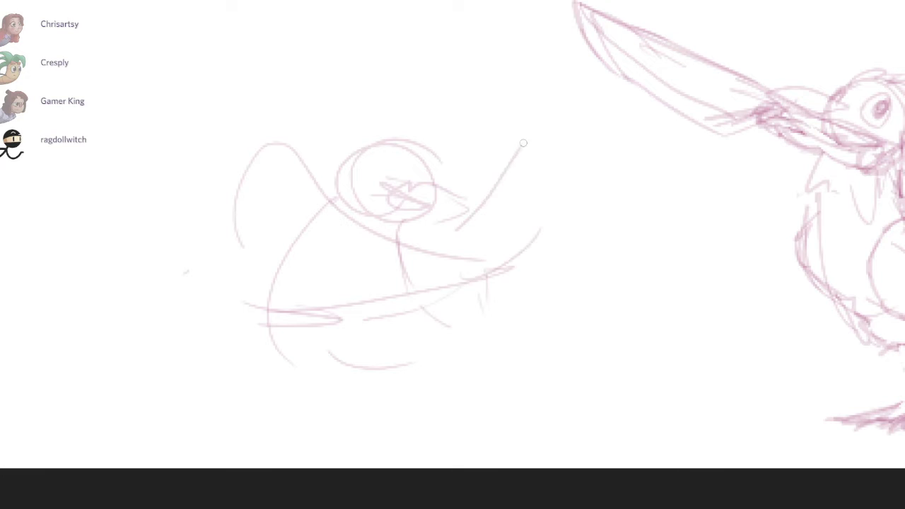
{"action": "left_click_drag", "start_coordinate": [534, 235], "coordinate": [557, 229]}
{"action": "mouse_move", "coordinate": [428, 212]}
{"action": "left_mouse_down"}
{"action": "mouse_move", "coordinate": [679, 192]}
{"action": "mouse_move", "coordinate": [576, 262]}
{"action": "left_mouse_up"}
{"action": "left_click_drag", "start_coordinate": [606, 276], "coordinate": [539, 289]}
Step: Draw the second bird's legs in a wide lunge, one bent back and one stretched forward, with flat feet
{"action": "scroll", "coordinate": [486, 309], "scroll_direction": "down", "scroll_amount": 1}
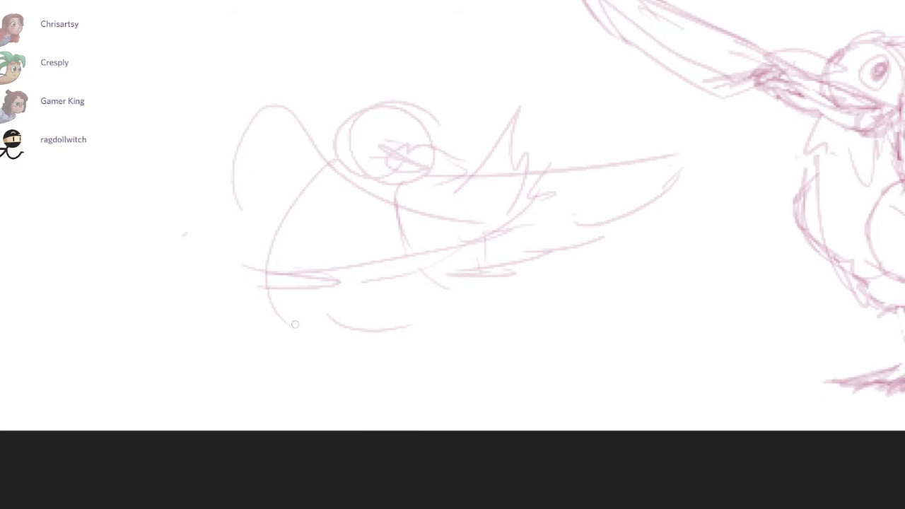
{"action": "mouse_move", "coordinate": [302, 310]}
{"action": "left_mouse_down"}
{"action": "mouse_move", "coordinate": [311, 382]}
{"action": "mouse_move", "coordinate": [364, 390]}
{"action": "left_mouse_up"}
{"action": "left_click_drag", "start_coordinate": [387, 311], "coordinate": [556, 418]}
{"action": "mouse_move", "coordinate": [388, 312]}
{"action": "left_mouse_down"}
{"action": "mouse_move", "coordinate": [540, 390]}
{"action": "mouse_move", "coordinate": [520, 403]}
{"action": "left_mouse_up"}
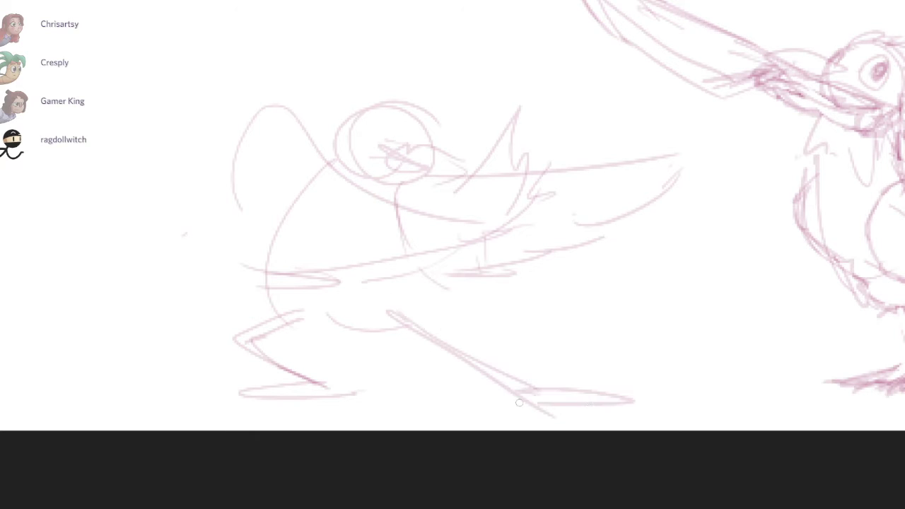
Step: Redraw the second bird's bill with darker strokes and rough in a face patch behind it
{"action": "scroll", "coordinate": [630, 375], "scroll_direction": "up", "scroll_amount": 1}
{"action": "scroll", "coordinate": [630, 376], "scroll_direction": "right", "scroll_amount": 1}
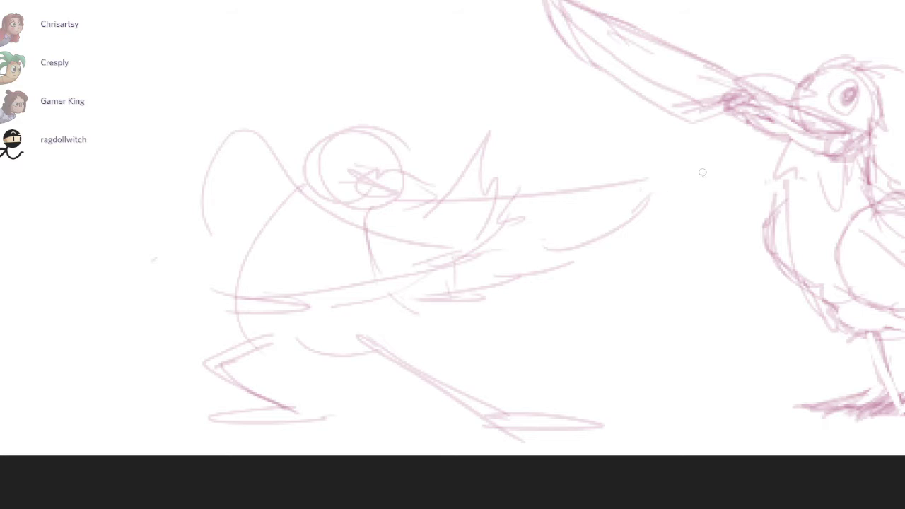
{"action": "scroll", "coordinate": [631, 375], "scroll_direction": "up", "scroll_amount": 4}
{"action": "left_click_drag", "start_coordinate": [346, 194], "coordinate": [423, 171]}
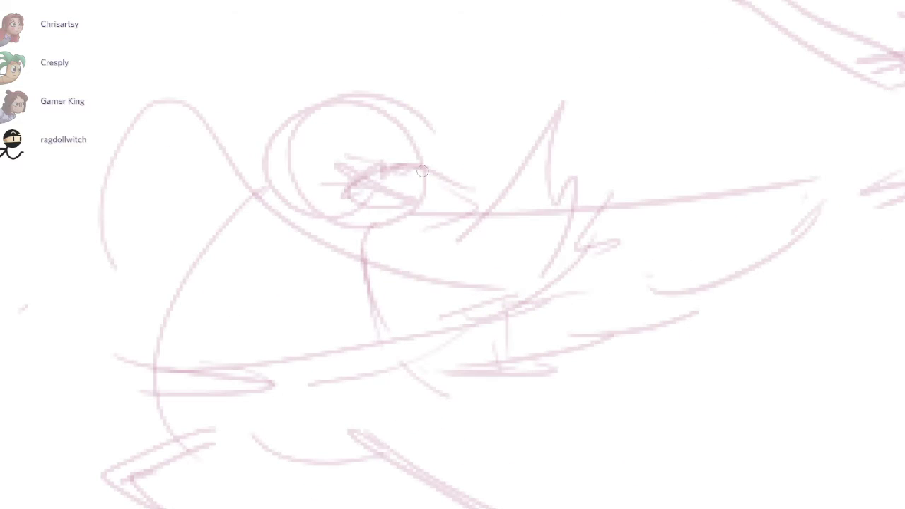
{"action": "mouse_move", "coordinate": [467, 210]}
{"action": "left_mouse_down"}
{"action": "mouse_move", "coordinate": [426, 220]}
{"action": "mouse_move", "coordinate": [404, 188]}
{"action": "mouse_move", "coordinate": [380, 177]}
{"action": "mouse_move", "coordinate": [347, 189]}
{"action": "mouse_move", "coordinate": [425, 207]}
{"action": "left_mouse_up"}
{"action": "key", "text": "e"}
{"action": "key", "text": "b"}
{"action": "mouse_move", "coordinate": [286, 134]}
{"action": "left_mouse_down"}
{"action": "mouse_move", "coordinate": [399, 150]}
{"action": "mouse_move", "coordinate": [319, 153]}
{"action": "mouse_move", "coordinate": [343, 203]}
{"action": "left_mouse_up"}
{"action": "key", "text": "ctrl+z"}
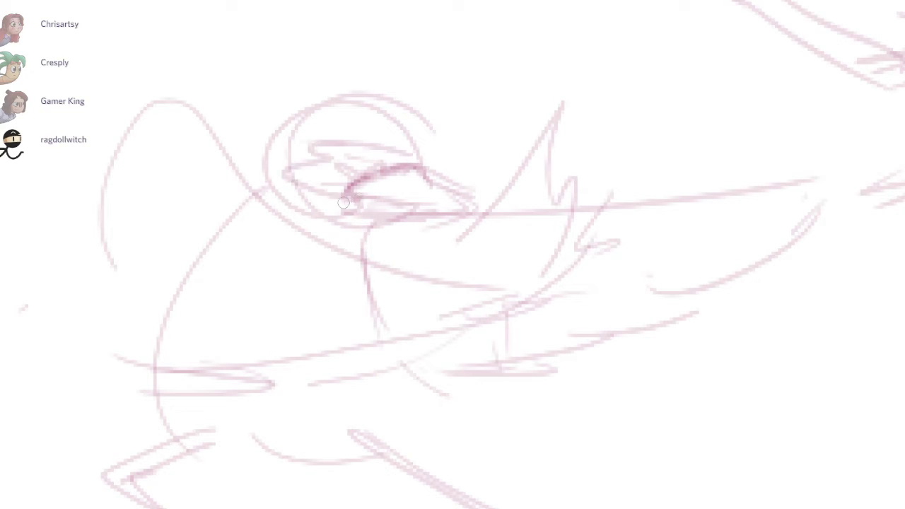
Step: Erase the construction lines crossing the face, redraw the face patch from brow to bill, and mark the chest with a short stroke
{"action": "key", "text": "e"}
{"action": "mouse_move", "coordinate": [358, 162]}
{"action": "left_mouse_down"}
{"action": "mouse_move", "coordinate": [346, 154]}
{"action": "mouse_move", "coordinate": [416, 148]}
{"action": "left_mouse_up"}
{"action": "key", "text": "b"}
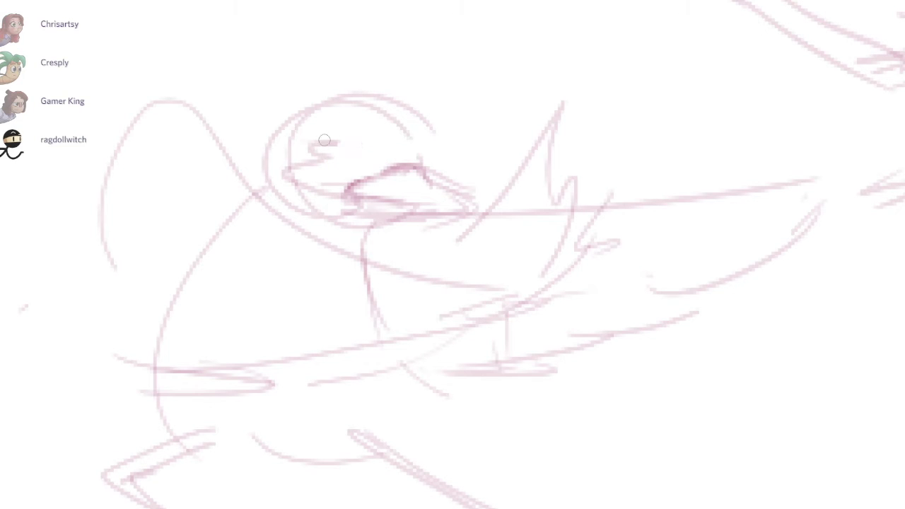
{"action": "mouse_move", "coordinate": [325, 140]}
{"action": "left_mouse_down"}
{"action": "mouse_move", "coordinate": [422, 164]}
{"action": "mouse_move", "coordinate": [315, 147]}
{"action": "left_mouse_up"}
{"action": "key", "text": "ctrl+z"}
{"action": "key", "text": "ctrl+z"}
{"action": "key", "text": "e"}
{"action": "mouse_move", "coordinate": [412, 142]}
{"action": "left_mouse_down"}
{"action": "mouse_move", "coordinate": [301, 143]}
{"action": "mouse_move", "coordinate": [333, 189]}
{"action": "left_mouse_up"}
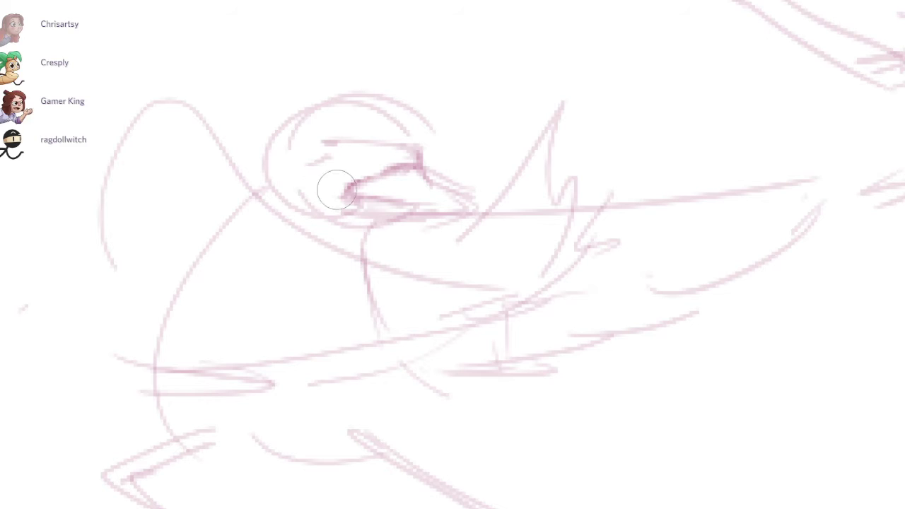
{"action": "key", "text": "b"}
{"action": "mouse_move", "coordinate": [420, 147]}
{"action": "left_mouse_down"}
{"action": "mouse_move", "coordinate": [313, 182]}
{"action": "mouse_move", "coordinate": [361, 193]}
{"action": "mouse_move", "coordinate": [367, 170]}
{"action": "mouse_move", "coordinate": [297, 175]}
{"action": "mouse_move", "coordinate": [346, 187]}
{"action": "left_mouse_up"}
{"action": "key", "text": "ctrl+z"}
{"action": "key", "text": "ctrl+z"}
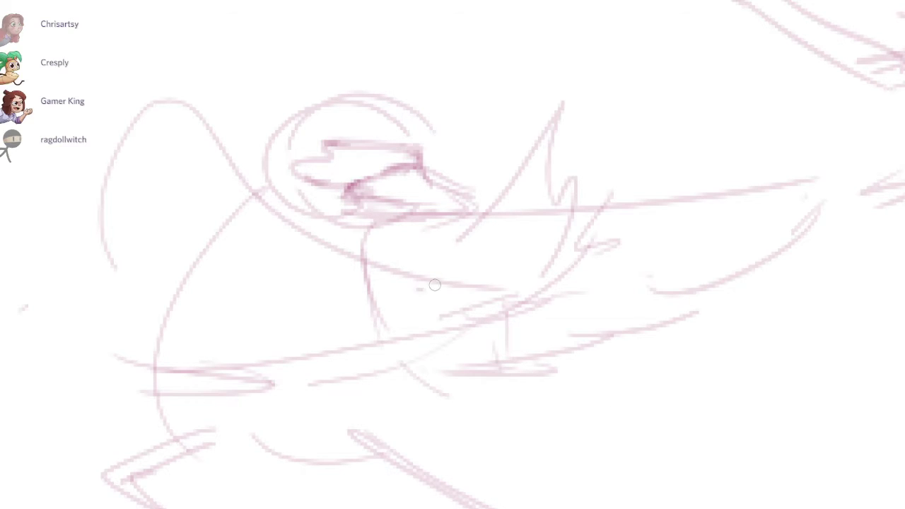
{"action": "left_click_drag", "start_coordinate": [324, 268], "coordinate": [286, 264]}
{"action": "left_click_drag", "start_coordinate": [147, 146], "coordinate": [243, 23]}
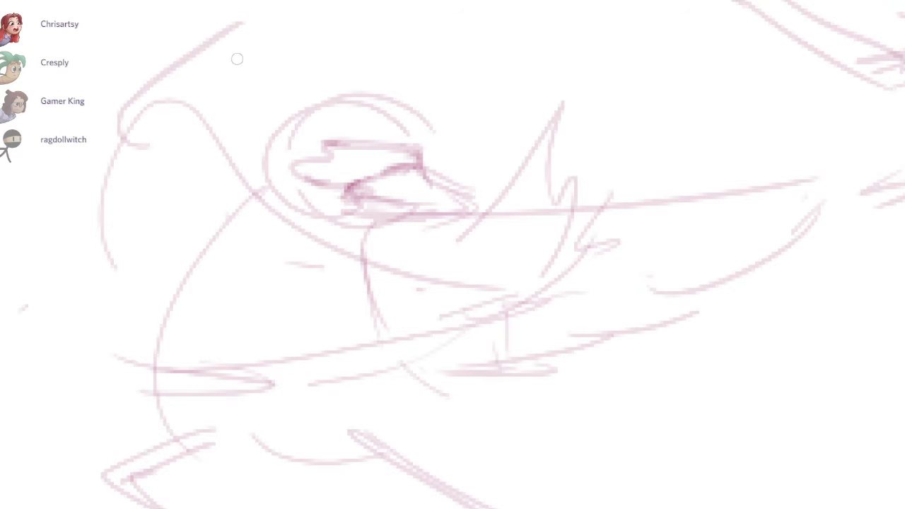
{"action": "mouse_move", "coordinate": [237, 59]}
{"action": "left_mouse_down"}
{"action": "mouse_move", "coordinate": [168, 131]}
{"action": "mouse_move", "coordinate": [227, 57]}
{"action": "mouse_move", "coordinate": [179, 112]}
{"action": "mouse_move", "coordinate": [254, 140]}
{"action": "mouse_move", "coordinate": [382, 266]}
{"action": "mouse_move", "coordinate": [518, 244]}
{"action": "mouse_move", "coordinate": [436, 326]}
{"action": "mouse_move", "coordinate": [168, 367]}
{"action": "left_mouse_up"}
{"action": "key", "text": "ctrl+z"}
{"action": "key", "text": "ctrl+z"}
Step: Build up the raised wing behind the head with a pointed tip and stacked feather lobes down its outer edge
{"action": "mouse_move", "coordinate": [124, 141]}
{"action": "left_mouse_down"}
{"action": "mouse_move", "coordinate": [101, 205]}
{"action": "mouse_move", "coordinate": [131, 315]}
{"action": "mouse_move", "coordinate": [234, 379]}
{"action": "left_mouse_up"}
{"action": "mouse_move", "coordinate": [112, 298]}
{"action": "left_mouse_down"}
{"action": "mouse_move", "coordinate": [243, 317]}
{"action": "mouse_move", "coordinate": [155, 371]}
{"action": "left_mouse_up"}
{"action": "left_click_drag", "start_coordinate": [105, 205], "coordinate": [221, 249]}
{"action": "left_click_drag", "start_coordinate": [211, 265], "coordinate": [119, 303]}
{"action": "left_click_drag", "start_coordinate": [115, 163], "coordinate": [129, 229]}
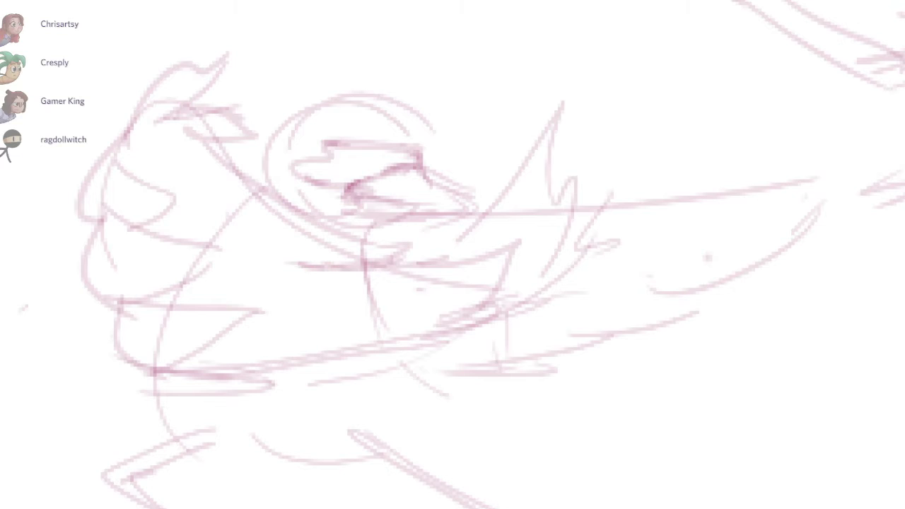
Step: Redraw the outer curve of the wing's middle lobe with darker strokes and erase the stray lines inside it
{"action": "mouse_move", "coordinate": [202, 167]}
{"action": "left_mouse_down"}
{"action": "mouse_move", "coordinate": [310, 223]}
{"action": "mouse_move", "coordinate": [185, 242]}
{"action": "left_mouse_up"}
{"action": "key", "text": "ctrl+z"}
{"action": "mouse_move", "coordinate": [77, 219]}
{"action": "left_mouse_down"}
{"action": "mouse_move", "coordinate": [116, 335]}
{"action": "mouse_move", "coordinate": [95, 296]}
{"action": "left_mouse_up"}
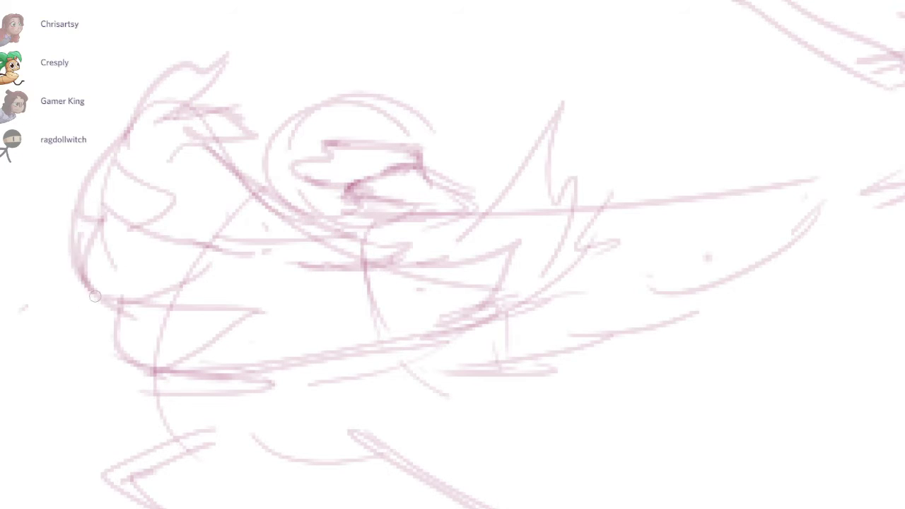
{"action": "key", "text": "ctrl+z"}
{"action": "left_click_drag", "start_coordinate": [82, 215], "coordinate": [105, 307]}
{"action": "left_click_drag", "start_coordinate": [79, 258], "coordinate": [119, 309]}
{"action": "key", "text": "e"}
{"action": "mouse_move", "coordinate": [113, 267]}
{"action": "left_mouse_down"}
{"action": "mouse_move", "coordinate": [100, 233]}
{"action": "mouse_move", "coordinate": [211, 244]}
{"action": "left_mouse_up"}
Step: Thicken the outer edge of the wing's lowest lobe and strengthen the long lower edge running forward from it
{"action": "key", "text": "b"}
{"action": "mouse_move", "coordinate": [138, 275]}
{"action": "left_mouse_down"}
{"action": "mouse_move", "coordinate": [95, 318]}
{"action": "mouse_move", "coordinate": [145, 365]}
{"action": "left_mouse_up"}
{"action": "left_click_drag", "start_coordinate": [112, 319], "coordinate": [132, 349]}
{"action": "left_click_drag", "start_coordinate": [152, 370], "coordinate": [421, 349]}
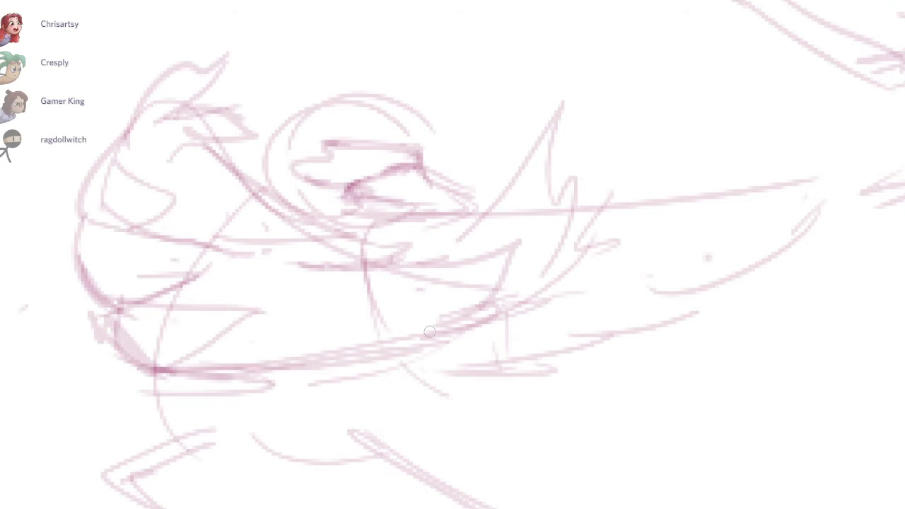
{"action": "left_click_drag", "start_coordinate": [317, 363], "coordinate": [373, 352]}
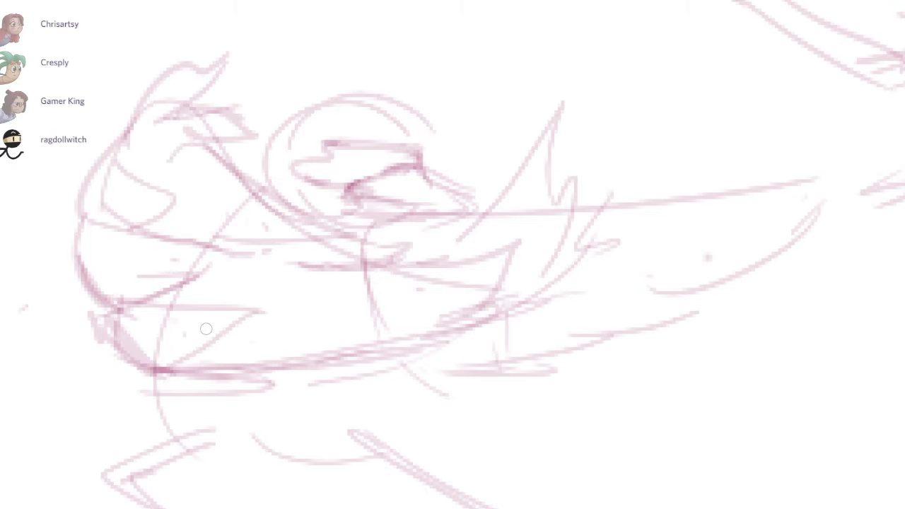
Step: Reshape the wing's stacked lobes with clearer ends, rounding the lowest one and erasing its old outline
{"action": "mouse_move", "coordinate": [121, 306]}
{"action": "left_mouse_down"}
{"action": "mouse_move", "coordinate": [174, 368]}
{"action": "mouse_move", "coordinate": [147, 377]}
{"action": "left_mouse_up"}
{"action": "key", "text": "ctrl+z"}
{"action": "mouse_move", "coordinate": [157, 310]}
{"action": "left_mouse_down"}
{"action": "mouse_move", "coordinate": [247, 331]}
{"action": "mouse_move", "coordinate": [265, 312]}
{"action": "mouse_move", "coordinate": [259, 340]}
{"action": "mouse_move", "coordinate": [177, 374]}
{"action": "left_mouse_up"}
{"action": "key", "text": "e"}
{"action": "key", "text": "b"}
{"action": "mouse_move", "coordinate": [150, 372]}
{"action": "left_mouse_down"}
{"action": "mouse_move", "coordinate": [241, 350]}
{"action": "mouse_move", "coordinate": [155, 356]}
{"action": "left_mouse_up"}
{"action": "key", "text": "e"}
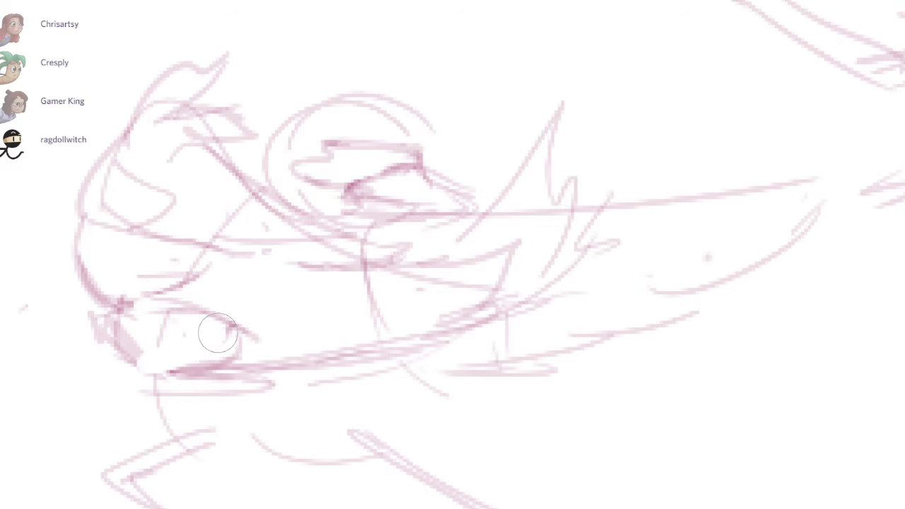
{"action": "left_click_drag", "start_coordinate": [129, 227], "coordinate": [145, 297]}
{"action": "left_click_drag", "start_coordinate": [116, 156], "coordinate": [109, 218]}
Step: Strengthen the shoulder line and add layered feather strokes along the forward-reaching wing to its jagged tips
{"action": "left_click_drag", "start_coordinate": [275, 213], "coordinate": [265, 242]}
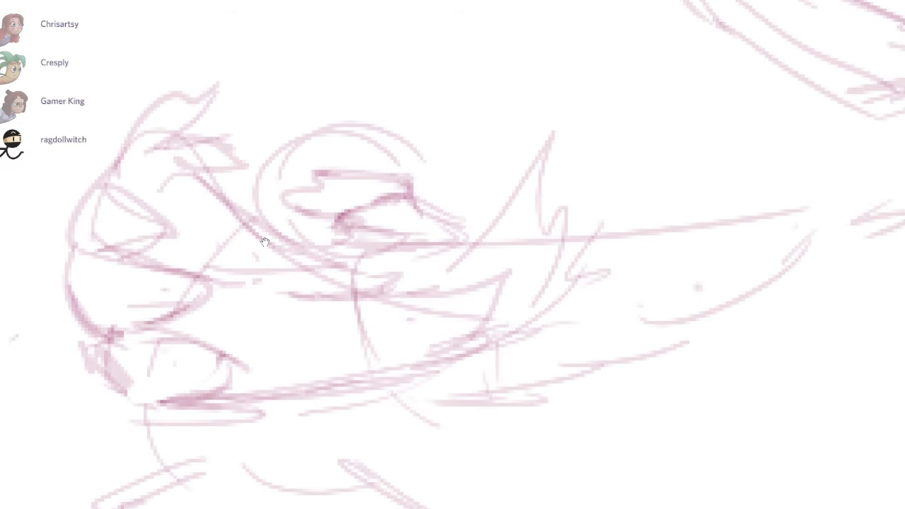
{"action": "left_click_drag", "start_coordinate": [205, 184], "coordinate": [354, 286]}
{"action": "left_click_drag", "start_coordinate": [173, 304], "coordinate": [308, 284]}
{"action": "mouse_move", "coordinate": [418, 290]}
{"action": "left_mouse_down"}
{"action": "mouse_move", "coordinate": [272, 358]}
{"action": "mouse_move", "coordinate": [360, 355]}
{"action": "left_mouse_up"}
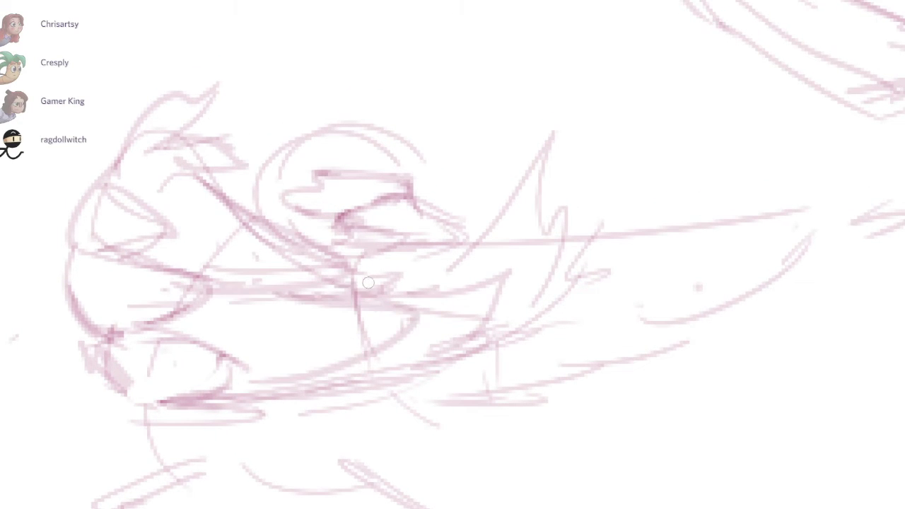
{"action": "left_click_drag", "start_coordinate": [495, 256], "coordinate": [361, 322]}
{"action": "left_click_drag", "start_coordinate": [459, 310], "coordinate": [331, 379]}
{"action": "left_click_drag", "start_coordinate": [396, 285], "coordinate": [529, 245]}
Step: Fill the crown and back of the second bird's head with dense hatching around the face patch
{"action": "left_click_drag", "start_coordinate": [279, 217], "coordinate": [264, 242]}
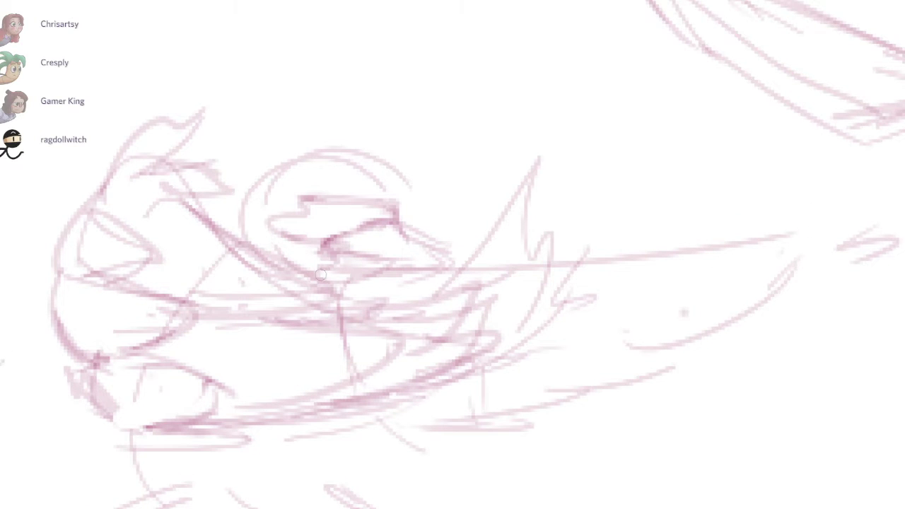
{"action": "mouse_move", "coordinate": [386, 201]}
{"action": "left_mouse_down"}
{"action": "mouse_move", "coordinate": [372, 184]}
{"action": "mouse_move", "coordinate": [285, 192]}
{"action": "mouse_move", "coordinate": [237, 225]}
{"action": "mouse_move", "coordinate": [263, 248]}
{"action": "mouse_move", "coordinate": [299, 240]}
{"action": "left_mouse_up"}
{"action": "left_click_drag", "start_coordinate": [129, 286], "coordinate": [265, 242]}
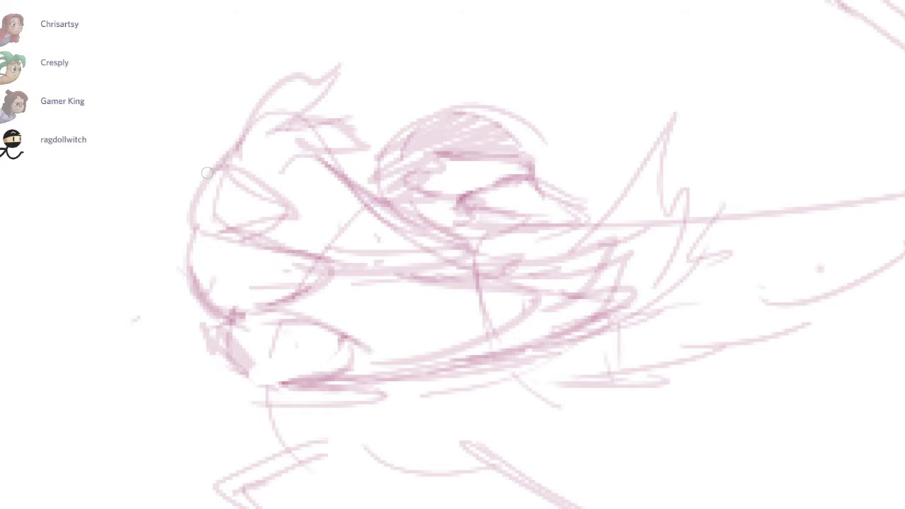
Step: Add wavy puffs and small circles outside the outer edge of the raised wing
{"action": "mouse_move", "coordinate": [208, 161]}
{"action": "left_mouse_down"}
{"action": "mouse_move", "coordinate": [141, 212]}
{"action": "mouse_move", "coordinate": [191, 244]}
{"action": "left_mouse_up"}
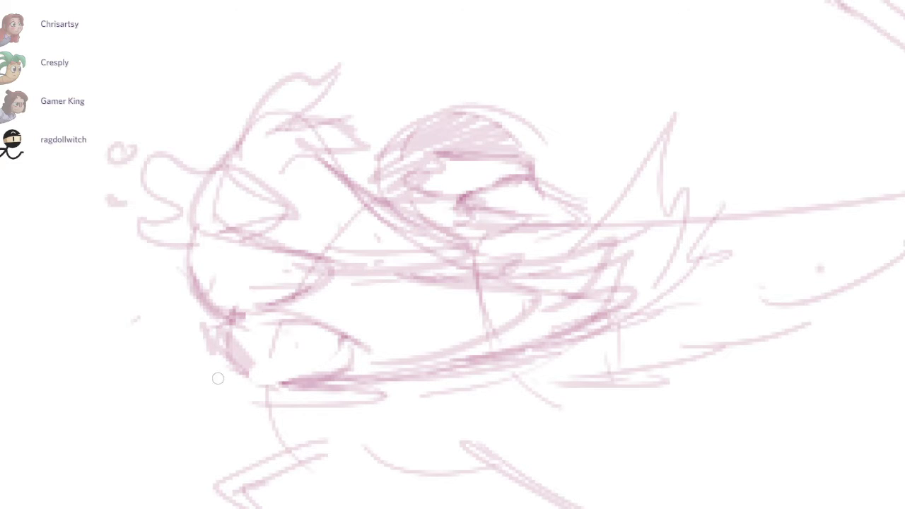
{"action": "left_click_drag", "start_coordinate": [294, 392], "coordinate": [267, 377]}
{"action": "left_click_drag", "start_coordinate": [201, 338], "coordinate": [215, 356]}
{"action": "mouse_move", "coordinate": [108, 298]}
{"action": "left_mouse_down"}
{"action": "mouse_move", "coordinate": [132, 313]}
{"action": "mouse_move", "coordinate": [122, 297]}
{"action": "left_mouse_up"}
{"action": "mouse_move", "coordinate": [261, 190]}
{"action": "left_mouse_down"}
{"action": "mouse_move", "coordinate": [264, 242]}
{"action": "mouse_move", "coordinate": [255, 207]}
{"action": "left_mouse_up"}
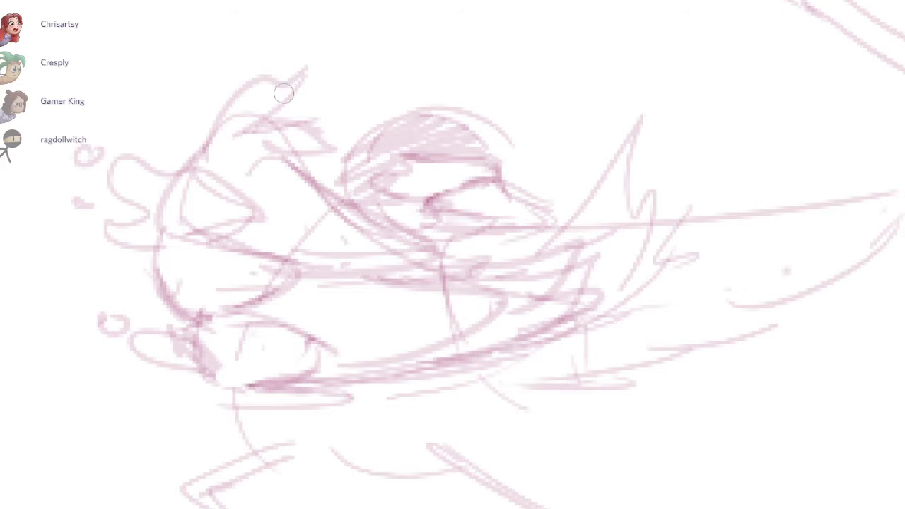
Step: Enlarge the brush and shade the second bird's raised wing, its lobes and the outer puffs with soft tone
{"action": "key", "text": "bracketright"}
{"action": "key", "text": "bracketright"}
{"action": "key", "text": "bracketright"}
{"action": "key", "text": "bracketright"}
{"action": "key", "text": "bracketright"}
{"action": "key", "text": "bracketright"}
{"action": "key", "text": "bracketright"}
{"action": "key", "text": "bracketright"}
{"action": "mouse_move", "coordinate": [297, 82]}
{"action": "left_mouse_down"}
{"action": "mouse_move", "coordinate": [252, 113]}
{"action": "mouse_move", "coordinate": [182, 318]}
{"action": "mouse_move", "coordinate": [192, 202]}
{"action": "mouse_move", "coordinate": [129, 180]}
{"action": "mouse_move", "coordinate": [243, 198]}
{"action": "mouse_move", "coordinate": [283, 226]}
{"action": "mouse_move", "coordinate": [138, 344]}
{"action": "mouse_move", "coordinate": [261, 383]}
{"action": "mouse_move", "coordinate": [496, 332]}
{"action": "mouse_move", "coordinate": [517, 283]}
{"action": "mouse_move", "coordinate": [606, 203]}
{"action": "mouse_move", "coordinate": [342, 353]}
{"action": "mouse_move", "coordinate": [538, 255]}
{"action": "mouse_move", "coordinate": [262, 273]}
{"action": "mouse_move", "coordinate": [298, 248]}
{"action": "mouse_move", "coordinate": [424, 304]}
{"action": "mouse_move", "coordinate": [247, 105]}
{"action": "mouse_move", "coordinate": [293, 162]}
{"action": "mouse_move", "coordinate": [309, 157]}
{"action": "left_mouse_up"}
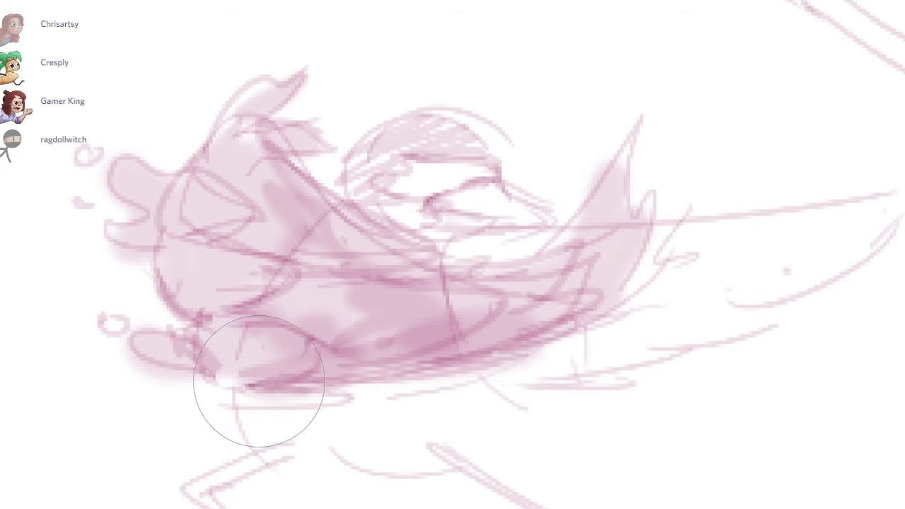
{"action": "left_click_drag", "start_coordinate": [260, 382], "coordinate": [147, 414]}
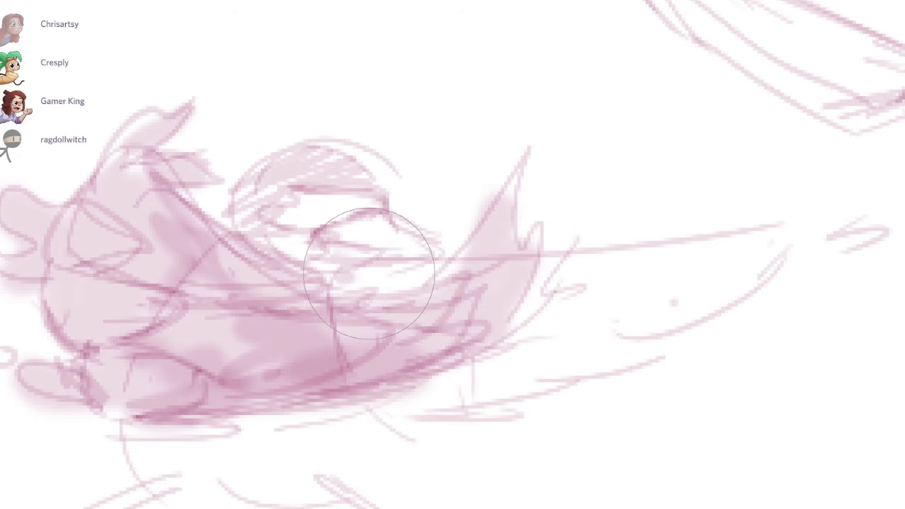
Step: Fill the long tapered sweep in front of the wing with light soft tone out to its tip
{"action": "mouse_move", "coordinate": [799, 225]}
{"action": "left_mouse_down"}
{"action": "mouse_move", "coordinate": [643, 263]}
{"action": "mouse_move", "coordinate": [530, 269]}
{"action": "mouse_move", "coordinate": [597, 310]}
{"action": "mouse_move", "coordinate": [599, 344]}
{"action": "mouse_move", "coordinate": [321, 404]}
{"action": "left_mouse_up"}
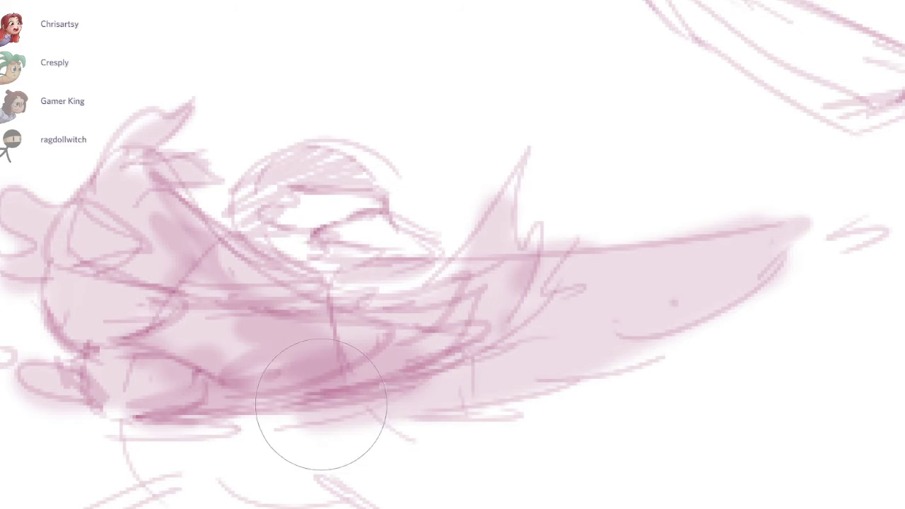
{"action": "left_click_drag", "start_coordinate": [220, 363], "coordinate": [288, 383]}
{"action": "left_click_drag", "start_coordinate": [566, 375], "coordinate": [387, 414]}
{"action": "left_click_drag", "start_coordinate": [255, 401], "coordinate": [259, 380]}
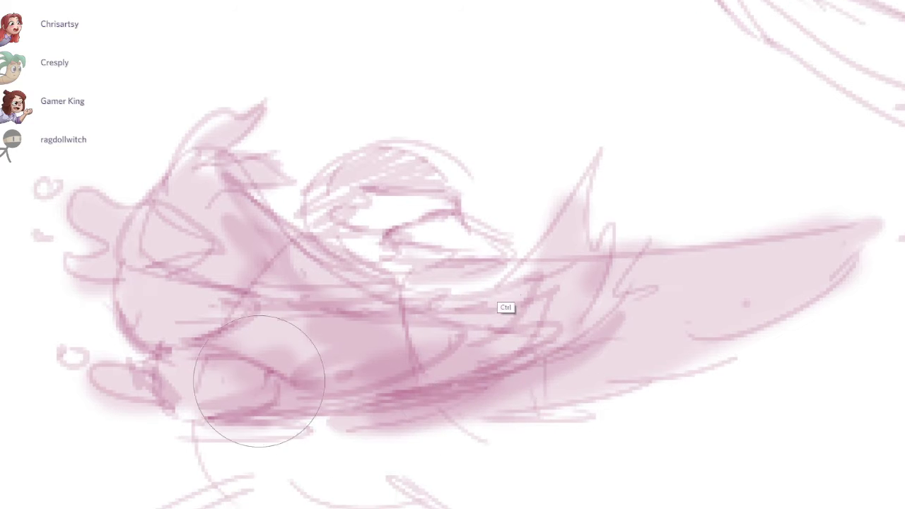
{"action": "key", "text": "ctrl+z"}
Step: Shade the second bird's crown and cheek, and deepen the tone along the wing's lower edge
{"action": "mouse_move", "coordinate": [422, 180]}
{"action": "left_mouse_down"}
{"action": "mouse_move", "coordinate": [384, 245]}
{"action": "mouse_move", "coordinate": [368, 238]}
{"action": "mouse_move", "coordinate": [412, 160]}
{"action": "mouse_move", "coordinate": [330, 177]}
{"action": "mouse_move", "coordinate": [342, 231]}
{"action": "left_mouse_up"}
{"action": "key", "text": "ctrl+z"}
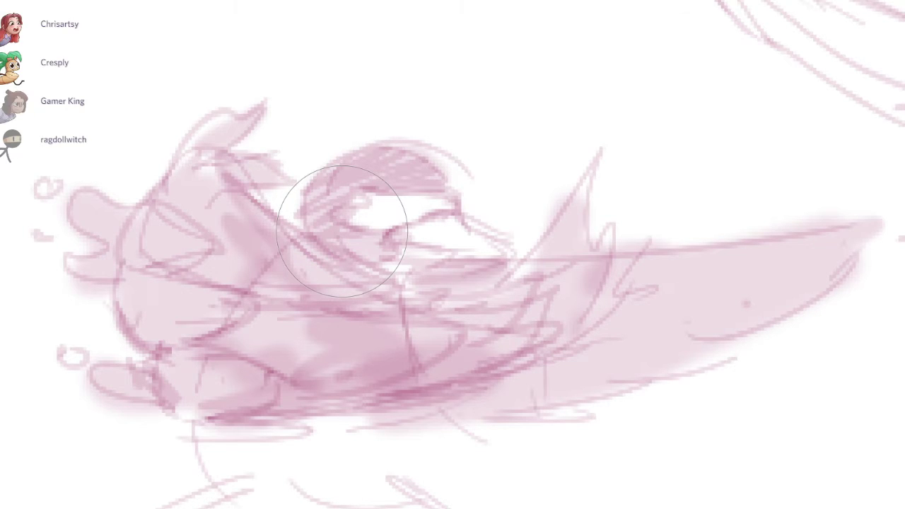
{"action": "left_click_drag", "start_coordinate": [243, 396], "coordinate": [624, 290]}
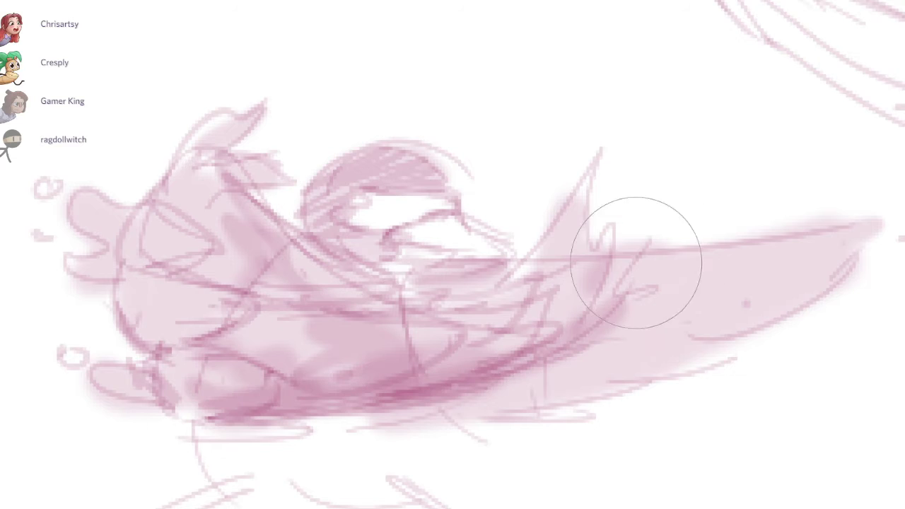
{"action": "left_click_drag", "start_coordinate": [521, 404], "coordinate": [566, 285]}
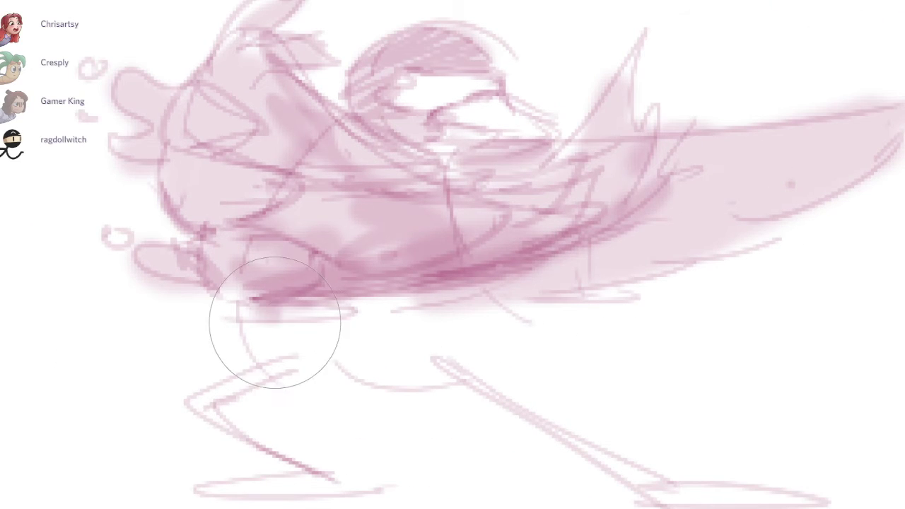
Step: Fill the second bird's belly below the wing with light soft tone
{"action": "left_click_drag", "start_coordinate": [275, 323], "coordinate": [459, 323]}
{"action": "left_click_drag", "start_coordinate": [393, 333], "coordinate": [465, 341]}
{"action": "left_click_drag", "start_coordinate": [259, 382], "coordinate": [238, 378]}
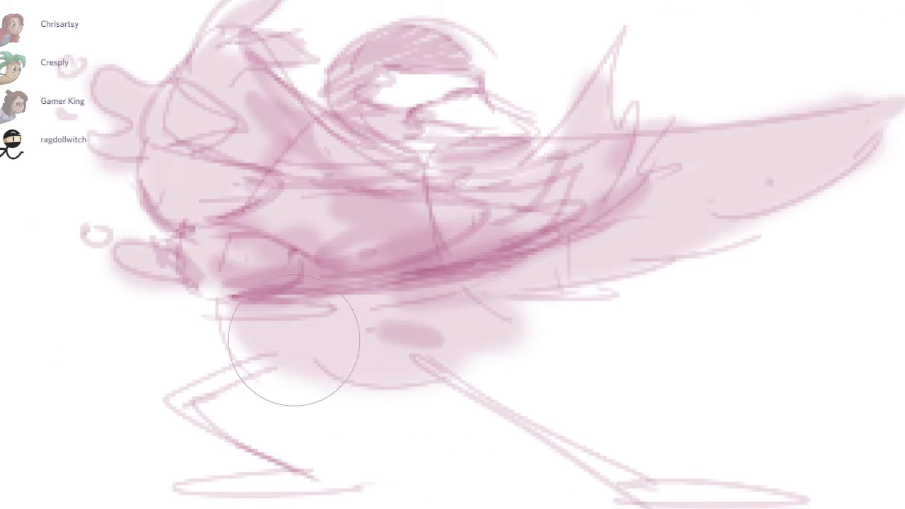
Step: Shrink the brush and draw small puffs with a loose circle behind the second bird's rump
{"action": "key", "text": "bracketleft"}
{"action": "key", "text": "bracketleft"}
{"action": "key", "text": "bracketleft"}
{"action": "key", "text": "bracketleft"}
{"action": "key", "text": "bracketleft"}
{"action": "key", "text": "bracketleft"}
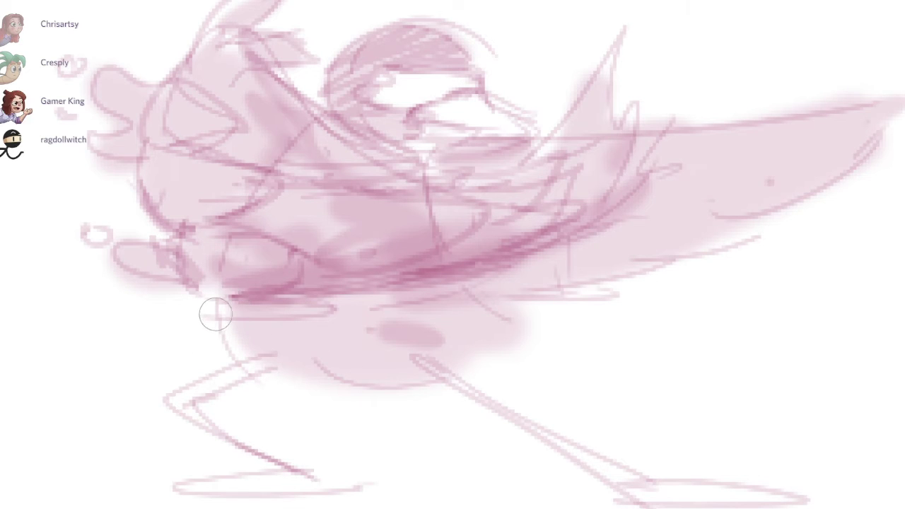
{"action": "key", "text": "bracketleft"}
{"action": "key", "text": "bracketleft"}
{"action": "key", "text": "bracketleft"}
{"action": "mouse_move", "coordinate": [215, 321]}
{"action": "left_mouse_down"}
{"action": "mouse_move", "coordinate": [215, 348]}
{"action": "mouse_move", "coordinate": [231, 363]}
{"action": "left_mouse_up"}
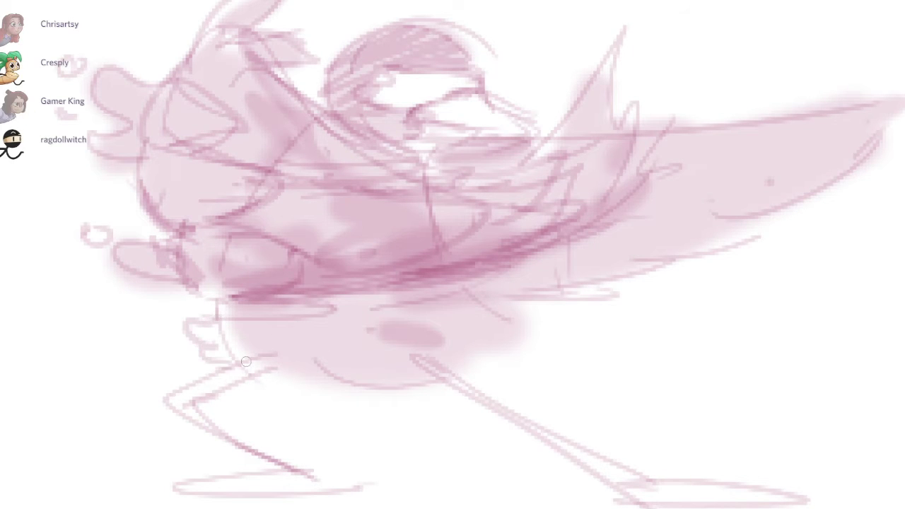
{"action": "left_click_drag", "start_coordinate": [441, 402], "coordinate": [449, 383]}
Step: Sketch a curled puff under the second bird's belly beside the bent leg, redrawing its first outline
{"action": "mouse_move", "coordinate": [319, 358]}
{"action": "left_mouse_down"}
{"action": "mouse_move", "coordinate": [259, 378]}
{"action": "mouse_move", "coordinate": [355, 378]}
{"action": "left_mouse_up"}
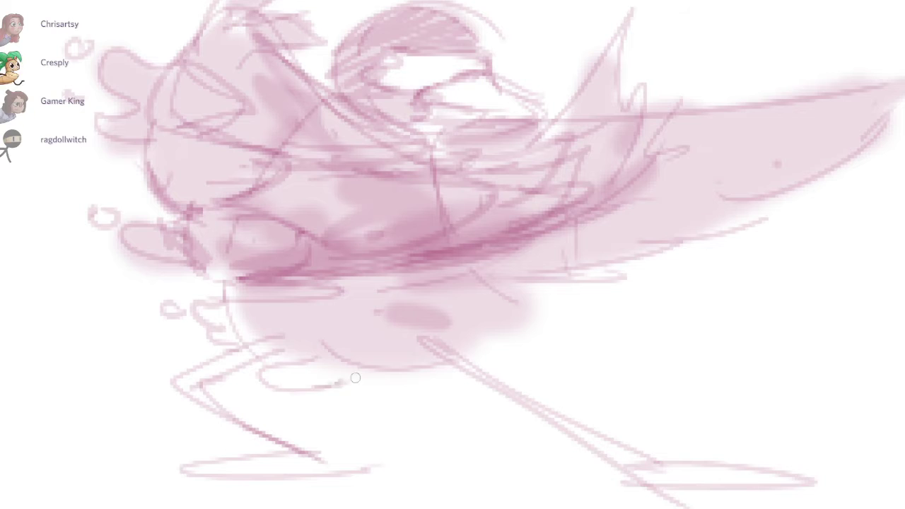
{"action": "left_click_drag", "start_coordinate": [273, 351], "coordinate": [316, 389]}
{"action": "key", "text": "ctrl+z"}
{"action": "key", "text": "ctrl+z"}
{"action": "mouse_move", "coordinate": [259, 354]}
{"action": "left_mouse_down"}
{"action": "mouse_move", "coordinate": [291, 383]}
{"action": "mouse_move", "coordinate": [345, 385]}
{"action": "mouse_move", "coordinate": [370, 375]}
{"action": "left_mouse_up"}
Step: Draw wave-shaped puffs and small circles along the tapered sweep's upper edge and shade them lightly
{"action": "left_click_drag", "start_coordinate": [360, 268], "coordinate": [259, 381]}
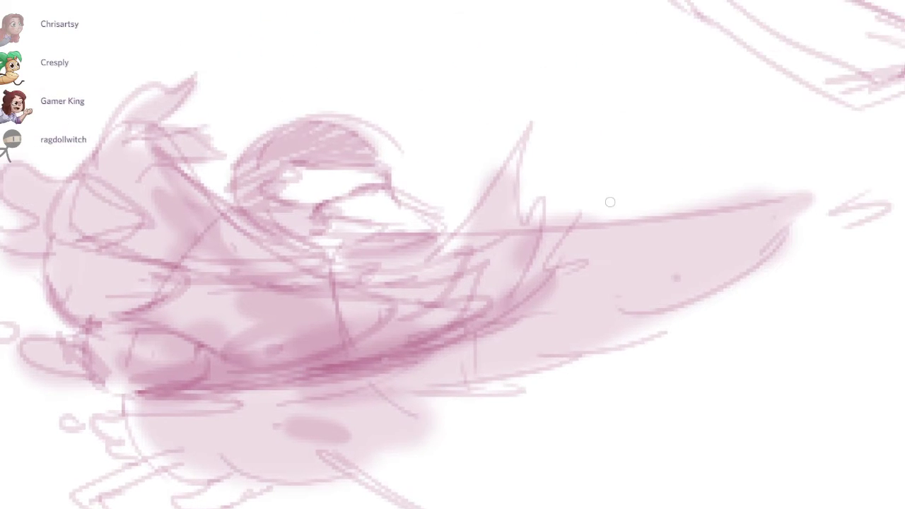
{"action": "mouse_move", "coordinate": [613, 223]}
{"action": "left_mouse_down"}
{"action": "mouse_move", "coordinate": [597, 196]}
{"action": "mouse_move", "coordinate": [682, 213]}
{"action": "mouse_move", "coordinate": [729, 206]}
{"action": "left_mouse_up"}
{"action": "key", "text": "ctrl+z"}
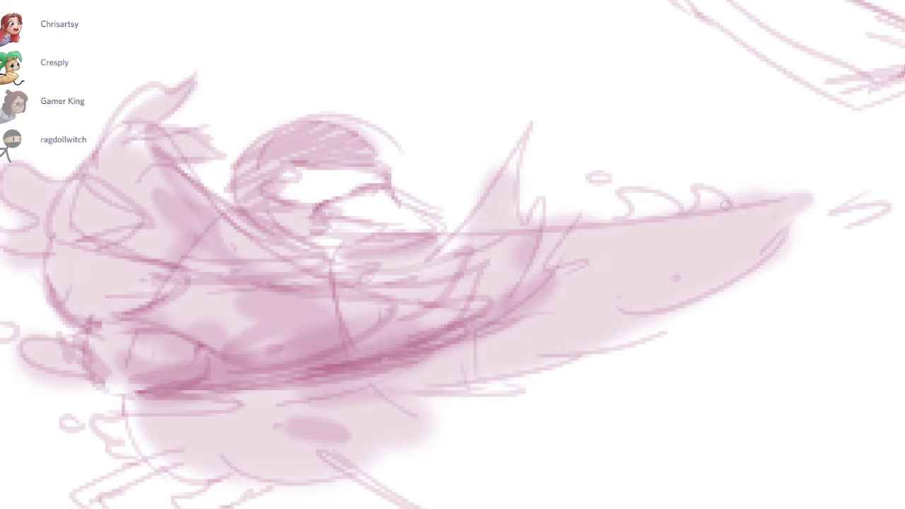
{"action": "left_click_drag", "start_coordinate": [674, 177], "coordinate": [689, 177]}
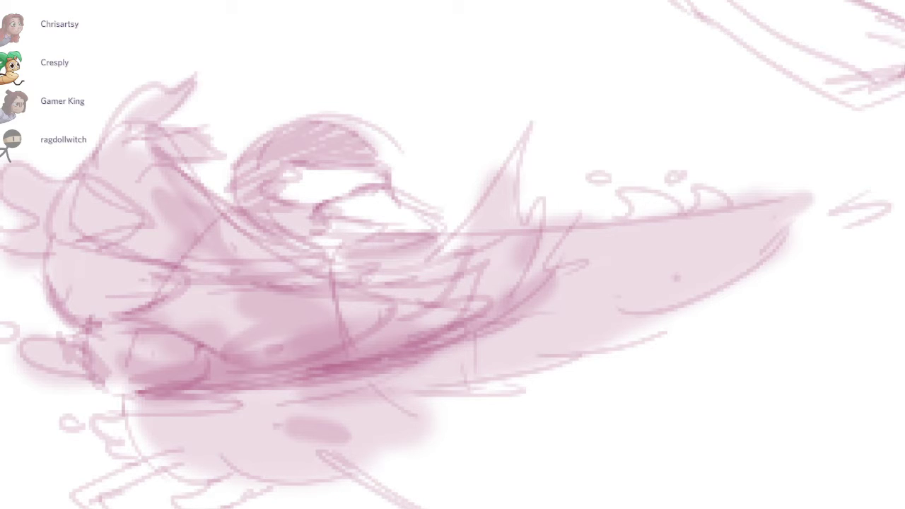
{"action": "left_click_drag", "start_coordinate": [627, 198], "coordinate": [650, 212]}
{"action": "left_click_drag", "start_coordinate": [696, 194], "coordinate": [716, 198]}
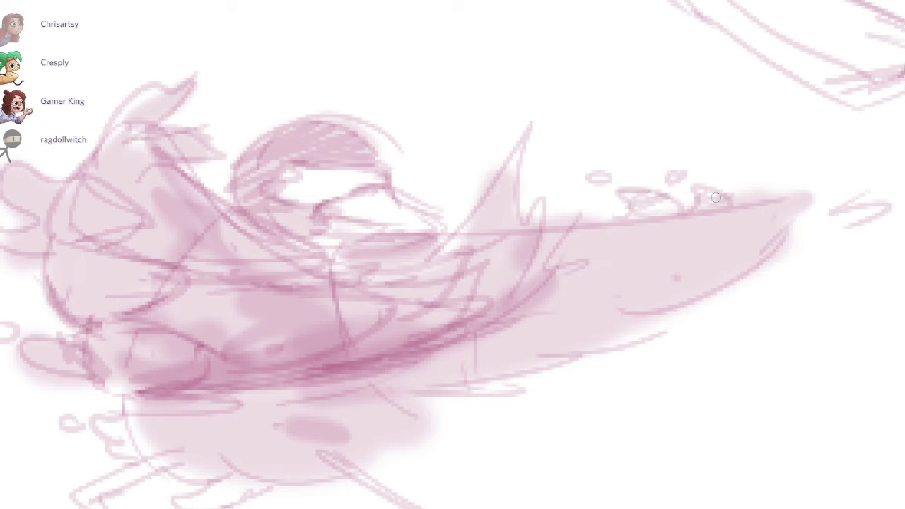
Step: Shade the small circle beside the raised wing and add droplet marks outside the wing's tip
{"action": "left_click_drag", "start_coordinate": [561, 184], "coordinate": [688, 197]}
{"action": "left_click_drag", "start_coordinate": [106, 169], "coordinate": [117, 175]}
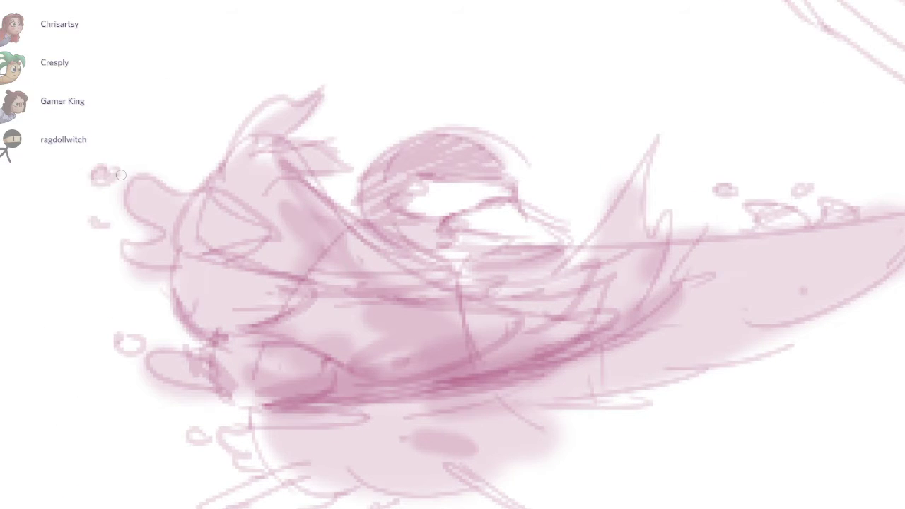
{"action": "left_click_drag", "start_coordinate": [692, 176], "coordinate": [688, 196]}
{"action": "left_click_drag", "start_coordinate": [236, 115], "coordinate": [227, 107]}
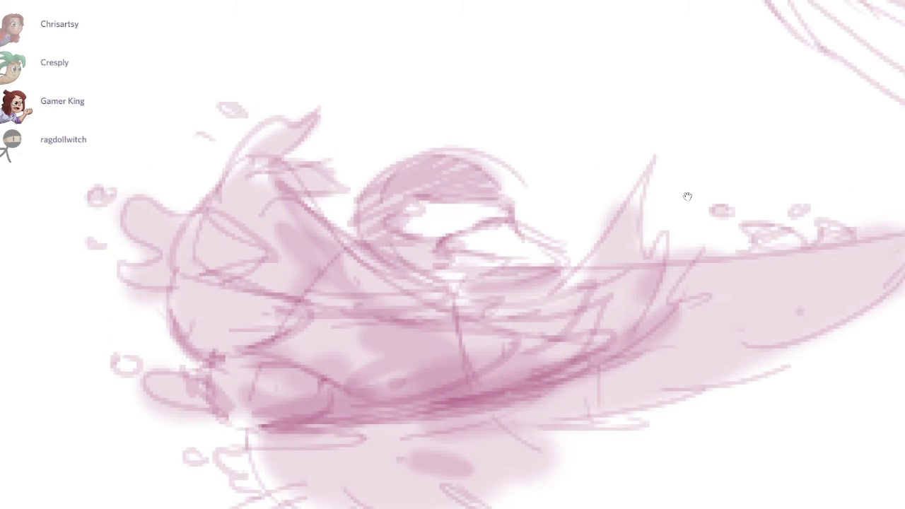
Step: Darken the edge around the second bird's pale face patch and trim the surrounding strokes with the eraser
{"action": "scroll", "coordinate": [688, 196], "scroll_direction": "down", "scroll_amount": 4}
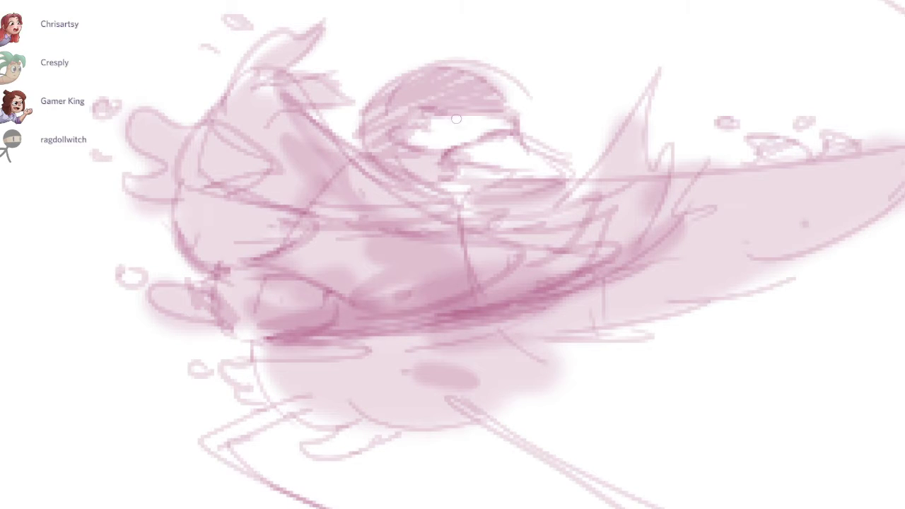
{"action": "left_click_drag", "start_coordinate": [456, 119], "coordinate": [508, 122]}
{"action": "left_click_drag", "start_coordinate": [398, 119], "coordinate": [426, 126]}
{"action": "left_click_drag", "start_coordinate": [408, 128], "coordinate": [386, 138]}
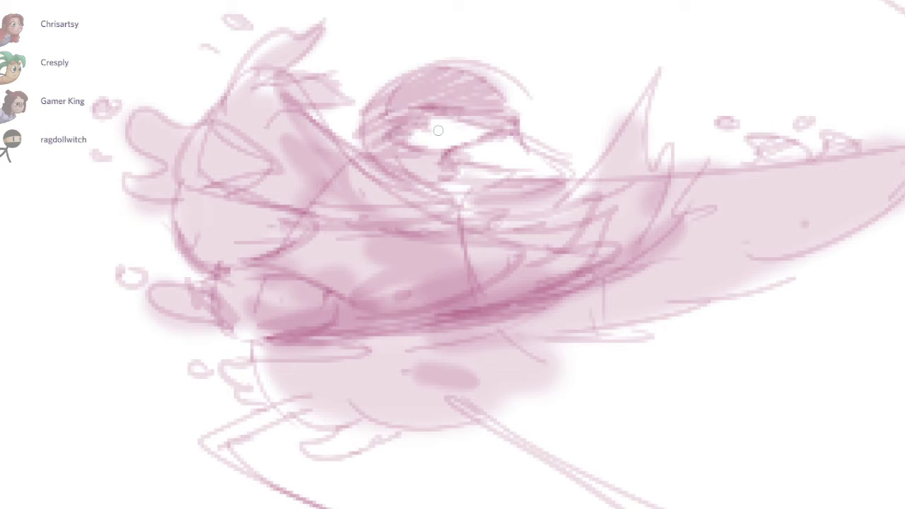
{"action": "key", "text": "e"}
{"action": "mouse_move", "coordinate": [430, 104]}
{"action": "left_mouse_down"}
{"action": "mouse_move", "coordinate": [406, 119]}
{"action": "mouse_move", "coordinate": [500, 119]}
{"action": "mouse_move", "coordinate": [434, 133]}
{"action": "mouse_move", "coordinate": [479, 111]}
{"action": "mouse_move", "coordinate": [516, 113]}
{"action": "mouse_move", "coordinate": [425, 60]}
{"action": "mouse_move", "coordinate": [397, 72]}
{"action": "mouse_move", "coordinate": [380, 63]}
{"action": "left_mouse_up"}
{"action": "key", "text": "b"}
Step: Redraw the bent rear leg with firmer lines, erase its old strokes and sketch the flat foot beneath it
{"action": "left_click_drag", "start_coordinate": [687, 197], "coordinate": [716, 94]}
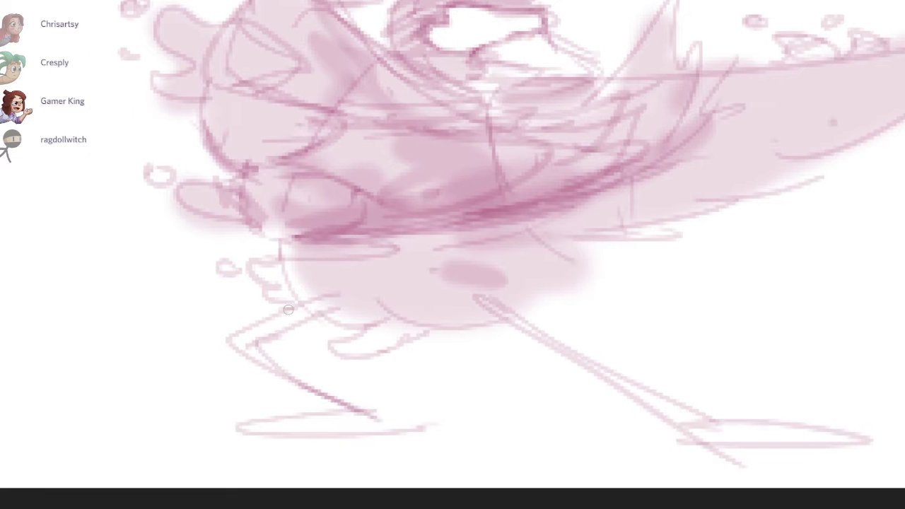
{"action": "key", "text": "ctrl+z"}
{"action": "mouse_move", "coordinate": [303, 303]}
{"action": "left_mouse_down"}
{"action": "mouse_move", "coordinate": [230, 340]}
{"action": "mouse_move", "coordinate": [352, 425]}
{"action": "left_mouse_up"}
{"action": "key", "text": "e"}
{"action": "mouse_move", "coordinate": [246, 345]}
{"action": "left_mouse_down"}
{"action": "mouse_move", "coordinate": [330, 409]}
{"action": "mouse_move", "coordinate": [357, 417]}
{"action": "left_mouse_up"}
{"action": "key", "text": "b"}
{"action": "mouse_move", "coordinate": [260, 358]}
{"action": "left_mouse_down"}
{"action": "mouse_move", "coordinate": [358, 420]}
{"action": "mouse_move", "coordinate": [264, 417]}
{"action": "left_mouse_up"}
{"action": "left_click_drag", "start_coordinate": [181, 447], "coordinate": [309, 426]}
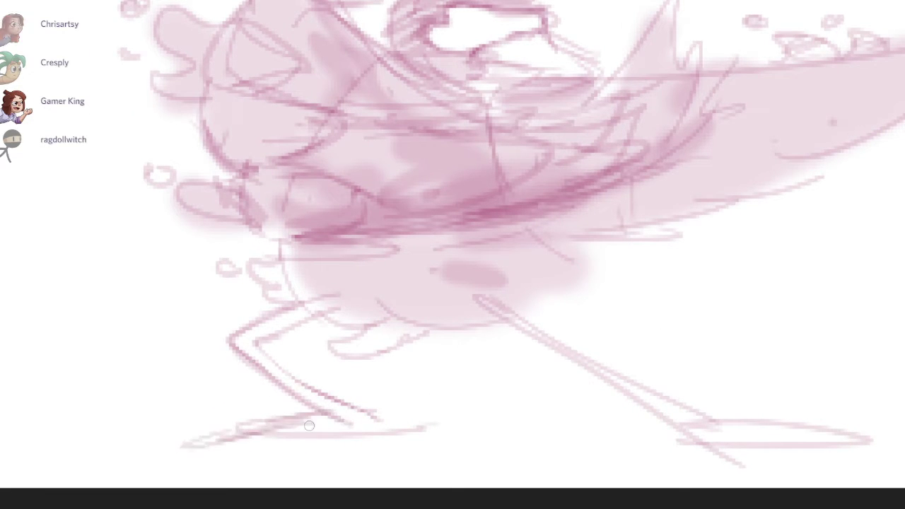
{"action": "mouse_move", "coordinate": [240, 451]}
{"action": "left_mouse_down"}
{"action": "mouse_move", "coordinate": [342, 448]}
{"action": "mouse_move", "coordinate": [369, 461]}
{"action": "left_mouse_up"}
{"action": "left_click_drag", "start_coordinate": [364, 419], "coordinate": [366, 454]}
Step: Strengthen the ankle and upper edge of the outstretched leg's foot
{"action": "left_click_drag", "start_coordinate": [739, 197], "coordinate": [615, 189]}
{"action": "left_click_drag", "start_coordinate": [525, 403], "coordinate": [616, 440]}
{"action": "left_click_drag", "start_coordinate": [575, 416], "coordinate": [719, 424]}
Step: Replace the puff under the belly with a rough lower body contour and add strokes around the rump puffs
{"action": "left_click_drag", "start_coordinate": [718, 165], "coordinate": [688, 196]}
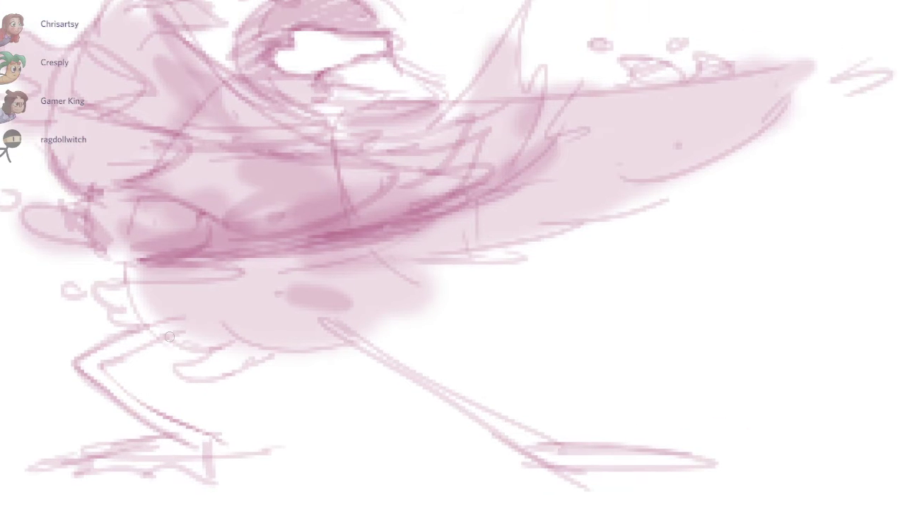
{"action": "left_click_drag", "start_coordinate": [162, 334], "coordinate": [359, 351]}
{"action": "key", "text": "ctrl+z"}
{"action": "key", "text": "ctrl+z"}
{"action": "mouse_move", "coordinate": [185, 349]}
{"action": "left_mouse_down"}
{"action": "mouse_move", "coordinate": [252, 368]}
{"action": "mouse_move", "coordinate": [289, 350]}
{"action": "left_mouse_up"}
{"action": "key", "text": "e"}
{"action": "mouse_move", "coordinate": [279, 375]}
{"action": "left_mouse_down"}
{"action": "mouse_move", "coordinate": [158, 370]}
{"action": "mouse_move", "coordinate": [244, 376]}
{"action": "left_mouse_up"}
{"action": "key", "text": "b"}
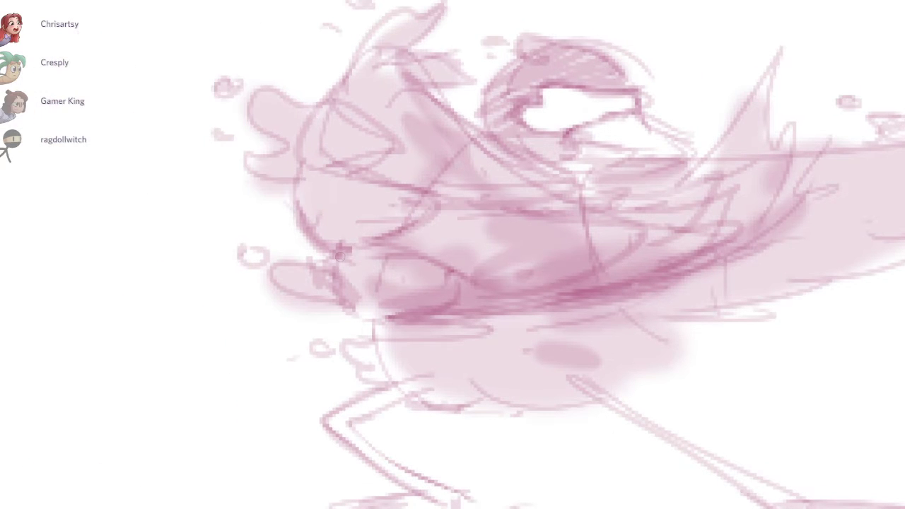
{"action": "left_click_drag", "start_coordinate": [447, 353], "coordinate": [370, 344]}
{"action": "left_click_drag", "start_coordinate": [313, 384], "coordinate": [468, 377]}
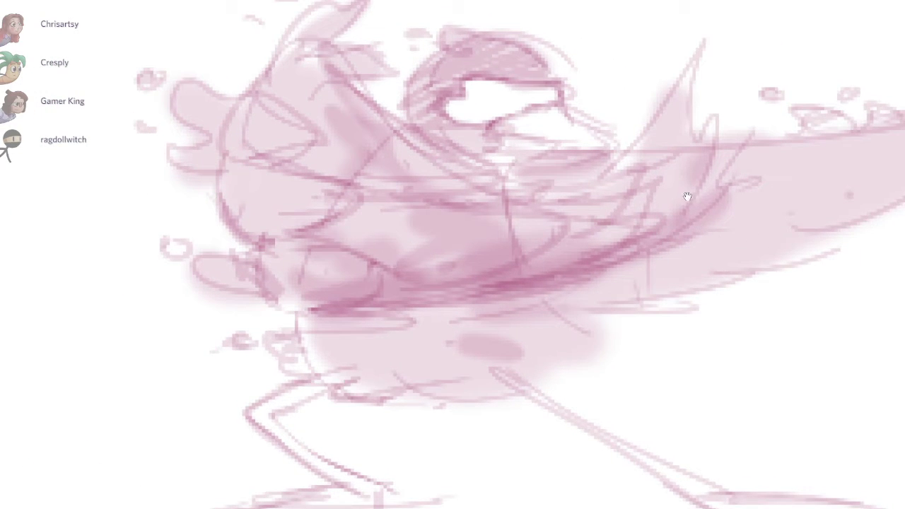
Step: Sketch a jagged feathered shape extending forward from the belly beneath the tapered sweep, with inner fold lines
{"action": "left_click_drag", "start_coordinate": [687, 196], "coordinate": [622, 194]}
{"action": "left_click_drag", "start_coordinate": [418, 405], "coordinate": [601, 384]}
{"action": "mouse_move", "coordinate": [558, 312]}
{"action": "left_mouse_down"}
{"action": "mouse_move", "coordinate": [609, 320]}
{"action": "mouse_move", "coordinate": [719, 302]}
{"action": "left_mouse_up"}
{"action": "mouse_move", "coordinate": [721, 306]}
{"action": "left_mouse_down"}
{"action": "mouse_move", "coordinate": [732, 340]}
{"action": "mouse_move", "coordinate": [643, 412]}
{"action": "left_mouse_up"}
{"action": "left_click_drag", "start_coordinate": [547, 423], "coordinate": [708, 396]}
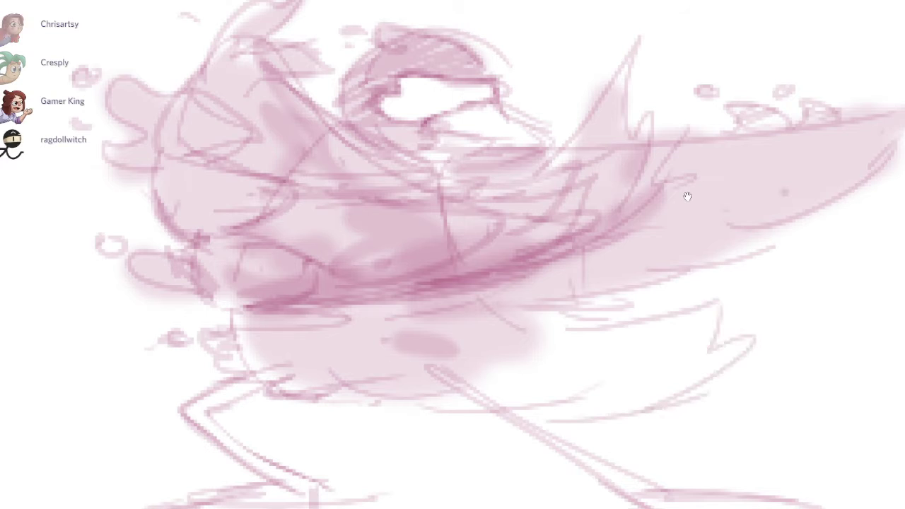
{"action": "mouse_move", "coordinate": [688, 197]}
{"action": "left_mouse_down"}
{"action": "mouse_move", "coordinate": [476, 252]}
{"action": "mouse_move", "coordinate": [440, 238]}
{"action": "left_mouse_up"}
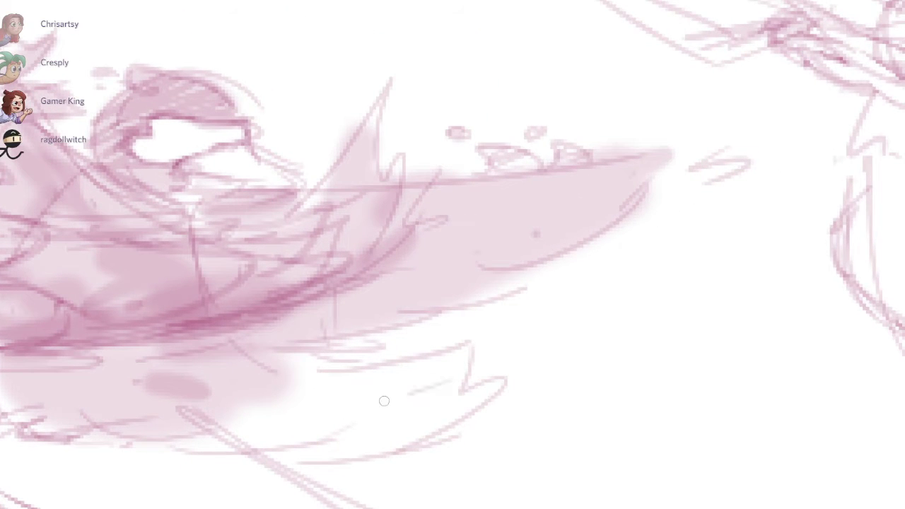
{"action": "left_click_drag", "start_coordinate": [375, 348], "coordinate": [311, 406]}
{"action": "scroll", "coordinate": [688, 197], "scroll_direction": "down", "scroll_amount": 4}
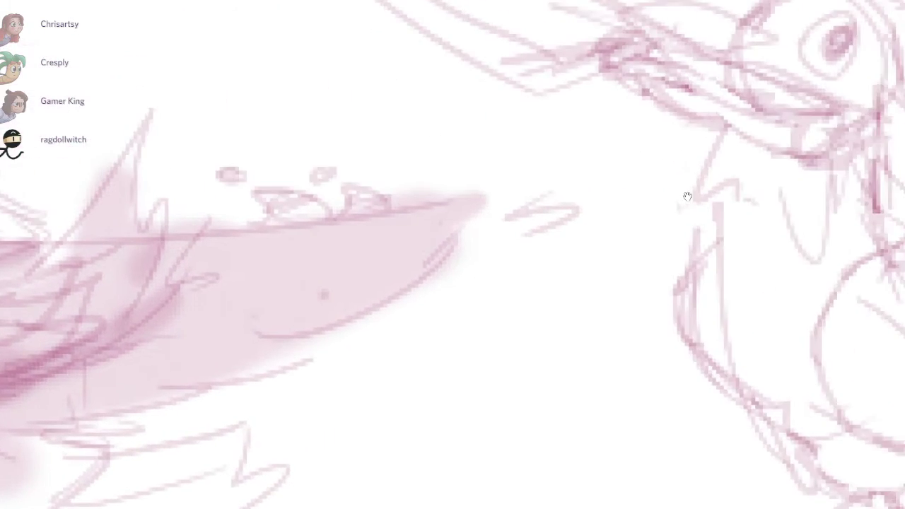
{"action": "scroll", "coordinate": [688, 197], "scroll_direction": "down", "scroll_amount": 1}
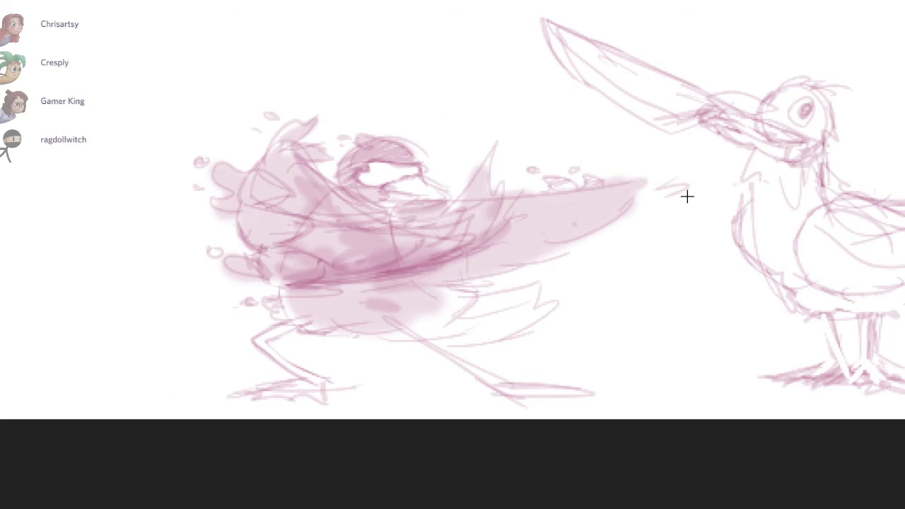
Step: Lasso the whole second bird, move it farther from the knife-billed duck and clear the selection
{"action": "left_click_drag", "start_coordinate": [280, 420], "coordinate": [677, 161]}
{"action": "left_click_drag", "start_coordinate": [688, 197], "coordinate": [611, 188]}
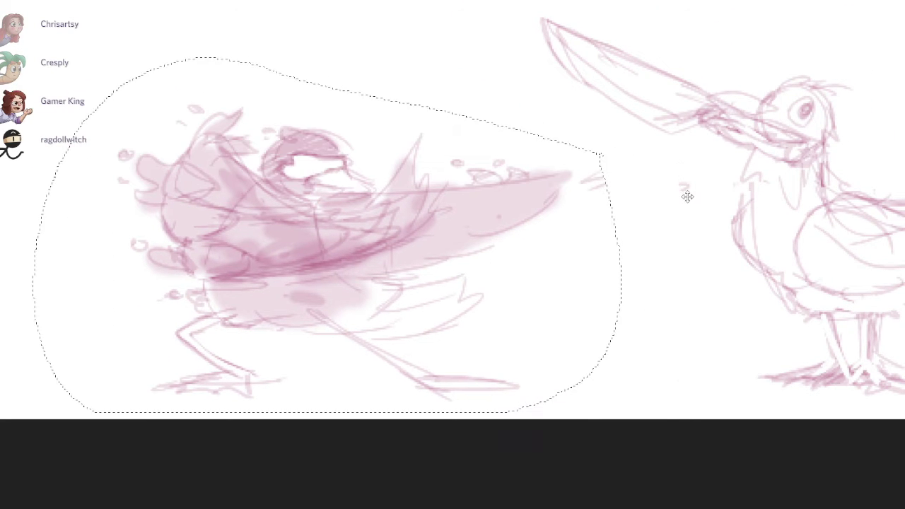
{"action": "left_click", "coordinate": [218, 380], "text": "ctrl"}
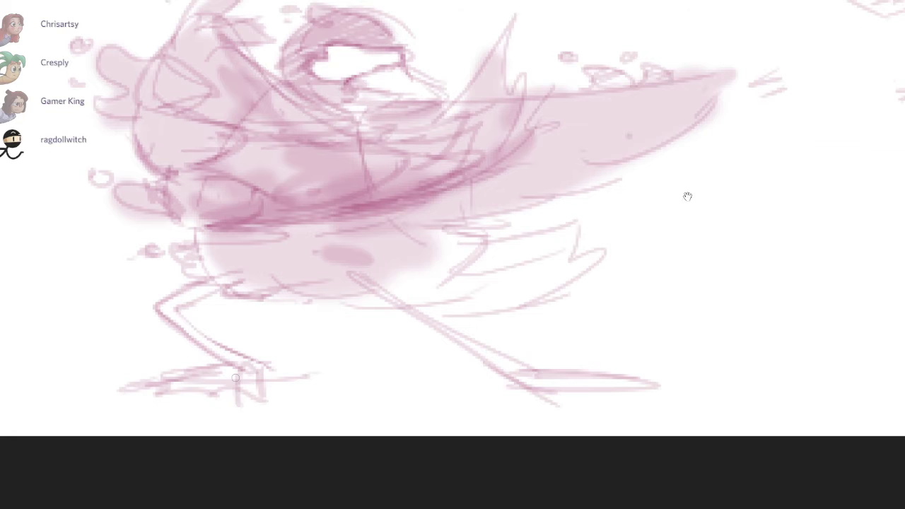
Step: Draw separate splayed toes on the bent leg's foot and darken the strokes between them
{"action": "scroll", "coordinate": [236, 378], "scroll_direction": "up", "scroll_amount": 1}
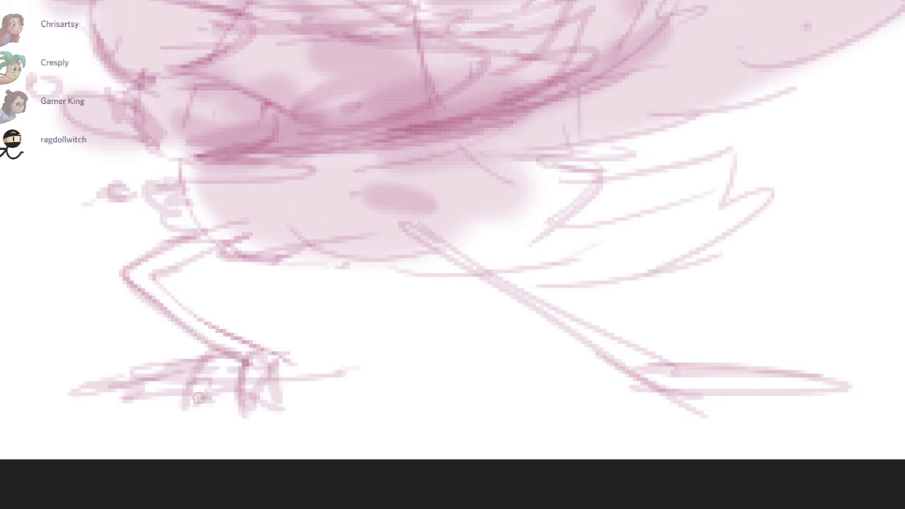
{"action": "left_click_drag", "start_coordinate": [199, 399], "coordinate": [211, 399]}
{"action": "left_click_drag", "start_coordinate": [225, 346], "coordinate": [136, 398]}
{"action": "left_click_drag", "start_coordinate": [207, 365], "coordinate": [137, 394]}
{"action": "mouse_move", "coordinate": [281, 354]}
{"action": "left_mouse_down"}
{"action": "mouse_move", "coordinate": [325, 356]}
{"action": "mouse_move", "coordinate": [283, 359]}
{"action": "left_mouse_up"}
{"action": "key", "text": "ctrl+z"}
Step: Sketch the outstretched leg's foot with a rounded heel and long arched toes, redoing unsatisfactory strokes
{"action": "left_click_drag", "start_coordinate": [688, 196], "coordinate": [572, 161]}
{"action": "mouse_move", "coordinate": [545, 345]}
{"action": "left_mouse_down"}
{"action": "mouse_move", "coordinate": [679, 354]}
{"action": "mouse_move", "coordinate": [562, 333]}
{"action": "mouse_move", "coordinate": [697, 346]}
{"action": "mouse_move", "coordinate": [481, 352]}
{"action": "mouse_move", "coordinate": [491, 340]}
{"action": "left_mouse_up"}
{"action": "key", "text": "ctrl+z"}
{"action": "key", "text": "ctrl+z"}
{"action": "mouse_move", "coordinate": [555, 358]}
{"action": "left_mouse_down"}
{"action": "mouse_move", "coordinate": [538, 345]}
{"action": "mouse_move", "coordinate": [643, 341]}
{"action": "mouse_move", "coordinate": [588, 324]}
{"action": "mouse_move", "coordinate": [487, 332]}
{"action": "mouse_move", "coordinate": [515, 328]}
{"action": "mouse_move", "coordinate": [538, 341]}
{"action": "left_mouse_up"}
{"action": "key", "text": "e"}
{"action": "key", "text": "b"}
{"action": "left_click_drag", "start_coordinate": [543, 330], "coordinate": [628, 309]}
{"action": "mouse_move", "coordinate": [613, 305]}
{"action": "left_mouse_down"}
{"action": "mouse_move", "coordinate": [643, 302]}
{"action": "mouse_move", "coordinate": [680, 335]}
{"action": "left_mouse_up"}
{"action": "key", "text": "ctrl+z"}
{"action": "mouse_move", "coordinate": [574, 319]}
{"action": "left_mouse_down"}
{"action": "mouse_move", "coordinate": [687, 344]}
{"action": "mouse_move", "coordinate": [664, 350]}
{"action": "left_mouse_up"}
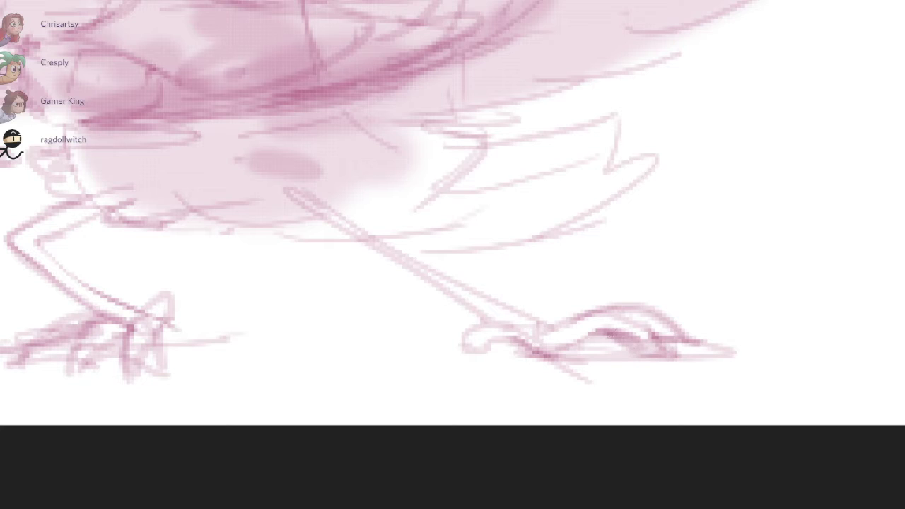
Step: Clean up and redefine the underside of the arched toes on the outstretched foot
{"action": "key", "text": "e"}
{"action": "mouse_move", "coordinate": [599, 323]}
{"action": "left_mouse_down"}
{"action": "mouse_move", "coordinate": [655, 341]}
{"action": "mouse_move", "coordinate": [556, 330]}
{"action": "mouse_move", "coordinate": [643, 330]}
{"action": "mouse_move", "coordinate": [631, 348]}
{"action": "mouse_move", "coordinate": [676, 358]}
{"action": "mouse_move", "coordinate": [629, 351]}
{"action": "left_mouse_up"}
{"action": "key", "text": "b"}
{"action": "key", "text": "ctrl+z"}
{"action": "key", "text": "ctrl+z"}
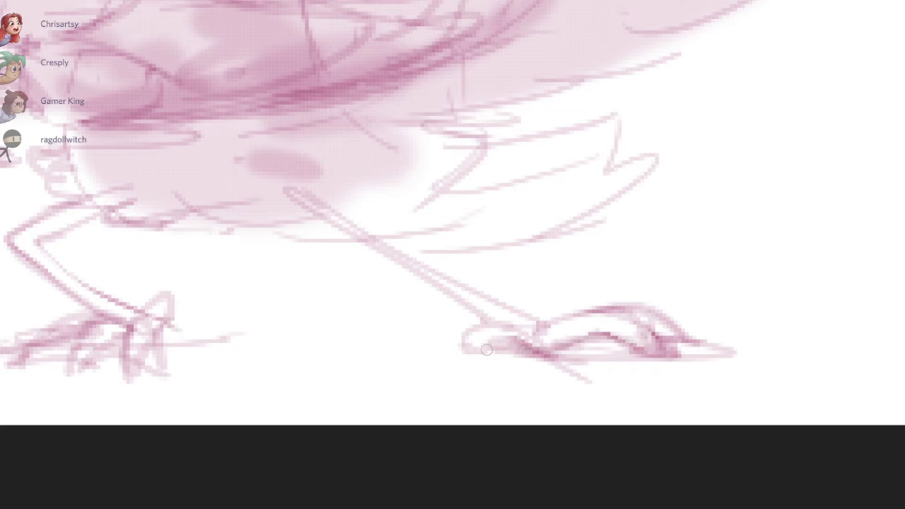
Step: Reshape the outstretched foot's rounded heel into a pointed back toe and tidy the ankle lines
{"action": "left_click_drag", "start_coordinate": [487, 350], "coordinate": [464, 350]}
{"action": "key", "text": "e"}
{"action": "left_click_drag", "start_coordinate": [522, 336], "coordinate": [448, 335]}
{"action": "key", "text": "b"}
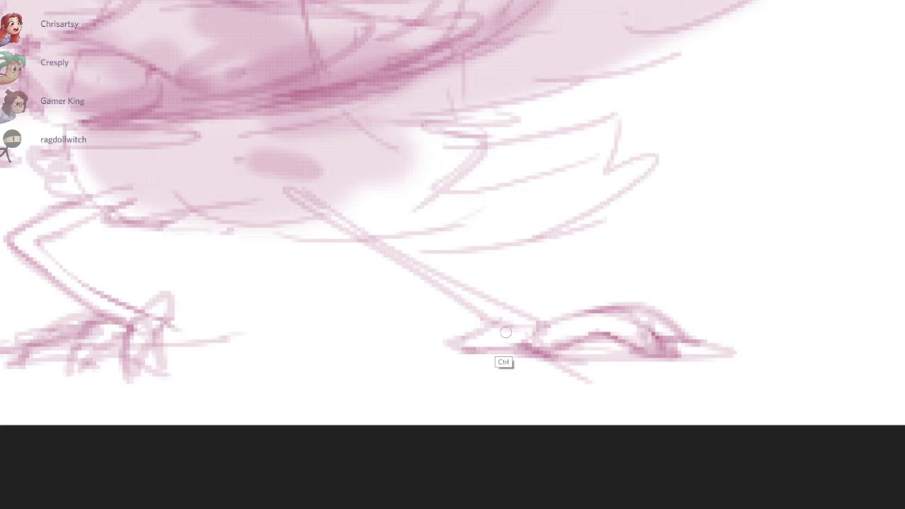
{"action": "key", "text": "ctrl+z"}
{"action": "mouse_move", "coordinate": [504, 327]}
{"action": "left_mouse_down"}
{"action": "mouse_move", "coordinate": [453, 345]}
{"action": "mouse_move", "coordinate": [522, 355]}
{"action": "left_mouse_up"}
{"action": "left_click_drag", "start_coordinate": [523, 333], "coordinate": [563, 386]}
{"action": "key", "text": "ctrl+minus"}
{"action": "mouse_move", "coordinate": [724, 246]}
{"action": "left_mouse_down"}
{"action": "mouse_move", "coordinate": [622, 312]}
{"action": "mouse_move", "coordinate": [566, 331]}
{"action": "left_mouse_up"}
{"action": "left_click_drag", "start_coordinate": [635, 338], "coordinate": [601, 340]}
{"action": "left_click_drag", "start_coordinate": [425, 297], "coordinate": [587, 343]}
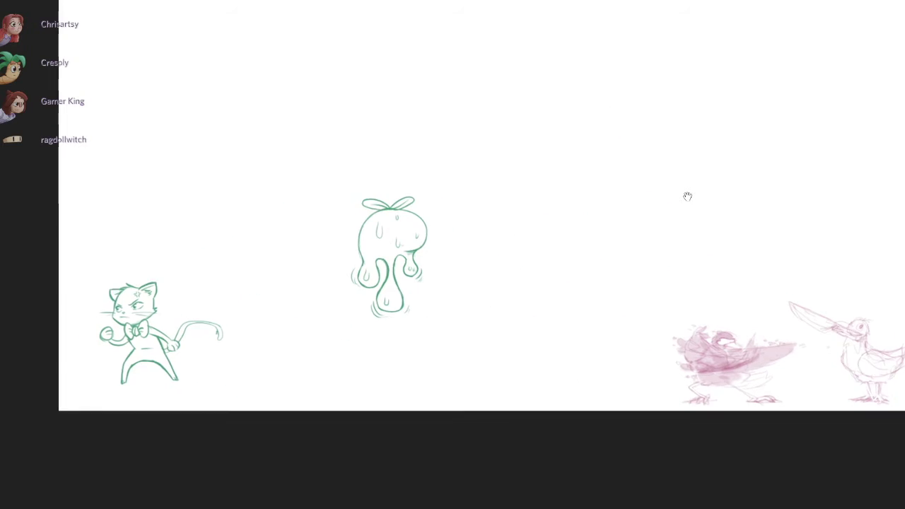
{"action": "left_click_drag", "start_coordinate": [688, 197], "coordinate": [596, 242]}
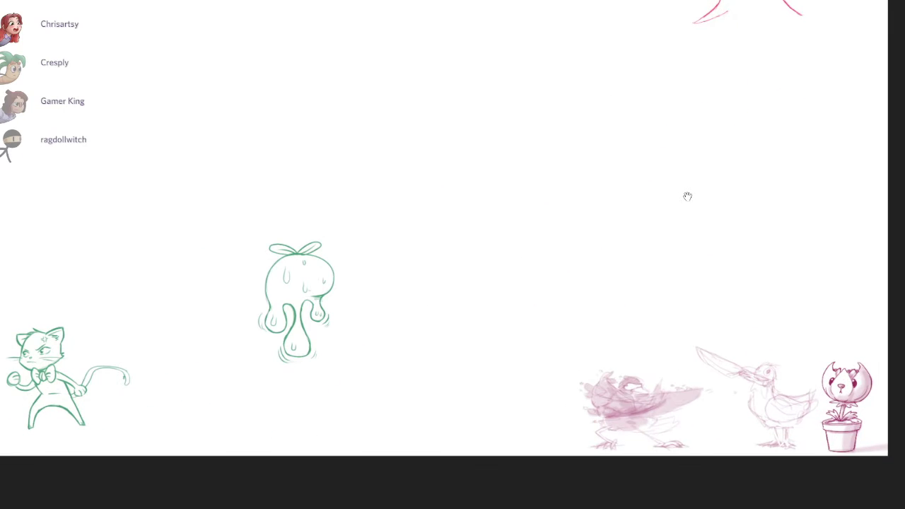
{"action": "left_click_drag", "start_coordinate": [688, 197], "coordinate": [764, 170]}
{"action": "left_click_drag", "start_coordinate": [688, 196], "coordinate": [571, 172]}
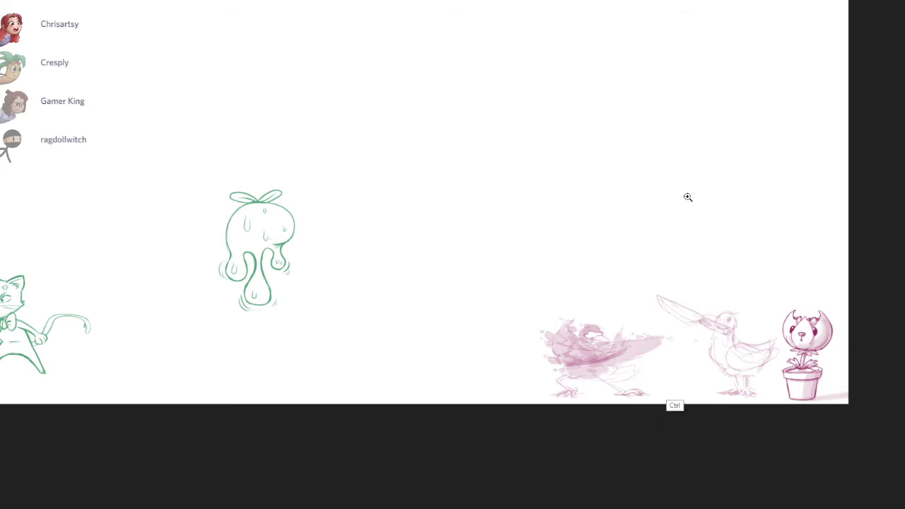
{"action": "left_click_drag", "start_coordinate": [687, 196], "coordinate": [750, 197]}
{"action": "left_click_drag", "start_coordinate": [688, 197], "coordinate": [615, 178]}
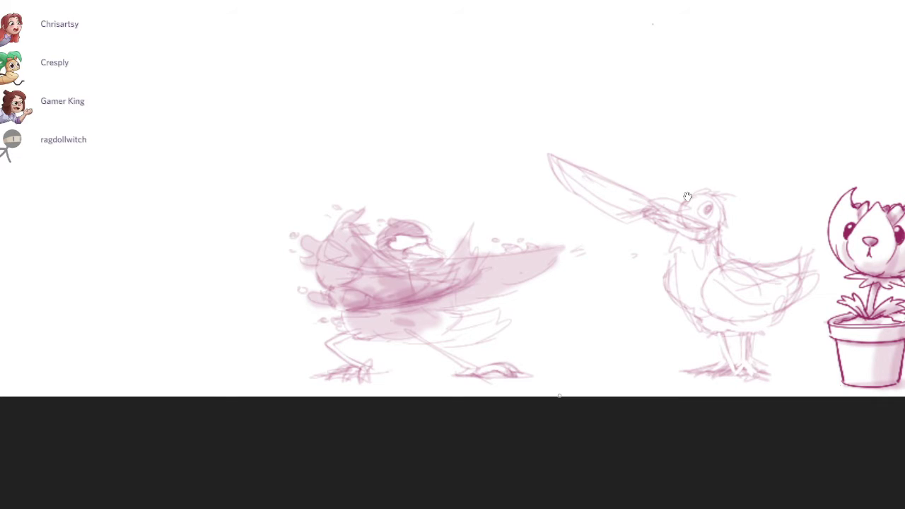
Step: Enlarge the brush and shade the lunging bird's raised wing and the lower part of its long outstretched wing
{"action": "left_click_drag", "start_coordinate": [508, 408], "coordinate": [465, 239]}
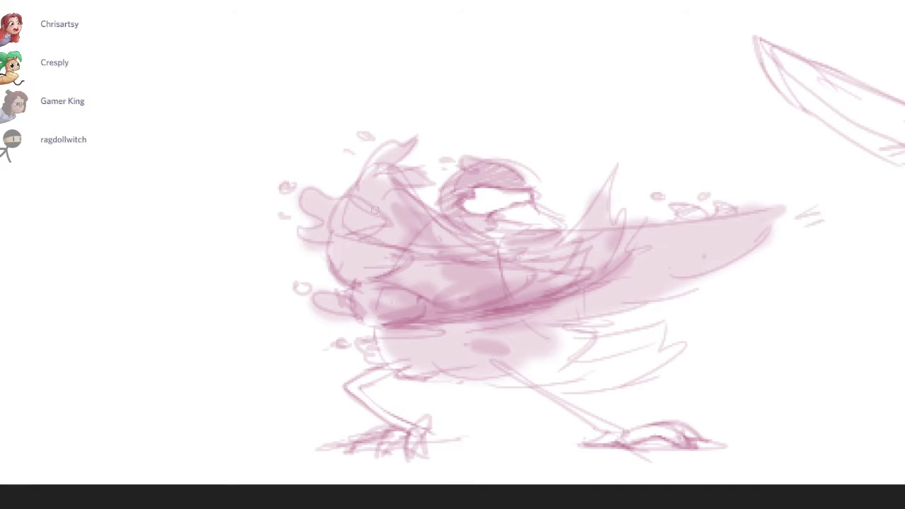
{"action": "key", "text": "bracketright"}
{"action": "key", "text": "bracketright"}
{"action": "key", "text": "bracketright"}
{"action": "key", "text": "bracketright"}
{"action": "key", "text": "bracketright"}
{"action": "key", "text": "bracketright"}
{"action": "key", "text": "bracketright"}
{"action": "mouse_move", "coordinate": [372, 181]}
{"action": "left_mouse_down"}
{"action": "mouse_move", "coordinate": [362, 293]}
{"action": "mouse_move", "coordinate": [402, 302]}
{"action": "left_mouse_up"}
{"action": "key", "text": "ctrl+z"}
{"action": "left_click_drag", "start_coordinate": [341, 201], "coordinate": [393, 315]}
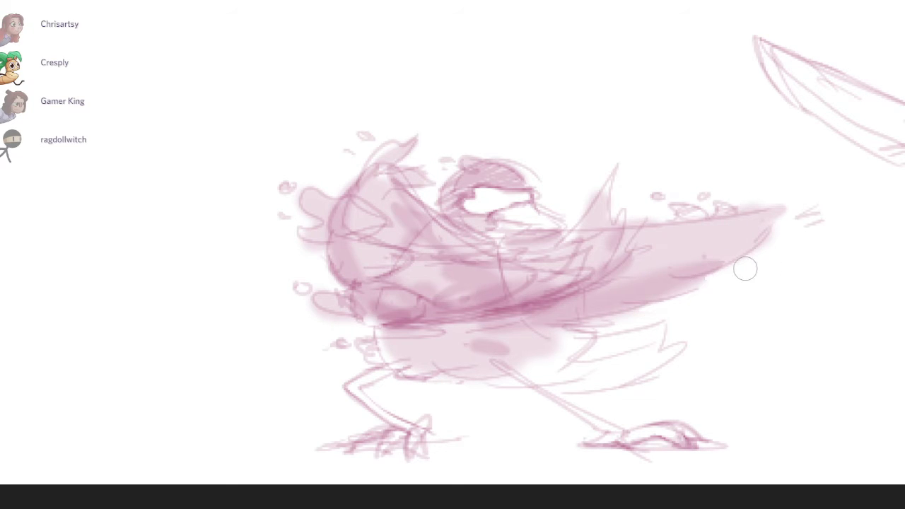
Step: Shade the belly's underside, the tail feathers and the back of the head, and deepen the shadow along the wing's lower edge
{"action": "mouse_move", "coordinate": [388, 347]}
{"action": "left_mouse_down"}
{"action": "mouse_move", "coordinate": [542, 376]}
{"action": "mouse_move", "coordinate": [600, 358]}
{"action": "mouse_move", "coordinate": [616, 329]}
{"action": "mouse_move", "coordinate": [662, 348]}
{"action": "mouse_move", "coordinate": [629, 373]}
{"action": "mouse_move", "coordinate": [476, 418]}
{"action": "mouse_move", "coordinate": [509, 374]}
{"action": "mouse_move", "coordinate": [481, 370]}
{"action": "mouse_move", "coordinate": [349, 393]}
{"action": "mouse_move", "coordinate": [380, 401]}
{"action": "mouse_move", "coordinate": [412, 430]}
{"action": "left_mouse_up"}
{"action": "key", "text": "ctrl+z"}
{"action": "left_click_drag", "start_coordinate": [520, 376], "coordinate": [615, 435]}
{"action": "left_click_drag", "start_coordinate": [688, 196], "coordinate": [650, 235]}
{"action": "mouse_move", "coordinate": [467, 248]}
{"action": "left_mouse_down"}
{"action": "mouse_move", "coordinate": [510, 283]}
{"action": "mouse_move", "coordinate": [481, 254]}
{"action": "mouse_move", "coordinate": [425, 234]}
{"action": "mouse_move", "coordinate": [418, 247]}
{"action": "mouse_move", "coordinate": [467, 266]}
{"action": "left_mouse_up"}
{"action": "mouse_move", "coordinate": [364, 240]}
{"action": "left_mouse_down"}
{"action": "mouse_move", "coordinate": [325, 325]}
{"action": "mouse_move", "coordinate": [488, 346]}
{"action": "mouse_move", "coordinate": [375, 304]}
{"action": "mouse_move", "coordinate": [525, 327]}
{"action": "mouse_move", "coordinate": [461, 415]}
{"action": "mouse_move", "coordinate": [418, 404]}
{"action": "mouse_move", "coordinate": [623, 332]}
{"action": "mouse_move", "coordinate": [736, 262]}
{"action": "mouse_move", "coordinate": [687, 304]}
{"action": "mouse_move", "coordinate": [602, 302]}
{"action": "mouse_move", "coordinate": [623, 285]}
{"action": "mouse_move", "coordinate": [646, 340]}
{"action": "left_mouse_up"}
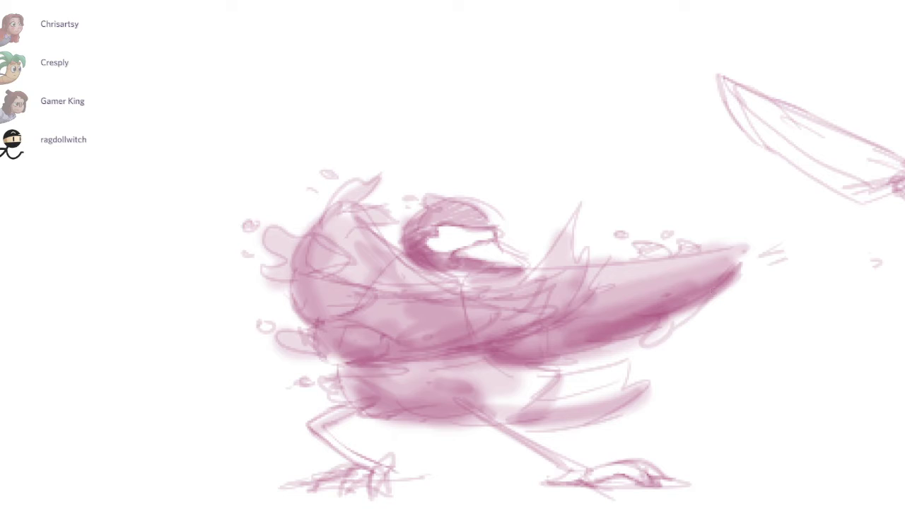
Step: Add shaded hanging lobes beneath the outstretched wing's tip and small splash drops under the belly
{"action": "key", "text": "ctrl+z"}
{"action": "mouse_move", "coordinate": [656, 331]}
{"action": "left_mouse_down"}
{"action": "mouse_move", "coordinate": [720, 290]}
{"action": "mouse_move", "coordinate": [661, 334]}
{"action": "left_mouse_up"}
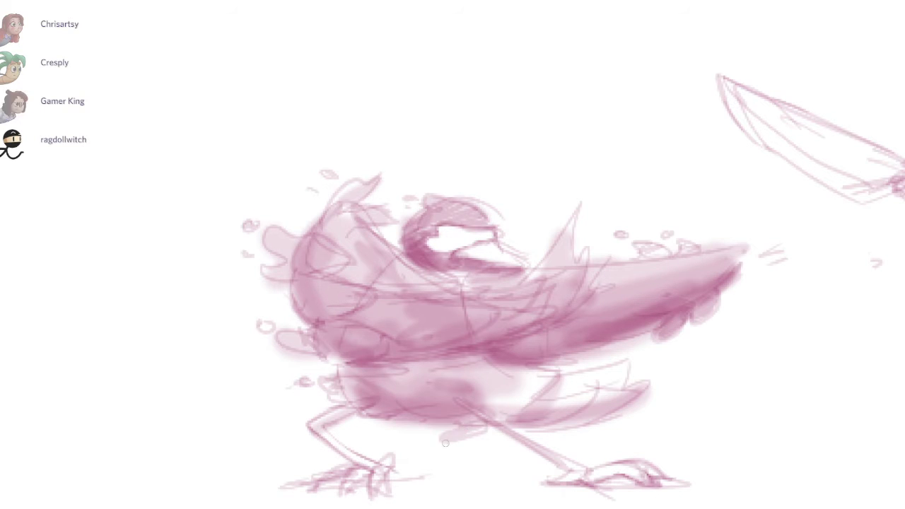
{"action": "left_click_drag", "start_coordinate": [707, 246], "coordinate": [688, 196]}
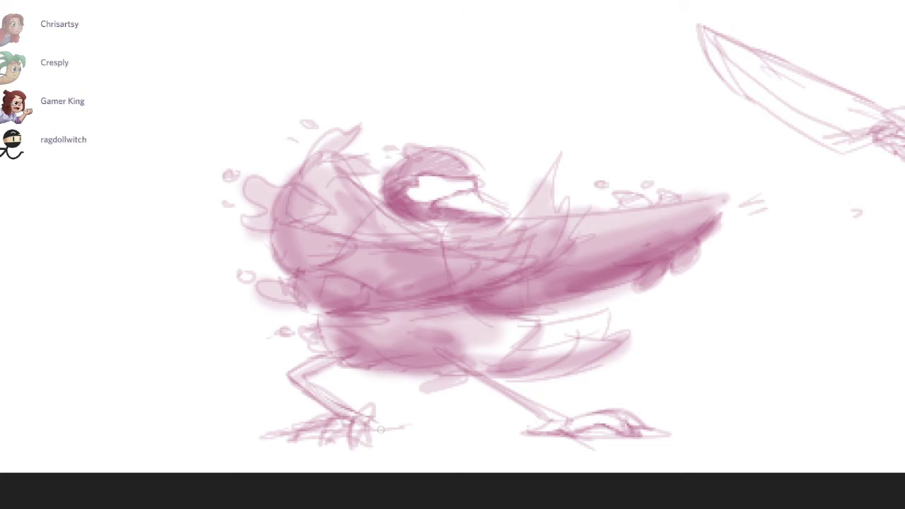
{"action": "left_click_drag", "start_coordinate": [557, 400], "coordinate": [580, 400]}
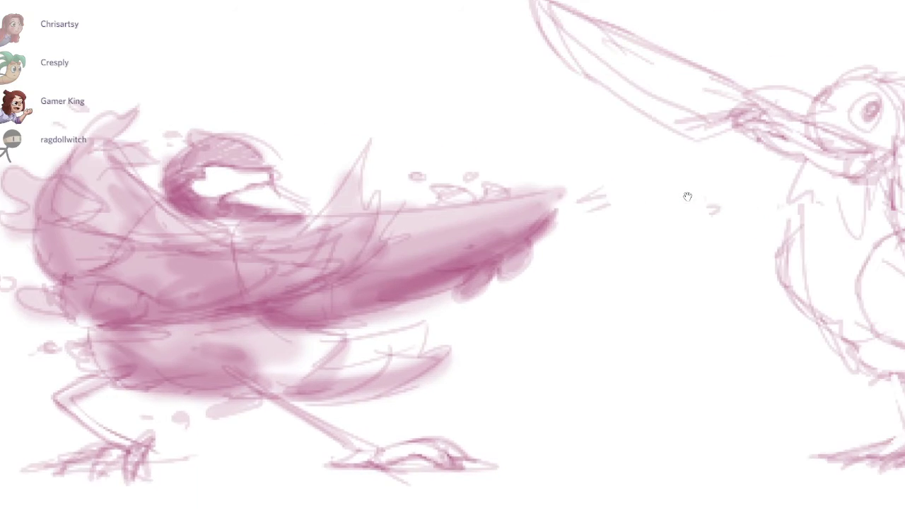
Step: Sketch a small dish-like shape with a jagged upper edge and a curved base between the wing tip and the duck
{"action": "scroll", "coordinate": [687, 196], "scroll_direction": "up", "scroll_amount": 1}
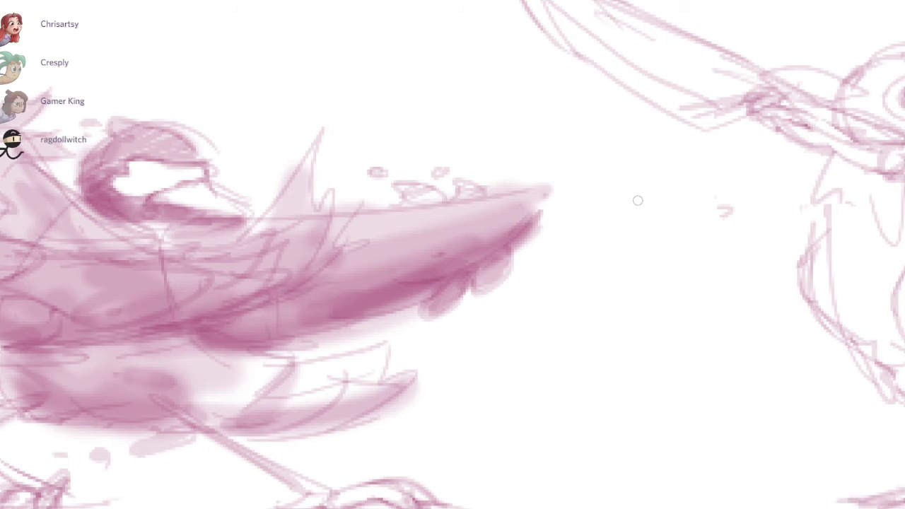
{"action": "left_click_drag", "start_coordinate": [607, 195], "coordinate": [732, 174]}
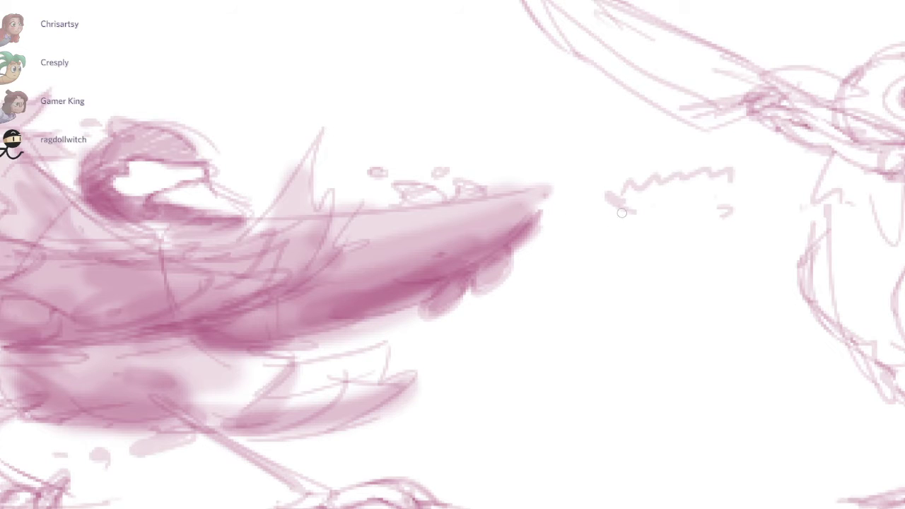
{"action": "mouse_move", "coordinate": [622, 215]}
{"action": "left_mouse_down"}
{"action": "mouse_move", "coordinate": [728, 207]}
{"action": "mouse_move", "coordinate": [711, 205]}
{"action": "mouse_move", "coordinate": [697, 184]}
{"action": "mouse_move", "coordinate": [723, 177]}
{"action": "mouse_move", "coordinate": [711, 198]}
{"action": "mouse_move", "coordinate": [684, 210]}
{"action": "mouse_move", "coordinate": [718, 199]}
{"action": "left_mouse_up"}
{"action": "mouse_move", "coordinate": [686, 211]}
{"action": "left_mouse_down"}
{"action": "mouse_move", "coordinate": [631, 215]}
{"action": "mouse_move", "coordinate": [617, 200]}
{"action": "mouse_move", "coordinate": [614, 212]}
{"action": "left_mouse_up"}
Step: Rework the small dish shape's ends and replace its jagged edge with a rim of spaced points
{"action": "key", "text": "e"}
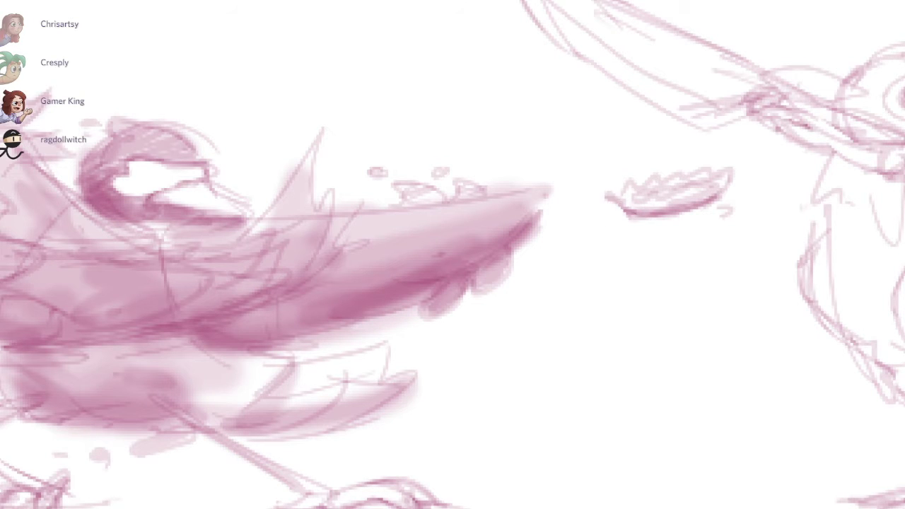
{"action": "key", "text": "b"}
{"action": "left_click_drag", "start_coordinate": [730, 181], "coordinate": [717, 205]}
{"action": "key", "text": "ctrl+z"}
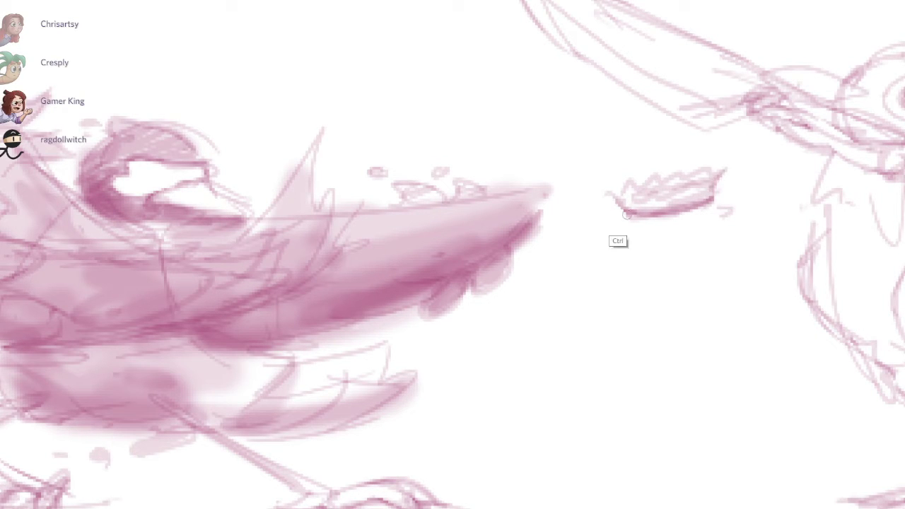
{"action": "key", "text": "ctrl+z"}
{"action": "mouse_move", "coordinate": [610, 200]}
{"action": "left_mouse_down"}
{"action": "mouse_move", "coordinate": [605, 185]}
{"action": "mouse_move", "coordinate": [742, 160]}
{"action": "mouse_move", "coordinate": [630, 186]}
{"action": "mouse_move", "coordinate": [709, 173]}
{"action": "left_mouse_up"}
{"action": "key", "text": "b"}
{"action": "left_click_drag", "start_coordinate": [618, 179], "coordinate": [633, 178]}
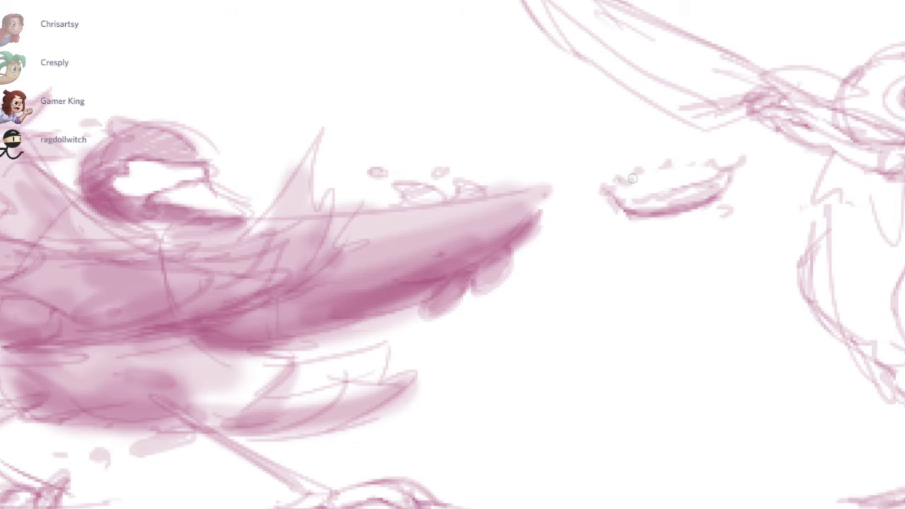
{"action": "mouse_move", "coordinate": [694, 163]}
{"action": "left_mouse_down"}
{"action": "mouse_move", "coordinate": [728, 162]}
{"action": "mouse_move", "coordinate": [706, 185]}
{"action": "mouse_move", "coordinate": [650, 198]}
{"action": "left_mouse_up"}
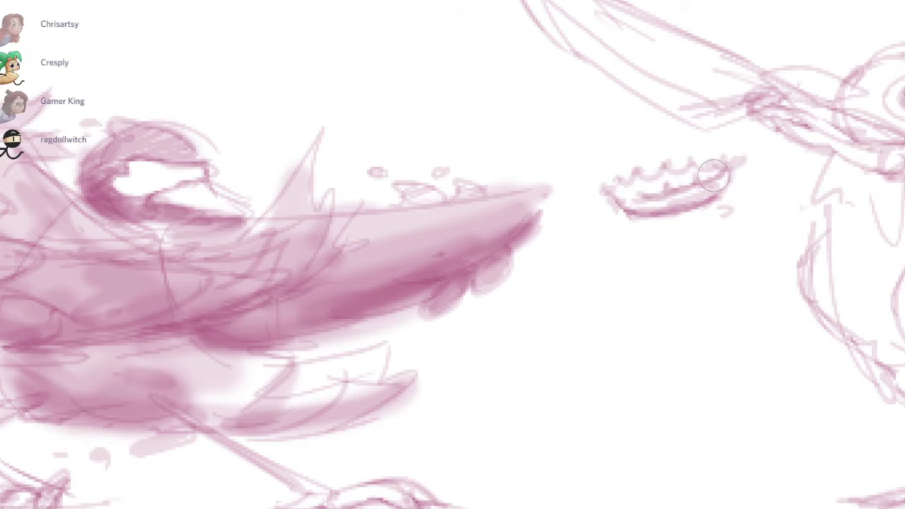
Step: Clean out the inside of the small pointed-rim shape and fill in dark texture along its inner edge
{"action": "key", "text": "e"}
{"action": "left_click_drag", "start_coordinate": [716, 175], "coordinate": [637, 191]}
{"action": "key", "text": "b"}
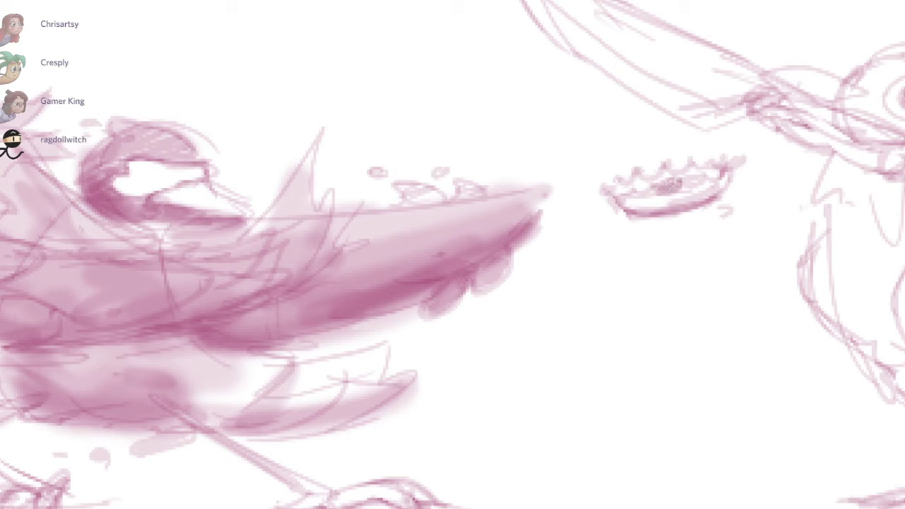
{"action": "left_click_drag", "start_coordinate": [674, 184], "coordinate": [629, 194]}
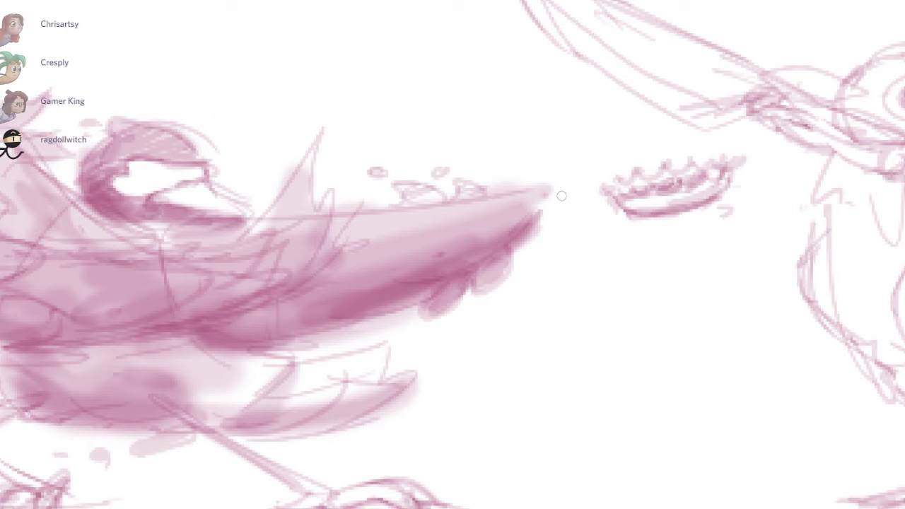
Step: Draw short motion lines radiating from the wing tip toward the small pointed-rim shape
{"action": "left_click_drag", "start_coordinate": [571, 142], "coordinate": [593, 155]}
{"action": "left_click_drag", "start_coordinate": [555, 241], "coordinate": [571, 232]}
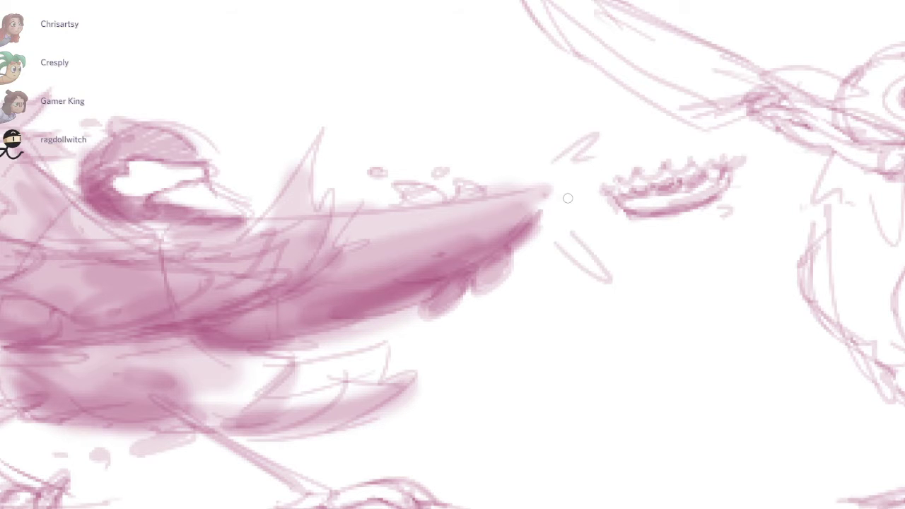
{"action": "left_click_drag", "start_coordinate": [559, 199], "coordinate": [598, 197]}
{"action": "left_click_drag", "start_coordinate": [563, 209], "coordinate": [593, 208]}
{"action": "left_click_drag", "start_coordinate": [684, 203], "coordinate": [637, 203]}
{"action": "left_click_drag", "start_coordinate": [424, 158], "coordinate": [688, 197]}
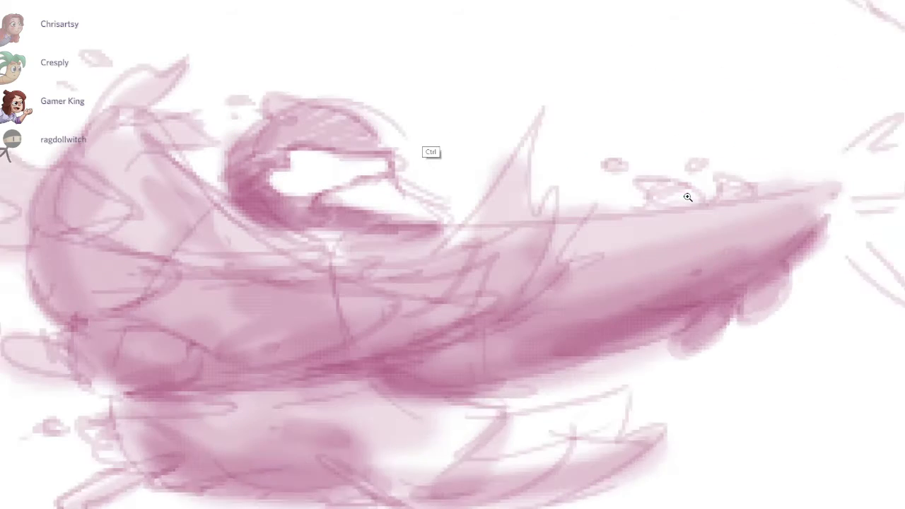
Step: Draw the lunging bird's pupil and darken its crown, brow line and cheek around the eye
{"action": "scroll", "coordinate": [324, 185], "scroll_direction": "up", "scroll_amount": 1}
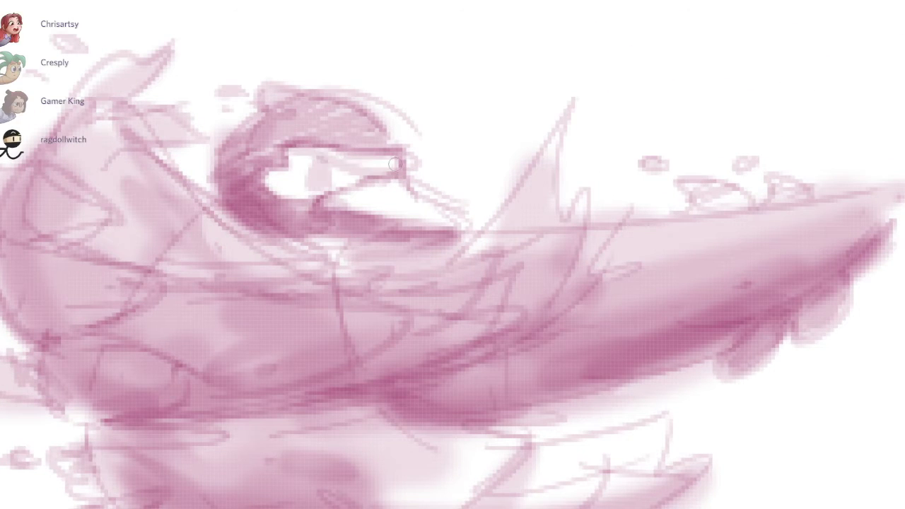
{"action": "mouse_move", "coordinate": [394, 164]}
{"action": "left_mouse_down"}
{"action": "mouse_move", "coordinate": [304, 152]}
{"action": "mouse_move", "coordinate": [396, 160]}
{"action": "mouse_move", "coordinate": [308, 155]}
{"action": "mouse_move", "coordinate": [351, 143]}
{"action": "left_mouse_up"}
{"action": "mouse_move", "coordinate": [297, 148]}
{"action": "left_mouse_down"}
{"action": "mouse_move", "coordinate": [375, 160]}
{"action": "mouse_move", "coordinate": [301, 143]}
{"action": "left_mouse_up"}
{"action": "mouse_move", "coordinate": [381, 135]}
{"action": "left_mouse_down"}
{"action": "mouse_move", "coordinate": [272, 145]}
{"action": "mouse_move", "coordinate": [327, 115]}
{"action": "left_mouse_up"}
{"action": "mouse_move", "coordinate": [276, 163]}
{"action": "left_mouse_down"}
{"action": "mouse_move", "coordinate": [279, 171]}
{"action": "mouse_move", "coordinate": [293, 157]}
{"action": "mouse_move", "coordinate": [290, 167]}
{"action": "left_mouse_up"}
{"action": "mouse_move", "coordinate": [368, 176]}
{"action": "left_mouse_down"}
{"action": "mouse_move", "coordinate": [317, 193]}
{"action": "mouse_move", "coordinate": [323, 184]}
{"action": "mouse_move", "coordinate": [312, 186]}
{"action": "left_mouse_up"}
{"action": "left_click_drag", "start_coordinate": [687, 197], "coordinate": [805, 234]}
{"action": "left_click_drag", "start_coordinate": [466, 147], "coordinate": [527, 172]}
{"action": "left_click_drag", "start_coordinate": [359, 116], "coordinate": [472, 162]}
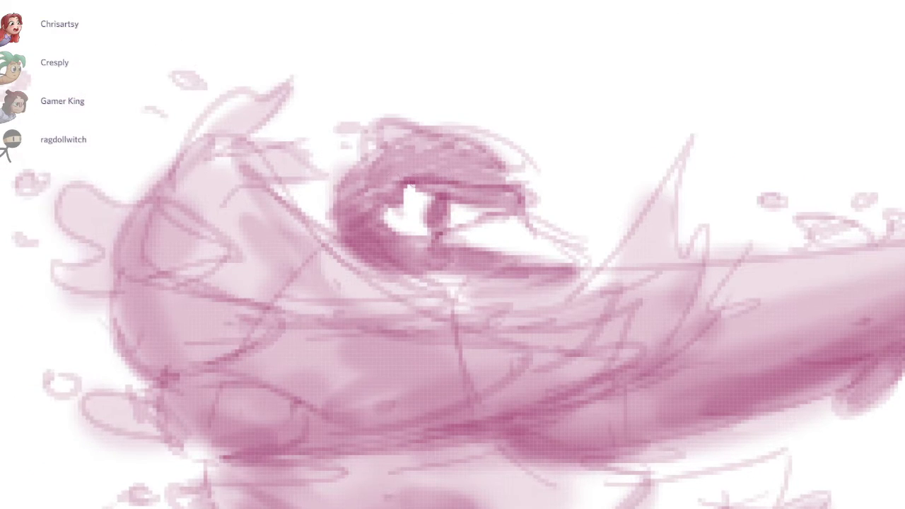
Step: Narrow the lunging bird's eye by darkening the lids and the area around the pupil
{"action": "scroll", "coordinate": [687, 197], "scroll_direction": "down", "scroll_amount": 5}
{"action": "left_click_drag", "start_coordinate": [687, 197], "coordinate": [601, 244]}
{"action": "key", "text": "ctrl+plus"}
{"action": "key", "text": "ctrl+plus"}
{"action": "key", "text": "ctrl+plus"}
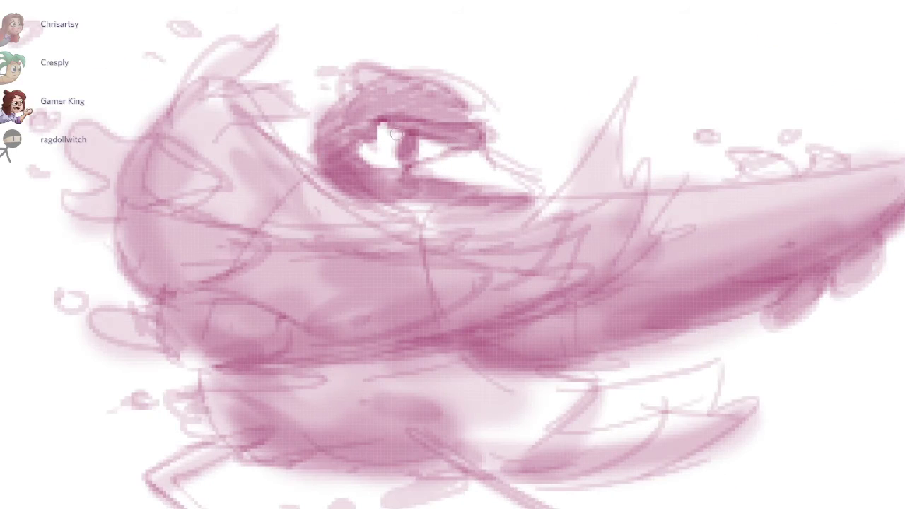
{"action": "mouse_move", "coordinate": [401, 128]}
{"action": "left_mouse_down"}
{"action": "mouse_move", "coordinate": [376, 125]}
{"action": "mouse_move", "coordinate": [401, 168]}
{"action": "mouse_move", "coordinate": [424, 162]}
{"action": "left_mouse_up"}
{"action": "left_click_drag", "start_coordinate": [368, 157], "coordinate": [433, 162]}
{"action": "mouse_move", "coordinate": [380, 138]}
{"action": "left_mouse_down"}
{"action": "mouse_move", "coordinate": [378, 129]}
{"action": "mouse_move", "coordinate": [389, 145]}
{"action": "mouse_move", "coordinate": [384, 124]}
{"action": "mouse_move", "coordinate": [371, 143]}
{"action": "left_mouse_up"}
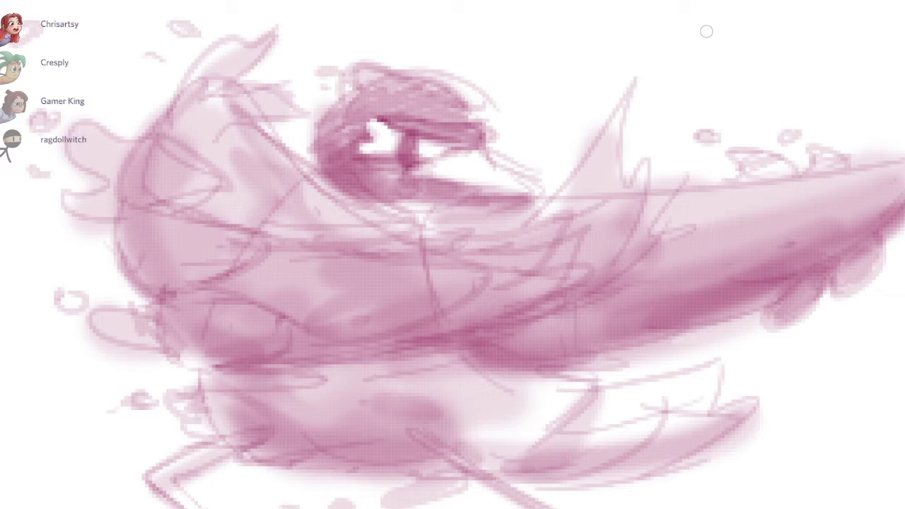
Step: Darken the feather tips and lower edge of the front wing, and strengthen the shading where the body meets the bent leg
{"action": "mouse_move", "coordinate": [441, 235]}
{"action": "left_mouse_down"}
{"action": "mouse_move", "coordinate": [559, 216]}
{"action": "mouse_move", "coordinate": [580, 241]}
{"action": "mouse_move", "coordinate": [527, 227]}
{"action": "mouse_move", "coordinate": [504, 269]}
{"action": "mouse_move", "coordinate": [559, 261]}
{"action": "mouse_move", "coordinate": [499, 322]}
{"action": "mouse_move", "coordinate": [254, 385]}
{"action": "mouse_move", "coordinate": [264, 406]}
{"action": "mouse_move", "coordinate": [364, 375]}
{"action": "left_mouse_up"}
{"action": "left_click_drag", "start_coordinate": [363, 294], "coordinate": [568, 260]}
{"action": "mouse_move", "coordinate": [407, 360]}
{"action": "left_mouse_down"}
{"action": "mouse_move", "coordinate": [385, 368]}
{"action": "mouse_move", "coordinate": [397, 389]}
{"action": "left_mouse_up"}
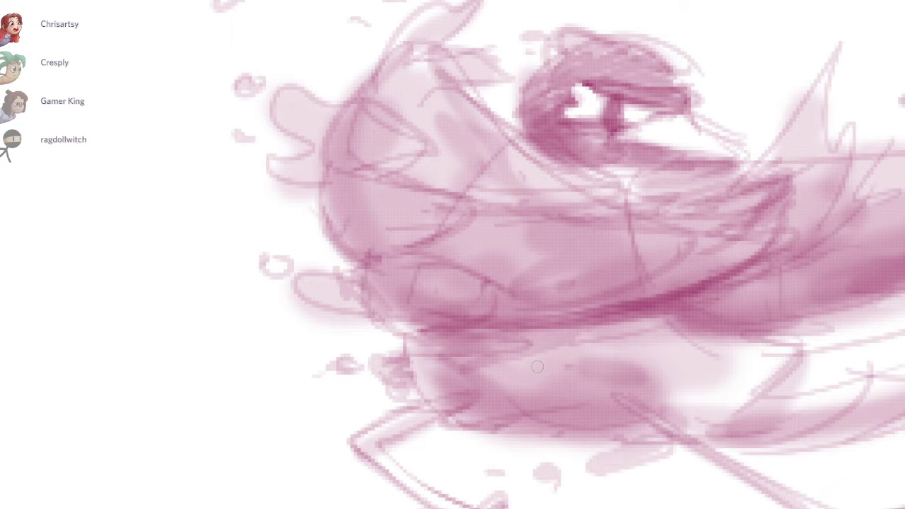
Step: Fill in the splash drops and shade the blobs trailing behind the raised wing
{"action": "left_click_drag", "start_coordinate": [341, 362], "coordinate": [350, 366]}
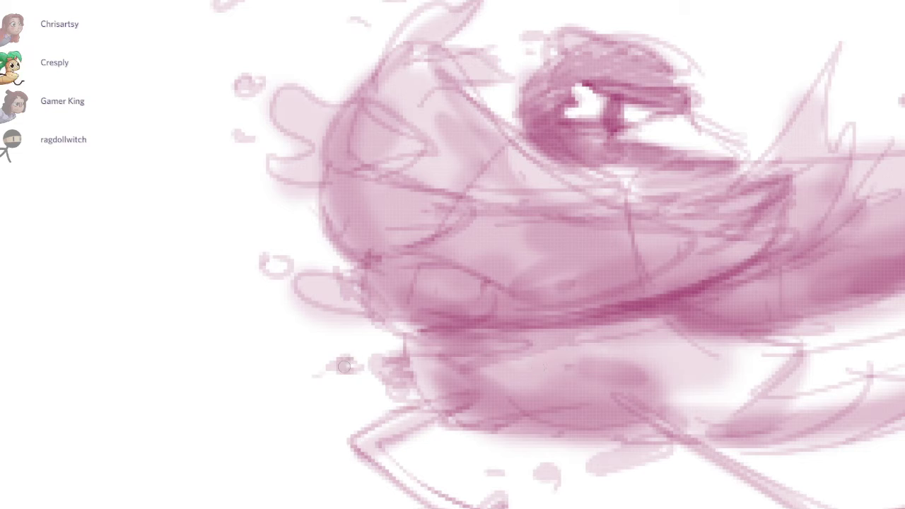
{"action": "left_click_drag", "start_coordinate": [280, 259], "coordinate": [273, 268]}
{"action": "left_click_drag", "start_coordinate": [444, 211], "coordinate": [537, 367]}
{"action": "mouse_move", "coordinate": [346, 331]}
{"action": "left_mouse_down"}
{"action": "mouse_move", "coordinate": [413, 328]}
{"action": "mouse_move", "coordinate": [405, 314]}
{"action": "left_mouse_up"}
{"action": "left_click_drag", "start_coordinate": [368, 260], "coordinate": [390, 275]}
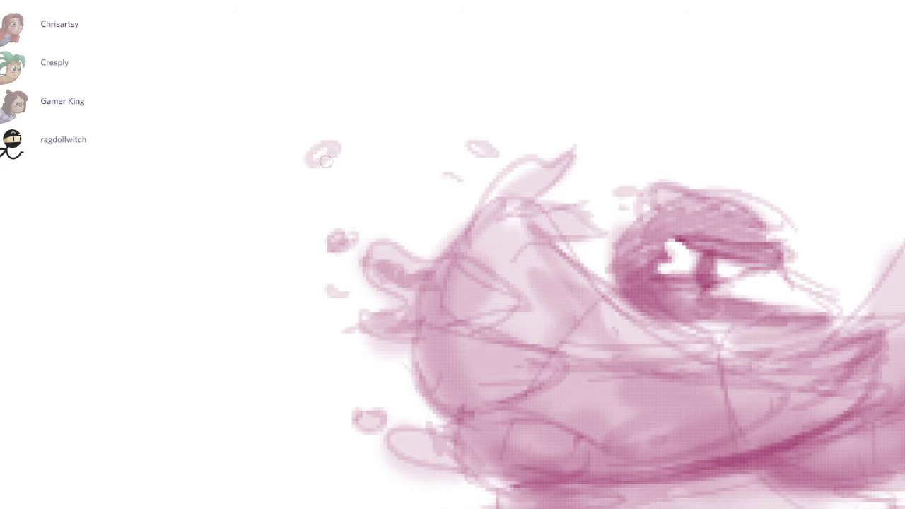
{"action": "left_click_drag", "start_coordinate": [487, 154], "coordinate": [473, 148]}
Step: Add a light highlight to the dark lower beak and paint a curved white stroke along the base of the upper beak
{"action": "mouse_move", "coordinate": [538, 367]}
{"action": "left_mouse_down"}
{"action": "mouse_move", "coordinate": [399, 281]}
{"action": "mouse_move", "coordinate": [290, 270]}
{"action": "left_mouse_up"}
{"action": "left_click_drag", "start_coordinate": [499, 214], "coordinate": [557, 212]}
{"action": "mouse_move", "coordinate": [471, 206]}
{"action": "left_mouse_down"}
{"action": "mouse_move", "coordinate": [555, 218]}
{"action": "mouse_move", "coordinate": [544, 220]}
{"action": "mouse_move", "coordinate": [556, 207]}
{"action": "left_mouse_up"}
{"action": "key", "text": "b"}
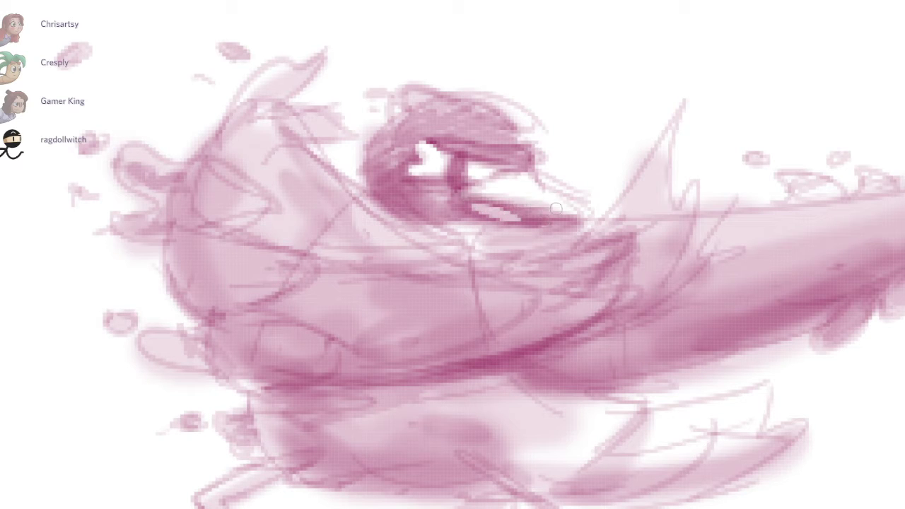
{"action": "mouse_move", "coordinate": [524, 171]}
{"action": "left_mouse_down"}
{"action": "mouse_move", "coordinate": [534, 168]}
{"action": "mouse_move", "coordinate": [456, 193]}
{"action": "left_mouse_up"}
{"action": "mouse_move", "coordinate": [514, 182]}
{"action": "left_mouse_down"}
{"action": "mouse_move", "coordinate": [447, 215]}
{"action": "mouse_move", "coordinate": [541, 201]}
{"action": "left_mouse_up"}
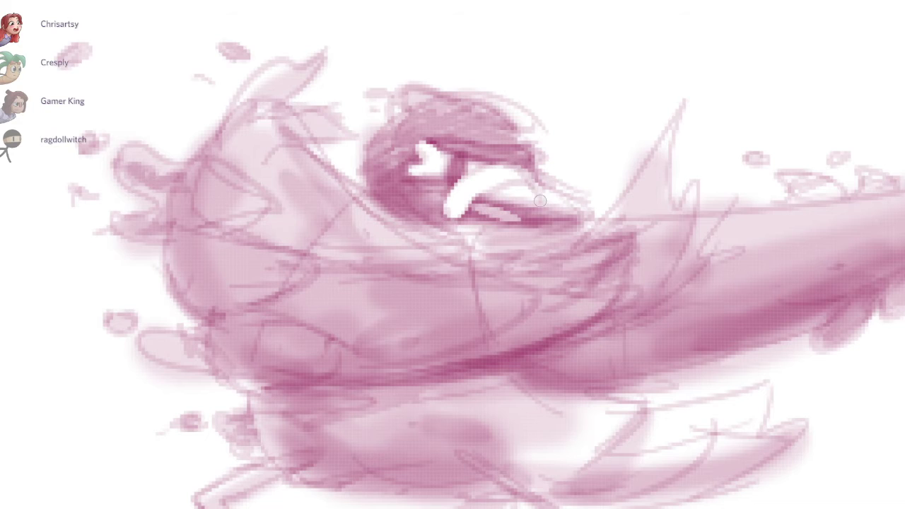
Step: Examine the whole shared canvas and the other artists' sketches, focusing on the green dripping character with the hat
{"action": "scroll", "coordinate": [600, 169], "scroll_direction": "down", "scroll_amount": 5}
{"action": "left_click_drag", "start_coordinate": [537, 368], "coordinate": [495, 506]}
{"action": "scroll", "coordinate": [607, 281], "scroll_direction": "down", "scroll_amount": 5}
{"action": "left_click_drag", "start_coordinate": [732, 244], "coordinate": [644, 463]}
{"action": "scroll", "coordinate": [668, 456], "scroll_direction": "down", "scroll_amount": 1}
{"action": "left_click_drag", "start_coordinate": [623, 398], "coordinate": [672, 249]}
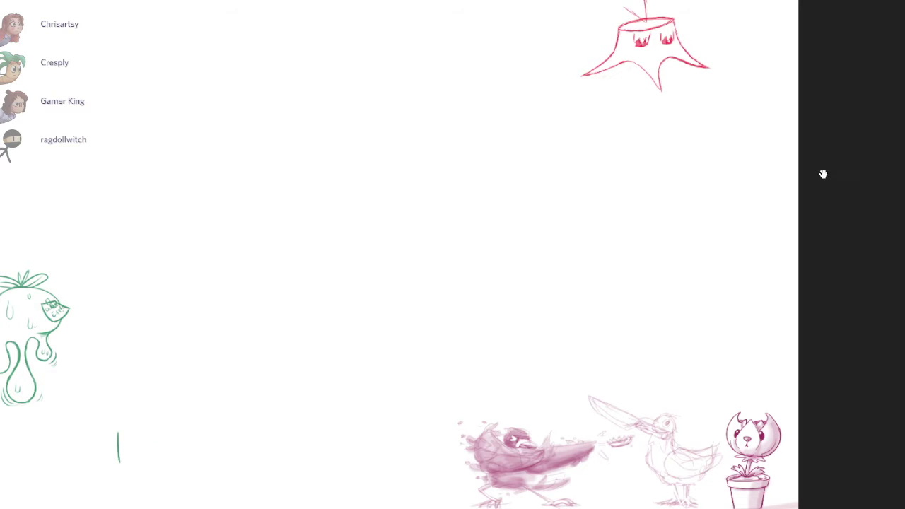
{"action": "left_click_drag", "start_coordinate": [823, 174], "coordinate": [827, 213]}
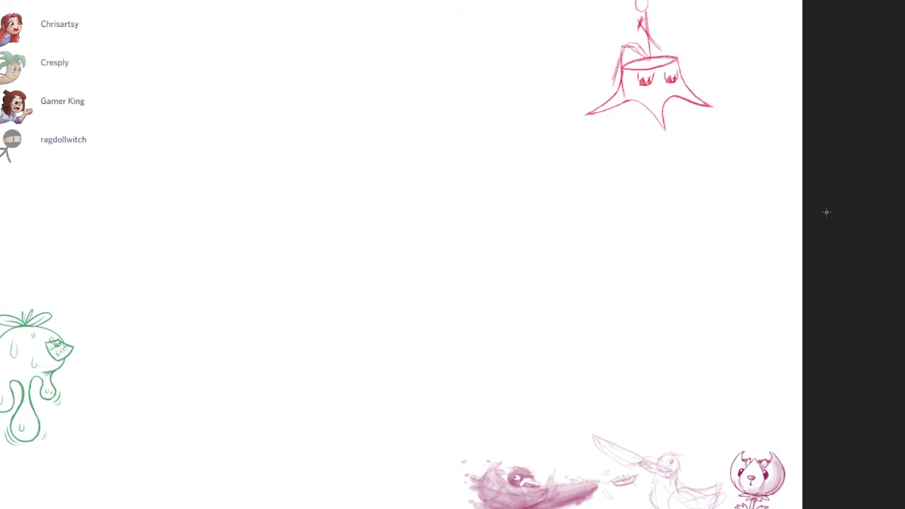
{"action": "left_click_drag", "start_coordinate": [588, 394], "coordinate": [827, 212]}
{"action": "scroll", "coordinate": [827, 213], "scroll_direction": "up", "scroll_amount": 8}
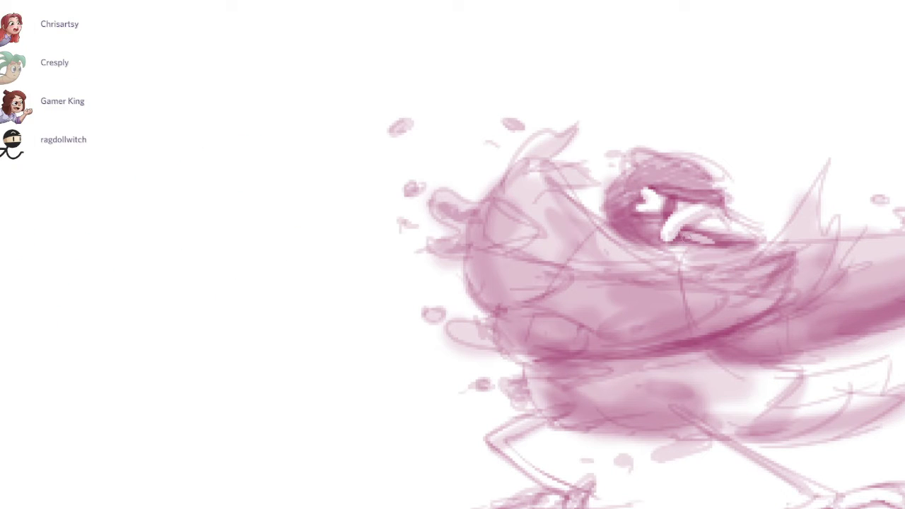
{"action": "scroll", "coordinate": [826, 210], "scroll_direction": "down", "scroll_amount": 8}
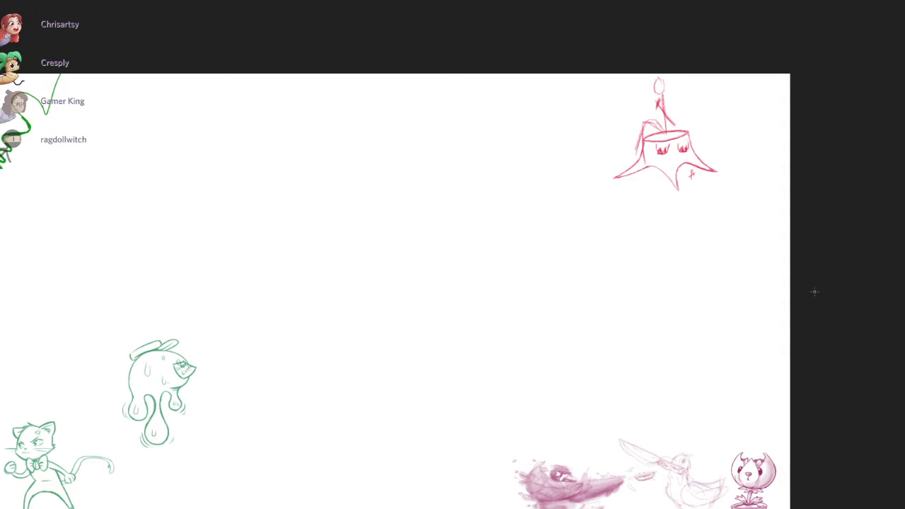
{"action": "left_click_drag", "start_coordinate": [759, 311], "coordinate": [796, 290]}
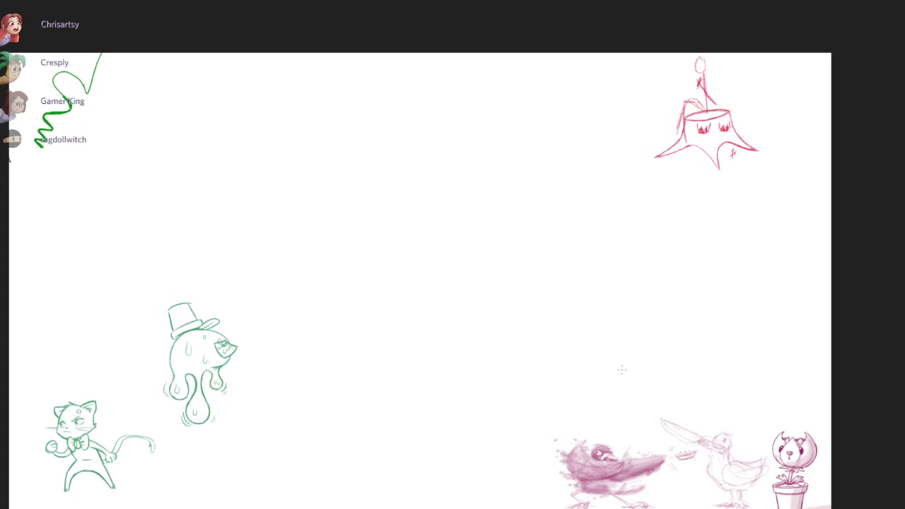
{"action": "scroll", "coordinate": [275, 333], "scroll_direction": "up", "scroll_amount": 9}
{"action": "left_click_drag", "start_coordinate": [212, 322], "coordinate": [646, 164]}
{"action": "scroll", "coordinate": [647, 164], "scroll_direction": "down", "scroll_amount": 1}
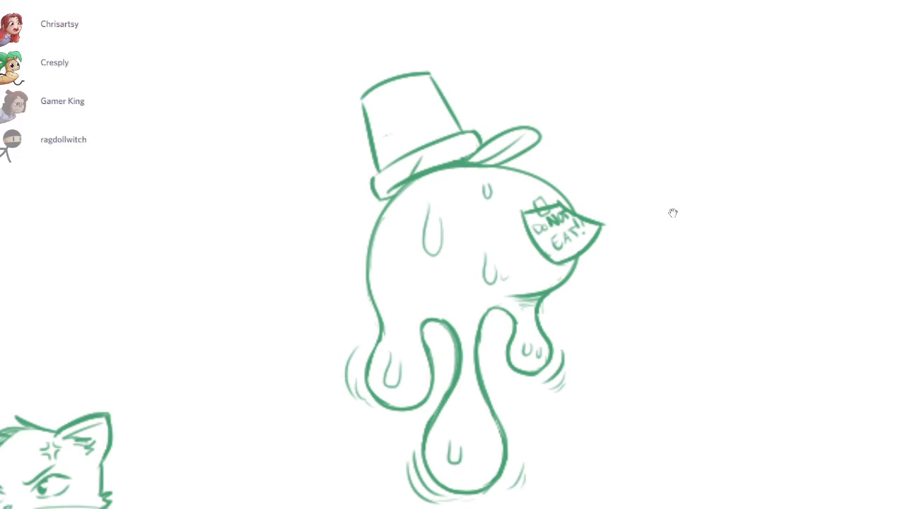
{"action": "left_click_drag", "start_coordinate": [673, 213], "coordinate": [649, 150]}
{"action": "scroll", "coordinate": [666, 183], "scroll_direction": "down", "scroll_amount": 1}
{"action": "left_click_drag", "start_coordinate": [668, 198], "coordinate": [656, 226]}
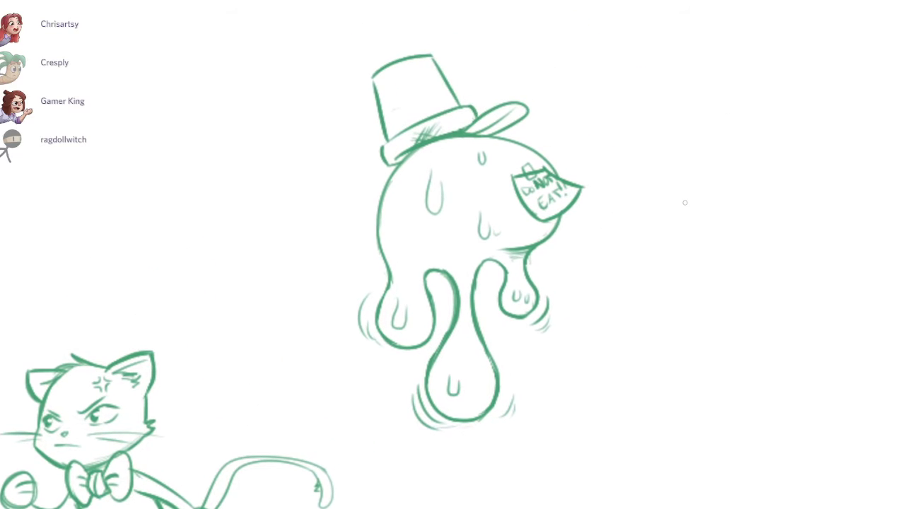
Step: Examine the green dripping character in the hat, the angry cat and the bird sketches across the shared canvas
{"action": "left_click_drag", "start_coordinate": [659, 232], "coordinate": [626, 258]}
{"action": "left_click_drag", "start_coordinate": [363, 195], "coordinate": [351, 215]}
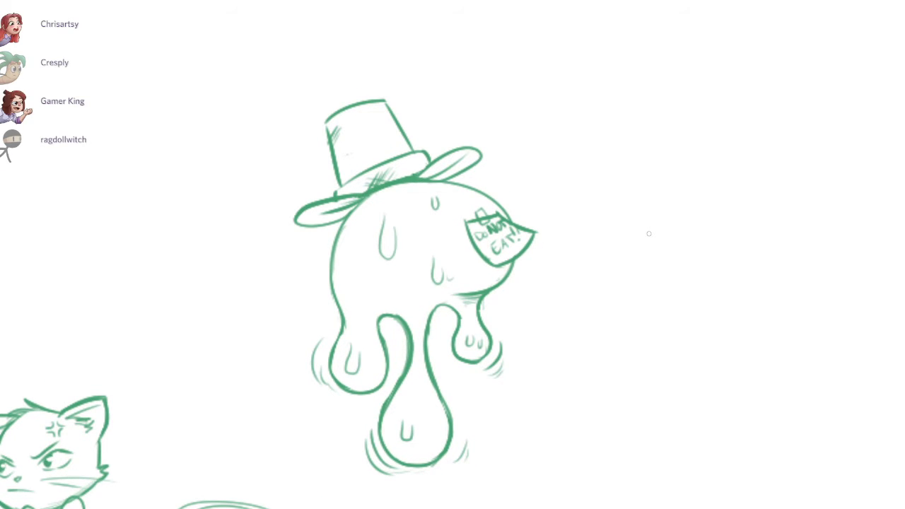
{"action": "left_click_drag", "start_coordinate": [396, 184], "coordinate": [402, 186]}
{"action": "key", "text": "ctrl+z"}
{"action": "mouse_move", "coordinate": [408, 156]}
{"action": "left_mouse_down"}
{"action": "mouse_move", "coordinate": [401, 178]}
{"action": "mouse_move", "coordinate": [408, 174]}
{"action": "left_mouse_up"}
{"action": "scroll", "coordinate": [649, 234], "scroll_direction": "down", "scroll_amount": 5}
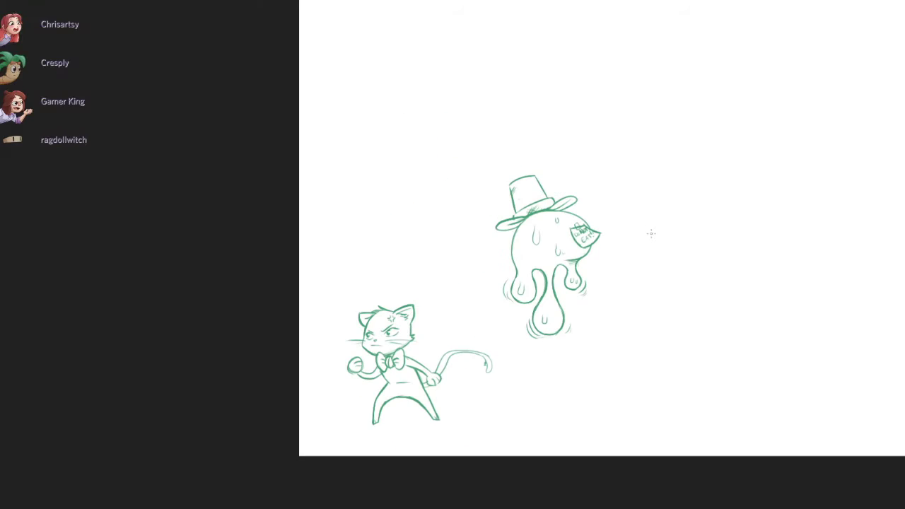
{"action": "left_click_drag", "start_coordinate": [715, 221], "coordinate": [294, 270]}
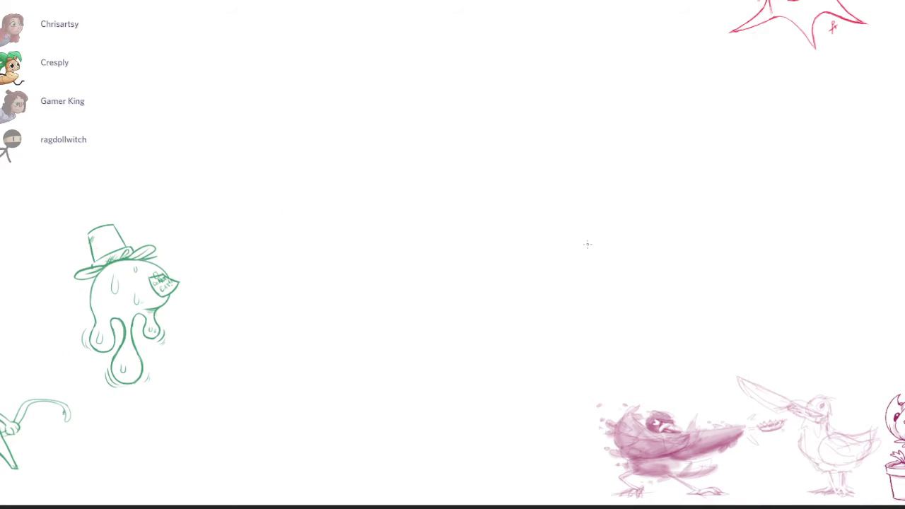
{"action": "left_click_drag", "start_coordinate": [612, 257], "coordinate": [479, 194]}
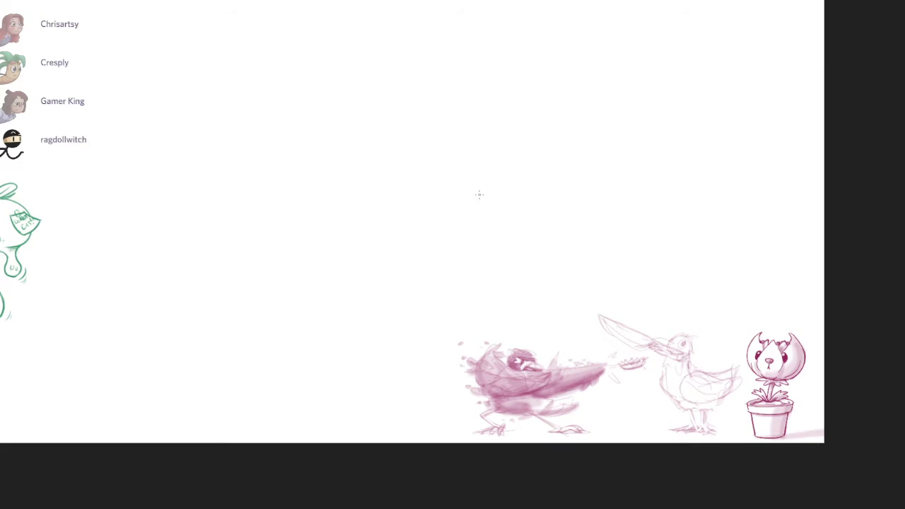
{"action": "left_click_drag", "start_coordinate": [480, 195], "coordinate": [646, 204]}
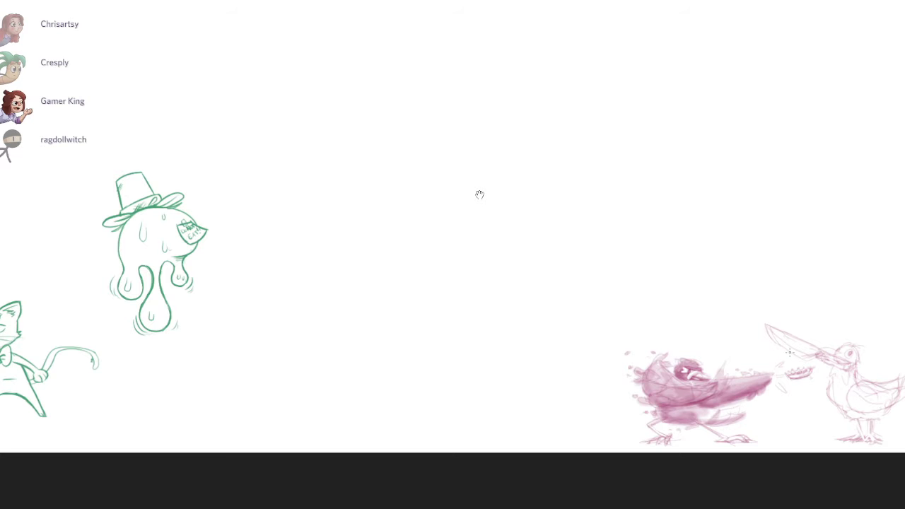
Step: Extend the shading along the second bird's tail feathers with soft strokes past the tail tip
{"action": "scroll", "coordinate": [480, 195], "scroll_direction": "up", "scroll_amount": 5}
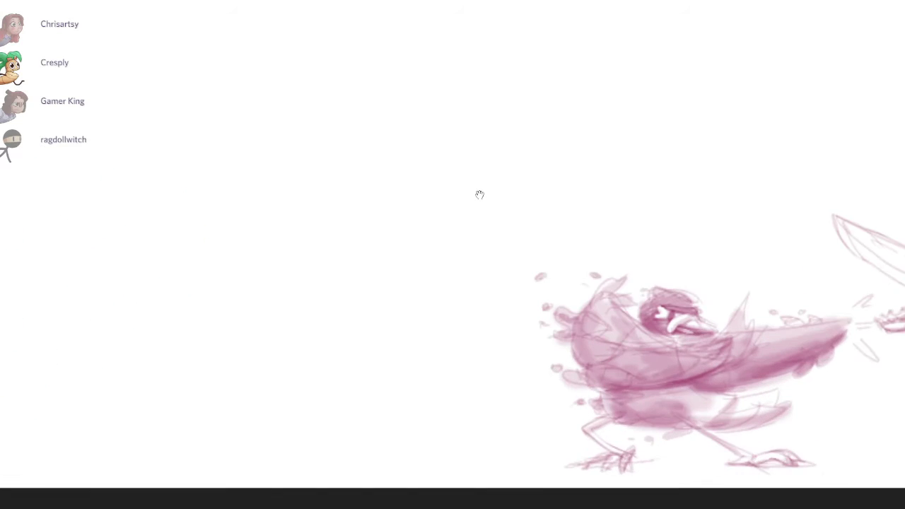
{"action": "left_click", "coordinate": [578, 367], "text": "ctrl"}
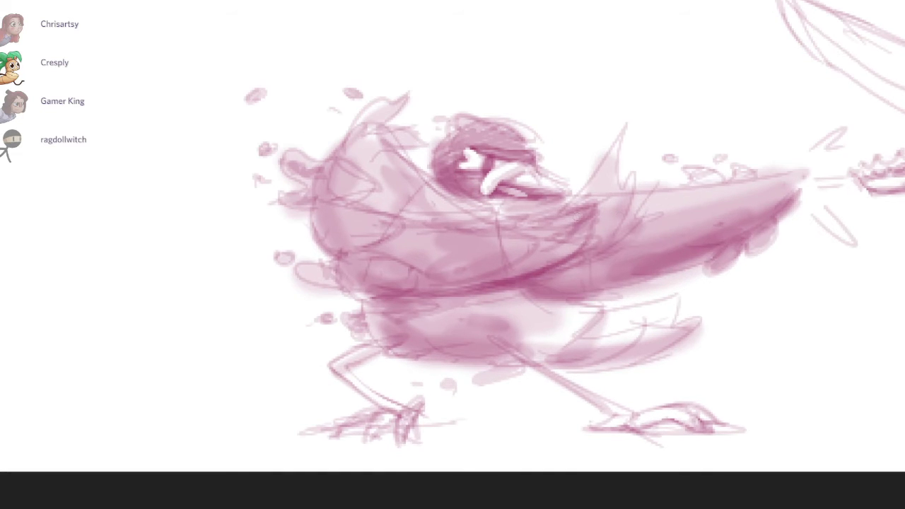
{"action": "mouse_move", "coordinate": [592, 322]}
{"action": "left_mouse_down"}
{"action": "mouse_move", "coordinate": [580, 332]}
{"action": "mouse_move", "coordinate": [494, 334]}
{"action": "mouse_move", "coordinate": [572, 318]}
{"action": "mouse_move", "coordinate": [575, 333]}
{"action": "mouse_move", "coordinate": [658, 341]}
{"action": "mouse_move", "coordinate": [730, 299]}
{"action": "mouse_move", "coordinate": [679, 340]}
{"action": "mouse_move", "coordinate": [470, 321]}
{"action": "left_mouse_up"}
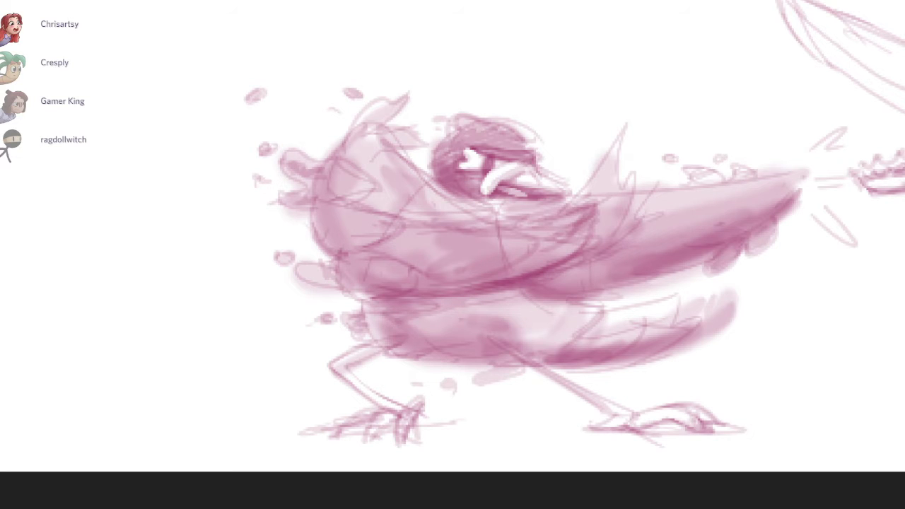
Step: Ink the second bird's head outline in dark magenta, including the small feather tufts on its crown
{"action": "scroll", "coordinate": [479, 195], "scroll_direction": "up", "scroll_amount": 2}
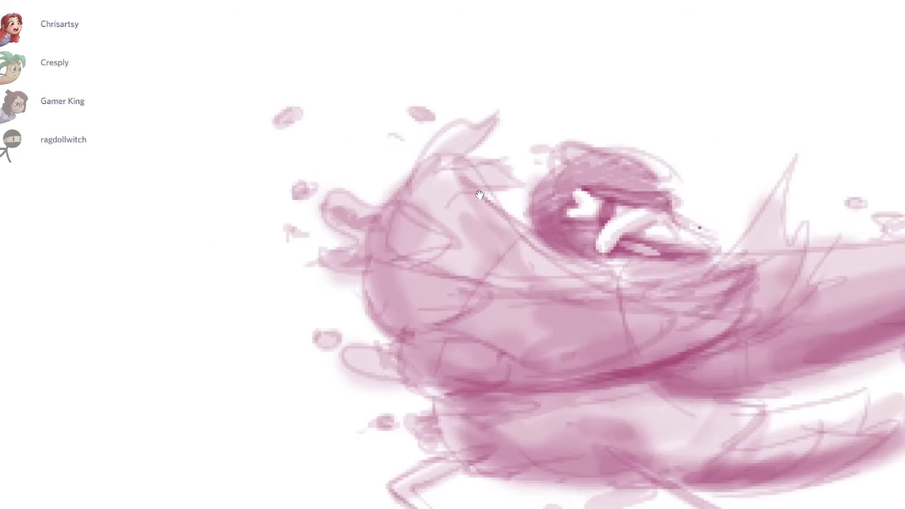
{"action": "left_click_drag", "start_coordinate": [709, 201], "coordinate": [596, 142]}
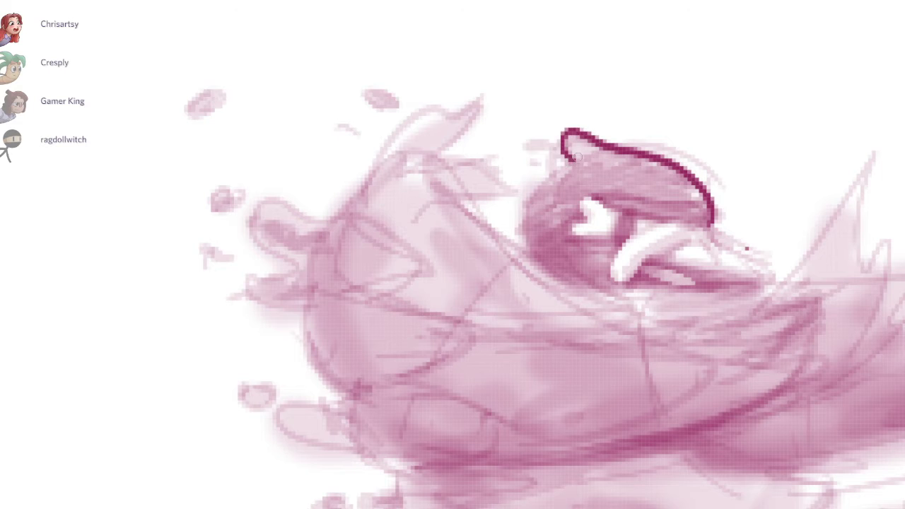
{"action": "left_click_drag", "start_coordinate": [537, 172], "coordinate": [521, 255]}
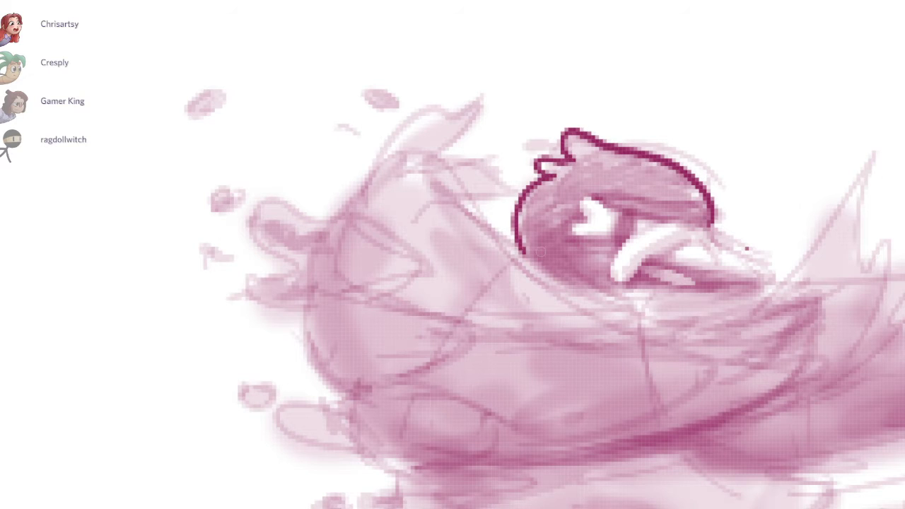
Step: Ink the pointed tip and back edge of the raised wing, outlining the rounded splash blobs trailing behind it
{"action": "left_click_drag", "start_coordinate": [449, 135], "coordinate": [538, 171]}
{"action": "mouse_move", "coordinate": [447, 225]}
{"action": "left_mouse_down"}
{"action": "mouse_move", "coordinate": [572, 142]}
{"action": "mouse_move", "coordinate": [520, 204]}
{"action": "left_mouse_up"}
{"action": "mouse_move", "coordinate": [432, 245]}
{"action": "left_mouse_down"}
{"action": "mouse_move", "coordinate": [382, 296]}
{"action": "mouse_move", "coordinate": [370, 341]}
{"action": "left_mouse_up"}
{"action": "left_click_drag", "start_coordinate": [494, 375], "coordinate": [508, 257]}
{"action": "key", "text": "ctrl+z"}
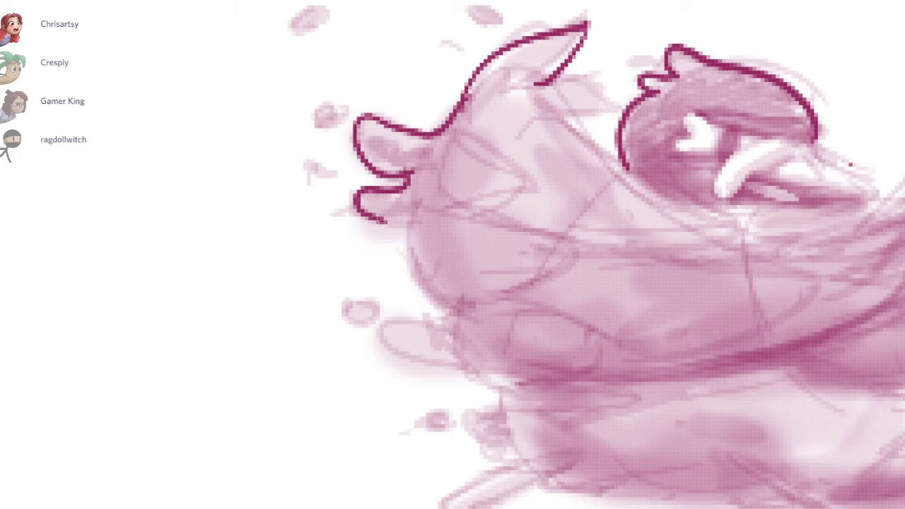
{"action": "left_click_drag", "start_coordinate": [382, 220], "coordinate": [433, 287]}
{"action": "left_click_drag", "start_coordinate": [451, 326], "coordinate": [497, 350]}
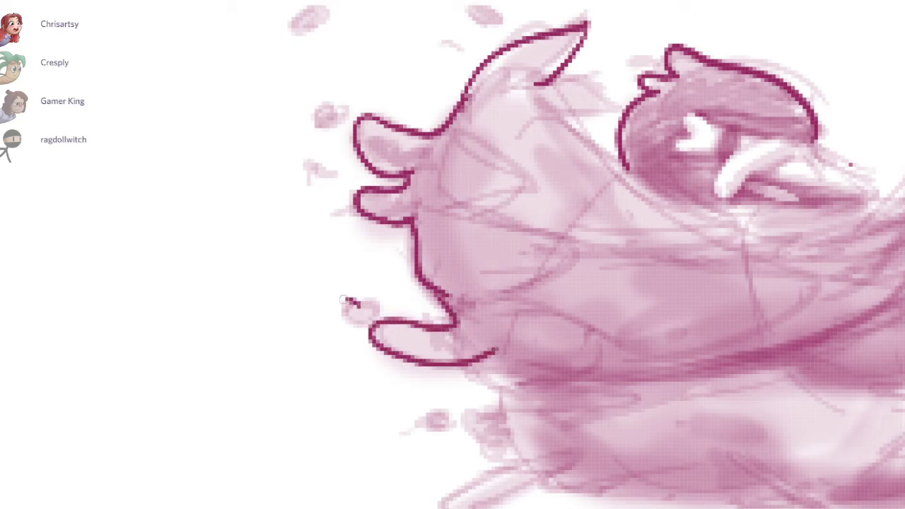
Step: Outline the loose splash drops floating behind and above the raised wing
{"action": "left_click_drag", "start_coordinate": [344, 300], "coordinate": [360, 305]}
{"action": "left_click_drag", "start_coordinate": [481, 194], "coordinate": [505, 345]}
{"action": "left_click_drag", "start_coordinate": [360, 275], "coordinate": [367, 268]}
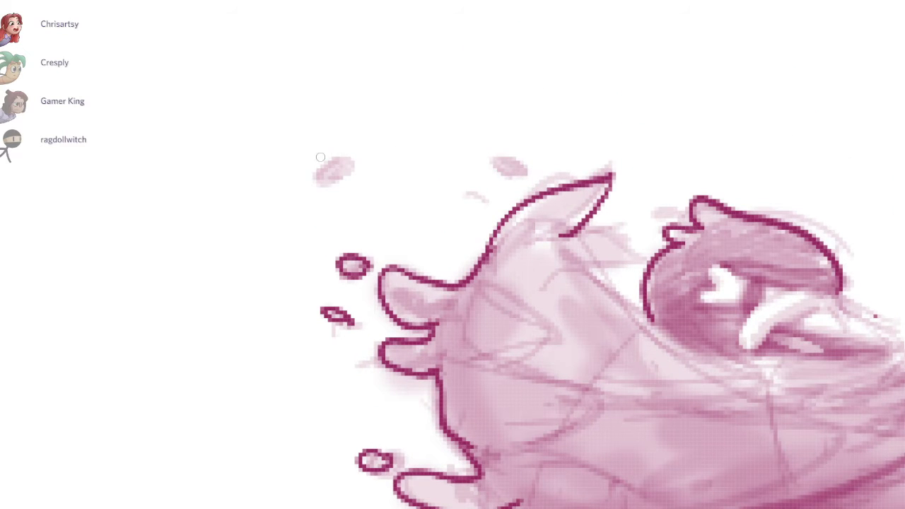
{"action": "left_click_drag", "start_coordinate": [320, 172], "coordinate": [322, 169]}
{"action": "key", "text": "ctrl+z"}
{"action": "key", "text": "ctrl+z"}
{"action": "left_click_drag", "start_coordinate": [322, 268], "coordinate": [360, 268]}
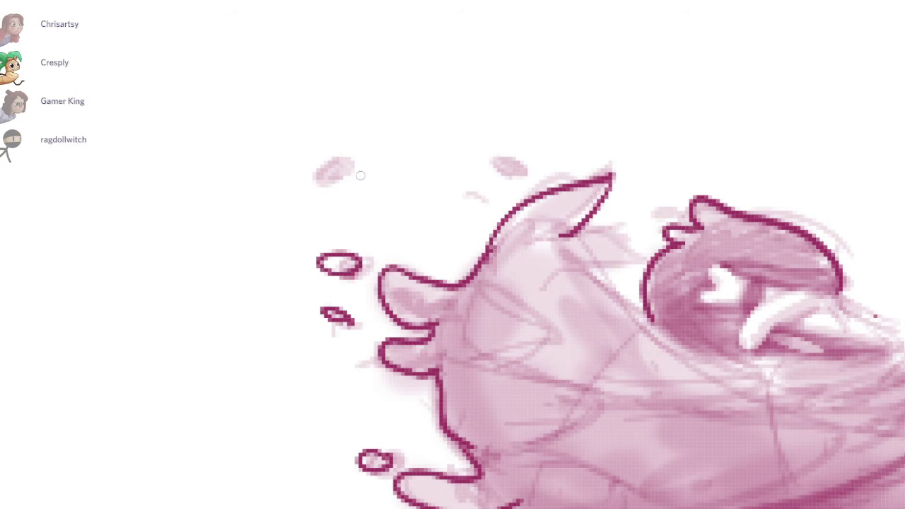
{"action": "left_click_drag", "start_coordinate": [352, 167], "coordinate": [351, 171]}
{"action": "left_click_drag", "start_coordinate": [530, 163], "coordinate": [527, 169]}
{"action": "left_click_drag", "start_coordinate": [582, 434], "coordinate": [480, 194]}
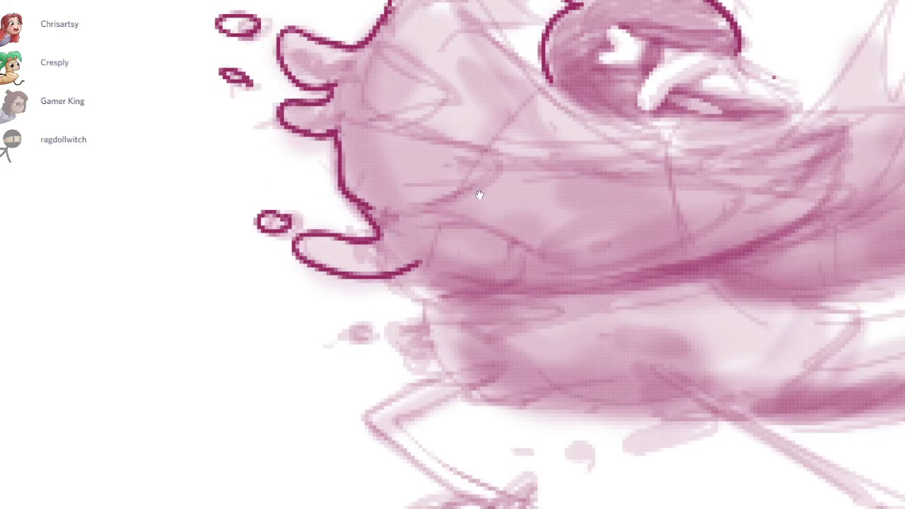
Step: Ink the notch at the wing's lower back corner, the small blob below it and its loose drop
{"action": "mouse_move", "coordinate": [411, 269]}
{"action": "left_mouse_down"}
{"action": "mouse_move", "coordinate": [465, 290]}
{"action": "mouse_move", "coordinate": [456, 291]}
{"action": "left_mouse_up"}
{"action": "key", "text": "ctrl+z"}
{"action": "scroll", "coordinate": [456, 293], "scroll_direction": "down", "scroll_amount": 3}
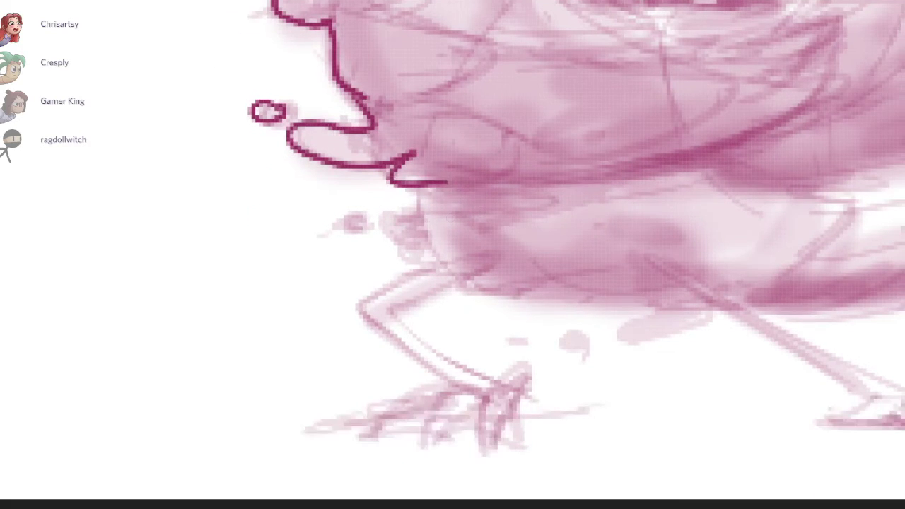
{"action": "key", "text": "ctrl+z"}
{"action": "mouse_move", "coordinate": [418, 187]}
{"action": "left_mouse_down"}
{"action": "mouse_move", "coordinate": [377, 225]}
{"action": "mouse_move", "coordinate": [429, 244]}
{"action": "left_mouse_up"}
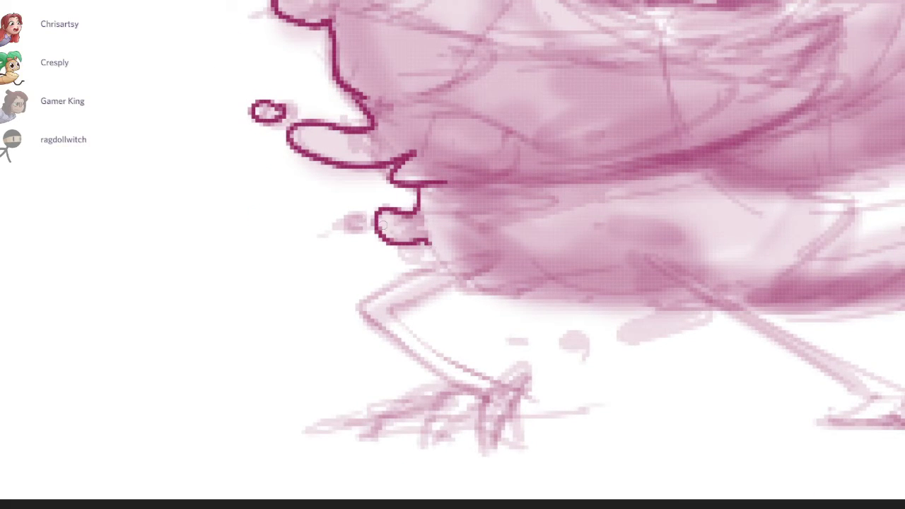
{"action": "left_click_drag", "start_coordinate": [354, 211], "coordinate": [356, 218]}
Step: Ink the feathered thigh above the bent rear leg and the long underside of the body
{"action": "left_click_drag", "start_coordinate": [506, 278], "coordinate": [473, 263]}
{"action": "left_click_drag", "start_coordinate": [410, 264], "coordinate": [636, 287]}
{"action": "key", "text": "ctrl+z"}
{"action": "mouse_move", "coordinate": [397, 234]}
{"action": "left_mouse_down"}
{"action": "mouse_move", "coordinate": [319, 318]}
{"action": "mouse_move", "coordinate": [356, 272]}
{"action": "mouse_move", "coordinate": [478, 286]}
{"action": "left_mouse_up"}
{"action": "left_click_drag", "start_coordinate": [568, 167], "coordinate": [480, 195]}
{"action": "left_click_drag", "start_coordinate": [511, 323], "coordinate": [604, 337]}
{"action": "key", "text": "ctrl+z"}
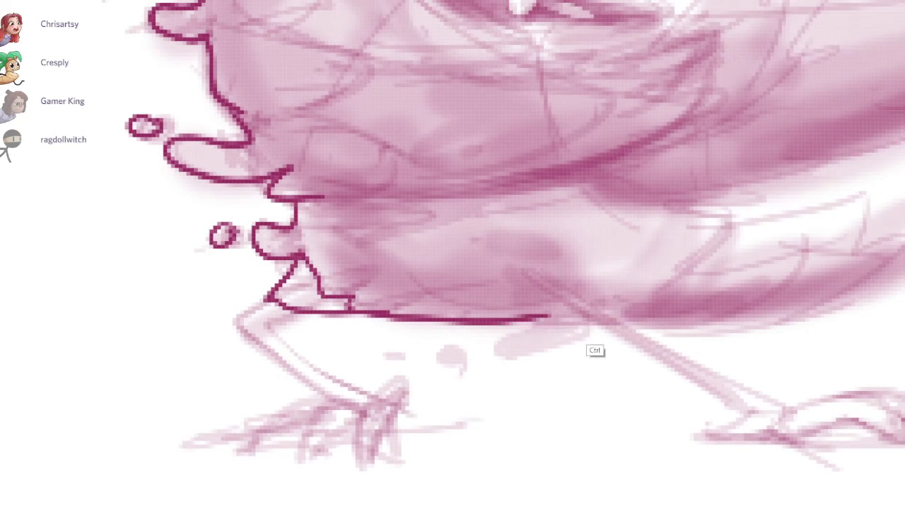
{"action": "left_click_drag", "start_coordinate": [502, 34], "coordinate": [480, 195]}
Step: Ink the raised wing's upper edge beneath the head, ending in small ruffled feather notches
{"action": "scroll", "coordinate": [480, 195], "scroll_direction": "down", "scroll_amount": 3}
{"action": "scroll", "coordinate": [479, 195], "scroll_direction": "down", "scroll_amount": 2}
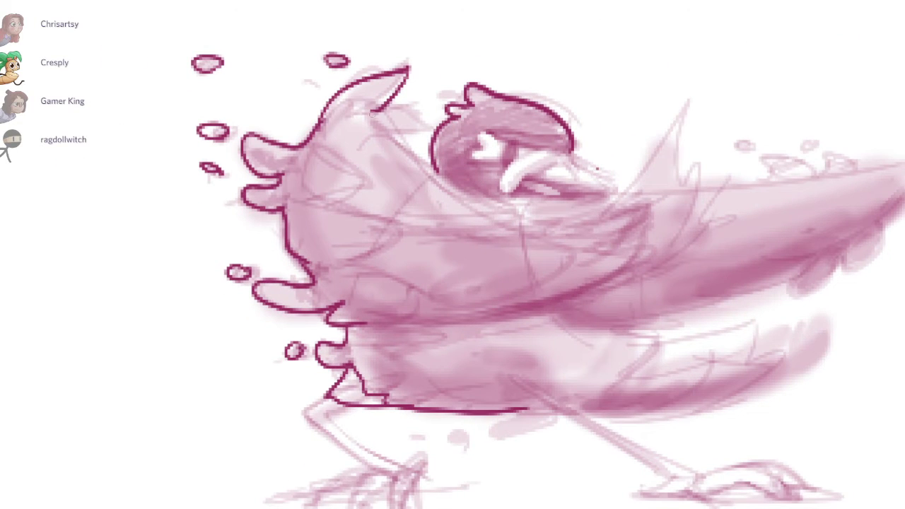
{"action": "mouse_move", "coordinate": [405, 105]}
{"action": "left_mouse_down"}
{"action": "mouse_move", "coordinate": [416, 160]}
{"action": "mouse_move", "coordinate": [488, 202]}
{"action": "left_mouse_up"}
{"action": "key", "text": "ctrl+z"}
{"action": "left_click_drag", "start_coordinate": [432, 172], "coordinate": [492, 203]}
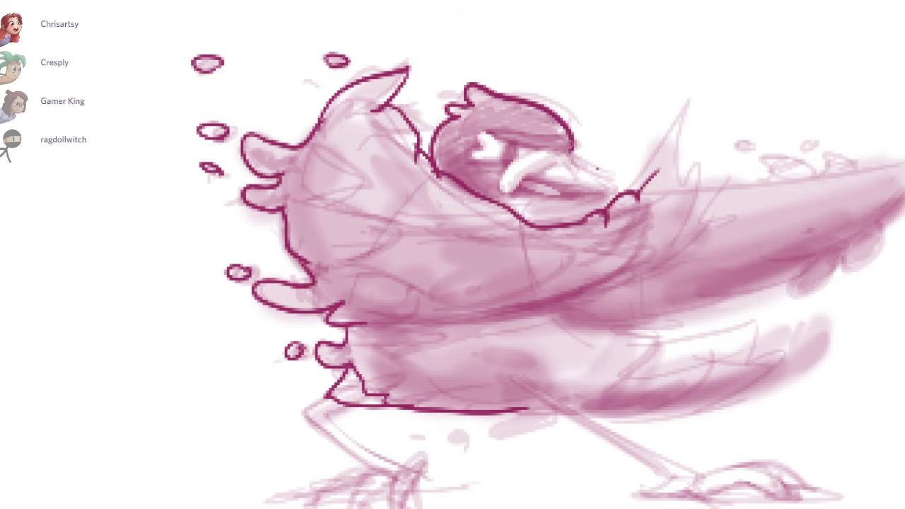
Step: Ink the bird's heavy brow, glaring eye with a dark pupil, and the beak with its curved base
{"action": "scroll", "coordinate": [541, 138], "scroll_direction": "up", "scroll_amount": 2}
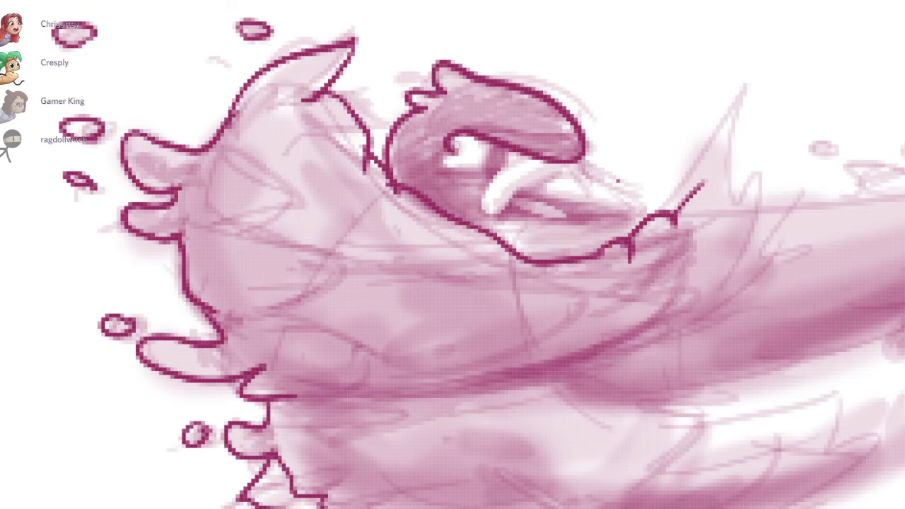
{"action": "mouse_move", "coordinate": [454, 145]}
{"action": "left_mouse_down"}
{"action": "mouse_move", "coordinate": [467, 172]}
{"action": "mouse_move", "coordinate": [521, 172]}
{"action": "mouse_move", "coordinate": [492, 154]}
{"action": "left_mouse_up"}
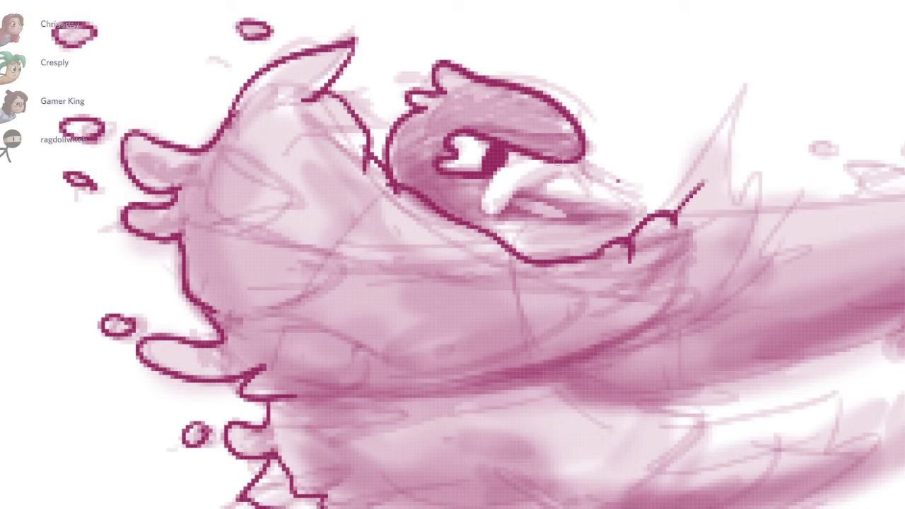
{"action": "left_click_drag", "start_coordinate": [578, 169], "coordinate": [491, 181]}
{"action": "key", "text": "ctrl+z"}
{"action": "mouse_move", "coordinate": [574, 168]}
{"action": "left_mouse_down"}
{"action": "mouse_move", "coordinate": [552, 161]}
{"action": "mouse_move", "coordinate": [510, 185]}
{"action": "left_mouse_up"}
{"action": "key", "text": "ctrl+z"}
{"action": "mouse_move", "coordinate": [531, 157]}
{"action": "left_mouse_down"}
{"action": "mouse_move", "coordinate": [535, 182]}
{"action": "mouse_move", "coordinate": [502, 171]}
{"action": "left_mouse_up"}
{"action": "key", "text": "ctrl+z"}
{"action": "mouse_move", "coordinate": [495, 203]}
{"action": "left_mouse_down"}
{"action": "mouse_move", "coordinate": [573, 159]}
{"action": "mouse_move", "coordinate": [624, 200]}
{"action": "mouse_move", "coordinate": [522, 199]}
{"action": "left_mouse_up"}
{"action": "key", "text": "ctrl+z"}
{"action": "key", "text": "ctrl+z"}
{"action": "mouse_move", "coordinate": [623, 203]}
{"action": "left_mouse_down"}
{"action": "mouse_move", "coordinate": [527, 194]}
{"action": "mouse_move", "coordinate": [597, 215]}
{"action": "left_mouse_up"}
{"action": "key", "text": "ctrl+z"}
{"action": "mouse_move", "coordinate": [520, 211]}
{"action": "left_mouse_down"}
{"action": "mouse_move", "coordinate": [597, 217]}
{"action": "mouse_move", "coordinate": [481, 196]}
{"action": "mouse_move", "coordinate": [390, 222]}
{"action": "mouse_move", "coordinate": [413, 239]}
{"action": "mouse_move", "coordinate": [520, 196]}
{"action": "left_mouse_up"}
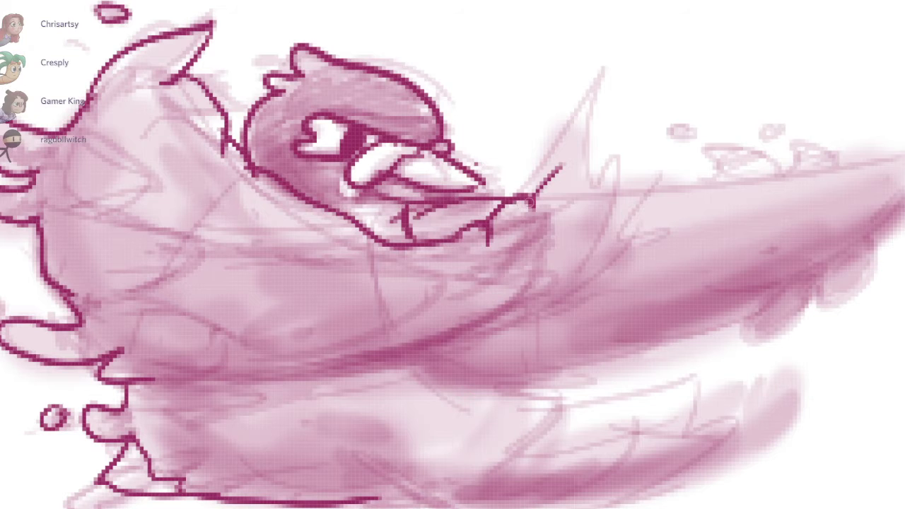
{"action": "key", "text": "ctrl+z"}
{"action": "left_click_drag", "start_coordinate": [444, 203], "coordinate": [465, 194]}
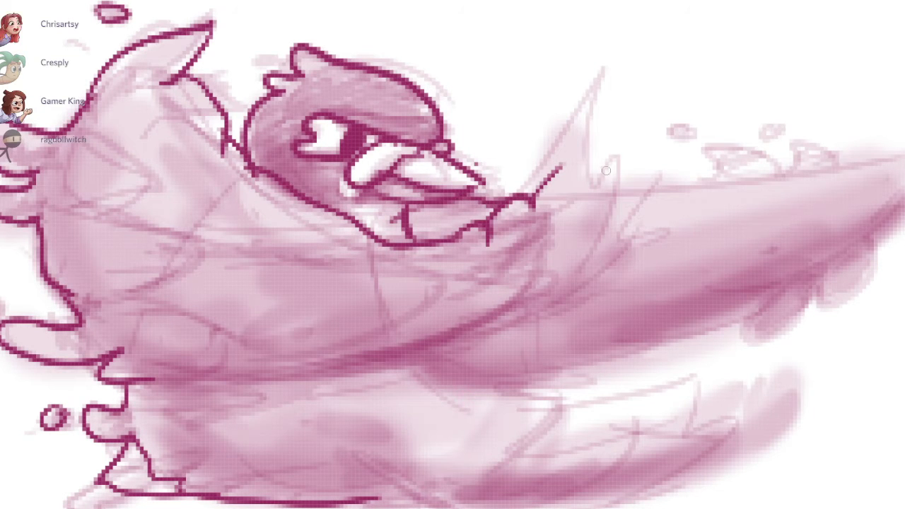
{"action": "mouse_move", "coordinate": [532, 204]}
{"action": "left_mouse_down"}
{"action": "mouse_move", "coordinate": [563, 91]}
{"action": "mouse_move", "coordinate": [584, 190]}
{"action": "left_mouse_up"}
{"action": "mouse_move", "coordinate": [615, 159]}
{"action": "left_mouse_down"}
{"action": "mouse_move", "coordinate": [606, 253]}
{"action": "mouse_move", "coordinate": [495, 311]}
{"action": "left_mouse_up"}
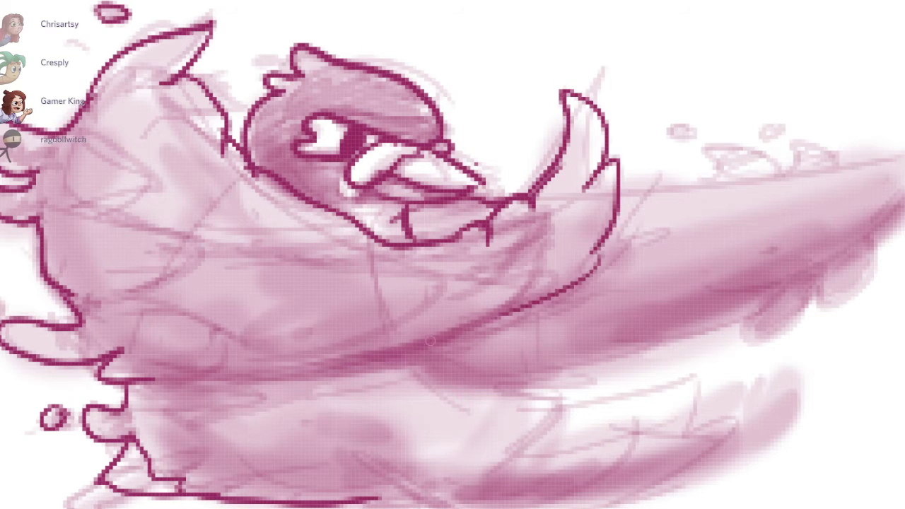
{"action": "key", "text": "ctrl+z"}
{"action": "key", "text": "ctrl+z"}
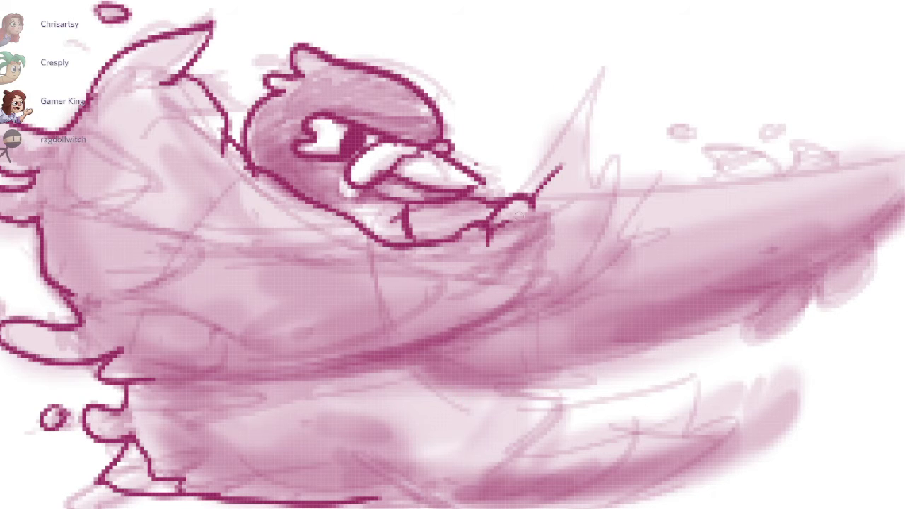
Step: Ink the folded wing's pointed tip across the chest and its long lower edge with a rounded feather end
{"action": "mouse_move", "coordinate": [513, 212]}
{"action": "left_mouse_down"}
{"action": "mouse_move", "coordinate": [502, 277]}
{"action": "mouse_move", "coordinate": [286, 371]}
{"action": "mouse_move", "coordinate": [183, 372]}
{"action": "left_mouse_up"}
{"action": "left_click_drag", "start_coordinate": [441, 198], "coordinate": [479, 195]}
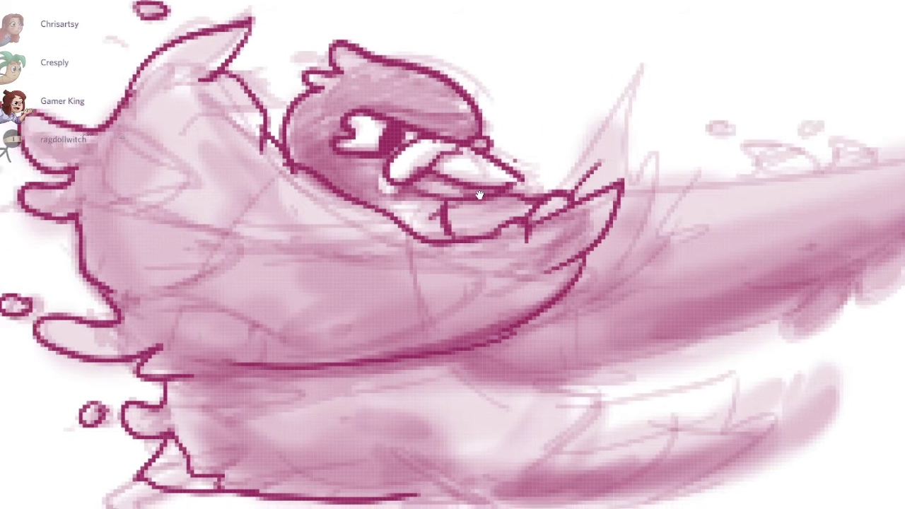
{"action": "key", "text": "ctrl+z"}
{"action": "mouse_move", "coordinate": [668, 322]}
{"action": "left_mouse_down"}
{"action": "mouse_move", "coordinate": [447, 378]}
{"action": "mouse_move", "coordinate": [347, 376]}
{"action": "left_mouse_up"}
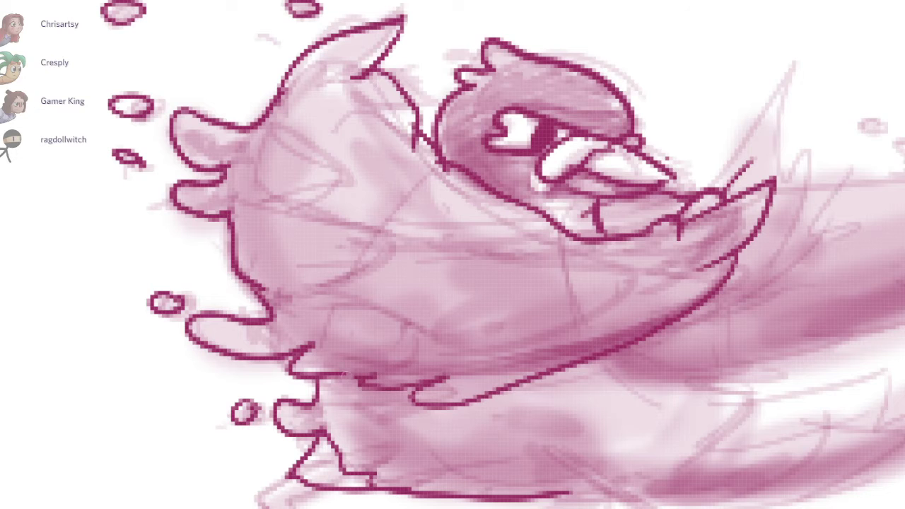
Step: Ink the upper edge of the outstretched wing and the curled splash shapes rising from it
{"action": "mouse_move", "coordinate": [480, 194]}
{"action": "left_mouse_down"}
{"action": "mouse_move", "coordinate": [319, 144]}
{"action": "mouse_move", "coordinate": [392, 208]}
{"action": "mouse_move", "coordinate": [340, 121]}
{"action": "mouse_move", "coordinate": [338, 309]}
{"action": "mouse_move", "coordinate": [307, 294]}
{"action": "left_mouse_up"}
{"action": "mouse_move", "coordinate": [458, 235]}
{"action": "left_mouse_down"}
{"action": "mouse_move", "coordinate": [644, 212]}
{"action": "mouse_move", "coordinate": [792, 225]}
{"action": "mouse_move", "coordinate": [760, 241]}
{"action": "mouse_move", "coordinate": [653, 198]}
{"action": "mouse_move", "coordinate": [696, 190]}
{"action": "left_mouse_up"}
{"action": "key", "text": "ctrl+z"}
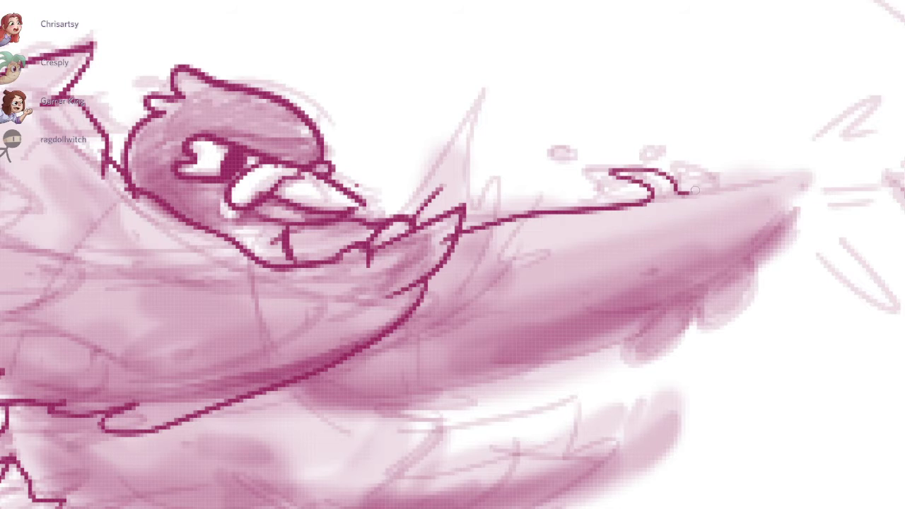
{"action": "key", "text": "ctrl+z"}
{"action": "mouse_move", "coordinate": [459, 231]}
{"action": "left_mouse_down"}
{"action": "mouse_move", "coordinate": [629, 203]}
{"action": "mouse_move", "coordinate": [643, 182]}
{"action": "mouse_move", "coordinate": [571, 212]}
{"action": "mouse_move", "coordinate": [458, 228]}
{"action": "left_mouse_up"}
{"action": "key", "text": "ctrl+z"}
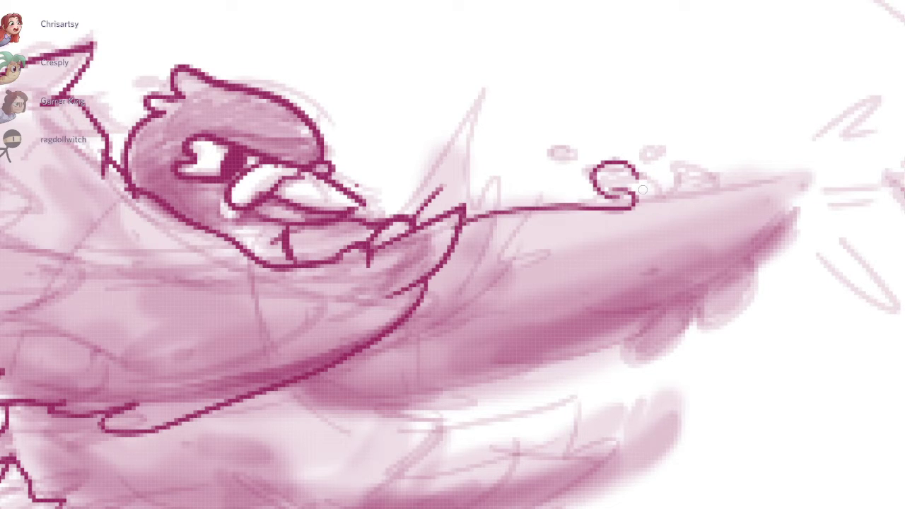
{"action": "key", "text": "ctrl+z"}
{"action": "mouse_move", "coordinate": [632, 177]}
{"action": "left_mouse_down"}
{"action": "mouse_move", "coordinate": [640, 201]}
{"action": "mouse_move", "coordinate": [463, 225]}
{"action": "left_mouse_up"}
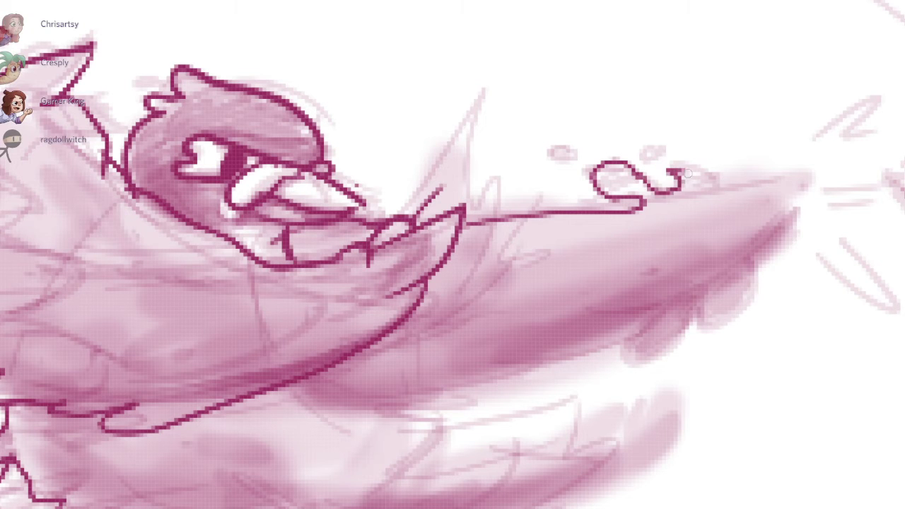
{"action": "left_click_drag", "start_coordinate": [687, 173], "coordinate": [696, 181]}
{"action": "key", "text": "ctrl+z"}
Step: Ink the outstretched wing's pointed tip and the notched feather edge just below it
{"action": "mouse_move", "coordinate": [642, 176]}
{"action": "left_mouse_down"}
{"action": "mouse_move", "coordinate": [674, 189]}
{"action": "mouse_move", "coordinate": [802, 175]}
{"action": "left_mouse_up"}
{"action": "key", "text": "ctrl+z"}
{"action": "mouse_move", "coordinate": [696, 183]}
{"action": "left_mouse_down"}
{"action": "mouse_move", "coordinate": [764, 180]}
{"action": "mouse_move", "coordinate": [796, 204]}
{"action": "mouse_move", "coordinate": [740, 271]}
{"action": "mouse_move", "coordinate": [572, 374]}
{"action": "mouse_move", "coordinate": [474, 381]}
{"action": "mouse_move", "coordinate": [650, 350]}
{"action": "left_mouse_up"}
{"action": "key", "text": "ctrl+z"}
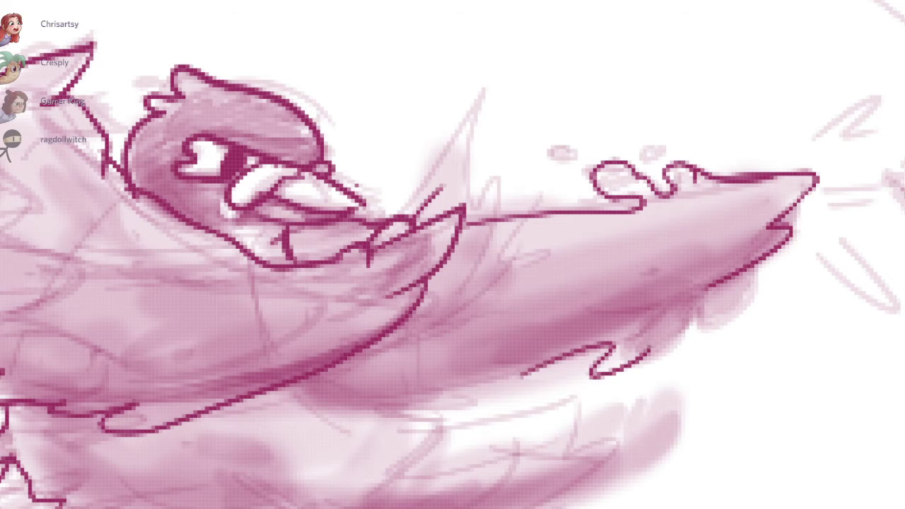
{"action": "key", "text": "ctrl+z"}
{"action": "key", "text": "ctrl+z"}
Step: Ink the underside of the outstretched wing back to the body, including one hanging rounded feather
{"action": "mouse_move", "coordinate": [711, 303]}
{"action": "left_mouse_down"}
{"action": "mouse_move", "coordinate": [580, 366]}
{"action": "mouse_move", "coordinate": [370, 388]}
{"action": "left_mouse_up"}
{"action": "left_click_drag", "start_coordinate": [488, 380], "coordinate": [353, 409]}
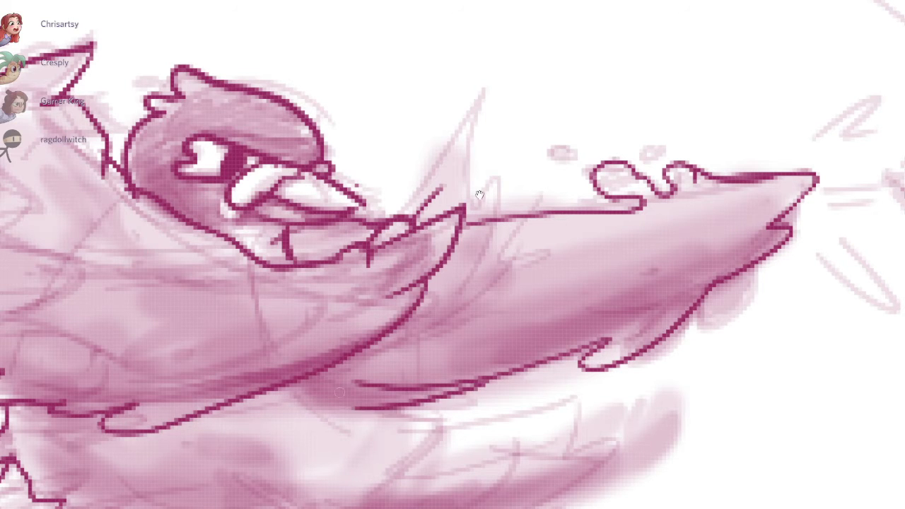
{"action": "left_click_drag", "start_coordinate": [480, 195], "coordinate": [714, 74]}
{"action": "key", "text": "ctrl+z"}
{"action": "left_click_drag", "start_coordinate": [523, 264], "coordinate": [749, 246]}
{"action": "scroll", "coordinate": [479, 195], "scroll_direction": "down", "scroll_amount": 3}
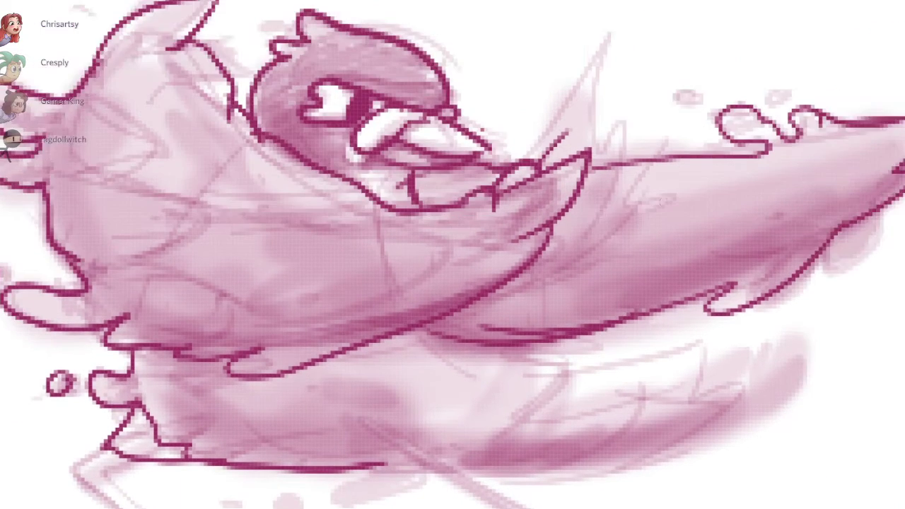
Step: Ink the tail's outline from beneath the outstretched wing, around its upturned tip and back along the underside
{"action": "scroll", "coordinate": [480, 195], "scroll_direction": "up", "scroll_amount": 3}
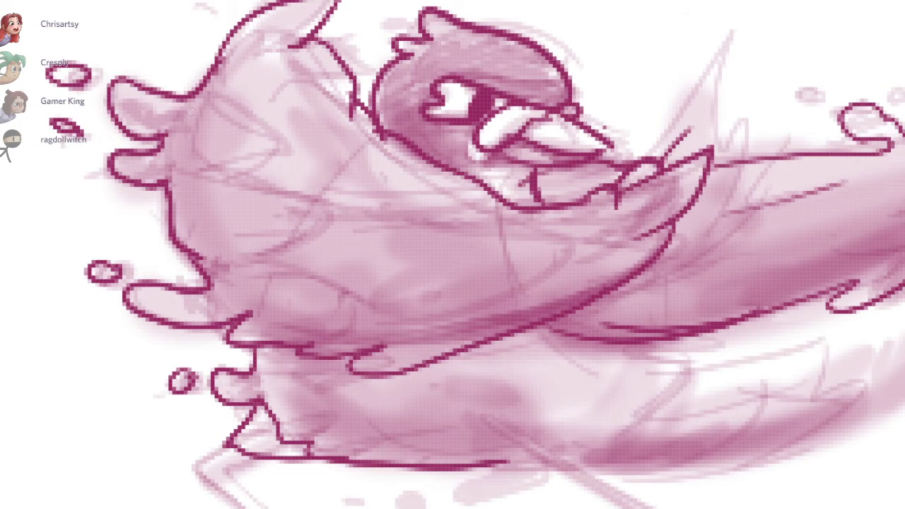
{"action": "scroll", "coordinate": [492, 195], "scroll_direction": "down", "scroll_amount": 3}
{"action": "scroll", "coordinate": [492, 195], "scroll_direction": "up", "scroll_amount": 3}
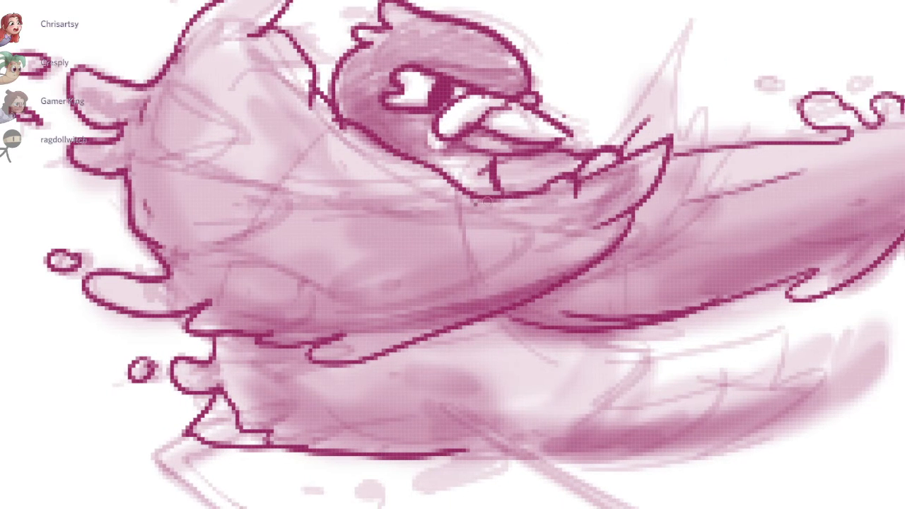
{"action": "left_click_drag", "start_coordinate": [481, 195], "coordinate": [441, 125]}
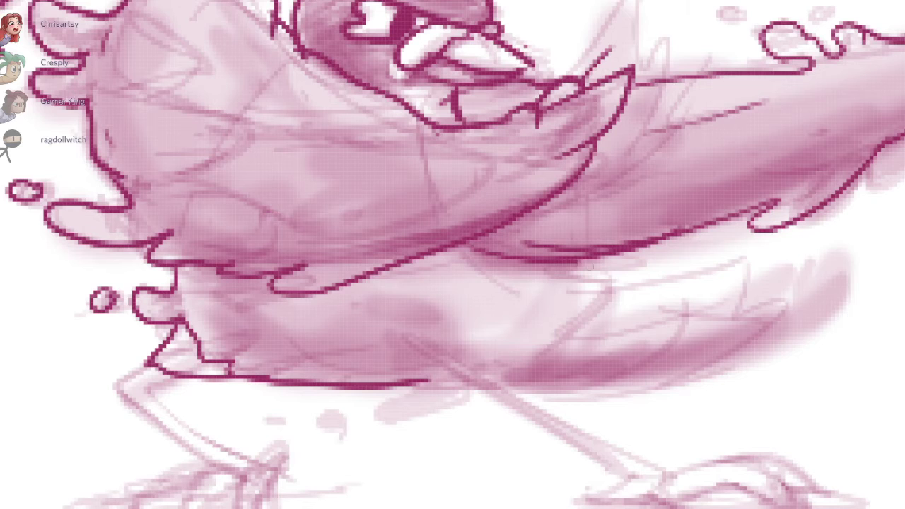
{"action": "scroll", "coordinate": [593, 266], "scroll_direction": "down", "scroll_amount": 3}
{"action": "scroll", "coordinate": [661, 272], "scroll_direction": "up", "scroll_amount": 3}
{"action": "mouse_move", "coordinate": [557, 260]}
{"action": "left_mouse_down"}
{"action": "mouse_move", "coordinate": [767, 263]}
{"action": "mouse_move", "coordinate": [843, 223]}
{"action": "mouse_move", "coordinate": [682, 377]}
{"action": "mouse_move", "coordinate": [450, 388]}
{"action": "left_mouse_up"}
Step: Ink the bottom edge of the belly and the curved front and back contours of the rounded thigh
{"action": "mouse_move", "coordinate": [385, 381]}
{"action": "left_mouse_down"}
{"action": "mouse_move", "coordinate": [479, 402]}
{"action": "mouse_move", "coordinate": [491, 395]}
{"action": "left_mouse_up"}
{"action": "left_click_drag", "start_coordinate": [506, 280], "coordinate": [535, 382]}
{"action": "left_click_drag", "start_coordinate": [321, 352], "coordinate": [388, 398]}
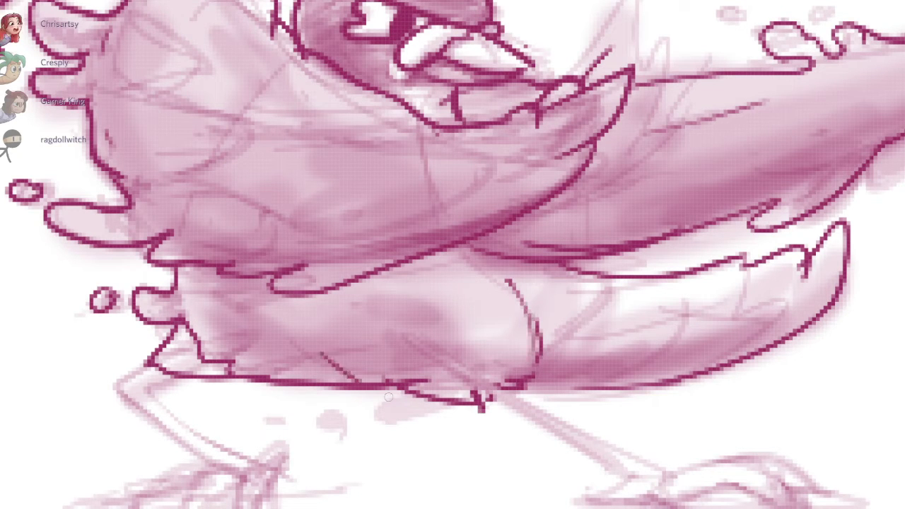
{"action": "left_click_drag", "start_coordinate": [335, 343], "coordinate": [426, 389]}
Step: Reinforce the tail's underside beside the thigh and ink a curved feather line inside the tail
{"action": "left_click_drag", "start_coordinate": [510, 215], "coordinate": [472, 189]}
{"action": "left_click_drag", "start_coordinate": [484, 367], "coordinate": [574, 365]}
{"action": "left_click_drag", "start_coordinate": [498, 347], "coordinate": [645, 334]}
{"action": "mouse_move", "coordinate": [516, 331]}
{"action": "left_mouse_down"}
{"action": "mouse_move", "coordinate": [588, 332]}
{"action": "mouse_move", "coordinate": [549, 312]}
{"action": "left_mouse_up"}
Step: Ink the bent rear leg with two parallel lines running from the body through the joint to the foot
{"action": "left_click_drag", "start_coordinate": [480, 194], "coordinate": [684, 138]}
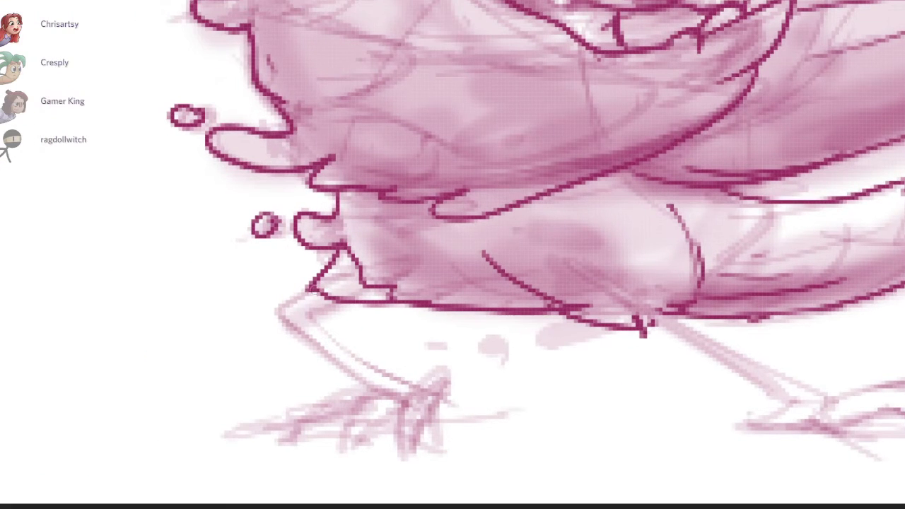
{"action": "mouse_move", "coordinate": [316, 293]}
{"action": "left_mouse_down"}
{"action": "mouse_move", "coordinate": [282, 317]}
{"action": "mouse_move", "coordinate": [300, 321]}
{"action": "mouse_move", "coordinate": [283, 323]}
{"action": "mouse_move", "coordinate": [431, 406]}
{"action": "left_mouse_up"}
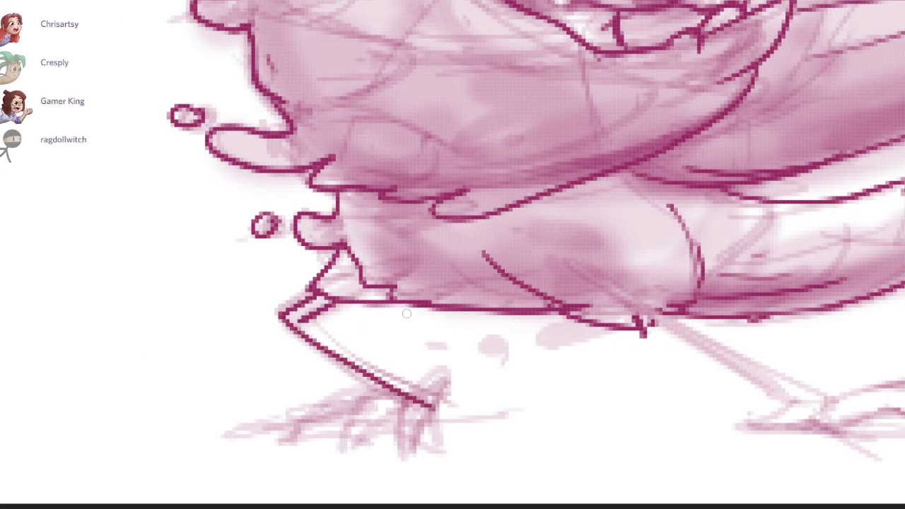
{"action": "key", "text": "ctrl+z"}
{"action": "left_click_drag", "start_coordinate": [284, 319], "coordinate": [377, 399]}
{"action": "left_click_drag", "start_coordinate": [310, 323], "coordinate": [407, 402]}
Step: Ink the extended front leg as two straight parallel lines from the thigh down to the foot, redoing stray strokes
{"action": "left_click_drag", "start_coordinate": [522, 215], "coordinate": [382, 160]}
{"action": "left_click_drag", "start_coordinate": [503, 268], "coordinate": [711, 375]}
{"action": "key", "text": "ctrl+z"}
{"action": "mouse_move", "coordinate": [514, 270]}
{"action": "left_mouse_down"}
{"action": "mouse_move", "coordinate": [701, 364]}
{"action": "mouse_move", "coordinate": [645, 328]}
{"action": "mouse_move", "coordinate": [696, 357]}
{"action": "left_mouse_up"}
{"action": "left_click_drag", "start_coordinate": [479, 196], "coordinate": [464, 221]}
{"action": "key", "text": "ctrl+z"}
{"action": "left_click_drag", "start_coordinate": [511, 284], "coordinate": [677, 381]}
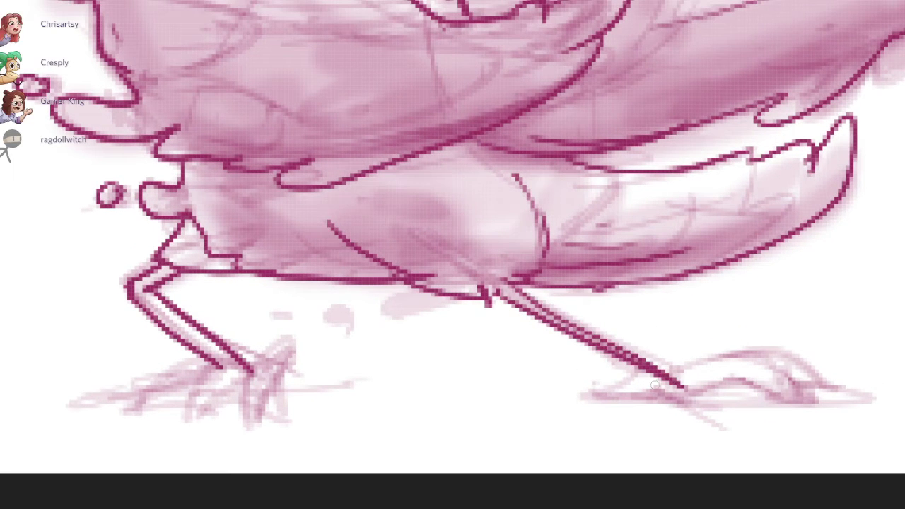
{"action": "key", "text": "ctrl+z"}
{"action": "mouse_move", "coordinate": [512, 286]}
{"action": "left_mouse_down"}
{"action": "mouse_move", "coordinate": [697, 375]}
{"action": "mouse_move", "coordinate": [745, 364]}
{"action": "left_mouse_up"}
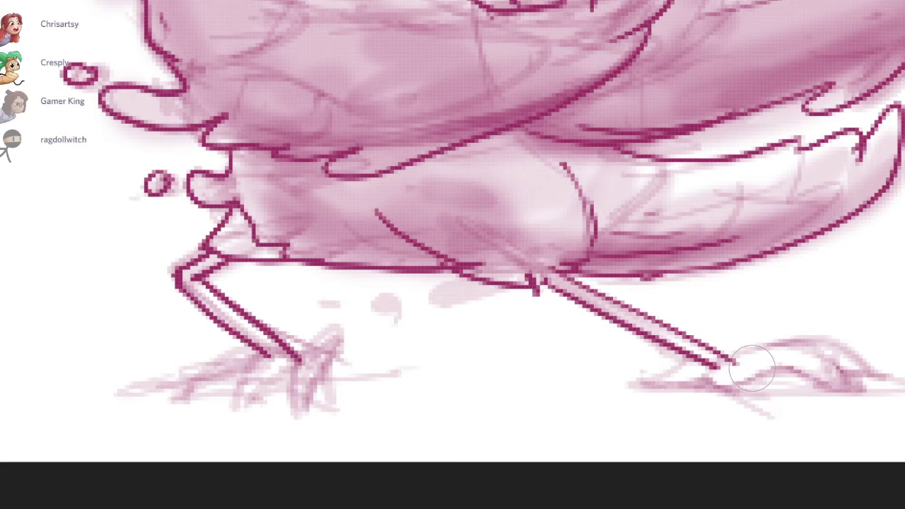
Step: Ink the pointed toes of the rear foot and darken the edge of the nearest toe
{"action": "left_click_drag", "start_coordinate": [300, 359], "coordinate": [324, 368]}
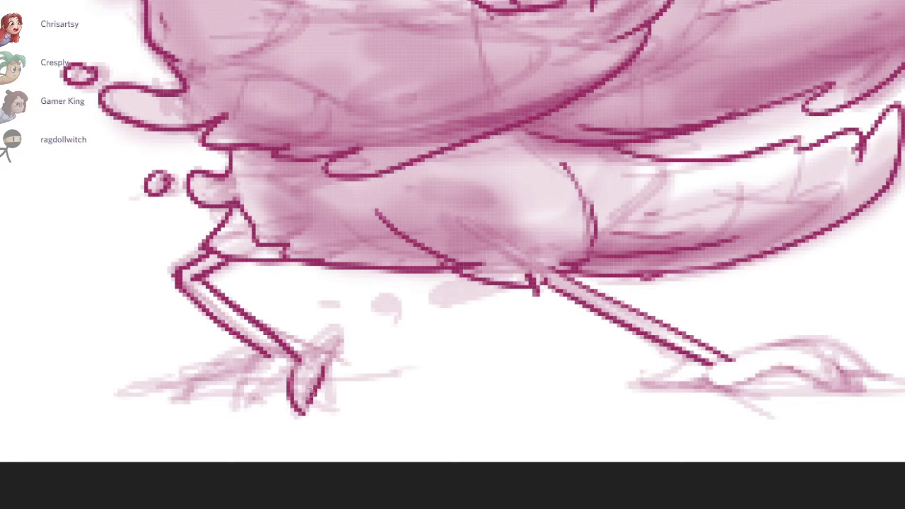
{"action": "left_click_drag", "start_coordinate": [254, 356], "coordinate": [235, 396]}
{"action": "mouse_move", "coordinate": [293, 371]}
{"action": "left_mouse_down"}
{"action": "mouse_move", "coordinate": [247, 405]}
{"action": "mouse_move", "coordinate": [259, 385]}
{"action": "left_mouse_up"}
{"action": "left_click_drag", "start_coordinate": [260, 354], "coordinate": [183, 388]}
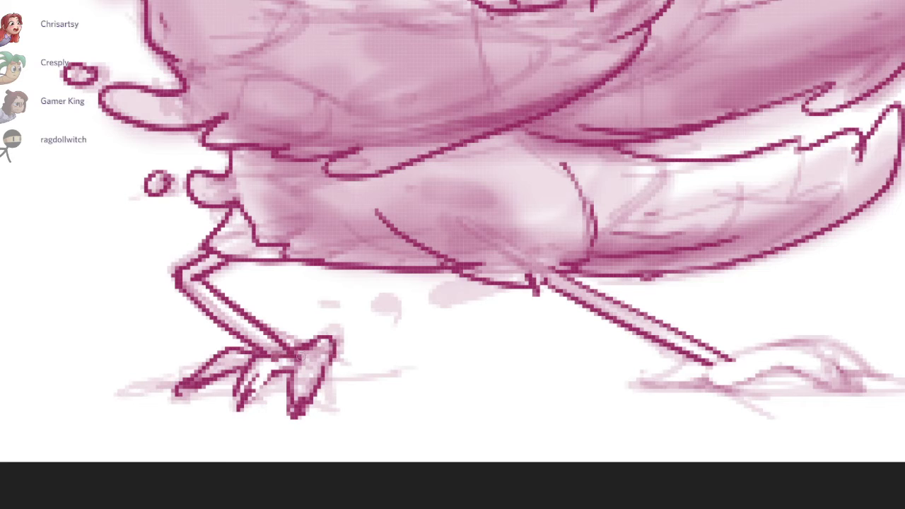
{"action": "left_click_drag", "start_coordinate": [321, 356], "coordinate": [311, 395]}
Step: Ink the front foot with its short back toes, long arched front toe and dark claw tip
{"action": "mouse_move", "coordinate": [619, 211]}
{"action": "left_mouse_down"}
{"action": "mouse_move", "coordinate": [479, 196]}
{"action": "mouse_move", "coordinate": [444, 205]}
{"action": "left_mouse_up"}
{"action": "mouse_move", "coordinate": [474, 368]}
{"action": "left_mouse_down"}
{"action": "mouse_move", "coordinate": [566, 375]}
{"action": "mouse_move", "coordinate": [601, 362]}
{"action": "mouse_move", "coordinate": [674, 372]}
{"action": "left_mouse_up"}
{"action": "mouse_move", "coordinate": [558, 353]}
{"action": "left_mouse_down"}
{"action": "mouse_move", "coordinate": [653, 344]}
{"action": "mouse_move", "coordinate": [655, 353]}
{"action": "mouse_move", "coordinate": [673, 353]}
{"action": "left_mouse_up"}
{"action": "key", "text": "ctrl+z"}
{"action": "left_click_drag", "start_coordinate": [614, 326], "coordinate": [661, 338]}
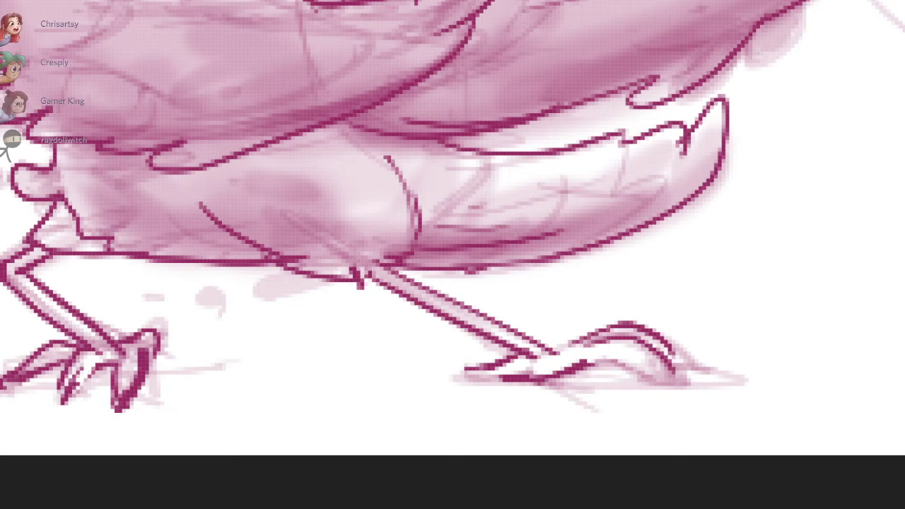
{"action": "mouse_move", "coordinate": [582, 336]}
{"action": "left_mouse_down"}
{"action": "mouse_move", "coordinate": [479, 369]}
{"action": "mouse_move", "coordinate": [490, 366]}
{"action": "left_mouse_up"}
{"action": "left_click_drag", "start_coordinate": [640, 370], "coordinate": [693, 384]}
{"action": "mouse_move", "coordinate": [691, 384]}
{"action": "left_mouse_down"}
{"action": "mouse_move", "coordinate": [654, 377]}
{"action": "mouse_move", "coordinate": [689, 372]}
{"action": "left_mouse_up"}
Step: Ink the flung object's curved lower rim, spiky upper edge and wavy inner line
{"action": "scroll", "coordinate": [512, 236], "scroll_direction": "down", "scroll_amount": 4}
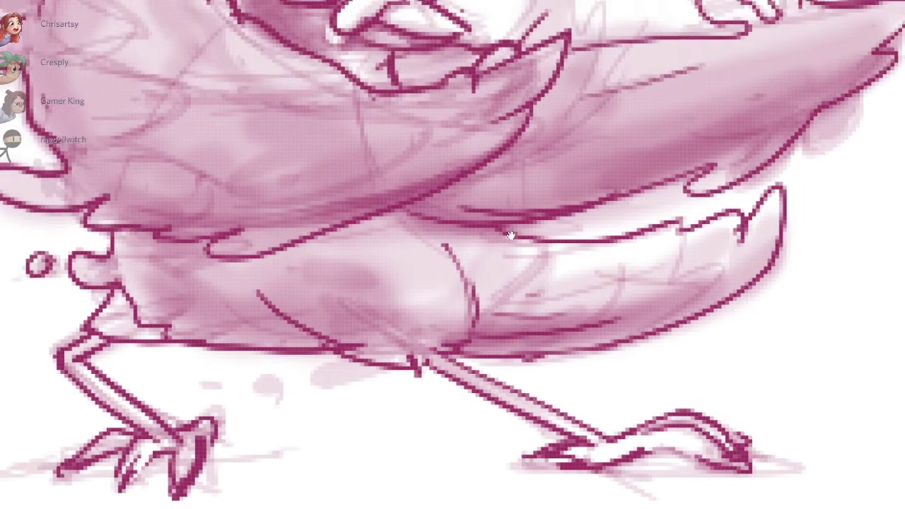
{"action": "scroll", "coordinate": [512, 236], "scroll_direction": "up", "scroll_amount": 3}
{"action": "scroll", "coordinate": [511, 236], "scroll_direction": "right", "scroll_amount": 3}
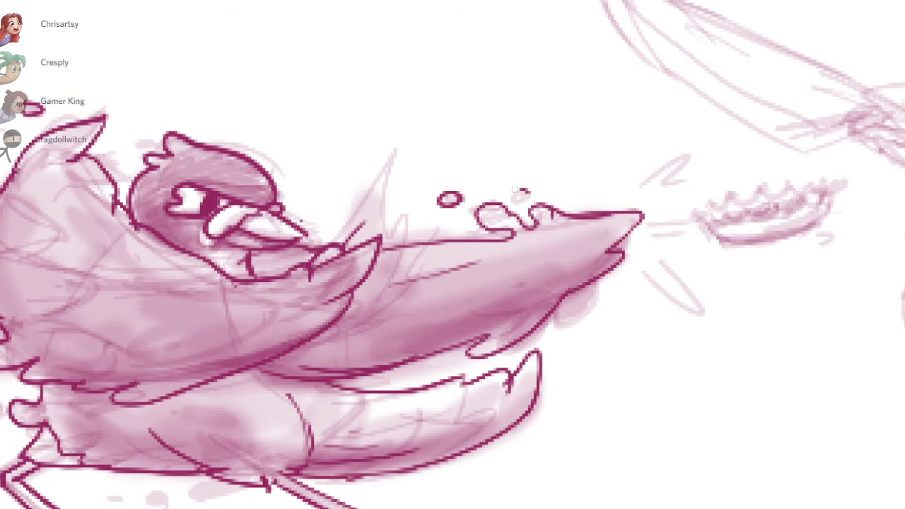
{"action": "scroll", "coordinate": [511, 236], "scroll_direction": "right", "scroll_amount": 3}
{"action": "left_click_drag", "start_coordinate": [515, 189], "coordinate": [665, 203]}
{"action": "scroll", "coordinate": [511, 236], "scroll_direction": "up", "scroll_amount": 3}
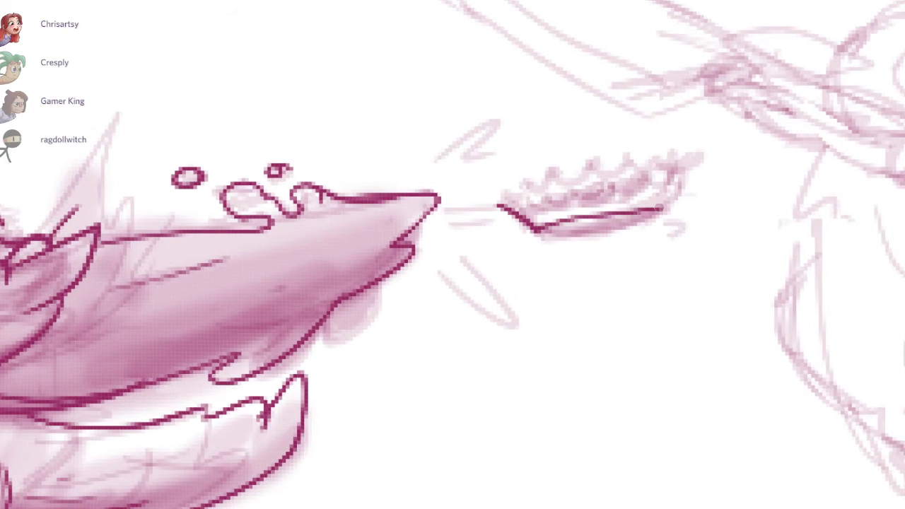
{"action": "key", "text": "ctrl+z"}
{"action": "mouse_move", "coordinate": [488, 210]}
{"action": "left_mouse_down"}
{"action": "mouse_move", "coordinate": [549, 228]}
{"action": "mouse_move", "coordinate": [669, 203]}
{"action": "left_mouse_up"}
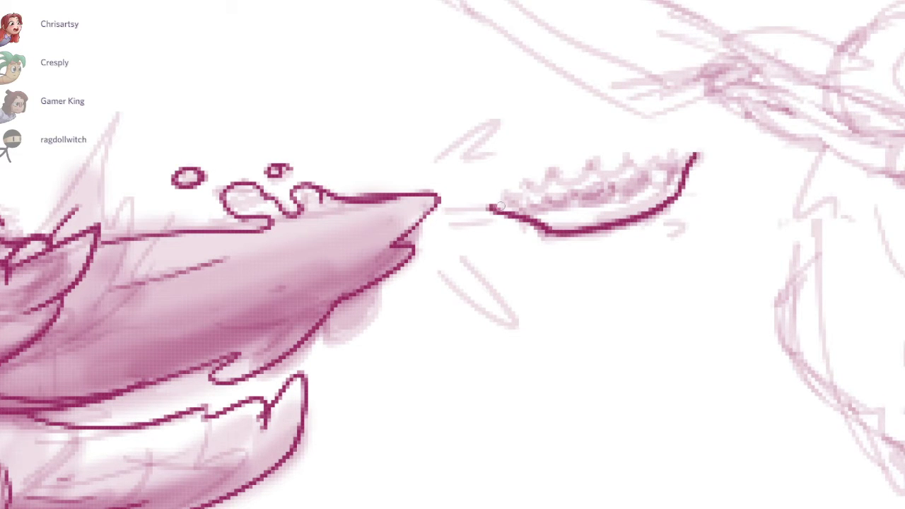
{"action": "left_click_drag", "start_coordinate": [592, 166], "coordinate": [693, 150]}
{"action": "left_click_drag", "start_coordinate": [520, 205], "coordinate": [632, 177]}
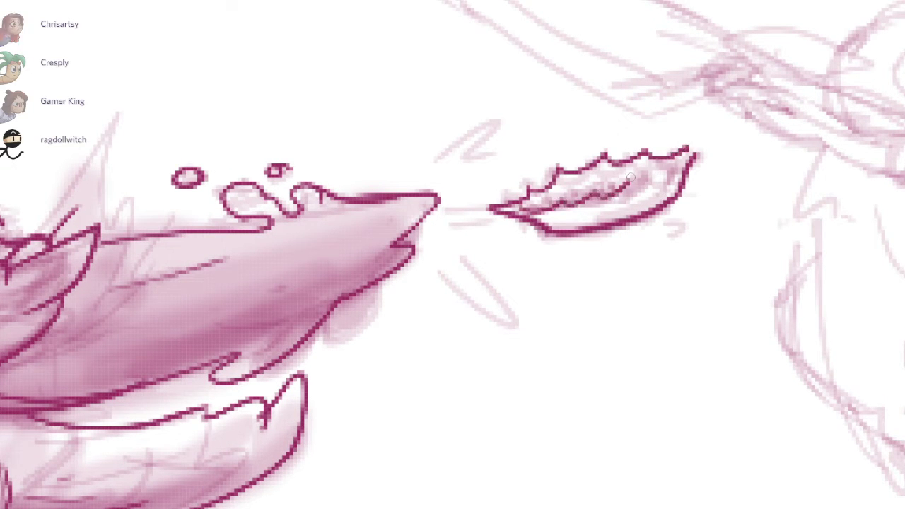
Step: Fill the flung object's narrow opening with dark ink and carve its lower edge into small scallops
{"action": "left_click_drag", "start_coordinate": [557, 201], "coordinate": [662, 173]}
{"action": "key", "text": "ctrl+z"}
{"action": "left_click_drag", "start_coordinate": [552, 202], "coordinate": [535, 211]}
{"action": "left_click_drag", "start_coordinate": [610, 184], "coordinate": [600, 197]}
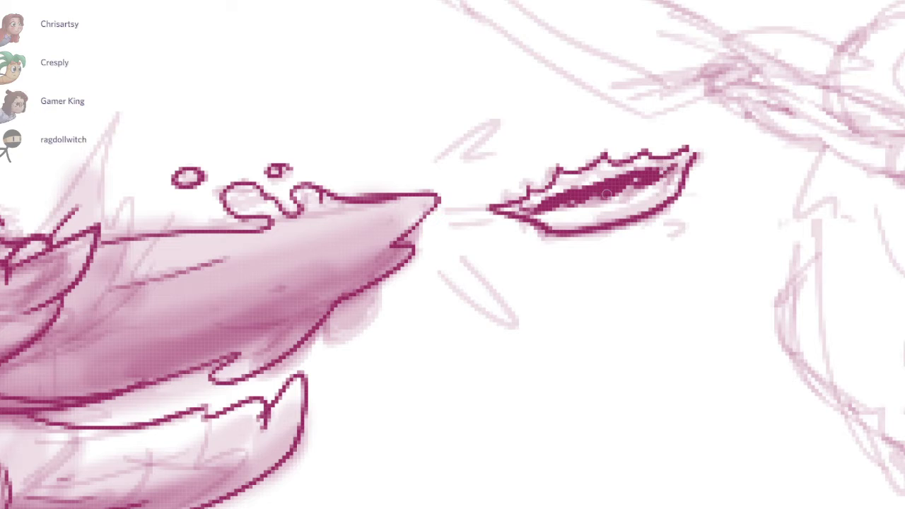
{"action": "key", "text": "e"}
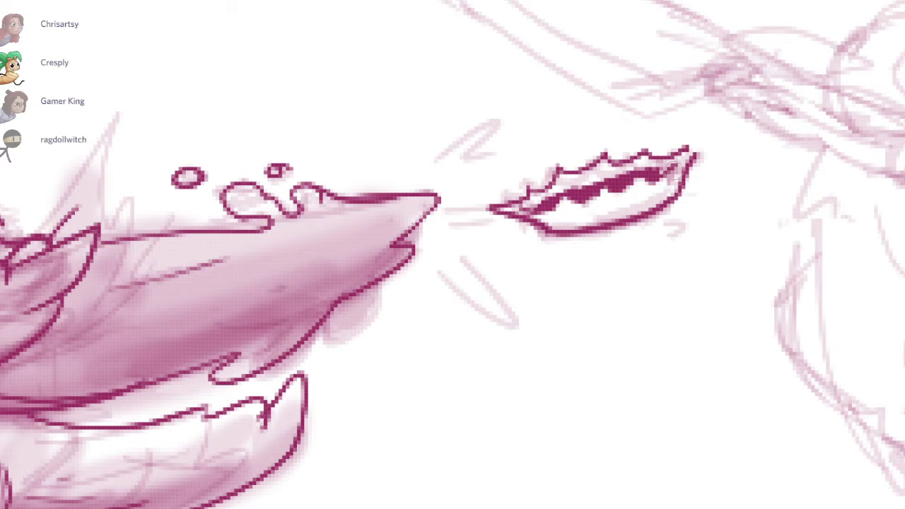
Step: Shade the flung object's underside and the inside of its spiky rim with a larger soft brush
{"action": "key", "text": "bracketright"}
{"action": "mouse_move", "coordinate": [679, 174]}
{"action": "left_mouse_down"}
{"action": "mouse_move", "coordinate": [619, 210]}
{"action": "mouse_move", "coordinate": [666, 178]}
{"action": "mouse_move", "coordinate": [644, 198]}
{"action": "mouse_move", "coordinate": [610, 196]}
{"action": "mouse_move", "coordinate": [645, 168]}
{"action": "mouse_move", "coordinate": [681, 160]}
{"action": "left_mouse_up"}
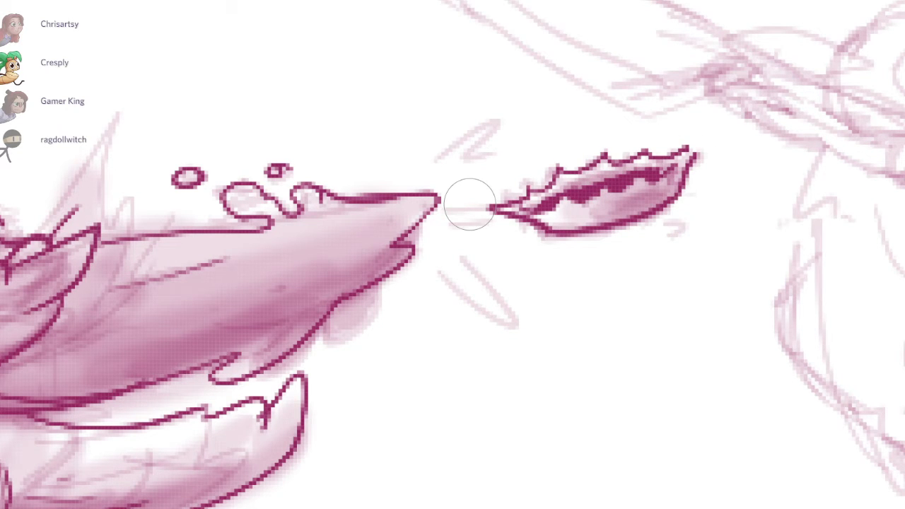
{"action": "mouse_move", "coordinate": [532, 201]}
{"action": "left_mouse_down"}
{"action": "mouse_move", "coordinate": [538, 188]}
{"action": "mouse_move", "coordinate": [581, 178]}
{"action": "mouse_move", "coordinate": [550, 177]}
{"action": "mouse_move", "coordinate": [603, 173]}
{"action": "mouse_move", "coordinate": [578, 205]}
{"action": "mouse_move", "coordinate": [555, 188]}
{"action": "left_mouse_up"}
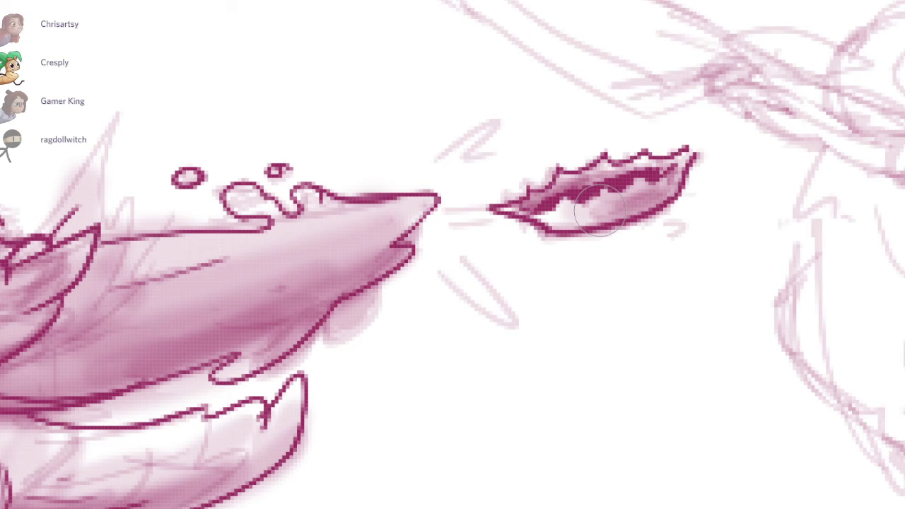
Step: Shade the belly and the lower part of the thigh with soft strokes
{"action": "left_click_drag", "start_coordinate": [545, 250], "coordinate": [460, 255]}
{"action": "left_click_drag", "start_coordinate": [379, 276], "coordinate": [623, 252]}
{"action": "scroll", "coordinate": [470, 205], "scroll_direction": "down", "scroll_amount": 1}
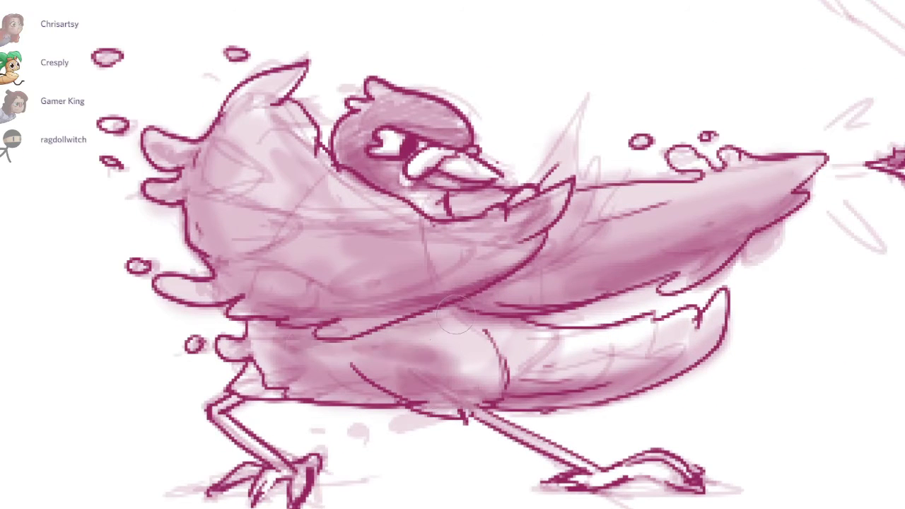
{"action": "key", "text": "ctrl+z"}
{"action": "left_click_drag", "start_coordinate": [284, 343], "coordinate": [378, 396]}
{"action": "left_click_drag", "start_coordinate": [297, 387], "coordinate": [440, 404]}
Step: Add soft shading to both feet, the tail and the feathered edge above the rear leg
{"action": "left_click_drag", "start_coordinate": [504, 429], "coordinate": [563, 467]}
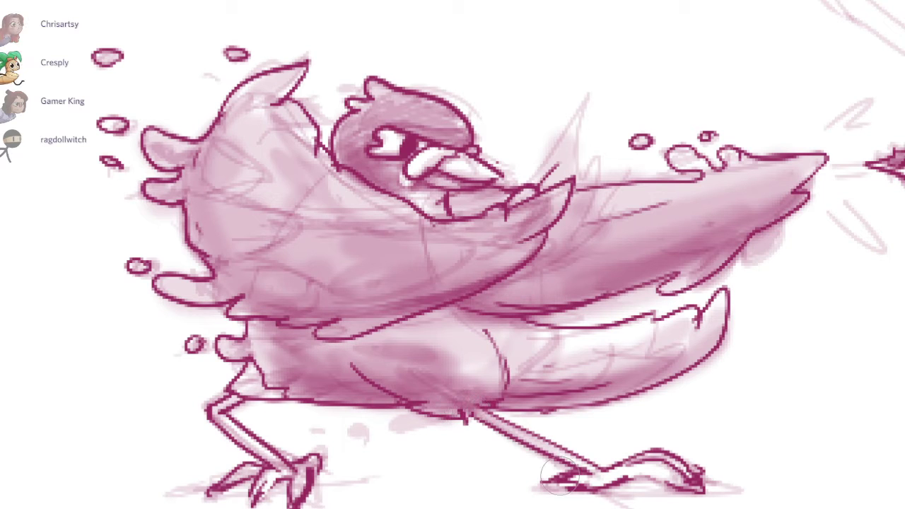
{"action": "key", "text": "ctrl+z"}
{"action": "left_click_drag", "start_coordinate": [507, 398], "coordinate": [490, 361]}
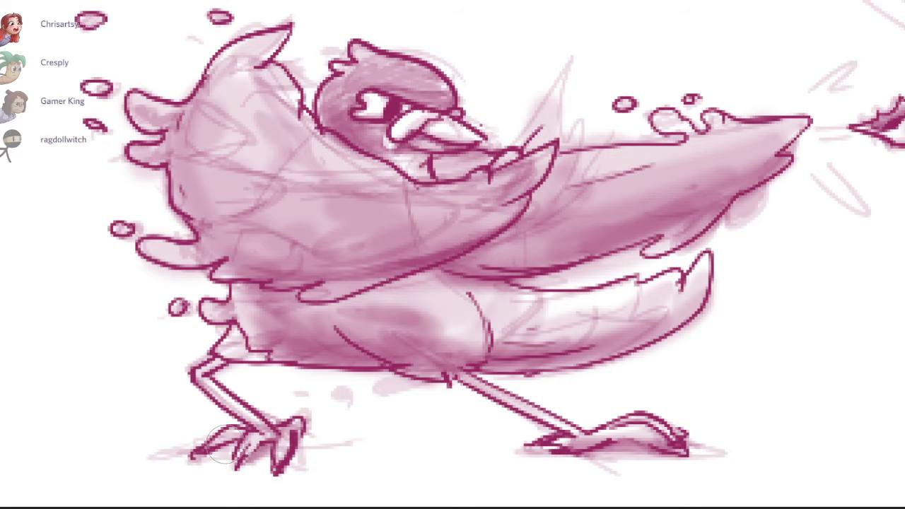
{"action": "left_click_drag", "start_coordinate": [454, 258], "coordinate": [392, 275]}
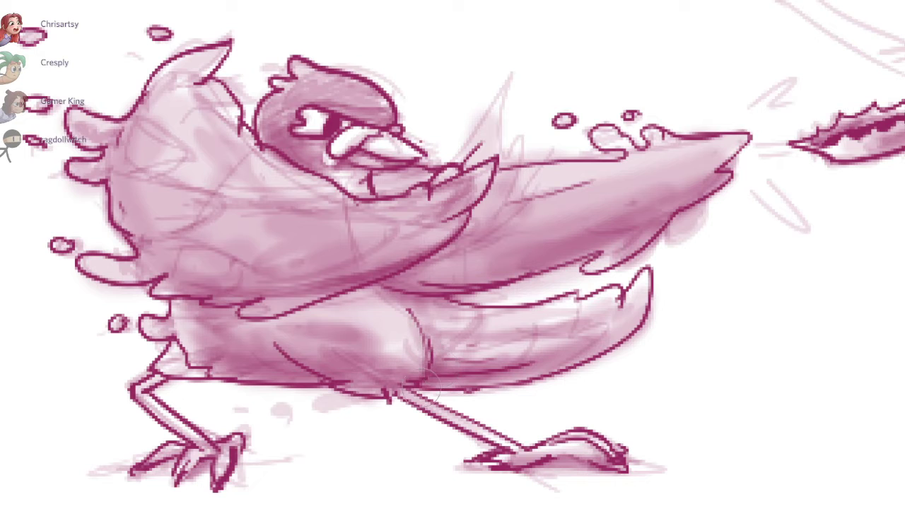
{"action": "left_click_drag", "start_coordinate": [173, 363], "coordinate": [196, 371]}
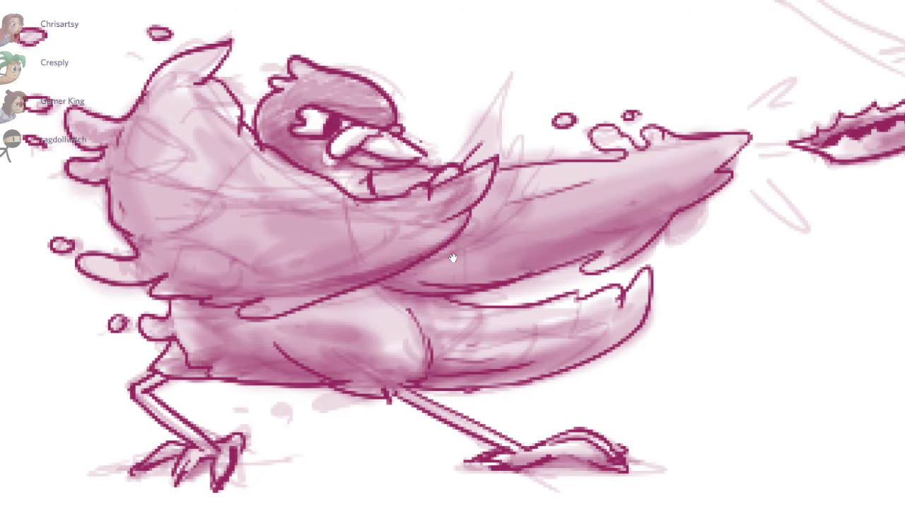
Step: Paint white glossy highlights along the crown and the back of the bird's head
{"action": "left_click_drag", "start_coordinate": [163, 296], "coordinate": [225, 370]}
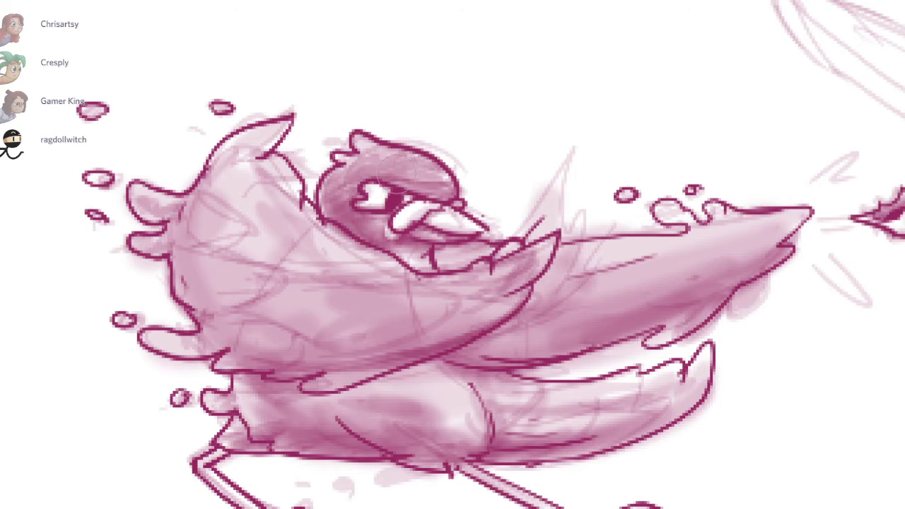
{"action": "left_click_drag", "start_coordinate": [367, 147], "coordinate": [422, 153]}
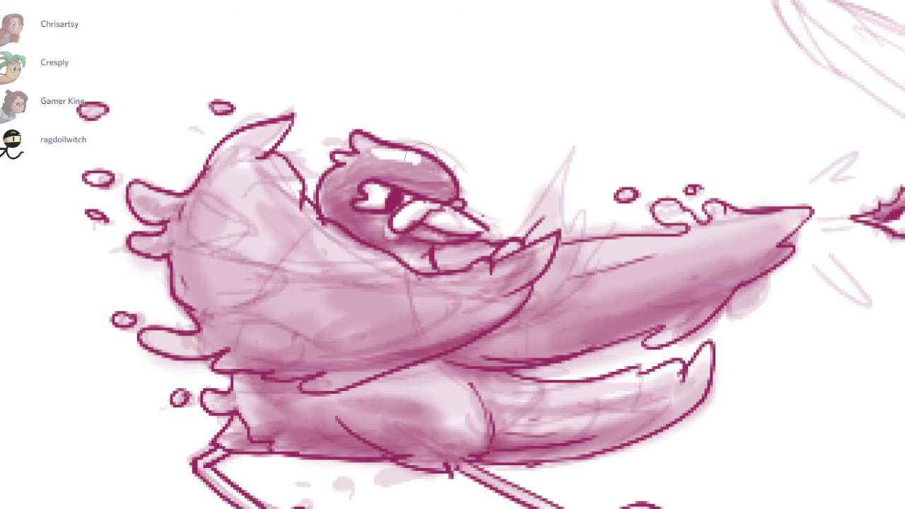
{"action": "left_click_drag", "start_coordinate": [338, 176], "coordinate": [332, 199]}
{"action": "left_click", "coordinate": [335, 208]}
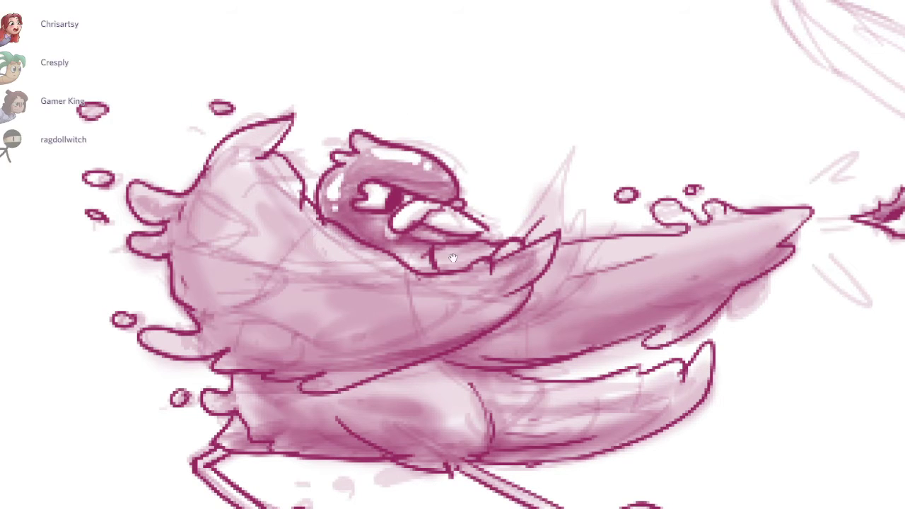
Step: Darken the folded wing, the outstretched wing and their splash shapes with an even soft tone
{"action": "left_click_drag", "start_coordinate": [454, 258], "coordinate": [505, 255]}
{"action": "mouse_move", "coordinate": [302, 160]}
{"action": "left_mouse_down"}
{"action": "mouse_move", "coordinate": [297, 173]}
{"action": "mouse_move", "coordinate": [339, 219]}
{"action": "mouse_move", "coordinate": [373, 228]}
{"action": "mouse_move", "coordinate": [403, 283]}
{"action": "mouse_move", "coordinate": [385, 255]}
{"action": "mouse_move", "coordinate": [188, 208]}
{"action": "mouse_move", "coordinate": [212, 209]}
{"action": "mouse_move", "coordinate": [198, 191]}
{"action": "mouse_move", "coordinate": [185, 240]}
{"action": "mouse_move", "coordinate": [208, 246]}
{"action": "mouse_move", "coordinate": [242, 291]}
{"action": "mouse_move", "coordinate": [210, 341]}
{"action": "mouse_move", "coordinate": [240, 341]}
{"action": "mouse_move", "coordinate": [201, 345]}
{"action": "mouse_move", "coordinate": [297, 357]}
{"action": "mouse_move", "coordinate": [329, 328]}
{"action": "mouse_move", "coordinate": [297, 297]}
{"action": "mouse_move", "coordinate": [276, 254]}
{"action": "mouse_move", "coordinate": [283, 219]}
{"action": "mouse_move", "coordinate": [261, 189]}
{"action": "mouse_move", "coordinate": [311, 145]}
{"action": "mouse_move", "coordinate": [329, 153]}
{"action": "mouse_move", "coordinate": [346, 188]}
{"action": "mouse_move", "coordinate": [488, 332]}
{"action": "mouse_move", "coordinate": [556, 287]}
{"action": "mouse_move", "coordinate": [496, 252]}
{"action": "mouse_move", "coordinate": [467, 253]}
{"action": "mouse_move", "coordinate": [484, 262]}
{"action": "mouse_move", "coordinate": [735, 248]}
{"action": "mouse_move", "coordinate": [771, 283]}
{"action": "mouse_move", "coordinate": [765, 304]}
{"action": "mouse_move", "coordinate": [728, 325]}
{"action": "mouse_move", "coordinate": [721, 211]}
{"action": "mouse_move", "coordinate": [777, 208]}
{"action": "mouse_move", "coordinate": [725, 209]}
{"action": "left_mouse_up"}
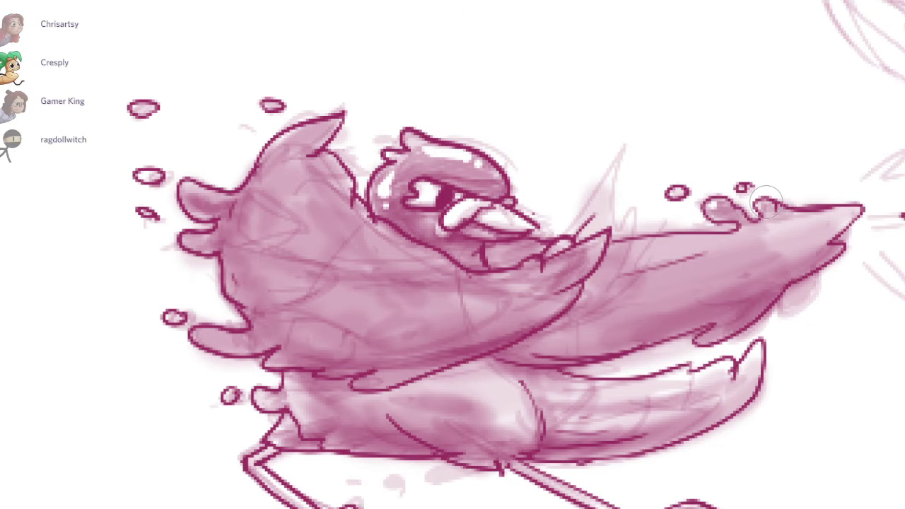
Step: Paint white highlights along the outstretched wing's upper edge and on its hanging rounded feather
{"action": "left_click_drag", "start_coordinate": [616, 248], "coordinate": [699, 244]}
{"action": "key", "text": "ctrl+z"}
{"action": "left_click_drag", "start_coordinate": [614, 249], "coordinate": [691, 244]}
{"action": "left_click", "coordinate": [704, 241]}
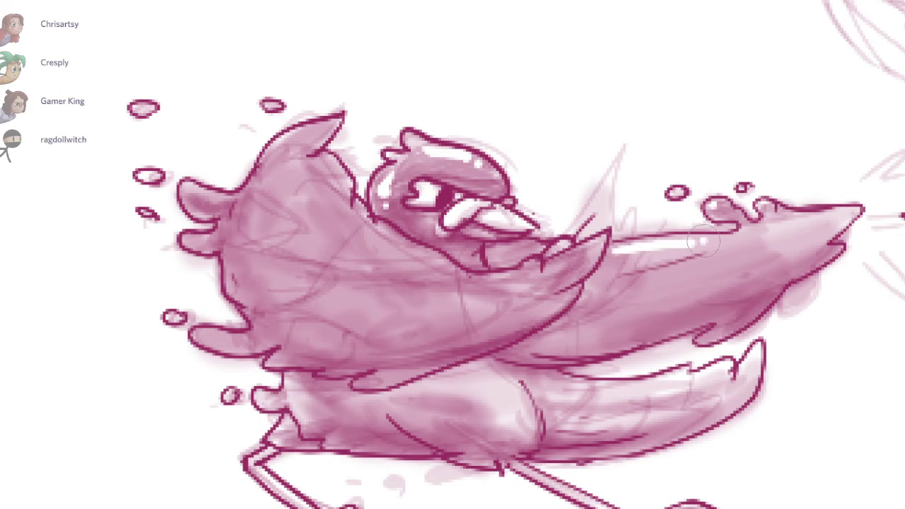
{"action": "left_click_drag", "start_coordinate": [704, 339], "coordinate": [752, 296]}
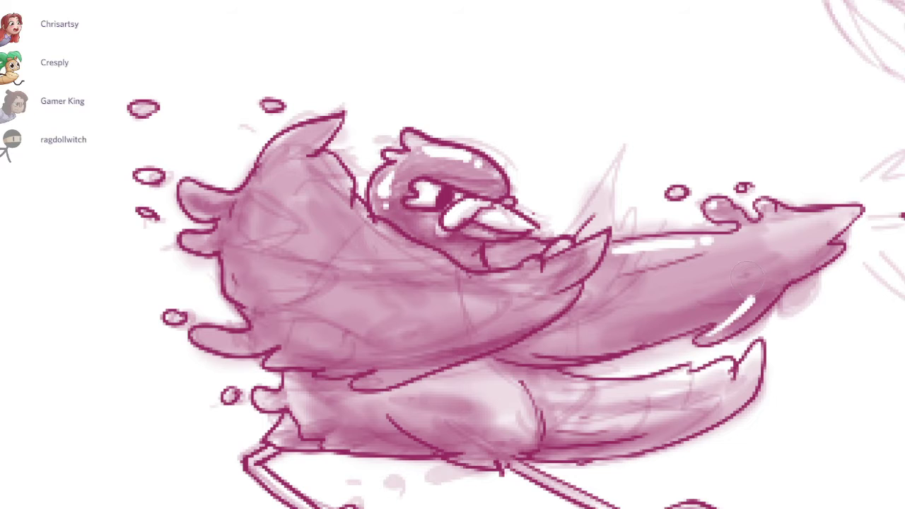
Step: Paint white highlights on the raised shoulder tip and down the outer edge of the folded wing
{"action": "left_click_drag", "start_coordinate": [333, 149], "coordinate": [400, 168]}
{"action": "left_click_drag", "start_coordinate": [330, 185], "coordinate": [357, 161]}
{"action": "left_click", "coordinate": [366, 157]}
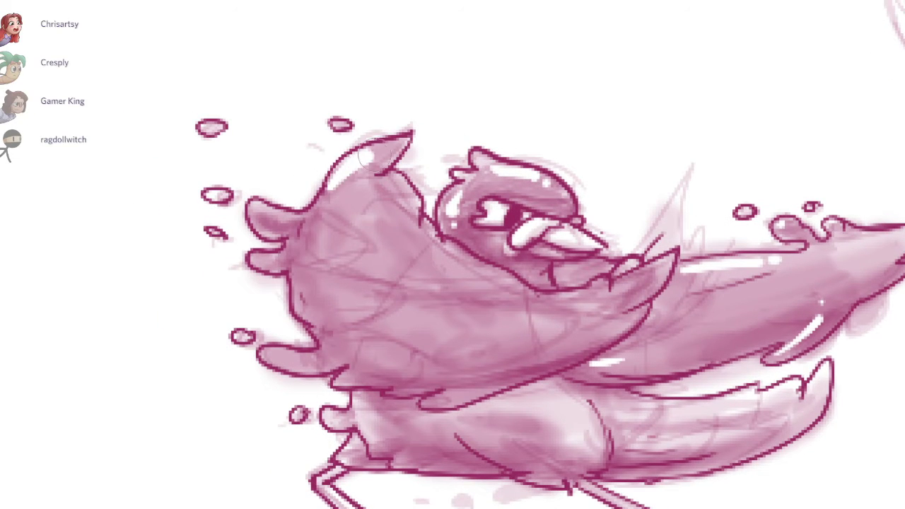
{"action": "left_click_drag", "start_coordinate": [331, 188], "coordinate": [380, 160]}
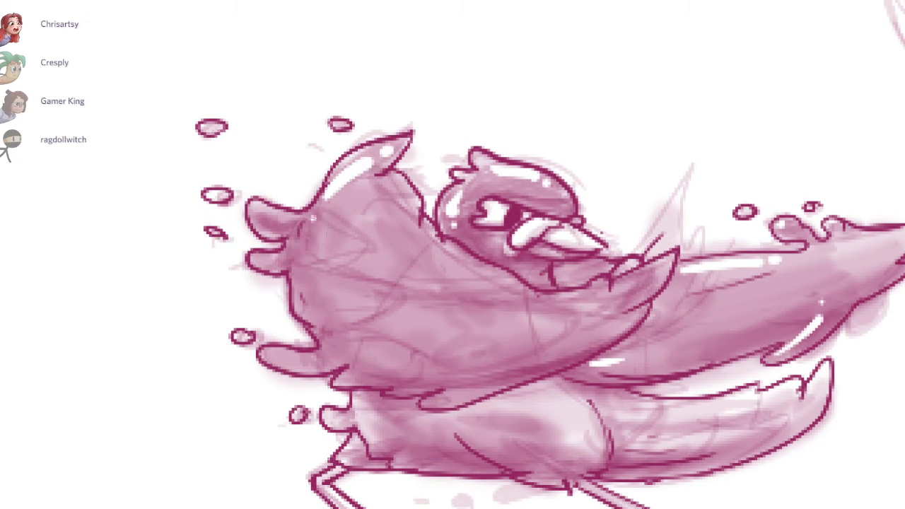
{"action": "left_click_drag", "start_coordinate": [312, 220], "coordinate": [297, 264]}
Step: Paint white highlights along the folded wing's upper edge below the head and on its rounded lower feather
{"action": "mouse_move", "coordinate": [453, 258]}
{"action": "left_mouse_down"}
{"action": "mouse_move", "coordinate": [432, 229]}
{"action": "mouse_move", "coordinate": [493, 260]}
{"action": "left_mouse_up"}
{"action": "key", "text": "ctrl+z"}
{"action": "left_click_drag", "start_coordinate": [426, 229], "coordinate": [495, 260]}
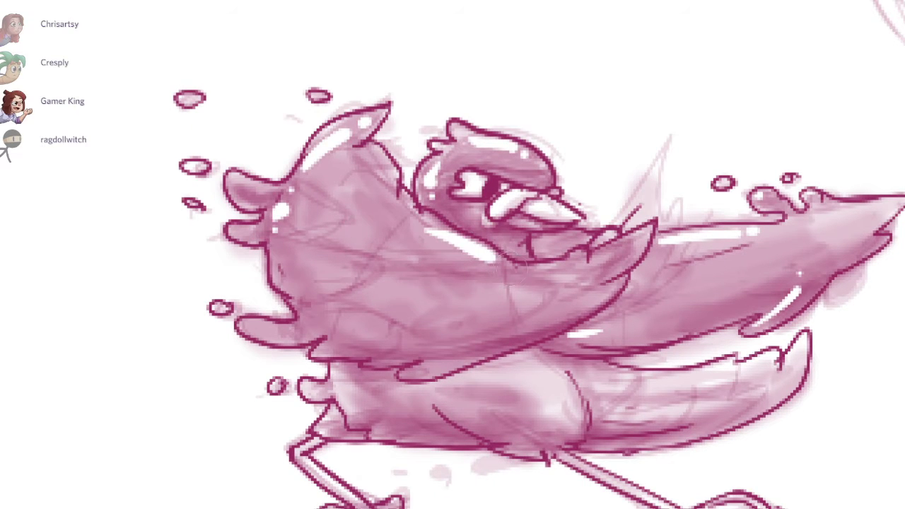
{"action": "left_click", "coordinate": [514, 271]}
{"action": "left_click", "coordinate": [552, 268]}
{"action": "left_click_drag", "start_coordinate": [419, 367], "coordinate": [446, 361]}
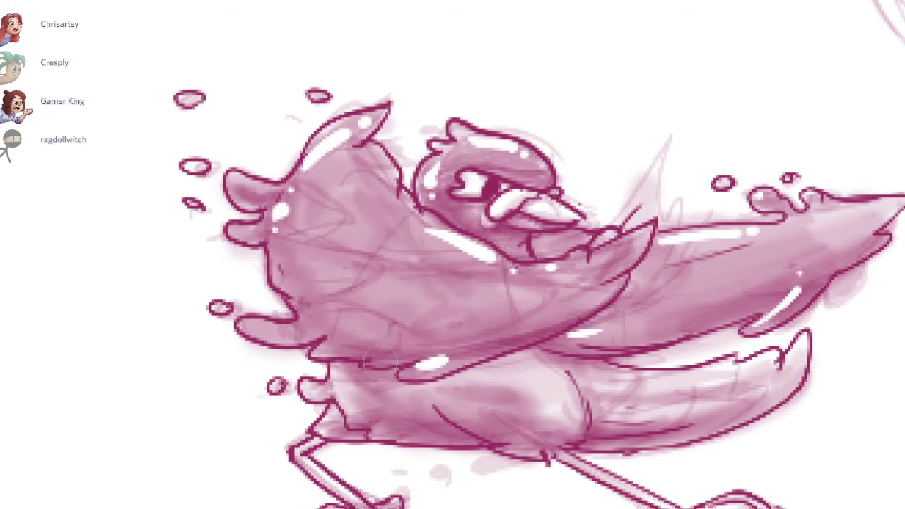
Step: Tone the flying droplets and paint white highlights on the splash shapes behind the folded wing
{"action": "left_click_drag", "start_coordinate": [358, 306], "coordinate": [416, 346]}
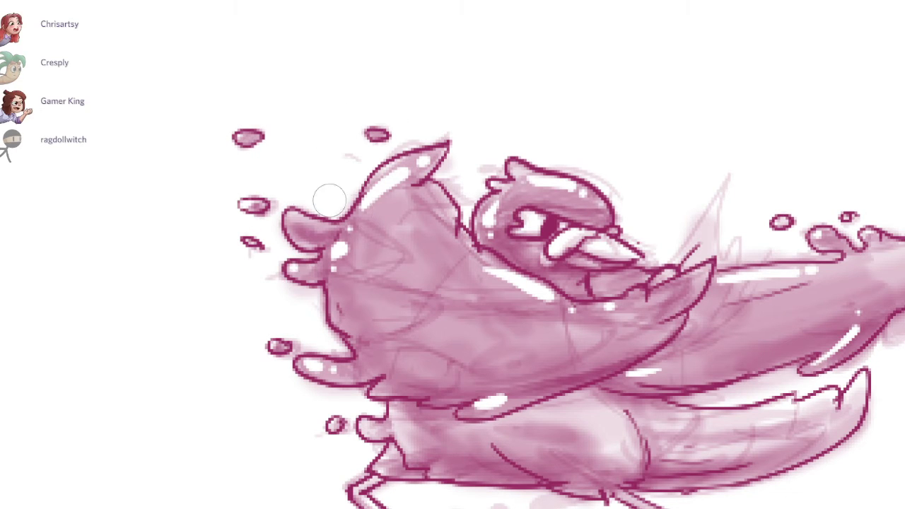
{"action": "left_click_drag", "start_coordinate": [294, 218], "coordinate": [300, 223]}
Step: Paint white highlights along the lower curve of the lunging bird's thigh and down the rear edge of its body
{"action": "left_click_drag", "start_coordinate": [492, 371], "coordinate": [453, 259]}
{"action": "left_click", "coordinate": [467, 321]}
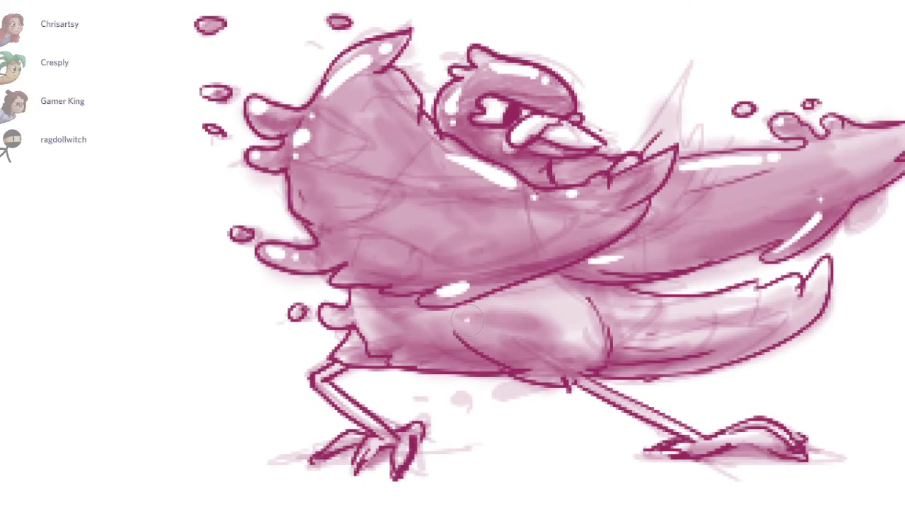
{"action": "key", "text": "ctrl+z"}
{"action": "mouse_move", "coordinate": [467, 320]}
{"action": "left_mouse_down"}
{"action": "mouse_move", "coordinate": [494, 348]}
{"action": "mouse_move", "coordinate": [566, 344]}
{"action": "left_mouse_up"}
{"action": "left_click", "coordinate": [507, 355]}
{"action": "left_click_drag", "start_coordinate": [361, 290], "coordinate": [366, 317]}
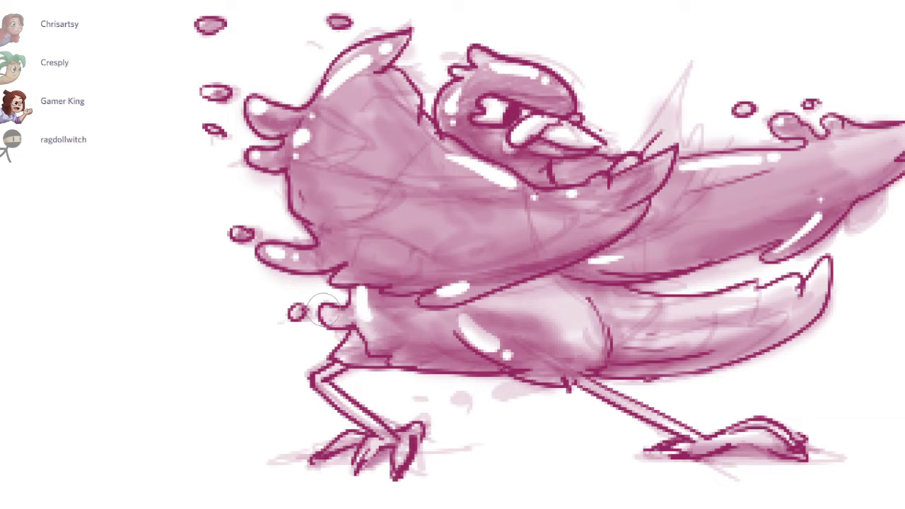
Step: Paint a white highlight along the tail's upper edge and touch up the tones on the legs and bent foot
{"action": "left_click_drag", "start_coordinate": [453, 258], "coordinate": [432, 217]}
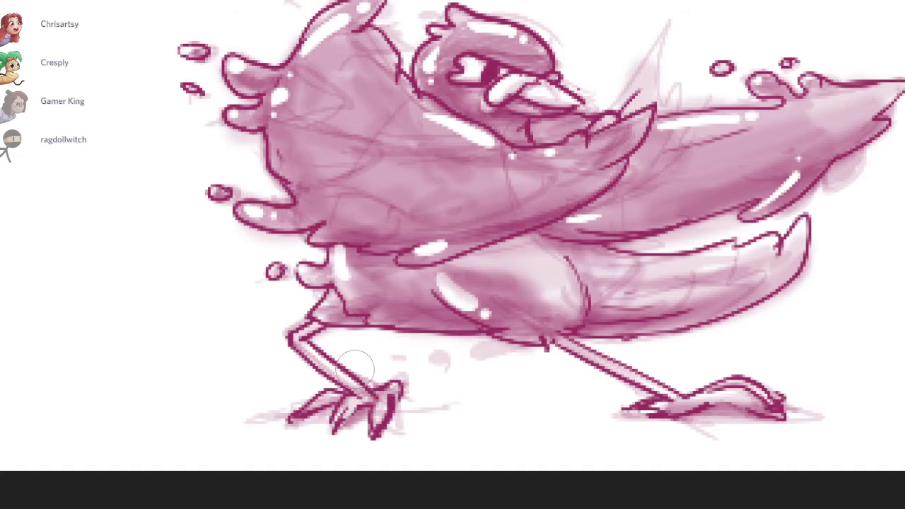
{"action": "mouse_move", "coordinate": [615, 289]}
{"action": "left_mouse_down"}
{"action": "mouse_move", "coordinate": [742, 279]}
{"action": "mouse_move", "coordinate": [598, 269]}
{"action": "mouse_move", "coordinate": [770, 252]}
{"action": "mouse_move", "coordinate": [804, 218]}
{"action": "mouse_move", "coordinate": [733, 281]}
{"action": "mouse_move", "coordinate": [610, 265]}
{"action": "mouse_move", "coordinate": [721, 253]}
{"action": "left_mouse_up"}
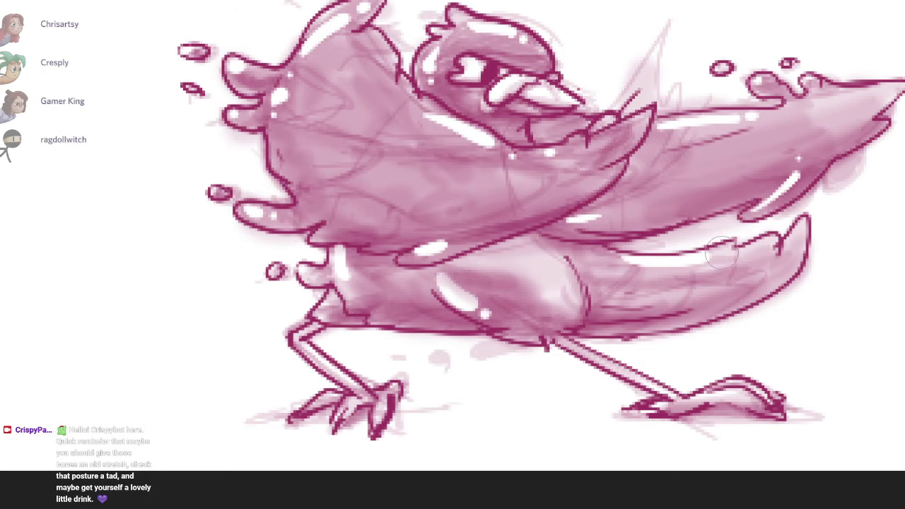
{"action": "left_click_drag", "start_coordinate": [454, 258], "coordinate": [435, 227]}
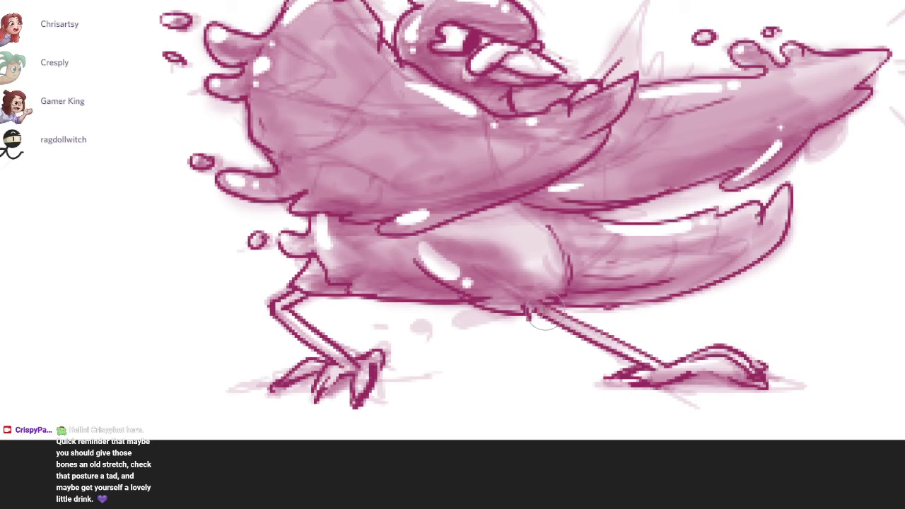
{"action": "mouse_move", "coordinate": [540, 314]}
{"action": "left_mouse_down"}
{"action": "mouse_move", "coordinate": [632, 341]}
{"action": "mouse_move", "coordinate": [567, 328]}
{"action": "left_mouse_up"}
{"action": "left_click_drag", "start_coordinate": [306, 292], "coordinate": [294, 293]}
{"action": "mouse_move", "coordinate": [341, 393]}
{"action": "left_mouse_down"}
{"action": "mouse_move", "coordinate": [340, 378]}
{"action": "mouse_move", "coordinate": [315, 369]}
{"action": "left_mouse_up"}
Step: Erase the stray sketch marks beneath the lunging bird's belly and around its bent foot
{"action": "key", "text": "e"}
{"action": "left_click_drag", "start_coordinate": [430, 322], "coordinate": [476, 331]}
{"action": "key", "text": "ctrl+z"}
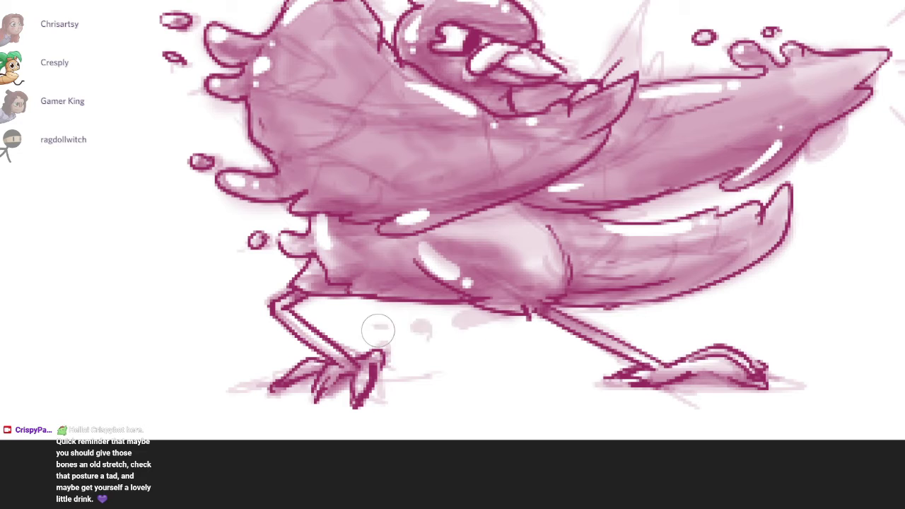
{"action": "left_click_drag", "start_coordinate": [378, 327], "coordinate": [495, 335]}
{"action": "left_click_drag", "start_coordinate": [293, 356], "coordinate": [244, 387]}
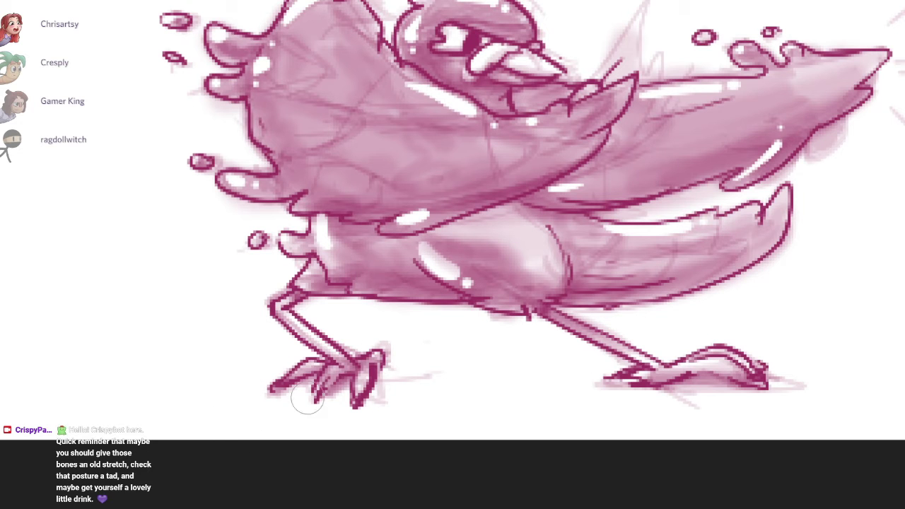
Step: Ink zigzag motion marks and short dashes between the outstretched wing tip and the flung spiky object
{"action": "scroll", "coordinate": [453, 259], "scroll_direction": "down", "scroll_amount": 5}
{"action": "scroll", "coordinate": [453, 258], "scroll_direction": "up", "scroll_amount": 3}
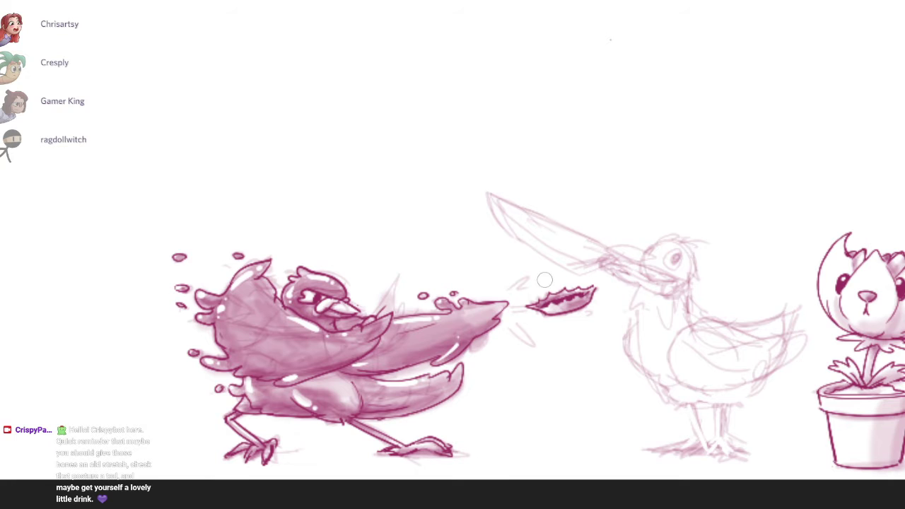
{"action": "scroll", "coordinate": [548, 278], "scroll_direction": "up", "scroll_amount": 1}
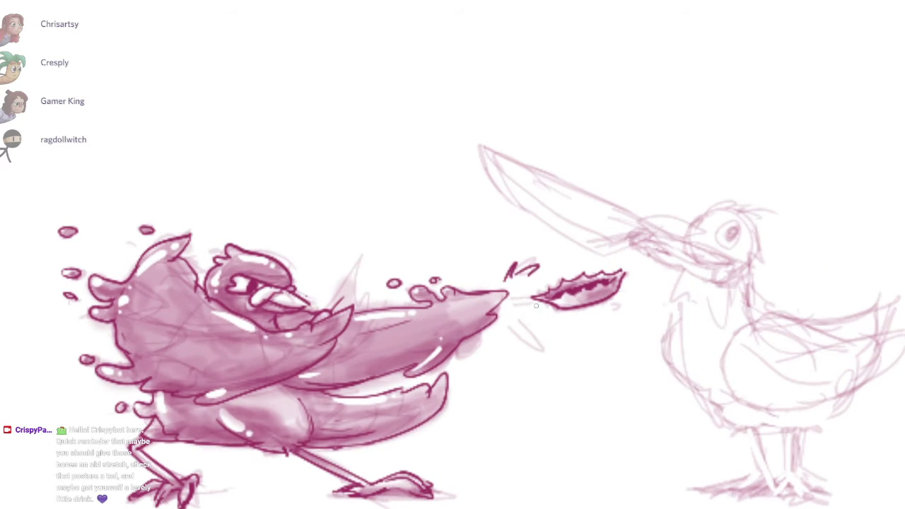
{"action": "left_click_drag", "start_coordinate": [511, 325], "coordinate": [535, 330]}
{"action": "left_click_drag", "start_coordinate": [513, 300], "coordinate": [522, 296]}
{"action": "mouse_move", "coordinate": [514, 305]}
{"action": "left_mouse_down"}
{"action": "mouse_move", "coordinate": [530, 303]}
{"action": "mouse_move", "coordinate": [452, 258]}
{"action": "left_mouse_up"}
Step: Ink small jagged drips beneath the lunging bird's thigh and add white highlights to them
{"action": "scroll", "coordinate": [654, 290], "scroll_direction": "down", "scroll_amount": 2}
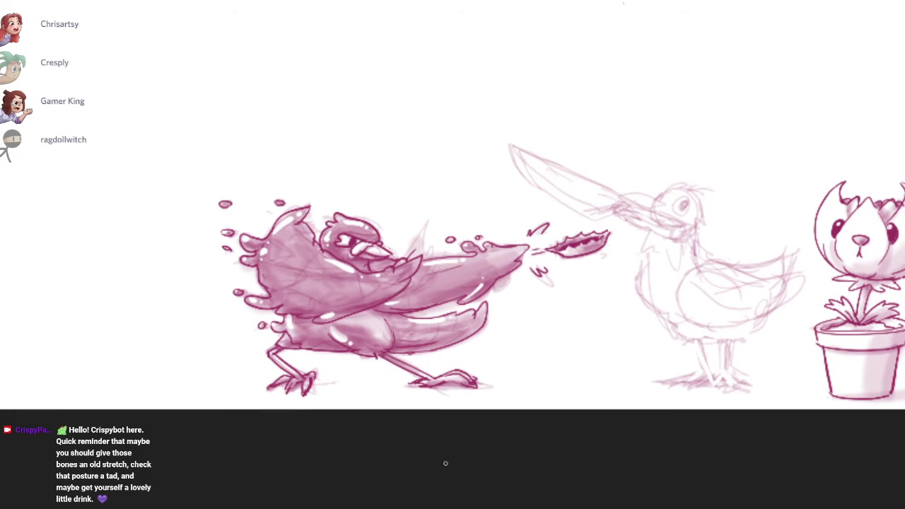
{"action": "scroll", "coordinate": [453, 227], "scroll_direction": "down", "scroll_amount": 6}
{"action": "left_click_drag", "start_coordinate": [653, 230], "coordinate": [819, 322]}
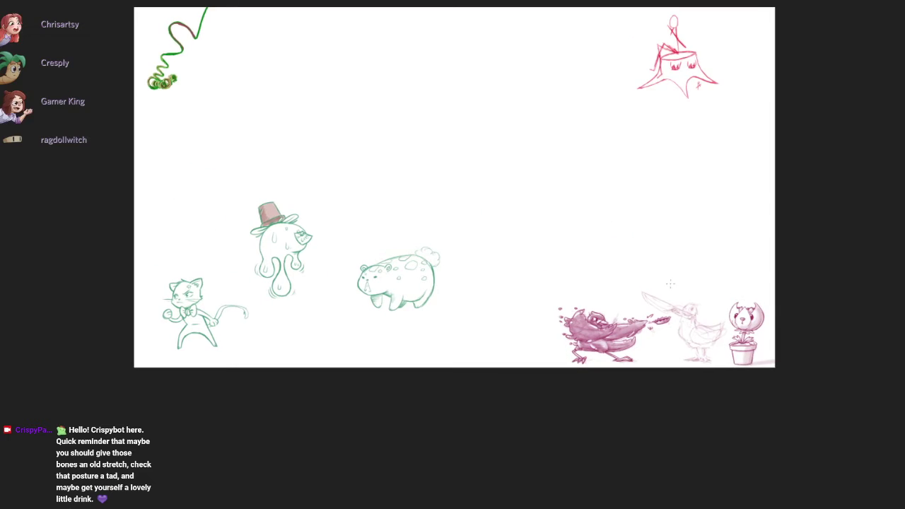
{"action": "scroll", "coordinate": [671, 284], "scroll_direction": "up", "scroll_amount": 2}
{"action": "left_click_drag", "start_coordinate": [646, 262], "coordinate": [622, 333]}
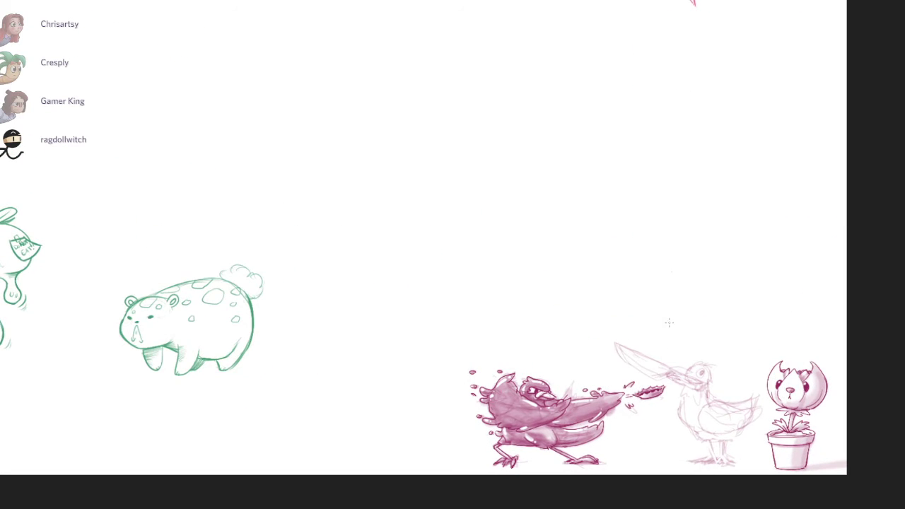
{"action": "left_click_drag", "start_coordinate": [694, 303], "coordinate": [631, 282]}
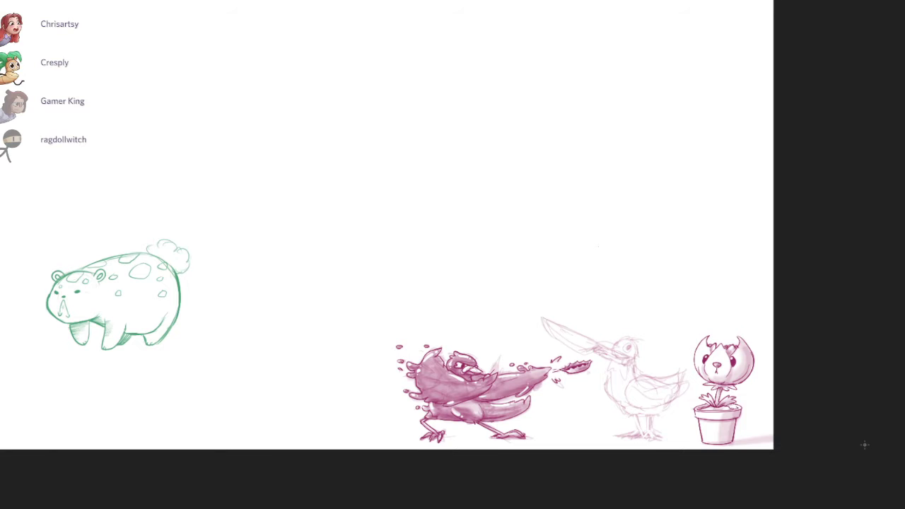
{"action": "left_click_drag", "start_coordinate": [461, 437], "coordinate": [524, 434]}
{"action": "scroll", "coordinate": [495, 396], "scroll_direction": "up", "scroll_amount": 2}
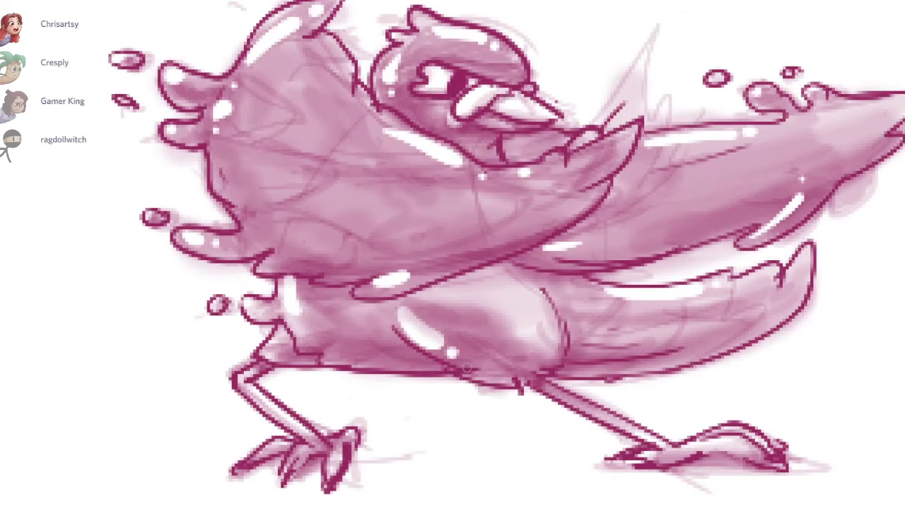
{"action": "left_click_drag", "start_coordinate": [493, 407], "coordinate": [541, 371]}
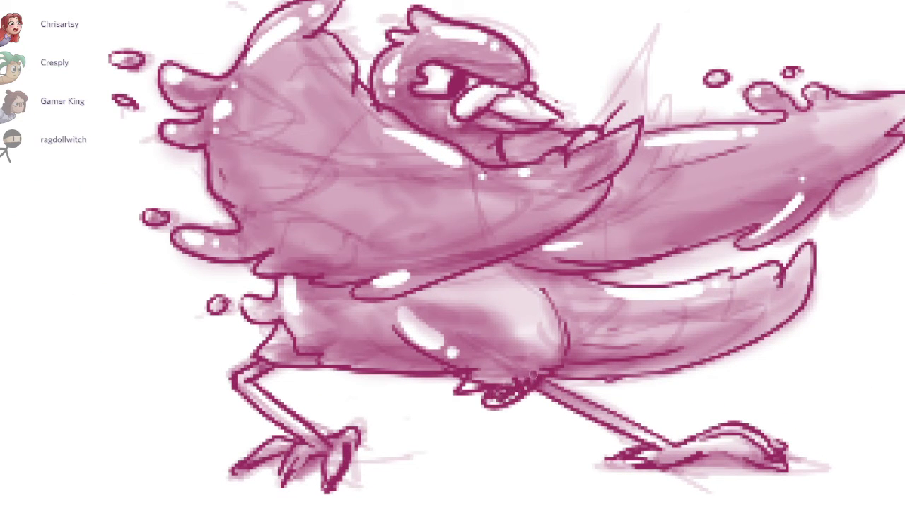
{"action": "mouse_move", "coordinate": [495, 393]}
{"action": "left_mouse_down"}
{"action": "mouse_move", "coordinate": [506, 388]}
{"action": "mouse_move", "coordinate": [365, 471]}
{"action": "left_mouse_up"}
{"action": "left_click_drag", "start_coordinate": [541, 362], "coordinate": [745, 287]}
{"action": "left_click_drag", "start_coordinate": [566, 352], "coordinate": [579, 346]}
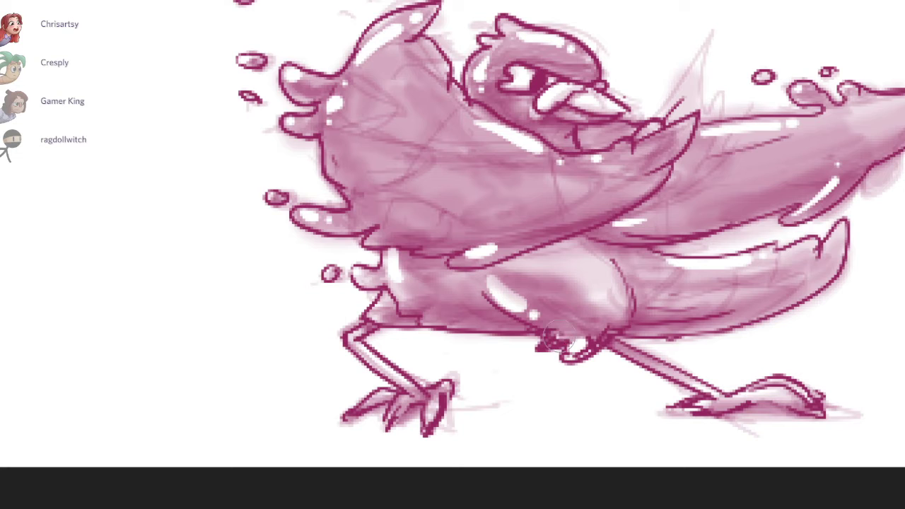
Step: Ink the knife-billed duck's short upper bill and the curved band where it meets the face
{"action": "scroll", "coordinate": [866, 445], "scroll_direction": "down", "scroll_amount": 5}
{"action": "scroll", "coordinate": [866, 446], "scroll_direction": "up", "scroll_amount": 5}
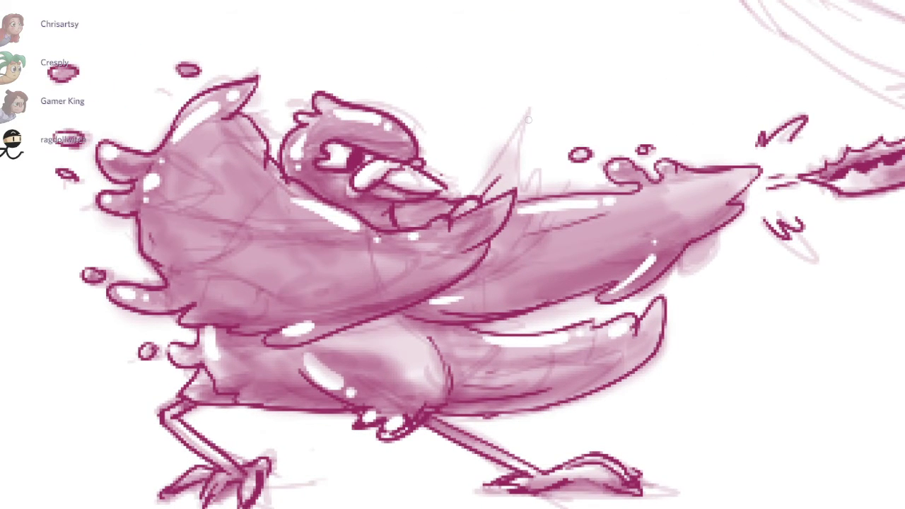
{"action": "scroll", "coordinate": [866, 446], "scroll_direction": "down", "scroll_amount": 5}
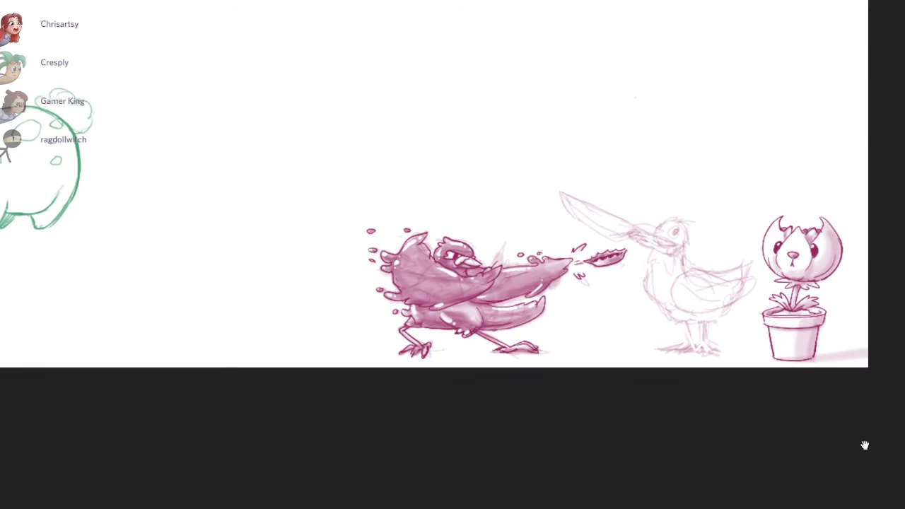
{"action": "scroll", "coordinate": [865, 446], "scroll_direction": "up", "scroll_amount": 6}
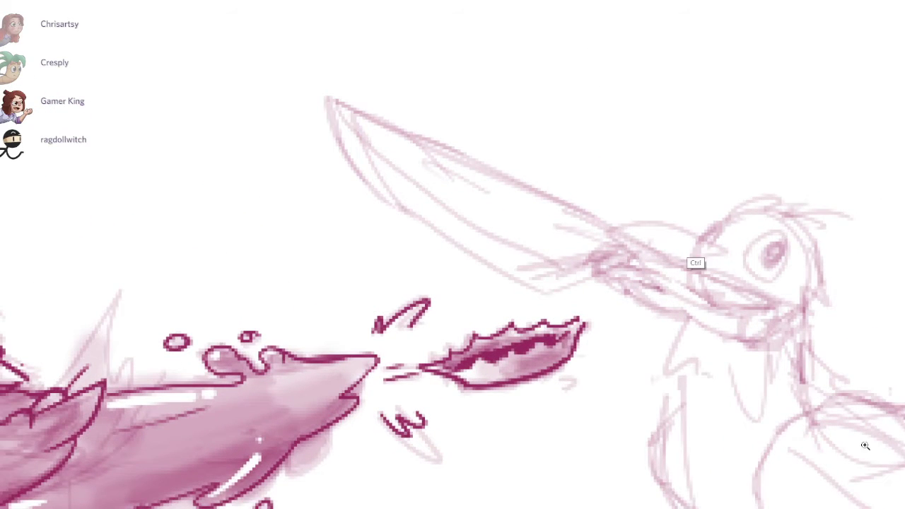
{"action": "scroll", "coordinate": [715, 247], "scroll_direction": "up", "scroll_amount": 1}
{"action": "mouse_move", "coordinate": [717, 246]}
{"action": "left_mouse_down"}
{"action": "mouse_move", "coordinate": [600, 219]}
{"action": "mouse_move", "coordinate": [703, 281]}
{"action": "left_mouse_up"}
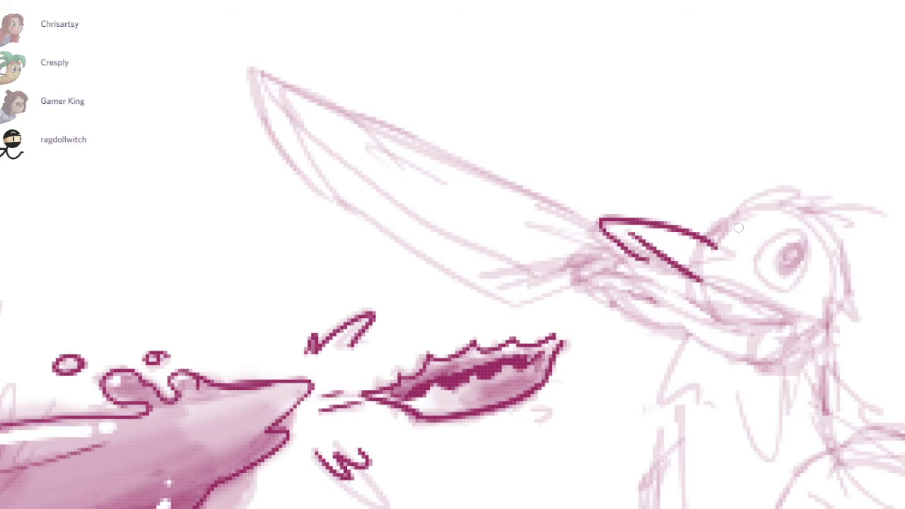
{"action": "key", "text": "ctrl+z"}
{"action": "left_click_drag", "start_coordinate": [606, 227], "coordinate": [710, 276]}
{"action": "left_click_drag", "start_coordinate": [865, 445], "coordinate": [846, 488]}
{"action": "key", "text": "ctrl+z"}
{"action": "mouse_move", "coordinate": [585, 269]}
{"action": "left_mouse_down"}
{"action": "mouse_move", "coordinate": [688, 324]}
{"action": "mouse_move", "coordinate": [613, 278]}
{"action": "left_mouse_up"}
{"action": "mouse_move", "coordinate": [628, 243]}
{"action": "left_mouse_down"}
{"action": "mouse_move", "coordinate": [641, 287]}
{"action": "mouse_move", "coordinate": [656, 283]}
{"action": "left_mouse_up"}
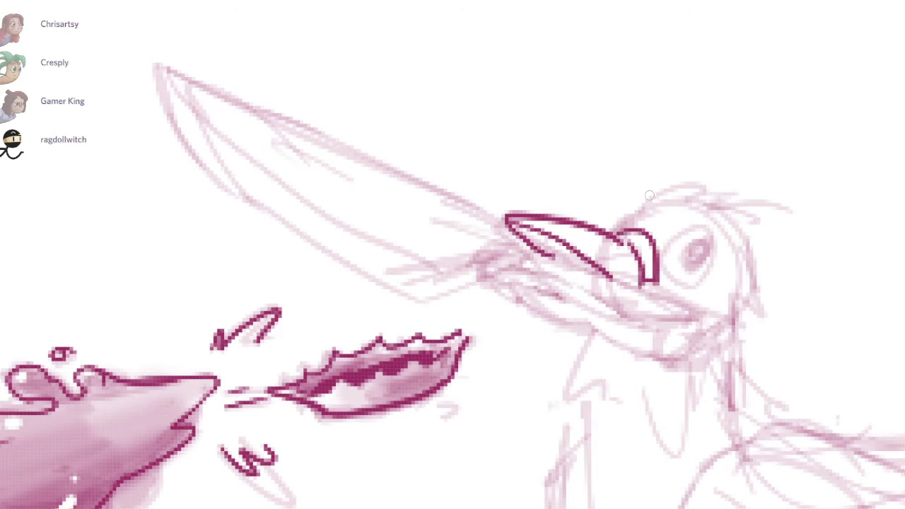
Step: Ink the duck's large eye outline and fill in its dark oval pupil
{"action": "left_click_drag", "start_coordinate": [711, 224], "coordinate": [699, 286]}
{"action": "key", "text": "ctrl+z"}
{"action": "left_click_drag", "start_coordinate": [661, 243], "coordinate": [708, 280]}
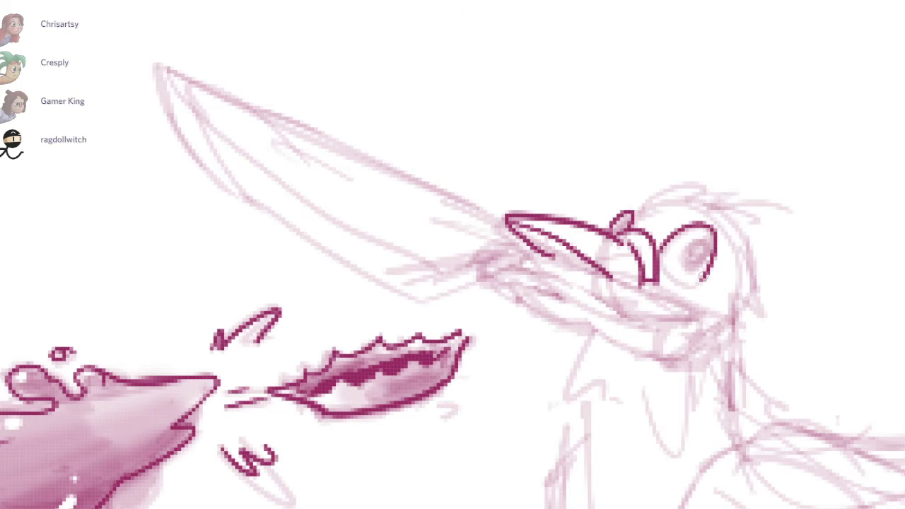
{"action": "scroll", "coordinate": [710, 261], "scroll_direction": "up", "scroll_amount": 1}
{"action": "left_click_drag", "start_coordinate": [653, 256], "coordinate": [707, 284]}
{"action": "mouse_move", "coordinate": [723, 255]}
{"action": "left_mouse_down"}
{"action": "mouse_move", "coordinate": [689, 247]}
{"action": "mouse_move", "coordinate": [700, 255]}
{"action": "left_mouse_up"}
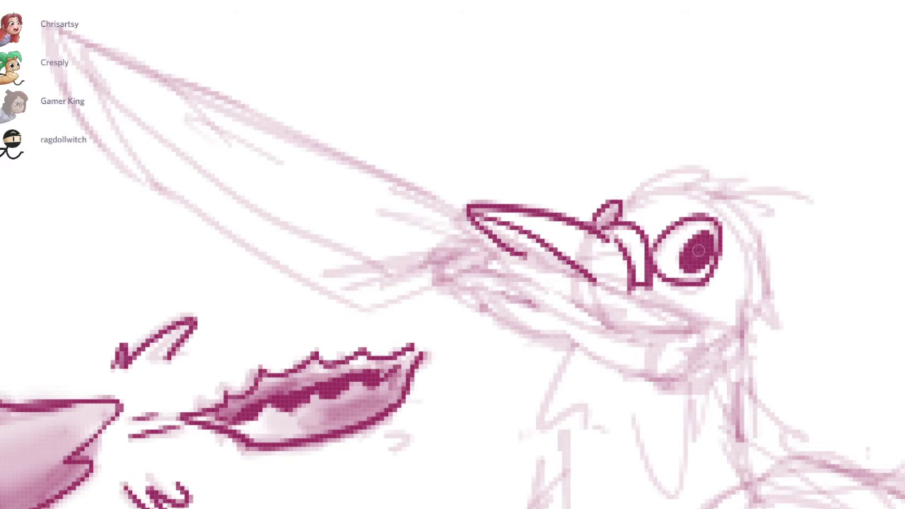
Step: Ink the duck's tufted crown and the back of its head down to the jagged nape feathers
{"action": "left_click_drag", "start_coordinate": [866, 446], "coordinate": [837, 440]}
{"action": "mouse_move", "coordinate": [594, 197]}
{"action": "left_mouse_down"}
{"action": "mouse_move", "coordinate": [713, 196]}
{"action": "mouse_move", "coordinate": [700, 200]}
{"action": "left_mouse_up"}
{"action": "left_click_drag", "start_coordinate": [874, 451], "coordinate": [836, 381]}
{"action": "mouse_move", "coordinate": [663, 144]}
{"action": "left_mouse_down"}
{"action": "mouse_move", "coordinate": [713, 246]}
{"action": "mouse_move", "coordinate": [690, 255]}
{"action": "mouse_move", "coordinate": [675, 304]}
{"action": "left_mouse_up"}
Step: Ink the pointed tip of the duck's lower bill beneath the knife handle
{"action": "scroll", "coordinate": [865, 445], "scroll_direction": "down", "scroll_amount": 3}
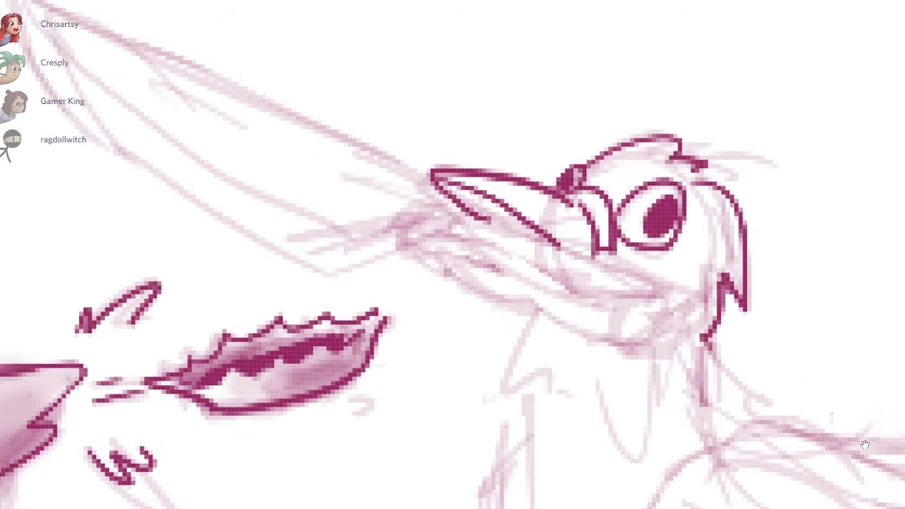
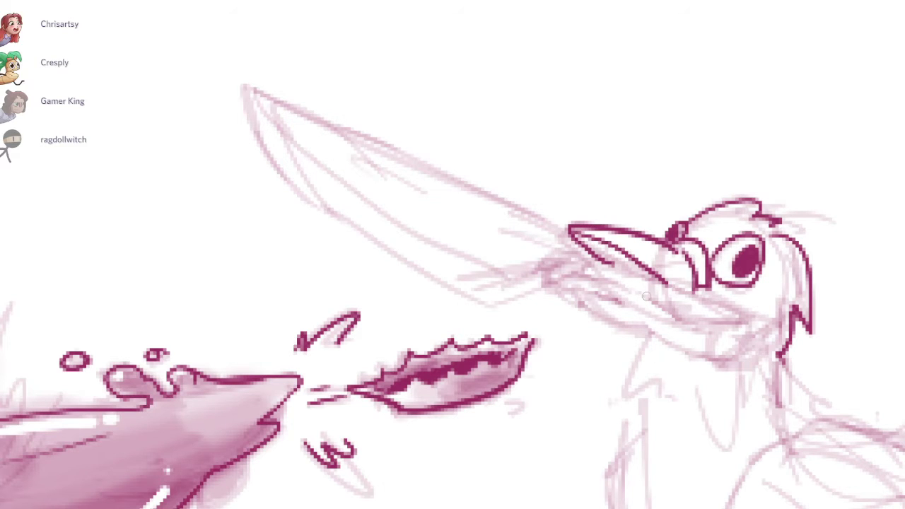
{"action": "mouse_move", "coordinate": [650, 297]}
{"action": "left_mouse_down"}
{"action": "mouse_move", "coordinate": [571, 311]}
{"action": "mouse_move", "coordinate": [654, 305]}
{"action": "left_mouse_up"}
{"action": "left_click_drag", "start_coordinate": [577, 317], "coordinate": [671, 322]}
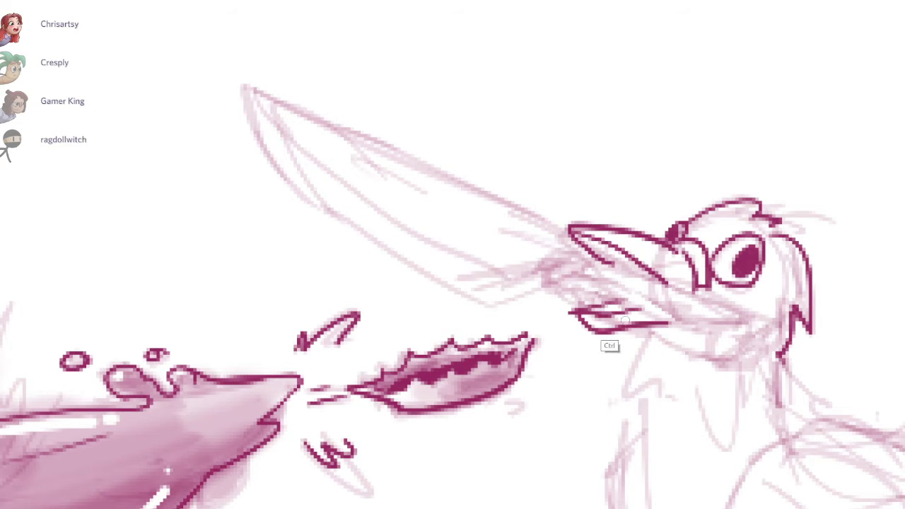
{"action": "key", "text": "ctrl+z"}
{"action": "left_click_drag", "start_coordinate": [577, 313], "coordinate": [658, 334]}
Step: Ink the duck's long mouth line, the cheek curve and the lines of the lower bill
{"action": "mouse_move", "coordinate": [834, 357]}
{"action": "left_mouse_down"}
{"action": "mouse_move", "coordinate": [791, 298]}
{"action": "mouse_move", "coordinate": [641, 294]}
{"action": "mouse_move", "coordinate": [633, 195]}
{"action": "left_mouse_up"}
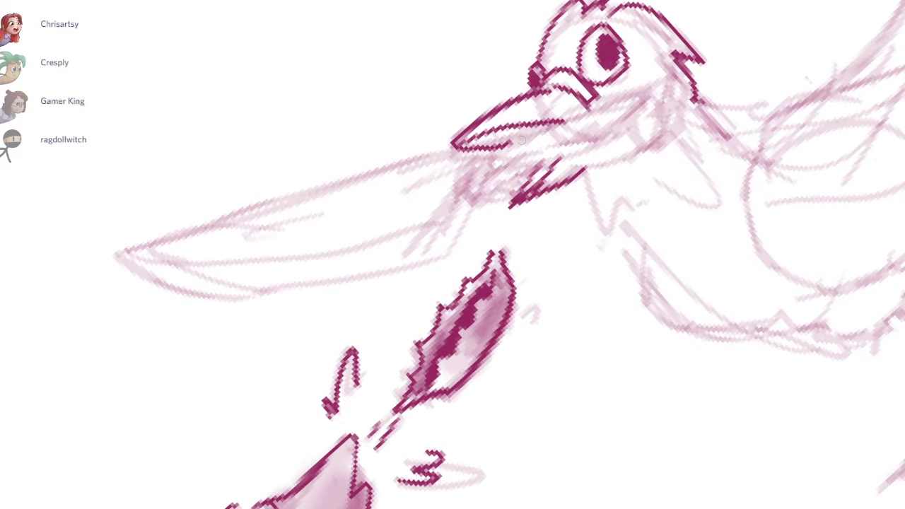
{"action": "mouse_move", "coordinate": [506, 130]}
{"action": "left_mouse_down"}
{"action": "mouse_move", "coordinate": [689, 80]}
{"action": "mouse_move", "coordinate": [682, 133]}
{"action": "mouse_move", "coordinate": [511, 170]}
{"action": "left_mouse_up"}
{"action": "key", "text": "ctrl+z"}
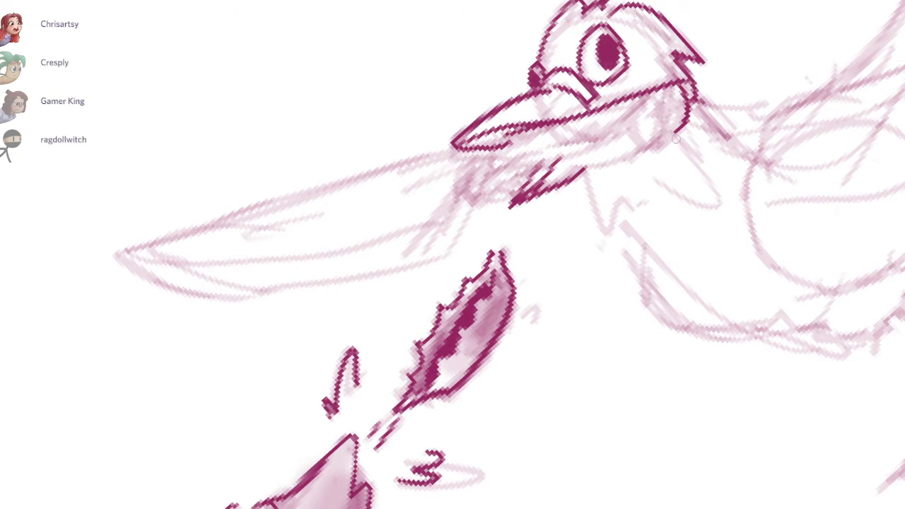
{"action": "left_click_drag", "start_coordinate": [674, 144], "coordinate": [464, 200]}
{"action": "mouse_move", "coordinate": [492, 147]}
{"action": "left_mouse_down"}
{"action": "mouse_move", "coordinate": [668, 89]}
{"action": "mouse_move", "coordinate": [600, 138]}
{"action": "mouse_move", "coordinate": [465, 185]}
{"action": "left_mouse_up"}
{"action": "left_click_drag", "start_coordinate": [465, 177], "coordinate": [679, 161]}
Step: Ink the knife blade with its heel, its long upper and lower edges and a wavy line along the inside
{"action": "mouse_move", "coordinate": [696, 135]}
{"action": "left_mouse_down"}
{"action": "mouse_move", "coordinate": [277, 259]}
{"action": "mouse_move", "coordinate": [360, 276]}
{"action": "mouse_move", "coordinate": [651, 228]}
{"action": "mouse_move", "coordinate": [647, 216]}
{"action": "mouse_move", "coordinate": [651, 228]}
{"action": "left_mouse_up"}
{"action": "key", "text": "ctrl+z"}
{"action": "left_click_drag", "start_coordinate": [687, 183], "coordinate": [653, 230]}
{"action": "mouse_move", "coordinate": [287, 262]}
{"action": "left_mouse_down"}
{"action": "mouse_move", "coordinate": [506, 244]}
{"action": "mouse_move", "coordinate": [641, 207]}
{"action": "left_mouse_up"}
{"action": "scroll", "coordinate": [592, 262], "scroll_direction": "down", "scroll_amount": 3}
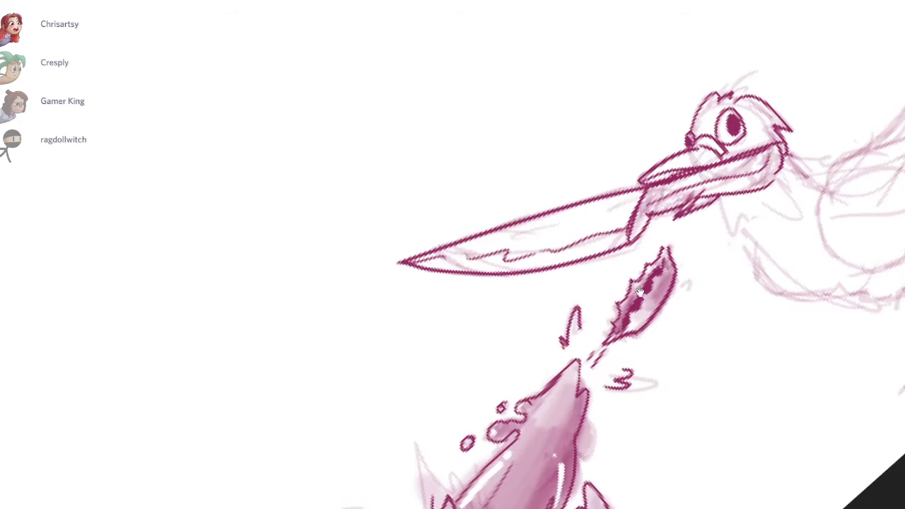
Step: Ink the duck's ruffled neck feathers, rounded breast and the feathered fringe along its belly
{"action": "left_click_drag", "start_coordinate": [725, 299], "coordinate": [643, 295]}
{"action": "left_click_drag", "start_coordinate": [696, 368], "coordinate": [481, 431]}
{"action": "left_click_drag", "start_coordinate": [643, 297], "coordinate": [577, 91]}
{"action": "scroll", "coordinate": [643, 297], "scroll_direction": "up", "scroll_amount": 2}
{"action": "mouse_move", "coordinate": [643, 297]}
{"action": "left_mouse_down"}
{"action": "mouse_move", "coordinate": [641, 306]}
{"action": "mouse_move", "coordinate": [645, 285]}
{"action": "left_mouse_up"}
{"action": "mouse_move", "coordinate": [536, 114]}
{"action": "left_mouse_down"}
{"action": "mouse_move", "coordinate": [508, 150]}
{"action": "mouse_move", "coordinate": [513, 163]}
{"action": "left_mouse_up"}
{"action": "mouse_move", "coordinate": [662, 128]}
{"action": "left_mouse_down"}
{"action": "mouse_move", "coordinate": [682, 147]}
{"action": "mouse_move", "coordinate": [686, 170]}
{"action": "mouse_move", "coordinate": [708, 178]}
{"action": "mouse_move", "coordinate": [691, 148]}
{"action": "mouse_move", "coordinate": [721, 180]}
{"action": "left_mouse_up"}
{"action": "key", "text": "ctrl+z"}
{"action": "mouse_move", "coordinate": [516, 161]}
{"action": "left_mouse_down"}
{"action": "mouse_move", "coordinate": [505, 187]}
{"action": "mouse_move", "coordinate": [507, 241]}
{"action": "mouse_move", "coordinate": [537, 312]}
{"action": "mouse_move", "coordinate": [740, 401]}
{"action": "mouse_move", "coordinate": [771, 405]}
{"action": "mouse_move", "coordinate": [824, 336]}
{"action": "mouse_move", "coordinate": [810, 366]}
{"action": "left_mouse_up"}
{"action": "mouse_move", "coordinate": [586, 341]}
{"action": "left_mouse_down"}
{"action": "mouse_move", "coordinate": [621, 392]}
{"action": "mouse_move", "coordinate": [677, 393]}
{"action": "left_mouse_up"}
{"action": "left_click_drag", "start_coordinate": [691, 353], "coordinate": [640, 292]}
Step: Ink both of the duck's thin legs from the belly fringe down to the feet
{"action": "left_click_drag", "start_coordinate": [603, 341], "coordinate": [637, 401]}
{"action": "key", "text": "ctrl+z"}
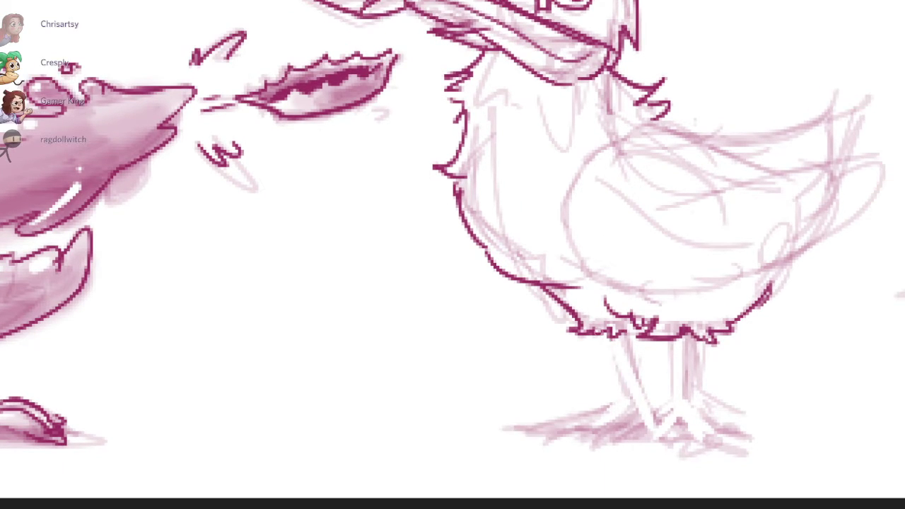
{"action": "left_click_drag", "start_coordinate": [605, 337], "coordinate": [629, 402]}
{"action": "left_click_drag", "start_coordinate": [624, 342], "coordinate": [643, 401]}
{"action": "left_click_drag", "start_coordinate": [670, 341], "coordinate": [677, 410]}
{"action": "left_click_drag", "start_coordinate": [689, 337], "coordinate": [685, 403]}
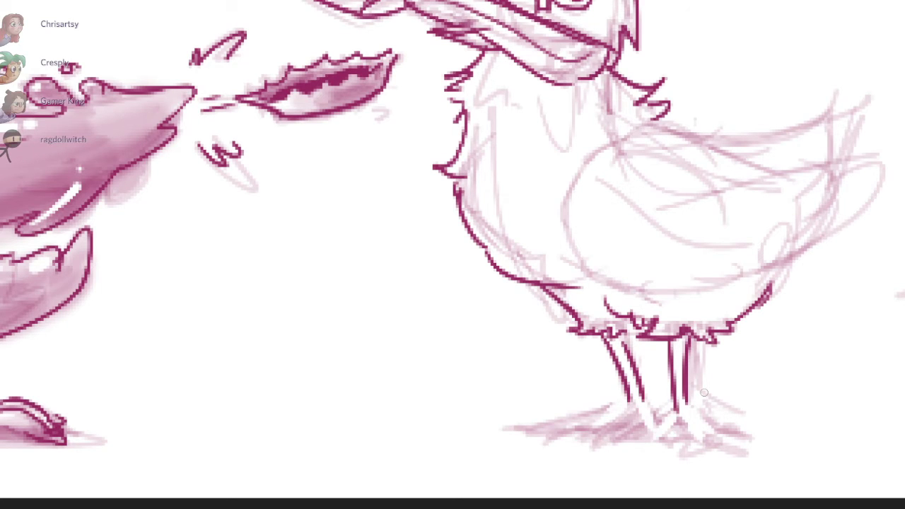
Step: Ink the spread toes and claws of the duck's foot nearest the lunging bird
{"action": "mouse_move", "coordinate": [626, 406]}
{"action": "left_mouse_down"}
{"action": "mouse_move", "coordinate": [565, 412]}
{"action": "mouse_move", "coordinate": [553, 435]}
{"action": "mouse_move", "coordinate": [656, 431]}
{"action": "left_mouse_up"}
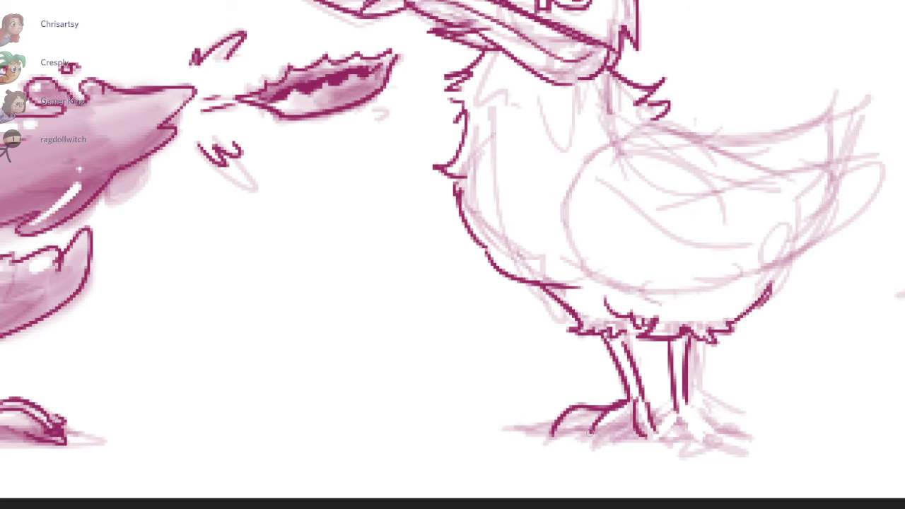
{"action": "key", "text": "ctrl+z"}
{"action": "left_click_drag", "start_coordinate": [592, 435], "coordinate": [631, 416]}
{"action": "mouse_move", "coordinate": [591, 434]}
{"action": "left_mouse_down"}
{"action": "mouse_move", "coordinate": [598, 443]}
{"action": "mouse_move", "coordinate": [590, 424]}
{"action": "mouse_move", "coordinate": [558, 427]}
{"action": "left_mouse_up"}
{"action": "key", "text": "ctrl+z"}
Step: Ink the toes of the duck's other foot and refine the ankle lines
{"action": "mouse_move", "coordinate": [679, 406]}
{"action": "left_mouse_down"}
{"action": "mouse_move", "coordinate": [675, 438]}
{"action": "mouse_move", "coordinate": [752, 432]}
{"action": "mouse_move", "coordinate": [729, 421]}
{"action": "mouse_move", "coordinate": [733, 432]}
{"action": "mouse_move", "coordinate": [751, 427]}
{"action": "left_mouse_up"}
{"action": "key", "text": "ctrl+z"}
{"action": "key", "text": "ctrl+z"}
{"action": "key", "text": "ctrl+z"}
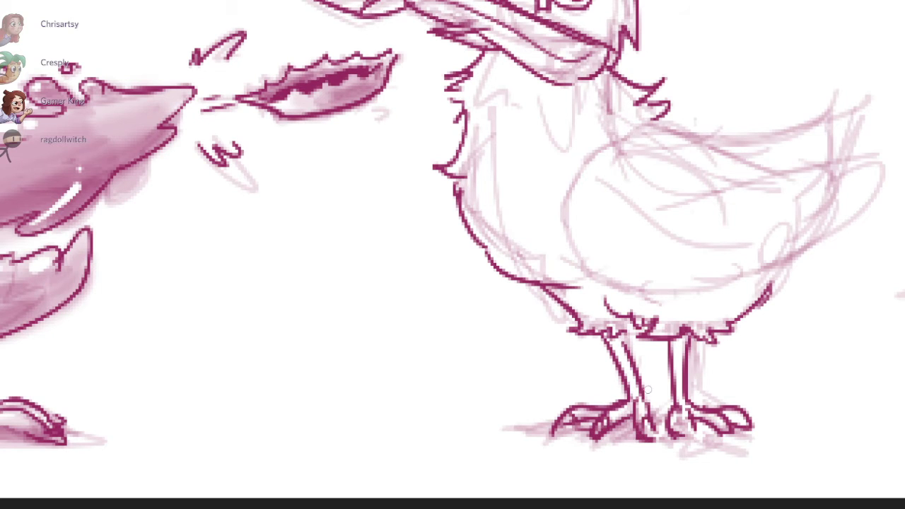
{"action": "left_click_drag", "start_coordinate": [643, 389], "coordinate": [647, 403]}
{"action": "left_click_drag", "start_coordinate": [623, 334], "coordinate": [680, 403]}
{"action": "key", "text": "ctrl+z"}
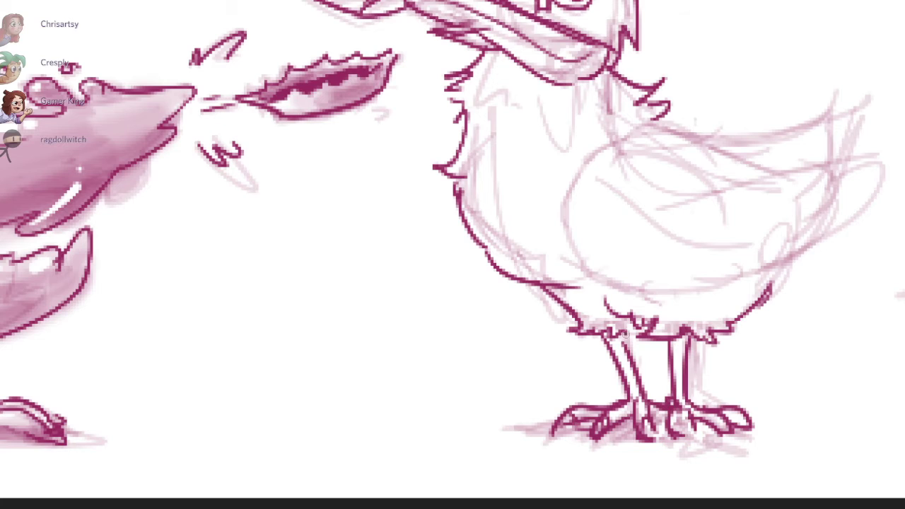
Step: Ink the lower curve of the duck's folded wing, the notched feathers at its shoulder and the line of its back
{"action": "left_click_drag", "start_coordinate": [753, 176], "coordinate": [640, 292]}
{"action": "mouse_move", "coordinate": [463, 336]}
{"action": "left_mouse_down"}
{"action": "mouse_move", "coordinate": [510, 405]}
{"action": "mouse_move", "coordinate": [643, 406]}
{"action": "left_mouse_up"}
{"action": "left_click_drag", "start_coordinate": [538, 290], "coordinate": [693, 287]}
{"action": "key", "text": "ctrl+z"}
{"action": "left_click_drag", "start_coordinate": [520, 271], "coordinate": [587, 281]}
{"action": "mouse_move", "coordinate": [594, 286]}
{"action": "left_mouse_down"}
{"action": "mouse_move", "coordinate": [763, 258]}
{"action": "mouse_move", "coordinate": [658, 409]}
{"action": "left_mouse_up"}
{"action": "left_click_drag", "start_coordinate": [550, 237], "coordinate": [628, 265]}
Step: Ink the duck's wing edge and upturned tail, including the pointed tips and ragged rear feathers
{"action": "mouse_move", "coordinate": [607, 255]}
{"action": "left_mouse_down"}
{"action": "mouse_move", "coordinate": [658, 259]}
{"action": "mouse_move", "coordinate": [732, 214]}
{"action": "left_mouse_up"}
{"action": "left_click_drag", "start_coordinate": [731, 218], "coordinate": [721, 267]}
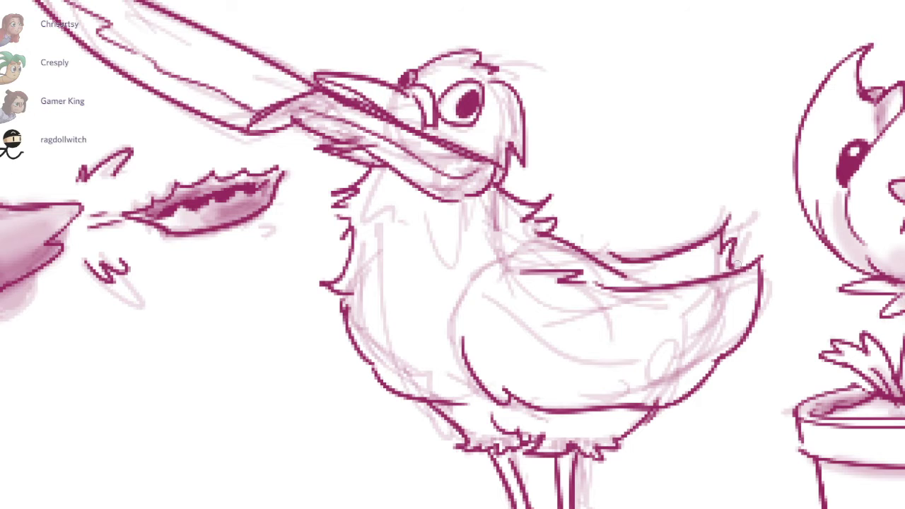
{"action": "left_click_drag", "start_coordinate": [758, 244], "coordinate": [736, 266]}
{"action": "mouse_move", "coordinate": [771, 268]}
{"action": "left_mouse_down"}
{"action": "mouse_move", "coordinate": [703, 307]}
{"action": "mouse_move", "coordinate": [658, 312]}
{"action": "left_mouse_up"}
{"action": "left_click_drag", "start_coordinate": [747, 213], "coordinate": [641, 292]}
Step: Review the inked duck up close and alongside the lunging bird and the potted plant creature
{"action": "scroll", "coordinate": [641, 292], "scroll_direction": "down", "scroll_amount": 3}
{"action": "scroll", "coordinate": [630, 303], "scroll_direction": "up", "scroll_amount": 4}
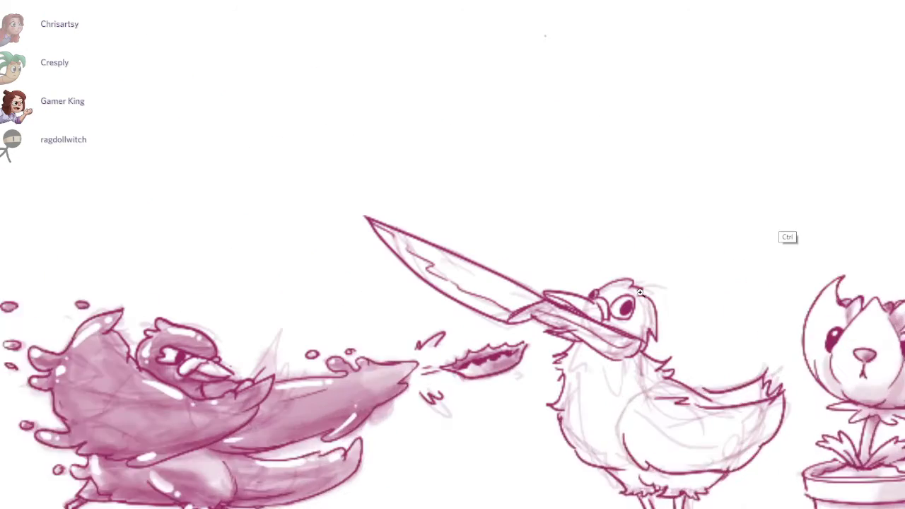
{"action": "scroll", "coordinate": [640, 292], "scroll_direction": "up", "scroll_amount": 2}
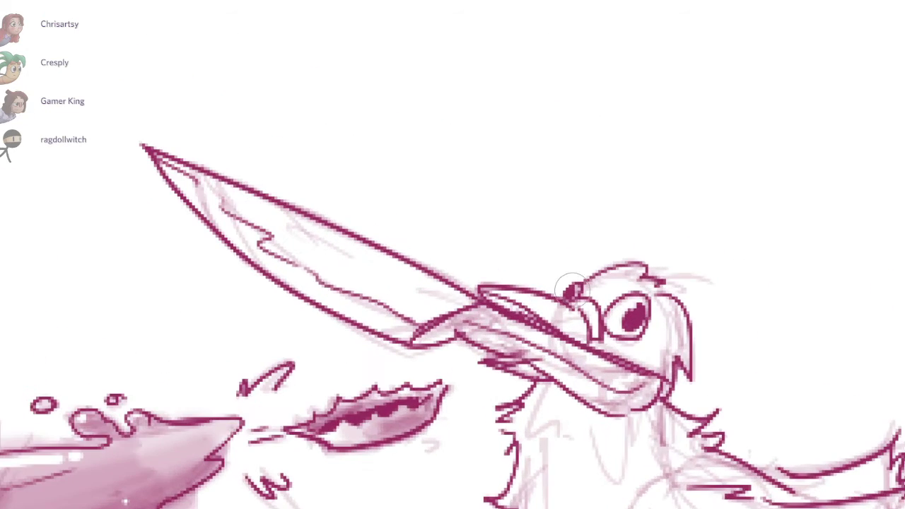
{"action": "scroll", "coordinate": [637, 304], "scroll_direction": "down", "scroll_amount": 5}
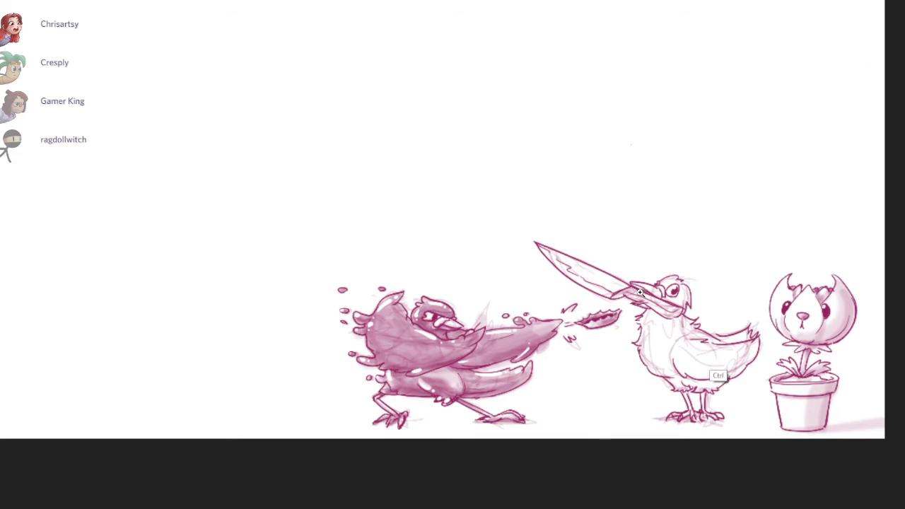
{"action": "scroll", "coordinate": [717, 378], "scroll_direction": "down", "scroll_amount": 3}
{"action": "left_click_drag", "start_coordinate": [640, 292], "coordinate": [694, 299]}
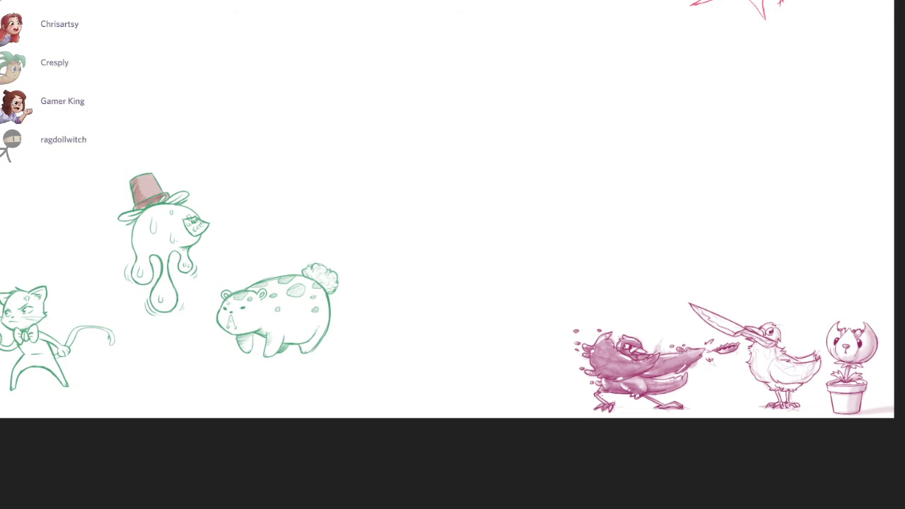
{"action": "left_click_drag", "start_coordinate": [554, 441], "coordinate": [585, 428]}
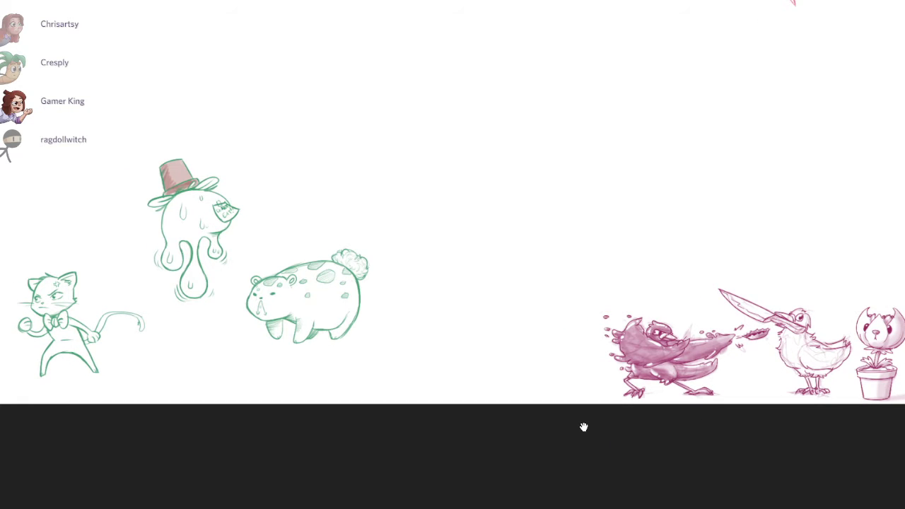
{"action": "mouse_move", "coordinate": [585, 427]}
{"action": "left_mouse_down"}
{"action": "mouse_move", "coordinate": [520, 414]}
{"action": "mouse_move", "coordinate": [404, 465]}
{"action": "left_mouse_up"}
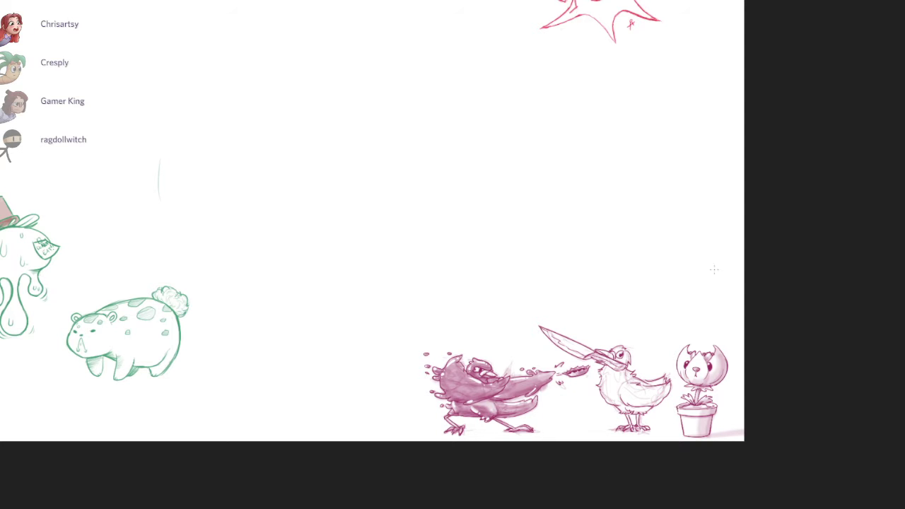
Step: Examine the green cat, dripping hat-wearing creature and spotted bear drawings, and compare them with the whole canvas
{"action": "mouse_move", "coordinate": [197, 388]}
{"action": "left_mouse_down"}
{"action": "mouse_move", "coordinate": [641, 370]}
{"action": "mouse_move", "coordinate": [746, 352]}
{"action": "mouse_move", "coordinate": [786, 376]}
{"action": "mouse_move", "coordinate": [809, 351]}
{"action": "left_mouse_up"}
{"action": "scroll", "coordinate": [635, 366], "scroll_direction": "up", "scroll_amount": 6}
{"action": "scroll", "coordinate": [747, 352], "scroll_direction": "down", "scroll_amount": 1}
{"action": "scroll", "coordinate": [750, 366], "scroll_direction": "down", "scroll_amount": 1}
{"action": "left_click_drag", "start_coordinate": [751, 368], "coordinate": [691, 408]}
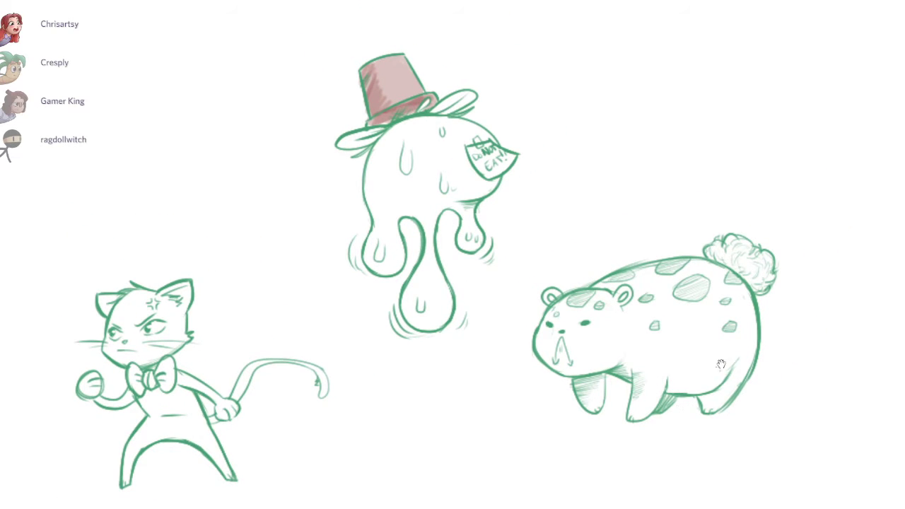
{"action": "left_click_drag", "start_coordinate": [721, 365], "coordinate": [710, 377]}
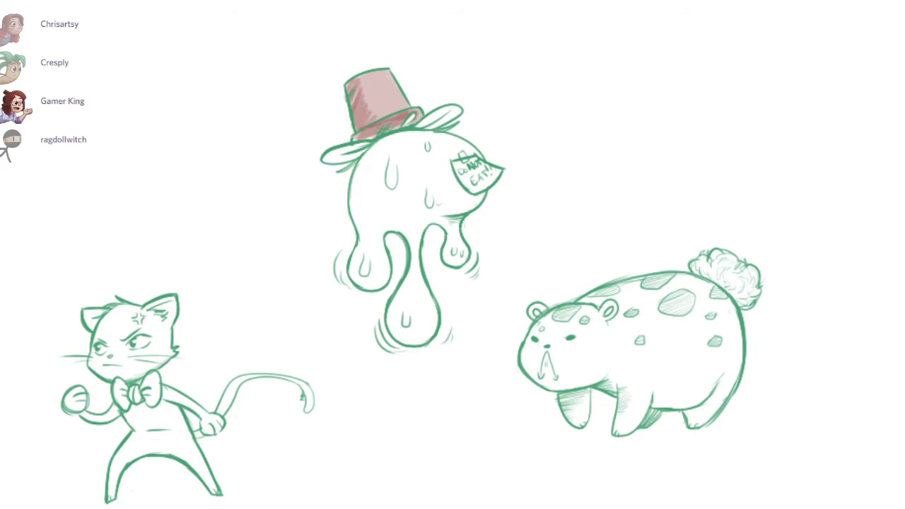
{"action": "scroll", "coordinate": [697, 125], "scroll_direction": "down", "scroll_amount": 4}
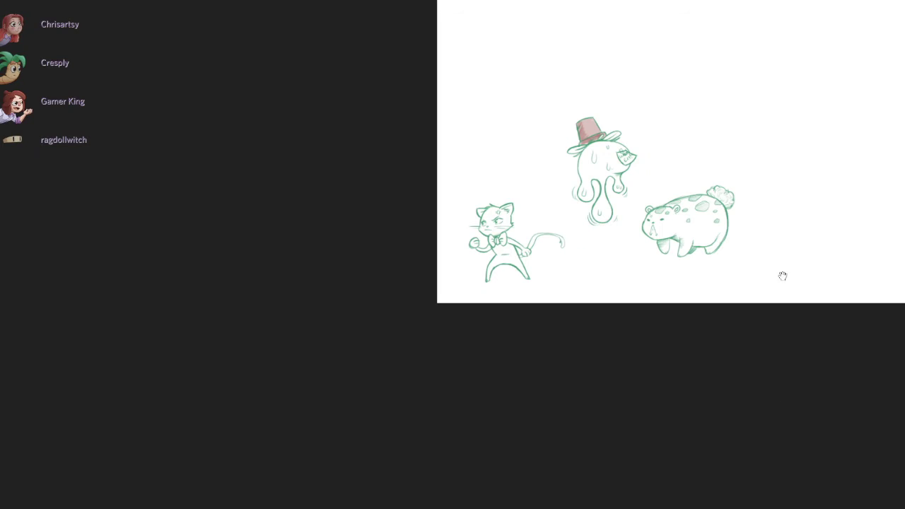
{"action": "mouse_move", "coordinate": [827, 178]}
{"action": "left_mouse_down"}
{"action": "mouse_move", "coordinate": [471, 366]}
{"action": "mouse_move", "coordinate": [453, 294]}
{"action": "left_mouse_up"}
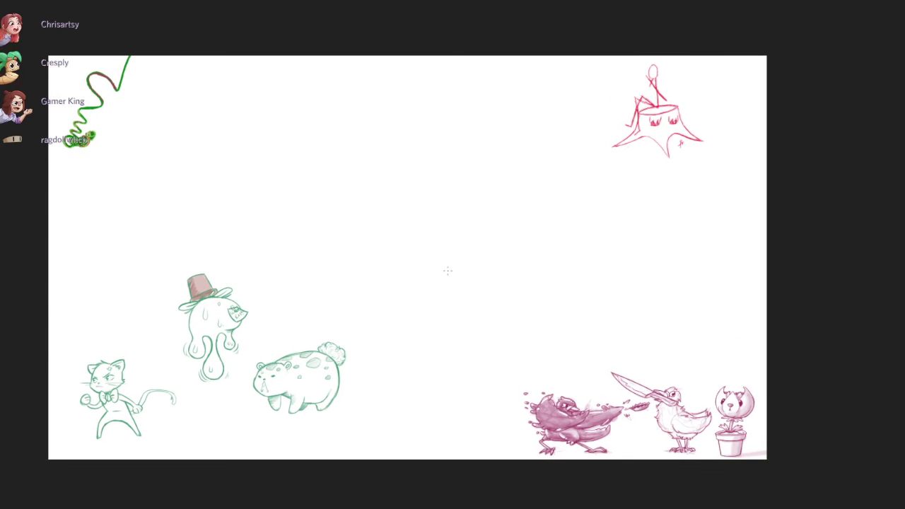
{"action": "scroll", "coordinate": [546, 254], "scroll_direction": "up", "scroll_amount": 3}
{"action": "left_click_drag", "start_coordinate": [406, 258], "coordinate": [678, 121]}
{"action": "left_click_drag", "start_coordinate": [606, 152], "coordinate": [685, 153]}
{"action": "scroll", "coordinate": [525, 293], "scroll_direction": "up", "scroll_amount": 2}
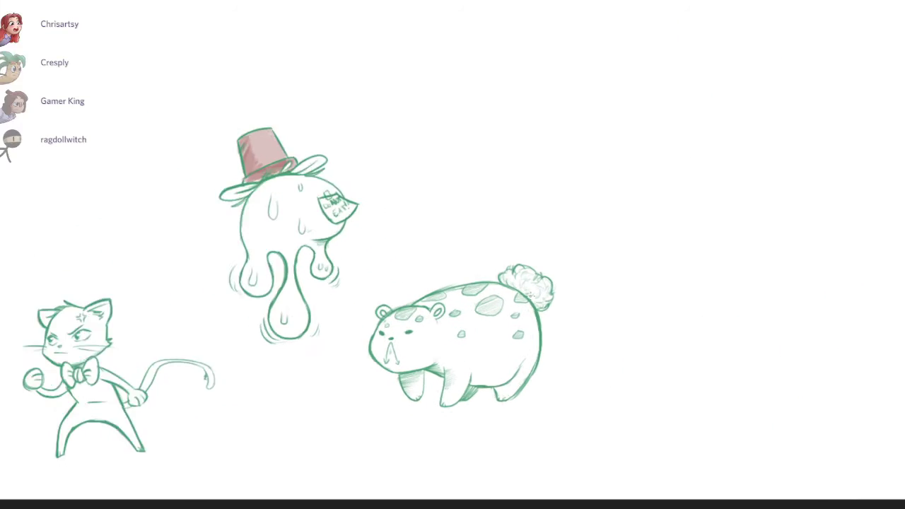
{"action": "left_click_drag", "start_coordinate": [526, 295], "coordinate": [778, 279]}
{"action": "scroll", "coordinate": [685, 287], "scroll_direction": "up", "scroll_amount": 1}
{"action": "scroll", "coordinate": [696, 300], "scroll_direction": "up", "scroll_amount": 1}
{"action": "scroll", "coordinate": [851, 261], "scroll_direction": "down", "scroll_amount": 1}
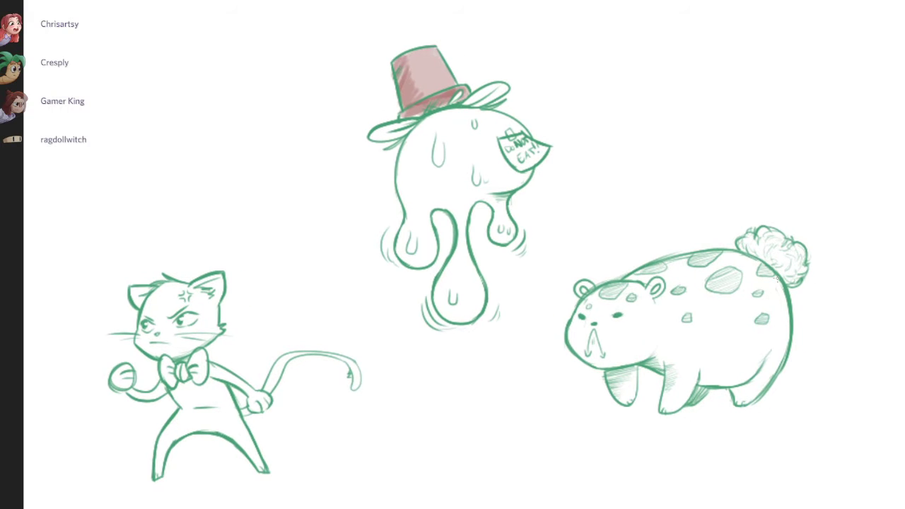
{"action": "scroll", "coordinate": [776, 279], "scroll_direction": "down", "scroll_amount": 6}
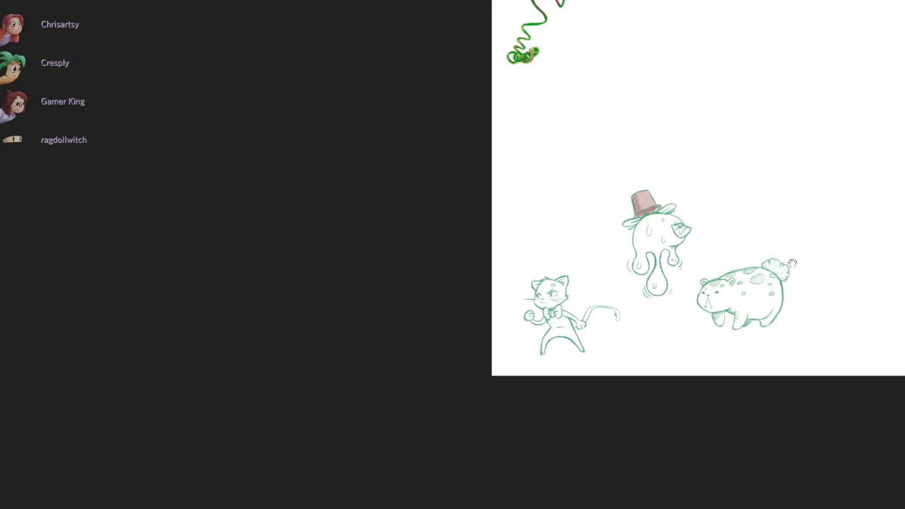
{"action": "mouse_move", "coordinate": [790, 264]}
{"action": "left_mouse_down"}
{"action": "mouse_move", "coordinate": [358, 315]}
{"action": "mouse_move", "coordinate": [374, 343]}
{"action": "left_mouse_up"}
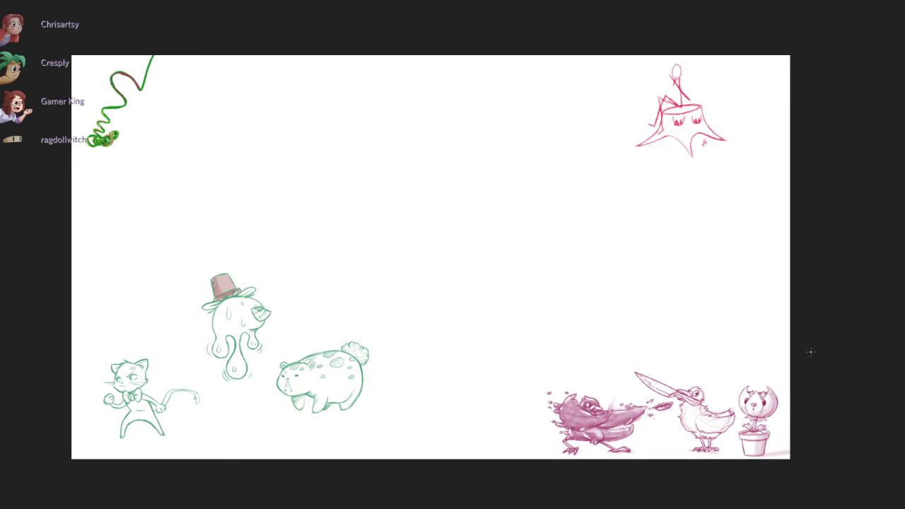
Step: Rough in a small domed head and one side of a wide, rounded body in the empty space above the duck
{"action": "scroll", "coordinate": [668, 393], "scroll_direction": "up", "scroll_amount": 3}
{"action": "left_click_drag", "start_coordinate": [652, 339], "coordinate": [657, 311]}
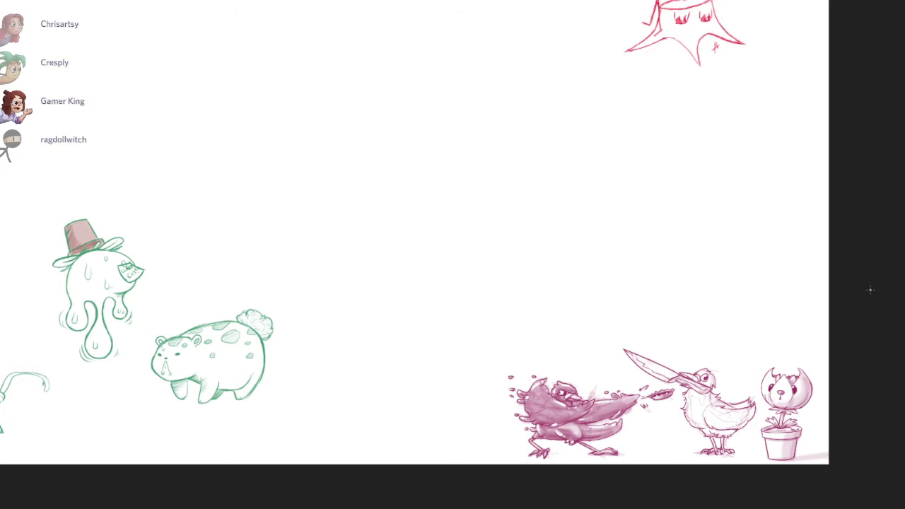
{"action": "left_click_drag", "start_coordinate": [869, 253], "coordinate": [772, 195]}
{"action": "scroll", "coordinate": [869, 252], "scroll_direction": "up", "scroll_amount": 4}
{"action": "left_click_drag", "start_coordinate": [870, 253], "coordinate": [865, 312]}
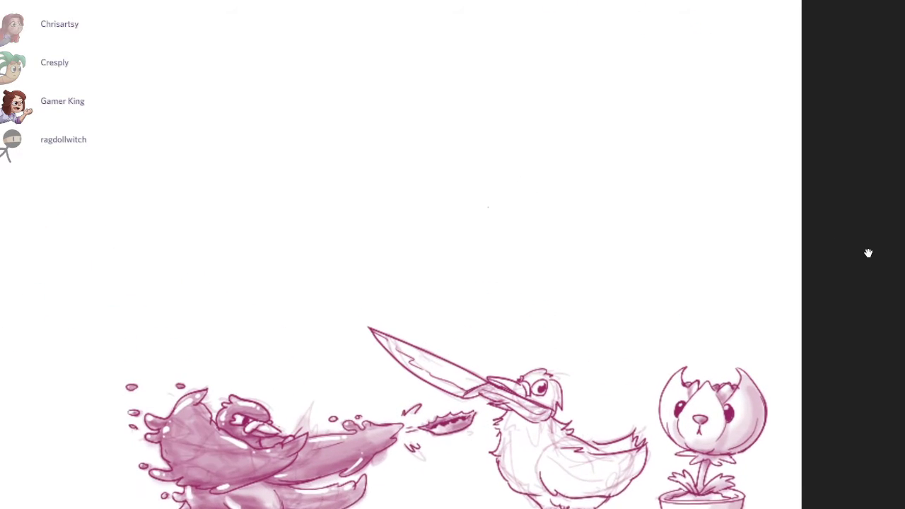
{"action": "scroll", "coordinate": [867, 252], "scroll_direction": "up", "scroll_amount": 2}
{"action": "left_click_drag", "start_coordinate": [594, 208], "coordinate": [687, 209]}
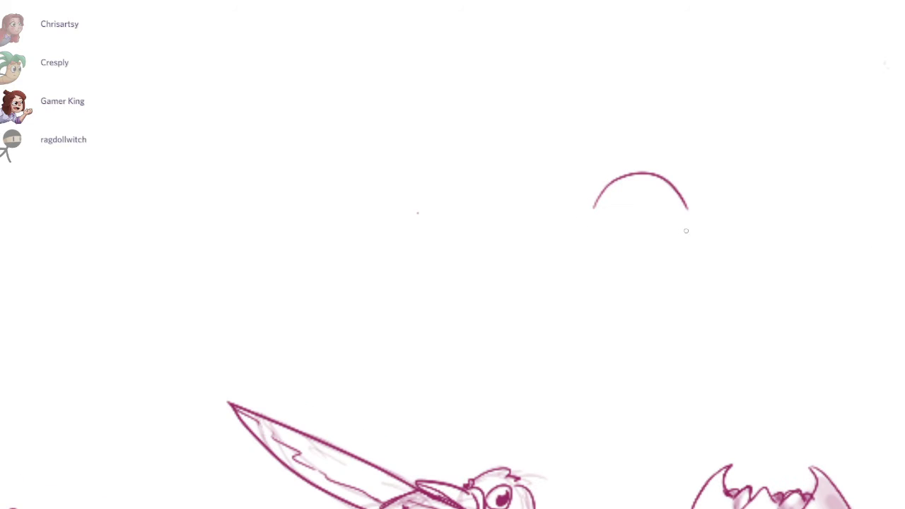
{"action": "key", "text": "ctrl+z"}
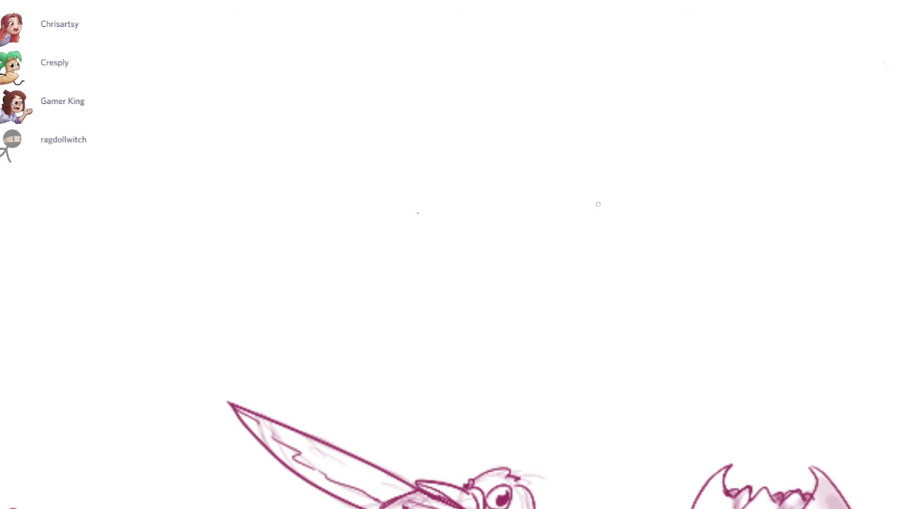
{"action": "left_click_drag", "start_coordinate": [572, 216], "coordinate": [549, 247]}
{"action": "left_click_drag", "start_coordinate": [575, 231], "coordinate": [546, 385]}
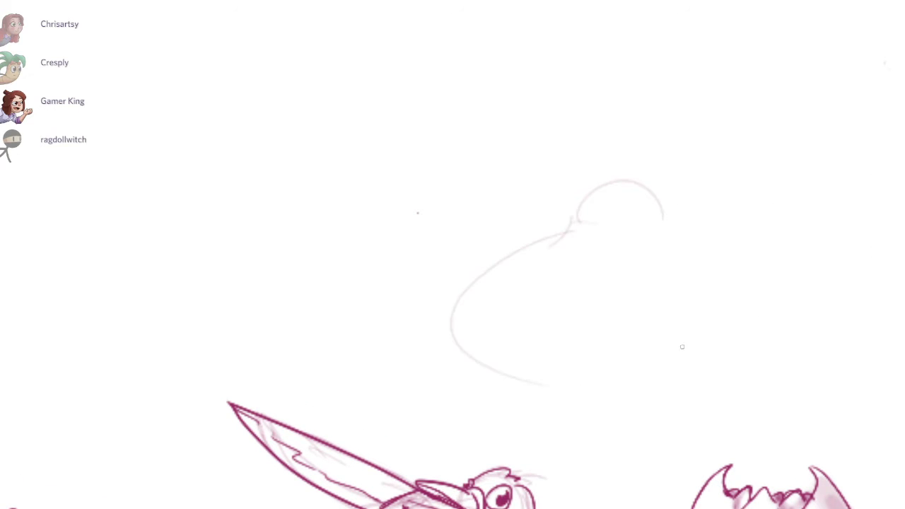
Step: Sketch the other shoulder, side and underside to close the new character's wide oval body
{"action": "left_click_drag", "start_coordinate": [722, 237], "coordinate": [775, 405]}
{"action": "key", "text": "ctrl+z"}
{"action": "left_click_drag", "start_coordinate": [686, 241], "coordinate": [722, 253]}
{"action": "mouse_move", "coordinate": [808, 312]}
{"action": "left_mouse_down"}
{"action": "mouse_move", "coordinate": [808, 332]}
{"action": "mouse_move", "coordinate": [559, 385]}
{"action": "left_mouse_up"}
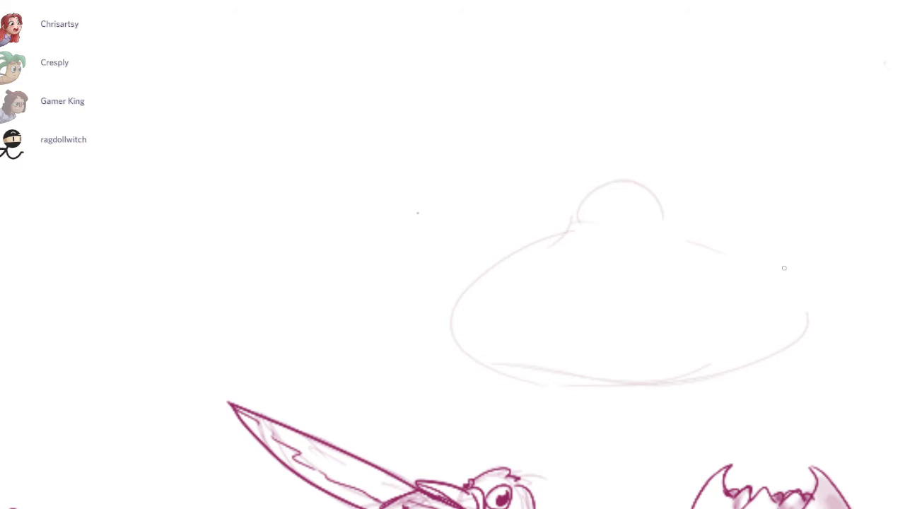
{"action": "key", "text": "ctrl+z"}
{"action": "mouse_move", "coordinate": [665, 228]}
{"action": "left_mouse_down"}
{"action": "mouse_move", "coordinate": [729, 368]}
{"action": "mouse_move", "coordinate": [690, 380]}
{"action": "left_mouse_up"}
Step: Rough in loose feet and ground lines beneath the new character's round body
{"action": "left_click_drag", "start_coordinate": [693, 392], "coordinate": [574, 406]}
{"action": "left_click_drag", "start_coordinate": [503, 390], "coordinate": [654, 394]}
{"action": "mouse_move", "coordinate": [477, 398]}
{"action": "left_mouse_down"}
{"action": "mouse_move", "coordinate": [570, 390]}
{"action": "mouse_move", "coordinate": [517, 398]}
{"action": "left_mouse_up"}
{"action": "mouse_move", "coordinate": [500, 357]}
{"action": "left_mouse_down"}
{"action": "mouse_move", "coordinate": [510, 391]}
{"action": "mouse_move", "coordinate": [545, 413]}
{"action": "left_mouse_up"}
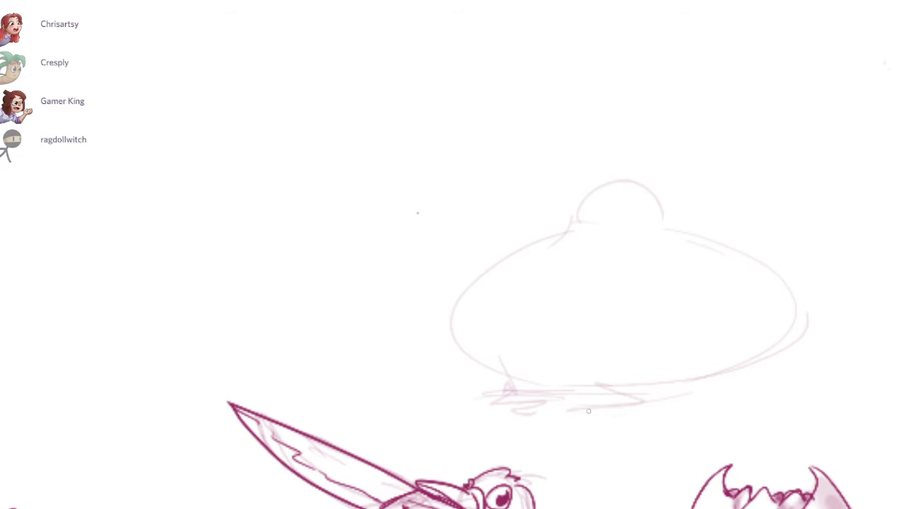
{"action": "scroll", "coordinate": [592, 214], "scroll_direction": "up", "scroll_amount": 3}
{"action": "left_click_drag", "start_coordinate": [551, 219], "coordinate": [575, 194]}
{"action": "left_click_drag", "start_coordinate": [577, 187], "coordinate": [490, 236]}
{"action": "left_click_drag", "start_coordinate": [484, 230], "coordinate": [542, 248]}
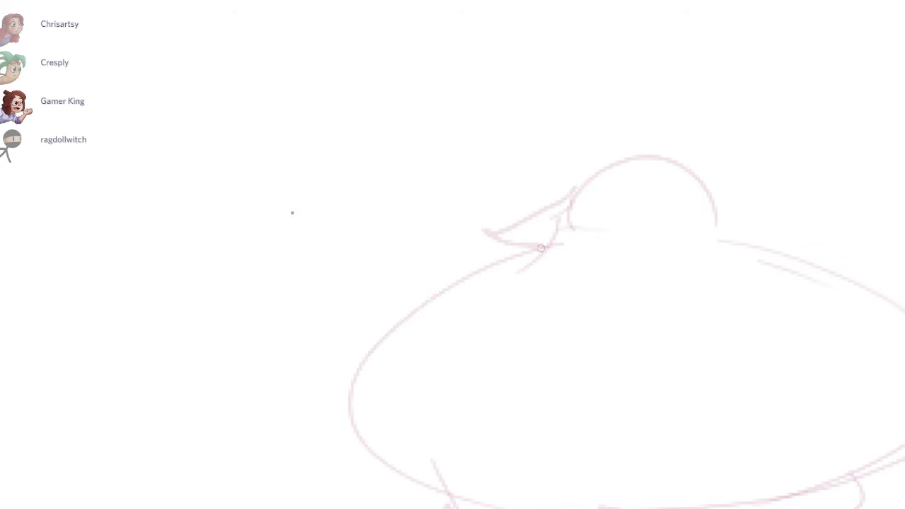
{"action": "key", "text": "ctrl+z"}
{"action": "key", "text": "ctrl+z"}
{"action": "key", "text": "ctrl+z"}
Step: Sketch the line below the new character's head beside its swept neck feathers and try out strokes for the face
{"action": "mouse_move", "coordinate": [571, 201]}
{"action": "left_mouse_down"}
{"action": "mouse_move", "coordinate": [520, 244]}
{"action": "mouse_move", "coordinate": [626, 241]}
{"action": "left_mouse_up"}
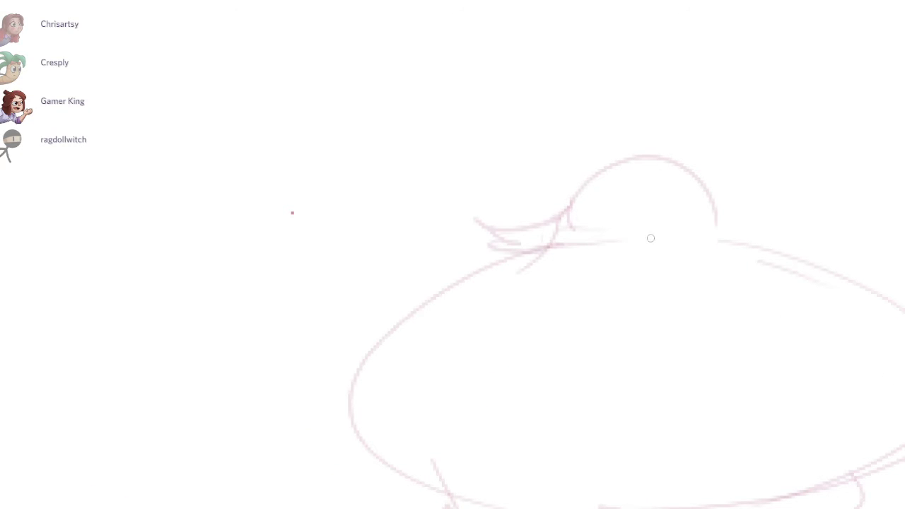
{"action": "key", "text": "ctrl+z"}
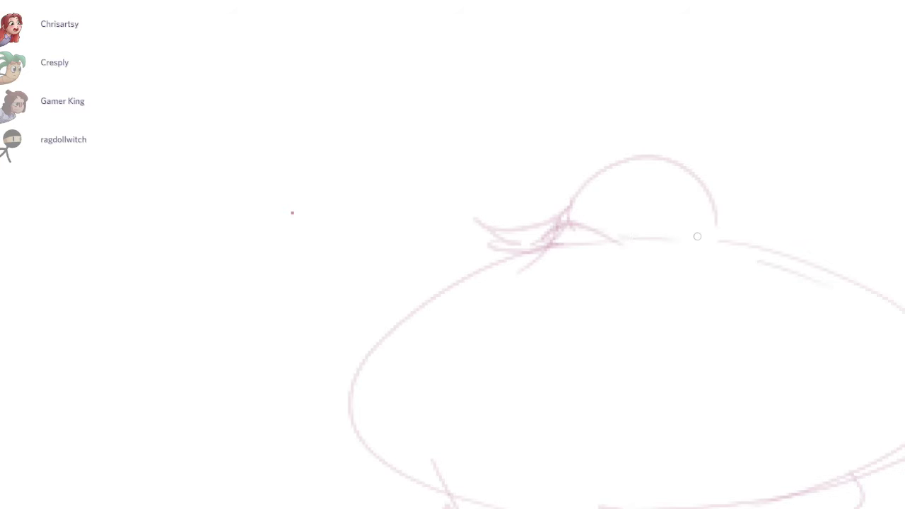
{"action": "left_click_drag", "start_coordinate": [650, 216], "coordinate": [668, 226]}
{"action": "key", "text": "ctrl+z"}
{"action": "mouse_move", "coordinate": [602, 228]}
{"action": "left_mouse_down"}
{"action": "mouse_move", "coordinate": [665, 223]}
{"action": "mouse_move", "coordinate": [658, 200]}
{"action": "mouse_move", "coordinate": [628, 216]}
{"action": "left_mouse_up"}
{"action": "key", "text": "ctrl+z"}
{"action": "key", "text": "ctrl+z"}
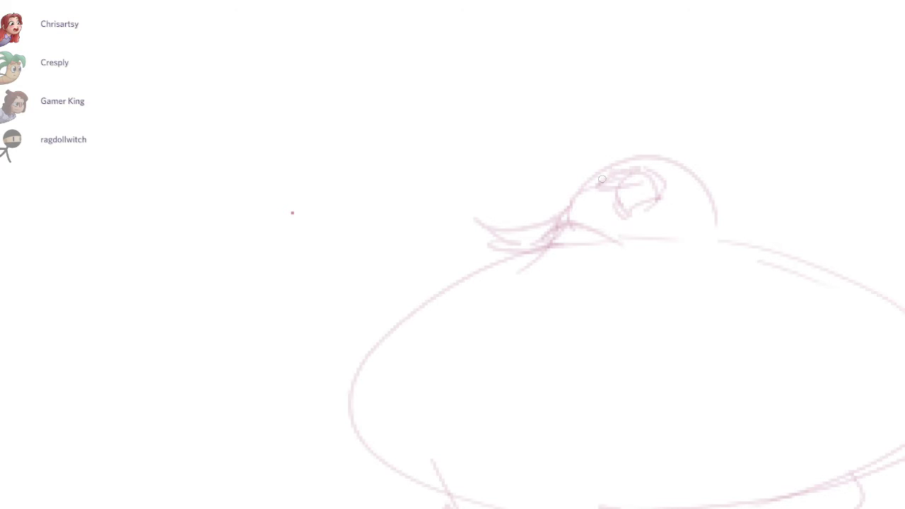
{"action": "left_click_drag", "start_coordinate": [674, 180], "coordinate": [713, 182]}
{"action": "left_click_drag", "start_coordinate": [692, 177], "coordinate": [881, 256]}
{"action": "key", "text": "ctrl+z"}
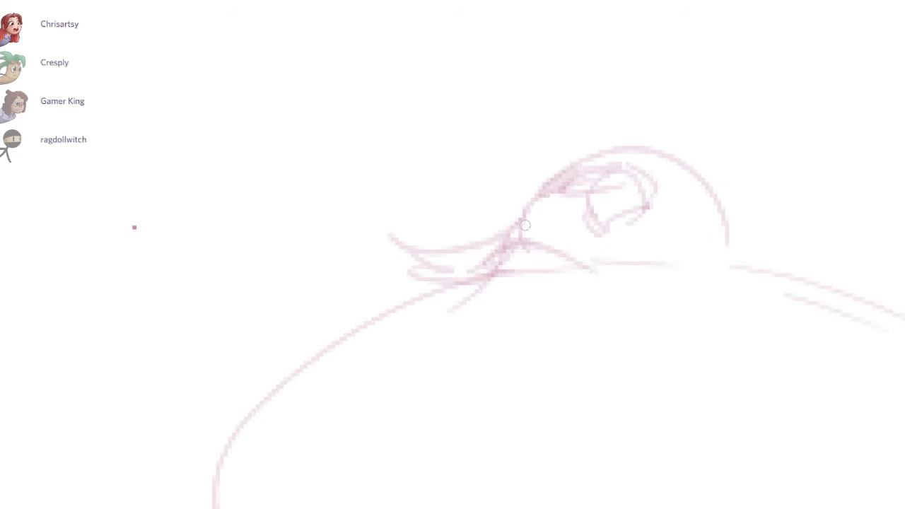
{"action": "left_click_drag", "start_coordinate": [505, 232], "coordinate": [730, 217]}
{"action": "key", "text": "ctrl+z"}
{"action": "mouse_move", "coordinate": [652, 154]}
{"action": "left_mouse_down"}
{"action": "mouse_move", "coordinate": [755, 235]}
{"action": "mouse_move", "coordinate": [525, 225]}
{"action": "left_mouse_up"}
{"action": "key", "text": "ctrl+z"}
{"action": "key", "text": "ctrl+z"}
Step: Redraw the head as a broader, flatter dome and erase the first rough facial features inside it
{"action": "mouse_move", "coordinate": [729, 227]}
{"action": "left_mouse_down"}
{"action": "mouse_move", "coordinate": [529, 234]}
{"action": "mouse_move", "coordinate": [600, 251]}
{"action": "left_mouse_up"}
{"action": "left_click_drag", "start_coordinate": [711, 178], "coordinate": [692, 256]}
{"action": "key", "text": "e"}
{"action": "mouse_move", "coordinate": [550, 197]}
{"action": "left_mouse_down"}
{"action": "mouse_move", "coordinate": [677, 200]}
{"action": "mouse_move", "coordinate": [646, 216]}
{"action": "left_mouse_up"}
{"action": "key", "text": "b"}
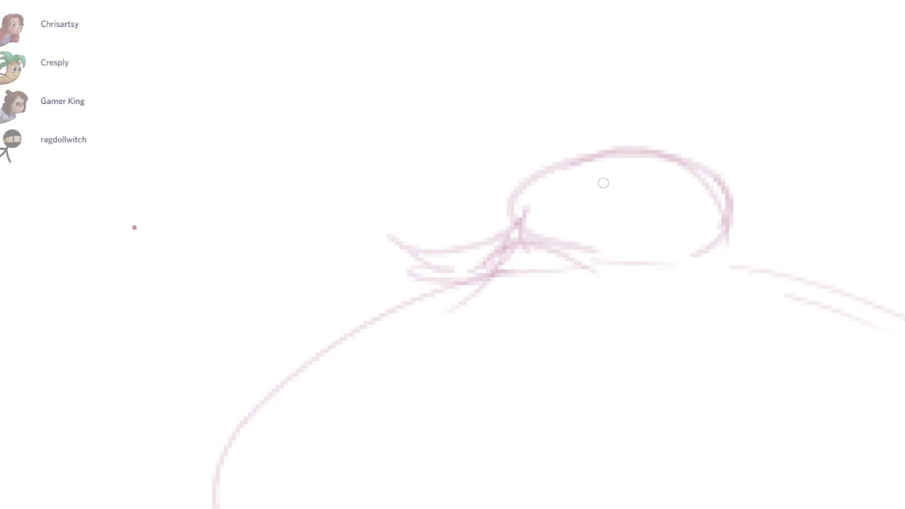
Step: Sketch the eye shapes beside the downward-pointing beak and add a flat, heavy brow line above them
{"action": "mouse_move", "coordinate": [590, 208]}
{"action": "left_mouse_down"}
{"action": "mouse_move", "coordinate": [667, 230]}
{"action": "mouse_move", "coordinate": [598, 225]}
{"action": "mouse_move", "coordinate": [651, 211]}
{"action": "mouse_move", "coordinate": [589, 203]}
{"action": "mouse_move", "coordinate": [647, 206]}
{"action": "mouse_move", "coordinate": [601, 214]}
{"action": "left_mouse_up"}
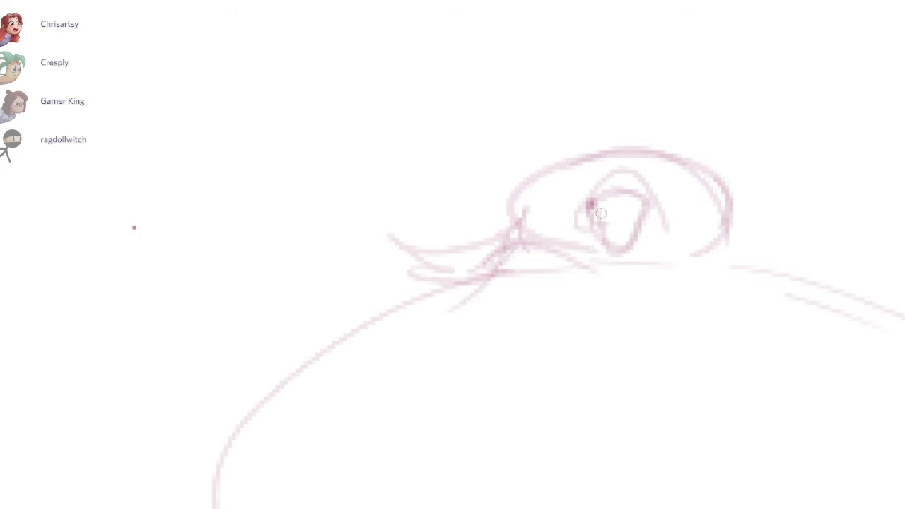
{"action": "left_click_drag", "start_coordinate": [594, 181], "coordinate": [588, 203]}
{"action": "left_click_drag", "start_coordinate": [654, 184], "coordinate": [660, 204]}
{"action": "key", "text": "ctrl+z"}
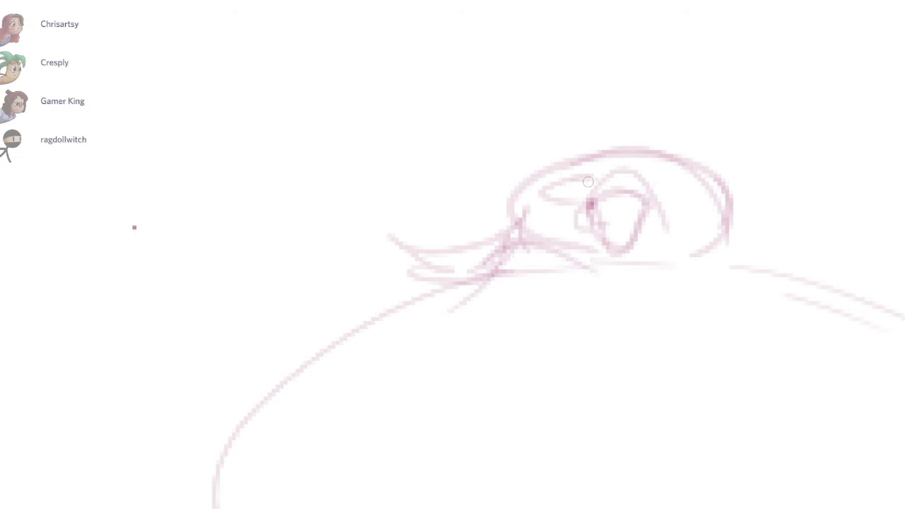
{"action": "left_click_drag", "start_coordinate": [593, 182], "coordinate": [530, 184]}
{"action": "left_click_drag", "start_coordinate": [529, 184], "coordinate": [592, 180]}
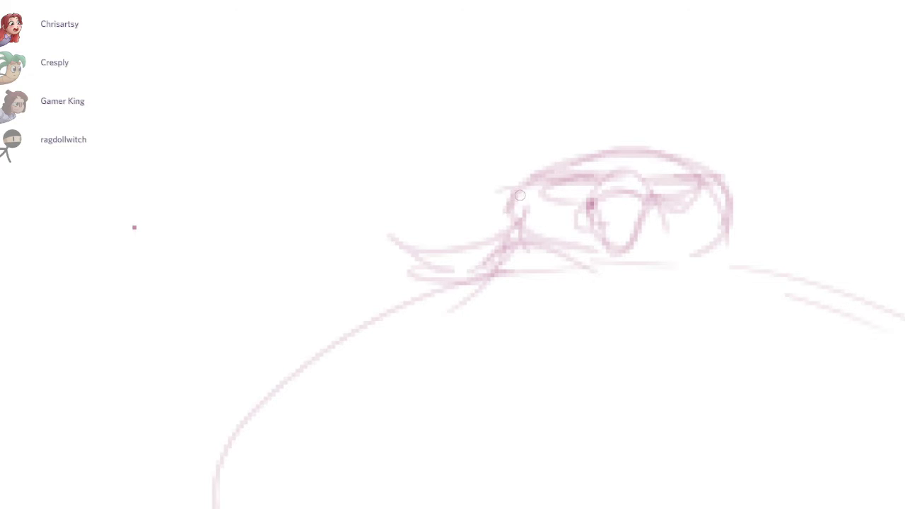
Step: Add ruffled, pointed feathers on both sides of the head and refine the lines around the face
{"action": "left_click_drag", "start_coordinate": [510, 213], "coordinate": [495, 228]}
{"action": "left_click_drag", "start_coordinate": [456, 210], "coordinate": [507, 239]}
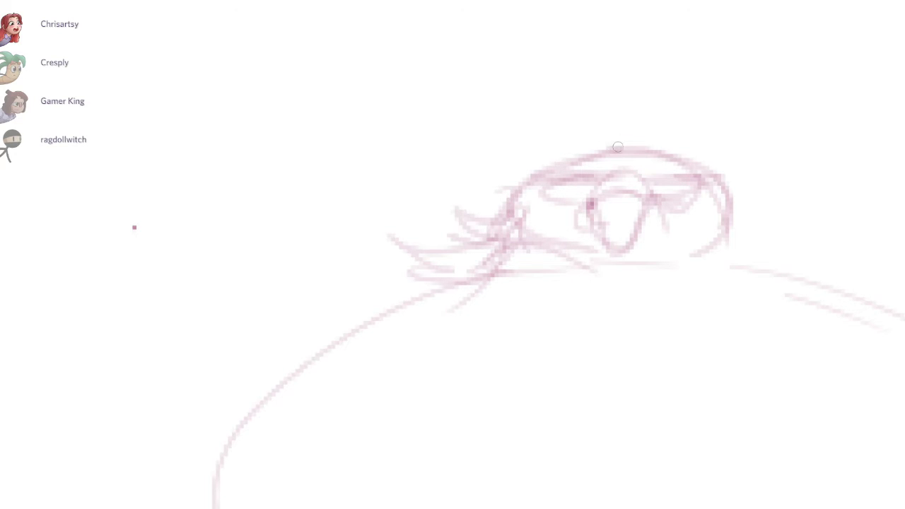
{"action": "left_click_drag", "start_coordinate": [868, 253], "coordinate": [838, 219]}
{"action": "mouse_move", "coordinate": [691, 150]}
{"action": "left_mouse_down"}
{"action": "mouse_move", "coordinate": [743, 195]}
{"action": "mouse_move", "coordinate": [764, 189]}
{"action": "left_mouse_up"}
{"action": "mouse_move", "coordinate": [698, 210]}
{"action": "left_mouse_down"}
{"action": "mouse_move", "coordinate": [766, 210]}
{"action": "mouse_move", "coordinate": [739, 228]}
{"action": "left_mouse_up"}
{"action": "mouse_move", "coordinate": [740, 228]}
{"action": "left_mouse_down"}
{"action": "mouse_move", "coordinate": [686, 232]}
{"action": "mouse_move", "coordinate": [632, 197]}
{"action": "left_mouse_up"}
{"action": "left_click_drag", "start_coordinate": [440, 157], "coordinate": [532, 192]}
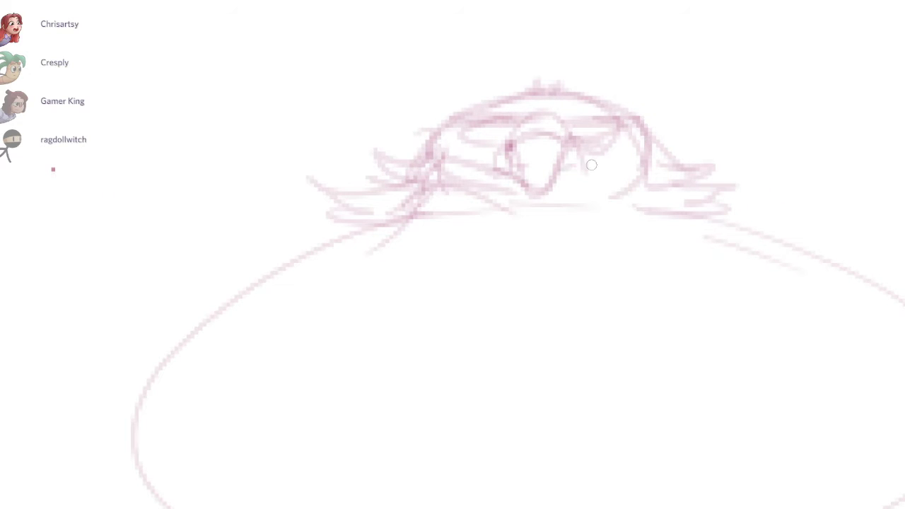
Step: Erase the overlapping construction lines beneath the face and try a stroke running down from the beak tip
{"action": "key", "text": "e"}
{"action": "mouse_move", "coordinate": [592, 165]}
{"action": "left_mouse_down"}
{"action": "mouse_move", "coordinate": [660, 163]}
{"action": "mouse_move", "coordinate": [474, 200]}
{"action": "left_mouse_up"}
{"action": "key", "text": "b"}
{"action": "left_click_drag", "start_coordinate": [542, 193], "coordinate": [519, 242]}
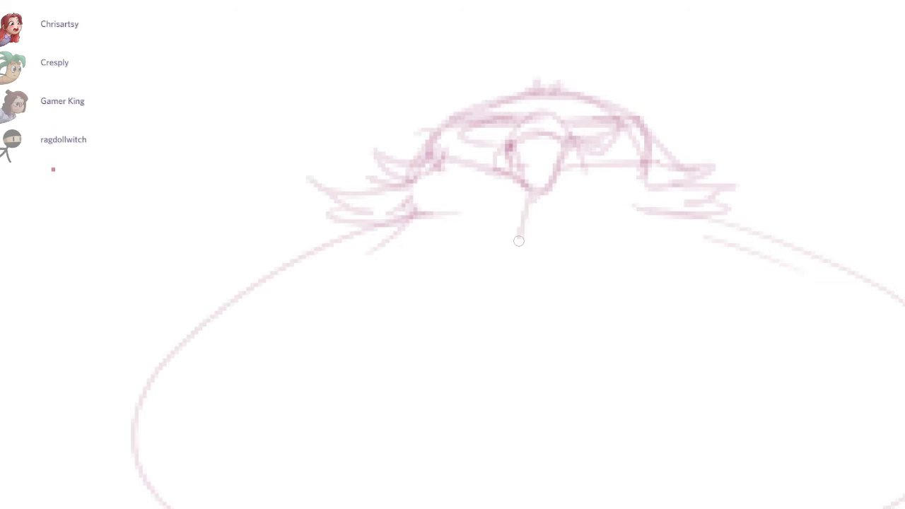
{"action": "key", "text": "ctrl+z"}
Step: Sketch two tapering, pointed cheek shapes below the eyes, one on each side of the beak
{"action": "left_click_drag", "start_coordinate": [516, 200], "coordinate": [525, 186]}
{"action": "left_click_drag", "start_coordinate": [451, 219], "coordinate": [433, 160]}
{"action": "mouse_move", "coordinate": [434, 165]}
{"action": "left_mouse_down"}
{"action": "mouse_move", "coordinate": [524, 236]}
{"action": "mouse_move", "coordinate": [539, 231]}
{"action": "left_mouse_up"}
{"action": "left_click_drag", "start_coordinate": [545, 191], "coordinate": [590, 245]}
{"action": "mouse_move", "coordinate": [648, 158]}
{"action": "left_mouse_down"}
{"action": "mouse_move", "coordinate": [583, 222]}
{"action": "mouse_move", "coordinate": [590, 242]}
{"action": "left_mouse_up"}
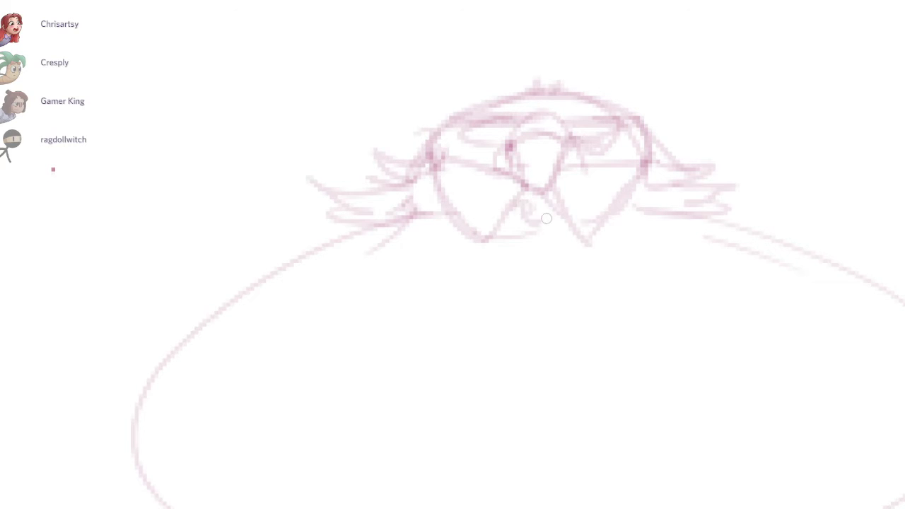
Step: Sketch two tapering, pointed tufts hanging below the bird's beak, one angled to each side
{"action": "left_click_drag", "start_coordinate": [500, 275], "coordinate": [534, 221]}
{"action": "left_click_drag", "start_coordinate": [533, 222], "coordinate": [522, 268]}
{"action": "left_click_drag", "start_coordinate": [541, 239], "coordinate": [575, 299]}
{"action": "left_click_drag", "start_coordinate": [555, 218], "coordinate": [576, 253]}
{"action": "mouse_move", "coordinate": [892, 287]}
{"action": "left_mouse_down"}
{"action": "mouse_move", "coordinate": [869, 250]}
{"action": "mouse_move", "coordinate": [874, 324]}
{"action": "left_mouse_up"}
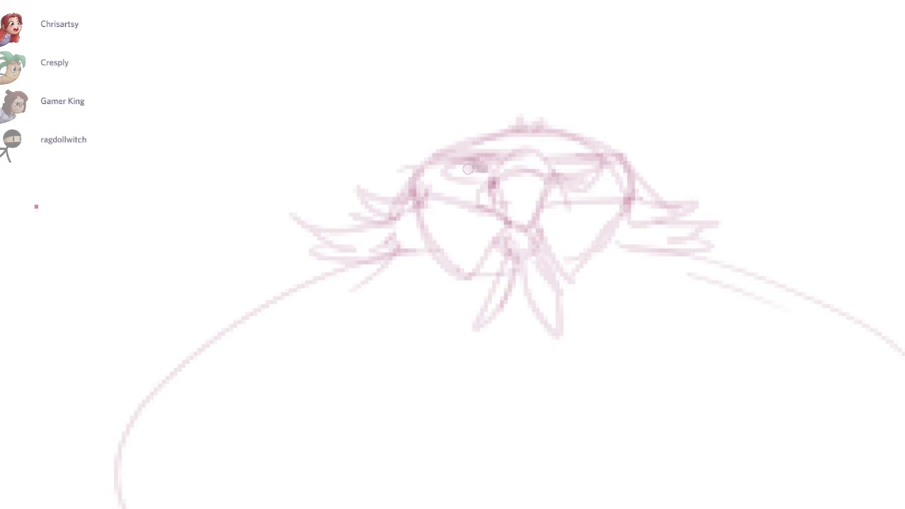
Step: Thicken the flat brow line and shade the heavy eyelids directly beneath it
{"action": "mouse_move", "coordinate": [574, 167]}
{"action": "left_mouse_down"}
{"action": "mouse_move", "coordinate": [528, 155]}
{"action": "mouse_move", "coordinate": [424, 156]}
{"action": "left_mouse_up"}
{"action": "left_click_drag", "start_coordinate": [556, 157], "coordinate": [626, 155]}
{"action": "mouse_move", "coordinate": [859, 250]}
{"action": "left_mouse_down"}
{"action": "mouse_move", "coordinate": [870, 252]}
{"action": "mouse_move", "coordinate": [898, 165]}
{"action": "mouse_move", "coordinate": [880, 121]}
{"action": "left_mouse_up"}
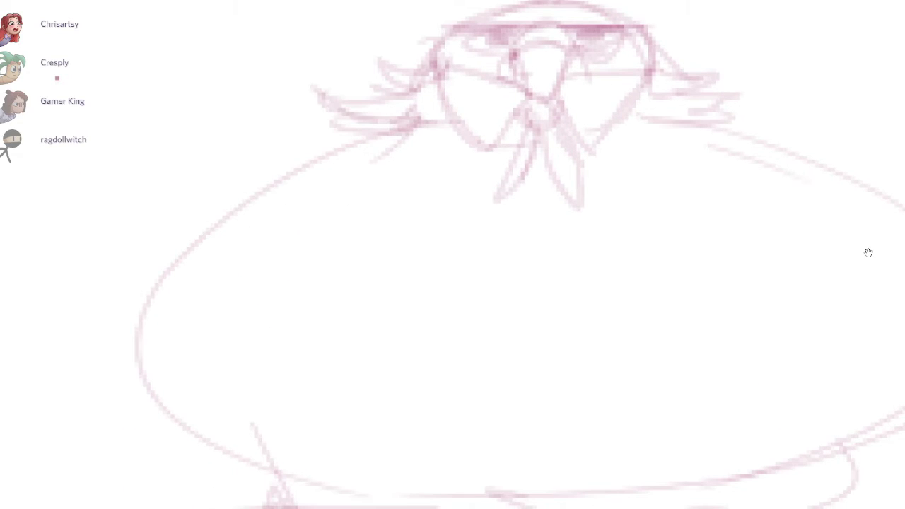
Step: Sketch a sloping left shoulder and sleeve over the round body, with a straight outer side and flat lower edge
{"action": "scroll", "coordinate": [868, 252], "scroll_direction": "down", "scroll_amount": 3}
{"action": "mouse_move", "coordinate": [399, 78]}
{"action": "left_mouse_down"}
{"action": "mouse_move", "coordinate": [171, 172]}
{"action": "mouse_move", "coordinate": [145, 289]}
{"action": "left_mouse_up"}
{"action": "left_click_drag", "start_coordinate": [273, 161], "coordinate": [187, 291]}
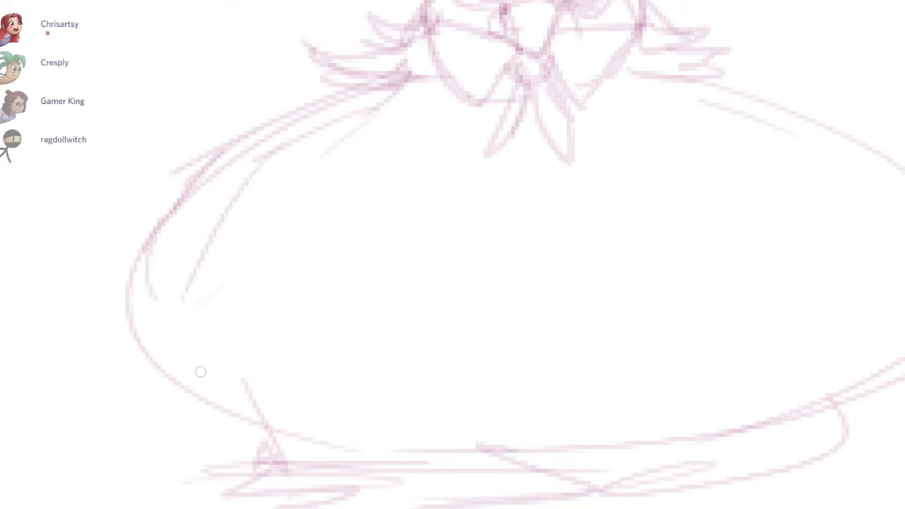
{"action": "scroll", "coordinate": [869, 252], "scroll_direction": "down", "scroll_amount": 2}
{"action": "left_click_drag", "start_coordinate": [869, 253], "coordinate": [883, 244]}
{"action": "mouse_move", "coordinate": [166, 276]}
{"action": "left_mouse_down"}
{"action": "mouse_move", "coordinate": [196, 422]}
{"action": "mouse_move", "coordinate": [208, 420]}
{"action": "left_mouse_up"}
{"action": "mouse_move", "coordinate": [155, 410]}
{"action": "left_mouse_down"}
{"action": "mouse_move", "coordinate": [340, 408]}
{"action": "mouse_move", "coordinate": [422, 394]}
{"action": "left_mouse_up"}
Step: Sketch two outward-curving front edges running from the neck down to the bottom of the body
{"action": "left_click_drag", "start_coordinate": [483, 97], "coordinate": [443, 413]}
{"action": "key", "text": "ctrl+z"}
{"action": "left_click_drag", "start_coordinate": [427, 45], "coordinate": [414, 413]}
{"action": "left_click_drag", "start_coordinate": [904, 181], "coordinate": [869, 253]}
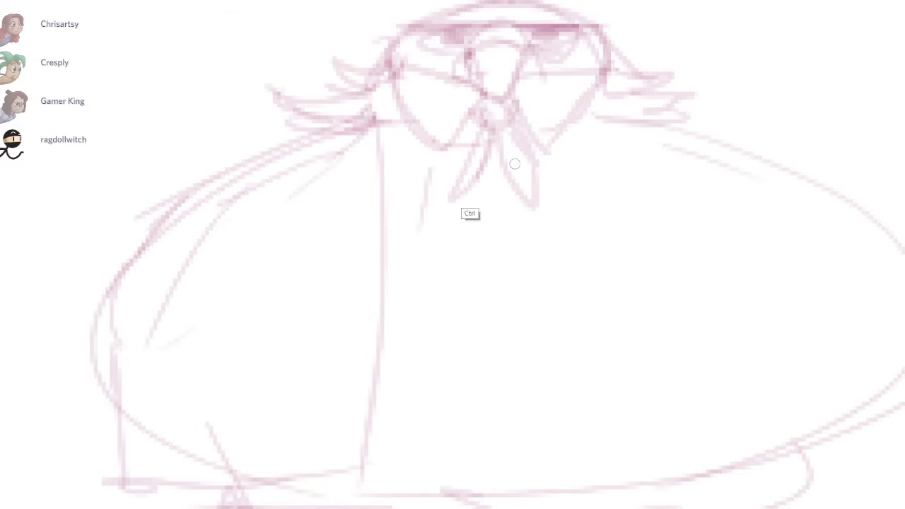
{"action": "key", "text": "ctrl+z"}
{"action": "left_click_drag", "start_coordinate": [374, 139], "coordinate": [281, 488]}
{"action": "left_click_drag", "start_coordinate": [602, 121], "coordinate": [705, 396]}
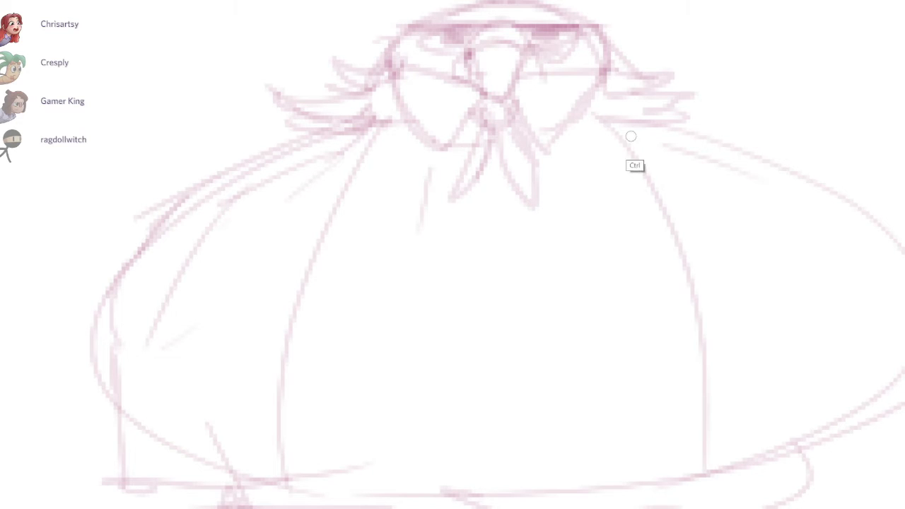
Step: Sketch the vest's overlapping front with a diagonal edge running down to a pointed hem on the right half
{"action": "left_click_drag", "start_coordinate": [633, 143], "coordinate": [616, 208]}
{"action": "left_click_drag", "start_coordinate": [605, 117], "coordinate": [489, 257]}
{"action": "key", "text": "ctrl+z"}
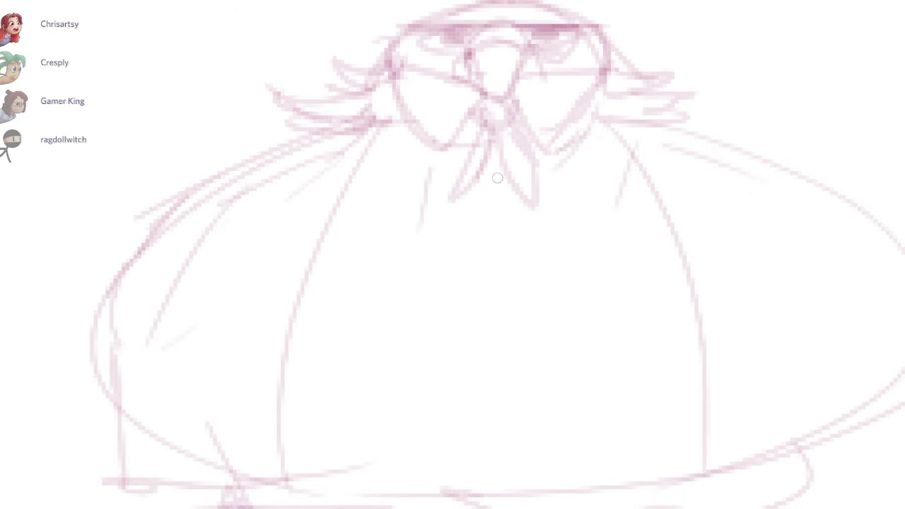
{"action": "mouse_move", "coordinate": [495, 192]}
{"action": "left_mouse_down"}
{"action": "mouse_move", "coordinate": [413, 238]}
{"action": "mouse_move", "coordinate": [467, 308]}
{"action": "mouse_move", "coordinate": [582, 385]}
{"action": "left_mouse_up"}
{"action": "key", "text": "ctrl+z"}
{"action": "mouse_move", "coordinate": [433, 241]}
{"action": "left_mouse_down"}
{"action": "mouse_move", "coordinate": [657, 368]}
{"action": "mouse_move", "coordinate": [713, 297]}
{"action": "left_mouse_up"}
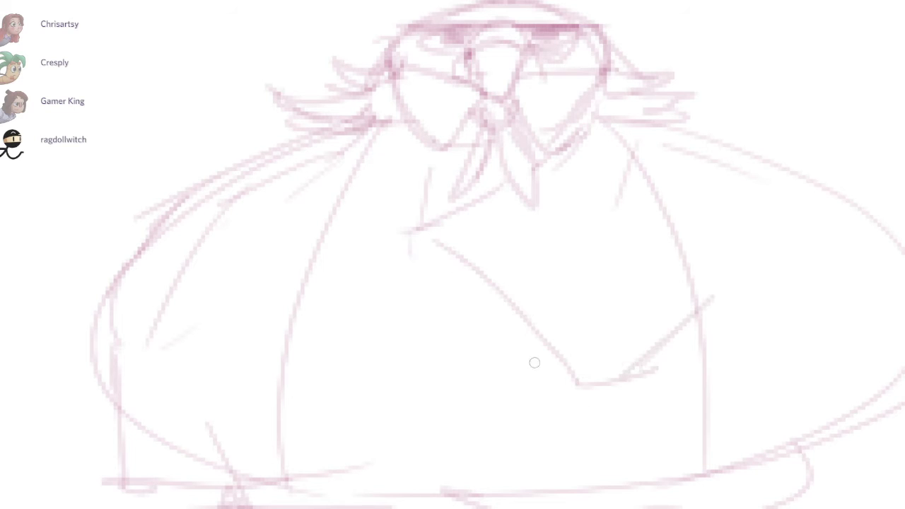
Step: Sketch the vest's left flap with a diagonal inner edge and a matching pointed hem
{"action": "left_click_drag", "start_coordinate": [474, 267], "coordinate": [391, 352]}
{"action": "left_click_drag", "start_coordinate": [438, 291], "coordinate": [345, 405]}
{"action": "key", "text": "ctrl+z"}
{"action": "mouse_move", "coordinate": [474, 269]}
{"action": "left_mouse_down"}
{"action": "mouse_move", "coordinate": [372, 378]}
{"action": "mouse_move", "coordinate": [301, 320]}
{"action": "left_mouse_up"}
{"action": "left_click_drag", "start_coordinate": [301, 320], "coordinate": [380, 365]}
{"action": "mouse_move", "coordinate": [868, 252]}
{"action": "left_mouse_down"}
{"action": "mouse_move", "coordinate": [838, 302]}
{"action": "mouse_move", "coordinate": [849, 275]}
{"action": "left_mouse_up"}
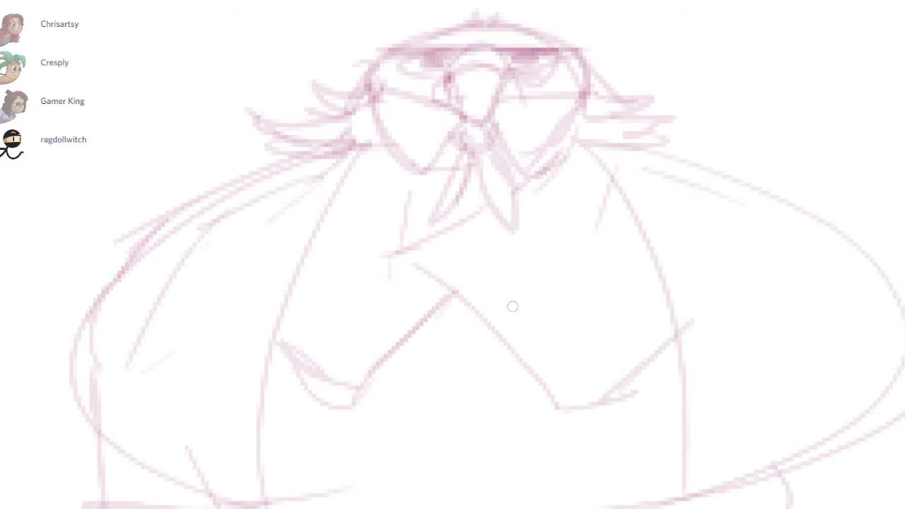
Step: Add three buttons along the vest's diagonal edge and two vertical shirt lines in the opening below it
{"action": "left_click_drag", "start_coordinate": [458, 255], "coordinate": [432, 256]}
{"action": "left_click_drag", "start_coordinate": [408, 308], "coordinate": [385, 323]}
{"action": "left_click_drag", "start_coordinate": [348, 362], "coordinate": [340, 374]}
{"action": "left_click_drag", "start_coordinate": [568, 396], "coordinate": [576, 362]}
{"action": "mouse_move", "coordinate": [450, 263]}
{"action": "left_mouse_down"}
{"action": "mouse_move", "coordinate": [462, 410]}
{"action": "mouse_move", "coordinate": [472, 371]}
{"action": "left_mouse_up"}
{"action": "left_click_drag", "start_coordinate": [450, 408], "coordinate": [425, 402]}
Step: Sketch a gently curved double waistband across the belly below the vest hem
{"action": "mouse_move", "coordinate": [266, 382]}
{"action": "left_mouse_down"}
{"action": "mouse_move", "coordinate": [388, 395]}
{"action": "mouse_move", "coordinate": [642, 360]}
{"action": "left_mouse_up"}
{"action": "mouse_move", "coordinate": [325, 387]}
{"action": "left_mouse_down"}
{"action": "mouse_move", "coordinate": [437, 399]}
{"action": "mouse_move", "coordinate": [700, 366]}
{"action": "mouse_move", "coordinate": [251, 398]}
{"action": "mouse_move", "coordinate": [542, 390]}
{"action": "left_mouse_up"}
{"action": "key", "text": "ctrl+z"}
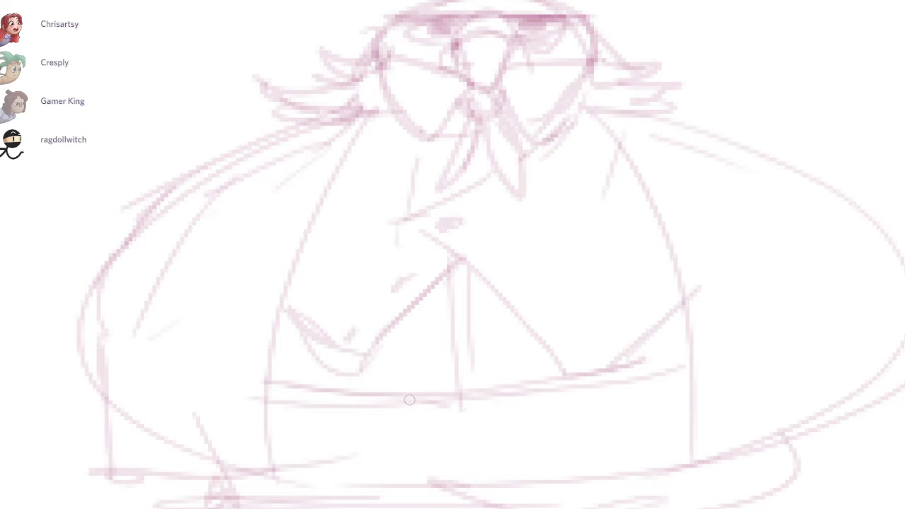
{"action": "left_click_drag", "start_coordinate": [355, 406], "coordinate": [633, 387]}
{"action": "left_click_drag", "start_coordinate": [638, 384], "coordinate": [721, 392]}
Step: Redraw the left shoulder as one thicker, rounder contour and erase the overlapping lines beneath it
{"action": "left_click_drag", "start_coordinate": [398, 134], "coordinate": [223, 217]}
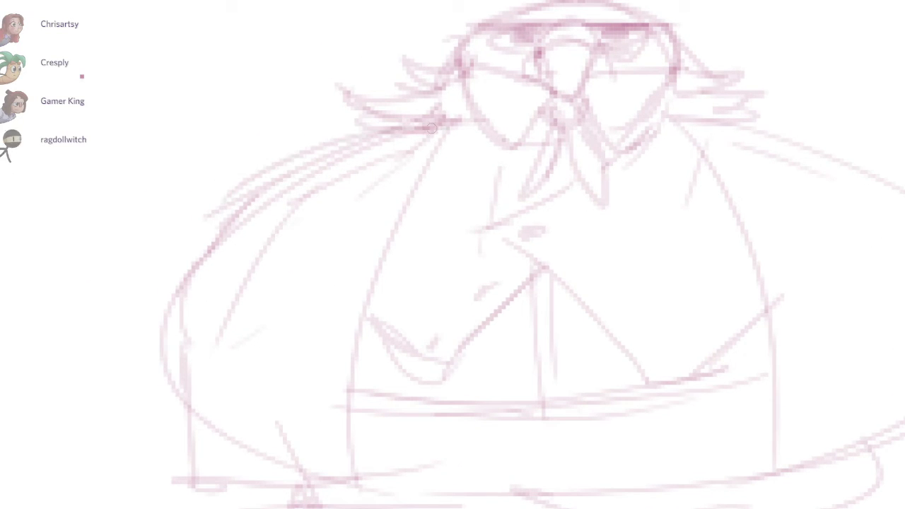
{"action": "left_click_drag", "start_coordinate": [432, 128], "coordinate": [160, 270]}
{"action": "key", "text": "e"}
{"action": "left_click_drag", "start_coordinate": [417, 149], "coordinate": [188, 270]}
{"action": "key", "text": "b"}
{"action": "mouse_move", "coordinate": [869, 253]}
{"action": "left_mouse_down"}
{"action": "mouse_move", "coordinate": [764, 246]}
{"action": "mouse_move", "coordinate": [869, 252]}
{"action": "mouse_move", "coordinate": [871, 264]}
{"action": "left_mouse_up"}
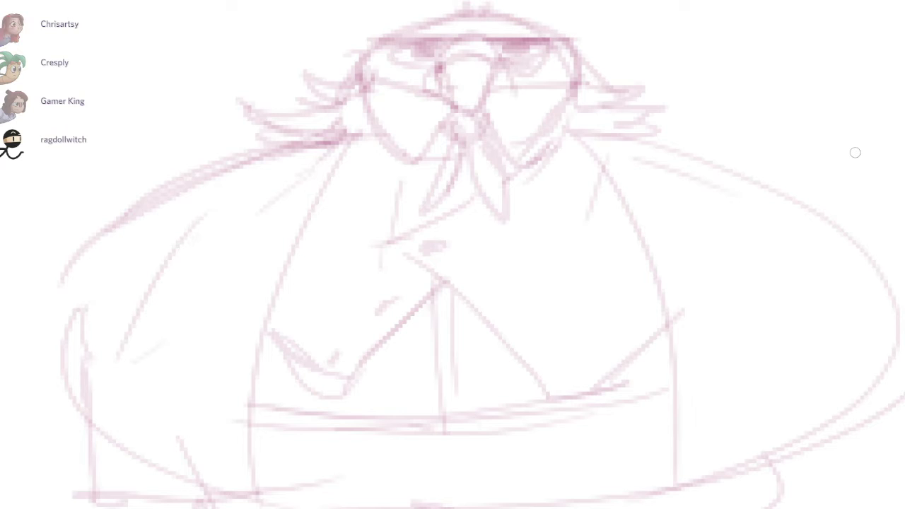
Step: Redraw the vest's overlapping upper corner as a narrower rounded tab below the neck tufts
{"action": "left_click_drag", "start_coordinate": [799, 126], "coordinate": [855, 153]}
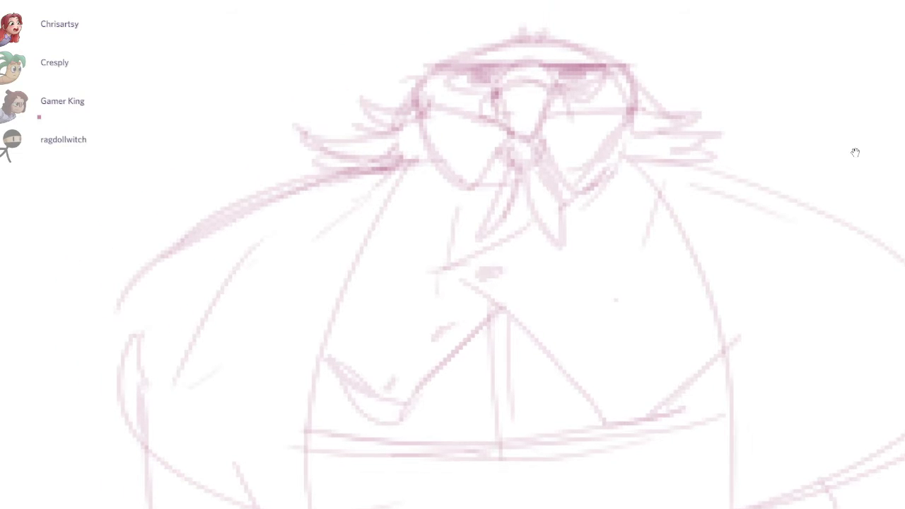
{"action": "left_click_drag", "start_coordinate": [460, 198], "coordinate": [493, 242]}
{"action": "key", "text": "ctrl+z"}
{"action": "key", "text": "ctrl+z"}
{"action": "mouse_move", "coordinate": [464, 188]}
{"action": "left_mouse_down"}
{"action": "mouse_move", "coordinate": [486, 216]}
{"action": "mouse_move", "coordinate": [455, 299]}
{"action": "left_mouse_up"}
{"action": "key", "text": "e"}
{"action": "key", "text": "b"}
{"action": "left_click_drag", "start_coordinate": [487, 251], "coordinate": [470, 272]}
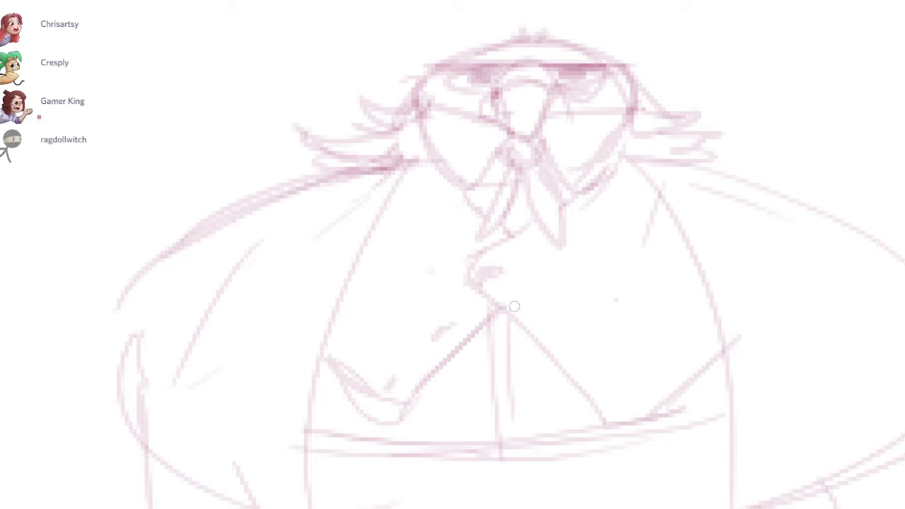
Step: Darken the three vest buttons into solid dots
{"action": "key", "text": "b"}
{"action": "left_click_drag", "start_coordinate": [497, 268], "coordinate": [501, 272]}
{"action": "left_click", "coordinate": [442, 331]}
{"action": "left_click", "coordinate": [394, 384]}
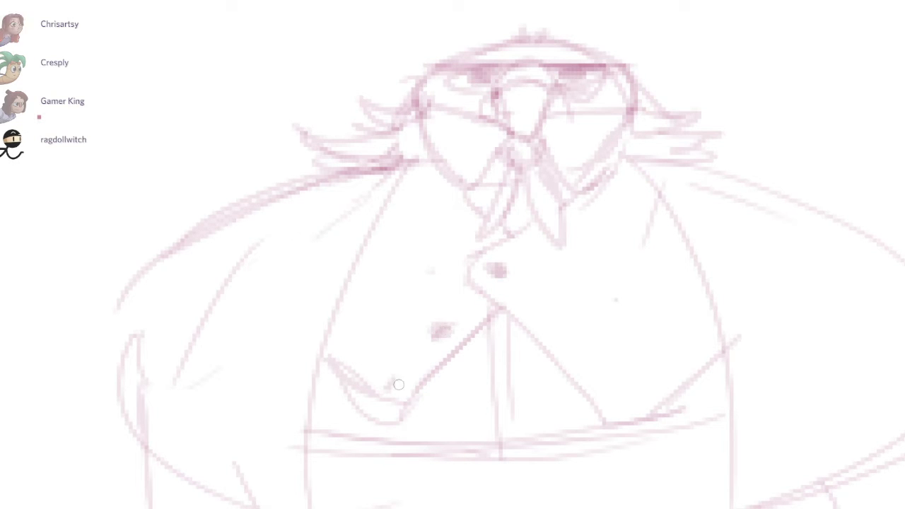
{"action": "left_click", "coordinate": [389, 387]}
{"action": "scroll", "coordinate": [589, 346], "scroll_direction": "down", "scroll_amount": 2}
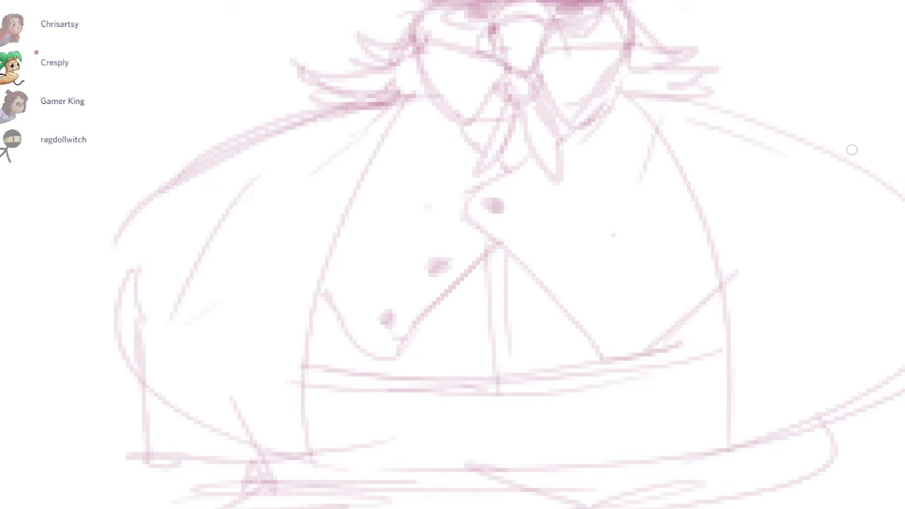
Step: Redraw the right shirt line farther out, erase the old waistband lines and sketch a cleaner curved waistband
{"action": "key", "text": "ctrl+z"}
{"action": "left_click_drag", "start_coordinate": [509, 268], "coordinate": [515, 381]}
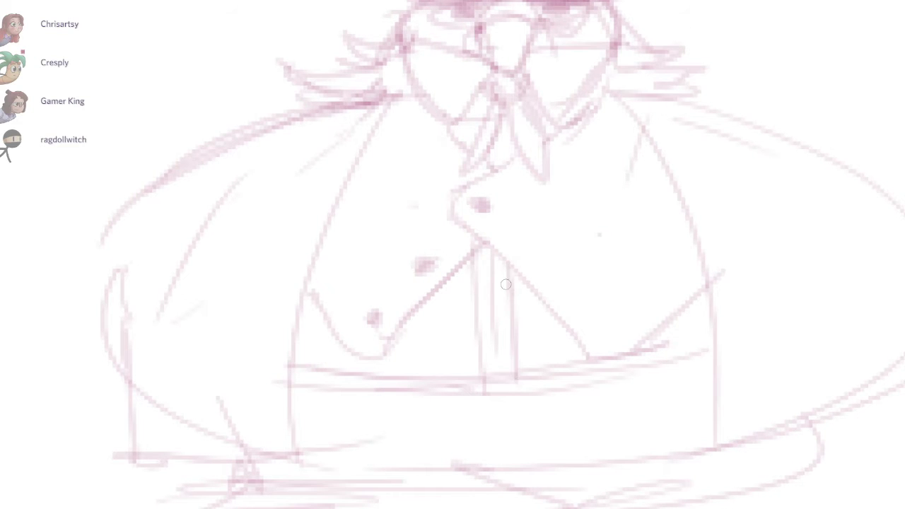
{"action": "key", "text": "e"}
{"action": "mouse_move", "coordinate": [324, 375]}
{"action": "left_mouse_down"}
{"action": "mouse_move", "coordinate": [660, 362]}
{"action": "mouse_move", "coordinate": [677, 382]}
{"action": "mouse_move", "coordinate": [713, 376]}
{"action": "left_mouse_up"}
{"action": "key", "text": "b"}
{"action": "left_click_drag", "start_coordinate": [474, 393], "coordinate": [659, 386]}
{"action": "left_click_drag", "start_coordinate": [548, 378], "coordinate": [711, 354]}
{"action": "left_click_drag", "start_coordinate": [853, 150], "coordinate": [848, 179]}
{"action": "scroll", "coordinate": [852, 150], "scroll_direction": "up", "scroll_amount": 1}
{"action": "scroll", "coordinate": [853, 150], "scroll_direction": "right", "scroll_amount": 1}
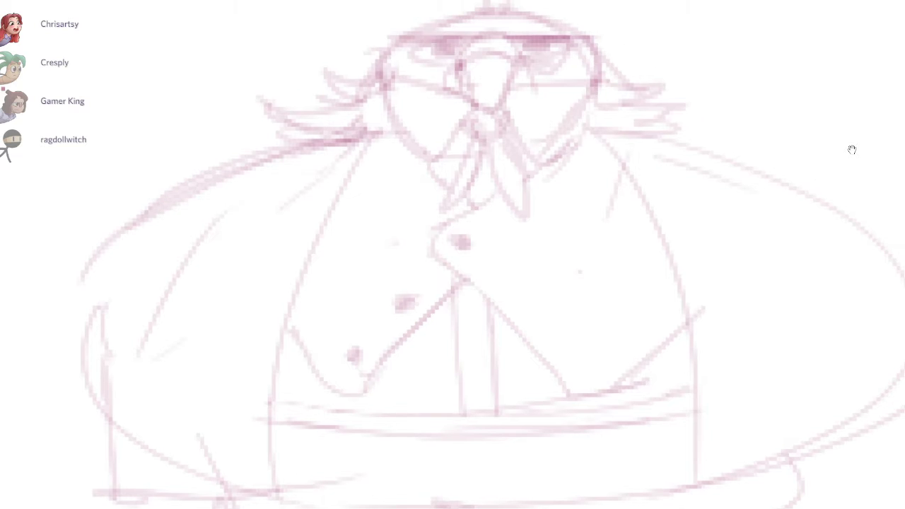
Step: Sketch a higher, straight waistline across the vest opening and erase the curved waistband beneath it
{"action": "left_click_drag", "start_coordinate": [275, 386], "coordinate": [464, 369]}
{"action": "key", "text": "ctrl+z"}
{"action": "left_click_drag", "start_coordinate": [390, 361], "coordinate": [550, 356]}
{"action": "key", "text": "e"}
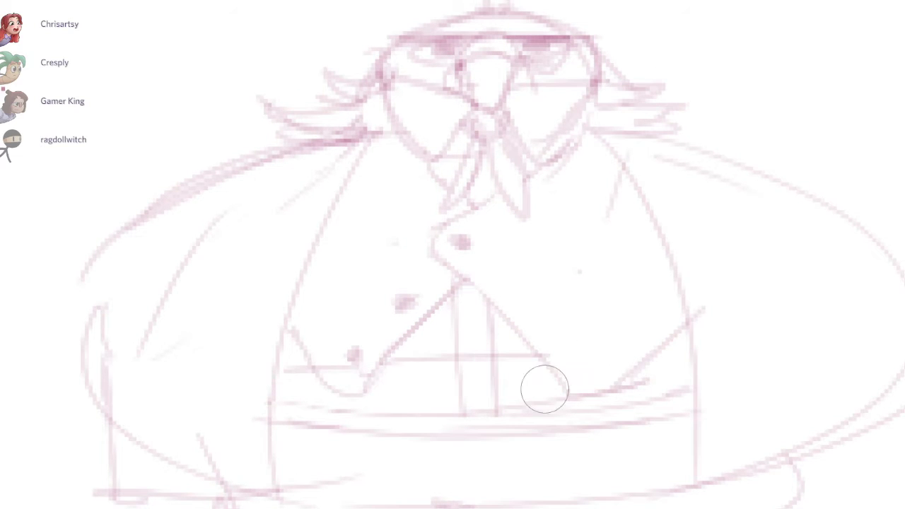
{"action": "mouse_move", "coordinate": [545, 390]}
{"action": "left_mouse_down"}
{"action": "mouse_move", "coordinate": [467, 427]}
{"action": "mouse_move", "coordinate": [436, 427]}
{"action": "mouse_move", "coordinate": [690, 383]}
{"action": "left_mouse_up"}
{"action": "key", "text": "b"}
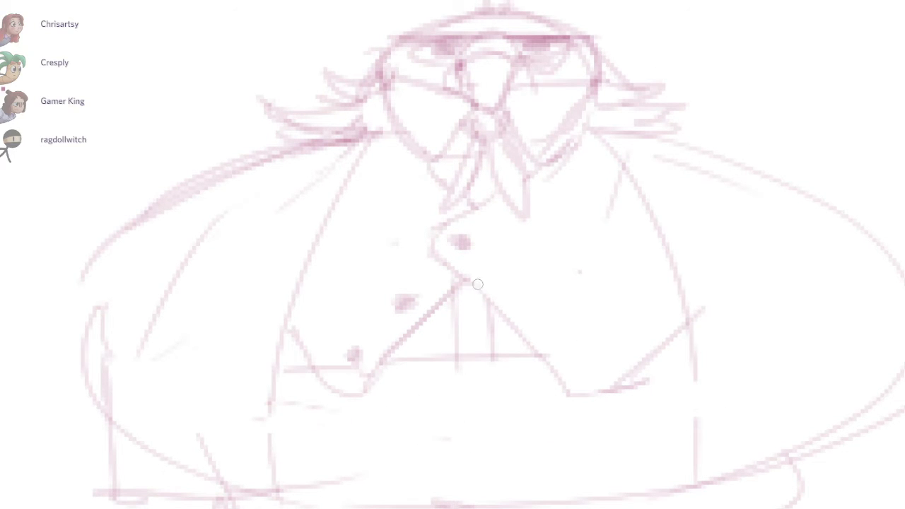
Step: Redraw the vest's right flap with a curved, pointed hem and reinforce the vest's left side edge
{"action": "left_click_drag", "start_coordinate": [477, 284], "coordinate": [620, 394]}
{"action": "left_click_drag", "start_coordinate": [608, 387], "coordinate": [701, 306]}
{"action": "left_click_drag", "start_coordinate": [679, 345], "coordinate": [564, 403]}
{"action": "left_click_drag", "start_coordinate": [493, 285], "coordinate": [609, 378]}
{"action": "left_click_drag", "start_coordinate": [358, 168], "coordinate": [298, 360]}
{"action": "left_click_drag", "start_coordinate": [324, 188], "coordinate": [351, 198]}
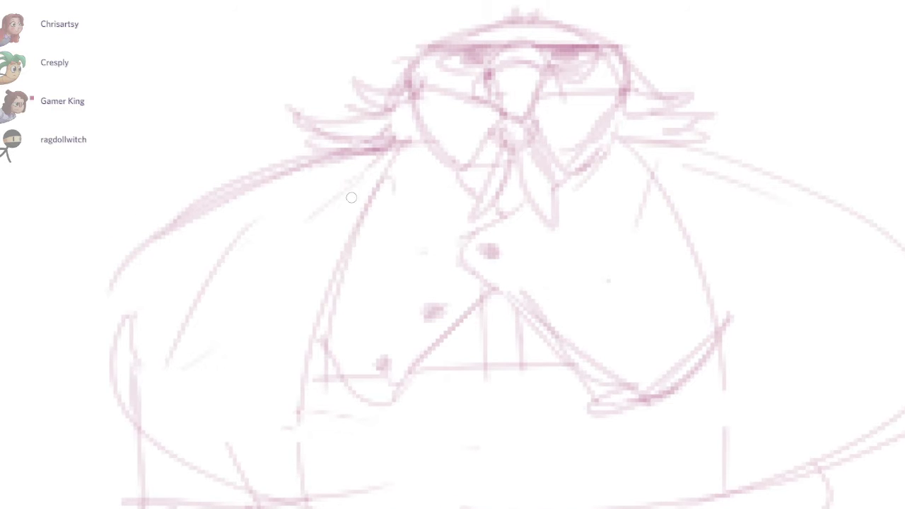
Step: Raise the right shoulder's outer contour into a rounded end and add a curved sleeve line on the left shoulder
{"action": "left_click_drag", "start_coordinate": [212, 192], "coordinate": [150, 306]}
{"action": "left_click_drag", "start_coordinate": [853, 149], "coordinate": [709, 177]}
{"action": "mouse_move", "coordinate": [554, 185]}
{"action": "left_mouse_down"}
{"action": "mouse_move", "coordinate": [798, 256]}
{"action": "mouse_move", "coordinate": [793, 318]}
{"action": "left_mouse_up"}
{"action": "left_click_drag", "start_coordinate": [794, 248], "coordinate": [808, 345]}
{"action": "left_click_drag", "start_coordinate": [827, 343], "coordinate": [824, 353]}
{"action": "left_click_drag", "start_coordinate": [389, 371], "coordinate": [452, 355]}
{"action": "left_click_drag", "start_coordinate": [334, 301], "coordinate": [409, 267]}
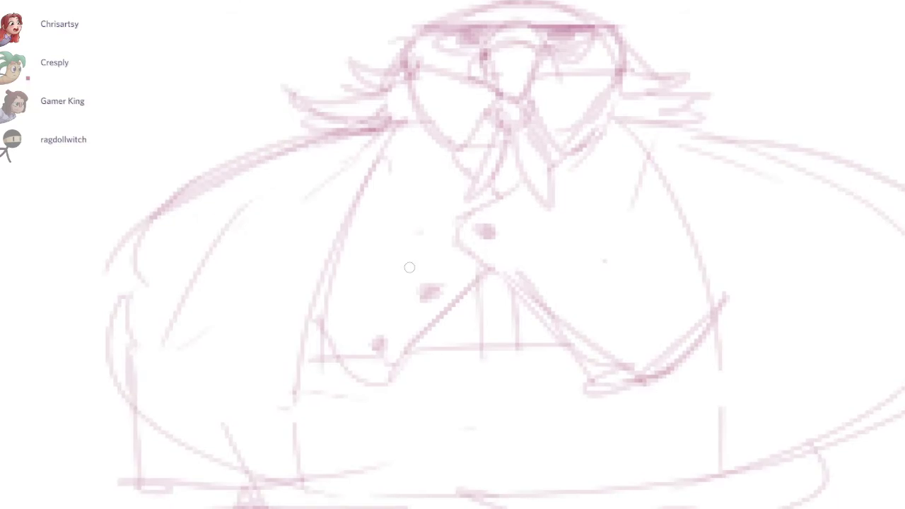
Step: Sketch a rounded, bulging shape with inner folds at the outer end of the left shoulder
{"action": "left_click_drag", "start_coordinate": [310, 136], "coordinate": [131, 298]}
{"action": "left_click_drag", "start_coordinate": [136, 241], "coordinate": [150, 286]}
{"action": "left_click_drag", "start_coordinate": [132, 299], "coordinate": [106, 312]}
{"action": "mouse_move", "coordinate": [172, 246]}
{"action": "left_mouse_down"}
{"action": "mouse_move", "coordinate": [157, 269]}
{"action": "mouse_move", "coordinate": [156, 385]}
{"action": "left_mouse_up"}
{"action": "mouse_move", "coordinate": [104, 265]}
{"action": "left_mouse_down"}
{"action": "mouse_move", "coordinate": [83, 272]}
{"action": "mouse_move", "coordinate": [127, 360]}
{"action": "left_mouse_up"}
{"action": "key", "text": "ctrl+z"}
{"action": "left_click_drag", "start_coordinate": [602, 442], "coordinate": [585, 415]}
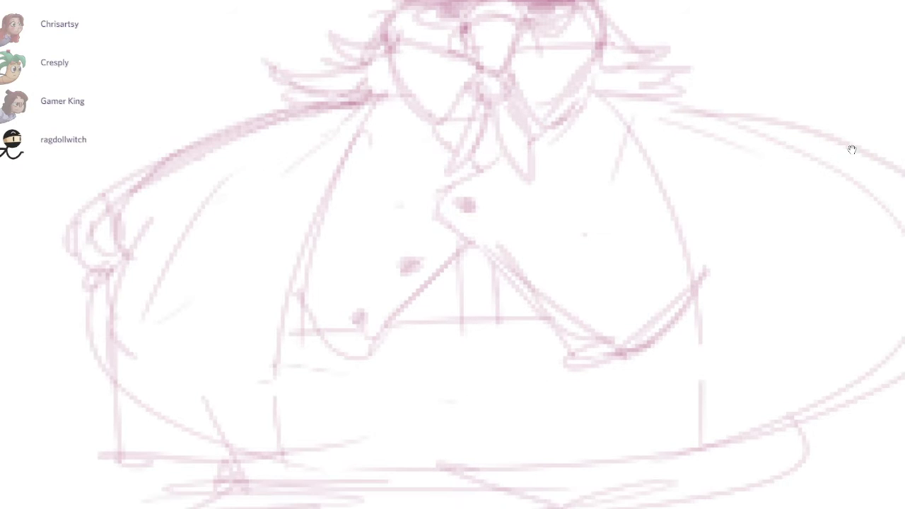
Step: Strengthen the inner contour lines of both sleeves where they curve down from the shoulders
{"action": "left_click_drag", "start_coordinate": [240, 244], "coordinate": [239, 293]}
{"action": "left_click_drag", "start_coordinate": [123, 315], "coordinate": [221, 212]}
{"action": "mouse_move", "coordinate": [185, 235]}
{"action": "left_mouse_down"}
{"action": "mouse_move", "coordinate": [133, 297]}
{"action": "mouse_move", "coordinate": [111, 347]}
{"action": "left_mouse_up"}
{"action": "left_click_drag", "start_coordinate": [853, 149], "coordinate": [738, 101]}
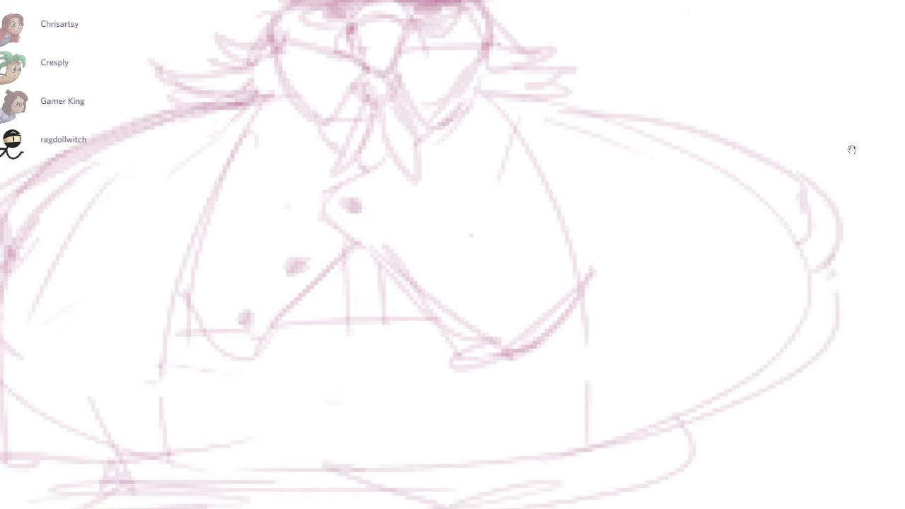
{"action": "mouse_move", "coordinate": [737, 176]}
{"action": "left_mouse_down"}
{"action": "mouse_move", "coordinate": [780, 364]}
{"action": "mouse_move", "coordinate": [706, 404]}
{"action": "left_mouse_up"}
{"action": "left_click_drag", "start_coordinate": [735, 163], "coordinate": [852, 149]}
{"action": "left_click_drag", "start_coordinate": [125, 272], "coordinate": [135, 405]}
Step: Erase the stray lines inside the left sleeve and redraw its straight outer side and lower edge
{"action": "key", "text": "e"}
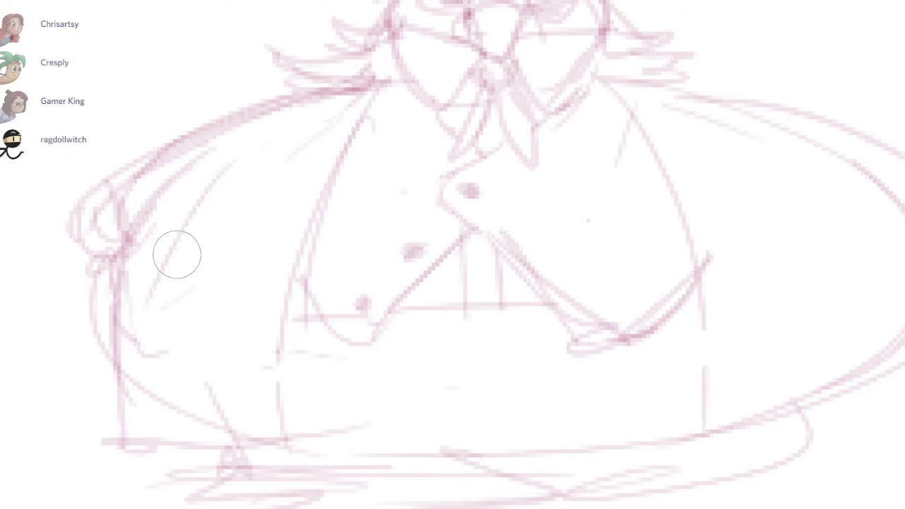
{"action": "left_click_drag", "start_coordinate": [207, 197], "coordinate": [152, 301]}
{"action": "mouse_move", "coordinate": [129, 322]}
{"action": "left_mouse_down"}
{"action": "mouse_move", "coordinate": [141, 378]}
{"action": "mouse_move", "coordinate": [149, 375]}
{"action": "left_mouse_up"}
{"action": "key", "text": "b"}
{"action": "mouse_move", "coordinate": [99, 260]}
{"action": "left_mouse_down"}
{"action": "mouse_move", "coordinate": [105, 443]}
{"action": "mouse_move", "coordinate": [218, 427]}
{"action": "left_mouse_up"}
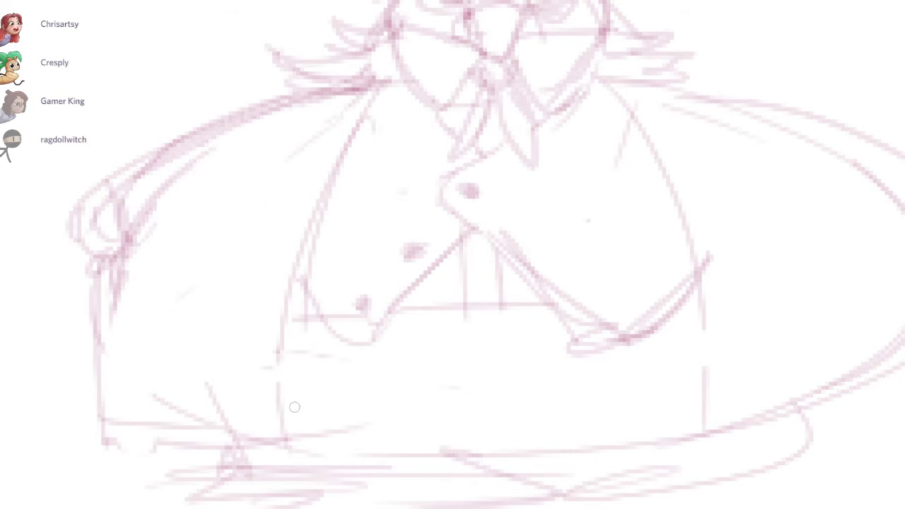
{"action": "left_click_drag", "start_coordinate": [295, 408], "coordinate": [233, 411]}
Step: Sketch the right sleeve's straight outer side and flat lower edge, then erase the old body curve inside it
{"action": "left_click_drag", "start_coordinate": [847, 223], "coordinate": [857, 398]}
{"action": "left_click_drag", "start_coordinate": [865, 337], "coordinate": [848, 446]}
{"action": "left_click_drag", "start_coordinate": [838, 448], "coordinate": [670, 455]}
{"action": "left_click_drag", "start_coordinate": [795, 450], "coordinate": [782, 444]}
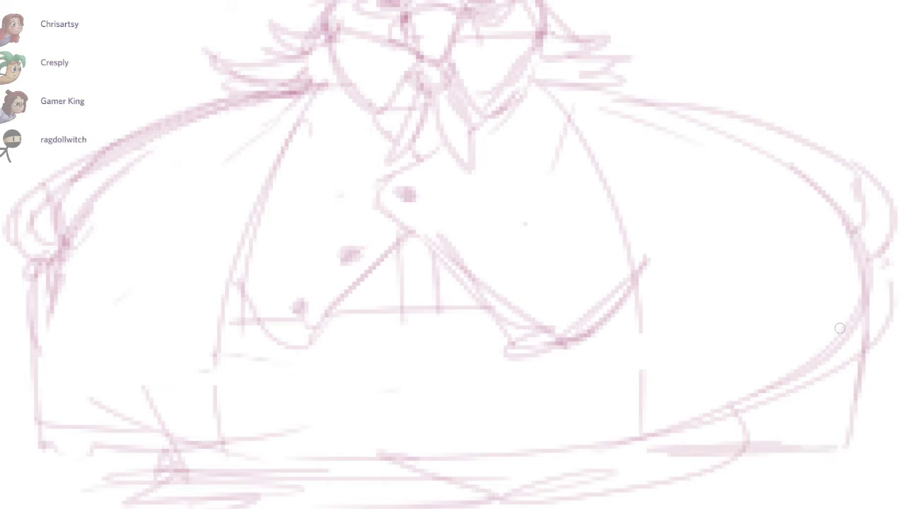
{"action": "key", "text": "e"}
{"action": "left_click_drag", "start_coordinate": [840, 309], "coordinate": [748, 402]}
{"action": "key", "text": "b"}
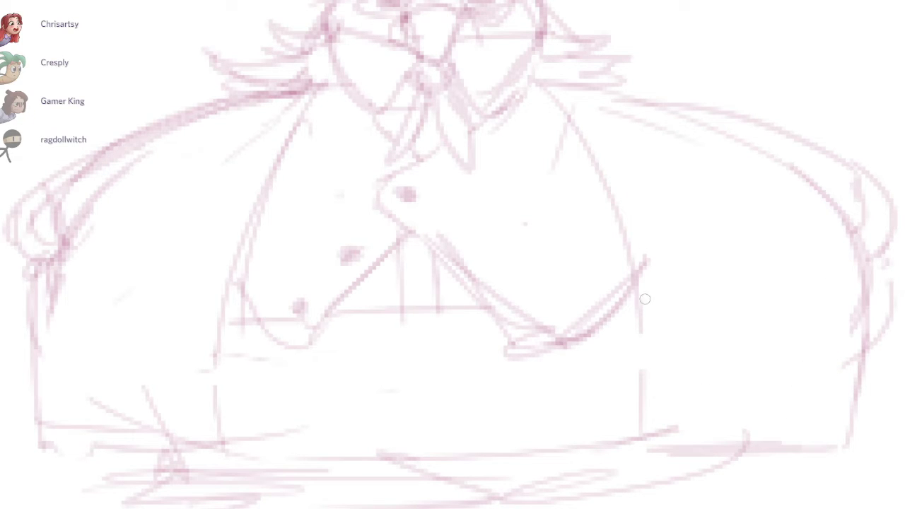
Step: Sketch notched coat lapels with curved outer edges on both sides of the vest
{"action": "left_click_drag", "start_coordinate": [656, 324], "coordinate": [671, 157]}
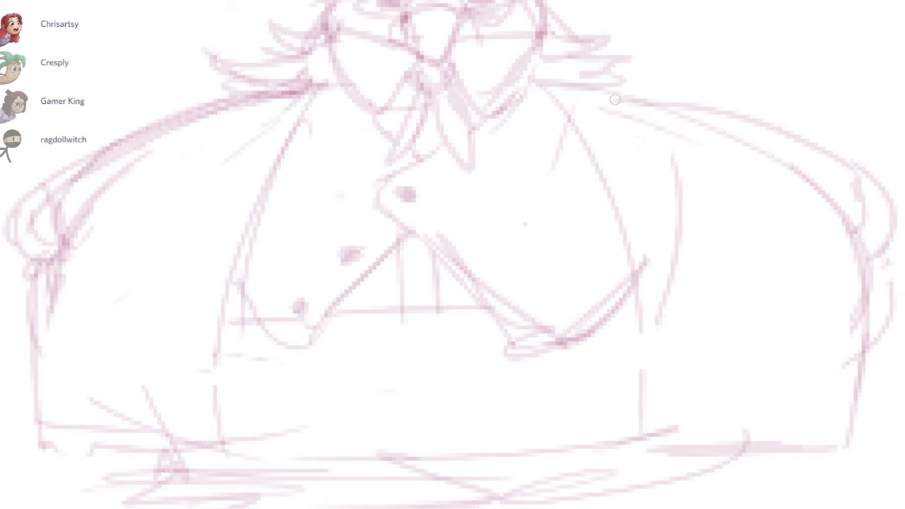
{"action": "mouse_move", "coordinate": [613, 94]}
{"action": "left_mouse_down"}
{"action": "mouse_move", "coordinate": [606, 142]}
{"action": "mouse_move", "coordinate": [676, 150]}
{"action": "left_mouse_up"}
{"action": "mouse_move", "coordinate": [214, 121]}
{"action": "left_mouse_down"}
{"action": "mouse_move", "coordinate": [220, 153]}
{"action": "mouse_move", "coordinate": [278, 122]}
{"action": "left_mouse_up"}
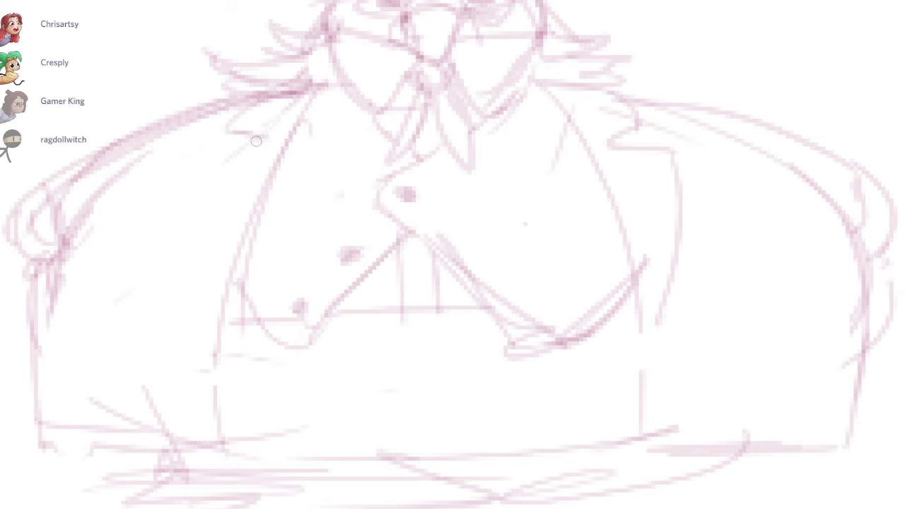
{"action": "left_click_drag", "start_coordinate": [226, 148], "coordinate": [207, 324]}
{"action": "key", "text": "ctrl+z"}
{"action": "left_click_drag", "start_coordinate": [215, 168], "coordinate": [215, 302]}
{"action": "key", "text": "ctrl+z"}
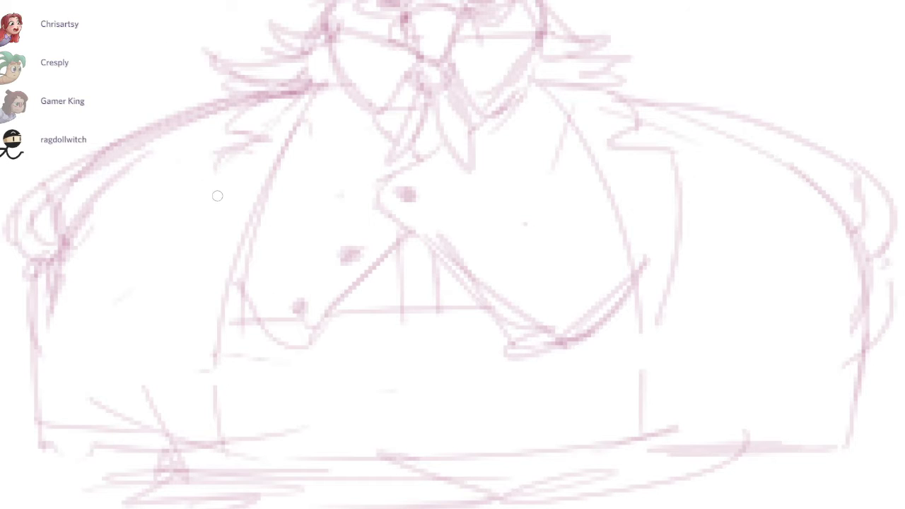
{"action": "left_click_drag", "start_coordinate": [200, 177], "coordinate": [195, 305]}
{"action": "key", "text": "ctrl+z"}
{"action": "left_click_drag", "start_coordinate": [213, 171], "coordinate": [197, 318]}
{"action": "left_click_drag", "start_coordinate": [774, 184], "coordinate": [851, 149]}
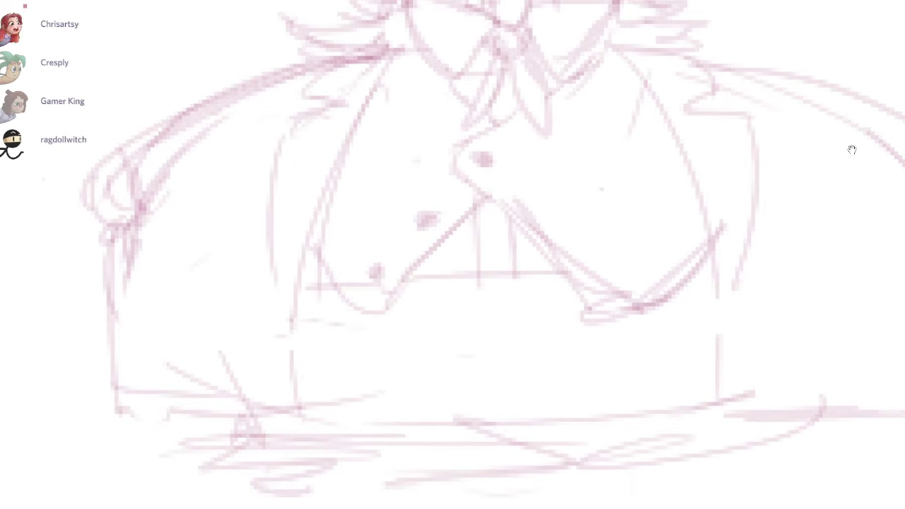
Step: Sketch the left sleeve's inner edge and round off the bottom edges of both sleeves
{"action": "mouse_move", "coordinate": [308, 256]}
{"action": "left_mouse_down"}
{"action": "mouse_move", "coordinate": [293, 392]}
{"action": "mouse_move", "coordinate": [211, 419]}
{"action": "mouse_move", "coordinate": [289, 415]}
{"action": "left_mouse_up"}
{"action": "left_click_drag", "start_coordinate": [853, 149], "coordinate": [691, 131]}
{"action": "mouse_move", "coordinate": [563, 396]}
{"action": "left_mouse_down"}
{"action": "mouse_move", "coordinate": [726, 368]}
{"action": "mouse_move", "coordinate": [760, 326]}
{"action": "left_mouse_up"}
{"action": "mouse_move", "coordinate": [599, 408]}
{"action": "left_mouse_down"}
{"action": "mouse_move", "coordinate": [748, 362]}
{"action": "mouse_move", "coordinate": [785, 300]}
{"action": "left_mouse_up"}
{"action": "left_click_drag", "start_coordinate": [782, 321], "coordinate": [601, 426]}
{"action": "left_click_drag", "start_coordinate": [502, 395], "coordinate": [623, 378]}
{"action": "left_click_drag", "start_coordinate": [254, 348], "coordinate": [589, 350]}
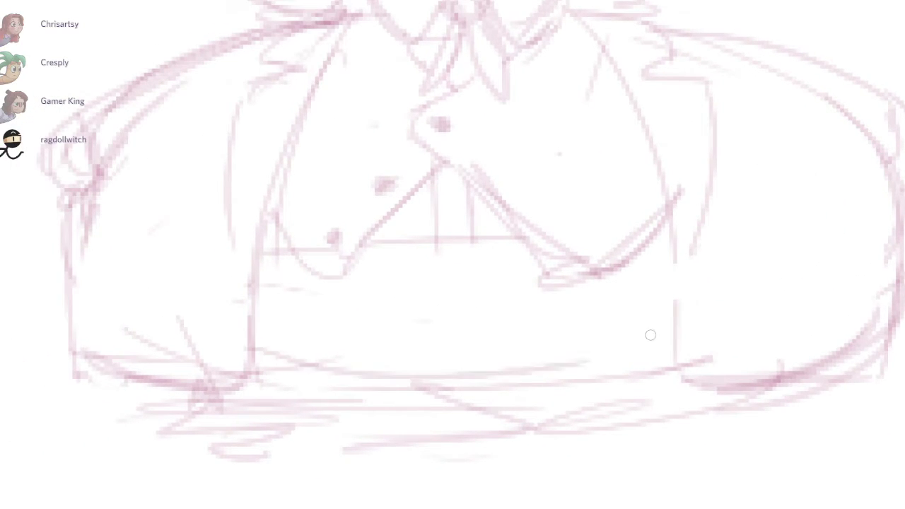
{"action": "key", "text": "ctrl+z"}
Step: Sketch a straight line below the vest hem, with central vertical lines and bunched folds between the legs
{"action": "mouse_move", "coordinate": [396, 335]}
{"action": "left_mouse_down"}
{"action": "mouse_move", "coordinate": [413, 347]}
{"action": "mouse_move", "coordinate": [497, 350]}
{"action": "left_mouse_up"}
{"action": "left_click_drag", "start_coordinate": [415, 249], "coordinate": [455, 347]}
{"action": "left_click_drag", "start_coordinate": [254, 279], "coordinate": [716, 273]}
{"action": "left_click_drag", "start_coordinate": [495, 366], "coordinate": [429, 354]}
{"action": "mouse_move", "coordinate": [429, 390]}
{"action": "left_mouse_down"}
{"action": "mouse_move", "coordinate": [202, 404]}
{"action": "mouse_move", "coordinate": [460, 393]}
{"action": "left_mouse_up"}
{"action": "mouse_move", "coordinate": [469, 352]}
{"action": "left_mouse_down"}
{"action": "mouse_move", "coordinate": [498, 392]}
{"action": "mouse_move", "coordinate": [751, 399]}
{"action": "left_mouse_up"}
Step: Sketch the bird's long, flat left shoe and clear the overlapping construction lines inside it
{"action": "mouse_move", "coordinate": [240, 401]}
{"action": "left_mouse_down"}
{"action": "mouse_move", "coordinate": [201, 429]}
{"action": "mouse_move", "coordinate": [437, 434]}
{"action": "left_mouse_up"}
{"action": "left_click_drag", "start_coordinate": [252, 426], "coordinate": [371, 423]}
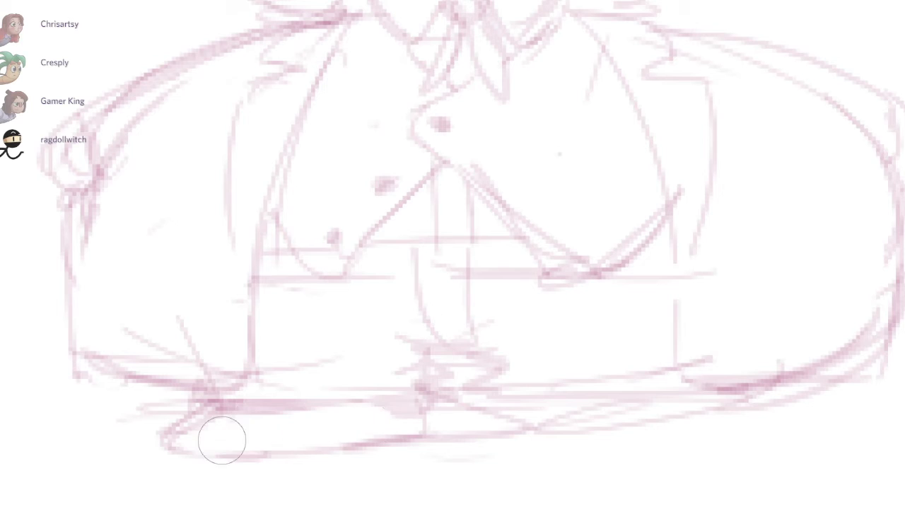
{"action": "left_click_drag", "start_coordinate": [222, 439], "coordinate": [418, 415]}
{"action": "left_click_drag", "start_coordinate": [178, 440], "coordinate": [427, 424]}
{"action": "left_click_drag", "start_coordinate": [234, 457], "coordinate": [425, 431]}
{"action": "left_click_drag", "start_coordinate": [236, 453], "coordinate": [481, 441]}
Step: Sketch the matching right shoe with a slanted outer end, short heel side and curved sole
{"action": "mouse_move", "coordinate": [515, 393]}
{"action": "left_mouse_down"}
{"action": "mouse_move", "coordinate": [516, 432]}
{"action": "mouse_move", "coordinate": [778, 458]}
{"action": "left_mouse_up"}
{"action": "mouse_move", "coordinate": [697, 393]}
{"action": "left_mouse_down"}
{"action": "mouse_move", "coordinate": [767, 460]}
{"action": "mouse_move", "coordinate": [757, 461]}
{"action": "left_mouse_up"}
{"action": "left_click_drag", "start_coordinate": [729, 456], "coordinate": [616, 453]}
{"action": "left_click_drag", "start_coordinate": [483, 396], "coordinate": [484, 430]}
{"action": "mouse_move", "coordinate": [486, 433]}
{"action": "left_mouse_down"}
{"action": "mouse_move", "coordinate": [582, 457]}
{"action": "mouse_move", "coordinate": [740, 449]}
{"action": "left_mouse_up"}
{"action": "mouse_move", "coordinate": [515, 418]}
{"action": "left_mouse_down"}
{"action": "mouse_move", "coordinate": [582, 431]}
{"action": "mouse_move", "coordinate": [651, 422]}
{"action": "left_mouse_up"}
{"action": "left_click_drag", "start_coordinate": [507, 419], "coordinate": [702, 435]}
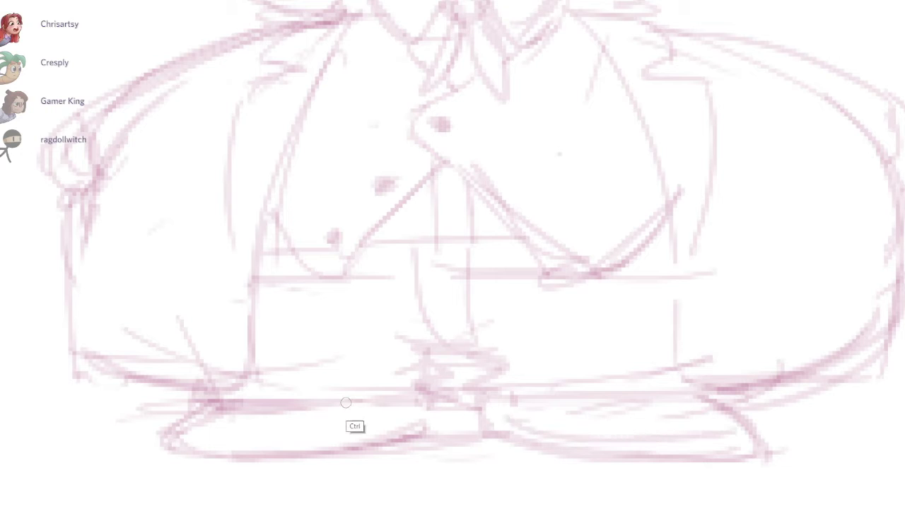
Step: Undo the last stroke and sketch sole lines along the inside of both shoes
{"action": "key", "text": "ctrl+z"}
{"action": "left_click_drag", "start_coordinate": [241, 435], "coordinate": [358, 434]}
{"action": "mouse_move", "coordinate": [192, 439]}
{"action": "left_mouse_down"}
{"action": "mouse_move", "coordinate": [403, 424]}
{"action": "mouse_move", "coordinate": [368, 440]}
{"action": "left_mouse_up"}
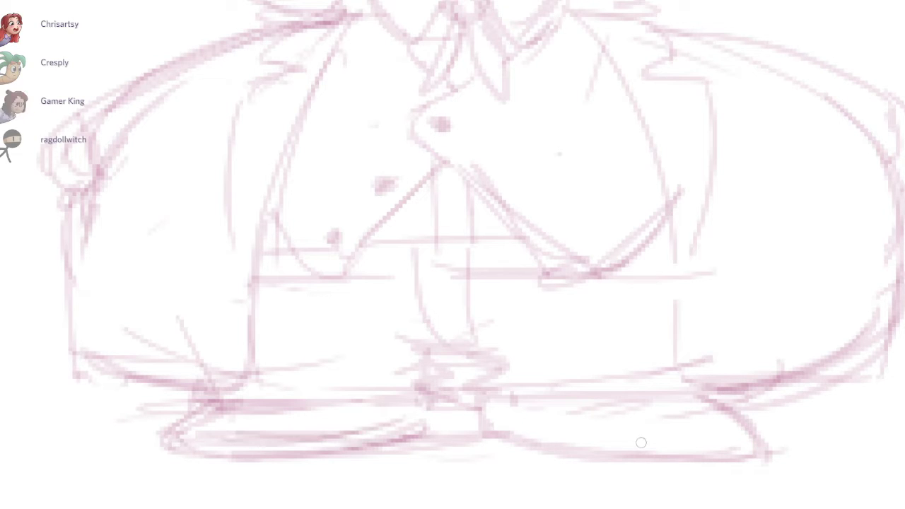
{"action": "left_click_drag", "start_coordinate": [489, 419], "coordinate": [754, 444]}
{"action": "left_click_drag", "start_coordinate": [675, 441], "coordinate": [495, 415]}
Step: Lighten the heavy left shoulder line, redraw the right shoulder's outline higher and erase its old inner line
{"action": "mouse_move", "coordinate": [853, 149]}
{"action": "left_mouse_down"}
{"action": "mouse_move", "coordinate": [838, 278]}
{"action": "mouse_move", "coordinate": [820, 257]}
{"action": "left_mouse_up"}
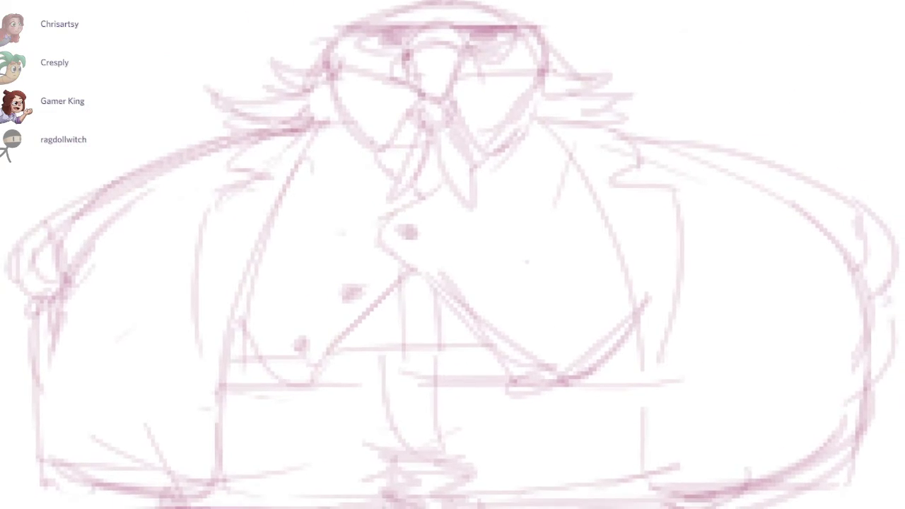
{"action": "scroll", "coordinate": [854, 151], "scroll_direction": "down", "scroll_amount": 2}
{"action": "scroll", "coordinate": [853, 150], "scroll_direction": "down", "scroll_amount": 3}
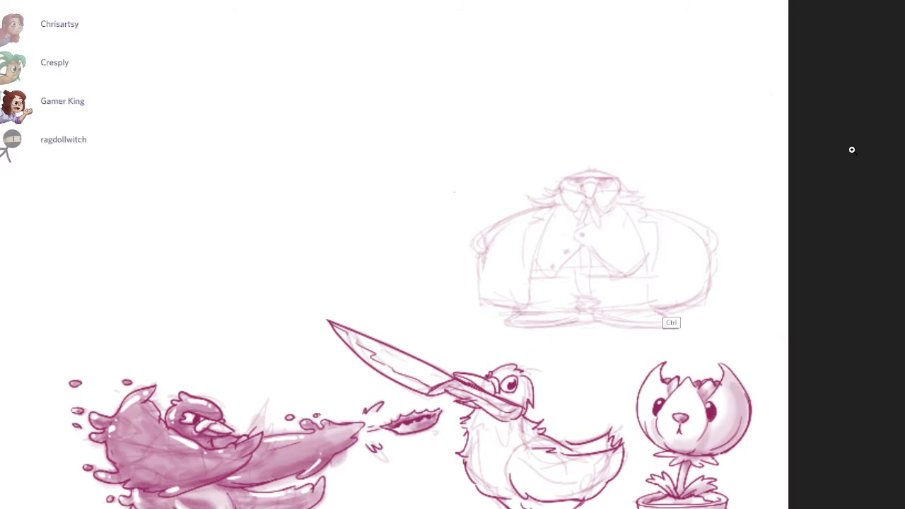
{"action": "scroll", "coordinate": [854, 150], "scroll_direction": "up", "scroll_amount": 2}
{"action": "scroll", "coordinate": [488, 206], "scroll_direction": "up", "scroll_amount": 2}
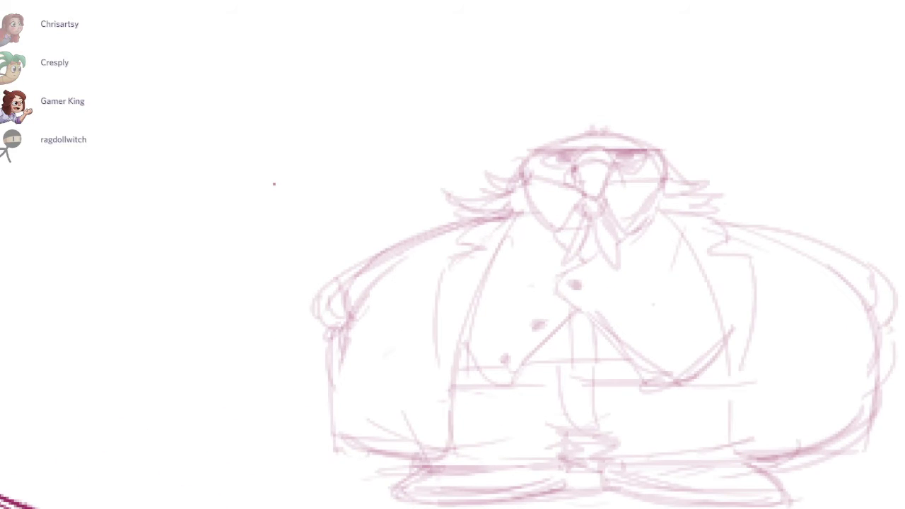
{"action": "left_click_drag", "start_coordinate": [498, 215], "coordinate": [382, 266]}
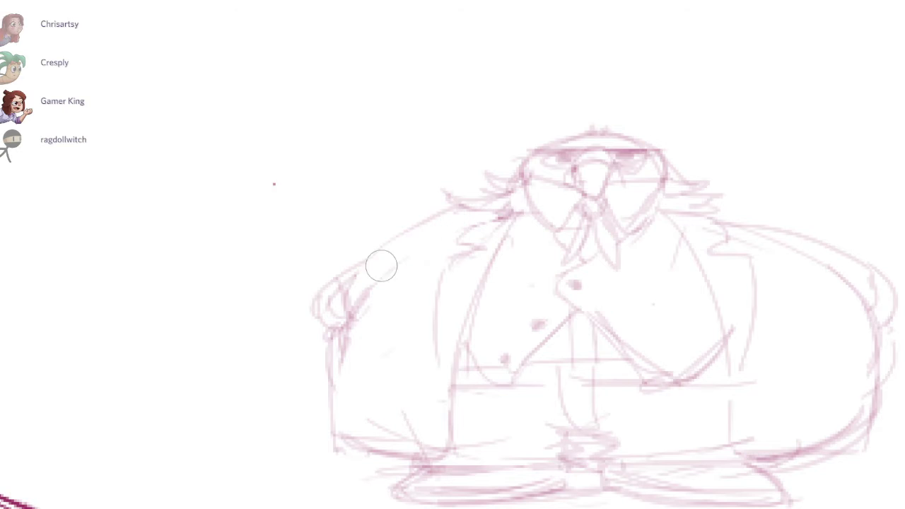
{"action": "key", "text": "b"}
{"action": "left_click_drag", "start_coordinate": [718, 201], "coordinate": [847, 250]}
{"action": "key", "text": "ctrl+z"}
{"action": "left_click_drag", "start_coordinate": [707, 201], "coordinate": [851, 261]}
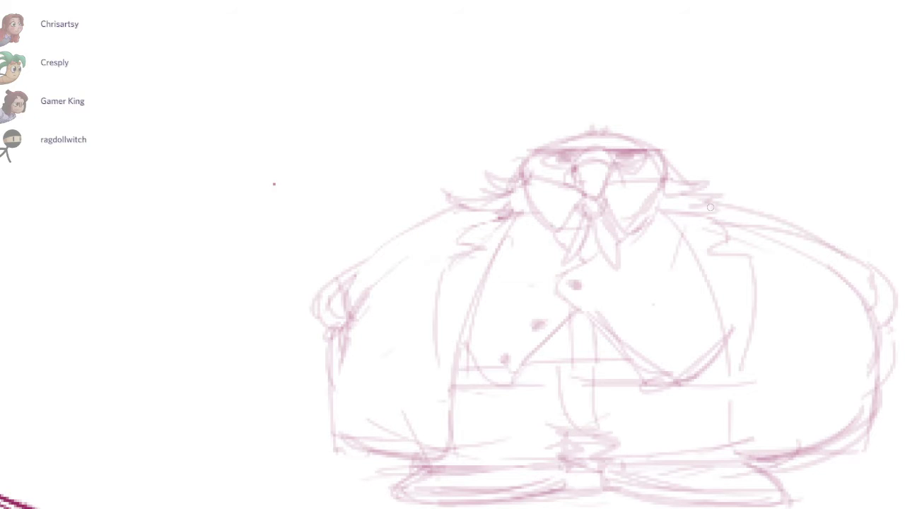
{"action": "key", "text": "e"}
{"action": "mouse_move", "coordinate": [749, 227]}
{"action": "left_mouse_down"}
{"action": "mouse_move", "coordinate": [837, 292]}
{"action": "mouse_move", "coordinate": [827, 264]}
{"action": "left_mouse_up"}
Step: Redraw the left shoulder as a sloped outline with an angular corner, add its inner line and erase the round bump below
{"action": "left_click_drag", "start_coordinate": [904, 152], "coordinate": [847, 150]}
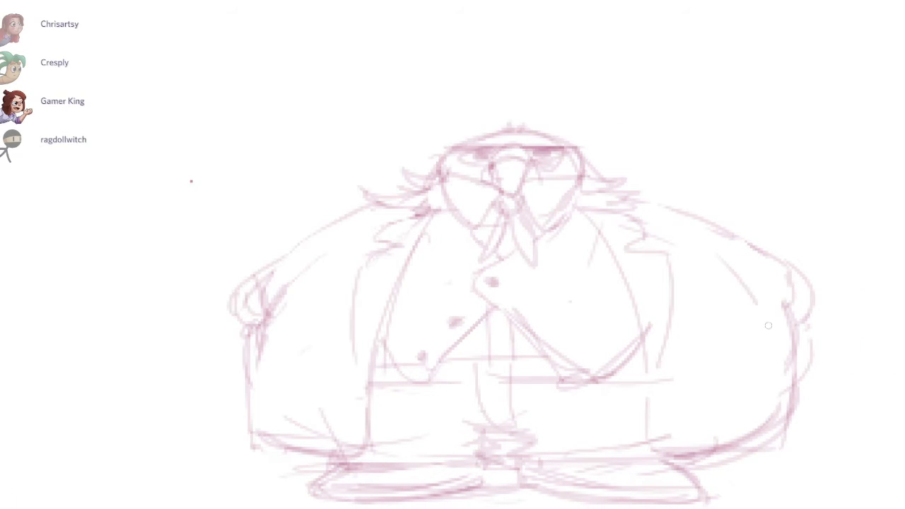
{"action": "mouse_move", "coordinate": [360, 228]}
{"action": "left_mouse_down"}
{"action": "mouse_move", "coordinate": [309, 264]}
{"action": "mouse_move", "coordinate": [269, 313]}
{"action": "left_mouse_up"}
{"action": "left_click_drag", "start_coordinate": [328, 253], "coordinate": [286, 291]}
{"action": "left_click_drag", "start_coordinate": [396, 201], "coordinate": [266, 262]}
{"action": "left_click_drag", "start_coordinate": [343, 216], "coordinate": [266, 259]}
{"action": "mouse_move", "coordinate": [277, 244]}
{"action": "left_mouse_down"}
{"action": "mouse_move", "coordinate": [275, 289]}
{"action": "mouse_move", "coordinate": [242, 295]}
{"action": "left_mouse_up"}
{"action": "key", "text": "e"}
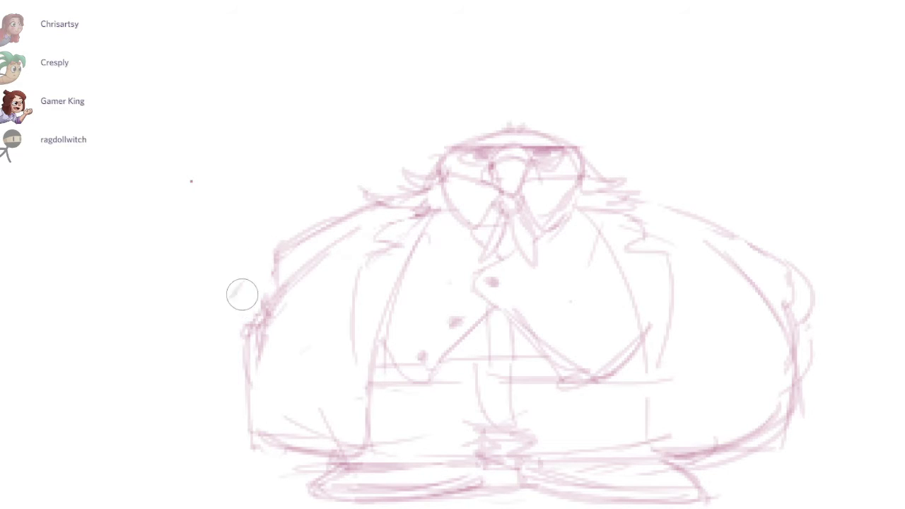
Step: Erase the round bump outside the right shoulder and sketch a sloped shoulder line with an angular end
{"action": "key", "text": "e"}
{"action": "left_click_drag", "start_coordinate": [772, 256], "coordinate": [803, 316]}
{"action": "key", "text": "b"}
{"action": "left_click_drag", "start_coordinate": [680, 205], "coordinate": [760, 251]}
{"action": "left_click_drag", "start_coordinate": [755, 245], "coordinate": [748, 262]}
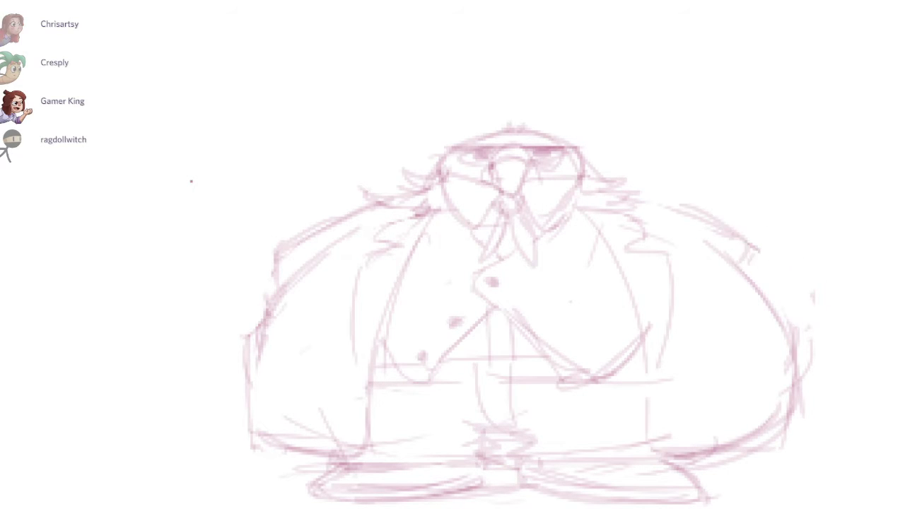
Step: Sketch a curved watch chain with small links hanging across the vest front
{"action": "scroll", "coordinate": [439, 343], "scroll_direction": "up", "scroll_amount": 2}
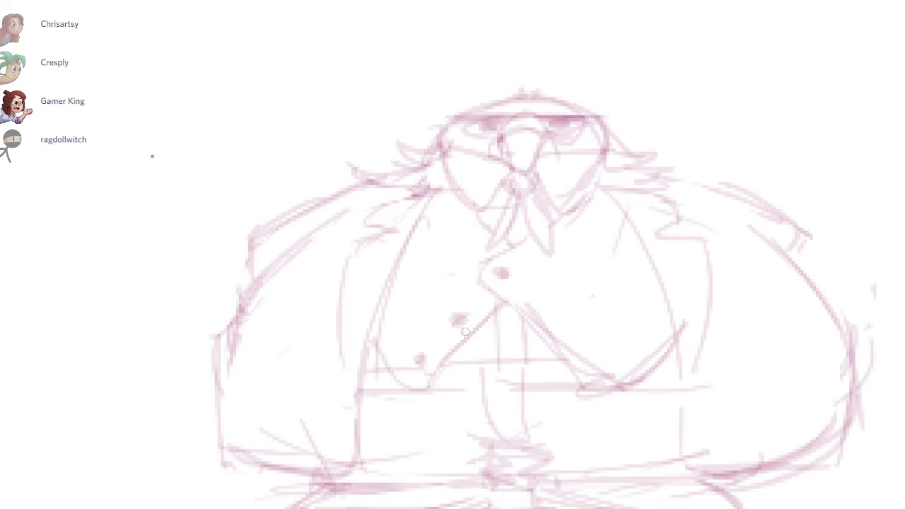
{"action": "mouse_move", "coordinate": [466, 331]}
{"action": "left_mouse_down"}
{"action": "mouse_move", "coordinate": [539, 371]}
{"action": "mouse_move", "coordinate": [598, 317]}
{"action": "left_mouse_up"}
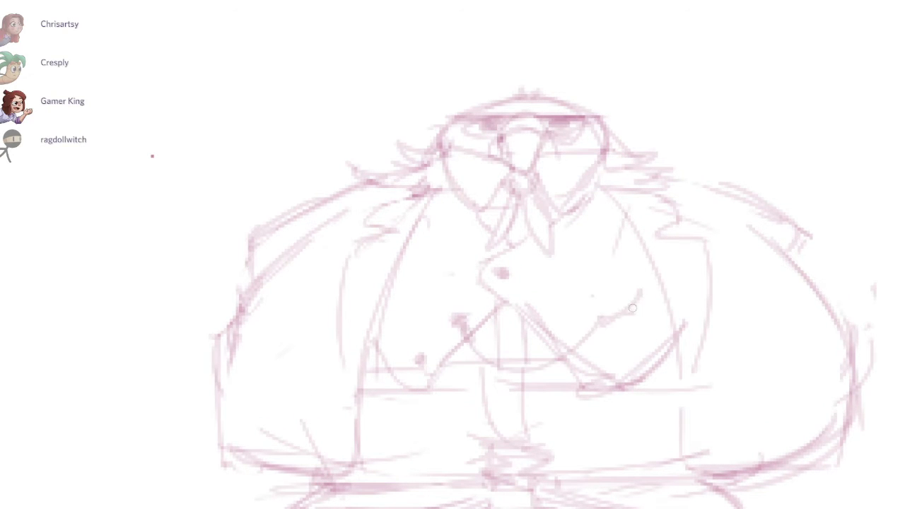
{"action": "mouse_move", "coordinate": [465, 337]}
{"action": "left_mouse_down"}
{"action": "mouse_move", "coordinate": [478, 354]}
{"action": "mouse_move", "coordinate": [575, 356]}
{"action": "left_mouse_up"}
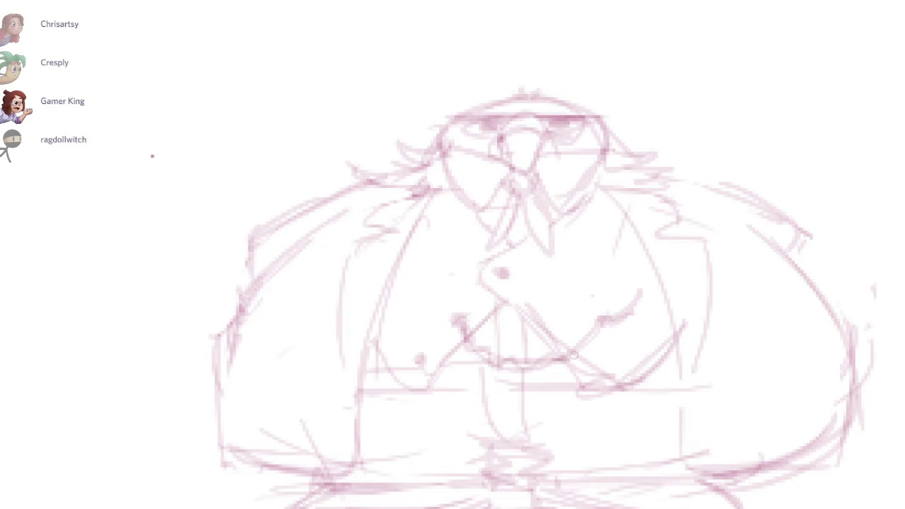
{"action": "mouse_move", "coordinate": [481, 355]}
{"action": "left_mouse_down"}
{"action": "mouse_move", "coordinate": [515, 369]}
{"action": "mouse_move", "coordinate": [556, 367]}
{"action": "mouse_move", "coordinate": [604, 324]}
{"action": "left_mouse_up"}
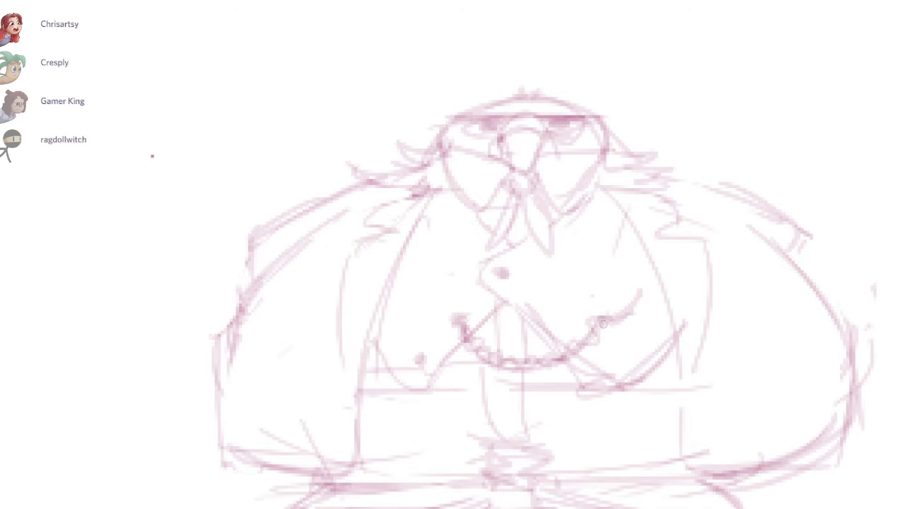
{"action": "left_click_drag", "start_coordinate": [853, 149], "coordinate": [824, 178]}
{"action": "left_click_drag", "start_coordinate": [471, 345], "coordinate": [496, 374]}
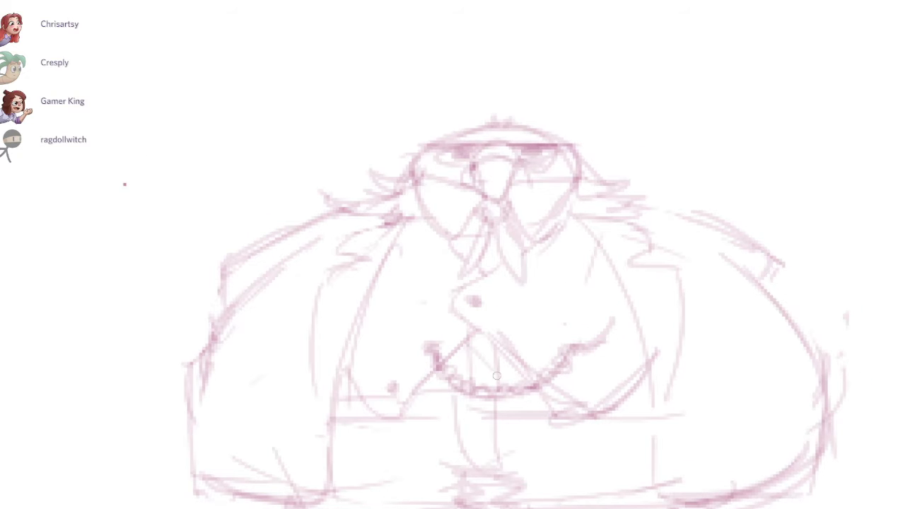
Step: Strengthen the outline of the tie knot beneath the beak
{"action": "left_click_drag", "start_coordinate": [486, 213], "coordinate": [492, 226]}
{"action": "left_click_drag", "start_coordinate": [489, 203], "coordinate": [503, 222]}
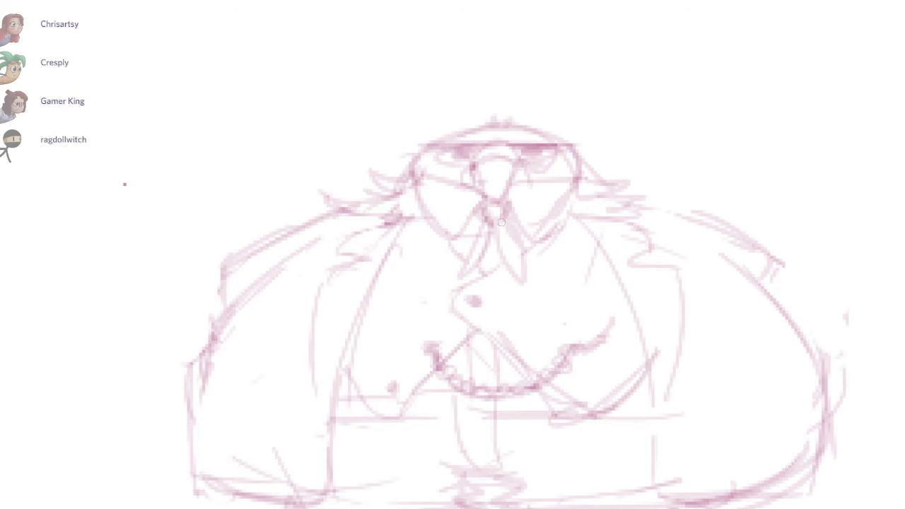
{"action": "left_click_drag", "start_coordinate": [489, 164], "coordinate": [853, 151]}
{"action": "left_click_drag", "start_coordinate": [485, 203], "coordinate": [507, 221]}
Step: Rework the hooked beak's outline, erasing overlapping lines and restating its curved bridge and sides
{"action": "left_click_drag", "start_coordinate": [539, 170], "coordinate": [519, 205]}
{"action": "mouse_move", "coordinate": [464, 178]}
{"action": "left_mouse_down"}
{"action": "mouse_move", "coordinate": [513, 128]}
{"action": "mouse_move", "coordinate": [531, 159]}
{"action": "mouse_move", "coordinate": [527, 145]}
{"action": "mouse_move", "coordinate": [486, 168]}
{"action": "left_mouse_up"}
{"action": "key", "text": "e"}
{"action": "key", "text": "ctrl+z"}
{"action": "mouse_move", "coordinate": [523, 144]}
{"action": "left_mouse_down"}
{"action": "mouse_move", "coordinate": [505, 137]}
{"action": "mouse_move", "coordinate": [466, 188]}
{"action": "left_mouse_up"}
{"action": "key", "text": "b"}
{"action": "mouse_move", "coordinate": [545, 161]}
{"action": "left_mouse_down"}
{"action": "mouse_move", "coordinate": [450, 184]}
{"action": "mouse_move", "coordinate": [460, 201]}
{"action": "left_mouse_up"}
{"action": "mouse_move", "coordinate": [478, 190]}
{"action": "left_mouse_down"}
{"action": "mouse_move", "coordinate": [495, 154]}
{"action": "mouse_move", "coordinate": [544, 164]}
{"action": "left_mouse_up"}
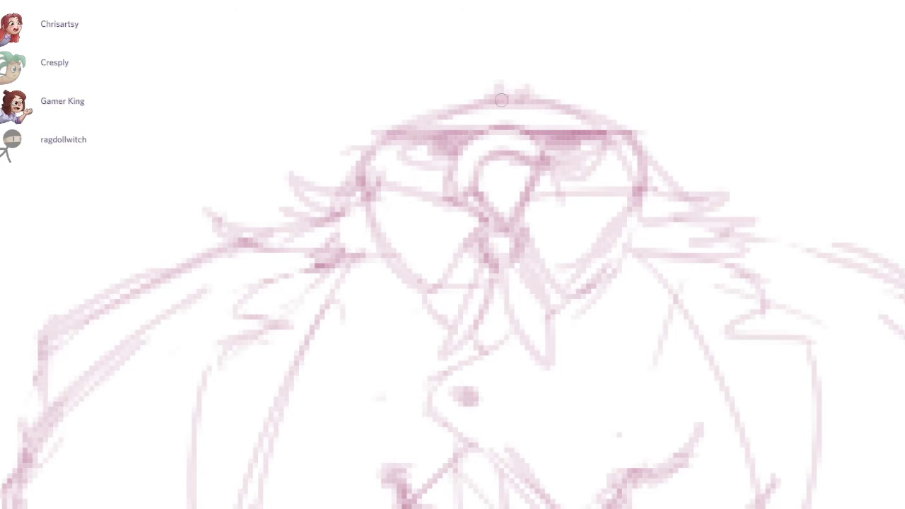
Step: Darken the pupils and flat brow line, extending pointed brow tips past both sides of the head
{"action": "left_click_drag", "start_coordinate": [433, 149], "coordinate": [451, 140]}
{"action": "left_click_drag", "start_coordinate": [566, 141], "coordinate": [570, 144]}
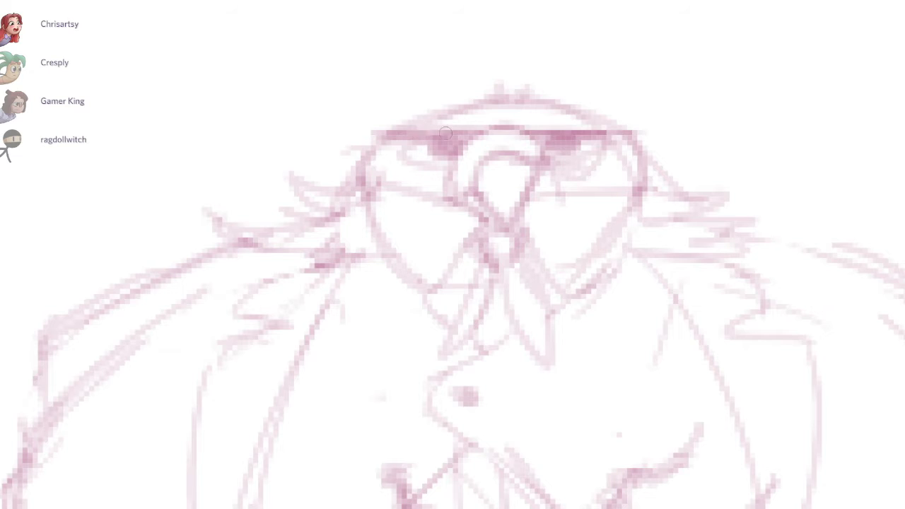
{"action": "left_click_drag", "start_coordinate": [446, 133], "coordinate": [647, 125]}
{"action": "left_click_drag", "start_coordinate": [542, 134], "coordinate": [638, 136]}
{"action": "mouse_move", "coordinate": [382, 134]}
{"action": "left_mouse_down"}
{"action": "mouse_move", "coordinate": [489, 133]}
{"action": "mouse_move", "coordinate": [376, 131]}
{"action": "left_mouse_up"}
{"action": "mouse_move", "coordinate": [385, 132]}
{"action": "left_mouse_down"}
{"action": "mouse_move", "coordinate": [477, 130]}
{"action": "mouse_move", "coordinate": [406, 139]}
{"action": "left_mouse_up"}
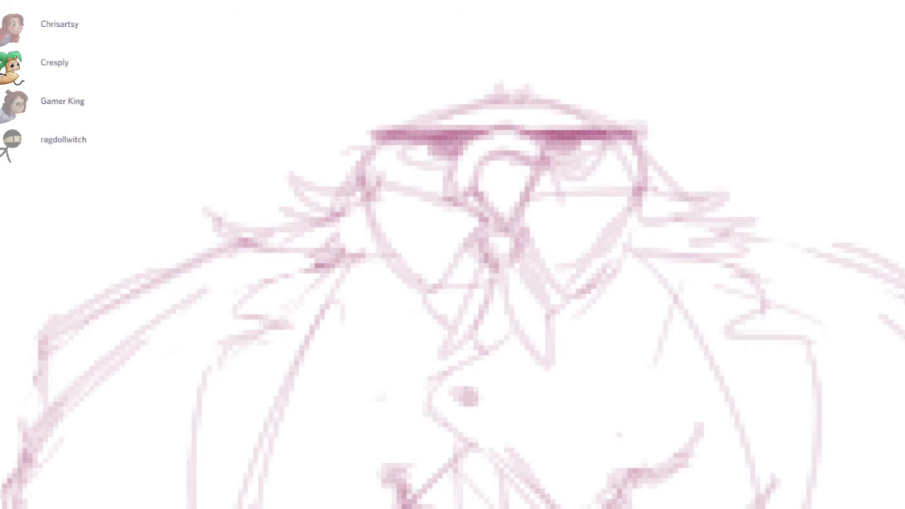
{"action": "mouse_move", "coordinate": [574, 135]}
{"action": "left_mouse_down"}
{"action": "mouse_move", "coordinate": [682, 122]}
{"action": "mouse_move", "coordinate": [661, 126]}
{"action": "left_mouse_up"}
{"action": "mouse_move", "coordinate": [470, 135]}
{"action": "left_mouse_down"}
{"action": "mouse_move", "coordinate": [387, 123]}
{"action": "mouse_move", "coordinate": [427, 128]}
{"action": "left_mouse_up"}
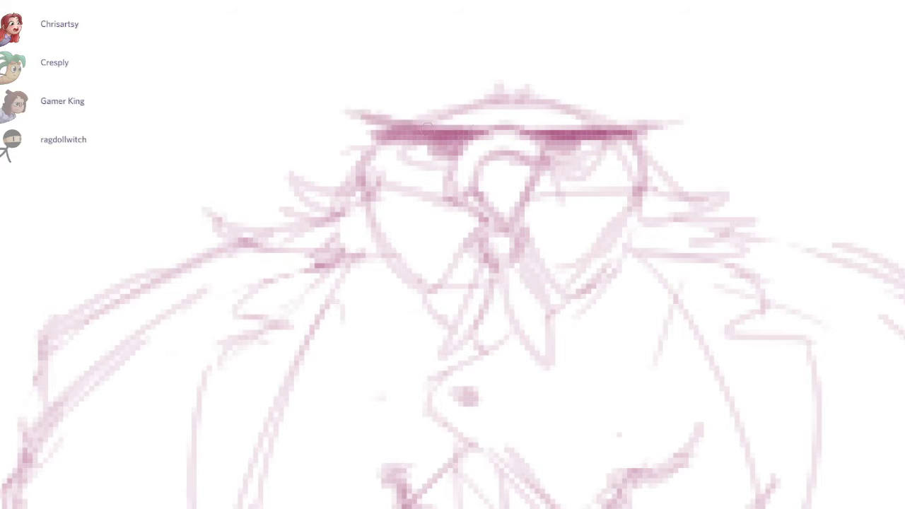
Step: Strengthen the top of the head and its small feather tufts, and restate lines beside the beak
{"action": "left_click_drag", "start_coordinate": [504, 105], "coordinate": [411, 128]}
{"action": "mouse_move", "coordinate": [498, 107]}
{"action": "left_mouse_down"}
{"action": "mouse_move", "coordinate": [620, 125]}
{"action": "mouse_move", "coordinate": [670, 183]}
{"action": "left_mouse_up"}
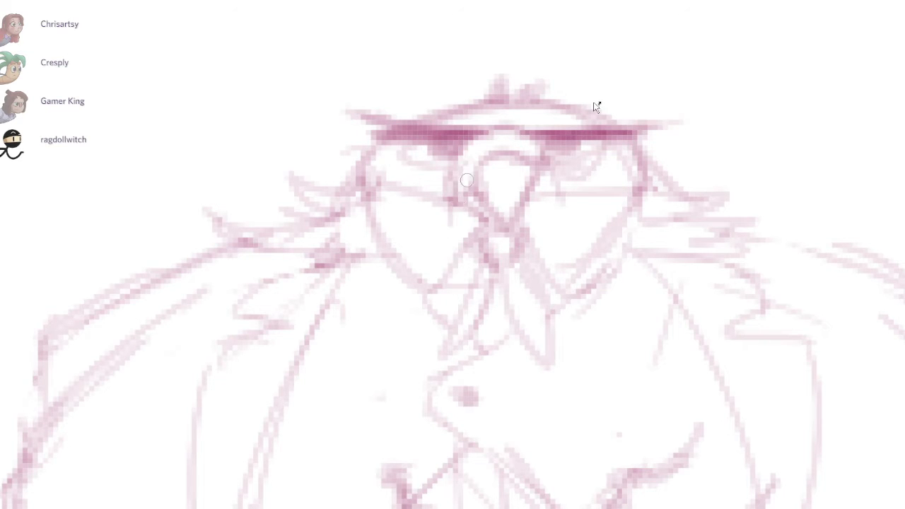
{"action": "left_click_drag", "start_coordinate": [467, 180], "coordinate": [459, 179]}
{"action": "mouse_move", "coordinate": [523, 230]}
{"action": "left_mouse_down"}
{"action": "mouse_move", "coordinate": [527, 244]}
{"action": "mouse_move", "coordinate": [649, 189]}
{"action": "left_mouse_up"}
Step: Redraw the lower lids of both half-closed eyes, clearing the old shading under the right brow
{"action": "key", "text": "e"}
{"action": "left_click_drag", "start_coordinate": [581, 161], "coordinate": [599, 142]}
{"action": "key", "text": "b"}
{"action": "left_click_drag", "start_coordinate": [549, 162], "coordinate": [586, 170]}
{"action": "left_click_drag", "start_coordinate": [604, 143], "coordinate": [580, 166]}
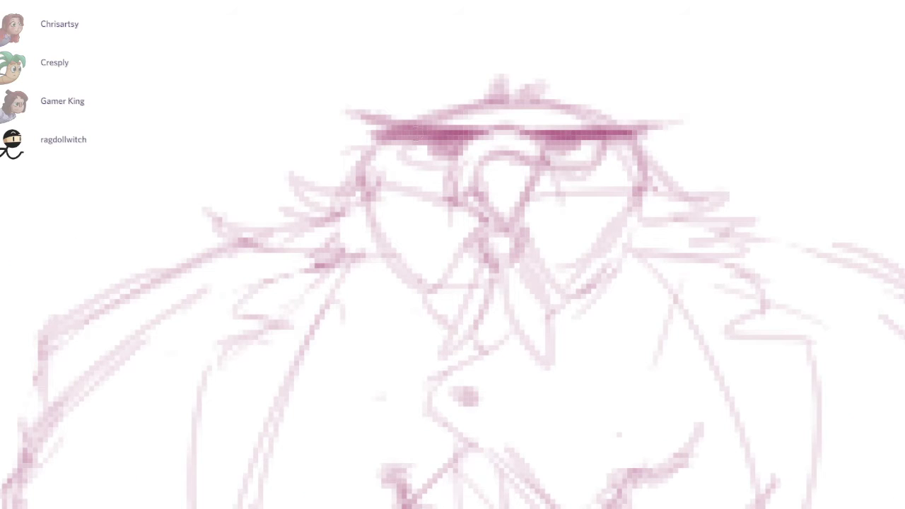
{"action": "left_click_drag", "start_coordinate": [463, 145], "coordinate": [402, 155]}
Step: Redraw the left cheek line from the beak to the head's edge and lighten the face outlines below
{"action": "key", "text": "e"}
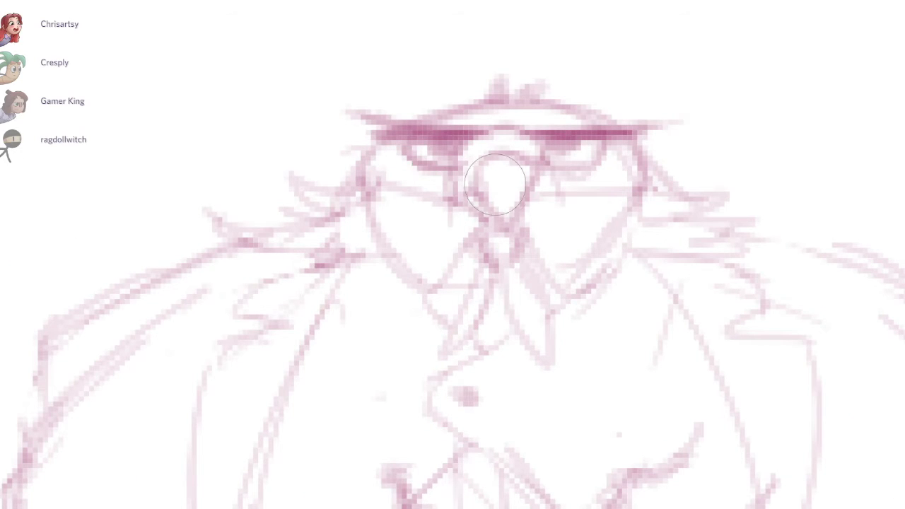
{"action": "key", "text": "b"}
{"action": "left_click_drag", "start_coordinate": [593, 103], "coordinate": [606, 67]}
{"action": "left_click_drag", "start_coordinate": [494, 174], "coordinate": [390, 147]}
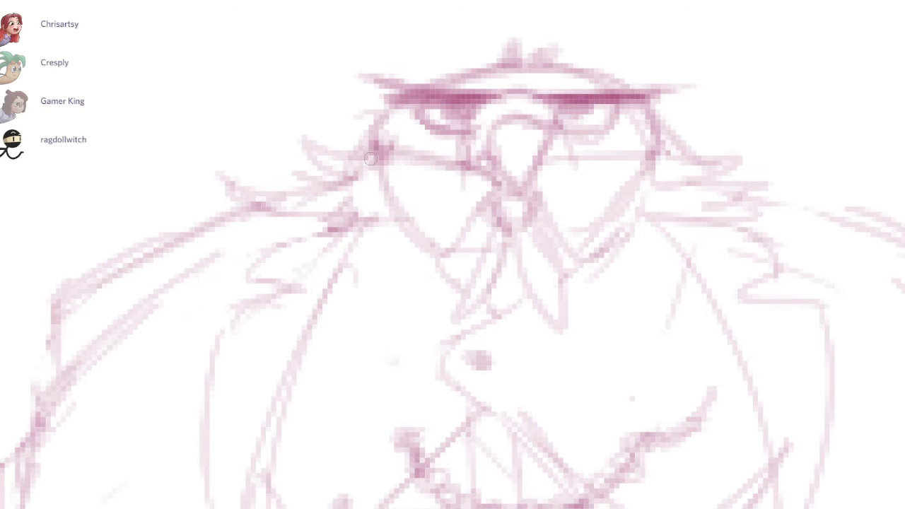
{"action": "key", "text": "bracketright"}
{"action": "key", "text": "bracketright"}
{"action": "key", "text": "bracketright"}
{"action": "key", "text": "b"}
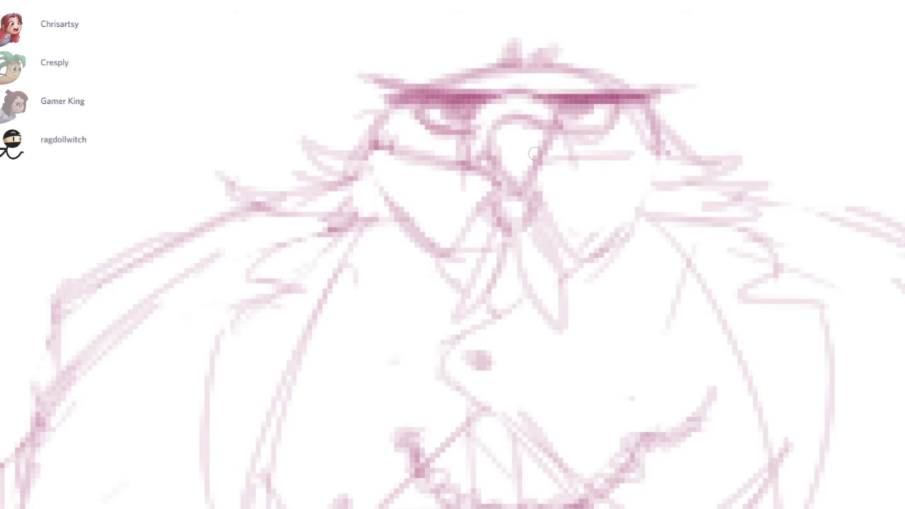
Step: Sketch the right cheek patch with a slanted upper line and pointed bottom, and clear stray lines beside the beak
{"action": "left_click_drag", "start_coordinate": [543, 170], "coordinate": [613, 252]}
{"action": "mouse_move", "coordinate": [662, 168]}
{"action": "left_mouse_down"}
{"action": "mouse_move", "coordinate": [581, 247]}
{"action": "mouse_move", "coordinate": [600, 251]}
{"action": "left_mouse_up"}
{"action": "left_click_drag", "start_coordinate": [550, 167], "coordinate": [666, 147]}
{"action": "key", "text": "e"}
{"action": "left_click_drag", "start_coordinate": [603, 136], "coordinate": [581, 142]}
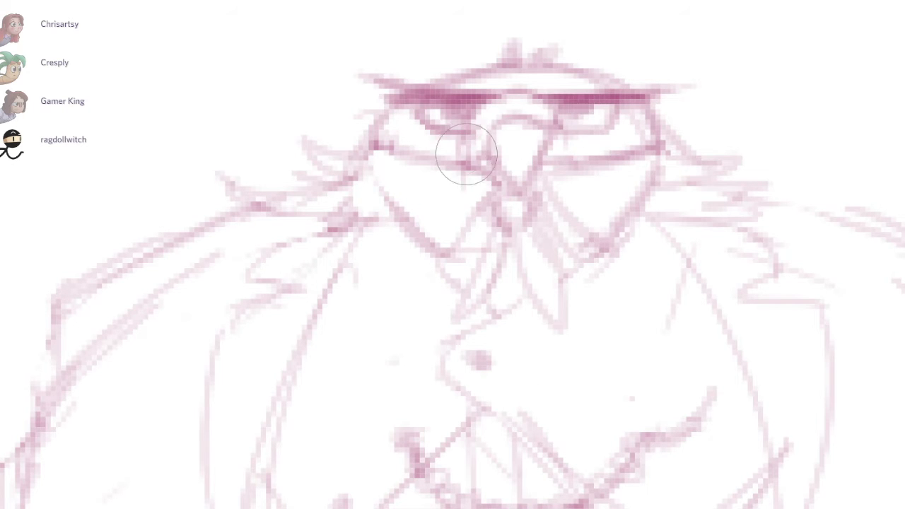
{"action": "key", "text": "bracketleft"}
{"action": "key", "text": "bracketleft"}
{"action": "key", "text": "bracketleft"}
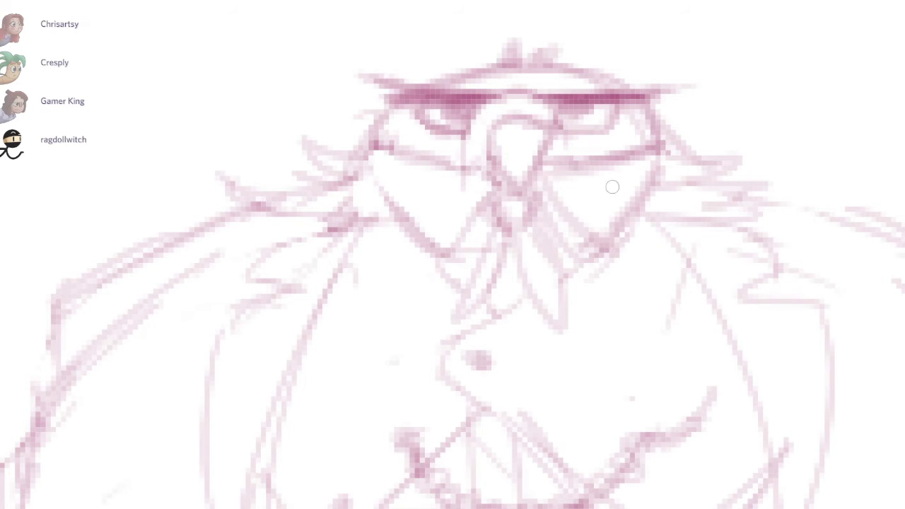
Step: Erase overlapping lines around the tie and redraw its two pointed tails
{"action": "mouse_move", "coordinate": [543, 170]}
{"action": "left_mouse_down"}
{"action": "mouse_move", "coordinate": [644, 140]}
{"action": "mouse_move", "coordinate": [527, 163]}
{"action": "left_mouse_up"}
{"action": "left_click_drag", "start_coordinate": [572, 295], "coordinate": [558, 227]}
{"action": "key", "text": "e"}
{"action": "left_click_drag", "start_coordinate": [536, 138], "coordinate": [545, 162]}
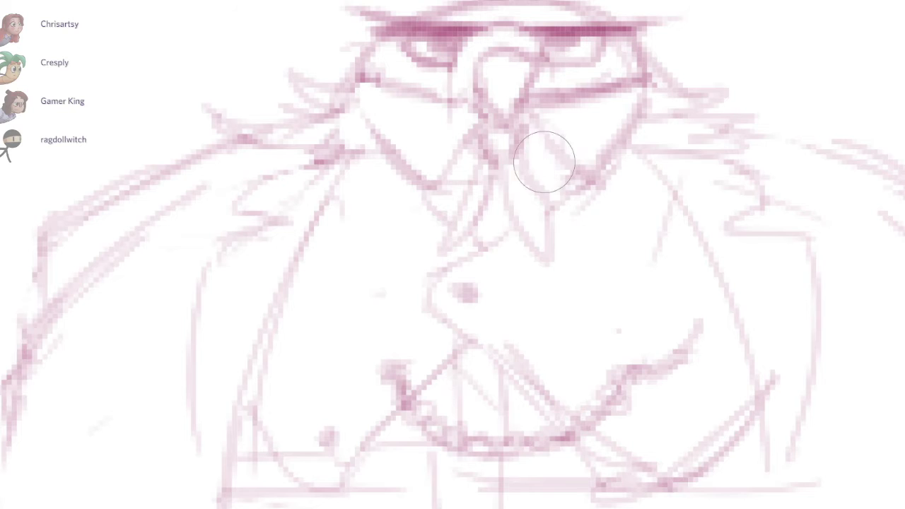
{"action": "key", "text": "b"}
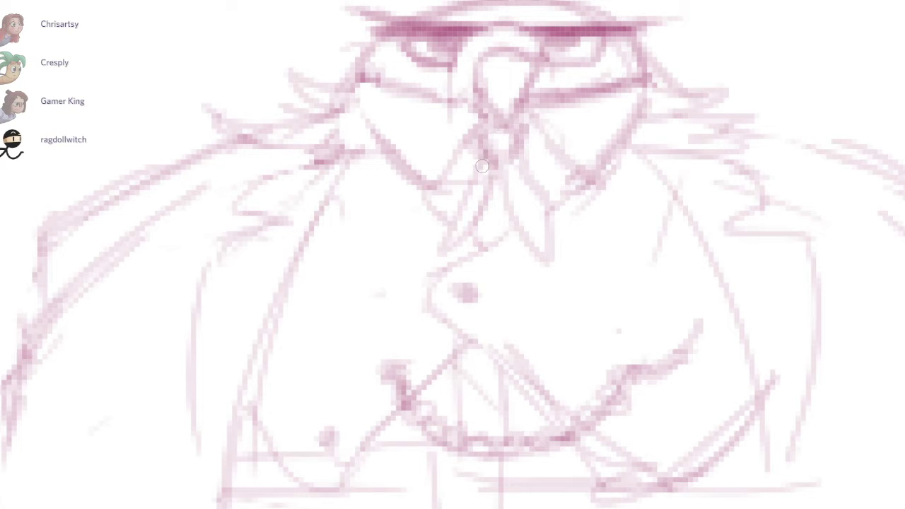
{"action": "left_click_drag", "start_coordinate": [481, 166], "coordinate": [445, 246]}
{"action": "key", "text": "ctrl+z"}
{"action": "mouse_move", "coordinate": [486, 162]}
{"action": "left_mouse_down"}
{"action": "mouse_move", "coordinate": [437, 215]}
{"action": "mouse_move", "coordinate": [441, 241]}
{"action": "mouse_move", "coordinate": [474, 234]}
{"action": "left_mouse_up"}
{"action": "key", "text": "e"}
{"action": "key", "text": "b"}
{"action": "left_click_drag", "start_coordinate": [507, 196], "coordinate": [548, 261]}
Step: Redraw the vest's overlapping front edge around the top button and erase the old curve
{"action": "mouse_move", "coordinate": [512, 230]}
{"action": "left_mouse_down"}
{"action": "mouse_move", "coordinate": [495, 245]}
{"action": "mouse_move", "coordinate": [462, 333]}
{"action": "mouse_move", "coordinate": [443, 276]}
{"action": "mouse_move", "coordinate": [478, 338]}
{"action": "left_mouse_up"}
{"action": "key", "text": "ctrl+z"}
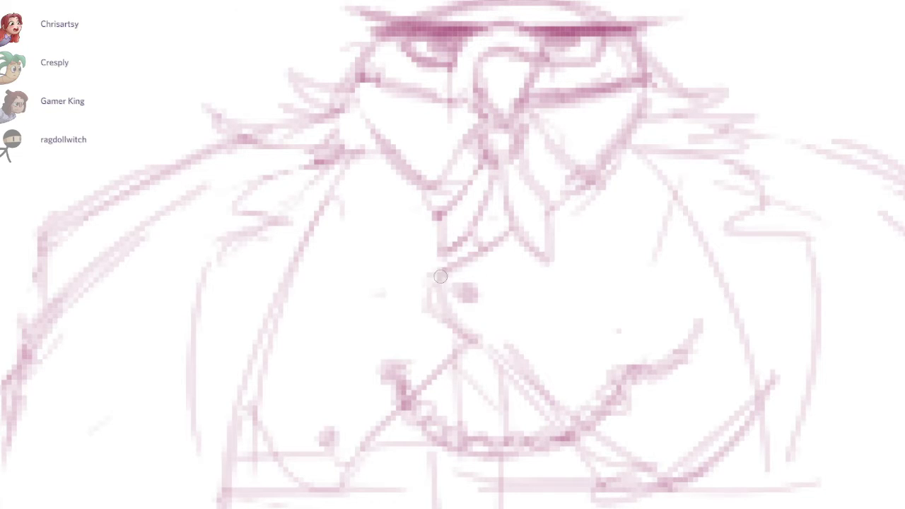
{"action": "key", "text": "e"}
{"action": "left_click_drag", "start_coordinate": [428, 275], "coordinate": [478, 338]}
{"action": "left_click_drag", "start_coordinate": [594, 102], "coordinate": [598, 50]}
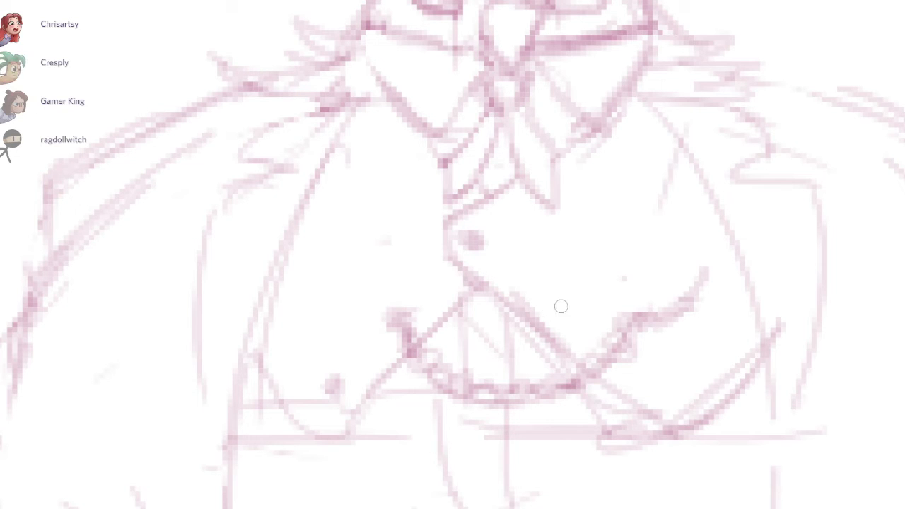
Step: Strengthen the vest's front and lower-left edges and mark two buttons on its right panel
{"action": "left_click_drag", "start_coordinate": [564, 304], "coordinate": [563, 312]}
{"action": "left_click_drag", "start_coordinate": [647, 385], "coordinate": [662, 370]}
{"action": "left_click_drag", "start_coordinate": [705, 392], "coordinate": [678, 395]}
{"action": "left_click_drag", "start_coordinate": [563, 141], "coordinate": [600, 95]}
{"action": "left_click_drag", "start_coordinate": [294, 310], "coordinate": [343, 385]}
Step: Sketch notched lapels on both sides of the vest's neckline
{"action": "mouse_move", "coordinate": [532, 196]}
{"action": "left_mouse_down"}
{"action": "mouse_move", "coordinate": [623, 160]}
{"action": "mouse_move", "coordinate": [709, 81]}
{"action": "left_mouse_up"}
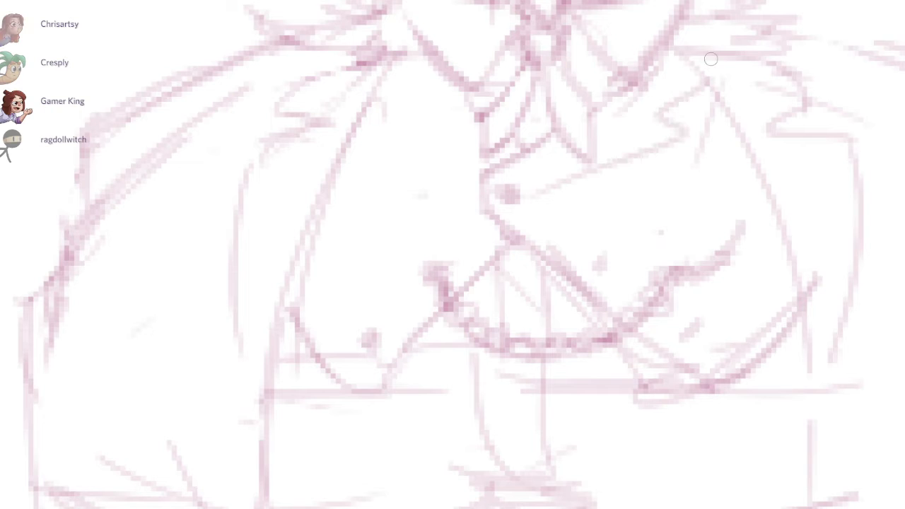
{"action": "left_click_drag", "start_coordinate": [488, 155], "coordinate": [386, 78]}
{"action": "left_click_drag", "start_coordinate": [693, 157], "coordinate": [651, 245]}
{"action": "left_click_drag", "start_coordinate": [626, 247], "coordinate": [497, 370]}
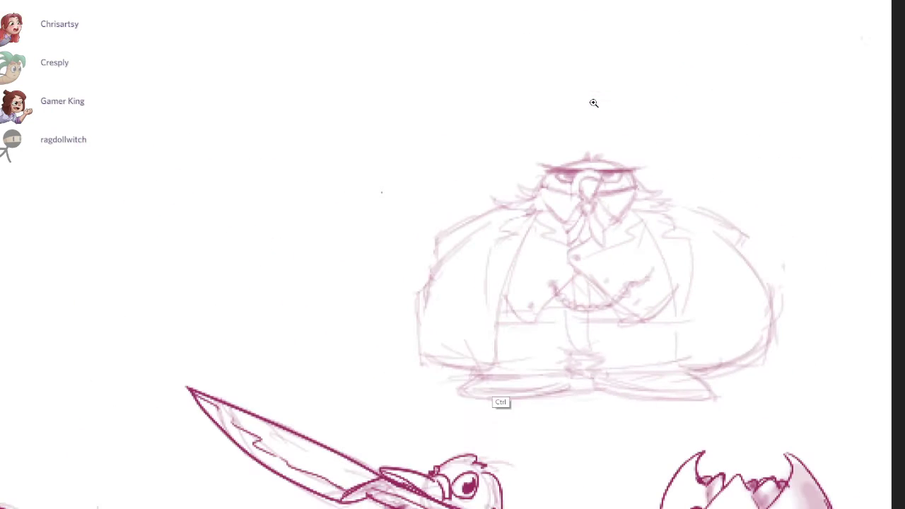
Step: Add fold marks below the left shoulder corner and erase the angular end of the right shoulder
{"action": "left_click_drag", "start_coordinate": [654, 333], "coordinate": [724, 311]}
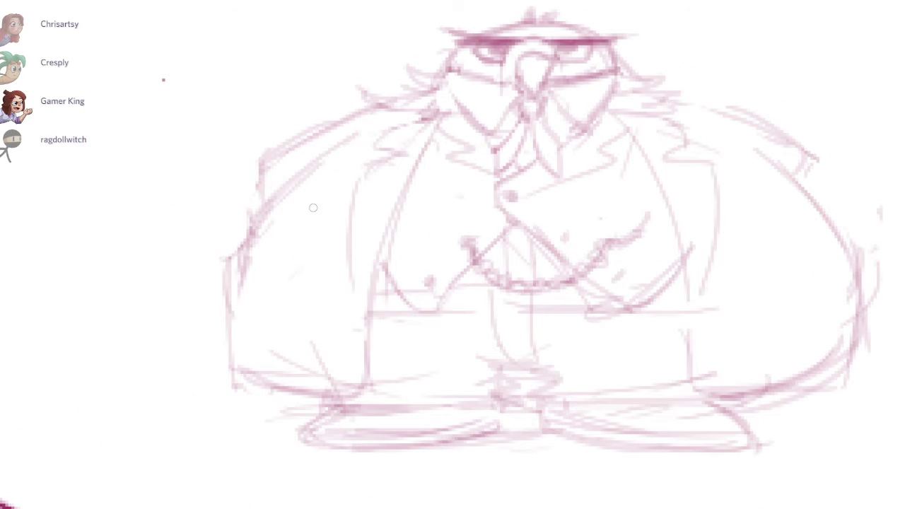
{"action": "left_click_drag", "start_coordinate": [280, 178], "coordinate": [283, 203]}
{"action": "left_click_drag", "start_coordinate": [660, 44], "coordinate": [533, 140]}
{"action": "key", "text": "e"}
{"action": "left_click_drag", "start_coordinate": [651, 219], "coordinate": [695, 245]}
{"action": "key", "text": "b"}
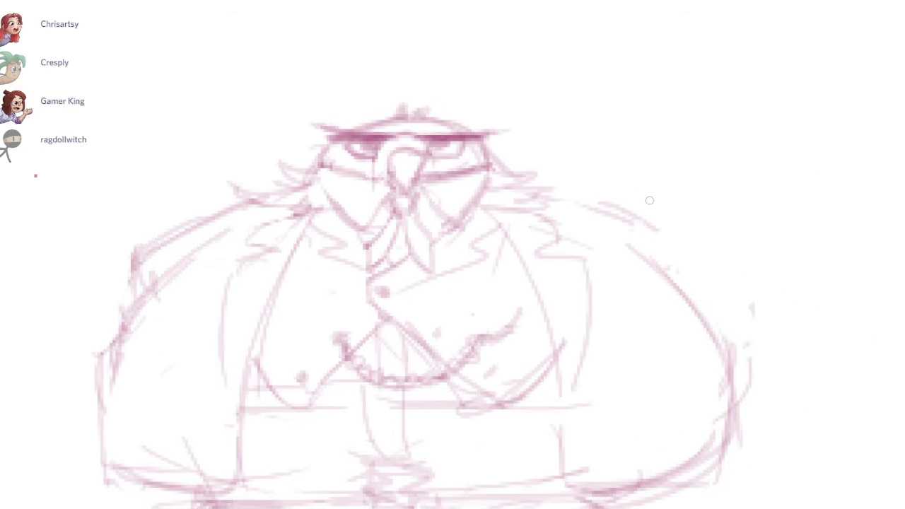
Step: Sketch a raised sleeve flaring outward from the right shoulder, with a wide cuff and ragged lower edge
{"action": "left_click_drag", "start_coordinate": [614, 204], "coordinate": [685, 209]}
{"action": "key", "text": "ctrl+z"}
{"action": "mouse_move", "coordinate": [605, 211]}
{"action": "left_mouse_down"}
{"action": "mouse_move", "coordinate": [770, 275]}
{"action": "mouse_move", "coordinate": [731, 285]}
{"action": "mouse_move", "coordinate": [723, 306]}
{"action": "mouse_move", "coordinate": [681, 292]}
{"action": "left_mouse_up"}
{"action": "left_click_drag", "start_coordinate": [697, 283], "coordinate": [667, 306]}
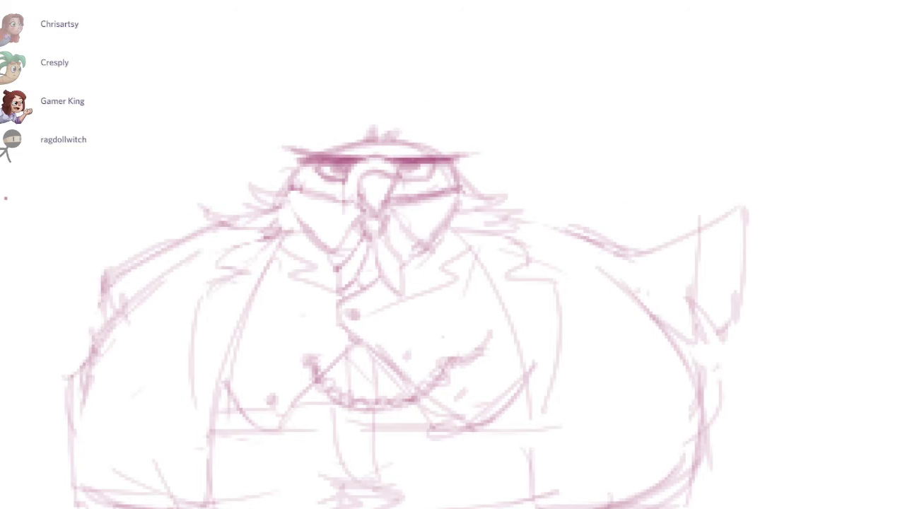
Step: Sketch a feathered wing hand with curved, drooping feather tips coming out of the raised right cuff
{"action": "left_click_drag", "start_coordinate": [749, 236], "coordinate": [781, 193]}
{"action": "key", "text": "ctrl+z"}
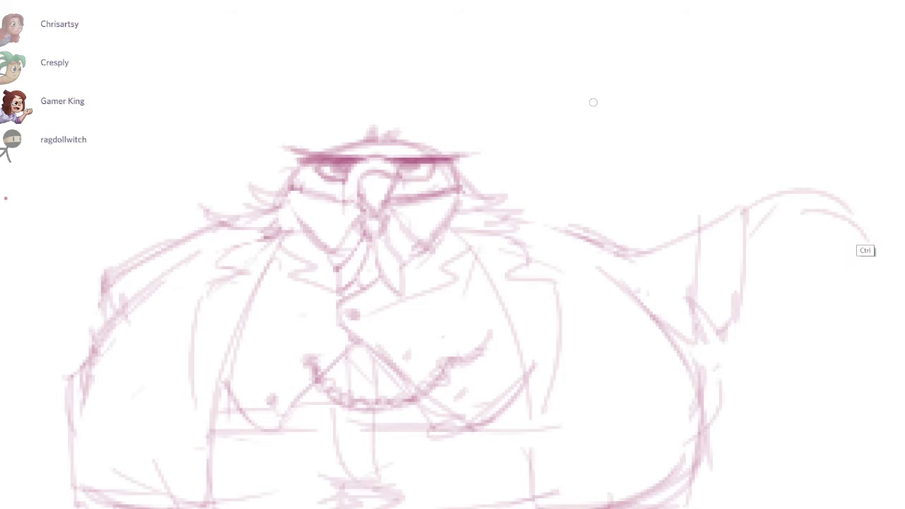
{"action": "left_click_drag", "start_coordinate": [826, 224], "coordinate": [875, 262]}
{"action": "left_click_drag", "start_coordinate": [872, 251], "coordinate": [779, 283]}
{"action": "mouse_move", "coordinate": [815, 260]}
{"action": "left_mouse_down"}
{"action": "mouse_move", "coordinate": [737, 315]}
{"action": "mouse_move", "coordinate": [814, 271]}
{"action": "left_mouse_up"}
Step: Strengthen the raised sleeve's cuff line and add small button marks to the cuff
{"action": "mouse_move", "coordinate": [582, 164]}
{"action": "left_mouse_down"}
{"action": "mouse_move", "coordinate": [594, 103]}
{"action": "mouse_move", "coordinate": [620, 94]}
{"action": "left_mouse_up"}
{"action": "left_click_drag", "start_coordinate": [739, 170], "coordinate": [739, 272]}
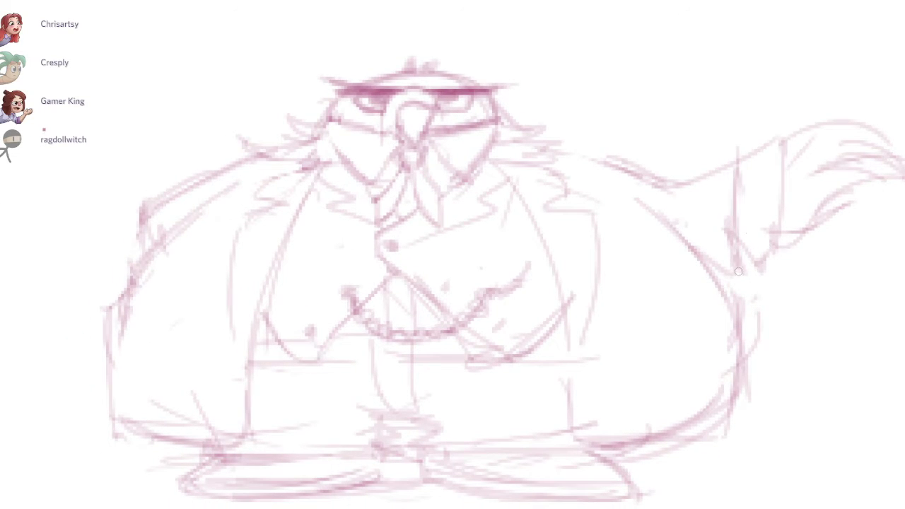
{"action": "left_click_drag", "start_coordinate": [758, 238], "coordinate": [759, 223]}
Step: Sketch curved contour and fold lines along the coat's right side, inner edges and left sleeve
{"action": "mouse_move", "coordinate": [708, 255]}
{"action": "left_mouse_down"}
{"action": "mouse_move", "coordinate": [665, 446]}
{"action": "mouse_move", "coordinate": [600, 445]}
{"action": "left_mouse_up"}
{"action": "left_click_drag", "start_coordinate": [570, 348], "coordinate": [563, 391]}
{"action": "left_click_drag", "start_coordinate": [288, 250], "coordinate": [268, 422]}
{"action": "left_click_drag", "start_coordinate": [234, 194], "coordinate": [126, 396]}
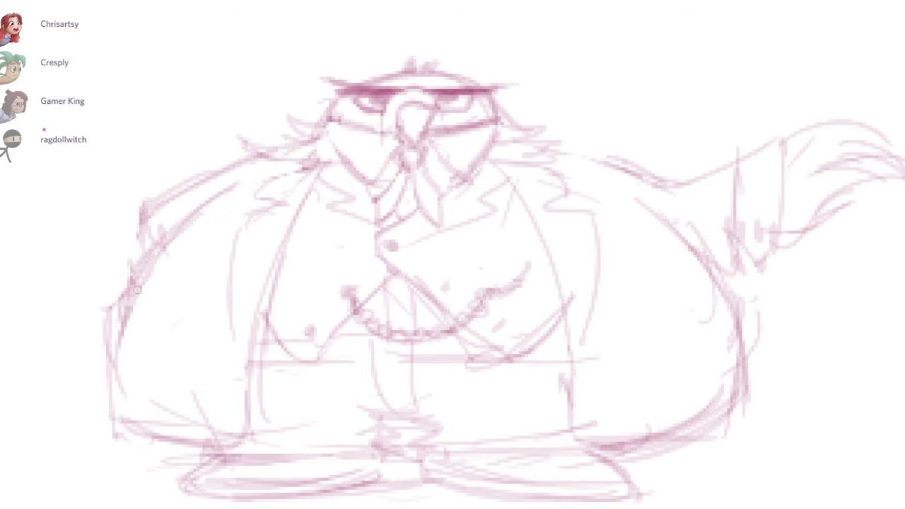
Step: Sketch an extra outer curve along the lower left side of the bird character's coat
{"action": "left_click_drag", "start_coordinate": [134, 284], "coordinate": [98, 424]}
{"action": "left_click_drag", "start_coordinate": [529, 123], "coordinate": [594, 103]}
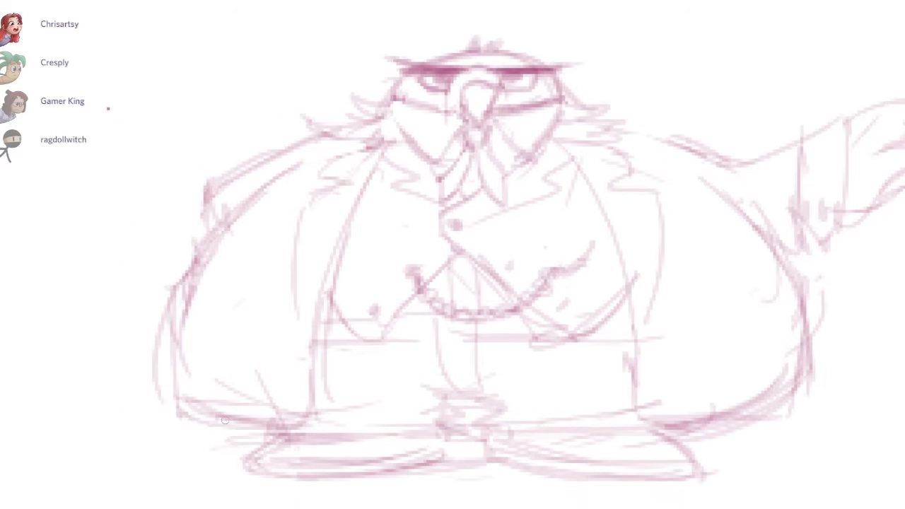
{"action": "scroll", "coordinate": [593, 102], "scroll_direction": "down", "scroll_amount": 10}
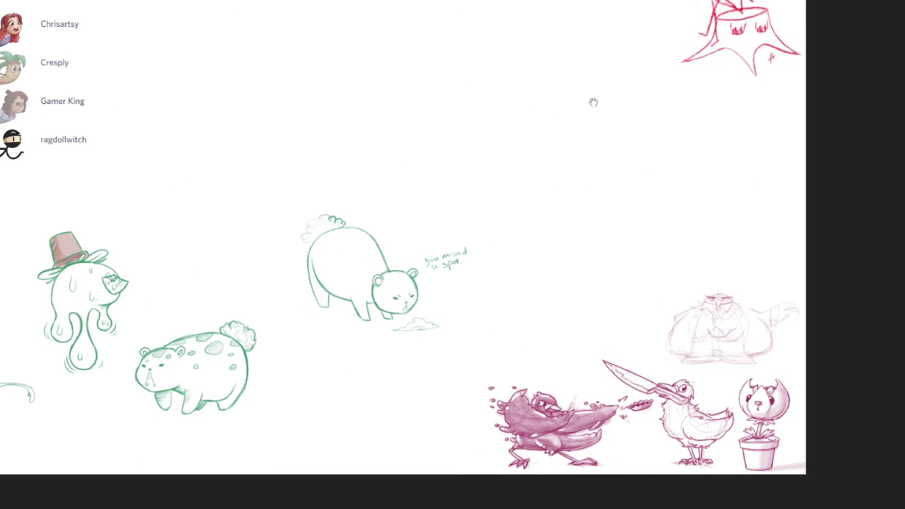
{"action": "scroll", "coordinate": [593, 103], "scroll_direction": "up", "scroll_amount": 8}
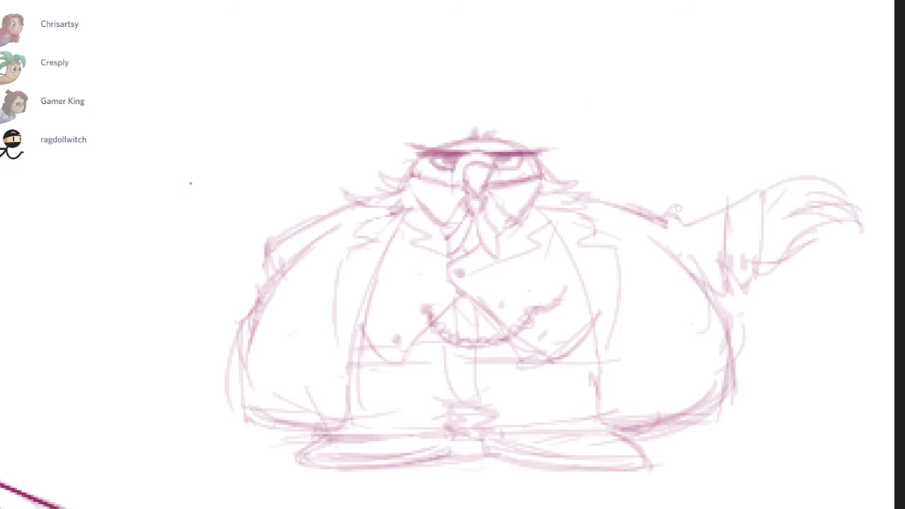
Step: Sketch the shoulder fold of the raised right sleeve and reinforce the sleeve's lower edge where it meets the coat
{"action": "mouse_move", "coordinate": [623, 201]}
{"action": "left_mouse_down"}
{"action": "mouse_move", "coordinate": [681, 212]}
{"action": "mouse_move", "coordinate": [679, 222]}
{"action": "left_mouse_up"}
{"action": "key", "text": "e"}
{"action": "key", "text": "b"}
{"action": "key", "text": "b"}
{"action": "mouse_move", "coordinate": [706, 229]}
{"action": "left_mouse_down"}
{"action": "mouse_move", "coordinate": [722, 298]}
{"action": "mouse_move", "coordinate": [732, 301]}
{"action": "mouse_move", "coordinate": [702, 289]}
{"action": "left_mouse_up"}
{"action": "key", "text": "e"}
{"action": "key", "text": "b"}
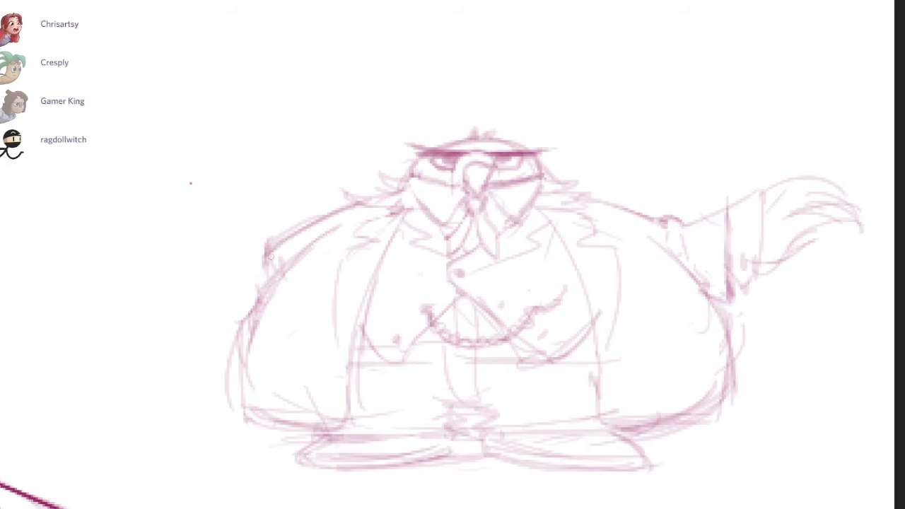
Step: Erase the stray sketch lines inside the left outer edge of the coat
{"action": "key", "text": "e"}
{"action": "left_click_drag", "start_coordinate": [330, 244], "coordinate": [247, 396]}
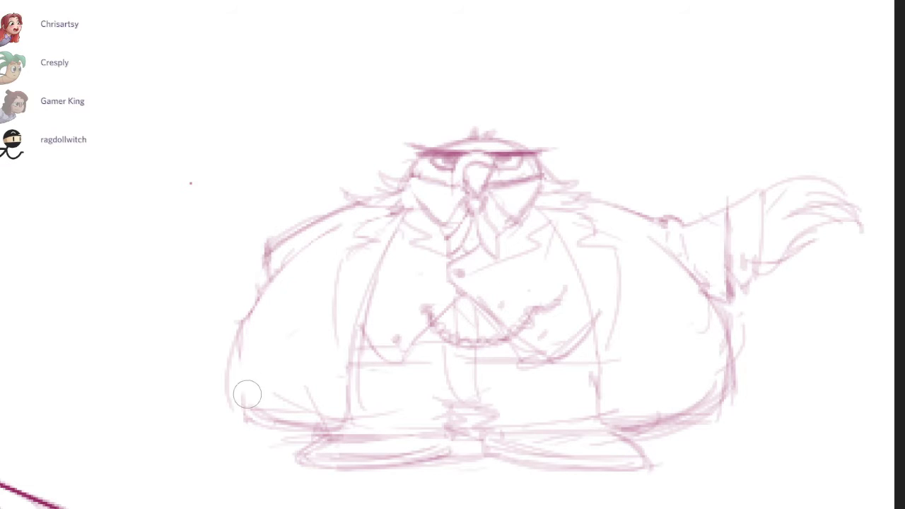
{"action": "left_click_drag", "start_coordinate": [323, 253], "coordinate": [253, 353]}
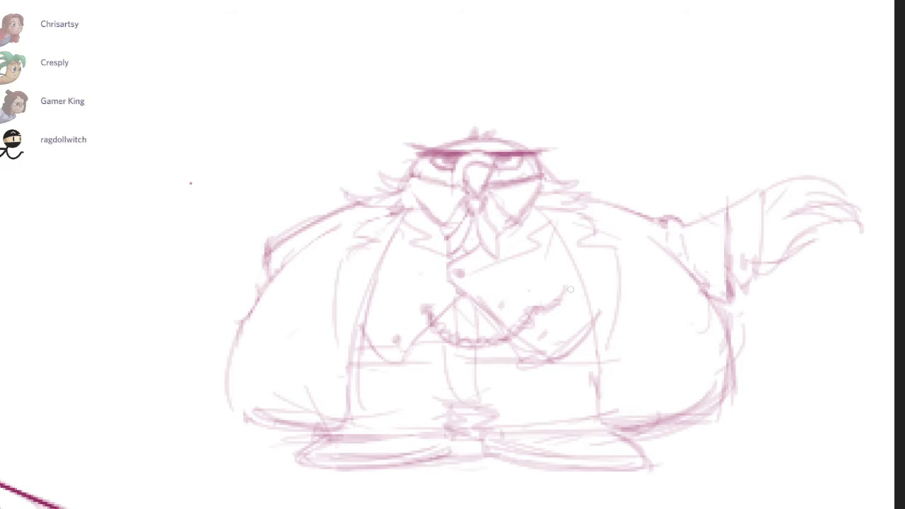
Step: Resketch the right coat panel with a straighter front edge and a lower, boxier hem, erasing the old lower curve
{"action": "mouse_move", "coordinate": [569, 249]}
{"action": "left_mouse_down"}
{"action": "mouse_move", "coordinate": [586, 405]}
{"action": "mouse_move", "coordinate": [600, 435]}
{"action": "left_mouse_up"}
{"action": "left_click_drag", "start_coordinate": [596, 341], "coordinate": [598, 451]}
{"action": "left_click_drag", "start_coordinate": [598, 399], "coordinate": [607, 448]}
{"action": "left_click_drag", "start_coordinate": [610, 446], "coordinate": [731, 440]}
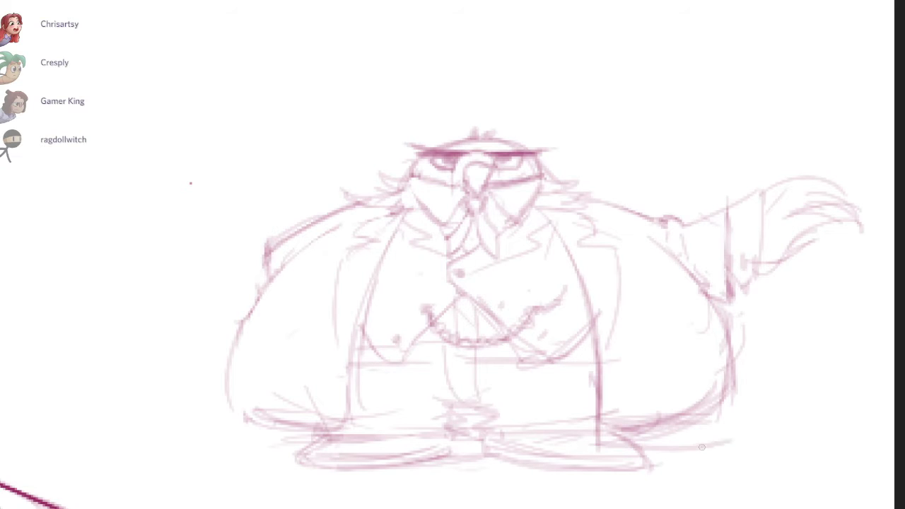
{"action": "key", "text": "e"}
{"action": "mouse_move", "coordinate": [730, 377]}
{"action": "left_mouse_down"}
{"action": "mouse_move", "coordinate": [616, 426]}
{"action": "mouse_move", "coordinate": [689, 427]}
{"action": "left_mouse_up"}
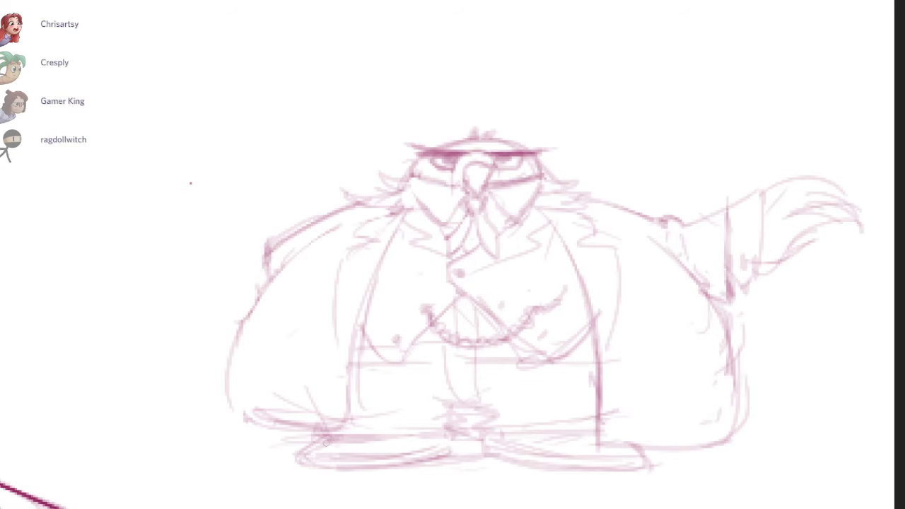
Step: Resketch the left coat panel's lower corner and hem to match, erasing the old hem lines
{"action": "left_click_drag", "start_coordinate": [326, 443], "coordinate": [232, 430]}
{"action": "mouse_move", "coordinate": [273, 272]}
{"action": "left_mouse_down"}
{"action": "mouse_move", "coordinate": [248, 448]}
{"action": "mouse_move", "coordinate": [312, 424]}
{"action": "mouse_move", "coordinate": [302, 399]}
{"action": "left_mouse_up"}
{"action": "key", "text": "e"}
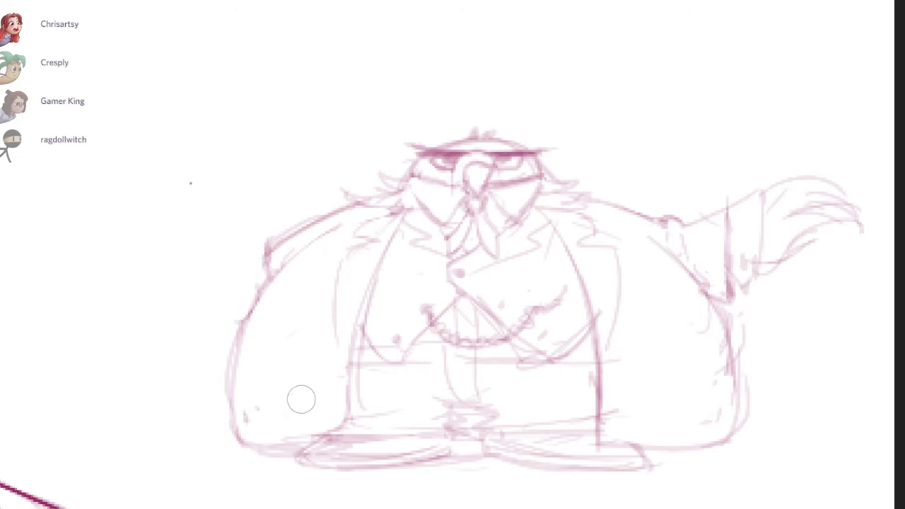
{"action": "left_click_drag", "start_coordinate": [589, 112], "coordinate": [593, 103]}
Step: Reinforce both front edges of the open coat with long sketch strokes down to the hem
{"action": "key", "text": "b"}
{"action": "left_click_drag", "start_coordinate": [384, 232], "coordinate": [360, 429]}
{"action": "left_click_drag", "start_coordinate": [354, 391], "coordinate": [350, 422]}
{"action": "left_click_drag", "start_coordinate": [554, 216], "coordinate": [599, 420]}
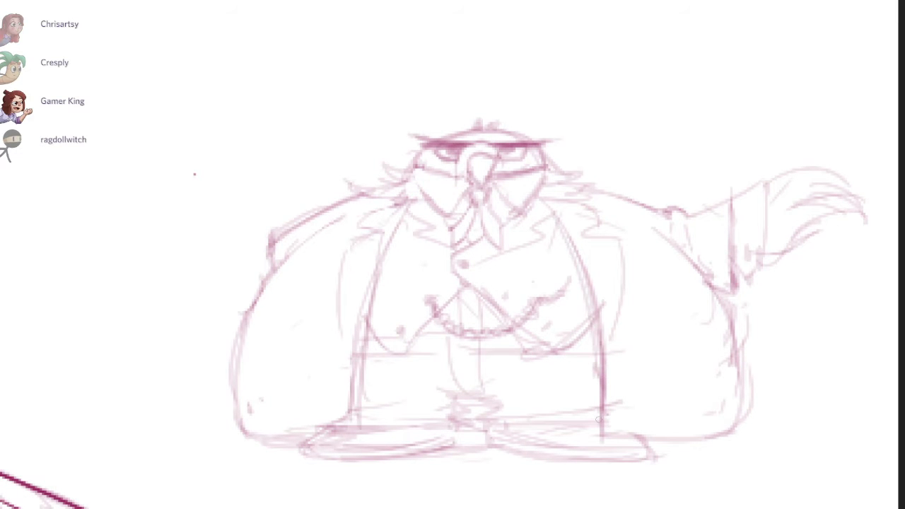
Step: Ink the coat's left front edge and left outer side in solid dark magenta over the light sketch
{"action": "scroll", "coordinate": [595, 106], "scroll_direction": "up", "scroll_amount": 1}
{"action": "left_click_drag", "start_coordinate": [593, 102], "coordinate": [611, 66]}
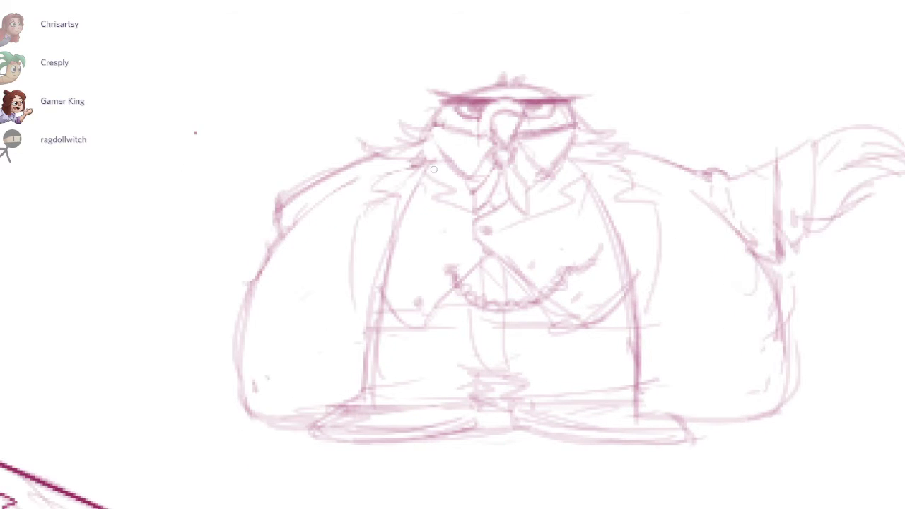
{"action": "scroll", "coordinate": [434, 168], "scroll_direction": "up", "scroll_amount": 2}
{"action": "mouse_move", "coordinate": [433, 162]}
{"action": "left_mouse_down"}
{"action": "mouse_move", "coordinate": [377, 303]}
{"action": "mouse_move", "coordinate": [364, 429]}
{"action": "left_mouse_up"}
{"action": "scroll", "coordinate": [364, 429], "scroll_direction": "up", "scroll_amount": 1}
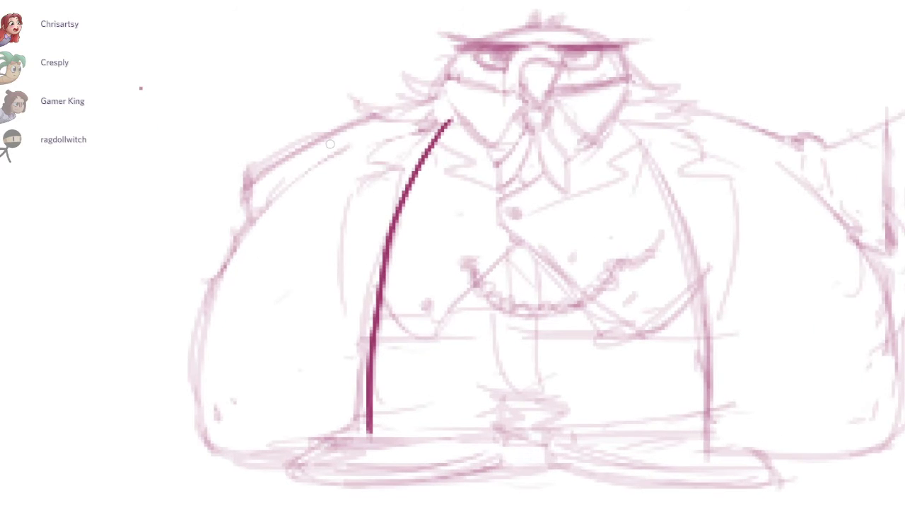
{"action": "mouse_move", "coordinate": [350, 143]}
{"action": "left_mouse_down"}
{"action": "mouse_move", "coordinate": [257, 218]}
{"action": "mouse_move", "coordinate": [208, 419]}
{"action": "left_mouse_up"}
Step: Ink the coat's right outer side and the hems of both coat panels
{"action": "left_click_drag", "start_coordinate": [594, 103], "coordinate": [483, 94]}
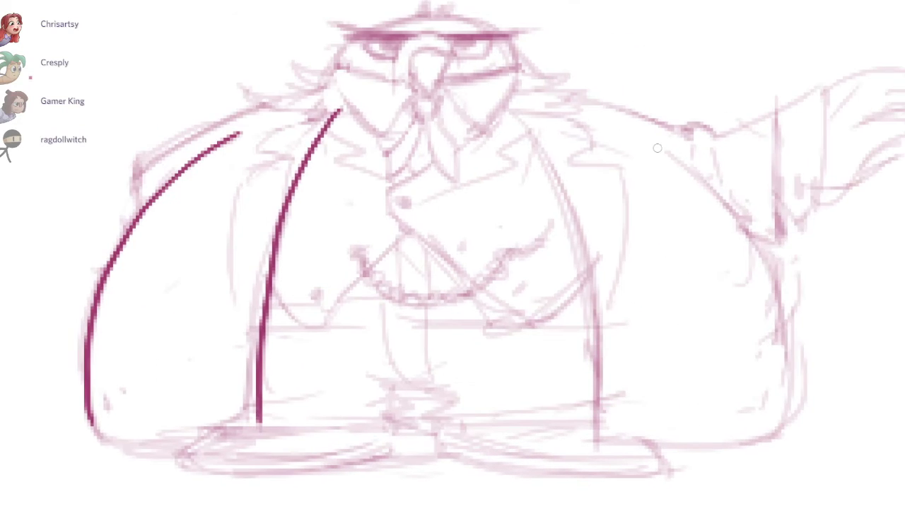
{"action": "mouse_move", "coordinate": [658, 148]}
{"action": "left_mouse_down"}
{"action": "mouse_move", "coordinate": [779, 416]}
{"action": "mouse_move", "coordinate": [704, 174]}
{"action": "mouse_move", "coordinate": [788, 431]}
{"action": "left_mouse_up"}
{"action": "key", "text": "ctrl+z"}
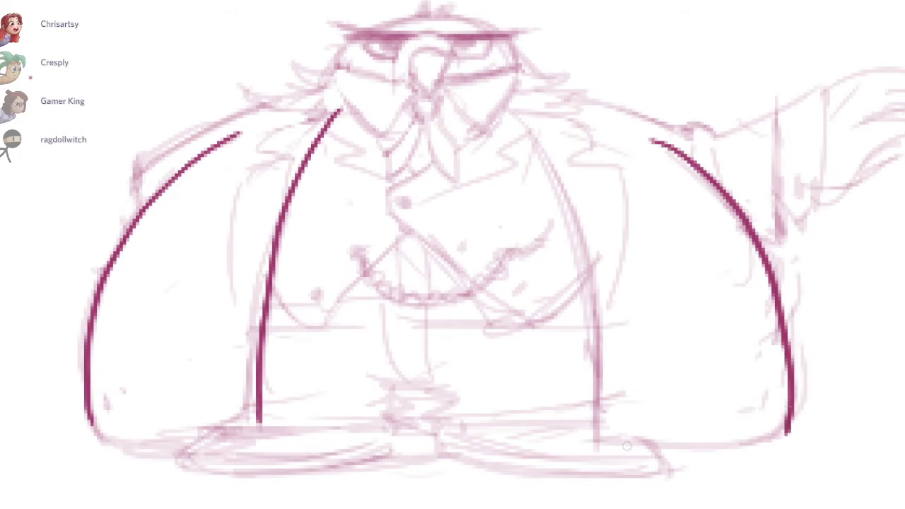
{"action": "mouse_move", "coordinate": [595, 443]}
{"action": "left_mouse_down"}
{"action": "mouse_move", "coordinate": [707, 447]}
{"action": "mouse_move", "coordinate": [788, 429]}
{"action": "left_mouse_up"}
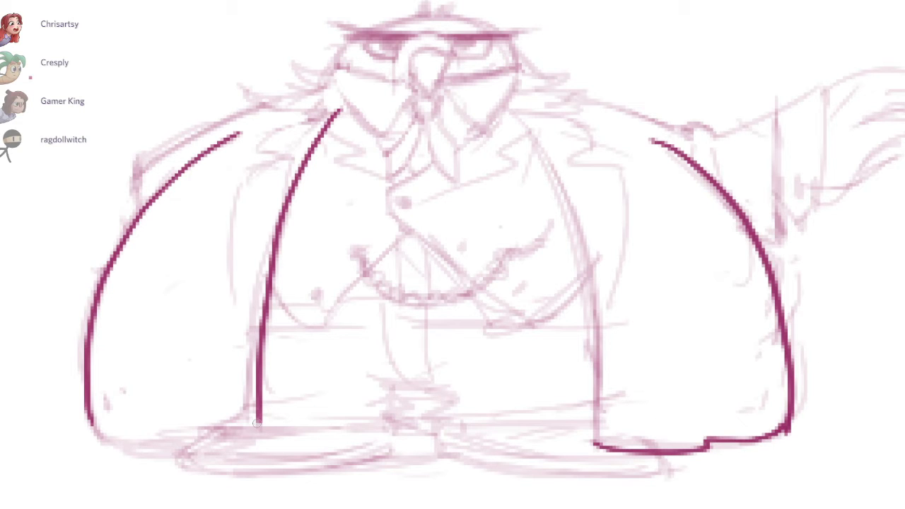
{"action": "left_click_drag", "start_coordinate": [257, 423], "coordinate": [154, 450]}
Step: Ink both notched coat lapels and the right front edge, erasing and redrawing the right lapel's long vertical line
{"action": "mouse_move", "coordinate": [326, 111]}
{"action": "left_mouse_down"}
{"action": "mouse_move", "coordinate": [254, 147]}
{"action": "mouse_move", "coordinate": [236, 211]}
{"action": "mouse_move", "coordinate": [226, 412]}
{"action": "left_mouse_up"}
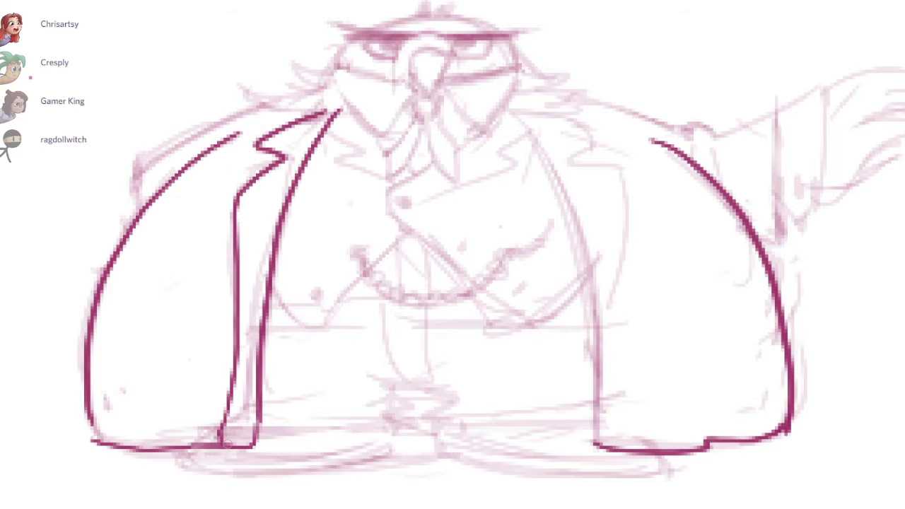
{"action": "mouse_move", "coordinate": [548, 114]}
{"action": "left_mouse_down"}
{"action": "mouse_move", "coordinate": [600, 181]}
{"action": "mouse_move", "coordinate": [608, 430]}
{"action": "left_mouse_up"}
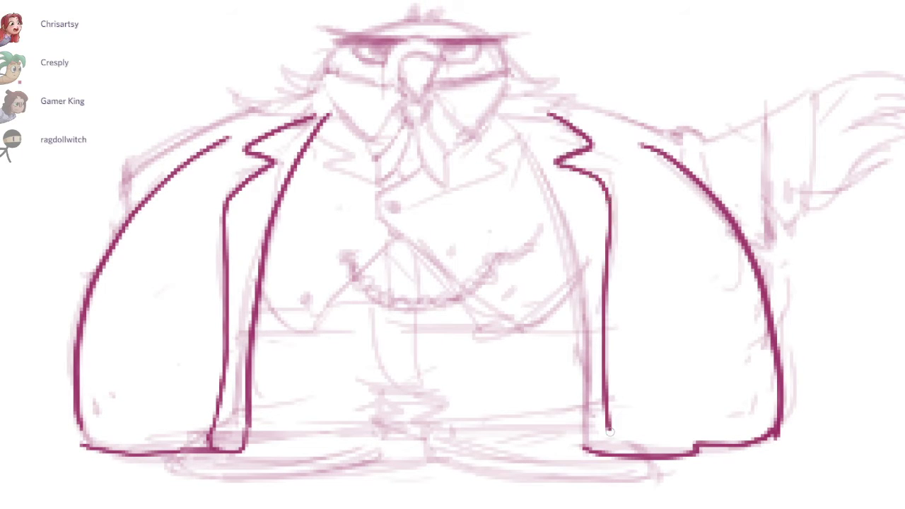
{"action": "left_click_drag", "start_coordinate": [512, 123], "coordinate": [586, 445]}
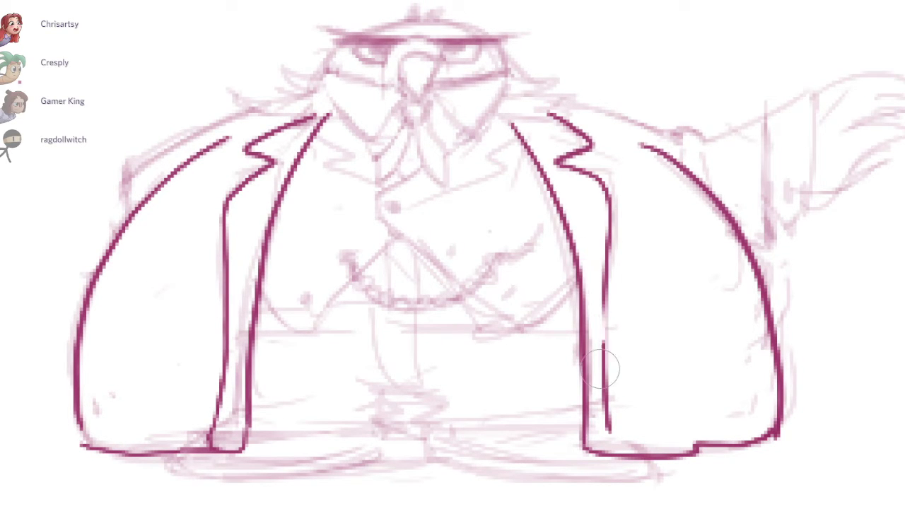
{"action": "left_click_drag", "start_coordinate": [607, 209], "coordinate": [607, 454]}
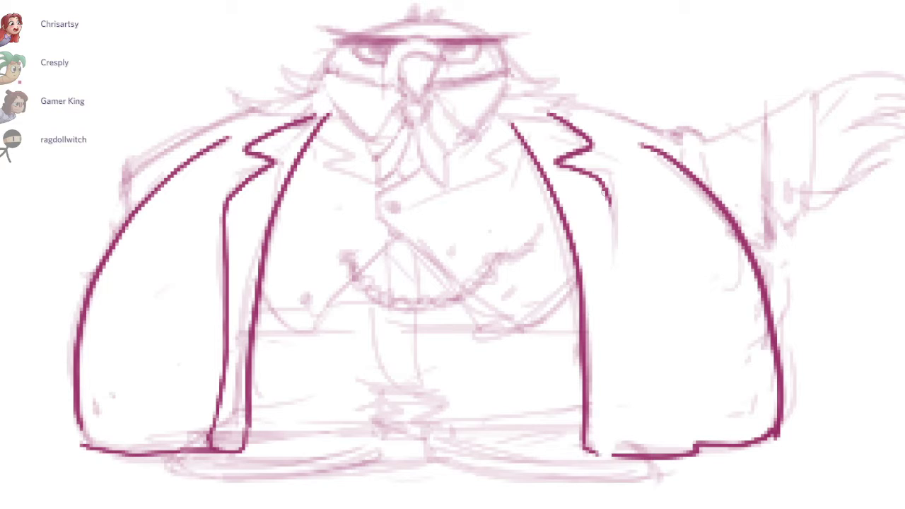
{"action": "left_click_drag", "start_coordinate": [604, 193], "coordinate": [616, 430]}
Step: Ink the bird's teardrop-shaped upper beak and the small lower beak beneath it
{"action": "left_click_drag", "start_coordinate": [561, 132], "coordinate": [594, 103]}
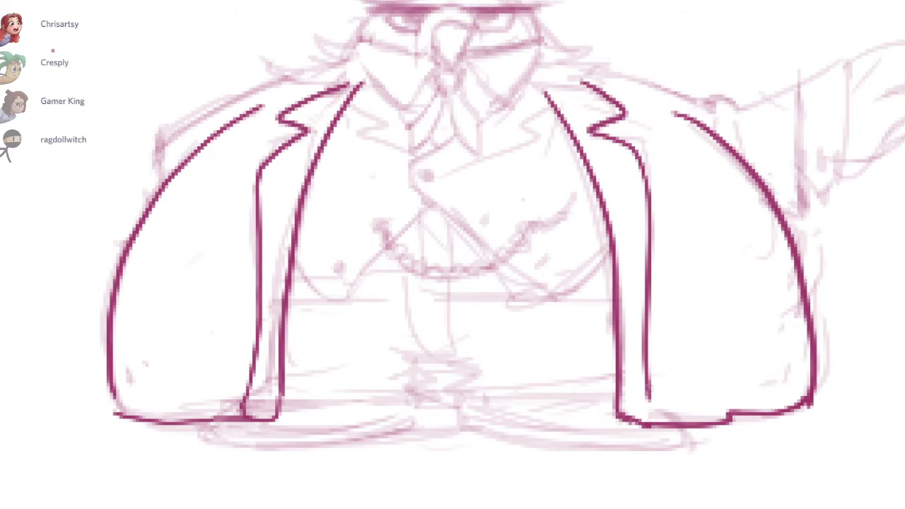
{"action": "scroll", "coordinate": [592, 103], "scroll_direction": "up", "scroll_amount": 3}
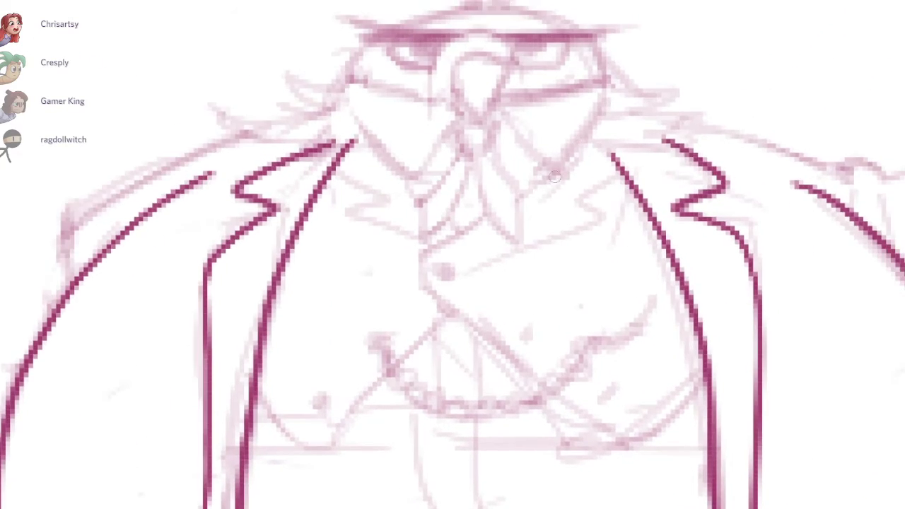
{"action": "left_click_drag", "start_coordinate": [553, 72], "coordinate": [549, 112]}
{"action": "left_click_drag", "start_coordinate": [453, 168], "coordinate": [487, 191]}
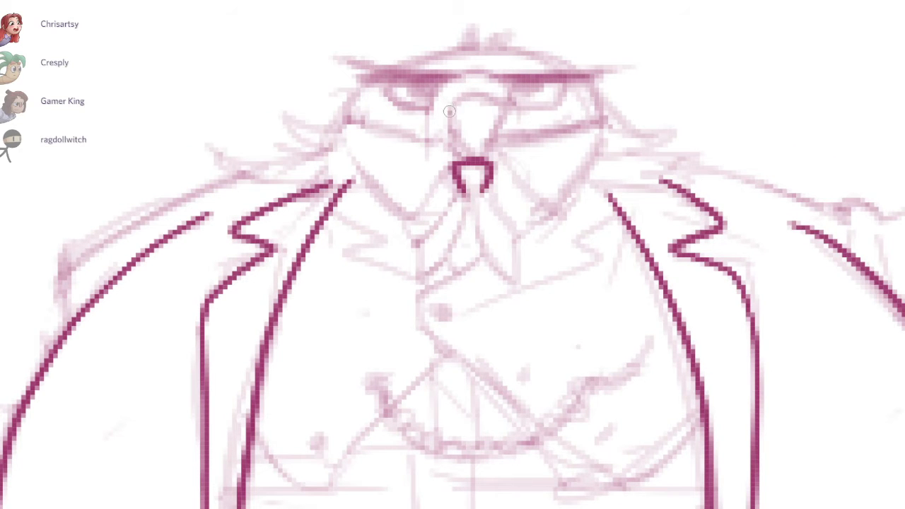
{"action": "mouse_move", "coordinate": [450, 112]}
{"action": "left_mouse_down"}
{"action": "mouse_move", "coordinate": [504, 113]}
{"action": "mouse_move", "coordinate": [474, 153]}
{"action": "left_mouse_up"}
{"action": "key", "text": "ctrl+z"}
{"action": "left_click_drag", "start_coordinate": [505, 113], "coordinate": [475, 155]}
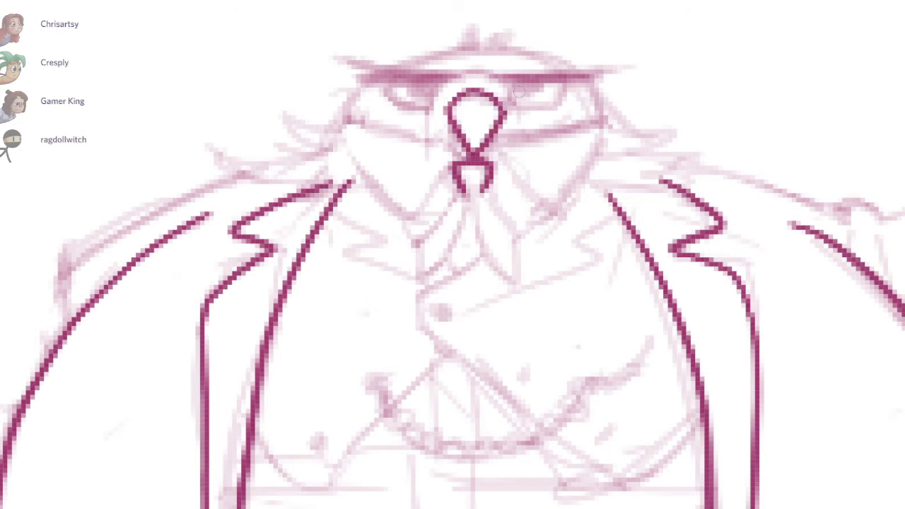
Step: Ink the rounded shape around the top of the beak and the lower curve of the right eye
{"action": "scroll", "coordinate": [488, 92], "scroll_direction": "up", "scroll_amount": 3}
{"action": "mouse_move", "coordinate": [518, 122]}
{"action": "left_mouse_down"}
{"action": "mouse_move", "coordinate": [528, 94]}
{"action": "mouse_move", "coordinate": [391, 168]}
{"action": "mouse_move", "coordinate": [435, 139]}
{"action": "left_mouse_up"}
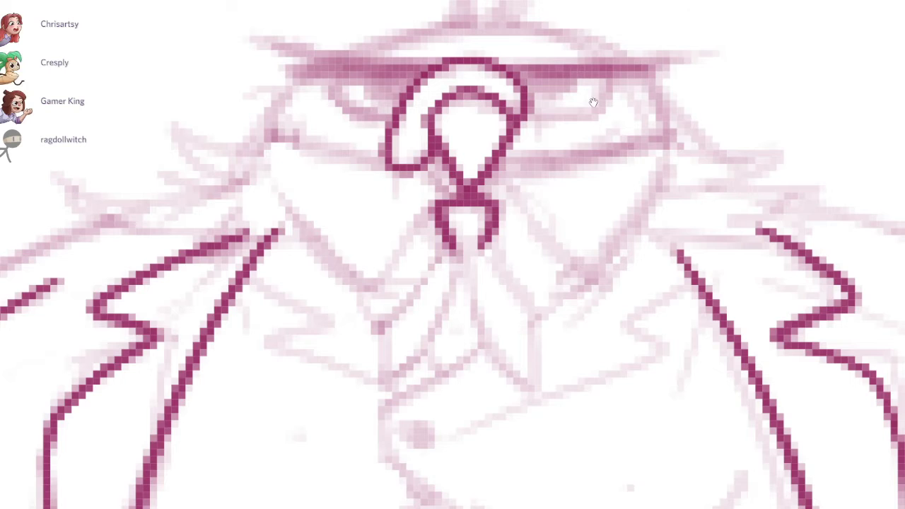
{"action": "left_click_drag", "start_coordinate": [594, 103], "coordinate": [583, 192]}
{"action": "left_click_drag", "start_coordinate": [519, 207], "coordinate": [593, 167]}
{"action": "key", "text": "ctrl+z"}
{"action": "left_click_drag", "start_coordinate": [518, 206], "coordinate": [596, 167]}
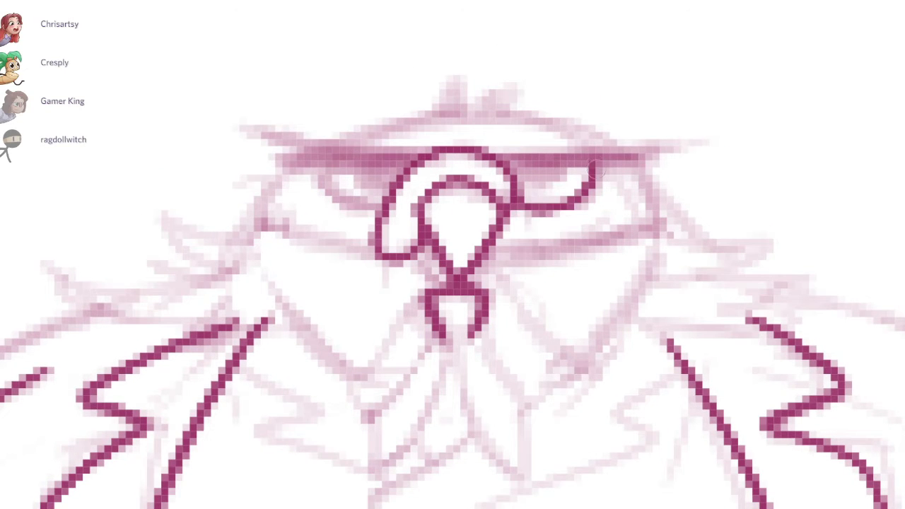
Step: Ink the left eye, draw thick angry brows over both eyes, and fill the dark areas beside the beak
{"action": "mouse_move", "coordinate": [327, 161]}
{"action": "left_mouse_down"}
{"action": "mouse_move", "coordinate": [398, 150]}
{"action": "mouse_move", "coordinate": [261, 136]}
{"action": "left_mouse_up"}
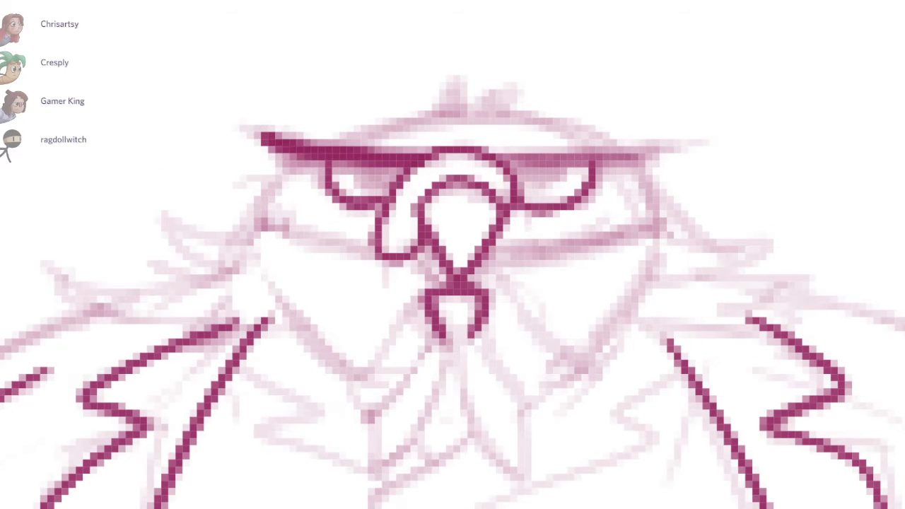
{"action": "mouse_move", "coordinate": [505, 156]}
{"action": "left_mouse_down"}
{"action": "mouse_move", "coordinate": [675, 145]}
{"action": "mouse_move", "coordinate": [592, 119]}
{"action": "left_mouse_up"}
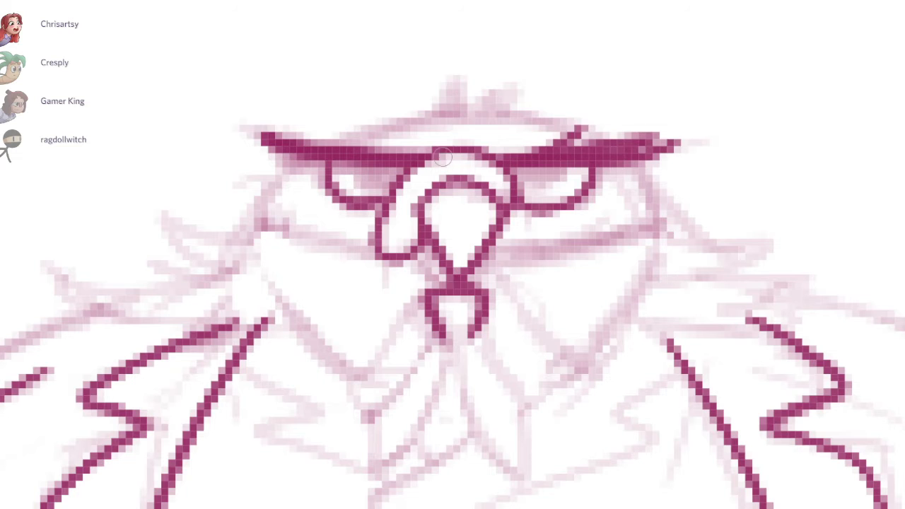
{"action": "mouse_move", "coordinate": [440, 156]}
{"action": "left_mouse_down"}
{"action": "mouse_move", "coordinate": [362, 121]}
{"action": "mouse_move", "coordinate": [404, 155]}
{"action": "left_mouse_up"}
{"action": "left_click_drag", "start_coordinate": [422, 233], "coordinate": [426, 219]}
{"action": "left_click_drag", "start_coordinate": [367, 151], "coordinate": [401, 154]}
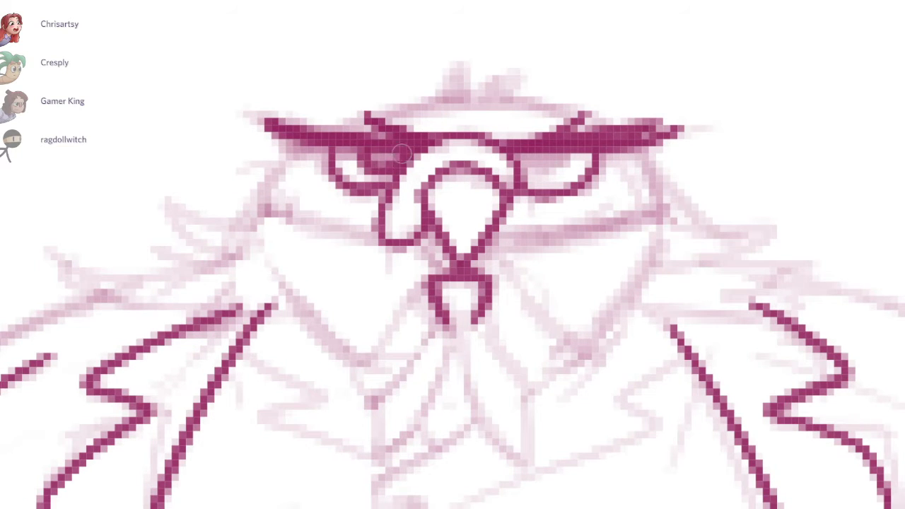
{"action": "mouse_move", "coordinate": [535, 168]}
{"action": "left_mouse_down"}
{"action": "mouse_move", "coordinate": [536, 148]}
{"action": "mouse_move", "coordinate": [554, 142]}
{"action": "left_mouse_up"}
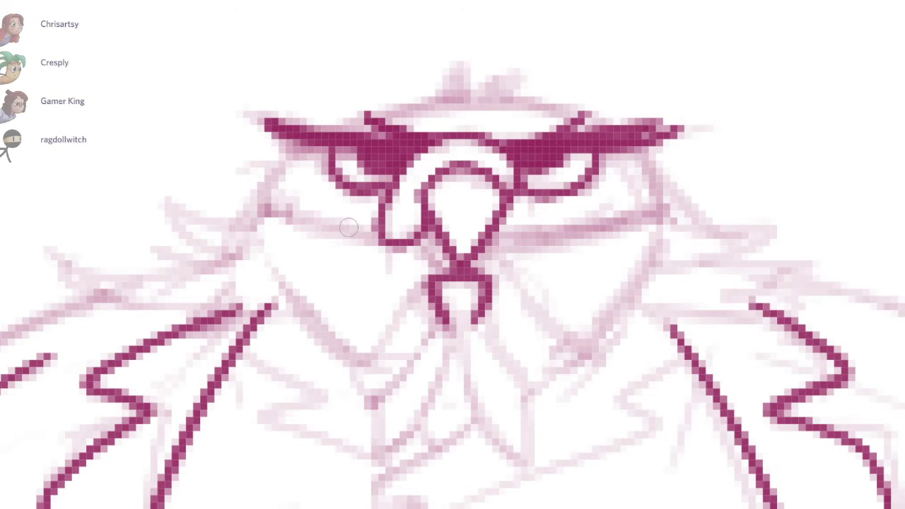
Step: Ink the outlines of the two pointed cheek patches on either side of the beak
{"action": "mouse_move", "coordinate": [386, 233]}
{"action": "left_mouse_down"}
{"action": "mouse_move", "coordinate": [247, 208]}
{"action": "mouse_move", "coordinate": [391, 374]}
{"action": "left_mouse_up"}
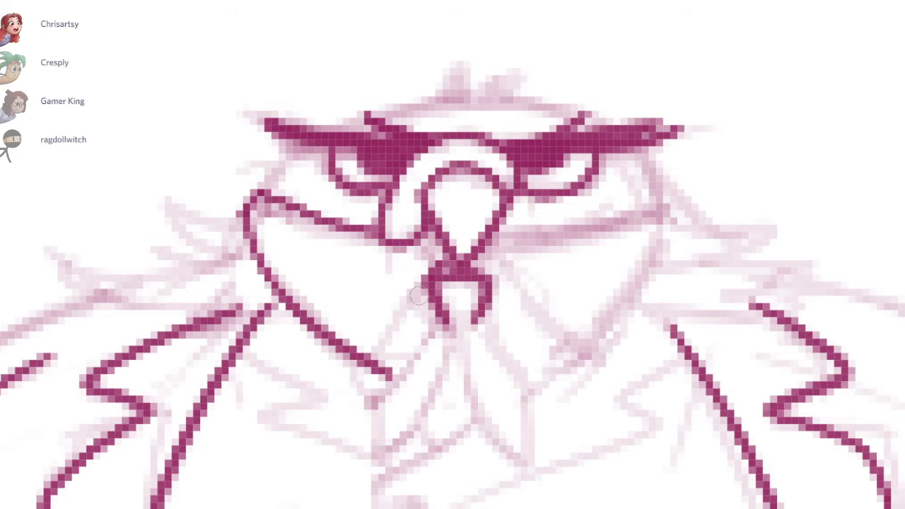
{"action": "left_click_drag", "start_coordinate": [428, 283], "coordinate": [389, 377]}
{"action": "left_click_drag", "start_coordinate": [488, 268], "coordinate": [575, 347]}
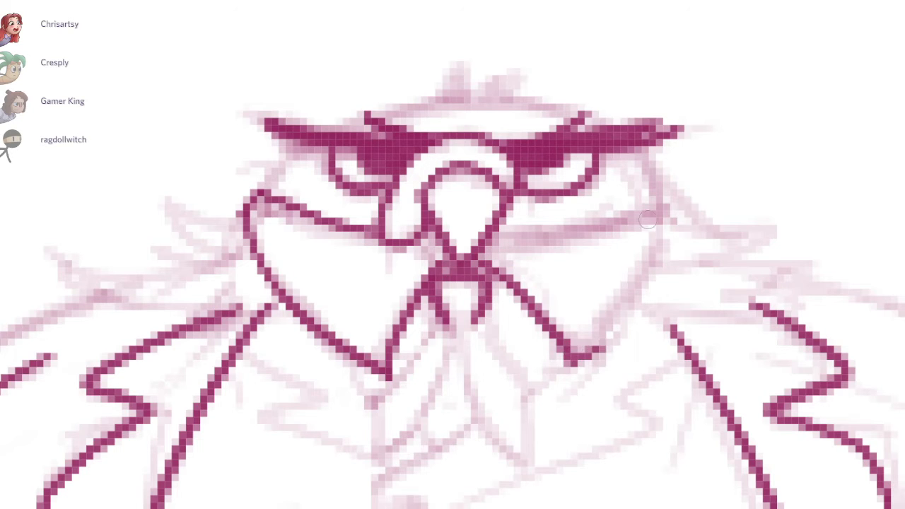
{"action": "mouse_move", "coordinate": [488, 244]}
{"action": "left_mouse_down"}
{"action": "mouse_move", "coordinate": [644, 205]}
{"action": "mouse_move", "coordinate": [570, 375]}
{"action": "left_mouse_up"}
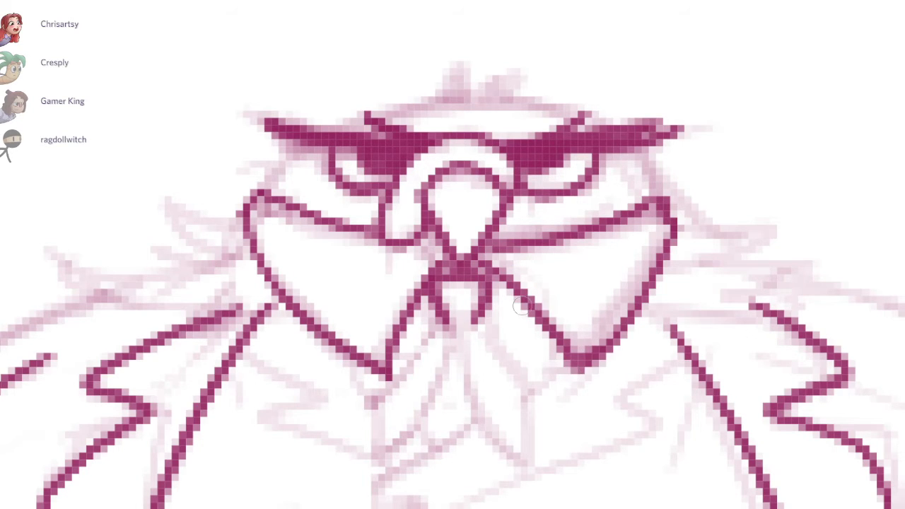
Step: Rework the cheek patches by rounding the left one's upper corner and redrawing the right one's outer edge
{"action": "key", "text": "ctrl+z"}
{"action": "mouse_move", "coordinate": [276, 195]}
{"action": "left_mouse_down"}
{"action": "mouse_move", "coordinate": [235, 216]}
{"action": "mouse_move", "coordinate": [239, 237]}
{"action": "mouse_move", "coordinate": [283, 211]}
{"action": "left_mouse_up"}
{"action": "key", "text": "b"}
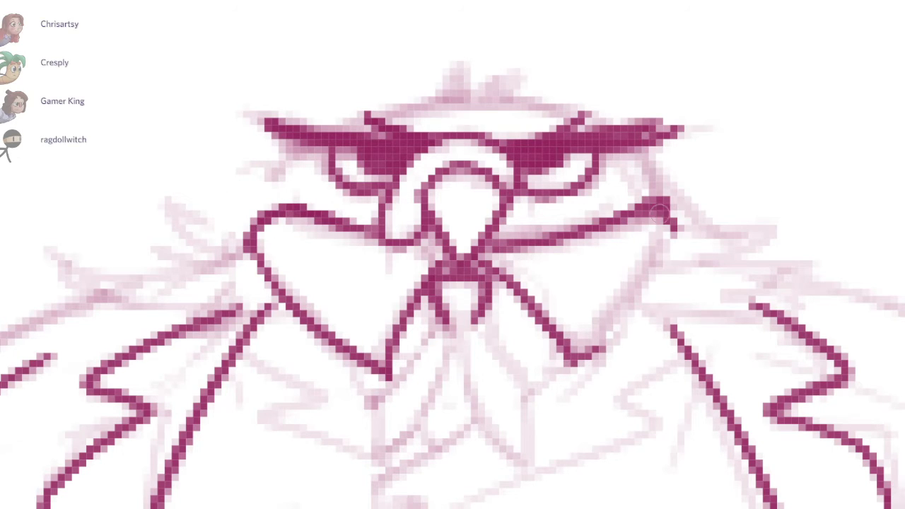
{"action": "left_click_drag", "start_coordinate": [674, 228], "coordinate": [599, 359]}
{"action": "key", "text": "ctrl+z"}
{"action": "left_click_drag", "start_coordinate": [677, 229], "coordinate": [598, 360]}
{"action": "left_click_drag", "start_coordinate": [635, 311], "coordinate": [645, 294]}
Step: Ink the top of the head with two small tufts and the left side of the face flaring into a feather
{"action": "left_click_drag", "start_coordinate": [565, 63], "coordinate": [614, 132]}
{"action": "mouse_move", "coordinate": [418, 186]}
{"action": "left_mouse_down"}
{"action": "mouse_move", "coordinate": [488, 157]}
{"action": "mouse_move", "coordinate": [505, 170]}
{"action": "mouse_move", "coordinate": [552, 170]}
{"action": "mouse_move", "coordinate": [629, 189]}
{"action": "left_mouse_up"}
{"action": "mouse_move", "coordinate": [444, 170]}
{"action": "left_mouse_down"}
{"action": "mouse_move", "coordinate": [325, 259]}
{"action": "mouse_move", "coordinate": [330, 265]}
{"action": "left_mouse_up"}
{"action": "key", "text": "ctrl+z"}
{"action": "mouse_move", "coordinate": [352, 213]}
{"action": "left_mouse_down"}
{"action": "mouse_move", "coordinate": [234, 286]}
{"action": "mouse_move", "coordinate": [210, 263]}
{"action": "left_mouse_up"}
{"action": "left_click_drag", "start_coordinate": [210, 262], "coordinate": [269, 299]}
Step: Ink the right side of the face curving outward into a pointed cheek feather
{"action": "mouse_move", "coordinate": [637, 227]}
{"action": "left_mouse_down"}
{"action": "mouse_move", "coordinate": [610, 180]}
{"action": "mouse_move", "coordinate": [677, 210]}
{"action": "left_mouse_up"}
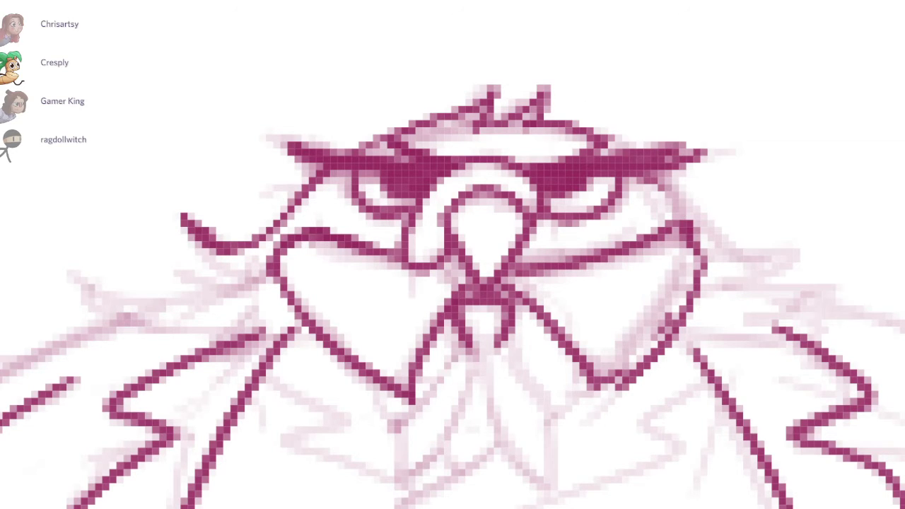
{"action": "mouse_move", "coordinate": [630, 174]}
{"action": "left_mouse_down"}
{"action": "mouse_move", "coordinate": [826, 246]}
{"action": "mouse_move", "coordinate": [769, 293]}
{"action": "left_mouse_up"}
{"action": "left_click_drag", "start_coordinate": [453, 269], "coordinate": [526, 259]}
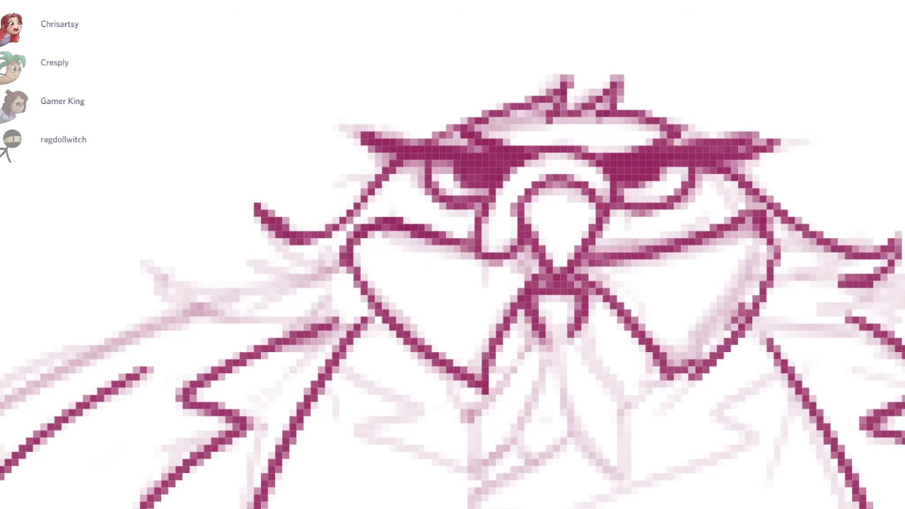
Step: Ink a smaller second feather tip below the flared feather on the left cheek
{"action": "mouse_move", "coordinate": [283, 240]}
{"action": "left_mouse_down"}
{"action": "mouse_move", "coordinate": [316, 266]}
{"action": "mouse_move", "coordinate": [263, 284]}
{"action": "left_mouse_up"}
{"action": "scroll", "coordinate": [657, 182], "scroll_direction": "down", "scroll_amount": 2}
{"action": "scroll", "coordinate": [658, 181], "scroll_direction": "up", "scroll_amount": 1}
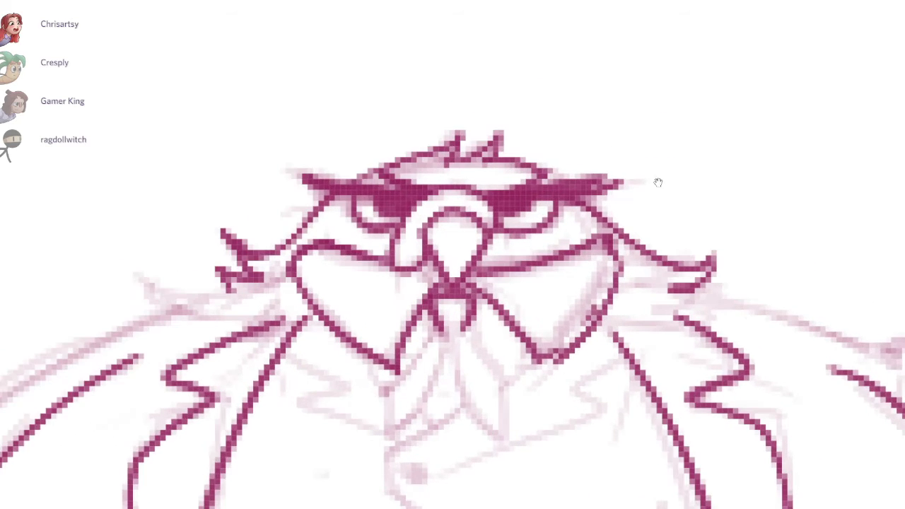
Step: Ink the lower edge of the right cheek feather with a short stepped line dropping to the shoulder
{"action": "left_click_drag", "start_coordinate": [658, 182], "coordinate": [619, 108]}
{"action": "left_click_drag", "start_coordinate": [589, 201], "coordinate": [634, 218]}
{"action": "key", "text": "ctrl+z"}
{"action": "key", "text": "e"}
{"action": "key", "text": "b"}
{"action": "left_click_drag", "start_coordinate": [627, 213], "coordinate": [697, 233]}
{"action": "key", "text": "ctrl+z"}
{"action": "left_click_drag", "start_coordinate": [648, 210], "coordinate": [586, 207]}
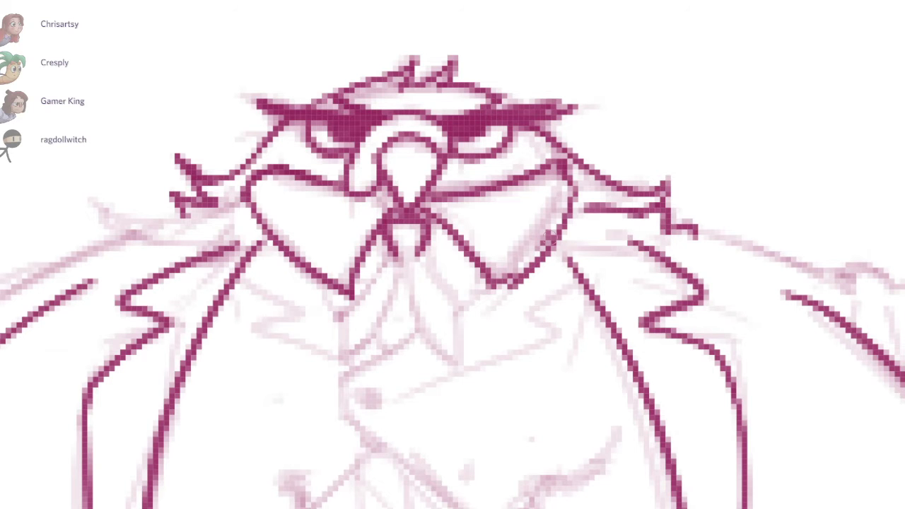
{"action": "left_click_drag", "start_coordinate": [554, 245], "coordinate": [581, 282]}
Step: Ink the top of the left shoulder with a small notch and the sleeve outline sloping down to the coat edge
{"action": "left_click_drag", "start_coordinate": [659, 183], "coordinate": [857, 150]}
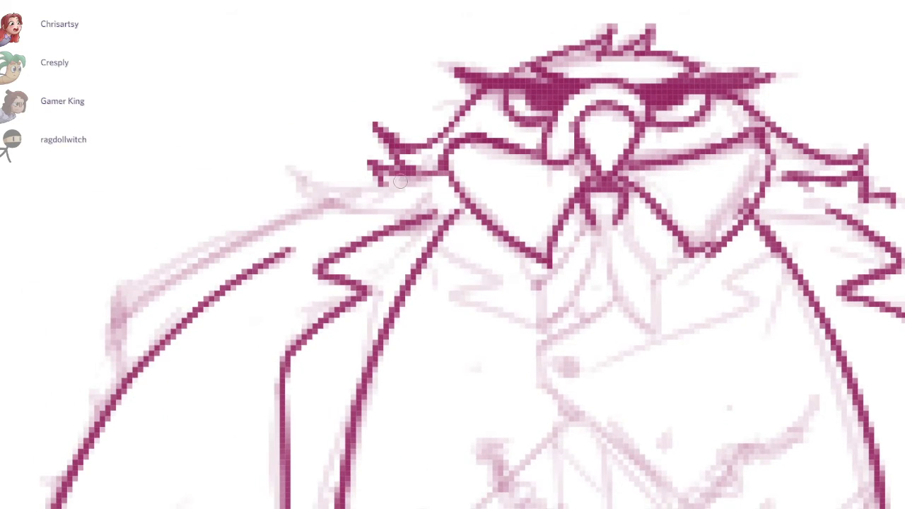
{"action": "left_click_drag", "start_coordinate": [400, 181], "coordinate": [344, 199]}
{"action": "left_click_drag", "start_coordinate": [658, 182], "coordinate": [699, 86]}
{"action": "mouse_move", "coordinate": [476, 84]}
{"action": "left_mouse_down"}
{"action": "mouse_move", "coordinate": [394, 92]}
{"action": "mouse_move", "coordinate": [352, 130]}
{"action": "mouse_move", "coordinate": [382, 105]}
{"action": "mouse_move", "coordinate": [304, 136]}
{"action": "mouse_move", "coordinate": [454, 82]}
{"action": "mouse_move", "coordinate": [301, 133]}
{"action": "mouse_move", "coordinate": [157, 264]}
{"action": "mouse_move", "coordinate": [170, 286]}
{"action": "left_mouse_up"}
{"action": "key", "text": "ctrl+z"}
{"action": "key", "text": "ctrl+z"}
{"action": "key", "text": "ctrl+z"}
Step: Ink the right shoulder line sloping from the cheek feather out to a small pointed fold in the sleeve
{"action": "left_click_drag", "start_coordinate": [754, 168], "coordinate": [491, 200]}
{"action": "left_click_drag", "start_coordinate": [644, 128], "coordinate": [838, 193]}
{"action": "left_click_drag", "start_coordinate": [904, 168], "coordinate": [652, 178]}
{"action": "key", "text": "ctrl+z"}
{"action": "mouse_move", "coordinate": [416, 147]}
{"action": "left_mouse_down"}
{"action": "mouse_move", "coordinate": [589, 180]}
{"action": "mouse_move", "coordinate": [606, 202]}
{"action": "left_mouse_up"}
Step: Ink the raised right sleeve from the fold to its wide opening, closing it with a pointed lower corner
{"action": "left_click_drag", "start_coordinate": [807, 152], "coordinate": [657, 182]}
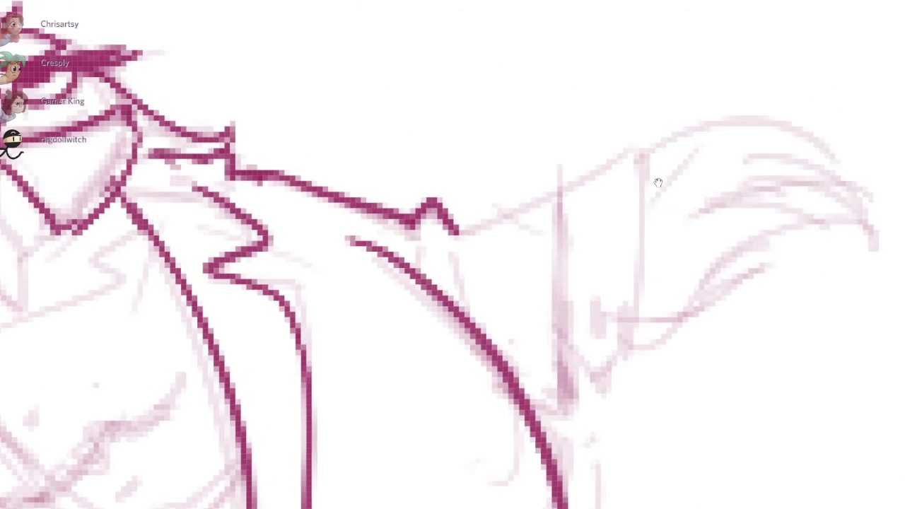
{"action": "mouse_move", "coordinate": [462, 223]}
{"action": "left_mouse_down"}
{"action": "mouse_move", "coordinate": [569, 191]}
{"action": "mouse_move", "coordinate": [556, 289]}
{"action": "mouse_move", "coordinate": [585, 400]}
{"action": "left_mouse_up"}
{"action": "key", "text": "ctrl+z"}
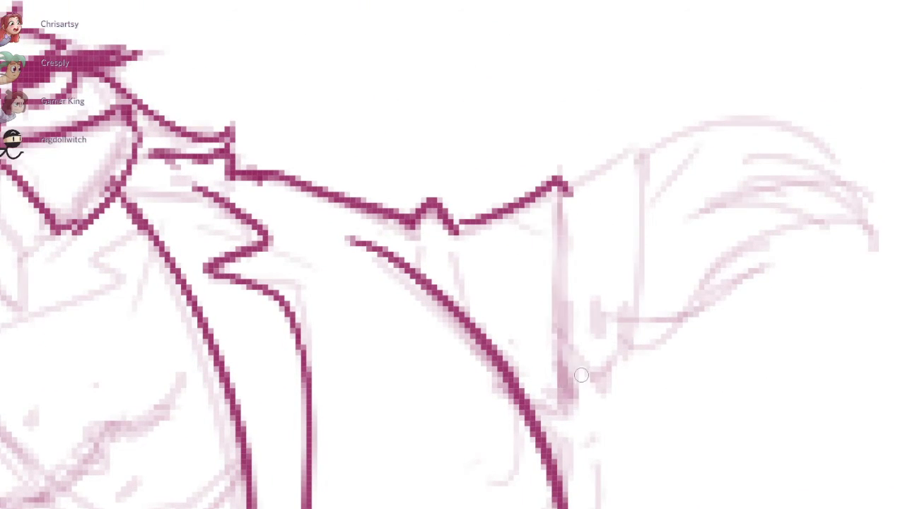
{"action": "left_click_drag", "start_coordinate": [583, 368], "coordinate": [557, 333]}
{"action": "mouse_move", "coordinate": [549, 197]}
{"action": "left_mouse_down"}
{"action": "mouse_move", "coordinate": [572, 411]}
{"action": "mouse_move", "coordinate": [523, 397]}
{"action": "left_mouse_up"}
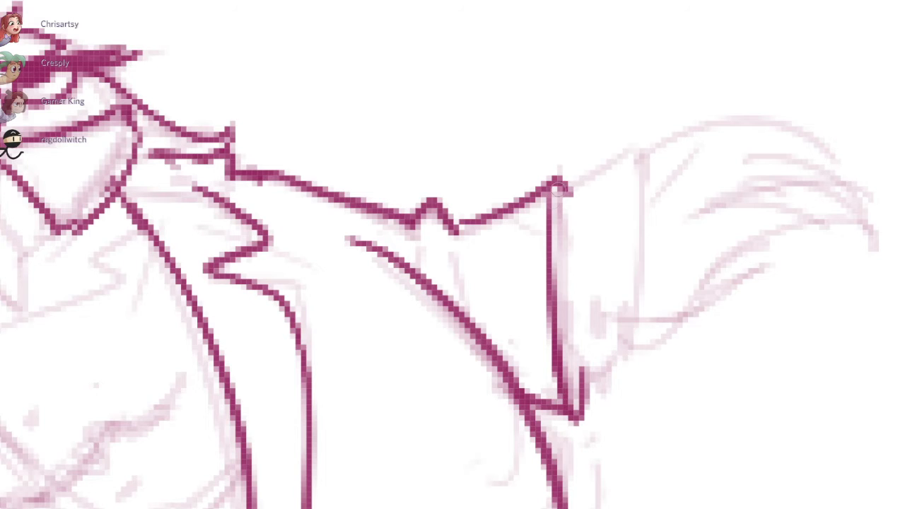
Step: Ink the shirt cuff extending from the right sleeve and add a small oval button on it
{"action": "mouse_move", "coordinate": [561, 191]}
{"action": "left_mouse_down"}
{"action": "mouse_move", "coordinate": [643, 157]}
{"action": "mouse_move", "coordinate": [621, 266]}
{"action": "mouse_move", "coordinate": [625, 357]}
{"action": "left_mouse_up"}
{"action": "mouse_move", "coordinate": [642, 341]}
{"action": "left_mouse_down"}
{"action": "mouse_move", "coordinate": [642, 356]}
{"action": "mouse_move", "coordinate": [561, 354]}
{"action": "left_mouse_up"}
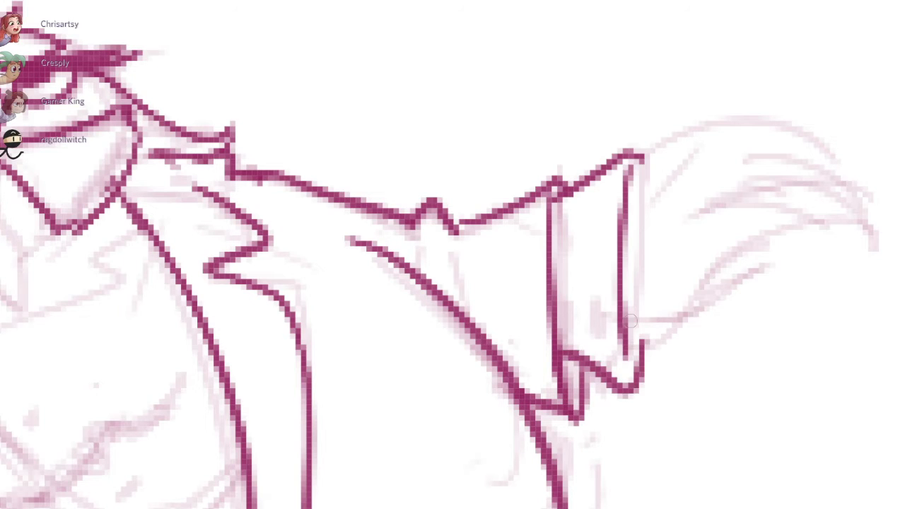
{"action": "key", "text": "ctrl+z"}
{"action": "left_click_drag", "start_coordinate": [641, 340], "coordinate": [559, 345]}
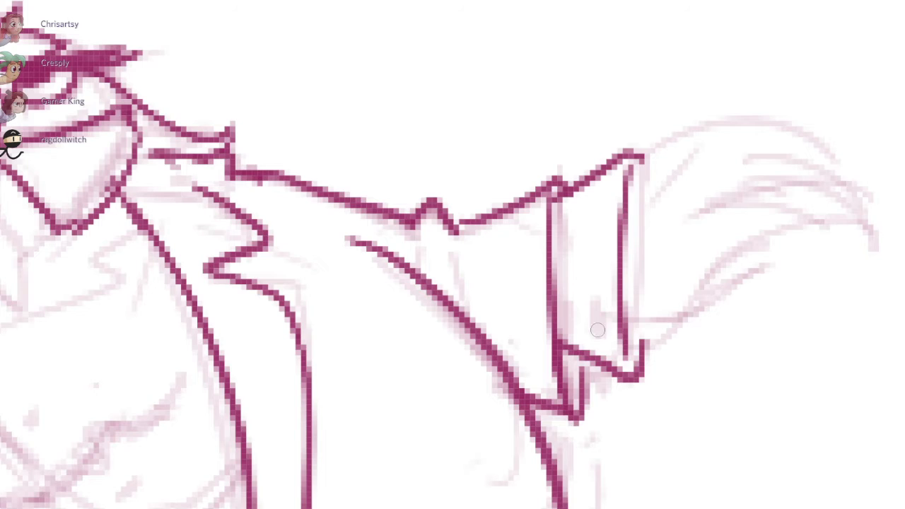
{"action": "left_click_drag", "start_coordinate": [591, 304], "coordinate": [562, 332]}
{"action": "key", "text": "ctrl+z"}
{"action": "left_click_drag", "start_coordinate": [556, 297], "coordinate": [559, 328]}
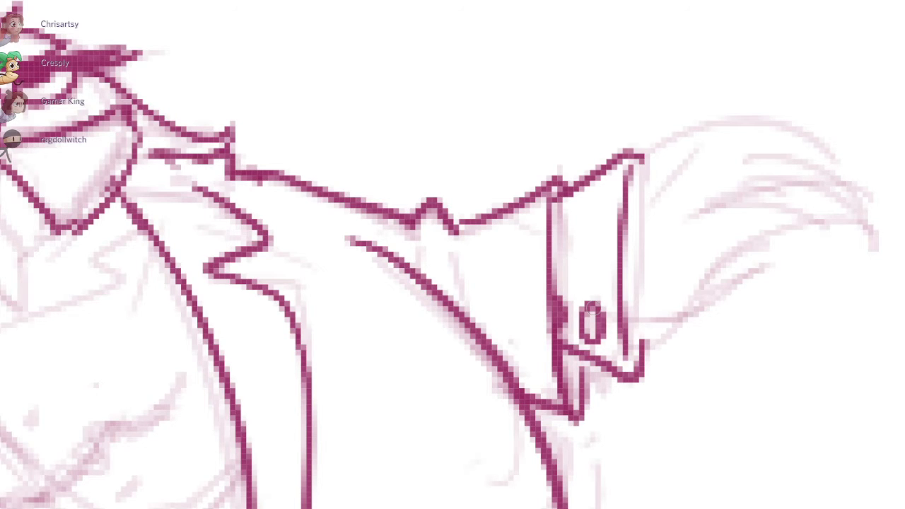
Step: Ink the raised wing hand beyond the cuff with curved, pointed finger feathers and small feather marks inside
{"action": "mouse_move", "coordinate": [625, 178]}
{"action": "left_mouse_down"}
{"action": "mouse_move", "coordinate": [883, 206]}
{"action": "mouse_move", "coordinate": [885, 221]}
{"action": "left_mouse_up"}
{"action": "mouse_move", "coordinate": [884, 216]}
{"action": "left_mouse_down"}
{"action": "mouse_move", "coordinate": [844, 191]}
{"action": "mouse_move", "coordinate": [698, 200]}
{"action": "left_mouse_up"}
{"action": "left_click_drag", "start_coordinate": [706, 194], "coordinate": [842, 259]}
{"action": "mouse_move", "coordinate": [841, 238]}
{"action": "left_mouse_down"}
{"action": "mouse_move", "coordinate": [697, 310]}
{"action": "mouse_move", "coordinate": [602, 333]}
{"action": "mouse_move", "coordinate": [611, 341]}
{"action": "mouse_move", "coordinate": [612, 330]}
{"action": "mouse_move", "coordinate": [617, 342]}
{"action": "left_mouse_up"}
{"action": "key", "text": "e"}
{"action": "scroll", "coordinate": [658, 183], "scroll_direction": "down", "scroll_amount": 5}
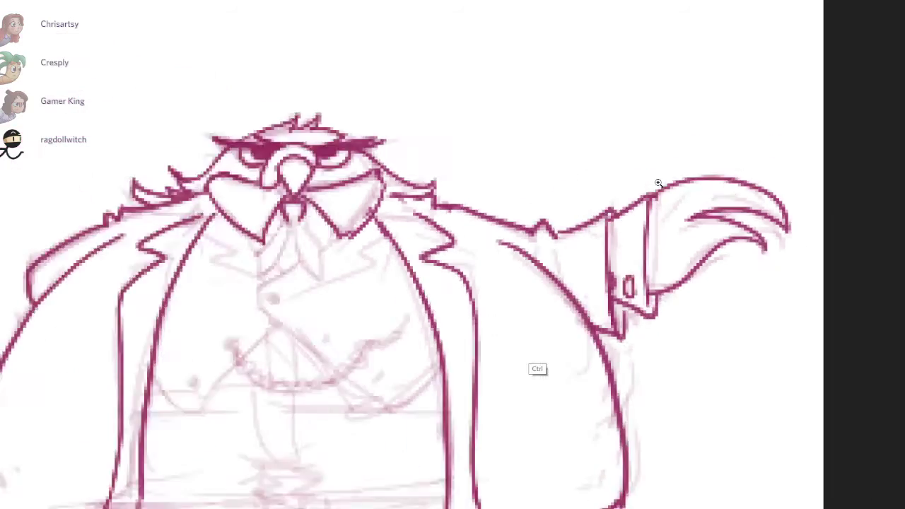
{"action": "scroll", "coordinate": [658, 182], "scroll_direction": "up", "scroll_amount": 5}
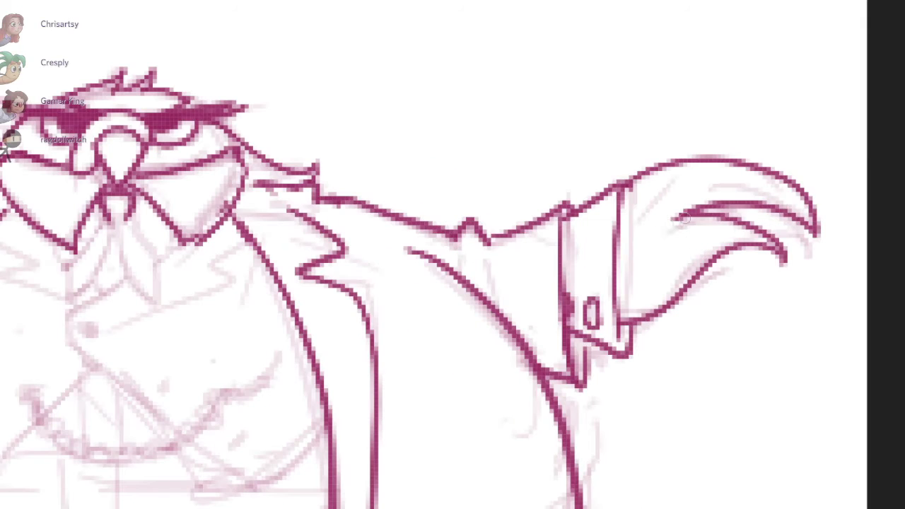
{"action": "left_click_drag", "start_coordinate": [680, 219], "coordinate": [656, 273]}
Step: Erase the coat's lower left corner and redraw it rounded, with a small step in the hem
{"action": "mouse_move", "coordinate": [651, 193]}
{"action": "left_mouse_down"}
{"action": "mouse_move", "coordinate": [674, 185]}
{"action": "mouse_move", "coordinate": [729, 69]}
{"action": "left_mouse_up"}
{"action": "scroll", "coordinate": [659, 183], "scroll_direction": "down", "scroll_amount": 5}
{"action": "scroll", "coordinate": [659, 183], "scroll_direction": "down", "scroll_amount": 1}
{"action": "scroll", "coordinate": [659, 183], "scroll_direction": "up", "scroll_amount": 5}
{"action": "key", "text": "e"}
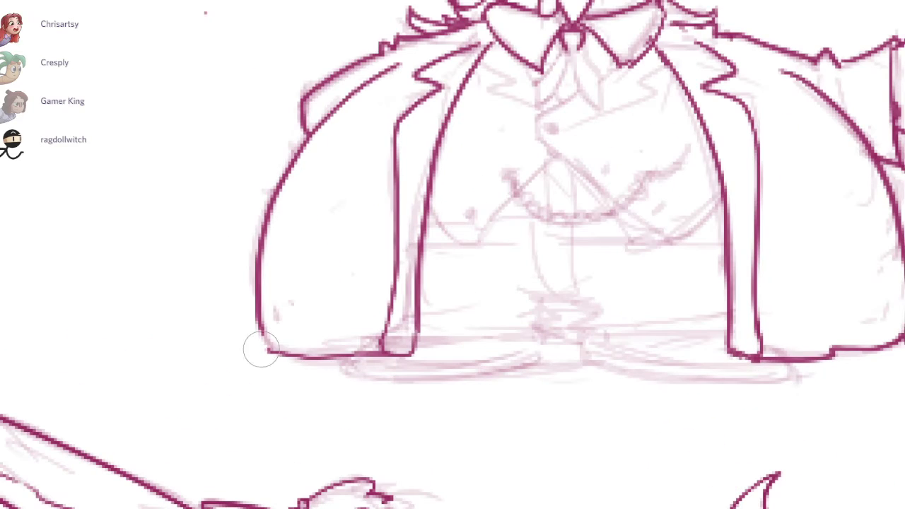
{"action": "left_click_drag", "start_coordinate": [261, 349], "coordinate": [367, 355]}
{"action": "key", "text": "b"}
{"action": "key", "text": "e"}
{"action": "mouse_move", "coordinate": [276, 322]}
{"action": "left_mouse_down"}
{"action": "mouse_move", "coordinate": [279, 253]}
{"action": "mouse_move", "coordinate": [291, 353]}
{"action": "mouse_move", "coordinate": [259, 353]}
{"action": "left_mouse_up"}
{"action": "key", "text": "b"}
{"action": "key", "text": "ctrl+z"}
{"action": "mouse_move", "coordinate": [262, 352]}
{"action": "left_mouse_down"}
{"action": "mouse_move", "coordinate": [398, 366]}
{"action": "mouse_move", "coordinate": [255, 329]}
{"action": "mouse_move", "coordinate": [254, 358]}
{"action": "left_mouse_up"}
{"action": "key", "text": "ctrl+z"}
{"action": "left_click_drag", "start_coordinate": [752, 172], "coordinate": [659, 183]}
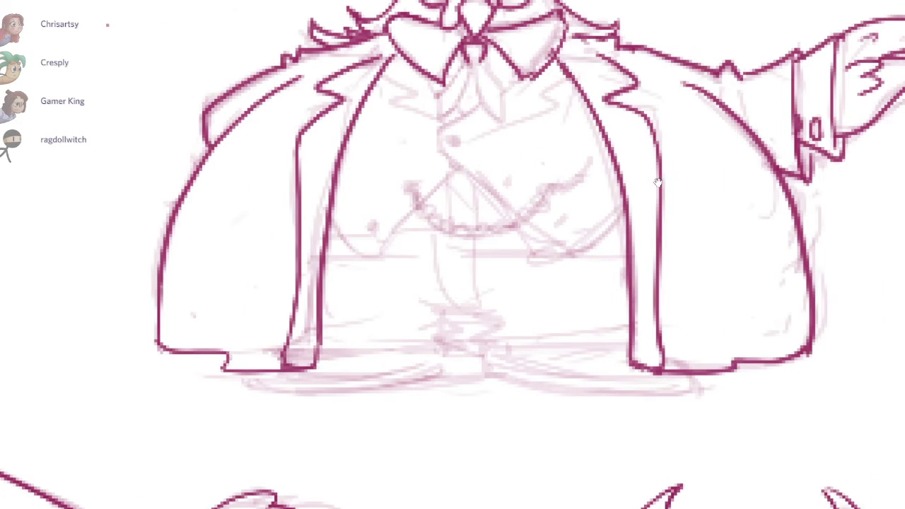
{"action": "left_click_drag", "start_coordinate": [658, 117], "coordinate": [658, 183]}
{"action": "scroll", "coordinate": [658, 183], "scroll_direction": "up", "scroll_amount": 1}
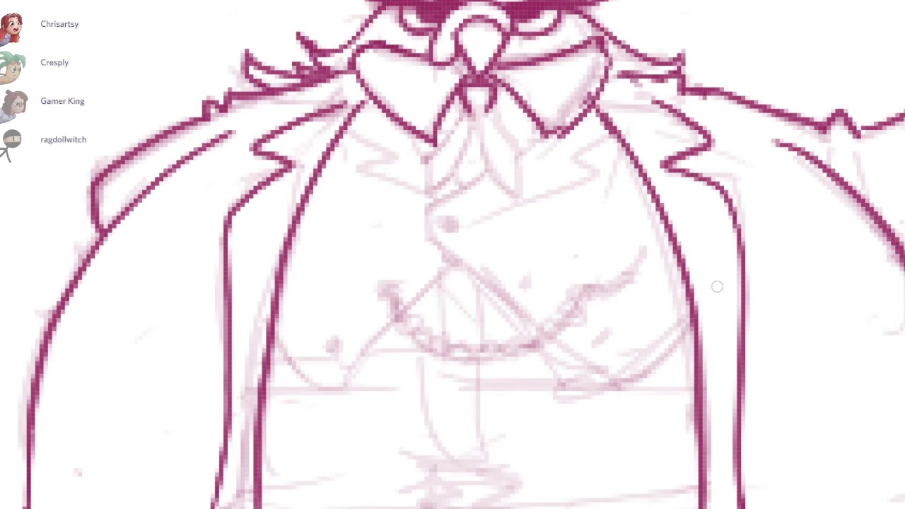
{"action": "scroll", "coordinate": [657, 183], "scroll_direction": "down", "scroll_amount": 1}
{"action": "scroll", "coordinate": [657, 184], "scroll_direction": "up", "scroll_amount": 1}
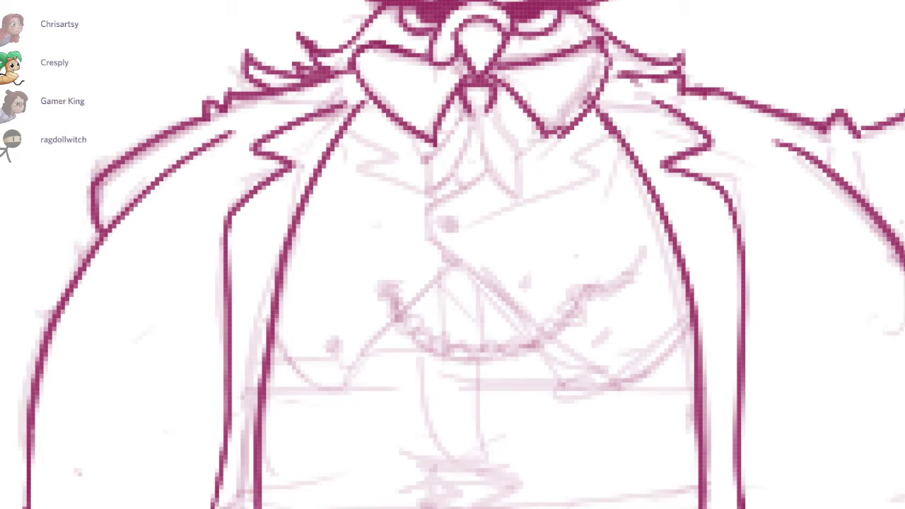
{"action": "scroll", "coordinate": [453, 254], "scroll_direction": "down", "scroll_amount": 1}
{"action": "scroll", "coordinate": [453, 255], "scroll_direction": "up", "scroll_amount": 1}
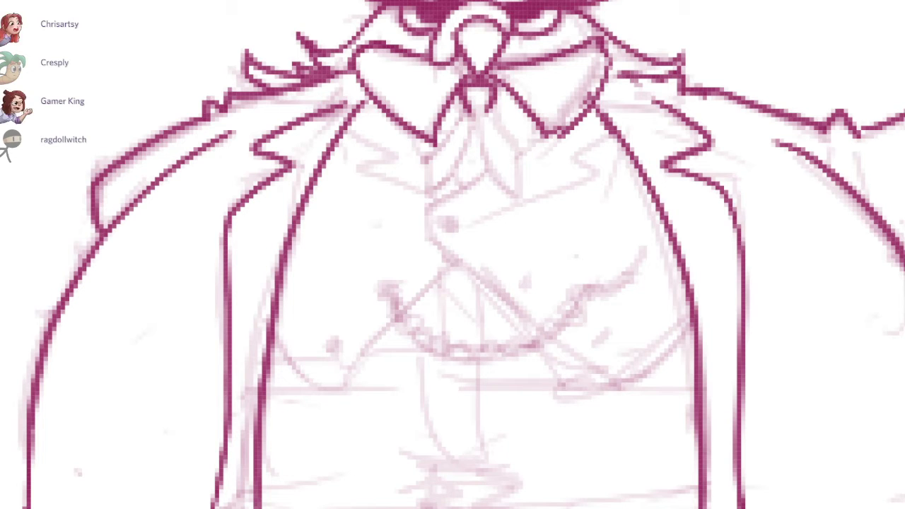
{"action": "scroll", "coordinate": [452, 255], "scroll_direction": "down", "scroll_amount": 1}
{"action": "scroll", "coordinate": [452, 255], "scroll_direction": "up", "scroll_amount": 1}
{"action": "scroll", "coordinate": [453, 255], "scroll_direction": "down", "scroll_amount": 1}
{"action": "scroll", "coordinate": [453, 255], "scroll_direction": "up", "scroll_amount": 1}
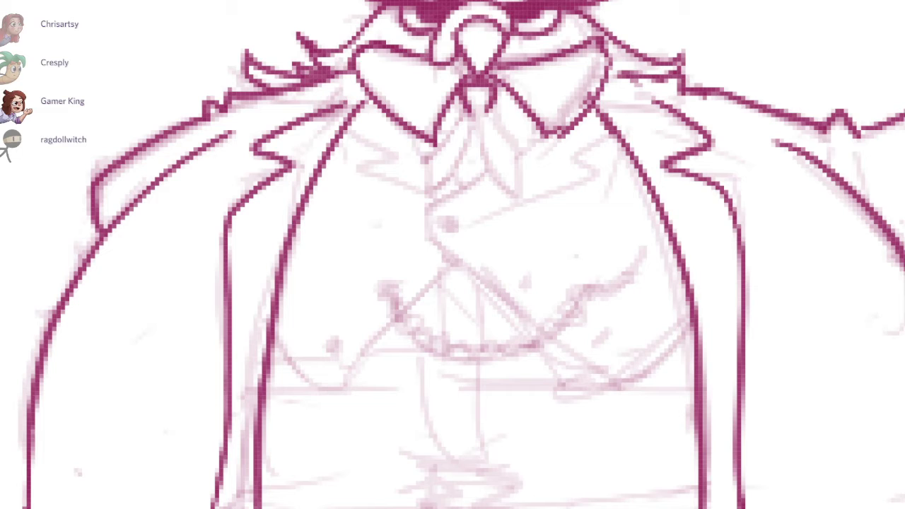
{"action": "scroll", "coordinate": [453, 255], "scroll_direction": "down", "scroll_amount": 1}
{"action": "scroll", "coordinate": [452, 255], "scroll_direction": "up", "scroll_amount": 1}
{"action": "scroll", "coordinate": [453, 255], "scroll_direction": "down", "scroll_amount": 1}
{"action": "scroll", "coordinate": [453, 255], "scroll_direction": "up", "scroll_amount": 1}
{"action": "scroll", "coordinate": [453, 255], "scroll_direction": "down", "scroll_amount": 1}
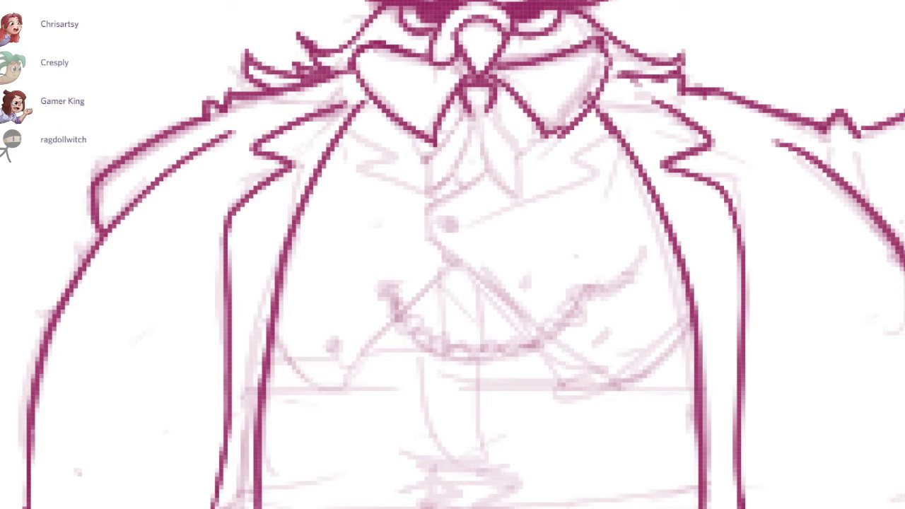
{"action": "scroll", "coordinate": [452, 255], "scroll_direction": "up", "scroll_amount": 1}
{"action": "scroll", "coordinate": [453, 255], "scroll_direction": "down", "scroll_amount": 1}
{"action": "scroll", "coordinate": [453, 254], "scroll_direction": "up", "scroll_amount": 1}
{"action": "scroll", "coordinate": [453, 255], "scroll_direction": "down", "scroll_amount": 1}
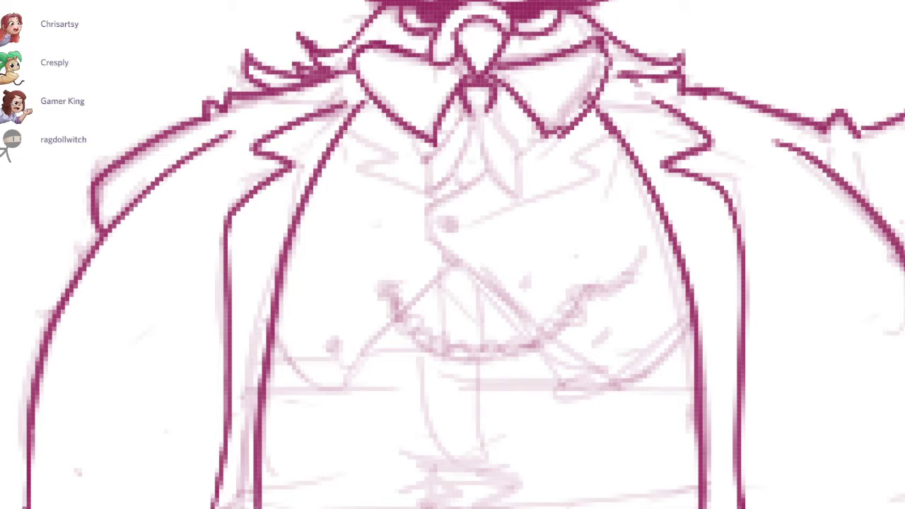
{"action": "scroll", "coordinate": [453, 254], "scroll_direction": "up", "scroll_amount": 1}
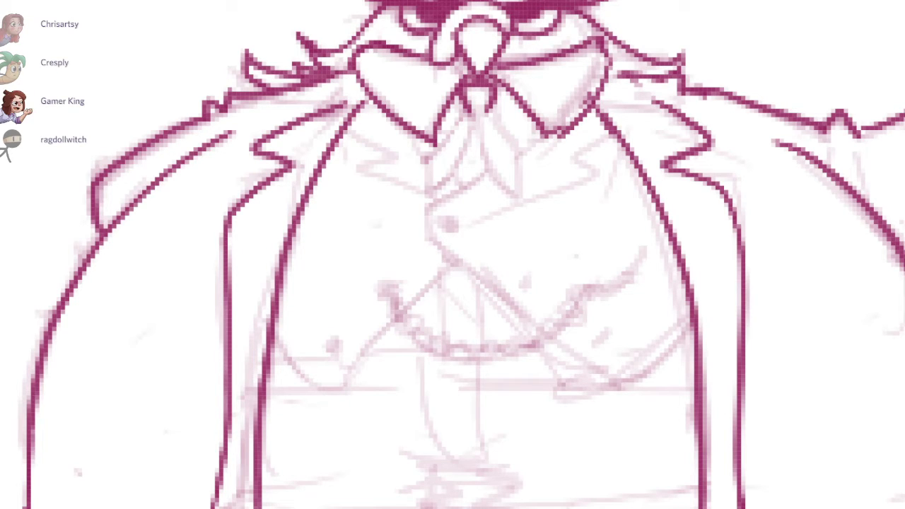
{"action": "scroll", "coordinate": [452, 254], "scroll_direction": "down", "scroll_amount": 1}
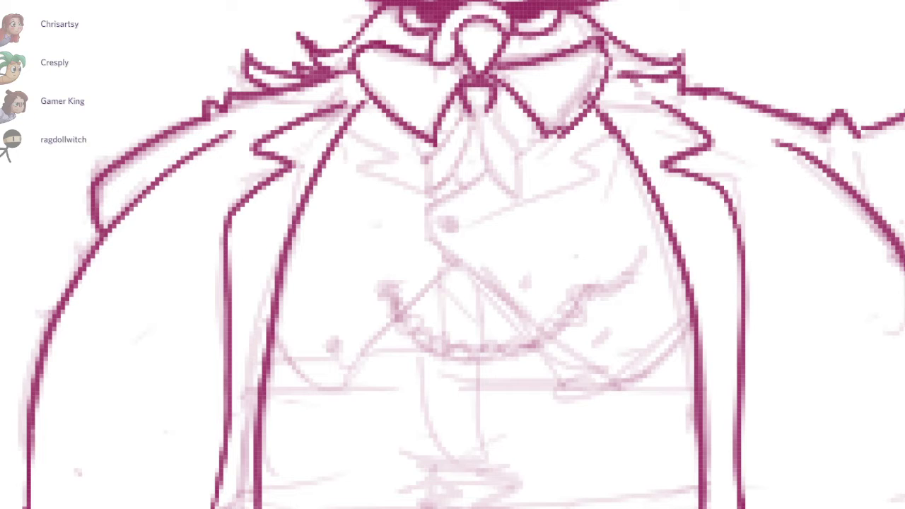
{"action": "scroll", "coordinate": [453, 255], "scroll_direction": "up", "scroll_amount": 1}
{"action": "scroll", "coordinate": [453, 255], "scroll_direction": "down", "scroll_amount": 1}
{"action": "scroll", "coordinate": [453, 255], "scroll_direction": "up", "scroll_amount": 1}
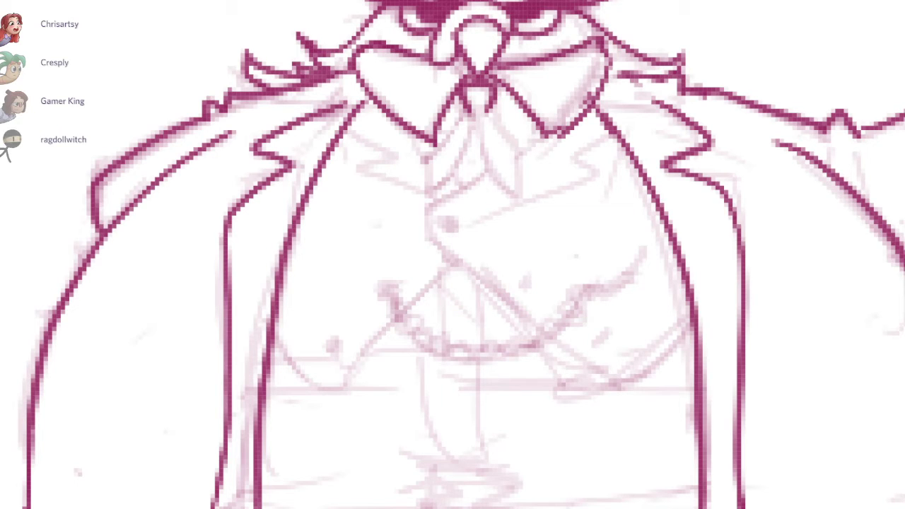
{"action": "scroll", "coordinate": [453, 255], "scroll_direction": "down", "scroll_amount": 1}
{"action": "scroll", "coordinate": [452, 254], "scroll_direction": "up", "scroll_amount": 1}
{"action": "scroll", "coordinate": [453, 254], "scroll_direction": "down", "scroll_amount": 1}
{"action": "scroll", "coordinate": [452, 255], "scroll_direction": "up", "scroll_amount": 1}
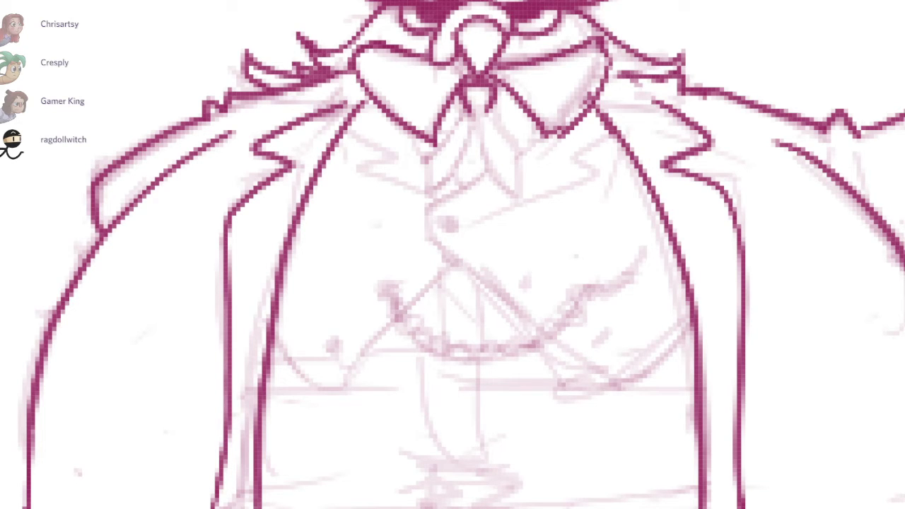
{"action": "scroll", "coordinate": [452, 254], "scroll_direction": "down", "scroll_amount": 1}
{"action": "scroll", "coordinate": [452, 255], "scroll_direction": "up", "scroll_amount": 1}
{"action": "scroll", "coordinate": [453, 254], "scroll_direction": "down", "scroll_amount": 1}
{"action": "scroll", "coordinate": [453, 254], "scroll_direction": "up", "scroll_amount": 1}
{"action": "scroll", "coordinate": [453, 254], "scroll_direction": "down", "scroll_amount": 1}
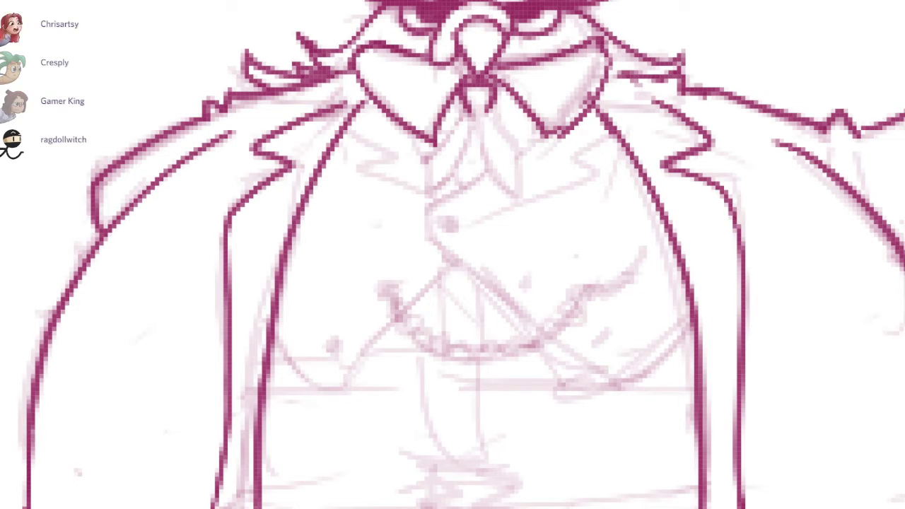
{"action": "scroll", "coordinate": [453, 254], "scroll_direction": "up", "scroll_amount": 1}
{"action": "scroll", "coordinate": [453, 254], "scroll_direction": "down", "scroll_amount": 1}
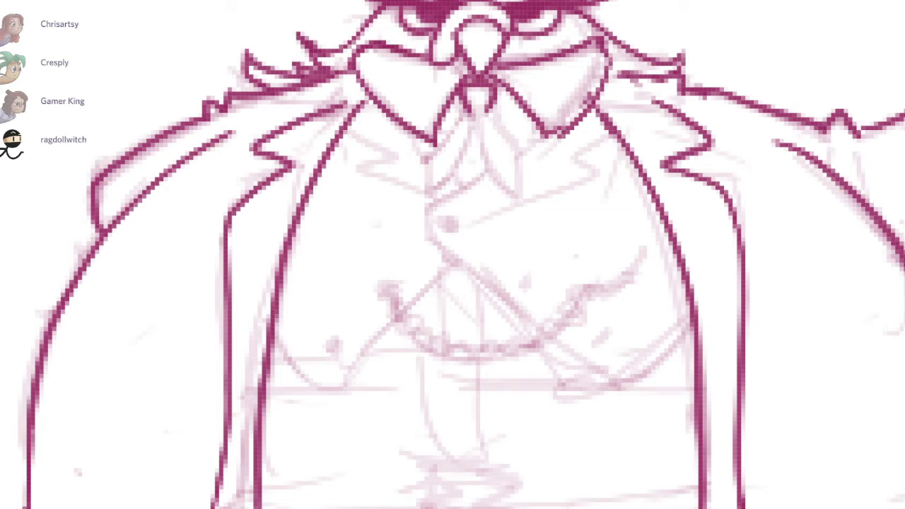
{"action": "scroll", "coordinate": [453, 254], "scroll_direction": "up", "scroll_amount": 1}
{"action": "scroll", "coordinate": [453, 255], "scroll_direction": "down", "scroll_amount": 1}
{"action": "scroll", "coordinate": [453, 255], "scroll_direction": "up", "scroll_amount": 1}
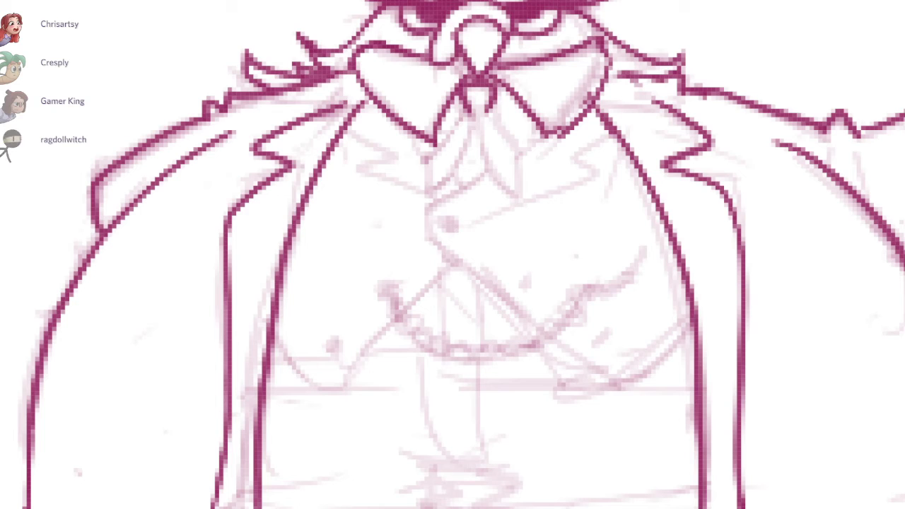
{"action": "scroll", "coordinate": [453, 255], "scroll_direction": "down", "scroll_amount": 1}
{"action": "scroll", "coordinate": [452, 255], "scroll_direction": "up", "scroll_amount": 1}
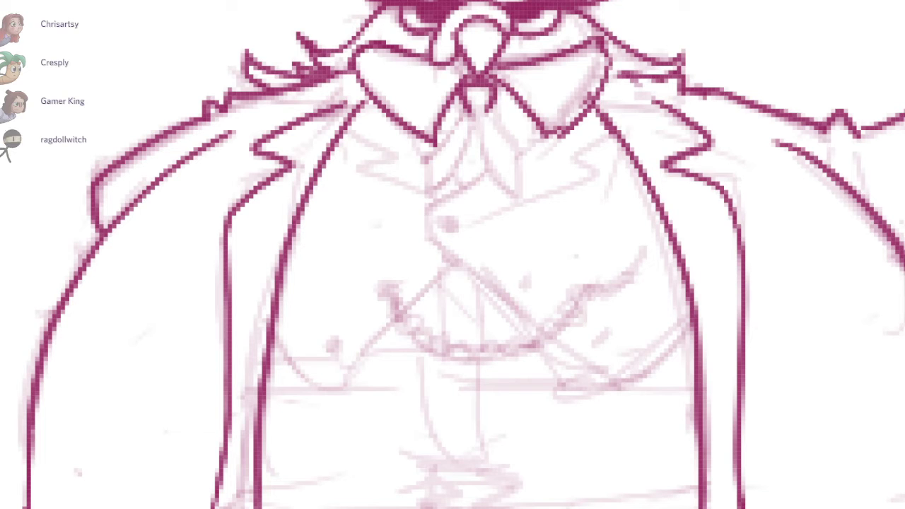
{"action": "scroll", "coordinate": [453, 255], "scroll_direction": "down", "scroll_amount": 1}
{"action": "scroll", "coordinate": [453, 254], "scroll_direction": "up", "scroll_amount": 1}
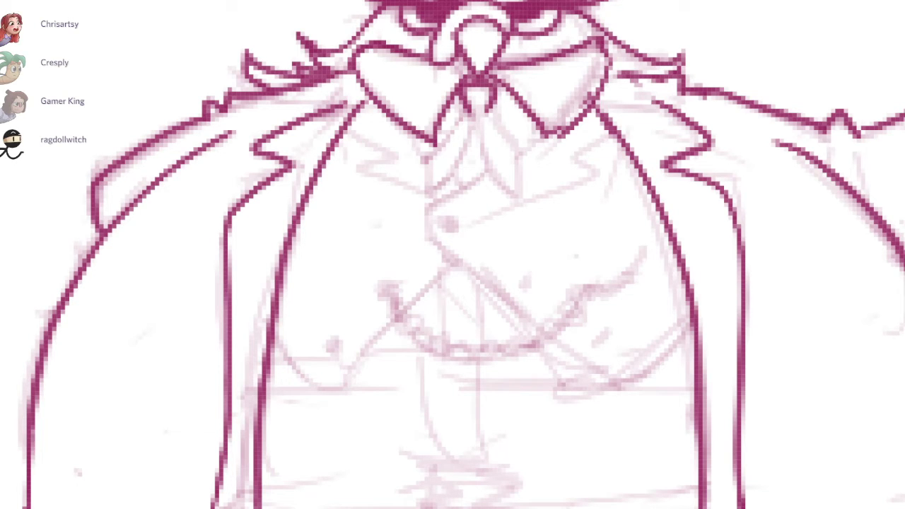
{"action": "scroll", "coordinate": [453, 255], "scroll_direction": "down", "scroll_amount": 1}
{"action": "scroll", "coordinate": [452, 255], "scroll_direction": "up", "scroll_amount": 1}
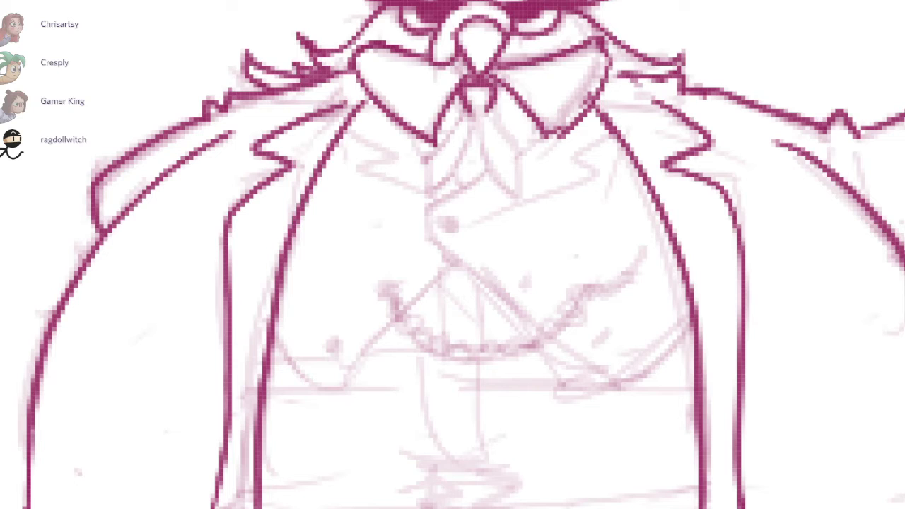
{"action": "scroll", "coordinate": [452, 255], "scroll_direction": "down", "scroll_amount": 1}
{"action": "scroll", "coordinate": [453, 255], "scroll_direction": "up", "scroll_amount": 1}
{"action": "scroll", "coordinate": [453, 255], "scroll_direction": "down", "scroll_amount": 1}
{"action": "scroll", "coordinate": [452, 255], "scroll_direction": "up", "scroll_amount": 1}
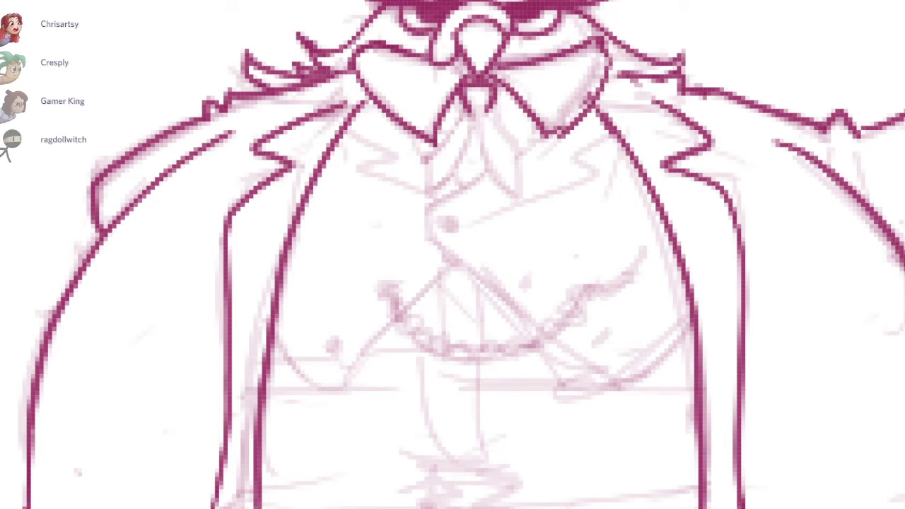
{"action": "scroll", "coordinate": [453, 255], "scroll_direction": "down", "scroll_amount": 1}
{"action": "scroll", "coordinate": [452, 255], "scroll_direction": "up", "scroll_amount": 1}
{"action": "scroll", "coordinate": [453, 254], "scroll_direction": "down", "scroll_amount": 1}
{"action": "scroll", "coordinate": [453, 255], "scroll_direction": "up", "scroll_amount": 1}
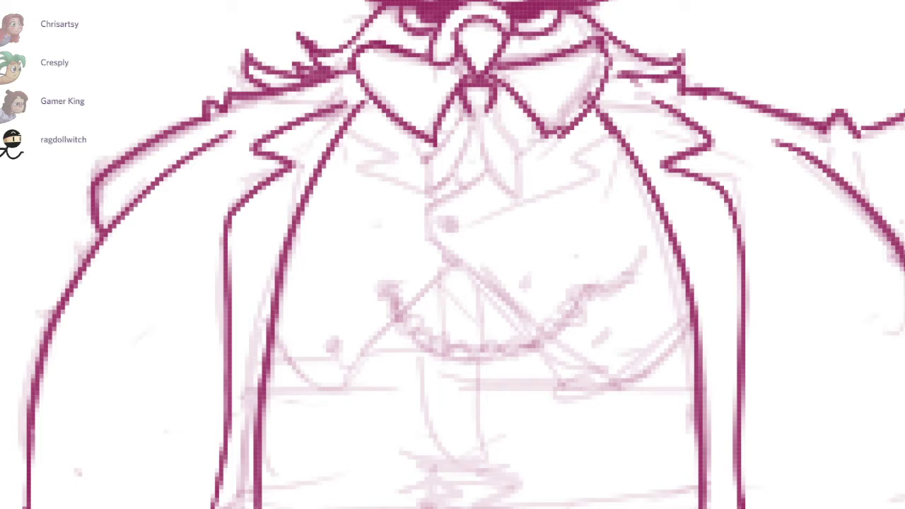
{"action": "scroll", "coordinate": [453, 255], "scroll_direction": "down", "scroll_amount": 1}
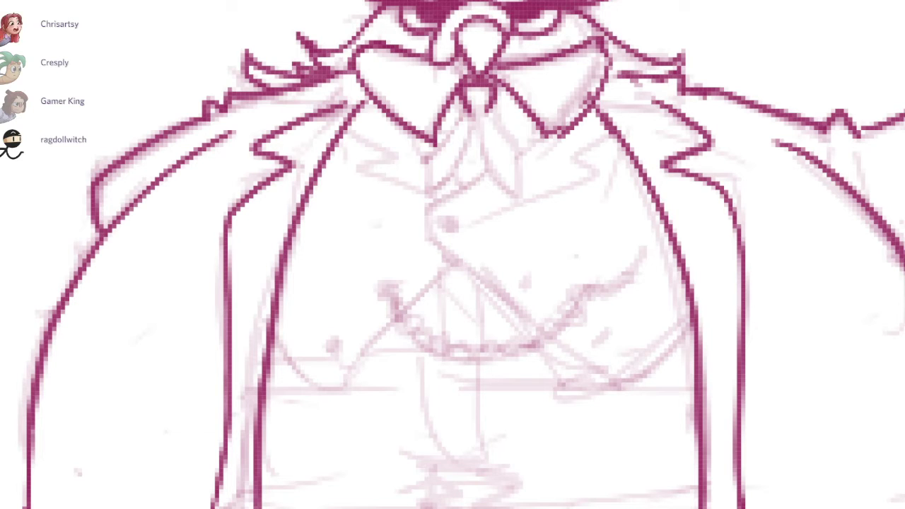
{"action": "scroll", "coordinate": [453, 255], "scroll_direction": "up", "scroll_amount": 1}
{"action": "scroll", "coordinate": [453, 255], "scroll_direction": "down", "scroll_amount": 1}
{"action": "scroll", "coordinate": [452, 255], "scroll_direction": "up", "scroll_amount": 1}
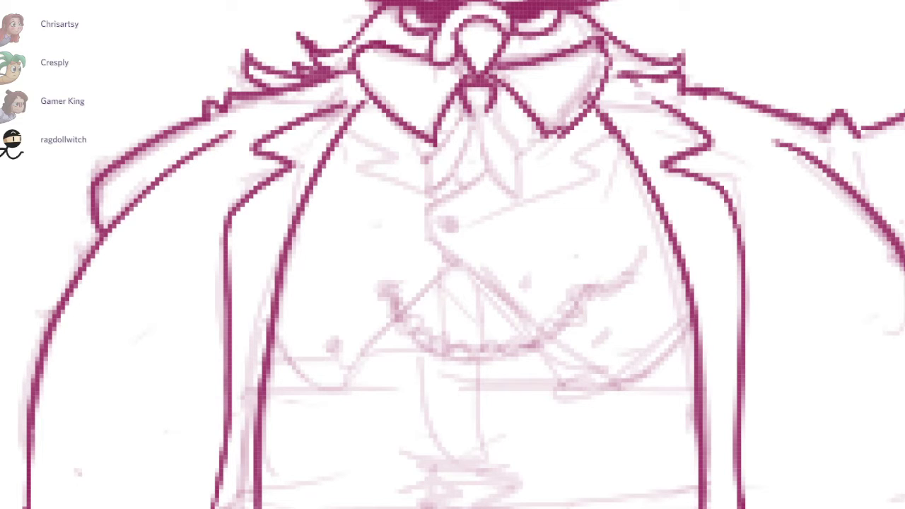
{"action": "scroll", "coordinate": [453, 254], "scroll_direction": "down", "scroll_amount": 1}
{"action": "scroll", "coordinate": [452, 254], "scroll_direction": "up", "scroll_amount": 1}
{"action": "scroll", "coordinate": [453, 255], "scroll_direction": "down", "scroll_amount": 1}
{"action": "scroll", "coordinate": [452, 254], "scroll_direction": "up", "scroll_amount": 1}
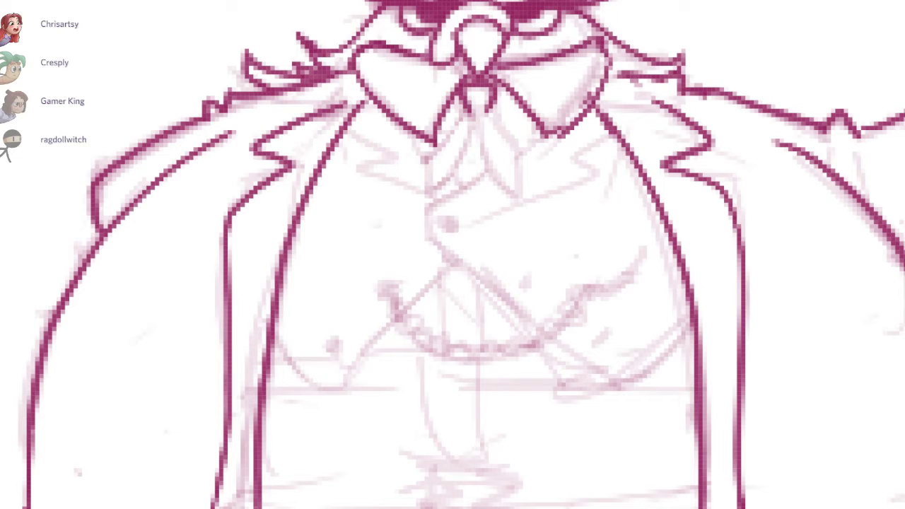
{"action": "scroll", "coordinate": [453, 255], "scroll_direction": "down", "scroll_amount": 1}
{"action": "scroll", "coordinate": [453, 254], "scroll_direction": "up", "scroll_amount": 1}
{"action": "scroll", "coordinate": [453, 254], "scroll_direction": "down", "scroll_amount": 1}
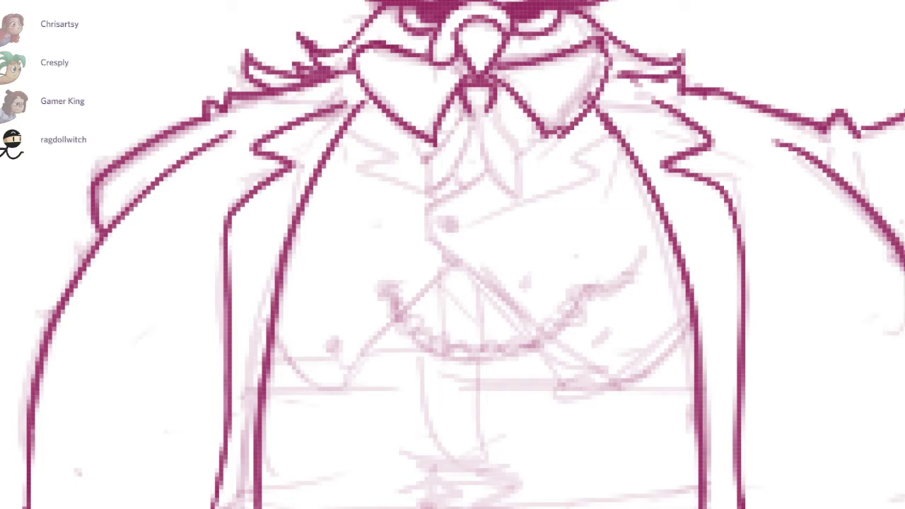
Step: Ink the necktie's small knot and two pointed tails hanging below the bird's beak
{"action": "scroll", "coordinate": [453, 254], "scroll_direction": "up", "scroll_amount": 1}
{"action": "scroll", "coordinate": [322, 257], "scroll_direction": "down", "scroll_amount": 1}
{"action": "scroll", "coordinate": [322, 257], "scroll_direction": "up", "scroll_amount": 1}
{"action": "mouse_move", "coordinate": [469, 114]}
{"action": "left_mouse_down"}
{"action": "mouse_move", "coordinate": [416, 185]}
{"action": "mouse_move", "coordinate": [478, 118]}
{"action": "mouse_move", "coordinate": [510, 196]}
{"action": "left_mouse_up"}
{"action": "key", "text": "ctrl+z"}
{"action": "mouse_move", "coordinate": [484, 113]}
{"action": "left_mouse_down"}
{"action": "mouse_move", "coordinate": [527, 192]}
{"action": "mouse_move", "coordinate": [494, 113]}
{"action": "mouse_move", "coordinate": [524, 198]}
{"action": "left_mouse_up"}
{"action": "key", "text": "ctrl+z"}
{"action": "left_click_drag", "start_coordinate": [484, 132], "coordinate": [525, 196]}
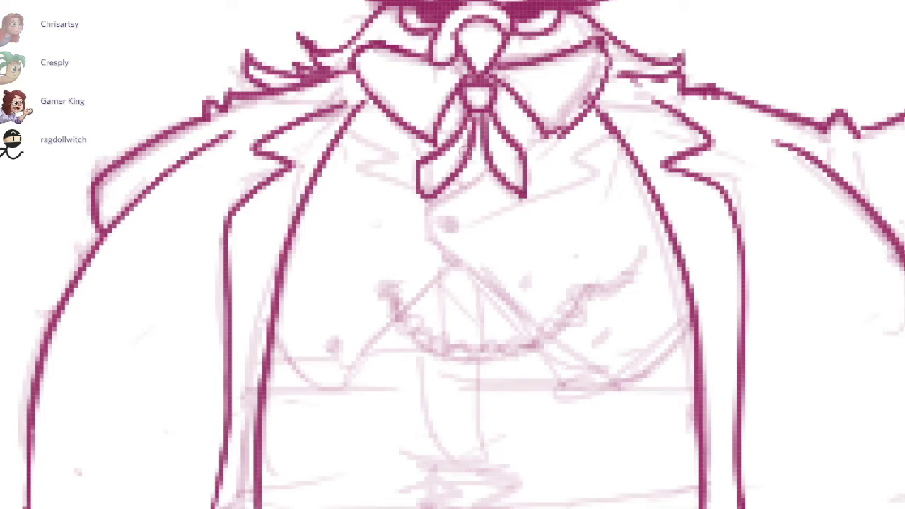
Step: Erase the lower end of the left tie tail and redraw it wider with a rounded tip
{"action": "key", "text": "e"}
{"action": "mouse_move", "coordinate": [429, 185]}
{"action": "left_mouse_down"}
{"action": "mouse_move", "coordinate": [413, 197]}
{"action": "mouse_move", "coordinate": [428, 196]}
{"action": "left_mouse_up"}
{"action": "key", "text": "b"}
{"action": "left_click_drag", "start_coordinate": [419, 164], "coordinate": [440, 189]}
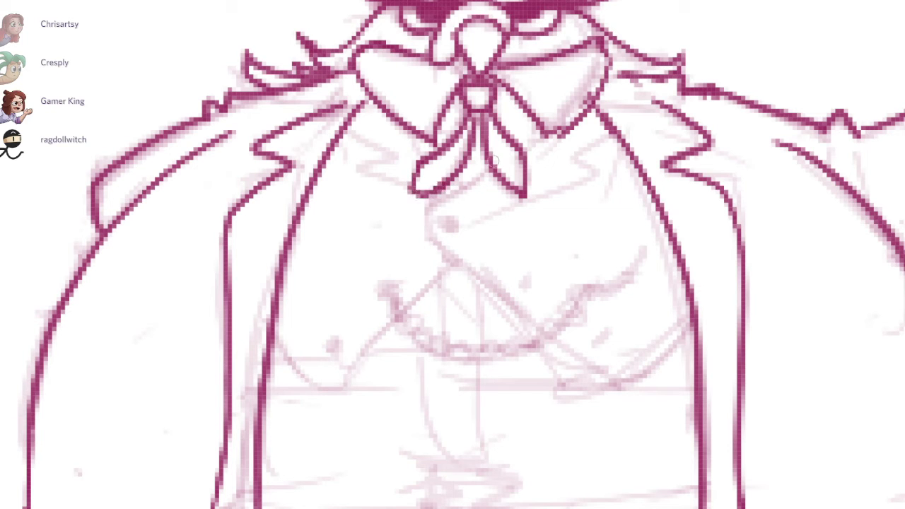
Step: Ink the vest's overlapping right front from the tie diagonally down to a pointed corner and up to the coat edge
{"action": "mouse_move", "coordinate": [542, 124]}
{"action": "left_mouse_down"}
{"action": "mouse_move", "coordinate": [426, 217]}
{"action": "mouse_move", "coordinate": [481, 284]}
{"action": "left_mouse_up"}
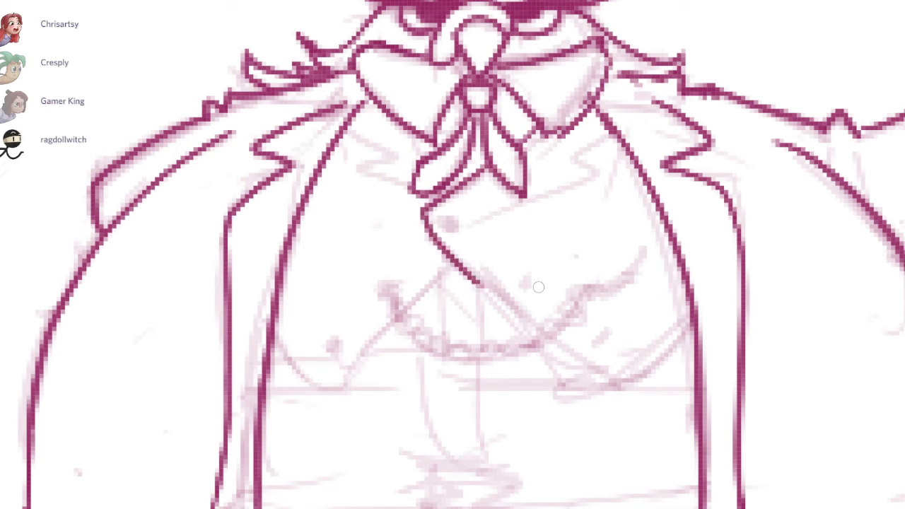
{"action": "key", "text": "ctrl+z"}
{"action": "mouse_move", "coordinate": [486, 162]}
{"action": "left_mouse_down"}
{"action": "mouse_move", "coordinate": [480, 279]}
{"action": "mouse_move", "coordinate": [631, 378]}
{"action": "mouse_move", "coordinate": [429, 218]}
{"action": "mouse_move", "coordinate": [598, 385]}
{"action": "mouse_move", "coordinate": [691, 322]}
{"action": "left_mouse_up"}
{"action": "key", "text": "ctrl+z"}
{"action": "key", "text": "ctrl+z"}
{"action": "left_click_drag", "start_coordinate": [430, 208], "coordinate": [490, 168]}
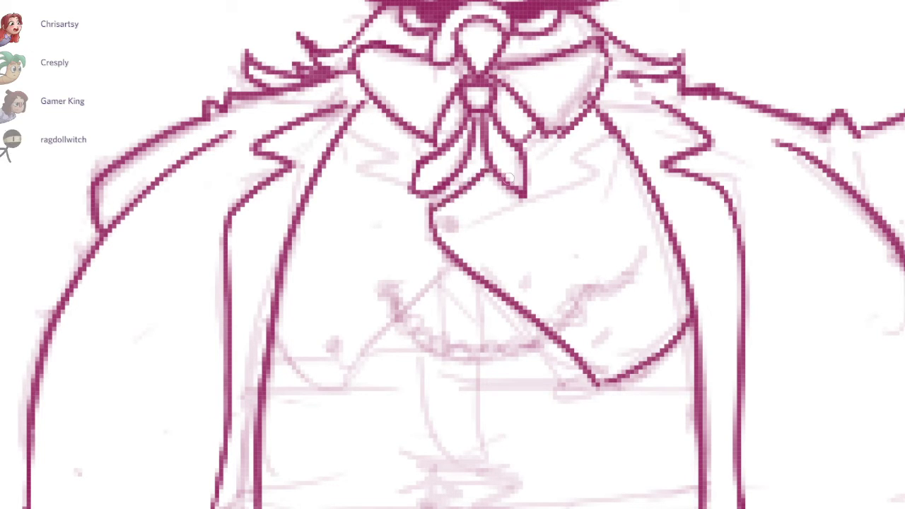
Step: Ink the notched lapel on the vest's right front, running from near the overlap up to the shirt collar
{"action": "left_click_drag", "start_coordinate": [468, 218], "coordinate": [609, 128]}
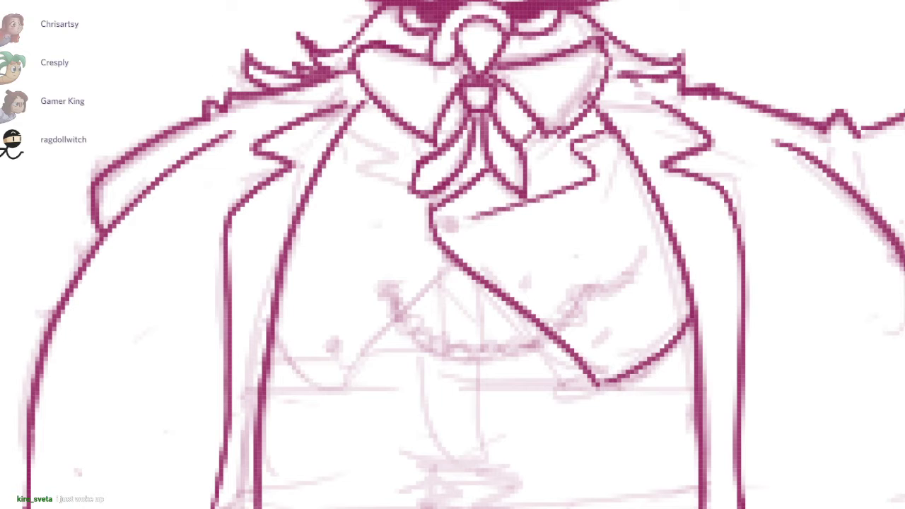
{"action": "key", "text": "ctrl+0"}
{"action": "key", "text": "ctrl+z"}
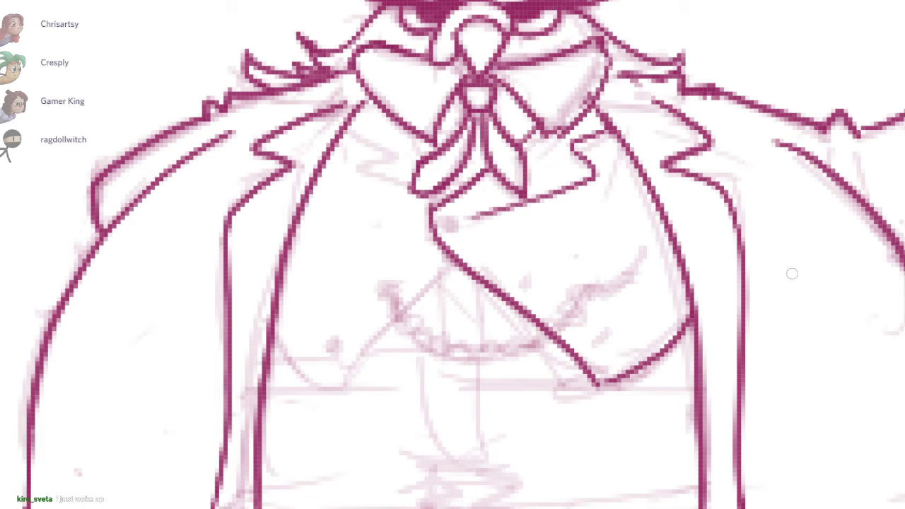
Step: Examine the other sketches on the canvas, especially the green spotted bears, the dripping creature in a hat and the cat
{"action": "scroll", "coordinate": [793, 274], "scroll_direction": "down", "scroll_amount": 10}
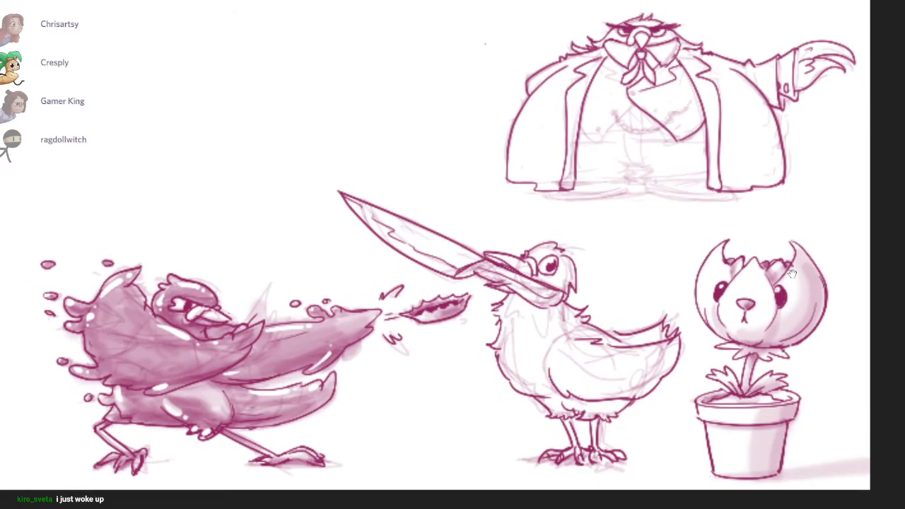
{"action": "left_click_drag", "start_coordinate": [792, 273], "coordinate": [357, 198]}
{"action": "left_click_drag", "start_coordinate": [357, 198], "coordinate": [803, 273]}
{"action": "scroll", "coordinate": [792, 274], "scroll_direction": "up", "scroll_amount": 2}
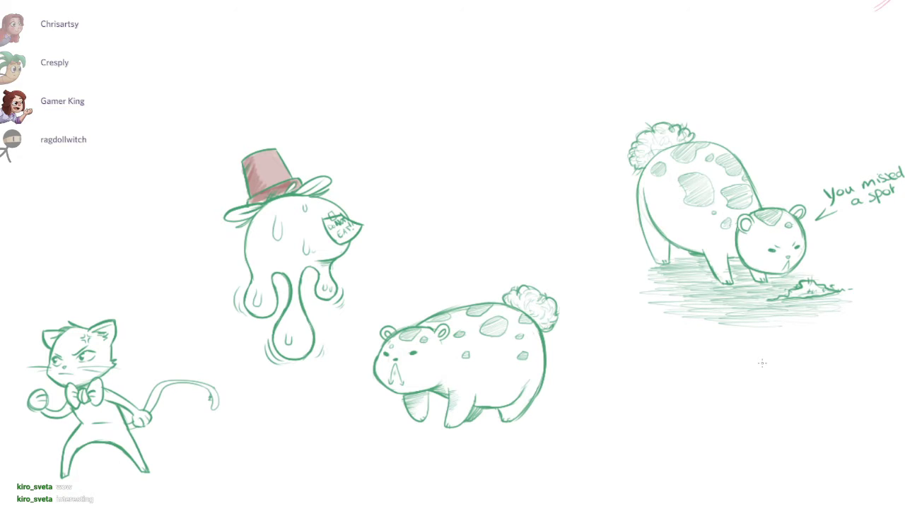
{"action": "left_click_drag", "start_coordinate": [762, 364], "coordinate": [740, 372]}
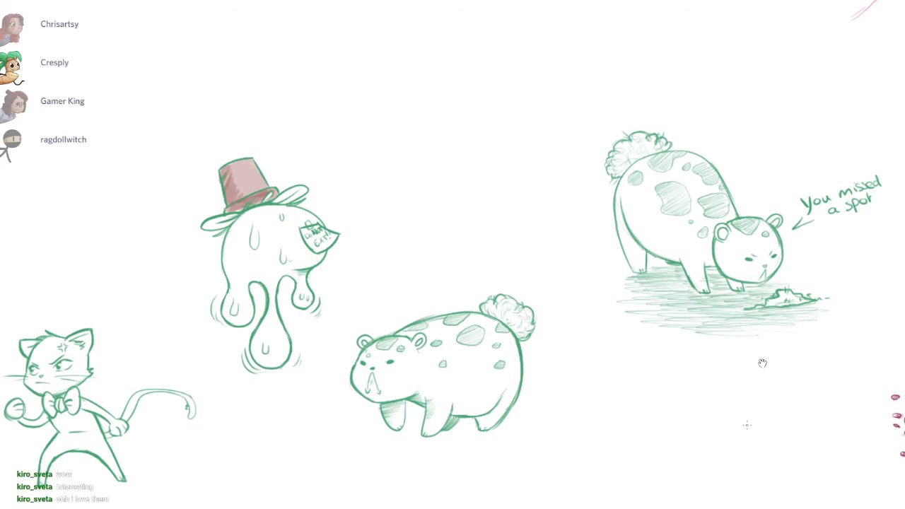
{"action": "left_click_drag", "start_coordinate": [762, 364], "coordinate": [787, 357]}
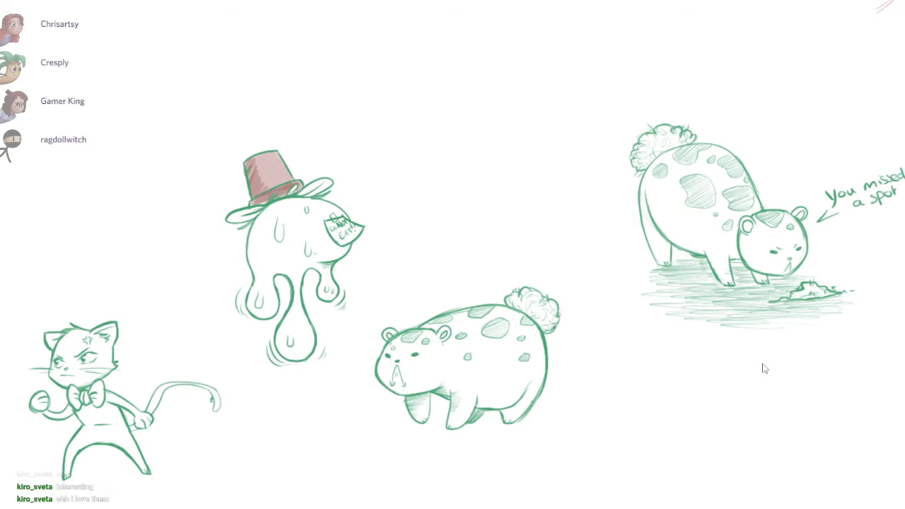
{"action": "left_click_drag", "start_coordinate": [763, 364], "coordinate": [840, 329]}
{"action": "left_click", "coordinate": [762, 364], "text": "ctrl"}
{"action": "scroll", "coordinate": [762, 363], "scroll_direction": "down", "scroll_amount": 2}
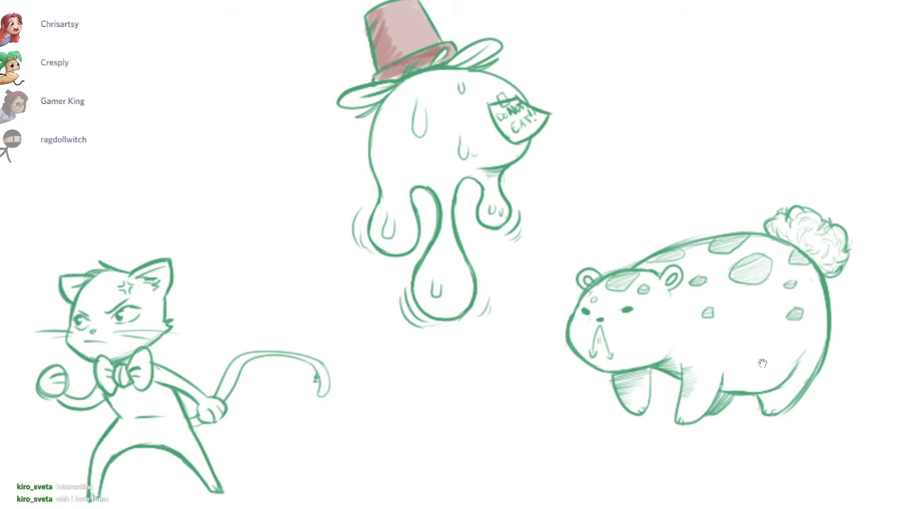
{"action": "key", "text": "ctrl+minus"}
{"action": "key", "text": "ctrl+minus"}
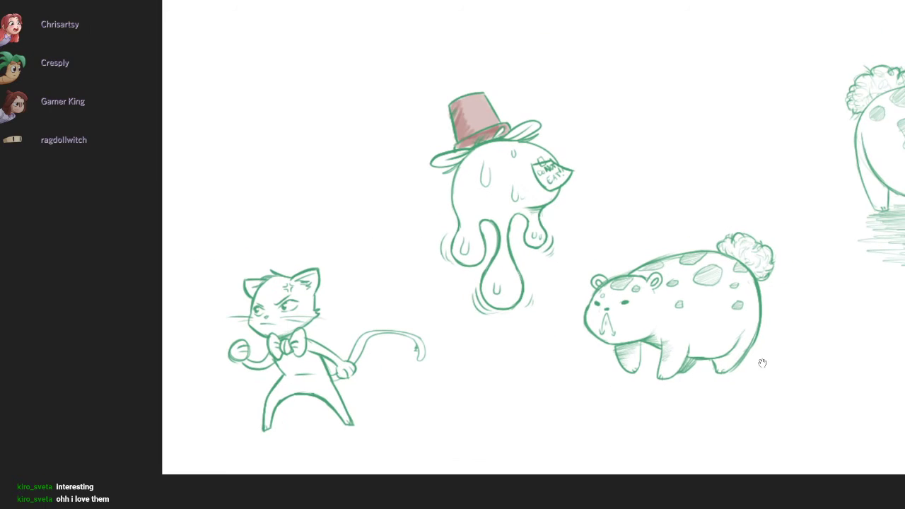
{"action": "mouse_move", "coordinate": [397, 177]}
{"action": "left_mouse_down"}
{"action": "mouse_move", "coordinate": [379, 414]}
{"action": "mouse_move", "coordinate": [488, 151]}
{"action": "left_mouse_up"}
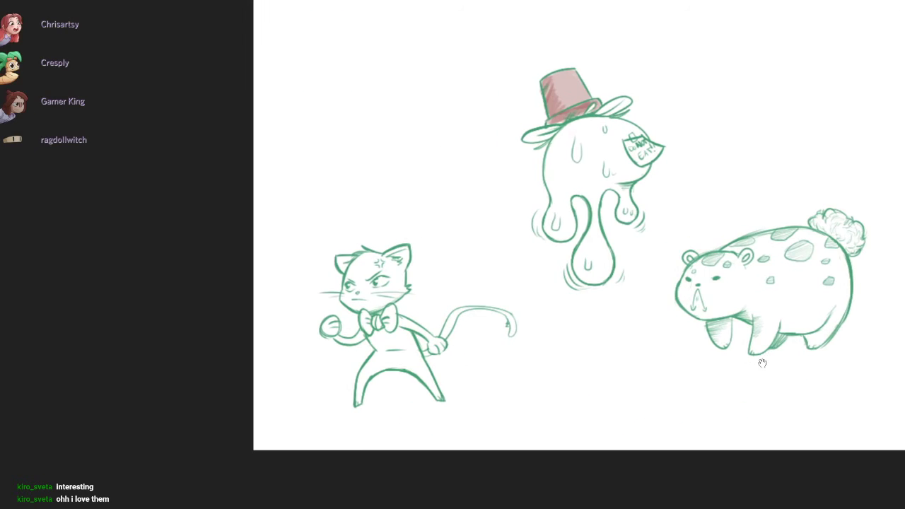
{"action": "left_click_drag", "start_coordinate": [422, 374], "coordinate": [514, 308]}
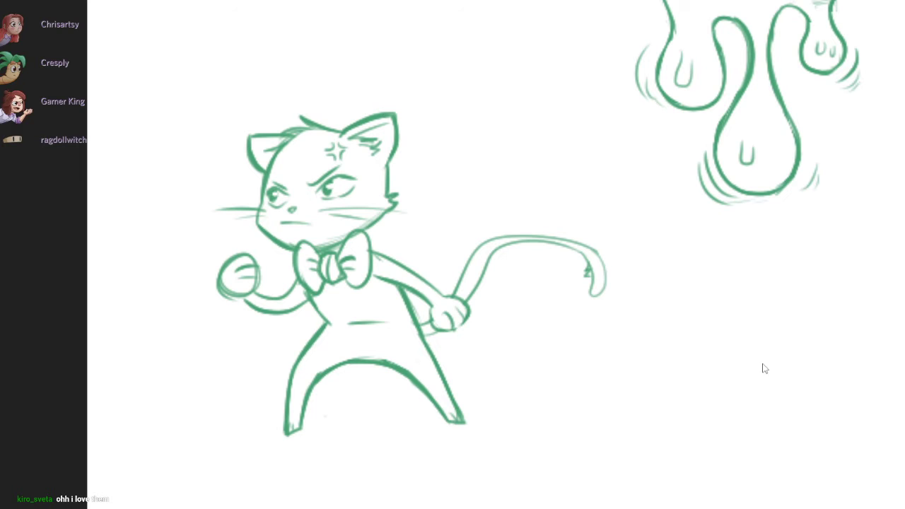
{"action": "left_click_drag", "start_coordinate": [676, 300], "coordinate": [559, 303]}
{"action": "left_click_drag", "start_coordinate": [817, 208], "coordinate": [637, 389]}
{"action": "left_click_drag", "start_coordinate": [652, 352], "coordinate": [622, 354]}
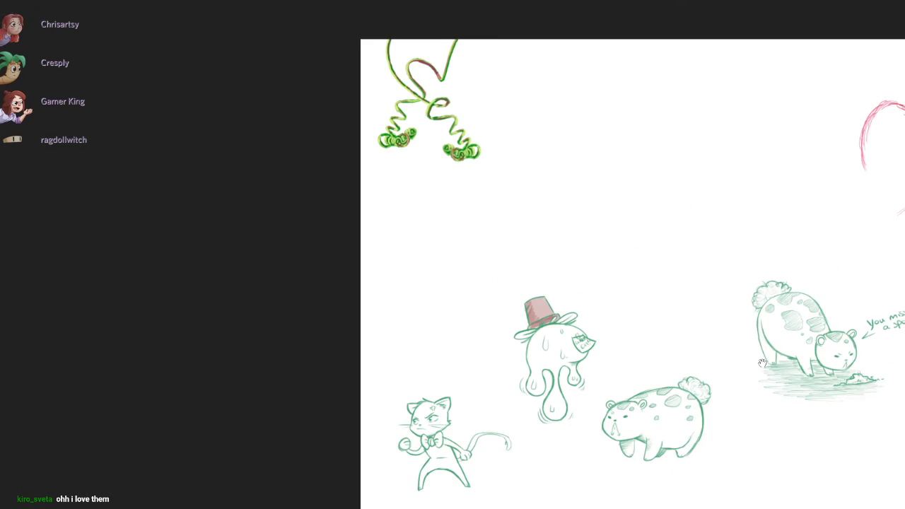
Step: Examine the coiled green vine legs and the red sketch of a figure sitting on a tree stump
{"action": "mouse_move", "coordinate": [788, 329]}
{"action": "left_mouse_down"}
{"action": "mouse_move", "coordinate": [763, 363]}
{"action": "mouse_move", "coordinate": [520, 406]}
{"action": "mouse_move", "coordinate": [725, 426]}
{"action": "left_mouse_up"}
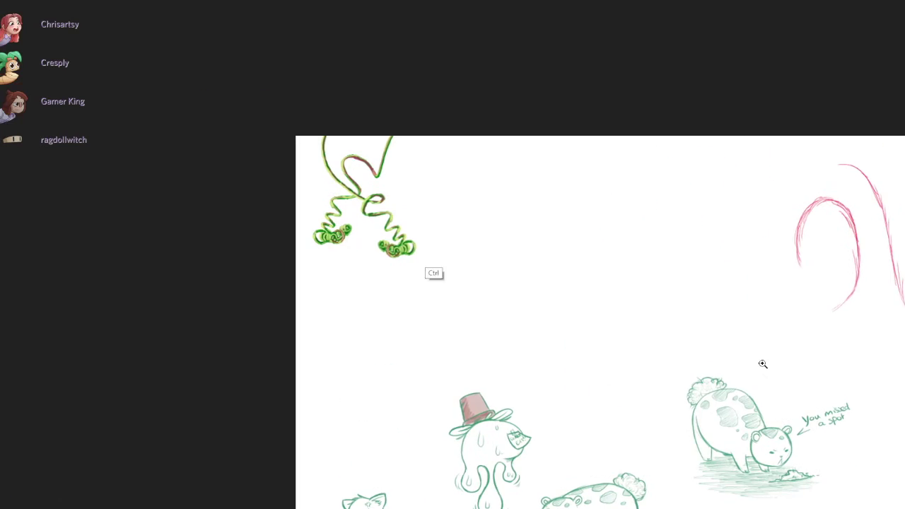
{"action": "left_click_drag", "start_coordinate": [424, 265], "coordinate": [533, 265]}
{"action": "left_click_drag", "start_coordinate": [460, 260], "coordinate": [465, 260]}
{"action": "key", "text": "ctrl+plus"}
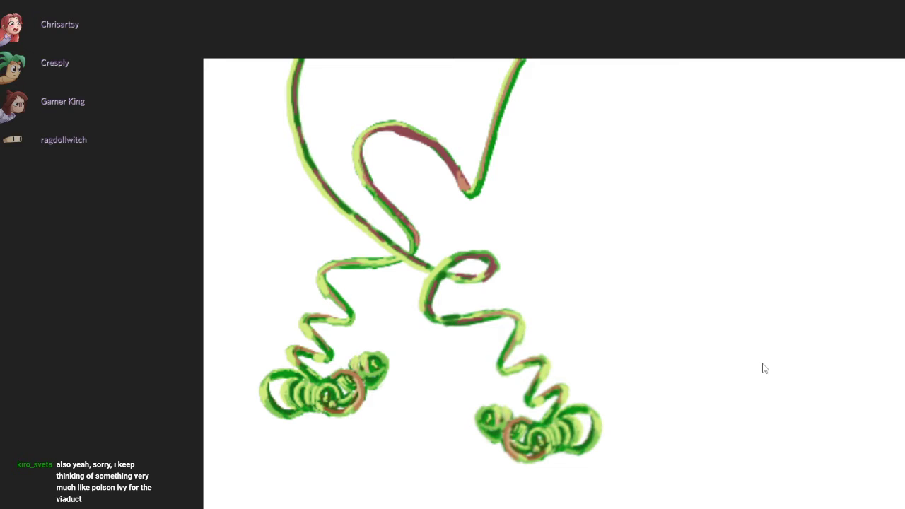
{"action": "mouse_move", "coordinate": [763, 363]}
{"action": "left_mouse_down"}
{"action": "mouse_move", "coordinate": [707, 363]}
{"action": "mouse_move", "coordinate": [429, 222]}
{"action": "left_mouse_up"}
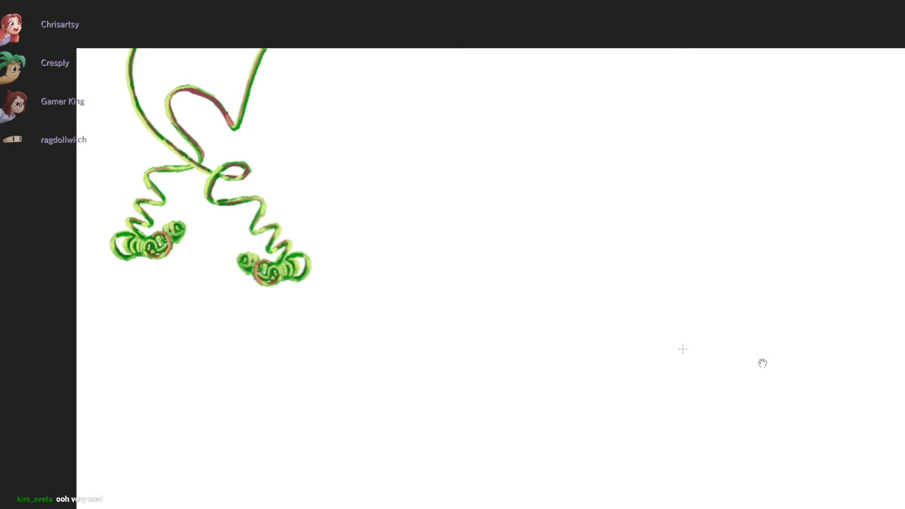
{"action": "mouse_move", "coordinate": [816, 174]}
{"action": "left_mouse_down"}
{"action": "mouse_move", "coordinate": [368, 144]}
{"action": "mouse_move", "coordinate": [177, 87]}
{"action": "left_mouse_up"}
{"action": "left_click_drag", "start_coordinate": [763, 212], "coordinate": [411, 255]}
{"action": "mouse_move", "coordinate": [585, 127]}
{"action": "left_mouse_down"}
{"action": "mouse_move", "coordinate": [687, 159]}
{"action": "mouse_move", "coordinate": [752, 109]}
{"action": "mouse_move", "coordinate": [734, 178]}
{"action": "left_mouse_up"}
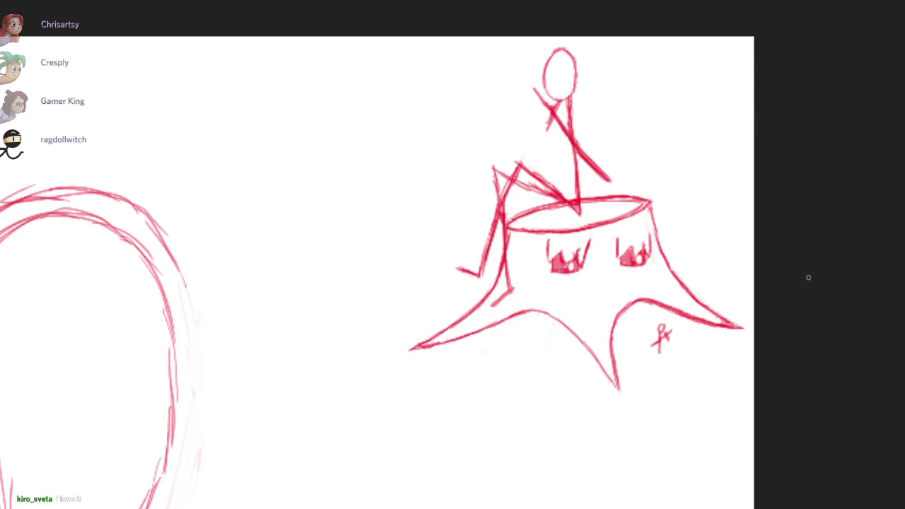
Step: Ink the bird's left vest panel with its pointed lower corner and add three buttons down the right front
{"action": "left_click_drag", "start_coordinate": [809, 270], "coordinate": [768, 283]}
{"action": "left_click_drag", "start_coordinate": [786, 297], "coordinate": [804, 134]}
{"action": "scroll", "coordinate": [762, 364], "scroll_direction": "down", "scroll_amount": 1}
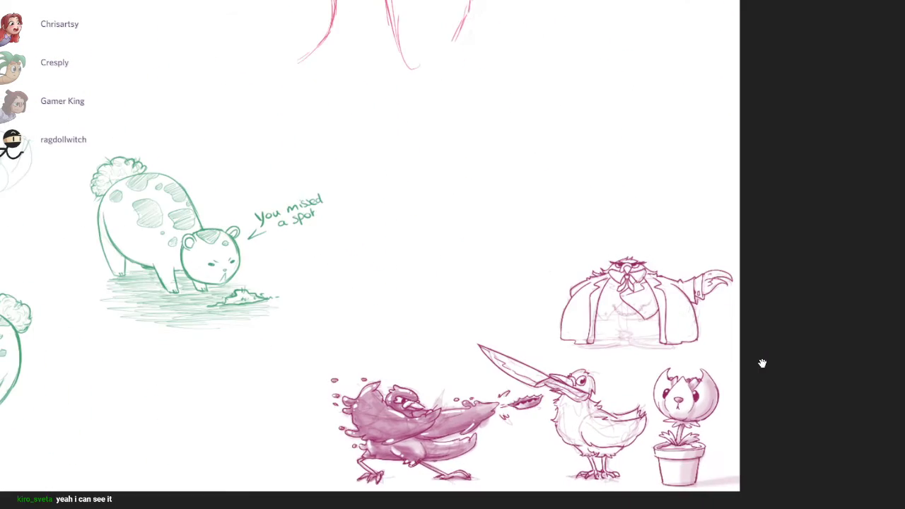
{"action": "scroll", "coordinate": [763, 363], "scroll_direction": "up", "scroll_amount": 6}
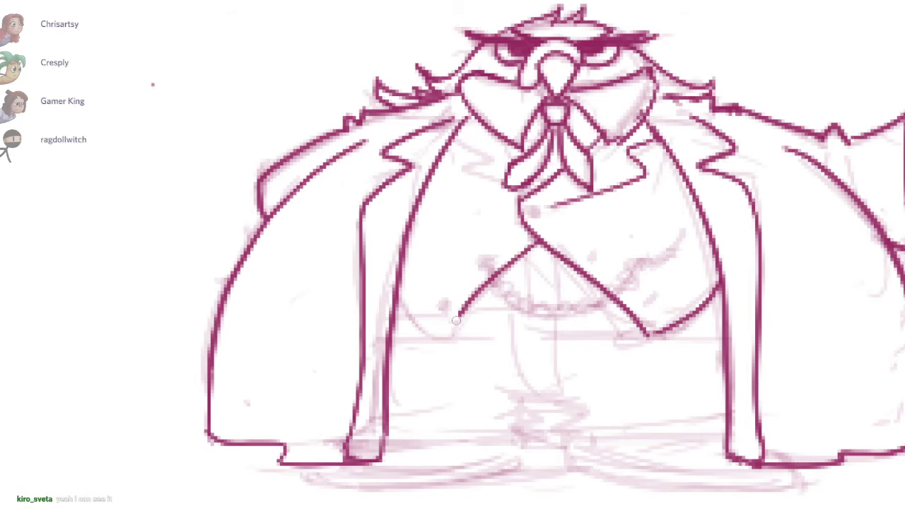
{"action": "scroll", "coordinate": [529, 241], "scroll_direction": "up", "scroll_amount": 3}
{"action": "left_click_drag", "start_coordinate": [531, 200], "coordinate": [532, 202]}
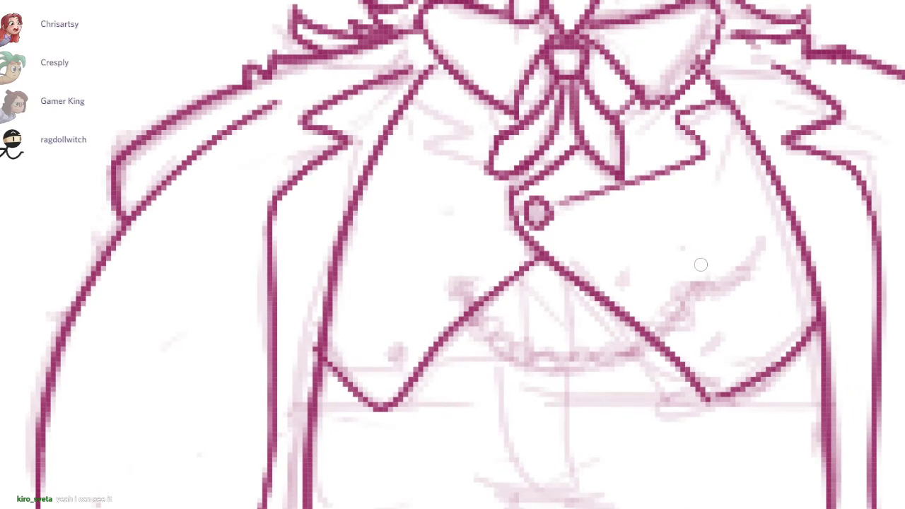
{"action": "left_click_drag", "start_coordinate": [614, 262], "coordinate": [613, 263]}
{"action": "mouse_move", "coordinate": [715, 339]}
{"action": "left_mouse_down"}
{"action": "mouse_move", "coordinate": [700, 348]}
{"action": "mouse_move", "coordinate": [720, 345]}
{"action": "left_mouse_up"}
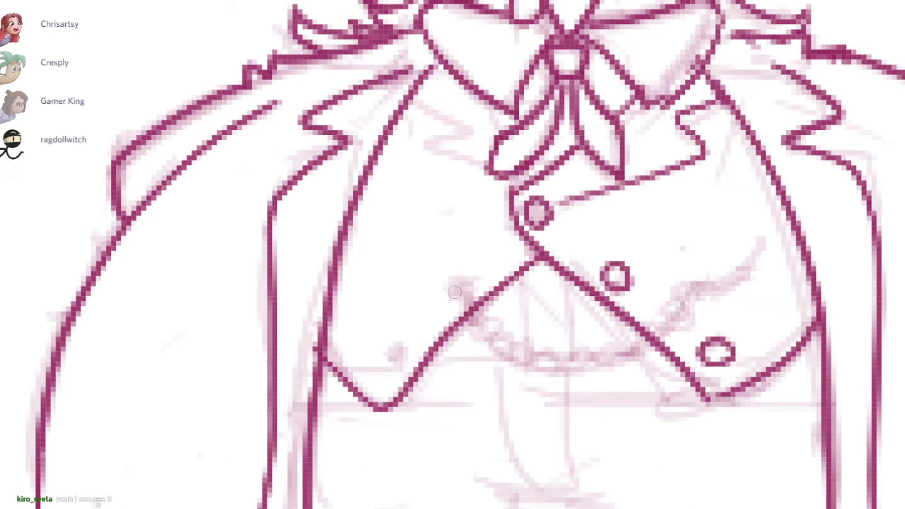
Step: Ink a watch chain of small oval links hanging across the vest from a round fastener on the left panel
{"action": "mouse_move", "coordinate": [458, 281]}
{"action": "left_mouse_down"}
{"action": "mouse_move", "coordinate": [499, 350]}
{"action": "mouse_move", "coordinate": [575, 353]}
{"action": "mouse_move", "coordinate": [641, 329]}
{"action": "left_mouse_up"}
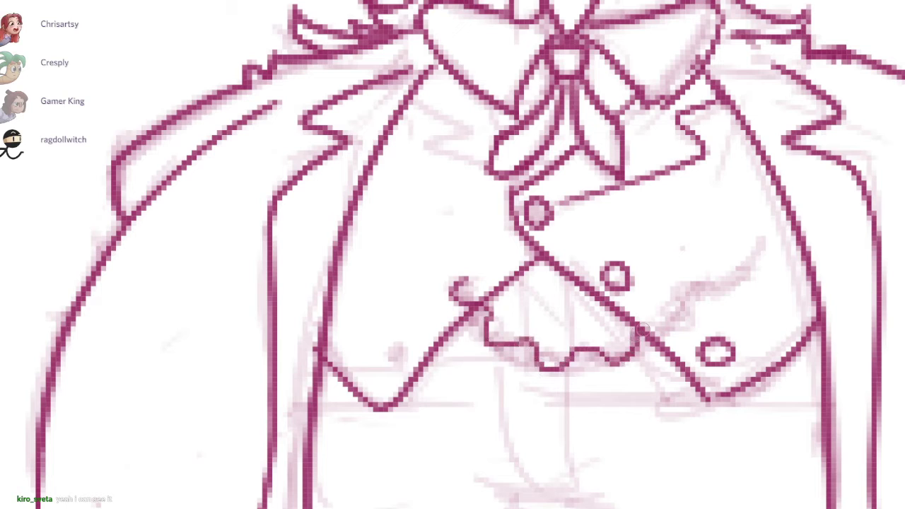
{"action": "mouse_move", "coordinate": [694, 290]}
{"action": "left_mouse_down"}
{"action": "mouse_move", "coordinate": [759, 244]}
{"action": "mouse_move", "coordinate": [743, 263]}
{"action": "left_mouse_up"}
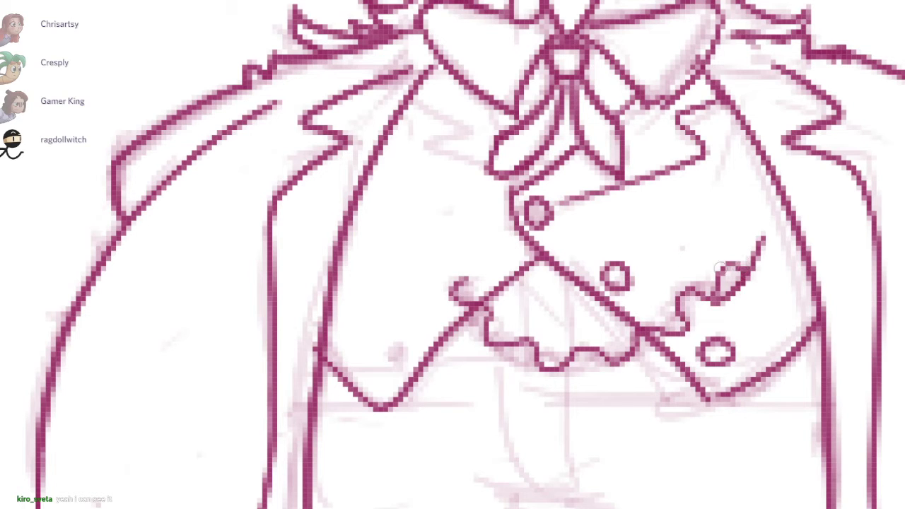
{"action": "left_click_drag", "start_coordinate": [461, 288], "coordinate": [462, 285]}
{"action": "left_click_drag", "start_coordinate": [475, 308], "coordinate": [481, 311]}
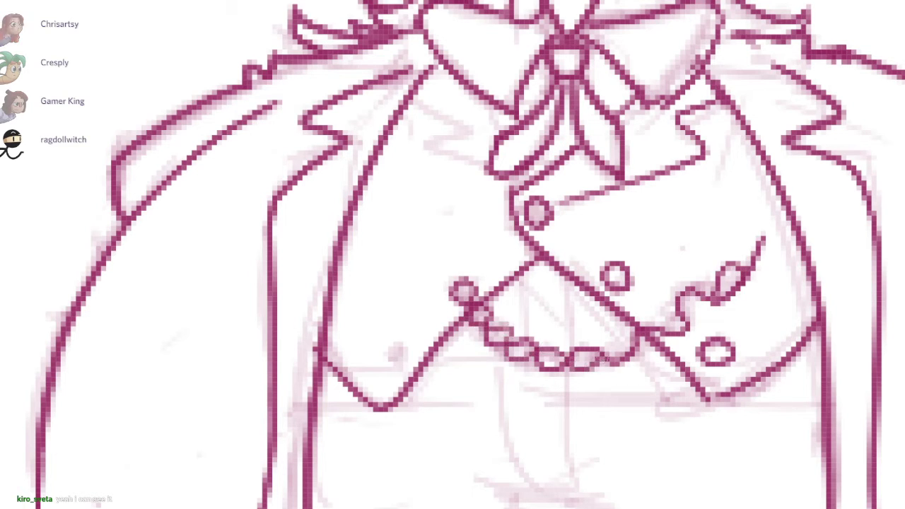
{"action": "mouse_move", "coordinate": [602, 354]}
{"action": "left_mouse_down"}
{"action": "mouse_move", "coordinate": [665, 338]}
{"action": "mouse_move", "coordinate": [748, 267]}
{"action": "left_mouse_up"}
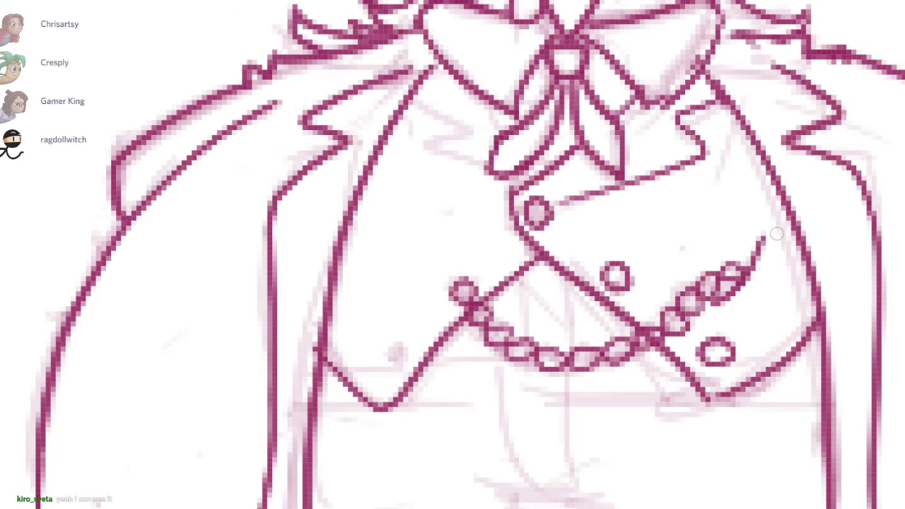
Step: Replace the two lower buttons on the vest's right front with short slanted buttonhole marks and add a round button on the left panel
{"action": "left_click_drag", "start_coordinate": [802, 360], "coordinate": [762, 362]}
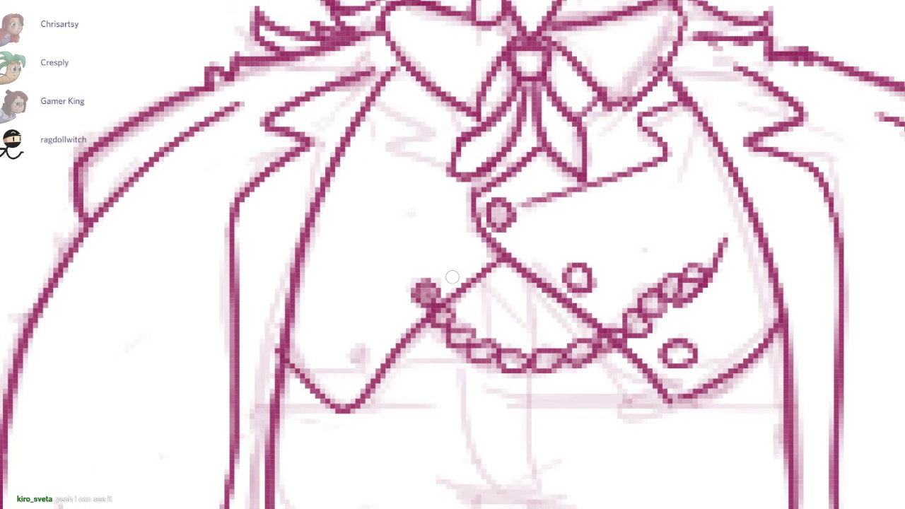
{"action": "key", "text": "e"}
{"action": "left_click_drag", "start_coordinate": [572, 257], "coordinate": [605, 288]}
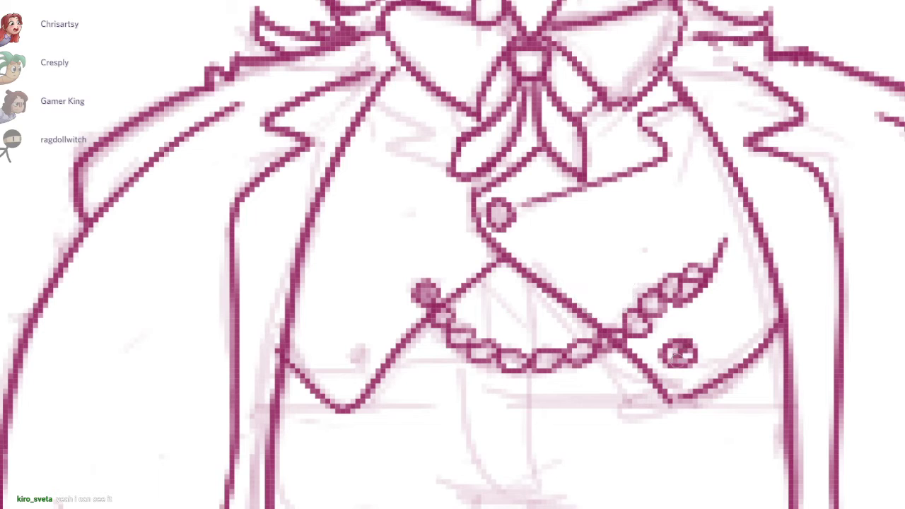
{"action": "left_click_drag", "start_coordinate": [690, 351], "coordinate": [688, 360]}
{"action": "key", "text": "b"}
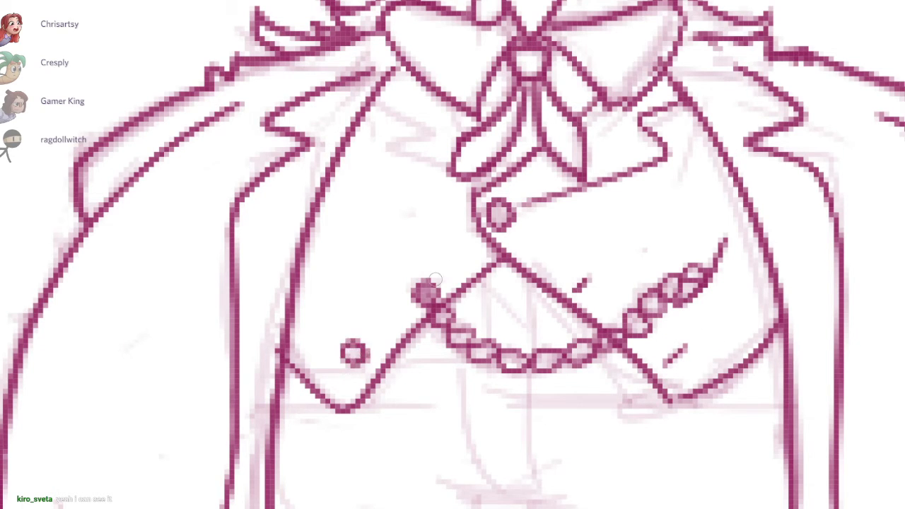
Step: Rework the chain's fastener and the left panel's button into open rings placed slightly farther left
{"action": "left_click_drag", "start_coordinate": [433, 290], "coordinate": [423, 286]}
{"action": "key", "text": "b"}
{"action": "mouse_move", "coordinate": [411, 297]}
{"action": "left_mouse_down"}
{"action": "mouse_move", "coordinate": [408, 276]}
{"action": "mouse_move", "coordinate": [417, 297]}
{"action": "mouse_move", "coordinate": [433, 280]}
{"action": "mouse_move", "coordinate": [419, 295]}
{"action": "mouse_move", "coordinate": [426, 274]}
{"action": "left_mouse_up"}
{"action": "key", "text": "ctrl+z"}
{"action": "key", "text": "e"}
{"action": "mouse_move", "coordinate": [353, 366]}
{"action": "left_mouse_down"}
{"action": "mouse_move", "coordinate": [362, 345]}
{"action": "mouse_move", "coordinate": [332, 350]}
{"action": "left_mouse_up"}
{"action": "key", "text": "b"}
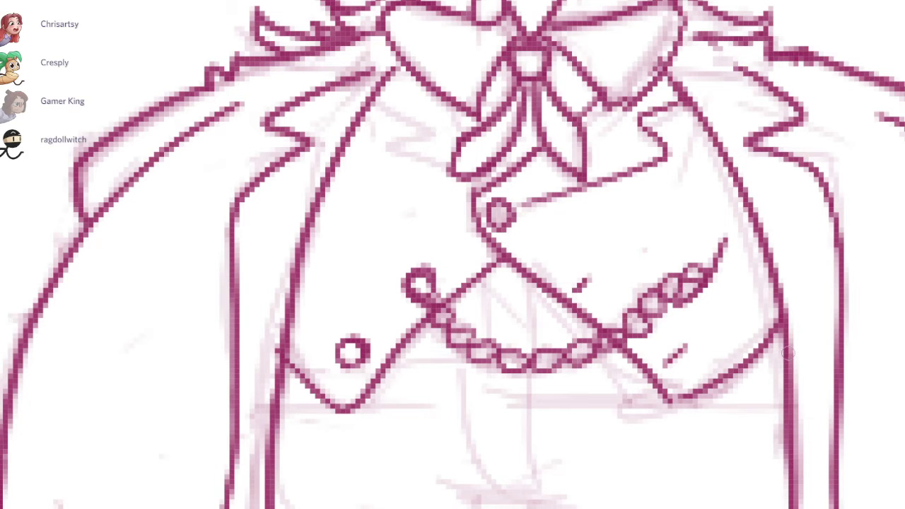
Step: Ink two short vertical shirt folds in the vest opening above the chain
{"action": "left_click_drag", "start_coordinate": [732, 402], "coordinate": [739, 228]}
{"action": "left_click_drag", "start_coordinate": [483, 107], "coordinate": [478, 155]}
{"action": "left_click_drag", "start_coordinate": [543, 110], "coordinate": [541, 141]}
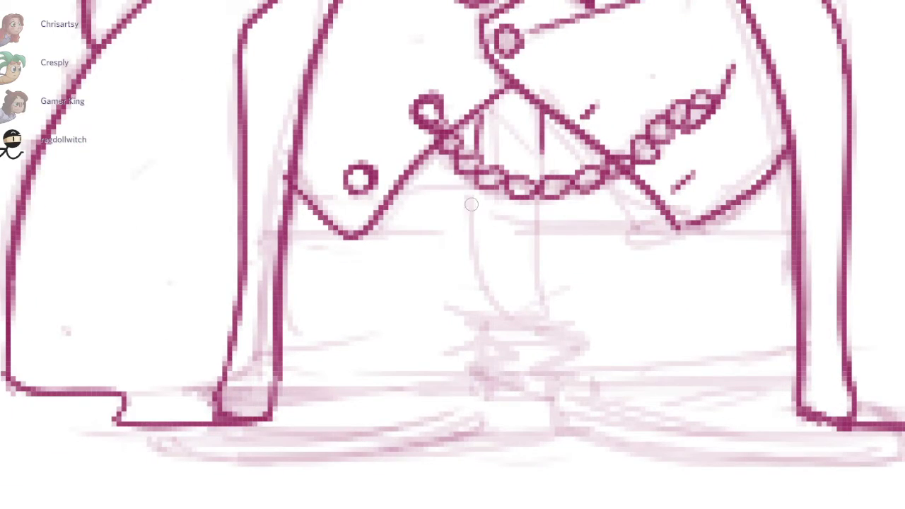
Step: Ink the trouser fly and a slightly curved crotch line below the chain, erasing the rough sketch lines between them
{"action": "left_click_drag", "start_coordinate": [472, 200], "coordinate": [539, 300]}
{"action": "left_click_drag", "start_coordinate": [459, 304], "coordinate": [594, 309]}
{"action": "key", "text": "e"}
{"action": "left_click_drag", "start_coordinate": [501, 287], "coordinate": [539, 289]}
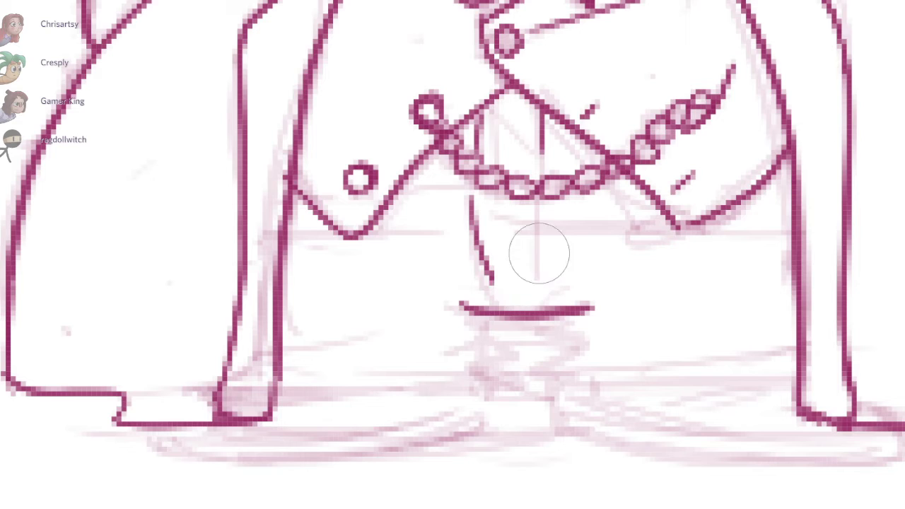
{"action": "key", "text": "b"}
{"action": "mouse_move", "coordinate": [537, 203]}
{"action": "left_mouse_down"}
{"action": "mouse_move", "coordinate": [544, 299]}
{"action": "mouse_move", "coordinate": [556, 308]}
{"action": "left_mouse_up"}
Step: Ink the left trouser leg's jagged inner edge and hem, and add fabric creases on the leg
{"action": "mouse_move", "coordinate": [464, 307]}
{"action": "left_mouse_down"}
{"action": "mouse_move", "coordinate": [512, 339]}
{"action": "mouse_move", "coordinate": [521, 388]}
{"action": "mouse_move", "coordinate": [277, 382]}
{"action": "left_mouse_up"}
{"action": "left_click_drag", "start_coordinate": [455, 345], "coordinate": [410, 336]}
{"action": "mouse_move", "coordinate": [366, 328]}
{"action": "left_mouse_down"}
{"action": "mouse_move", "coordinate": [416, 301]}
{"action": "mouse_move", "coordinate": [395, 301]}
{"action": "left_mouse_up"}
Step: Ink the right trouser leg's jagged inner edge and hem, and add long fabric creases across the leg
{"action": "mouse_move", "coordinate": [556, 335]}
{"action": "left_mouse_down"}
{"action": "mouse_move", "coordinate": [437, 325]}
{"action": "mouse_move", "coordinate": [418, 388]}
{"action": "mouse_move", "coordinate": [676, 367]}
{"action": "left_mouse_up"}
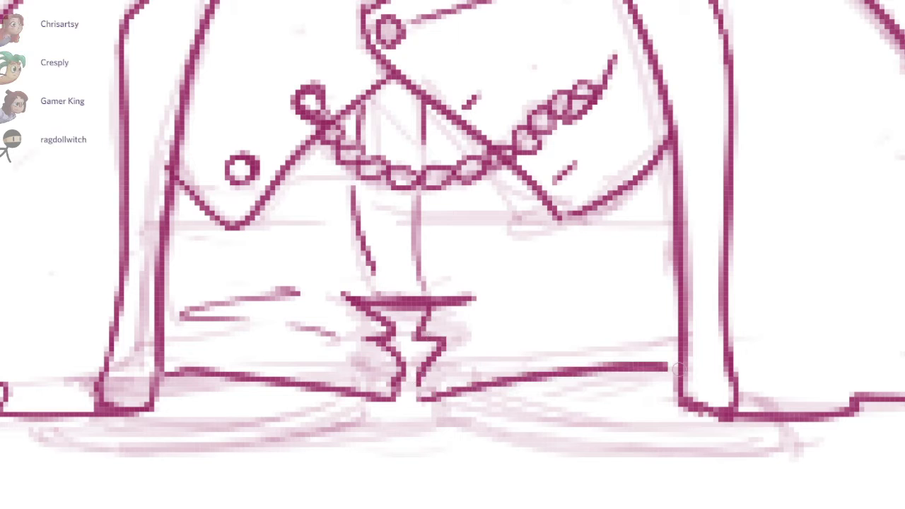
{"action": "mouse_move", "coordinate": [466, 344]}
{"action": "left_mouse_down"}
{"action": "mouse_move", "coordinate": [568, 319]}
{"action": "mouse_move", "coordinate": [606, 299]}
{"action": "left_mouse_up"}
{"action": "mouse_move", "coordinate": [484, 238]}
{"action": "left_mouse_down"}
{"action": "mouse_move", "coordinate": [606, 291]}
{"action": "mouse_move", "coordinate": [597, 294]}
{"action": "left_mouse_up"}
Step: Ink the left foot as a flat shape, drawing its long curved sole and the inner line above it
{"action": "left_click_drag", "start_coordinate": [739, 228], "coordinate": [776, 179]}
{"action": "left_click_drag", "start_coordinate": [191, 428], "coordinate": [518, 422]}
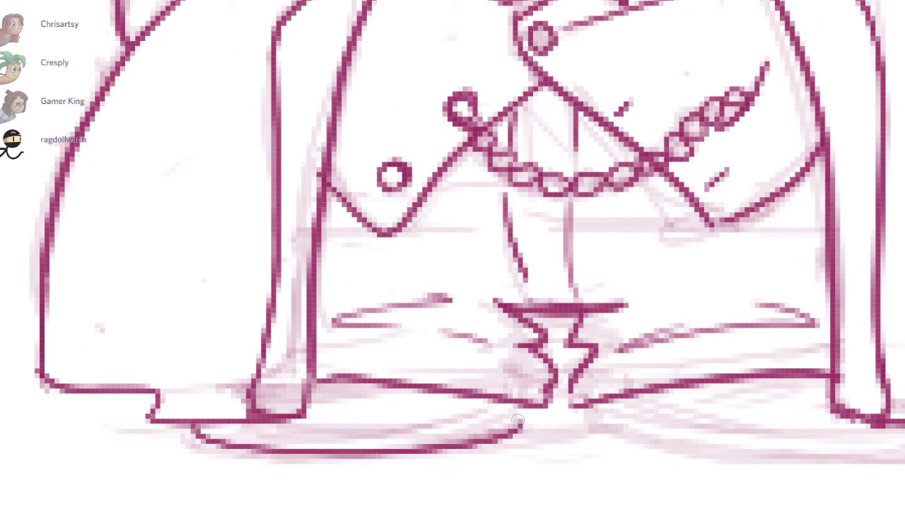
{"action": "left_click_drag", "start_coordinate": [234, 423], "coordinate": [507, 400]}
Step: Ink the right foot's flat curved sole, redoing the strokes until its outer end and inner top line are clean
{"action": "left_click_drag", "start_coordinate": [739, 229], "coordinate": [576, 172]}
{"action": "mouse_move", "coordinate": [438, 344]}
{"action": "left_mouse_down"}
{"action": "mouse_move", "coordinate": [449, 373]}
{"action": "mouse_move", "coordinate": [753, 368]}
{"action": "mouse_move", "coordinate": [438, 379]}
{"action": "mouse_move", "coordinate": [768, 388]}
{"action": "left_mouse_up"}
{"action": "key", "text": "ctrl+z"}
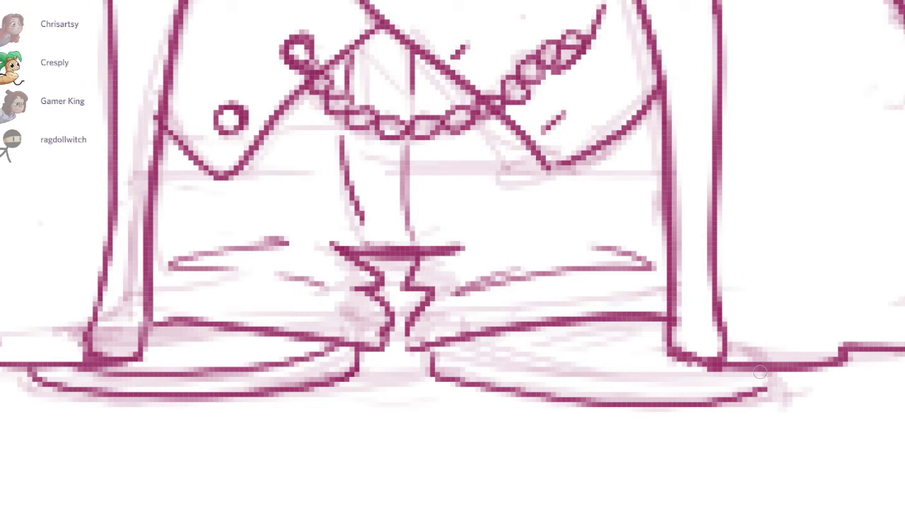
{"action": "mouse_move", "coordinate": [441, 358]}
{"action": "left_mouse_down"}
{"action": "mouse_move", "coordinate": [645, 383]}
{"action": "mouse_move", "coordinate": [736, 377]}
{"action": "mouse_move", "coordinate": [688, 384]}
{"action": "left_mouse_up"}
{"action": "key", "text": "ctrl+z"}
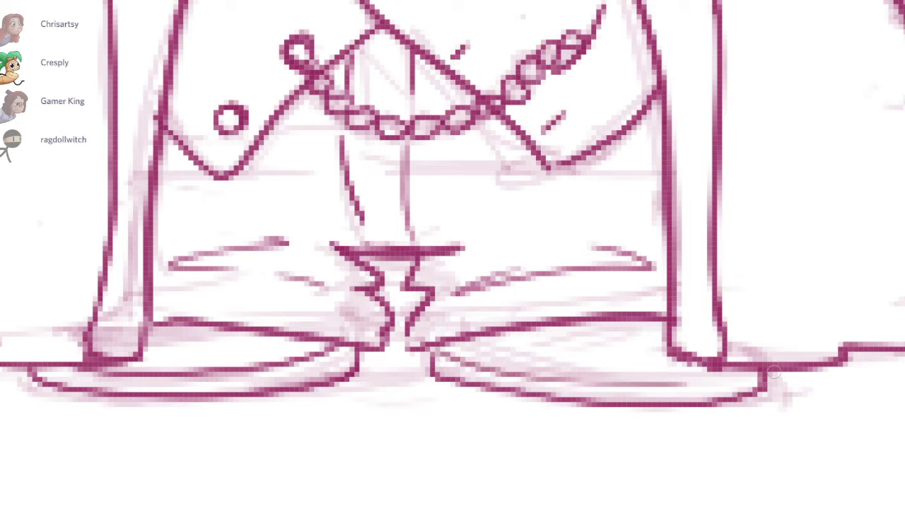
{"action": "key", "text": "ctrl+z"}
{"action": "left_click_drag", "start_coordinate": [437, 353], "coordinate": [704, 383]}
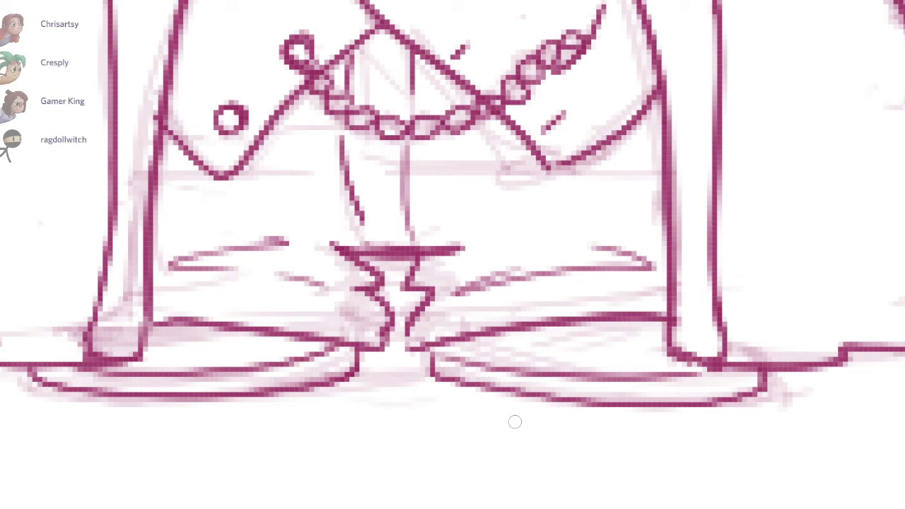
Step: Rework the trousers' crotch line into a wider curve with upturned ends, and erase its excess thickness
{"action": "left_click", "coordinate": [630, 304]}
{"action": "left_click_drag", "start_coordinate": [739, 229], "coordinate": [783, 370]}
{"action": "mouse_move", "coordinate": [358, 382]}
{"action": "left_mouse_down"}
{"action": "mouse_move", "coordinate": [424, 393]}
{"action": "mouse_move", "coordinate": [522, 382]}
{"action": "left_mouse_up"}
{"action": "left_click_drag", "start_coordinate": [522, 382], "coordinate": [411, 387]}
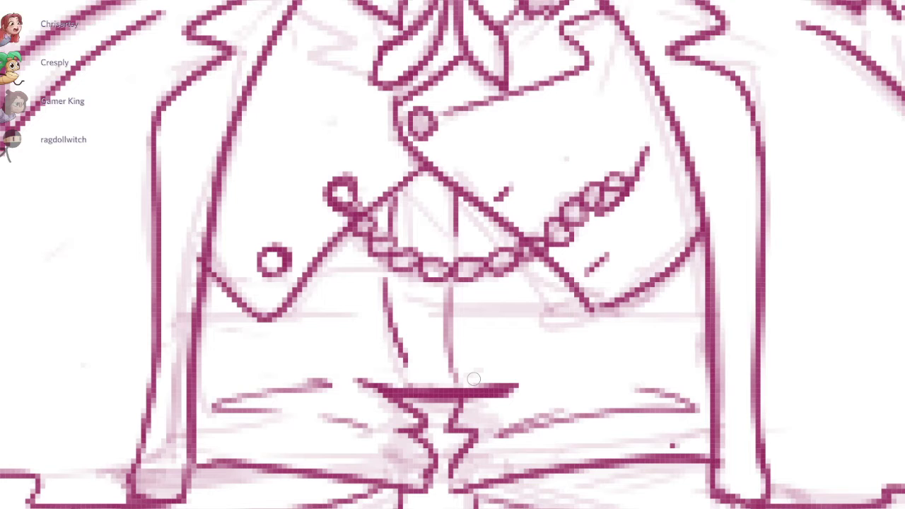
{"action": "left_click_drag", "start_coordinate": [345, 375], "coordinate": [522, 391]}
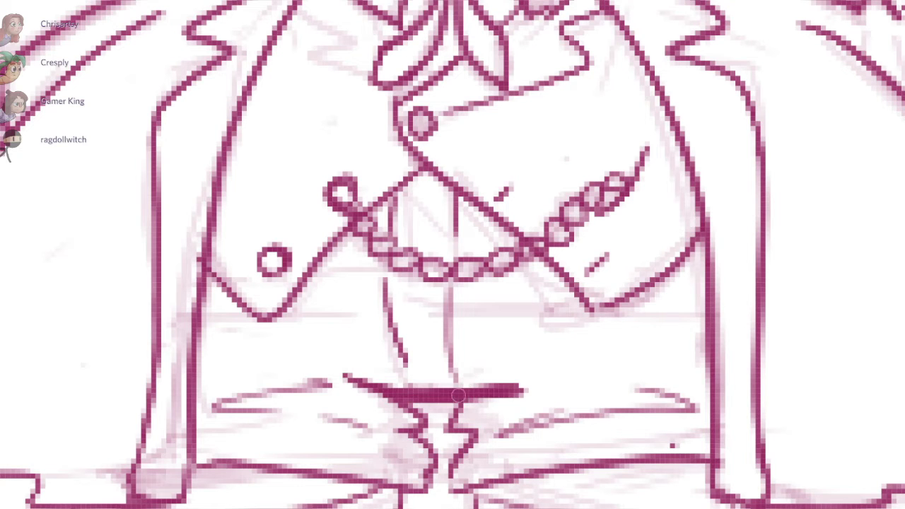
{"action": "key", "text": "e"}
{"action": "mouse_move", "coordinate": [386, 391]}
{"action": "left_mouse_down"}
{"action": "mouse_move", "coordinate": [543, 382]}
{"action": "mouse_move", "coordinate": [545, 369]}
{"action": "left_mouse_up"}
{"action": "key", "text": "ctrl+z"}
{"action": "key", "text": "b"}
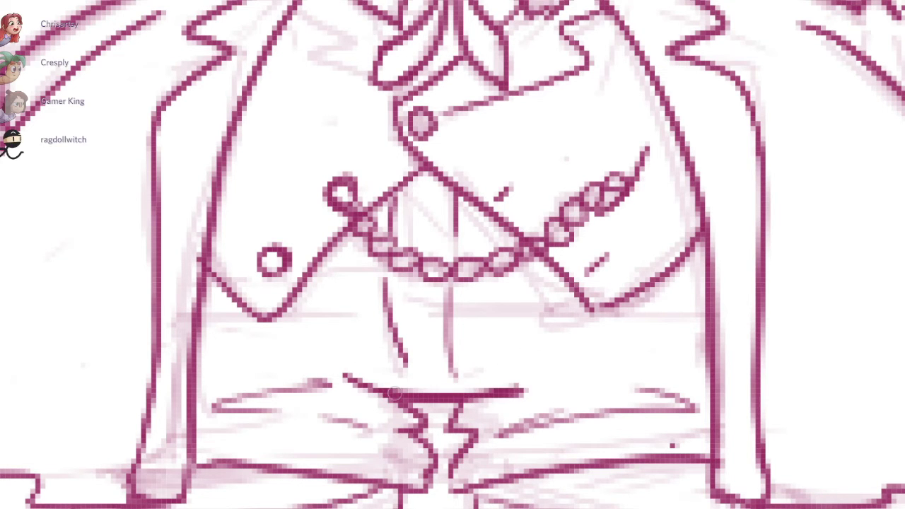
{"action": "left_click_drag", "start_coordinate": [511, 394], "coordinate": [542, 377]}
Step: Ink the notched vest lapel on the left side of the tie
{"action": "scroll", "coordinate": [566, 364], "scroll_direction": "down", "scroll_amount": 5}
{"action": "left_click_drag", "start_coordinate": [739, 228], "coordinate": [701, 198]}
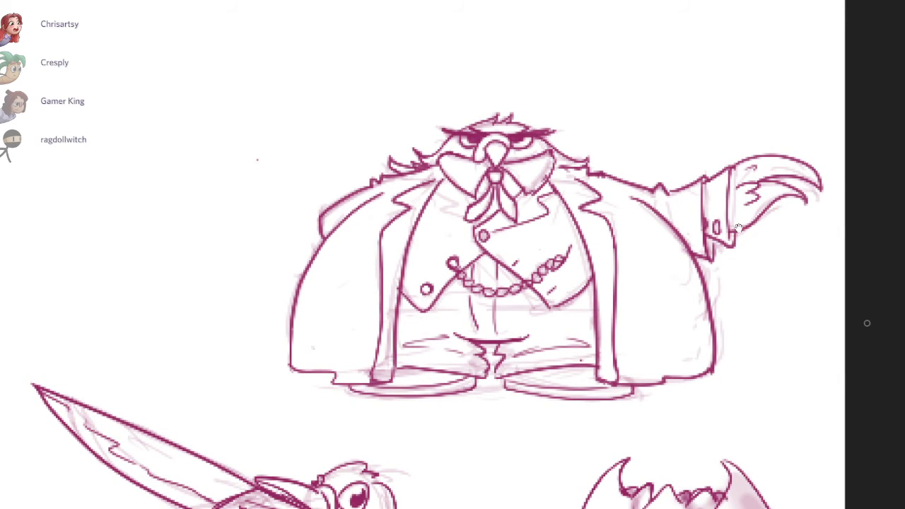
{"action": "scroll", "coordinate": [503, 356], "scroll_direction": "up", "scroll_amount": 2}
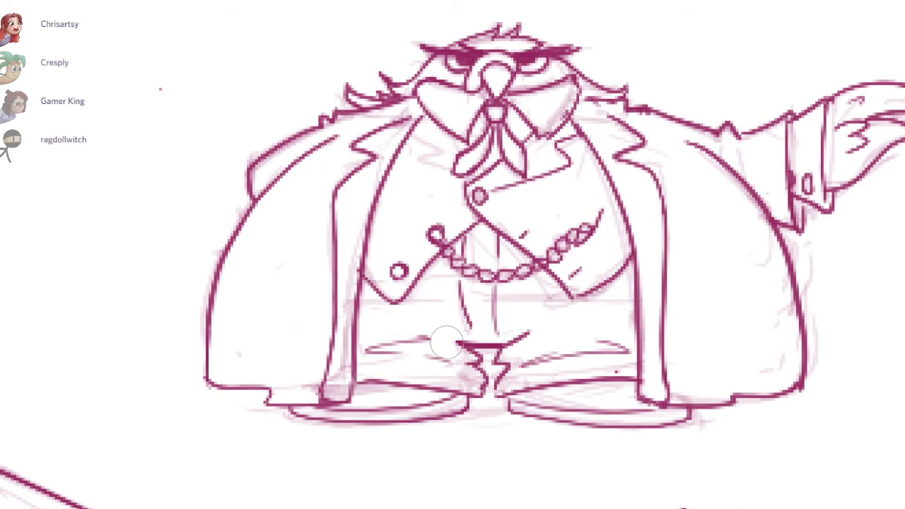
{"action": "scroll", "coordinate": [476, 331], "scroll_direction": "down", "scroll_amount": 2}
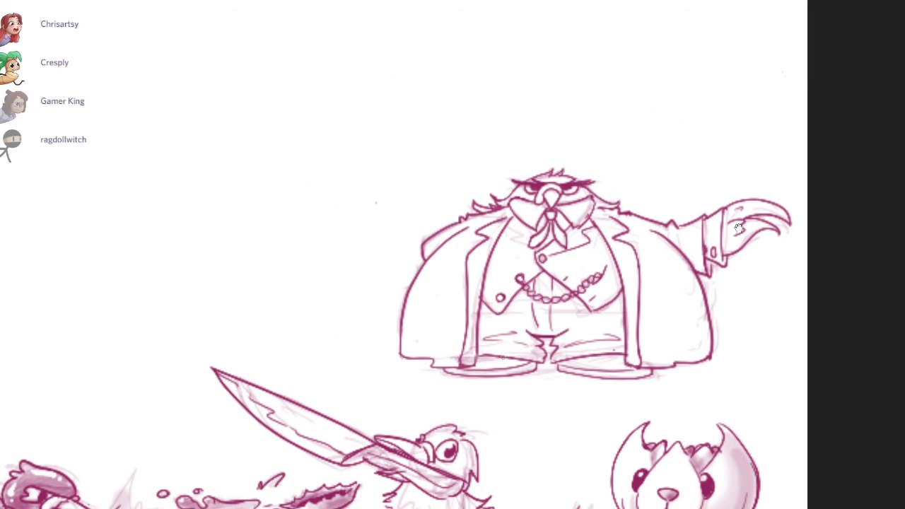
{"action": "scroll", "coordinate": [522, 251], "scroll_direction": "up", "scroll_amount": 3}
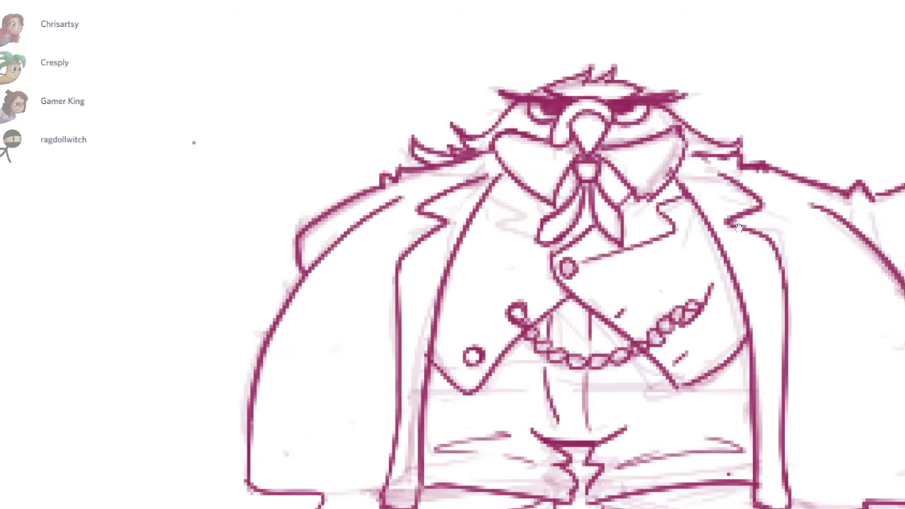
{"action": "scroll", "coordinate": [561, 227], "scroll_direction": "up", "scroll_amount": 1}
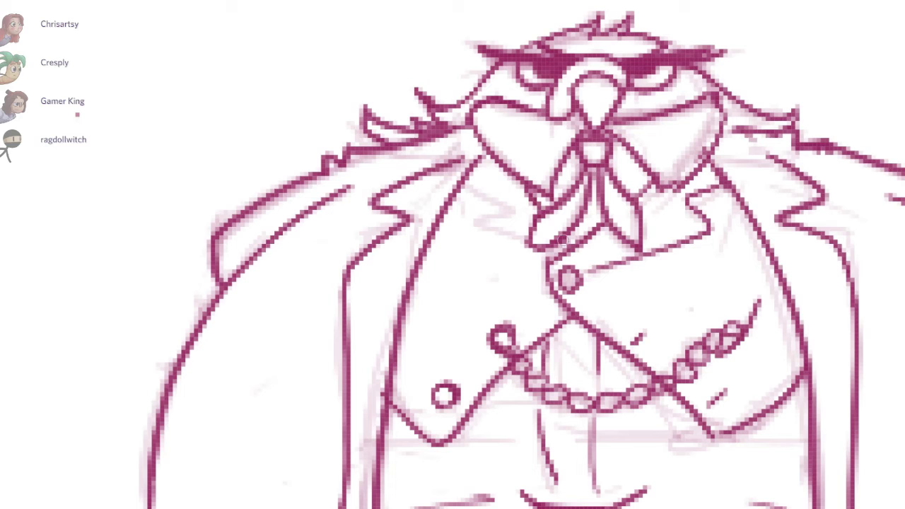
{"action": "left_click_drag", "start_coordinate": [560, 259], "coordinate": [497, 211]}
{"action": "left_click_drag", "start_coordinate": [755, 164], "coordinate": [740, 228]}
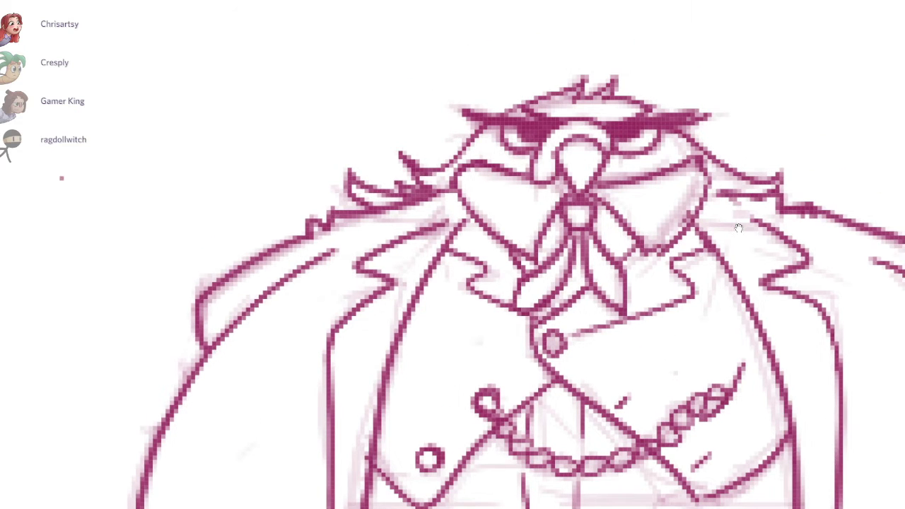
{"action": "scroll", "coordinate": [739, 228], "scroll_direction": "down", "scroll_amount": 4}
{"action": "scroll", "coordinate": [738, 228], "scroll_direction": "up", "scroll_amount": 4}
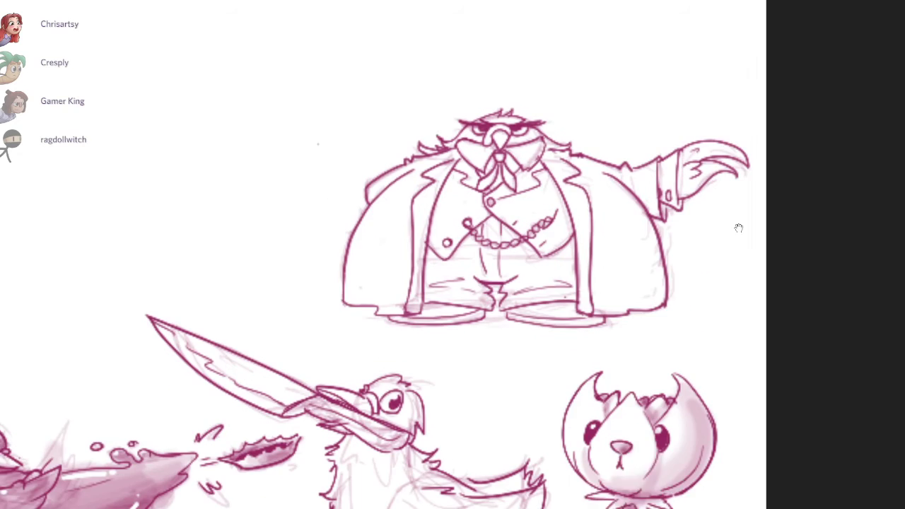
{"action": "scroll", "coordinate": [674, 329], "scroll_direction": "down", "scroll_amount": 4}
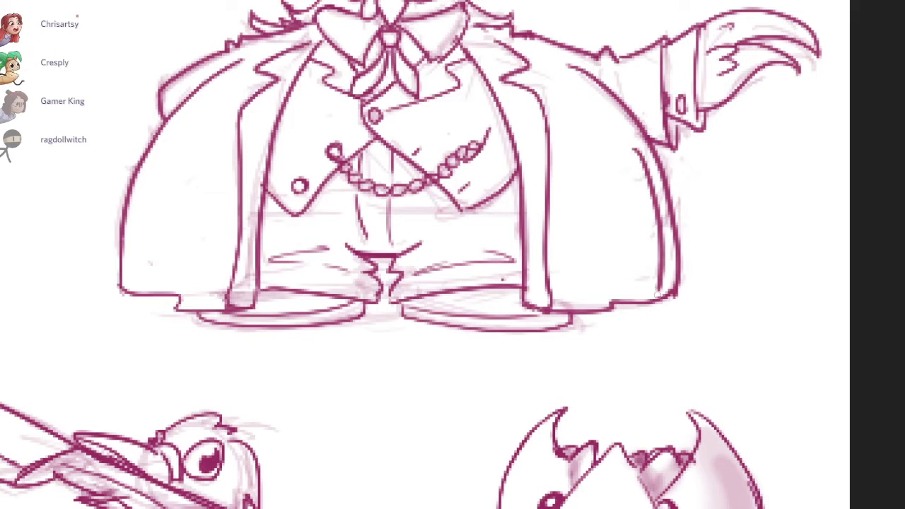
{"action": "scroll", "coordinate": [653, 274], "scroll_direction": "up", "scroll_amount": 4}
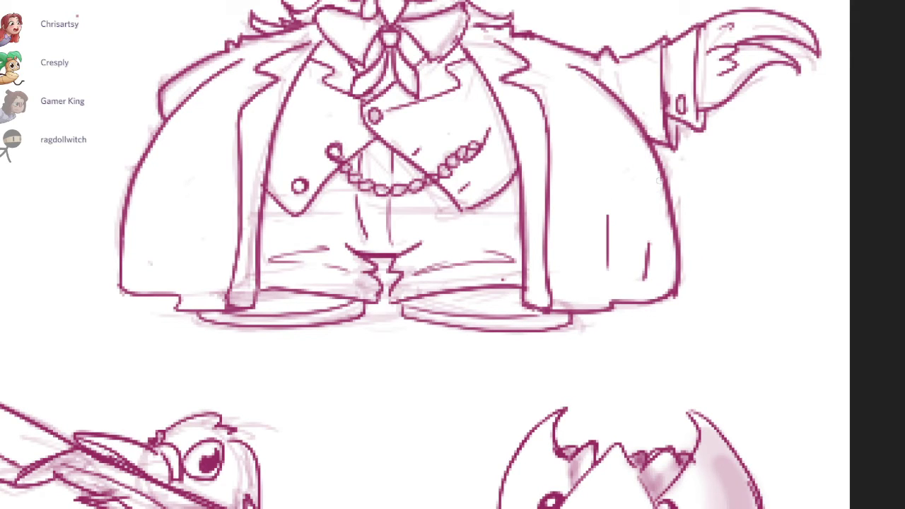
{"action": "left_click_drag", "start_coordinate": [620, 208], "coordinate": [650, 264]}
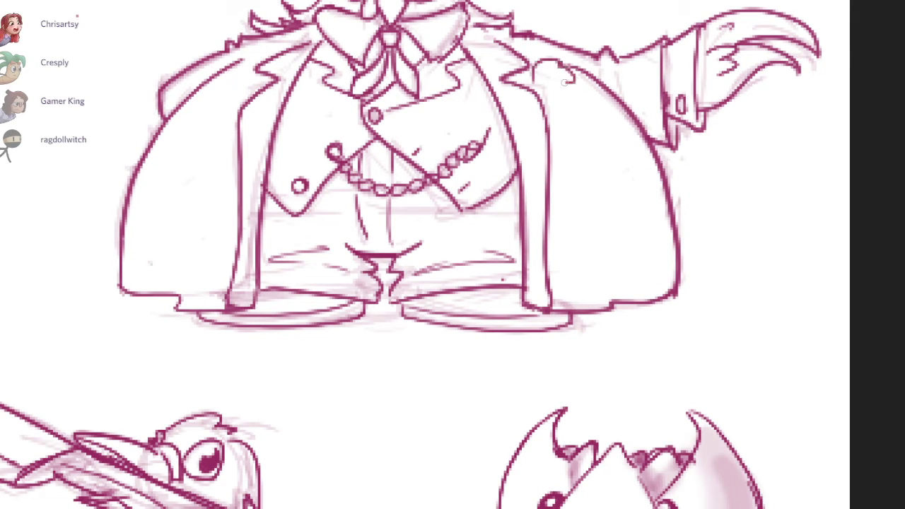
Step: Ink a ruffled flower beside the right coat lapel and small pocket shapes low on both coat sides, trimming the right pocket's excess lines
{"action": "mouse_move", "coordinate": [538, 76]}
{"action": "left_mouse_down"}
{"action": "mouse_move", "coordinate": [553, 72]}
{"action": "mouse_move", "coordinate": [558, 85]}
{"action": "left_mouse_up"}
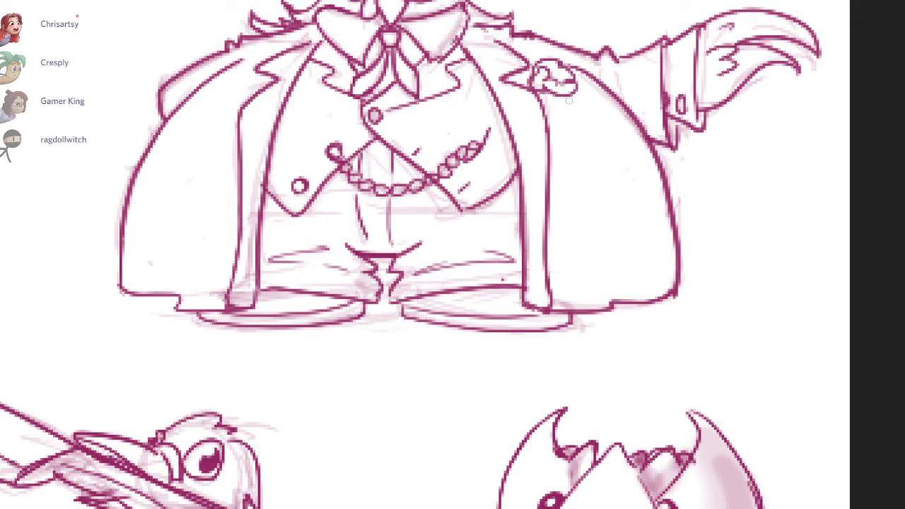
{"action": "left_click_drag", "start_coordinate": [586, 219], "coordinate": [648, 208]}
{"action": "mouse_move", "coordinate": [584, 217]}
{"action": "left_mouse_down"}
{"action": "mouse_move", "coordinate": [586, 232]}
{"action": "mouse_move", "coordinate": [621, 222]}
{"action": "mouse_move", "coordinate": [739, 228]}
{"action": "left_mouse_up"}
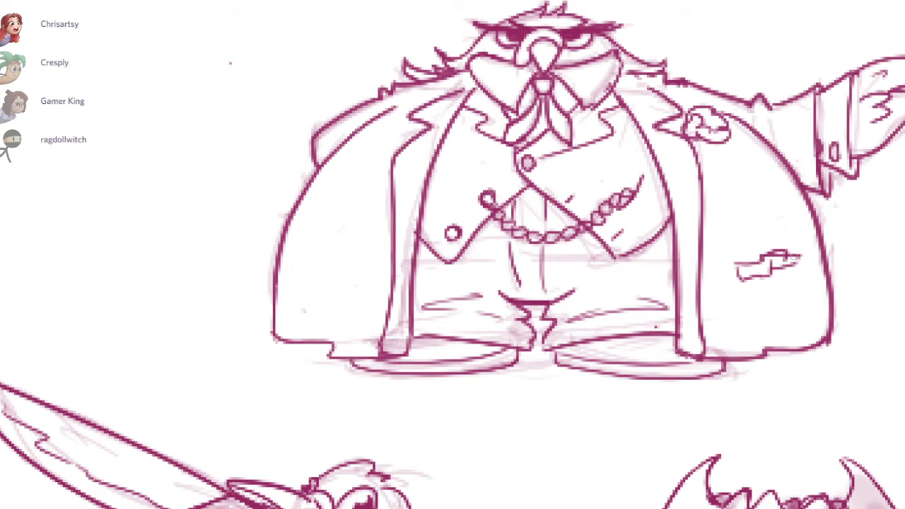
{"action": "left_click_drag", "start_coordinate": [758, 256], "coordinate": [790, 268]}
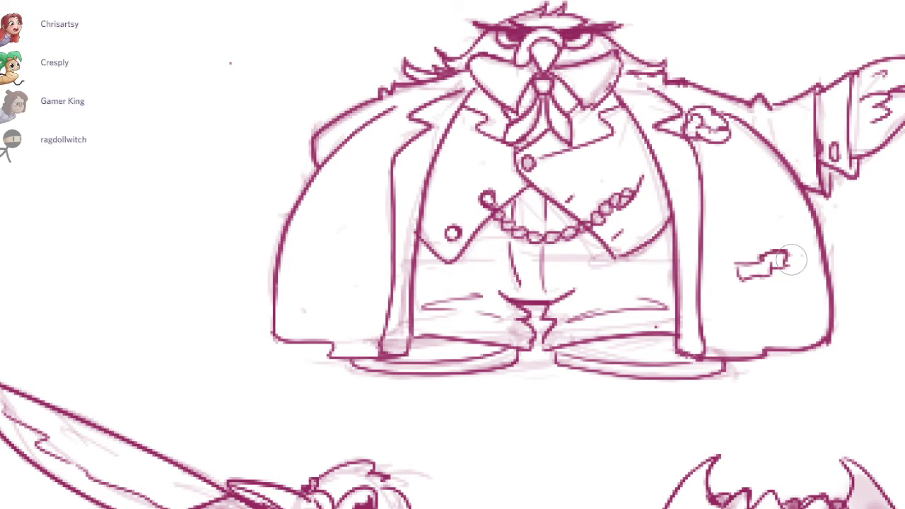
{"action": "mouse_move", "coordinate": [356, 260]}
{"action": "left_mouse_down"}
{"action": "mouse_move", "coordinate": [319, 255]}
{"action": "mouse_move", "coordinate": [316, 279]}
{"action": "left_mouse_up"}
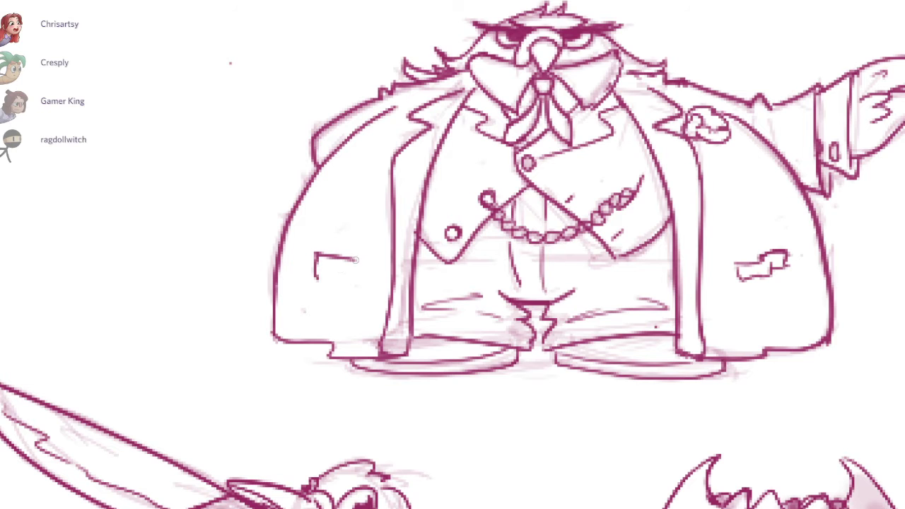
Step: Look over the other sketches across the shared canvas, including the grapevine drawing in its far corner
{"action": "scroll", "coordinate": [414, 316], "scroll_direction": "down", "scroll_amount": 8}
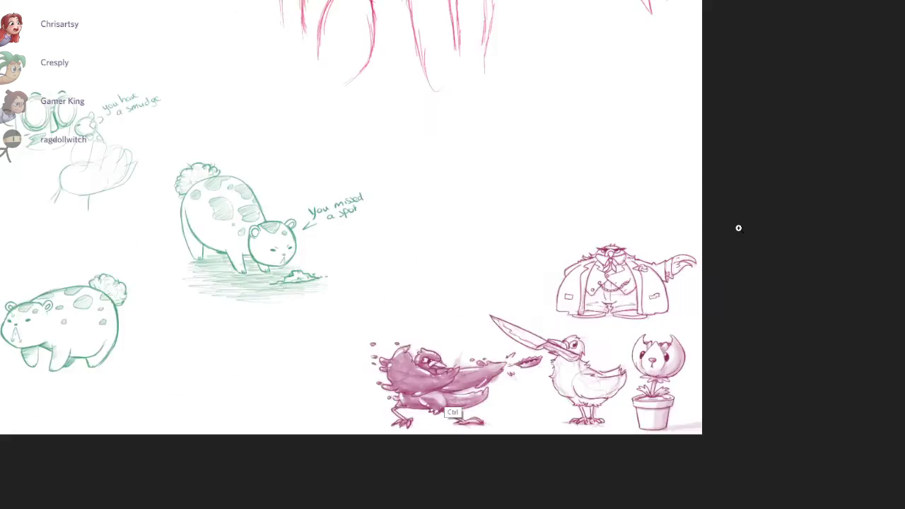
{"action": "left_click_drag", "start_coordinate": [326, 94], "coordinate": [739, 228]}
{"action": "left_click_drag", "start_coordinate": [360, 187], "coordinate": [505, 121]}
{"action": "left_click_drag", "start_coordinate": [730, 152], "coordinate": [739, 228]}
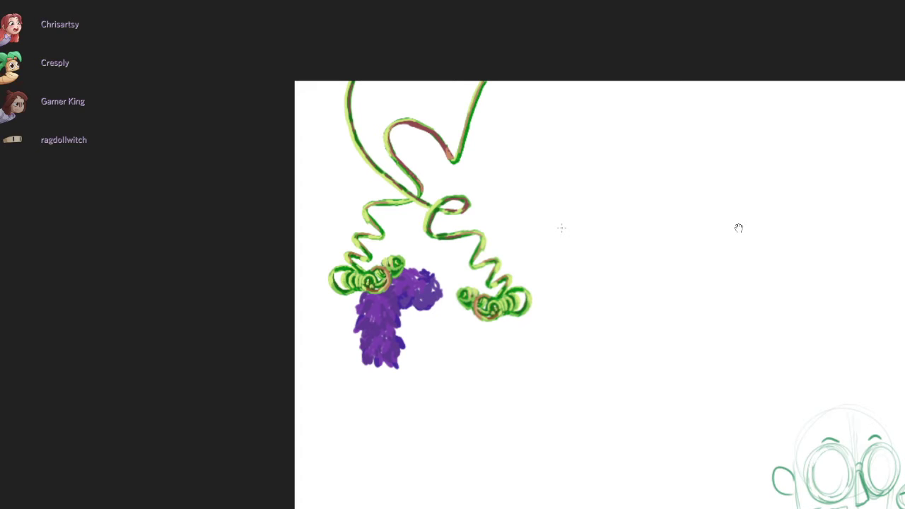
{"action": "scroll", "coordinate": [739, 228], "scroll_direction": "down", "scroll_amount": 5}
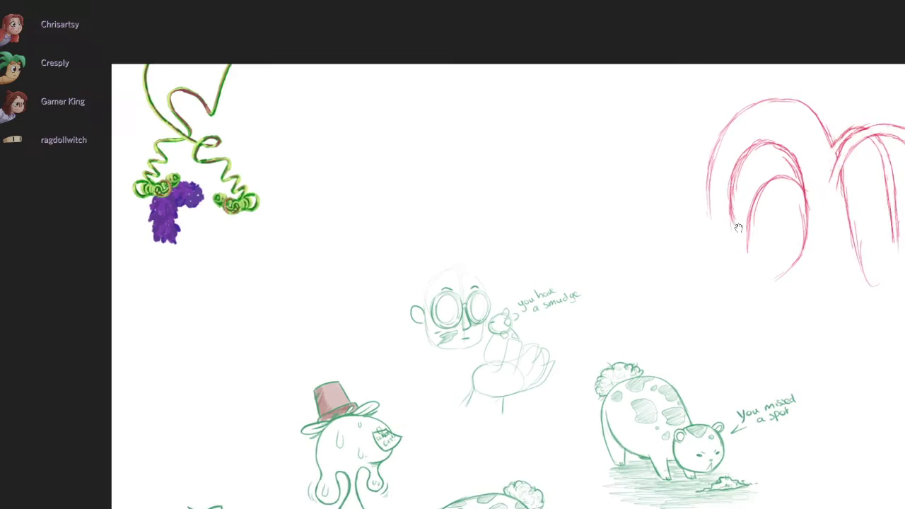
{"action": "left_click_drag", "start_coordinate": [739, 227], "coordinate": [400, 171]}
Step: Shade the outer areas of both coat sides with a large soft brush in light magenta
{"action": "scroll", "coordinate": [740, 228], "scroll_direction": "up", "scroll_amount": 6}
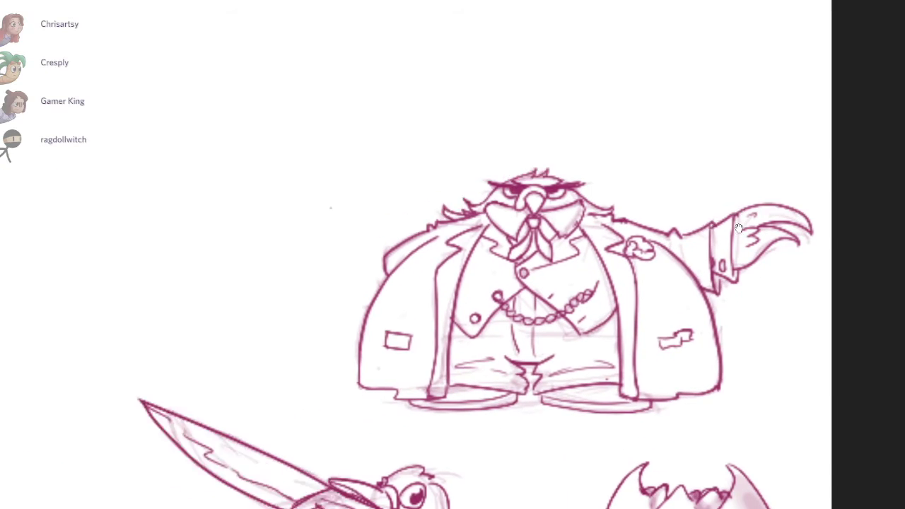
{"action": "scroll", "coordinate": [739, 228], "scroll_direction": "up", "scroll_amount": 2}
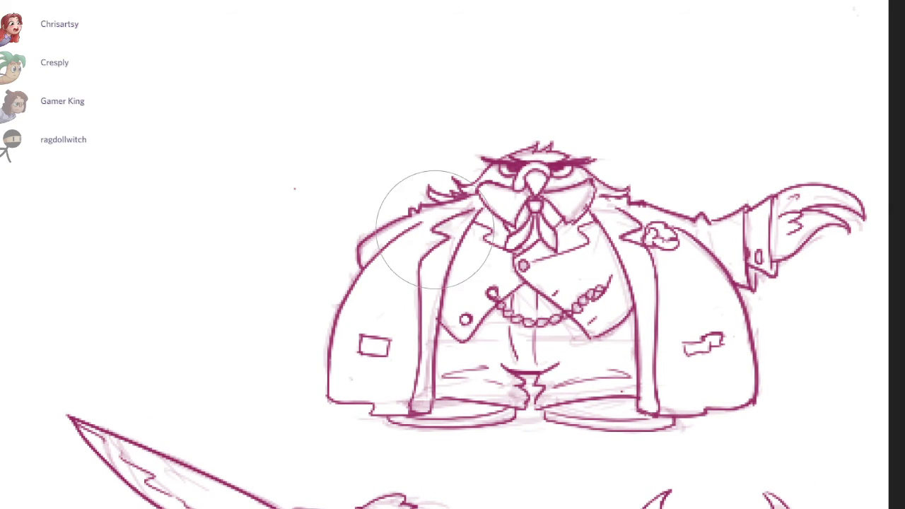
{"action": "left_click_drag", "start_coordinate": [425, 227], "coordinate": [358, 377]}
{"action": "left_click_drag", "start_coordinate": [690, 213], "coordinate": [728, 394]}
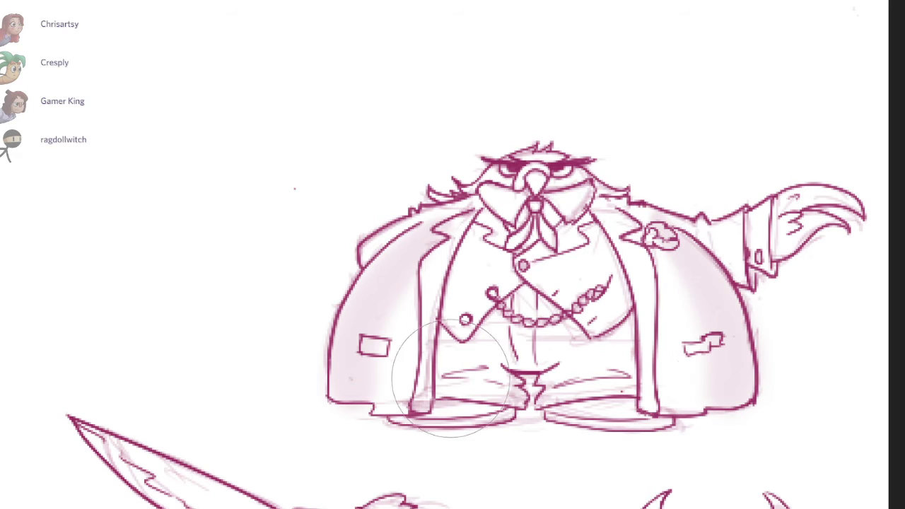
Step: Shade the trousers and the vest in soft light magenta, darkening the trousers below the vest and coat edges
{"action": "mouse_move", "coordinate": [442, 375]}
{"action": "left_mouse_down"}
{"action": "mouse_move", "coordinate": [509, 329]}
{"action": "mouse_move", "coordinate": [625, 364]}
{"action": "mouse_move", "coordinate": [618, 310]}
{"action": "mouse_move", "coordinate": [608, 343]}
{"action": "mouse_move", "coordinate": [483, 327]}
{"action": "mouse_move", "coordinate": [475, 349]}
{"action": "left_mouse_up"}
{"action": "left_click_drag", "start_coordinate": [635, 322], "coordinate": [644, 379]}
{"action": "mouse_move", "coordinate": [461, 356]}
{"action": "left_mouse_down"}
{"action": "mouse_move", "coordinate": [502, 376]}
{"action": "mouse_move", "coordinate": [469, 368]}
{"action": "mouse_move", "coordinate": [594, 353]}
{"action": "mouse_move", "coordinate": [502, 347]}
{"action": "mouse_move", "coordinate": [580, 382]}
{"action": "mouse_move", "coordinate": [541, 304]}
{"action": "left_mouse_up"}
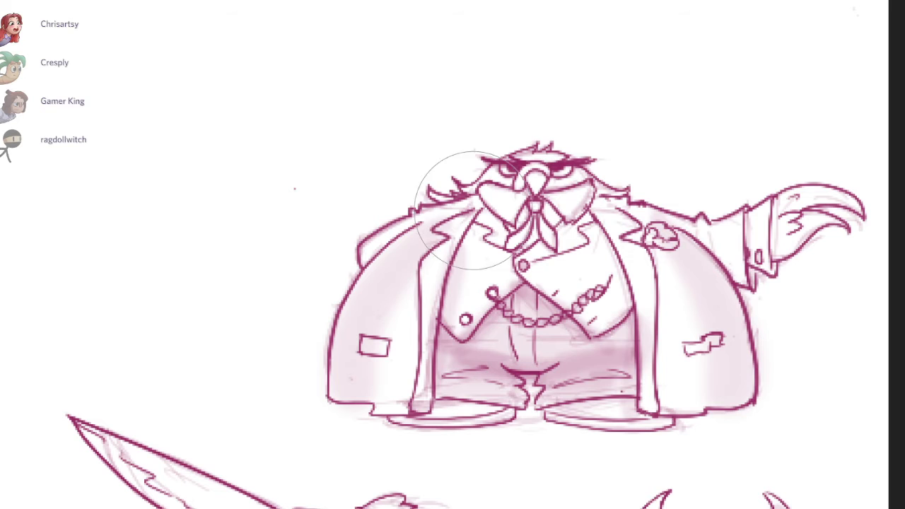
{"action": "mouse_move", "coordinate": [486, 228]}
{"action": "left_mouse_down"}
{"action": "mouse_move", "coordinate": [484, 267]}
{"action": "mouse_move", "coordinate": [573, 248]}
{"action": "mouse_move", "coordinate": [608, 290]}
{"action": "mouse_move", "coordinate": [623, 266]}
{"action": "left_mouse_up"}
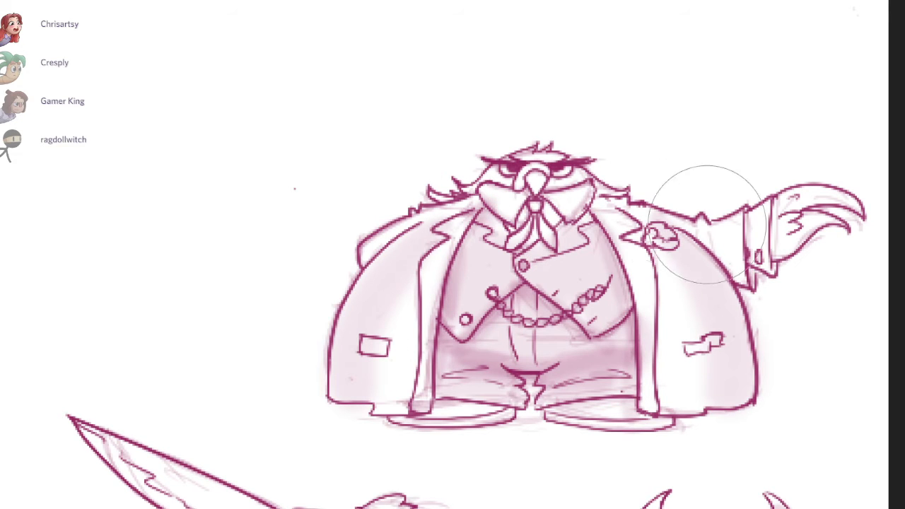
Step: Shade the outstretched sleeve and coat shoulders, and build up a darker soft tone across both coat sides
{"action": "left_click_drag", "start_coordinate": [707, 225], "coordinate": [732, 269]}
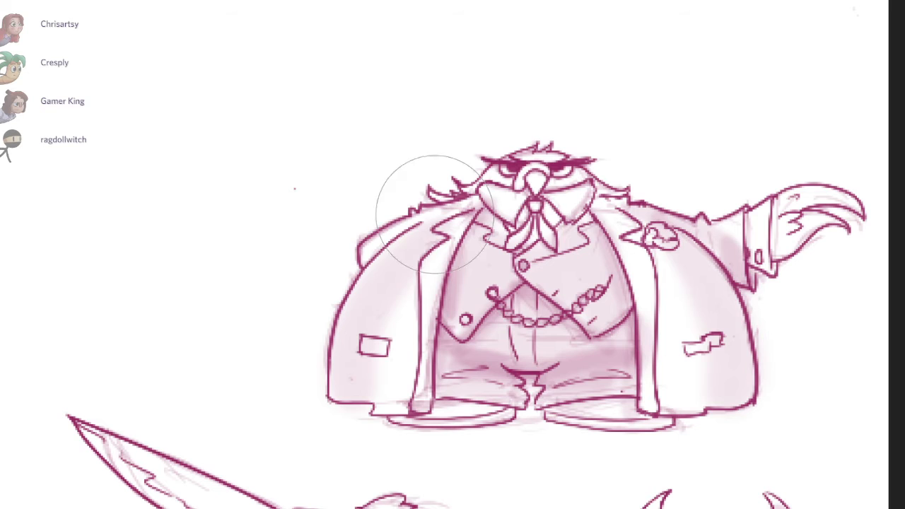
{"action": "mouse_move", "coordinate": [419, 237]}
{"action": "left_mouse_down"}
{"action": "mouse_move", "coordinate": [387, 304]}
{"action": "mouse_move", "coordinate": [410, 368]}
{"action": "mouse_move", "coordinate": [395, 365]}
{"action": "left_mouse_up"}
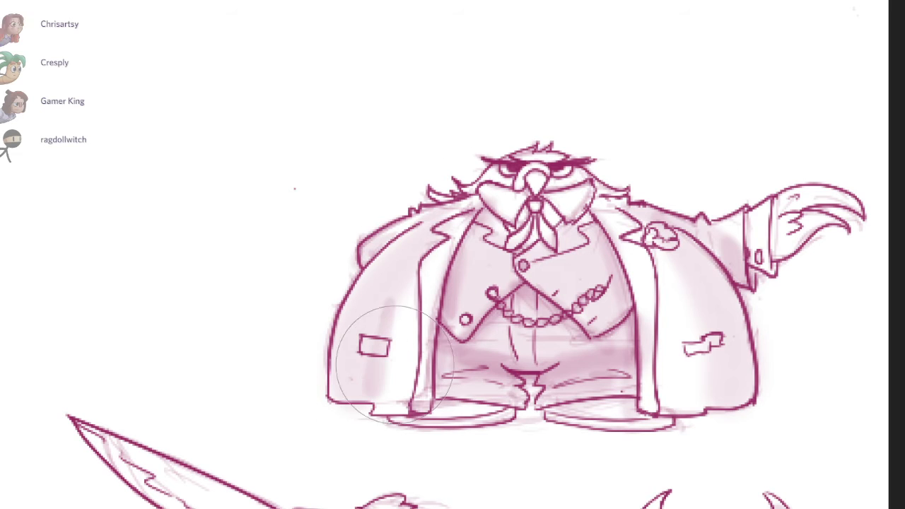
{"action": "left_click_drag", "start_coordinate": [454, 201], "coordinate": [419, 241]}
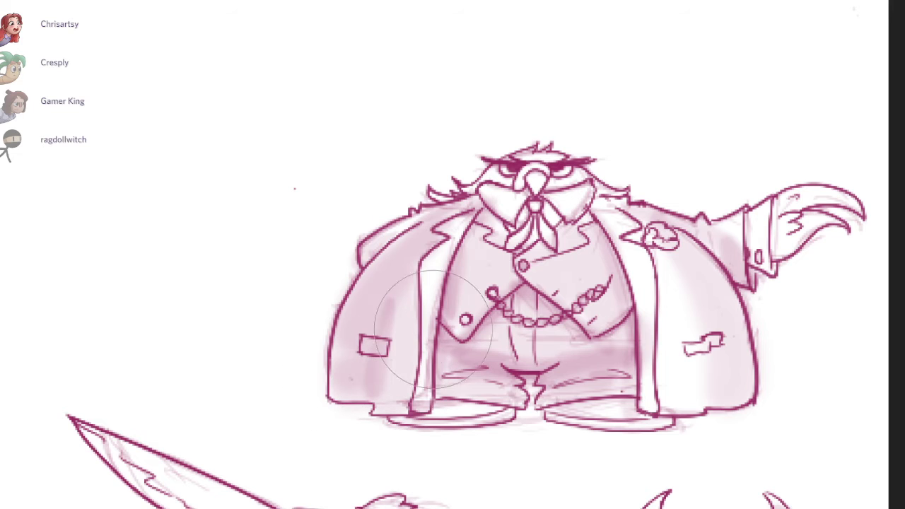
{"action": "mouse_move", "coordinate": [652, 213]}
{"action": "left_mouse_down"}
{"action": "mouse_move", "coordinate": [694, 267]}
{"action": "mouse_move", "coordinate": [679, 346]}
{"action": "mouse_move", "coordinate": [676, 303]}
{"action": "mouse_move", "coordinate": [697, 226]}
{"action": "mouse_move", "coordinate": [637, 239]}
{"action": "left_mouse_up"}
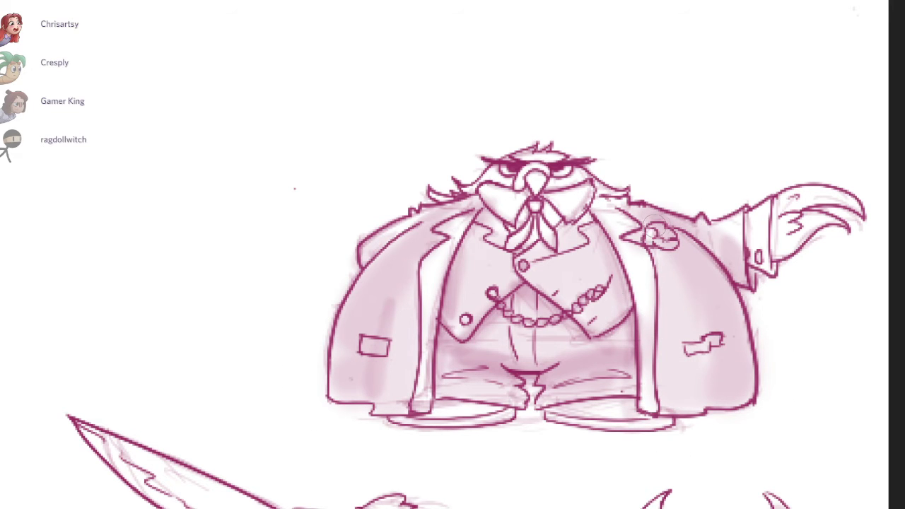
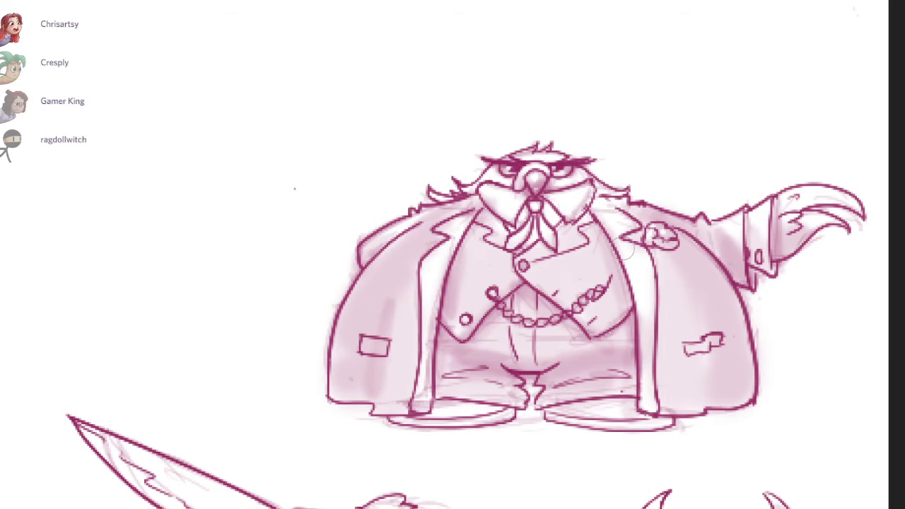
Step: Shade both of the coated bird's shoes in soft light magenta with a smaller brush, keeping light highlights on their tops
{"action": "left_click_drag", "start_coordinate": [538, 400], "coordinate": [507, 370]}
{"action": "key", "text": "e"}
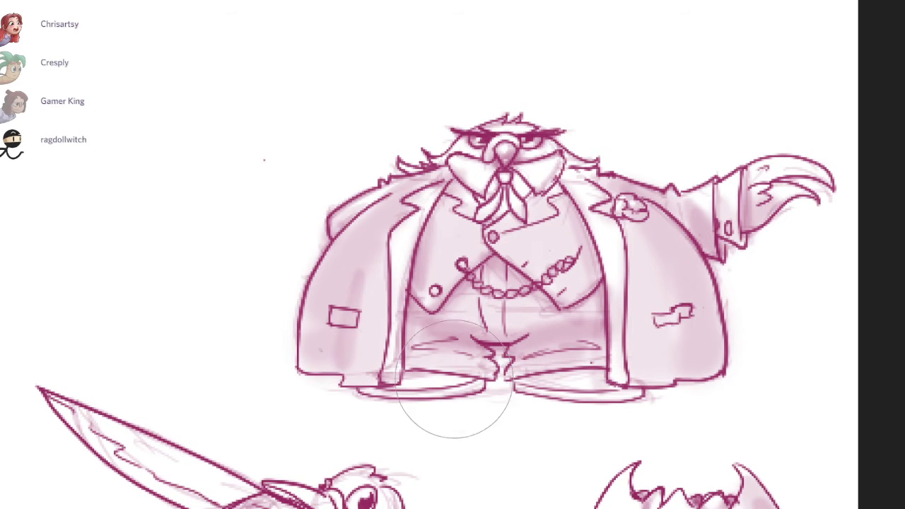
{"action": "key", "text": "["}
{"action": "key", "text": "["}
{"action": "key", "text": "["}
{"action": "mouse_move", "coordinate": [375, 391]}
{"action": "left_mouse_down"}
{"action": "mouse_move", "coordinate": [481, 380]}
{"action": "mouse_move", "coordinate": [457, 380]}
{"action": "mouse_move", "coordinate": [472, 384]}
{"action": "mouse_move", "coordinate": [442, 394]}
{"action": "mouse_move", "coordinate": [469, 391]}
{"action": "left_mouse_up"}
{"action": "mouse_move", "coordinate": [534, 381]}
{"action": "left_mouse_down"}
{"action": "mouse_move", "coordinate": [566, 376]}
{"action": "mouse_move", "coordinate": [594, 399]}
{"action": "mouse_move", "coordinate": [569, 400]}
{"action": "left_mouse_up"}
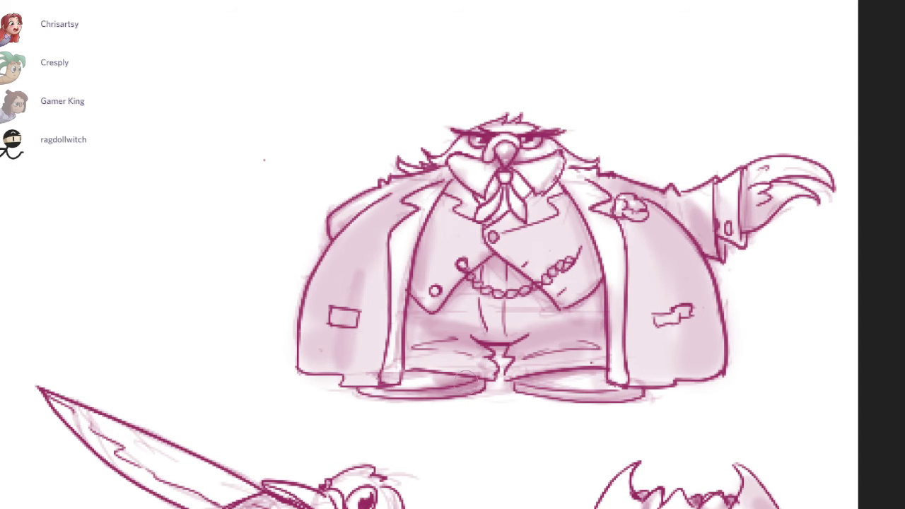
Step: Fill the bird's tie with a darker magenta tone and shade its face and head feathers, leaving the eyes and collar white
{"action": "scroll", "coordinate": [636, 297], "scroll_direction": "down", "scroll_amount": 5}
{"action": "left_click_drag", "start_coordinate": [583, 238], "coordinate": [723, 228]}
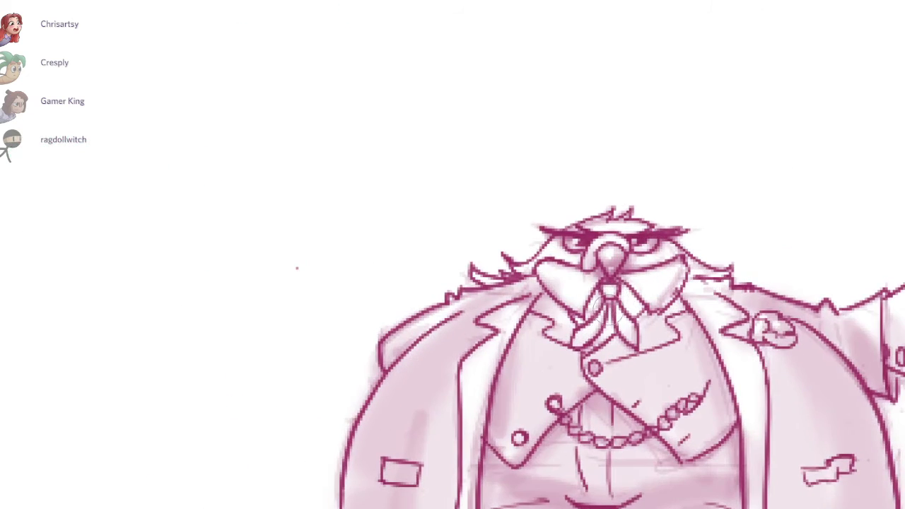
{"action": "mouse_move", "coordinate": [600, 288]}
{"action": "left_mouse_down"}
{"action": "mouse_move", "coordinate": [578, 340]}
{"action": "mouse_move", "coordinate": [608, 298]}
{"action": "mouse_move", "coordinate": [634, 327]}
{"action": "mouse_move", "coordinate": [626, 346]}
{"action": "mouse_move", "coordinate": [624, 303]}
{"action": "left_mouse_up"}
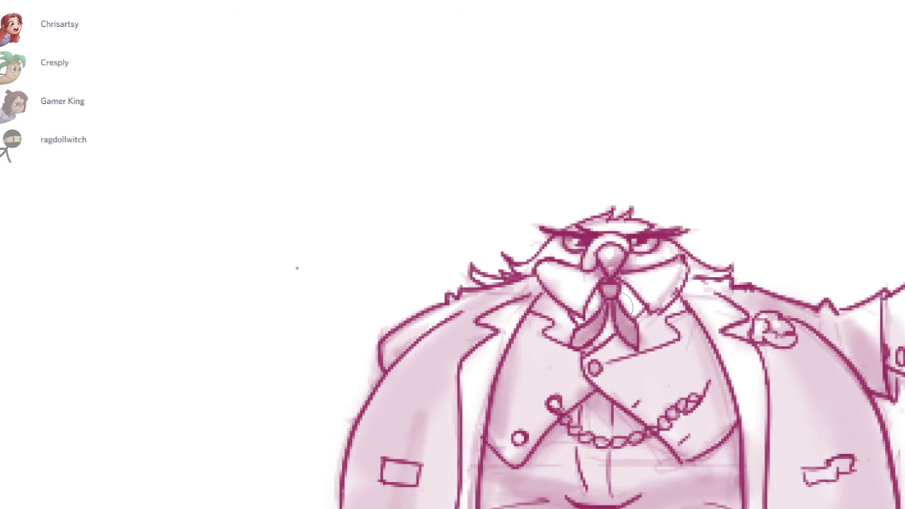
{"action": "mouse_move", "coordinate": [652, 261]}
{"action": "left_mouse_down"}
{"action": "mouse_move", "coordinate": [666, 244]}
{"action": "mouse_move", "coordinate": [651, 245]}
{"action": "mouse_move", "coordinate": [700, 263]}
{"action": "mouse_move", "coordinate": [636, 220]}
{"action": "mouse_move", "coordinate": [591, 217]}
{"action": "mouse_move", "coordinate": [601, 237]}
{"action": "mouse_move", "coordinate": [562, 244]}
{"action": "mouse_move", "coordinate": [548, 261]}
{"action": "mouse_move", "coordinate": [489, 273]}
{"action": "mouse_move", "coordinate": [541, 251]}
{"action": "mouse_move", "coordinate": [566, 249]}
{"action": "mouse_move", "coordinate": [570, 257]}
{"action": "left_mouse_up"}
{"action": "scroll", "coordinate": [639, 251], "scroll_direction": "up", "scroll_amount": 3}
{"action": "mouse_move", "coordinate": [647, 251]}
{"action": "left_mouse_down"}
{"action": "mouse_move", "coordinate": [654, 237]}
{"action": "mouse_move", "coordinate": [535, 230]}
{"action": "mouse_move", "coordinate": [488, 241]}
{"action": "mouse_move", "coordinate": [537, 227]}
{"action": "left_mouse_up"}
{"action": "scroll", "coordinate": [724, 229], "scroll_direction": "down", "scroll_amount": 3}
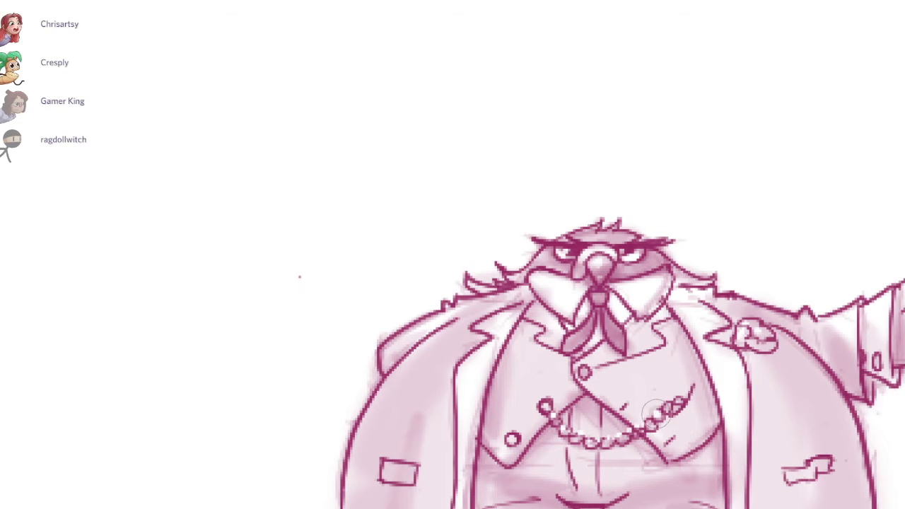
Step: Erase highlights into the vest buttons and the coat's pocket flap to lift them from the shading
{"action": "left_click_drag", "start_coordinate": [688, 474], "coordinate": [602, 314]}
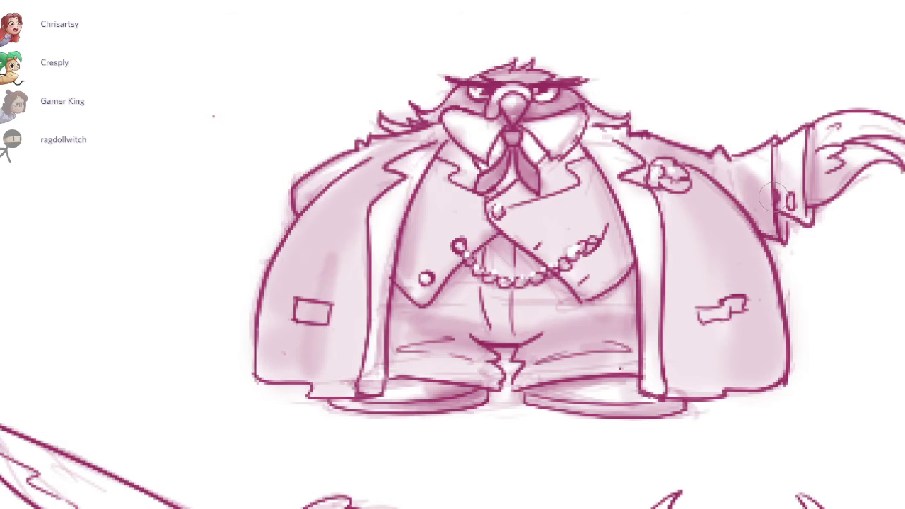
{"action": "mouse_move", "coordinate": [782, 183]}
{"action": "left_mouse_down"}
{"action": "mouse_move", "coordinate": [611, 317]}
{"action": "mouse_move", "coordinate": [611, 341]}
{"action": "left_mouse_up"}
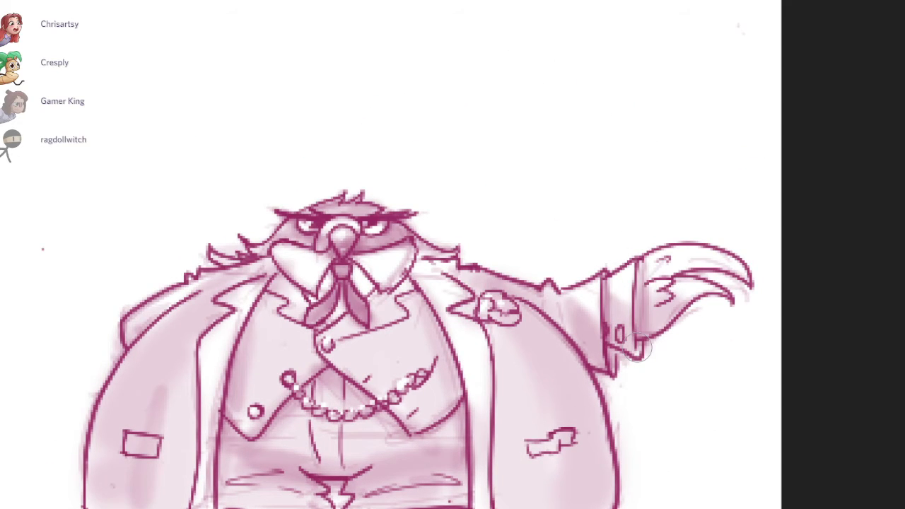
{"action": "left_click_drag", "start_coordinate": [690, 301], "coordinate": [857, 216]}
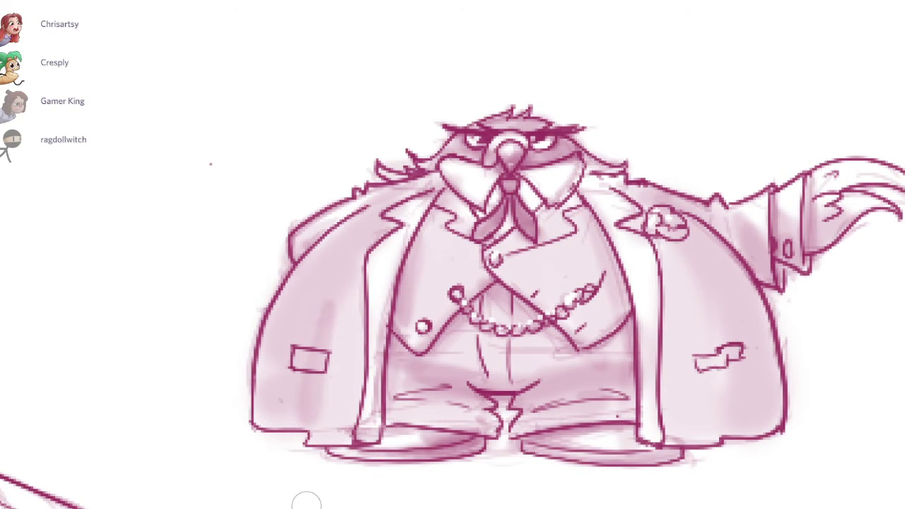
{"action": "left_click_drag", "start_coordinate": [293, 348], "coordinate": [327, 360]}
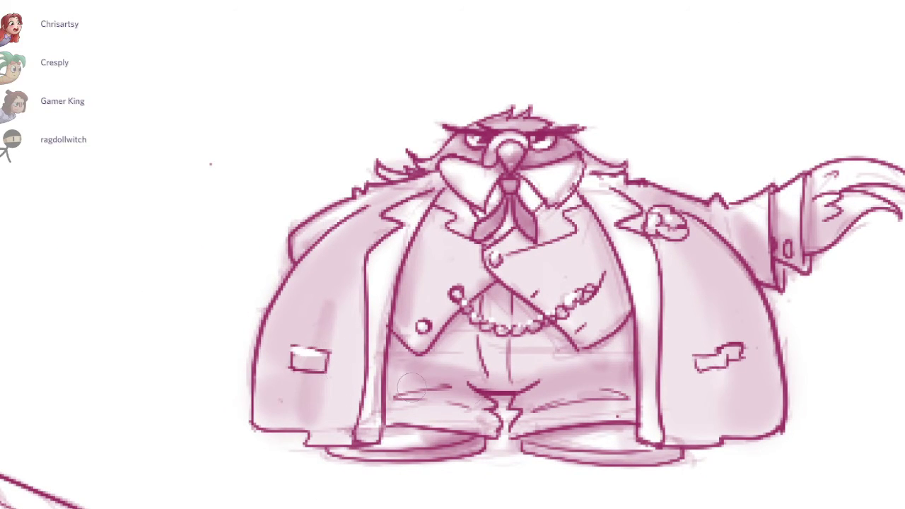
Step: Darken the overall tone of the coat sides, trousers and shoes with a large soft magenta brush, undoing unwanted strokes
{"action": "scroll", "coordinate": [857, 217], "scroll_direction": "down", "scroll_amount": 4}
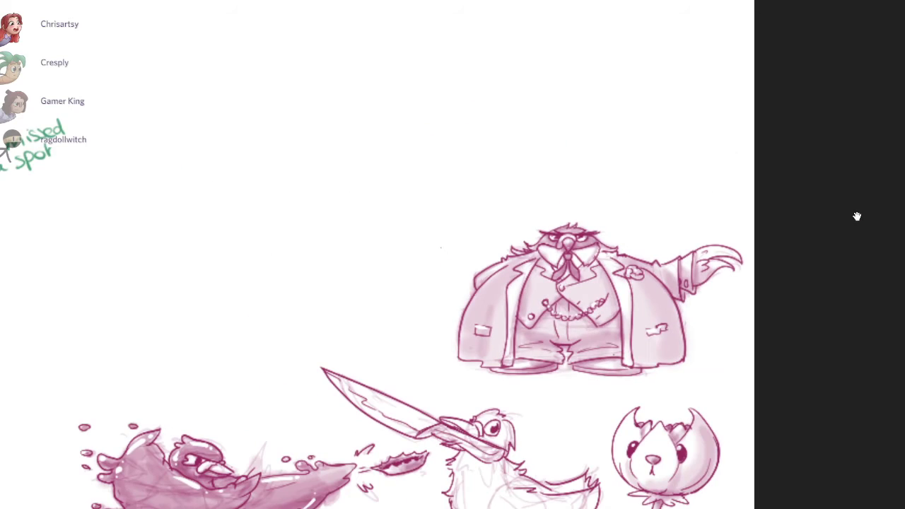
{"action": "scroll", "coordinate": [857, 216], "scroll_direction": "down", "scroll_amount": 4}
{"action": "scroll", "coordinate": [637, 331], "scroll_direction": "up", "scroll_amount": 3}
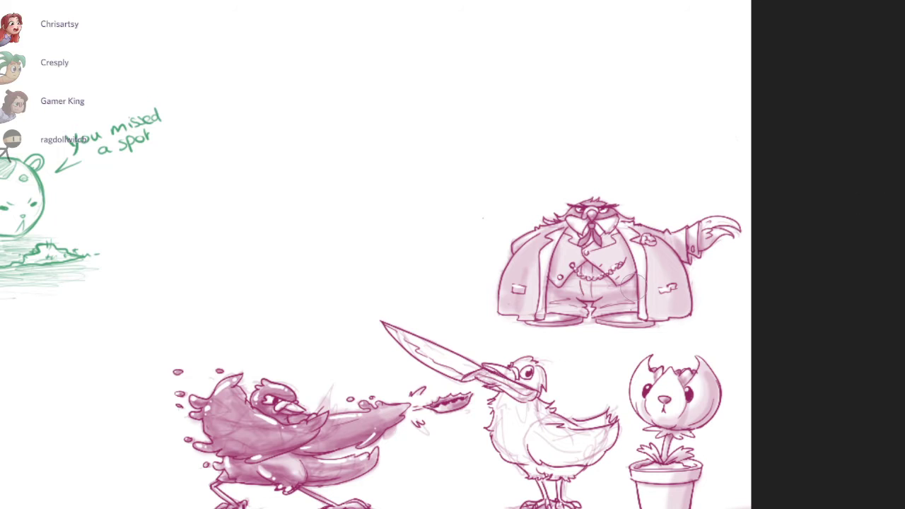
{"action": "key", "text": "b"}
{"action": "left_click_drag", "start_coordinate": [524, 296], "coordinate": [617, 307]}
{"action": "key", "text": "ctrl+z"}
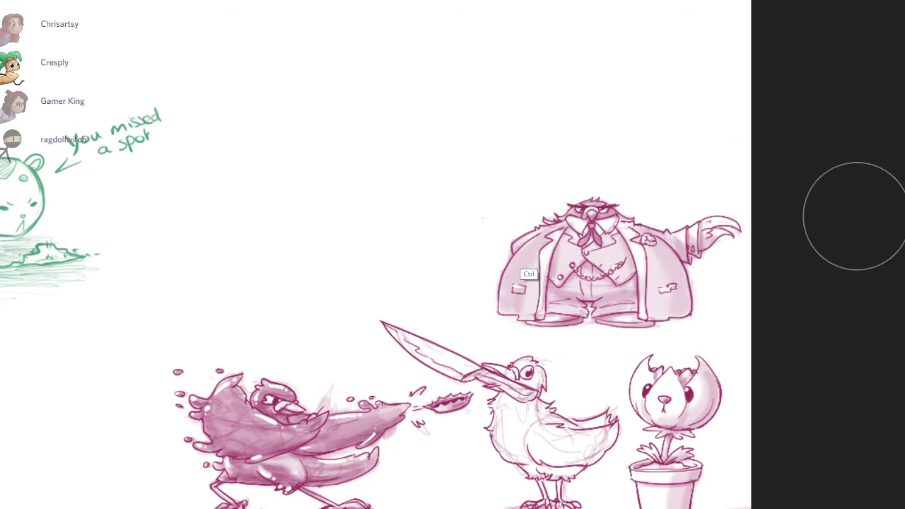
{"action": "left_click_drag", "start_coordinate": [549, 237], "coordinate": [532, 310]}
{"action": "mouse_move", "coordinate": [681, 250]}
{"action": "left_mouse_down"}
{"action": "mouse_move", "coordinate": [684, 283]}
{"action": "mouse_move", "coordinate": [676, 268]}
{"action": "left_mouse_up"}
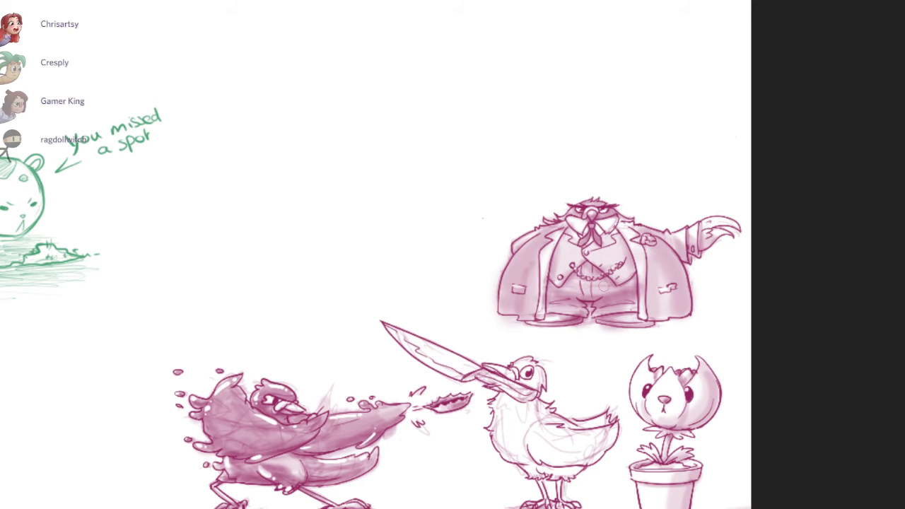
{"action": "left_click_drag", "start_coordinate": [601, 320], "coordinate": [858, 216]}
{"action": "key", "text": "ctrl+z"}
{"action": "mouse_move", "coordinate": [614, 300]}
{"action": "left_mouse_down"}
{"action": "mouse_move", "coordinate": [622, 339]}
{"action": "mouse_move", "coordinate": [599, 371]}
{"action": "mouse_move", "coordinate": [629, 370]}
{"action": "mouse_move", "coordinate": [632, 361]}
{"action": "mouse_move", "coordinate": [615, 359]}
{"action": "mouse_move", "coordinate": [735, 375]}
{"action": "left_mouse_up"}
{"action": "left_click_drag", "start_coordinate": [857, 217], "coordinate": [809, 225]}
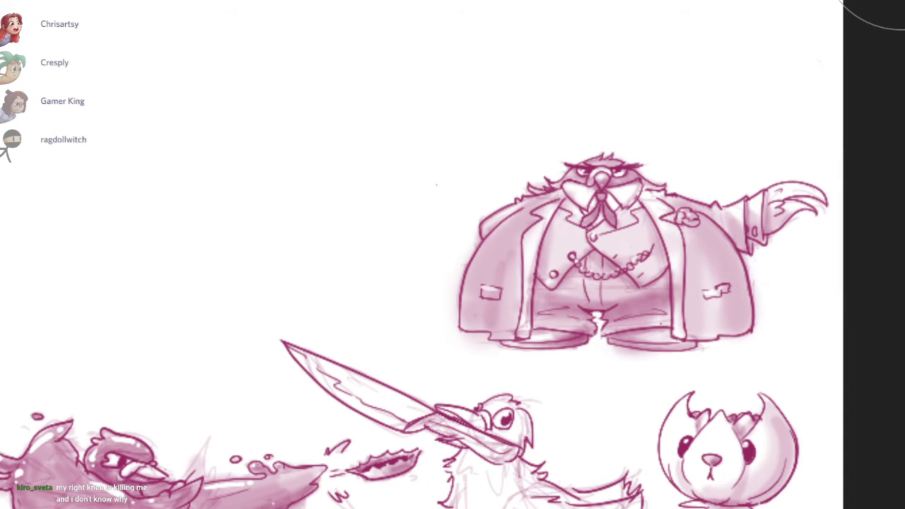
{"action": "left_click_drag", "start_coordinate": [838, 50], "coordinate": [843, 45]}
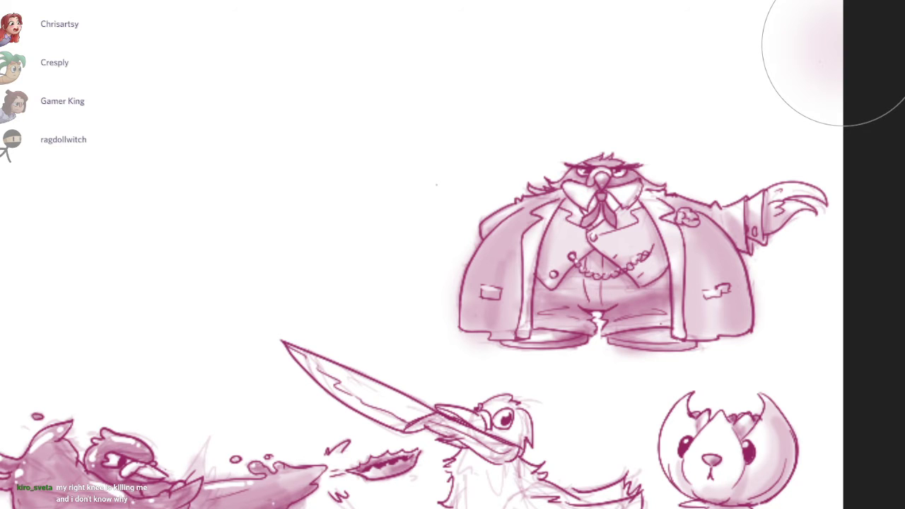
Step: Erase the soft shading that spilled outside the coat's hem, side and shoulder outline and around the bird's head
{"action": "key", "text": "e"}
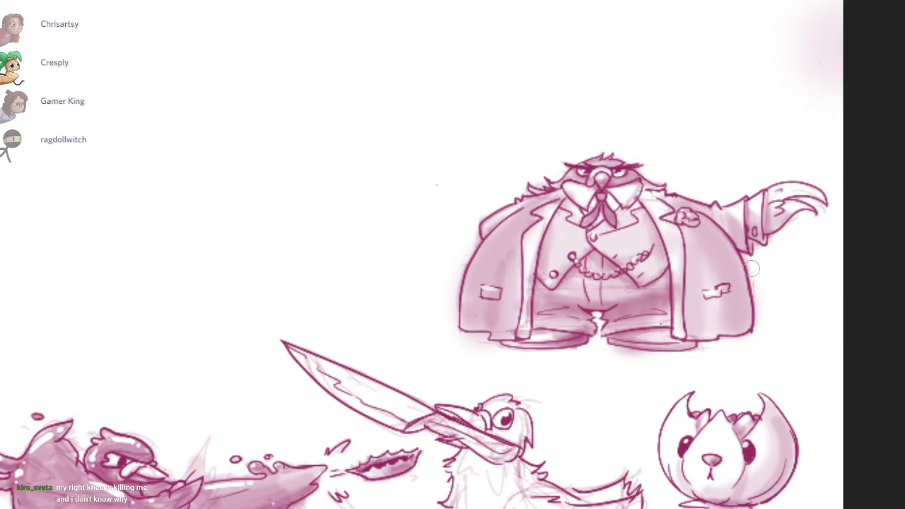
{"action": "scroll", "coordinate": [766, 334], "scroll_direction": "up", "scroll_amount": 3}
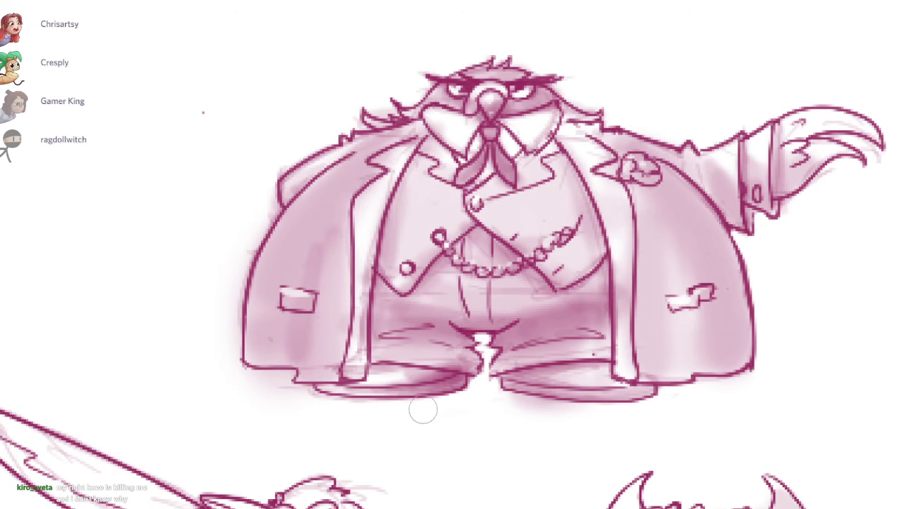
{"action": "scroll", "coordinate": [325, 403], "scroll_direction": "up", "scroll_amount": 3}
{"action": "mouse_move", "coordinate": [305, 391]}
{"action": "left_mouse_down"}
{"action": "mouse_move", "coordinate": [271, 386]}
{"action": "mouse_move", "coordinate": [293, 360]}
{"action": "mouse_move", "coordinate": [242, 368]}
{"action": "mouse_move", "coordinate": [281, 363]}
{"action": "left_mouse_up"}
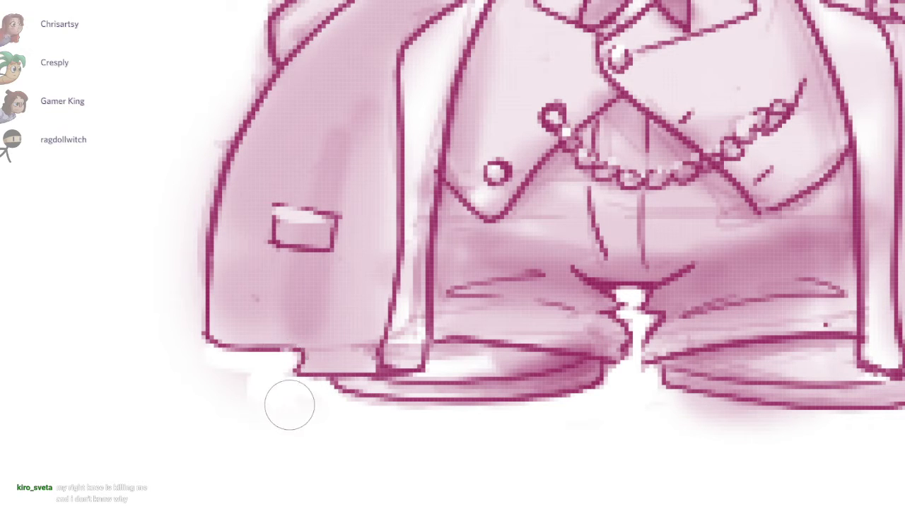
{"action": "mouse_move", "coordinate": [188, 166]}
{"action": "left_mouse_down"}
{"action": "mouse_move", "coordinate": [210, 320]}
{"action": "mouse_move", "coordinate": [200, 363]}
{"action": "mouse_move", "coordinate": [248, 75]}
{"action": "left_mouse_up"}
{"action": "mouse_move", "coordinate": [842, 45]}
{"action": "left_mouse_down"}
{"action": "mouse_move", "coordinate": [834, 296]}
{"action": "mouse_move", "coordinate": [846, 377]}
{"action": "left_mouse_up"}
{"action": "left_click_drag", "start_coordinate": [273, 396], "coordinate": [275, 327]}
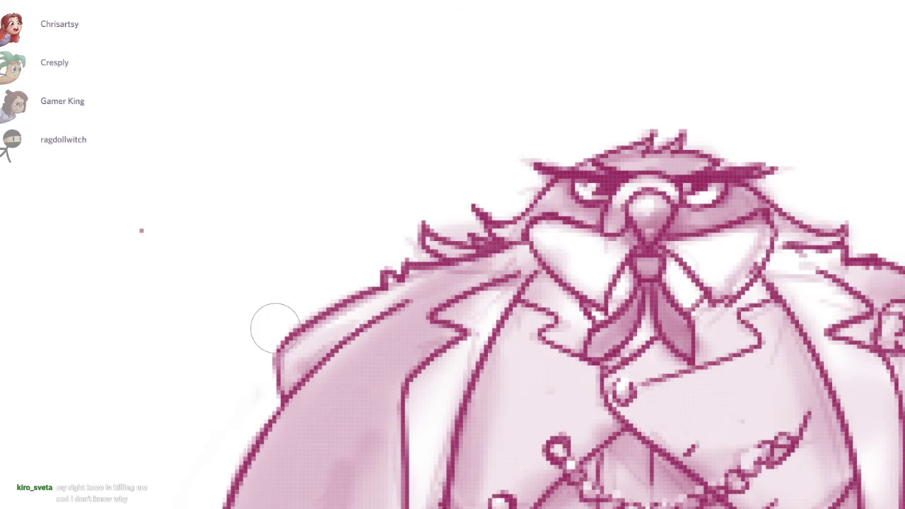
{"action": "mouse_move", "coordinate": [418, 243]}
{"action": "left_mouse_down"}
{"action": "mouse_move", "coordinate": [455, 224]}
{"action": "mouse_move", "coordinate": [487, 227]}
{"action": "mouse_move", "coordinate": [533, 189]}
{"action": "left_mouse_up"}
{"action": "mouse_move", "coordinate": [600, 180]}
{"action": "left_mouse_down"}
{"action": "mouse_move", "coordinate": [462, 180]}
{"action": "mouse_move", "coordinate": [411, 161]}
{"action": "left_mouse_up"}
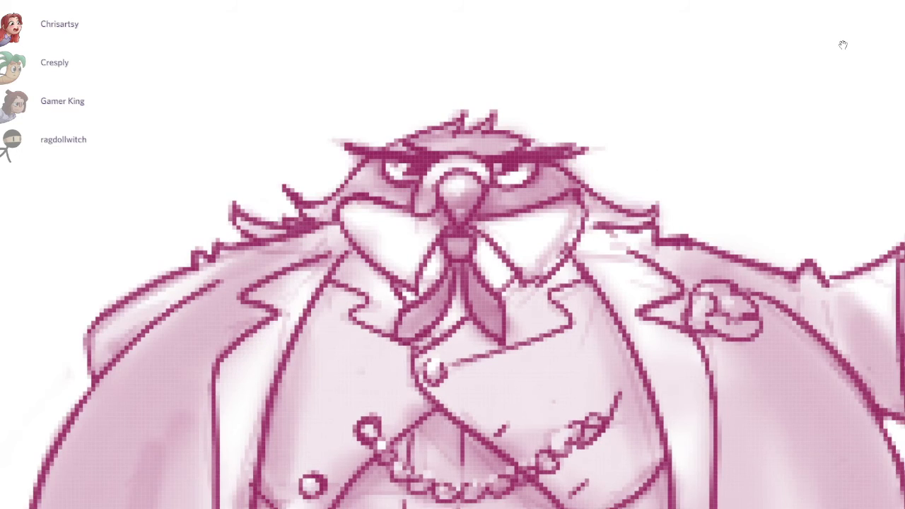
{"action": "mouse_move", "coordinate": [588, 324]}
{"action": "left_mouse_down"}
{"action": "mouse_move", "coordinate": [431, 457]}
{"action": "mouse_move", "coordinate": [413, 309]}
{"action": "left_mouse_up"}
Step: Erase the stray soft magenta smudge at the canvas edge above the bird's outstretched hand
{"action": "key", "text": "b"}
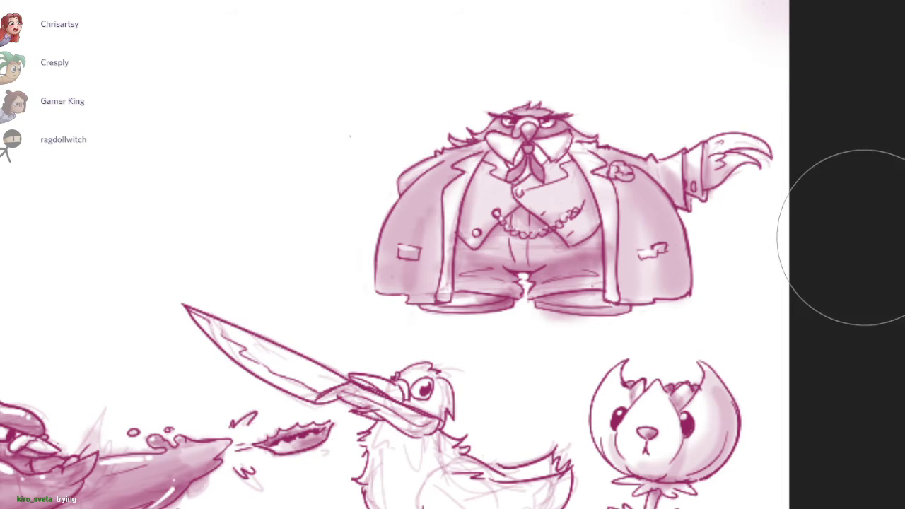
{"action": "left_click_drag", "start_coordinate": [732, 213], "coordinate": [620, 377]}
{"action": "key", "text": "e"}
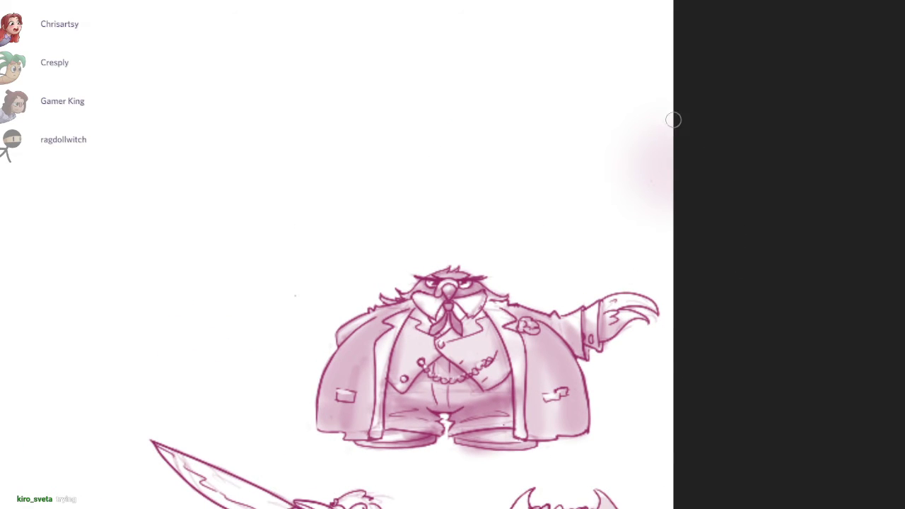
{"action": "mouse_move", "coordinate": [674, 119]}
{"action": "left_mouse_down"}
{"action": "mouse_move", "coordinate": [657, 75]}
{"action": "mouse_move", "coordinate": [580, 132]}
{"action": "mouse_move", "coordinate": [622, 178]}
{"action": "left_mouse_up"}
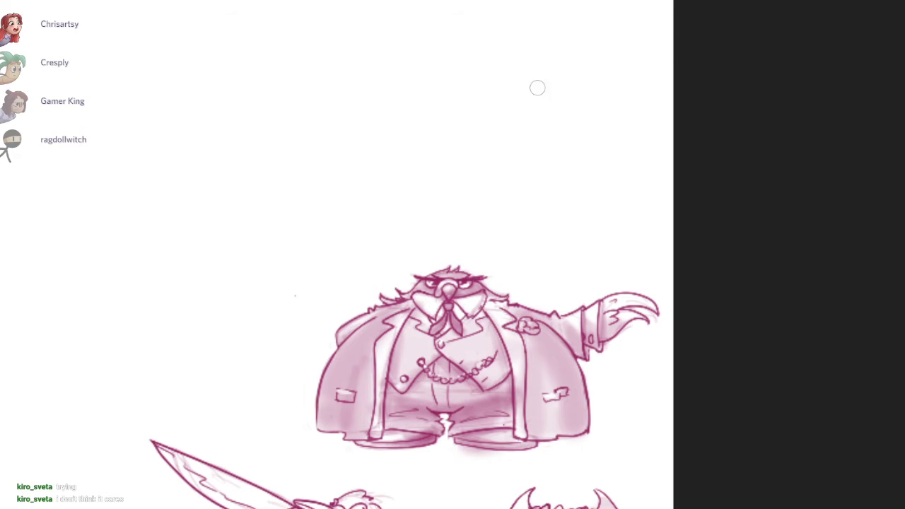
Step: Reduce the brush size and shade the outstretched clawed hand in soft magenta, darker along the lower claws
{"action": "mouse_move", "coordinate": [528, 417]}
{"action": "left_mouse_down"}
{"action": "mouse_move", "coordinate": [606, 314]}
{"action": "mouse_move", "coordinate": [796, 200]}
{"action": "mouse_move", "coordinate": [701, 230]}
{"action": "mouse_move", "coordinate": [693, 211]}
{"action": "left_mouse_up"}
{"action": "key", "text": "b"}
{"action": "key", "text": "bracketleft"}
{"action": "key", "text": "bracketleft"}
{"action": "key", "text": "bracketleft"}
{"action": "key", "text": "bracketleft"}
{"action": "key", "text": "bracketleft"}
{"action": "key", "text": "bracketleft"}
{"action": "key", "text": "bracketleft"}
{"action": "key", "text": "bracketleft"}
{"action": "key", "text": "bracketleft"}
{"action": "key", "text": "bracketleft"}
{"action": "key", "text": "bracketleft"}
{"action": "key", "text": "bracketleft"}
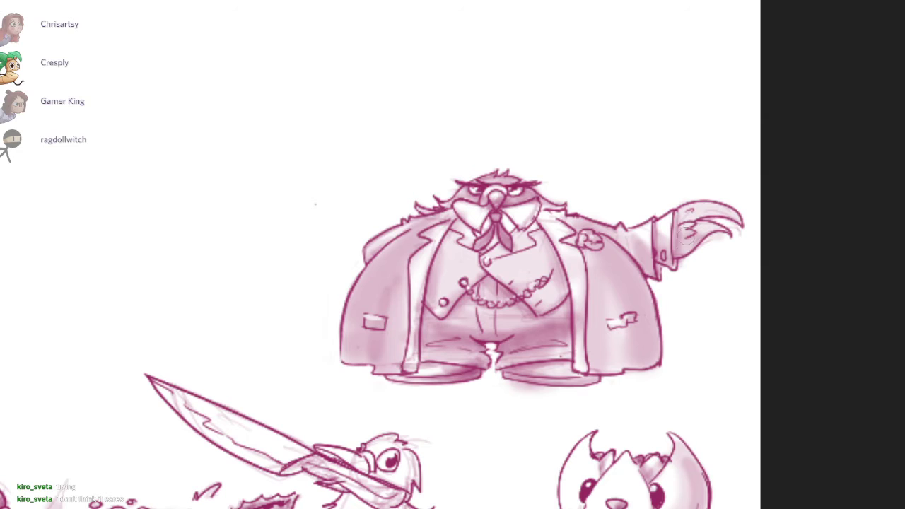
{"action": "key", "text": "ctrl+z"}
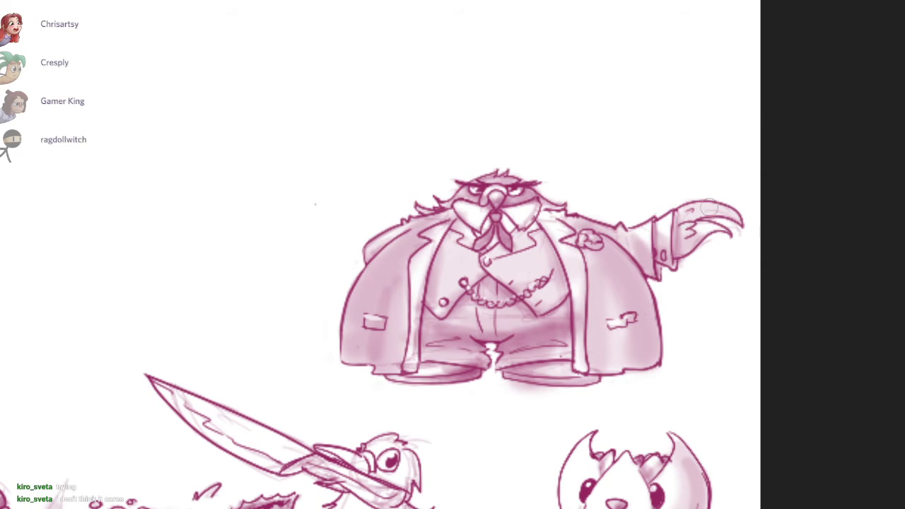
{"action": "mouse_move", "coordinate": [683, 211]}
{"action": "left_mouse_down"}
{"action": "mouse_move", "coordinate": [697, 241]}
{"action": "mouse_move", "coordinate": [730, 218]}
{"action": "left_mouse_up"}
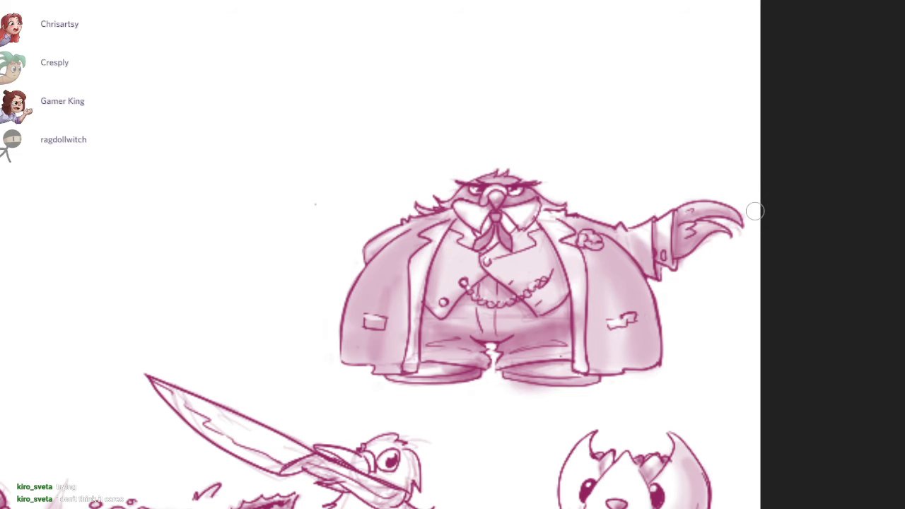
{"action": "left_click_drag", "start_coordinate": [697, 223], "coordinate": [794, 231]}
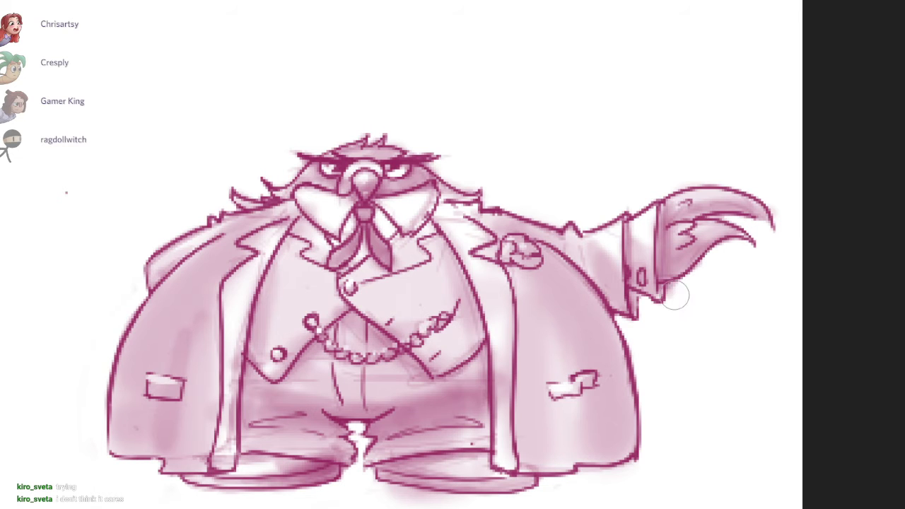
Step: Add darker soft fold shadows to the coat sides, vest edges and upper trousers, and darken the tie's knot
{"action": "scroll", "coordinate": [749, 229], "scroll_direction": "down", "scroll_amount": 2}
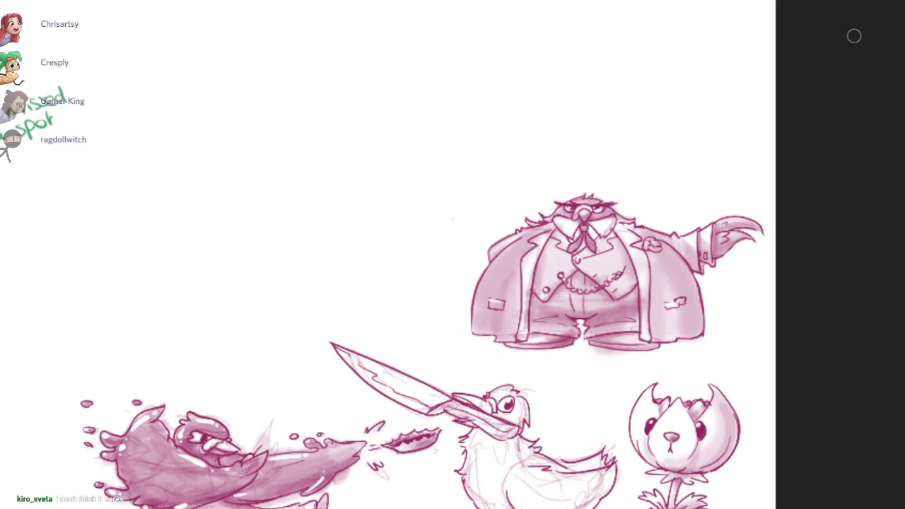
{"action": "scroll", "coordinate": [678, 347], "scroll_direction": "up", "scroll_amount": 2}
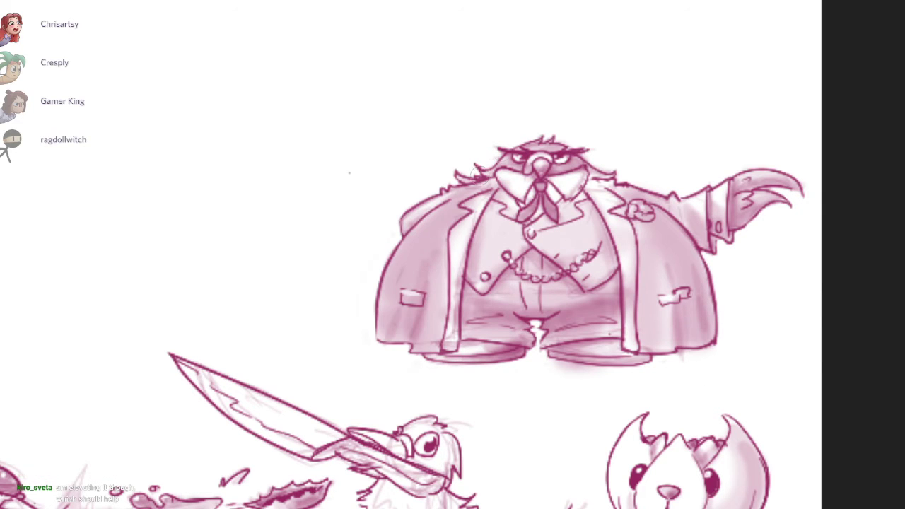
{"action": "scroll", "coordinate": [495, 205], "scroll_direction": "up", "scroll_amount": 2}
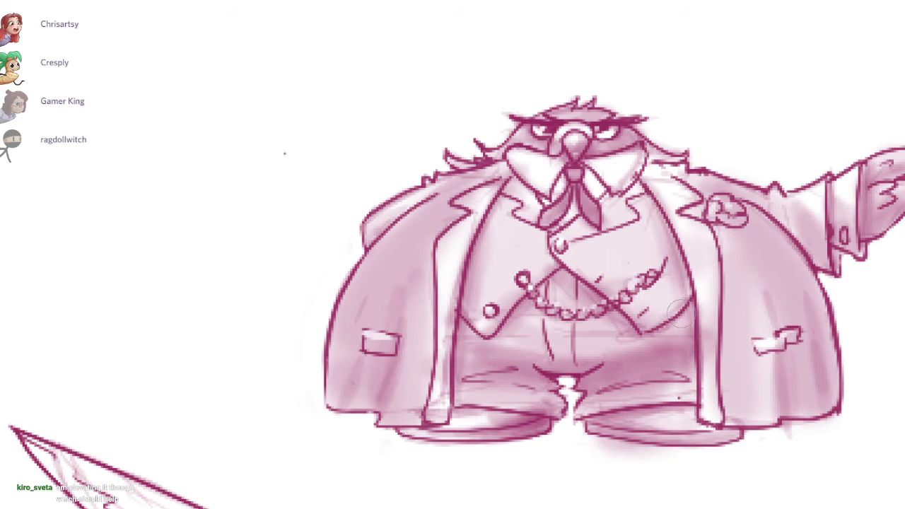
{"action": "left_click_drag", "start_coordinate": [684, 288], "coordinate": [697, 364]}
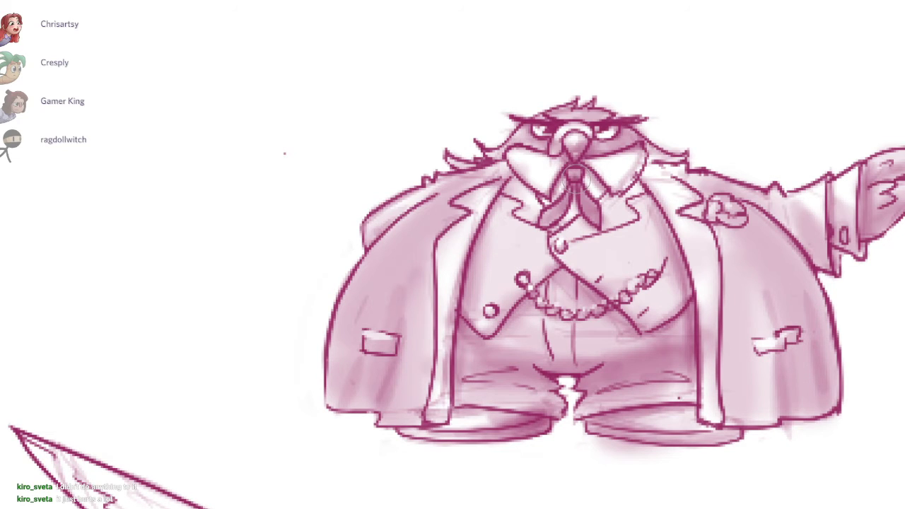
{"action": "left_click_drag", "start_coordinate": [581, 160], "coordinate": [595, 182]}
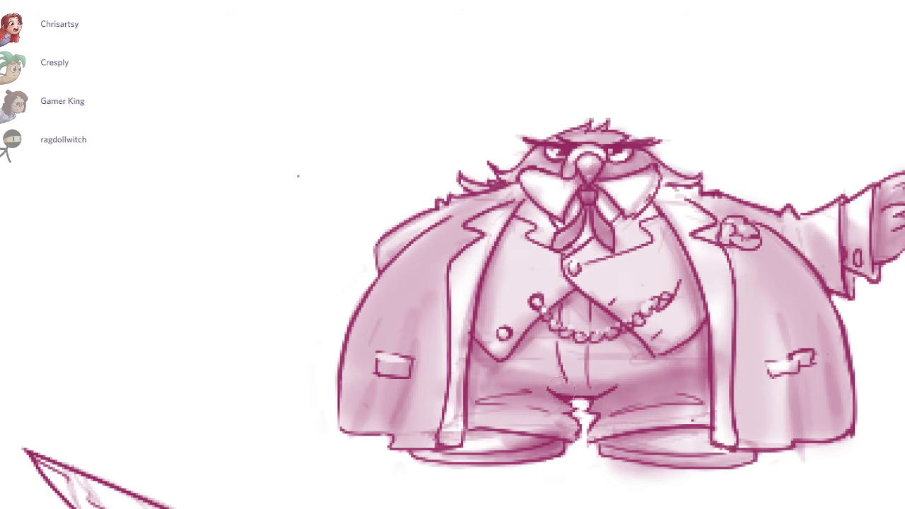
Step: Deepen the shadows on the trouser legs' folds, cuffs and outer edges, undoing a misplaced stroke
{"action": "mouse_move", "coordinate": [550, 404]}
{"action": "left_mouse_down"}
{"action": "mouse_move", "coordinate": [503, 402]}
{"action": "mouse_move", "coordinate": [550, 404]}
{"action": "left_mouse_up"}
{"action": "left_click_drag", "start_coordinate": [633, 405], "coordinate": [683, 404]}
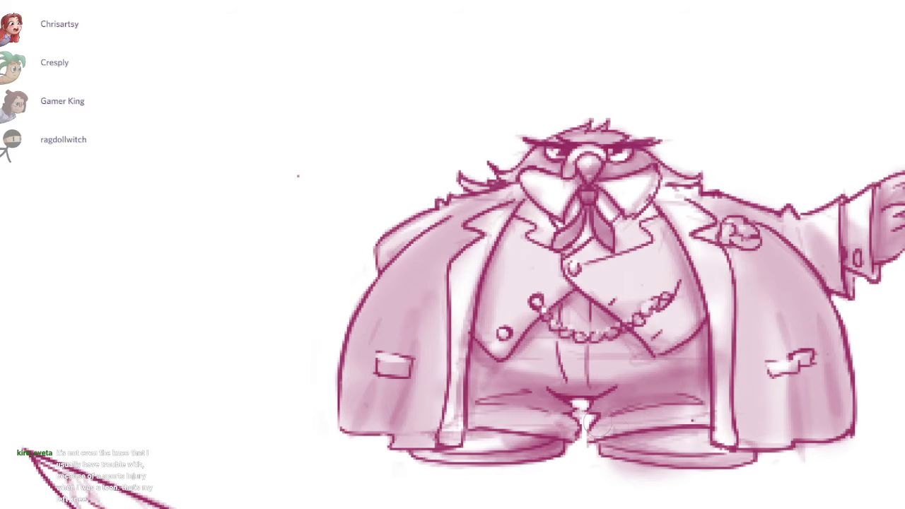
{"action": "mouse_move", "coordinate": [593, 437]}
{"action": "left_mouse_down"}
{"action": "mouse_move", "coordinate": [707, 427]}
{"action": "mouse_move", "coordinate": [593, 437]}
{"action": "left_mouse_up"}
{"action": "left_click_drag", "start_coordinate": [522, 427], "coordinate": [459, 432]}
{"action": "key", "text": "ctrl+z"}
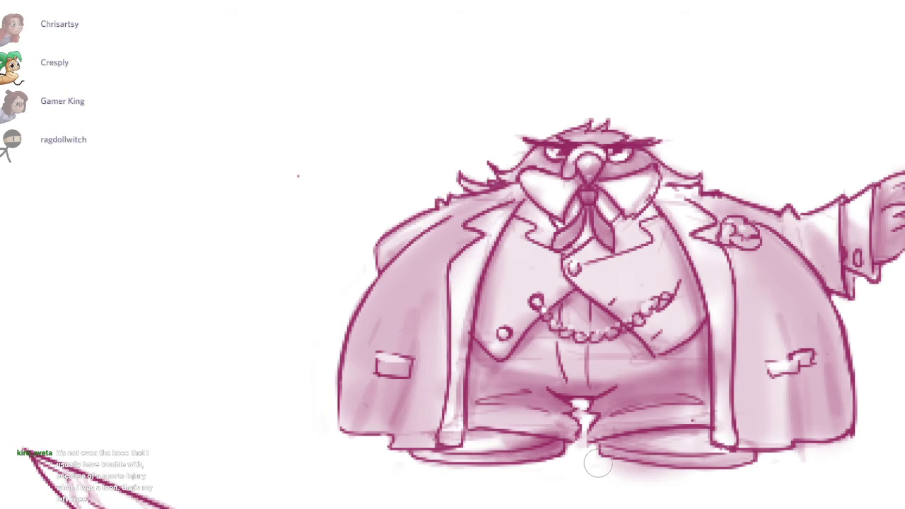
{"action": "left_click_drag", "start_coordinate": [473, 347], "coordinate": [482, 444]}
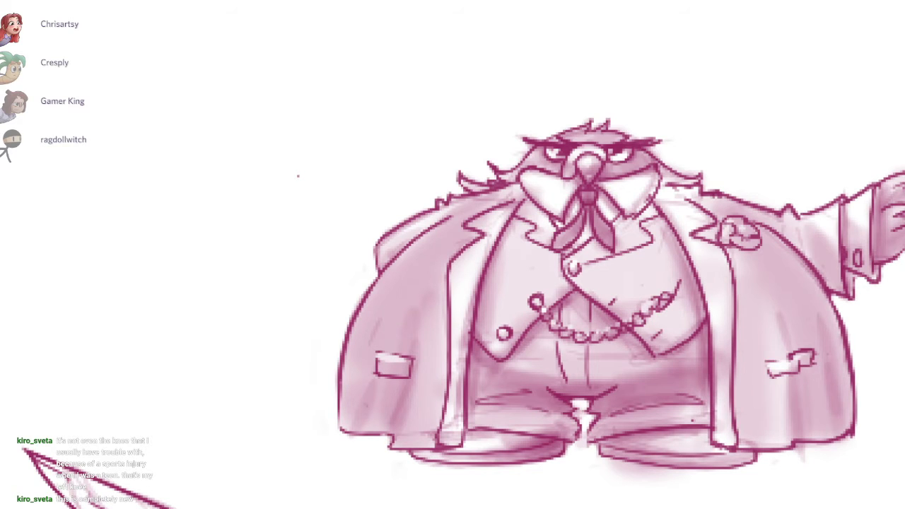
Step: Deepen the soft shadows along the vest's edge and add fold shading from shoulder to hem on the bulky bird's coat
{"action": "left_click_drag", "start_coordinate": [657, 216], "coordinate": [710, 390]}
{"action": "scroll", "coordinate": [684, 174], "scroll_direction": "down", "scroll_amount": 4}
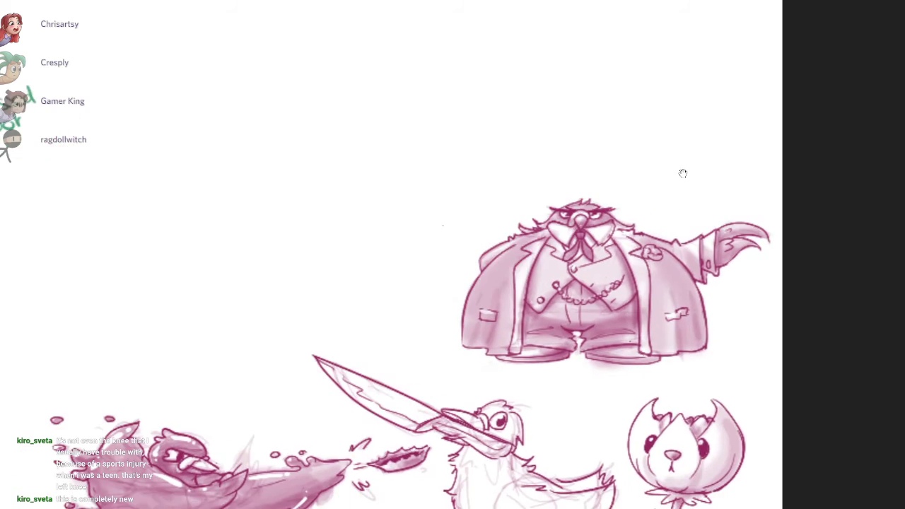
{"action": "key", "text": "ctrl+plus"}
{"action": "key", "text": "ctrl+plus"}
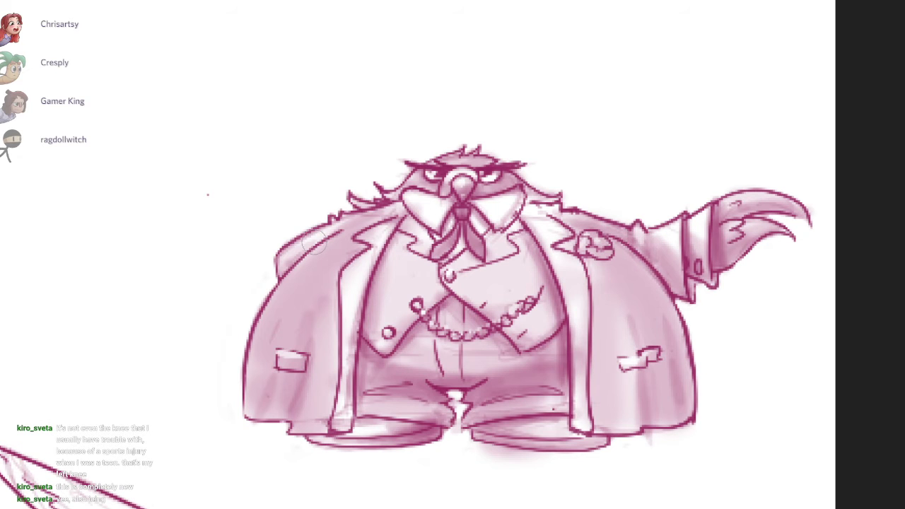
{"action": "left_click_drag", "start_coordinate": [314, 244], "coordinate": [279, 304]}
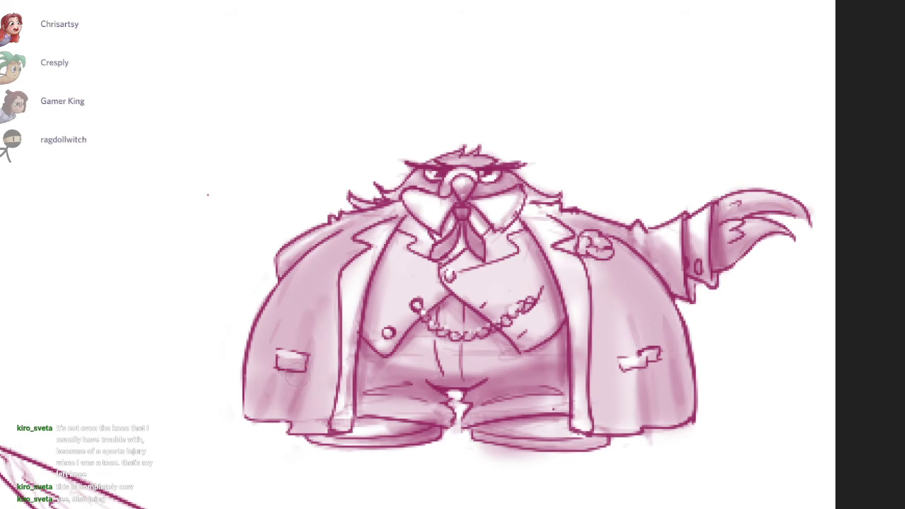
{"action": "mouse_move", "coordinate": [303, 386]}
{"action": "left_mouse_down"}
{"action": "mouse_move", "coordinate": [276, 417]}
{"action": "mouse_move", "coordinate": [303, 288]}
{"action": "left_mouse_up"}
{"action": "mouse_move", "coordinate": [362, 233]}
{"action": "left_mouse_down"}
{"action": "mouse_move", "coordinate": [329, 240]}
{"action": "mouse_move", "coordinate": [249, 410]}
{"action": "mouse_move", "coordinate": [267, 296]}
{"action": "mouse_move", "coordinate": [255, 423]}
{"action": "left_mouse_up"}
Step: Darken the coat's outer edges near the hem, undoing a misplaced stroke and cleaning up the shading spilled outside the outline
{"action": "mouse_move", "coordinate": [654, 237]}
{"action": "left_mouse_down"}
{"action": "mouse_move", "coordinate": [697, 407]}
{"action": "mouse_move", "coordinate": [653, 322]}
{"action": "mouse_move", "coordinate": [637, 380]}
{"action": "mouse_move", "coordinate": [640, 431]}
{"action": "mouse_move", "coordinate": [712, 437]}
{"action": "mouse_move", "coordinate": [705, 418]}
{"action": "mouse_move", "coordinate": [687, 429]}
{"action": "mouse_move", "coordinate": [706, 421]}
{"action": "left_mouse_up"}
{"action": "key", "text": "ctrl+z"}
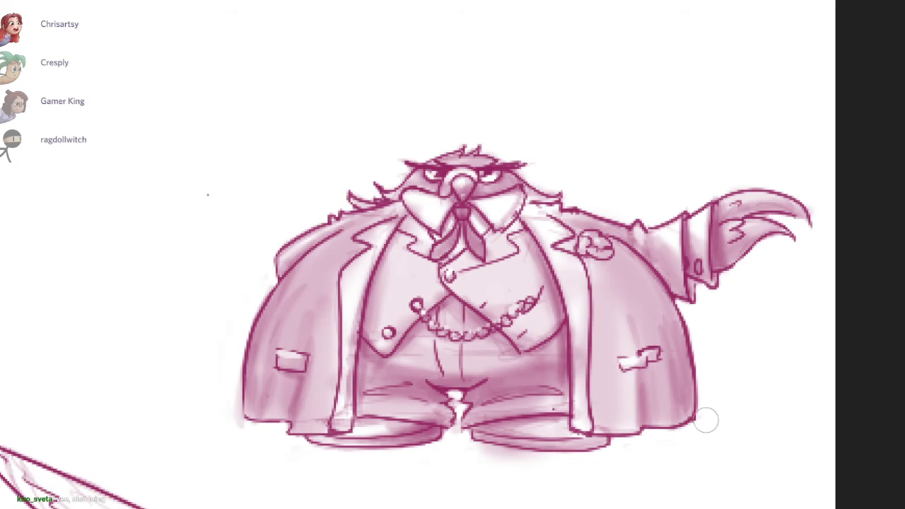
{"action": "left_click_drag", "start_coordinate": [229, 433], "coordinate": [237, 422]}
{"action": "mouse_move", "coordinate": [246, 347]}
{"action": "left_mouse_down"}
{"action": "mouse_move", "coordinate": [241, 452]}
{"action": "mouse_move", "coordinate": [239, 435]}
{"action": "mouse_move", "coordinate": [275, 427]}
{"action": "left_mouse_up"}
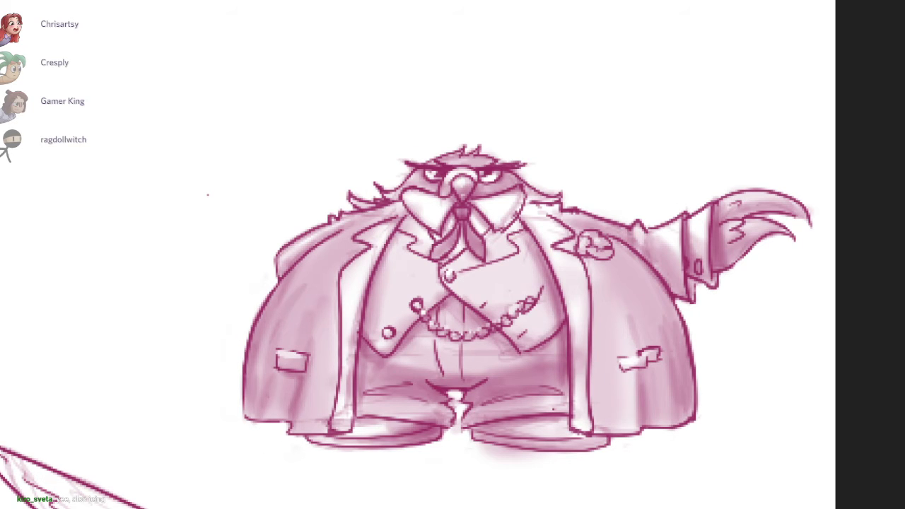
Step: Thicken both of the bulky bird's eyebrows in dark magenta and extend their outer ends into upswept, tufted tips
{"action": "scroll", "coordinate": [396, 169], "scroll_direction": "up", "scroll_amount": 2}
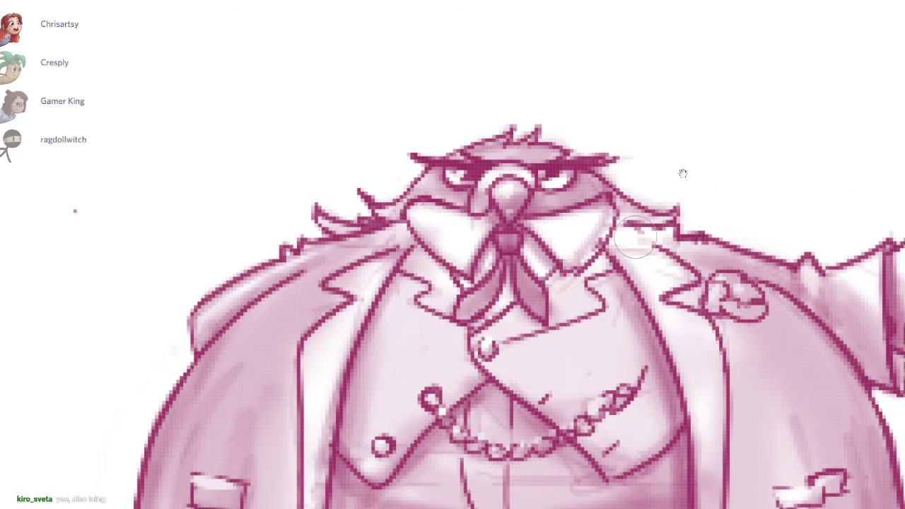
{"action": "left_click_drag", "start_coordinate": [684, 174], "coordinate": [655, 177]}
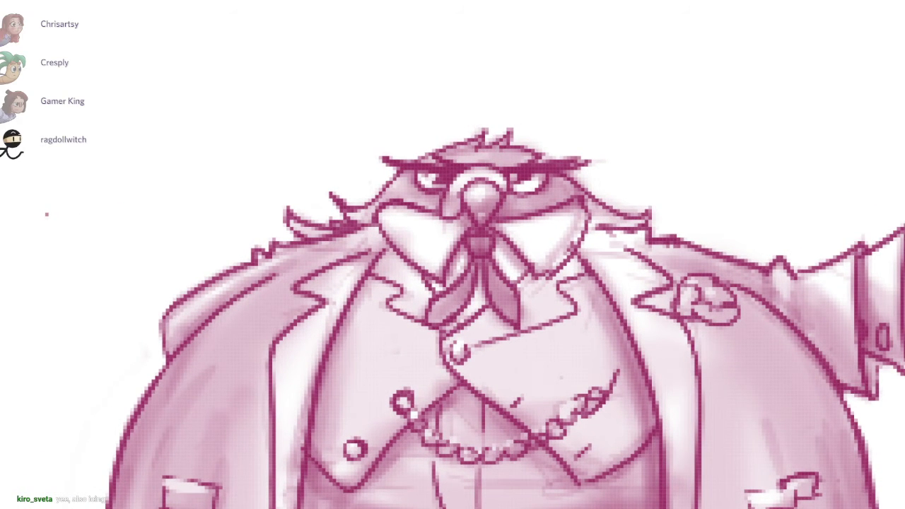
{"action": "left_click_drag", "start_coordinate": [379, 152], "coordinate": [455, 167]}
{"action": "left_click_drag", "start_coordinate": [550, 166], "coordinate": [590, 158]}
{"action": "left_click_drag", "start_coordinate": [394, 147], "coordinate": [425, 163]}
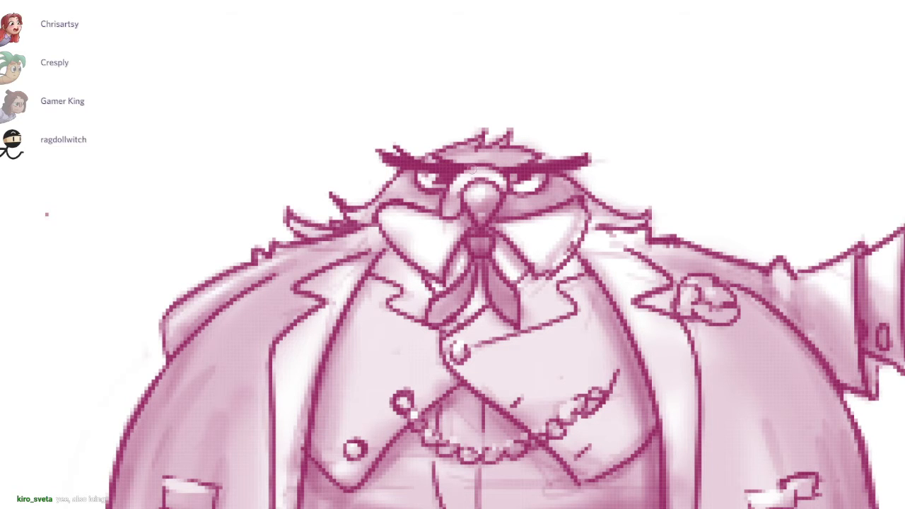
{"action": "left_click_drag", "start_coordinate": [592, 152], "coordinate": [559, 163]}
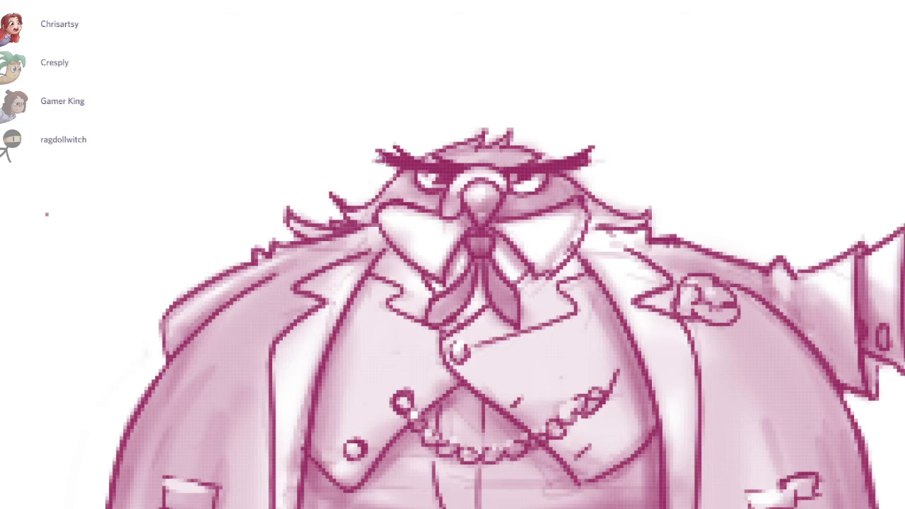
{"action": "left_click_drag", "start_coordinate": [383, 161], "coordinate": [373, 141]}
Step: Sketch a tall, narrow rounded head and long body in faint lines in the empty space beside the bulky bird
{"action": "scroll", "coordinate": [611, 253], "scroll_direction": "down", "scroll_amount": 5}
{"action": "left_click_drag", "start_coordinate": [612, 253], "coordinate": [549, 135]}
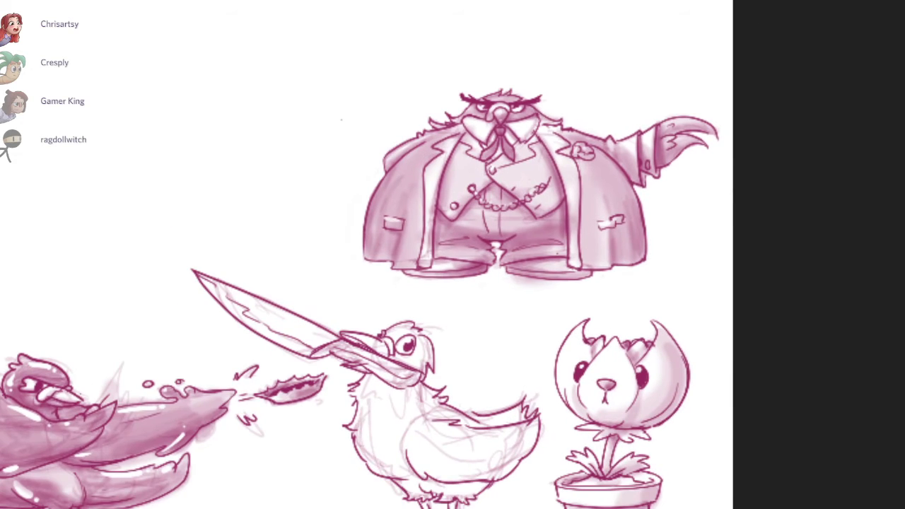
{"action": "scroll", "coordinate": [849, 248], "scroll_direction": "down", "scroll_amount": 3}
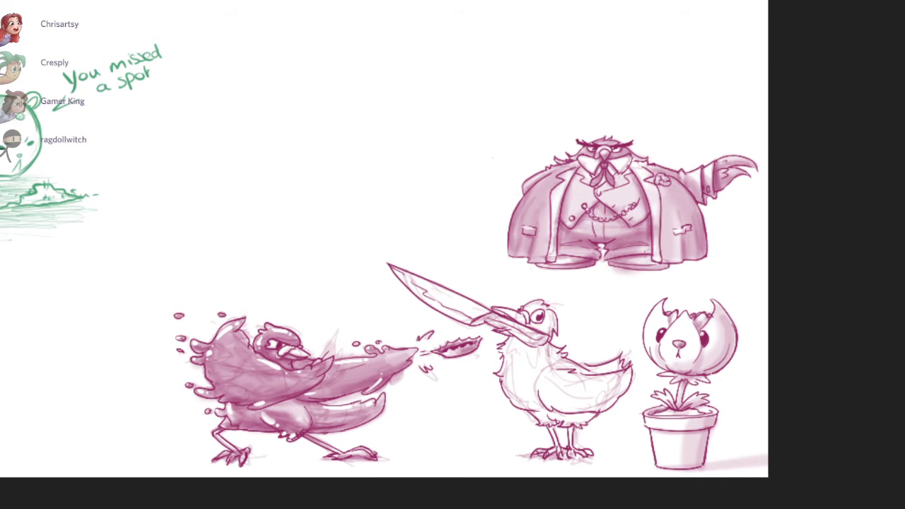
{"action": "left_click_drag", "start_coordinate": [492, 119], "coordinate": [623, 116]}
{"action": "left_click_drag", "start_coordinate": [552, 120], "coordinate": [545, 211]}
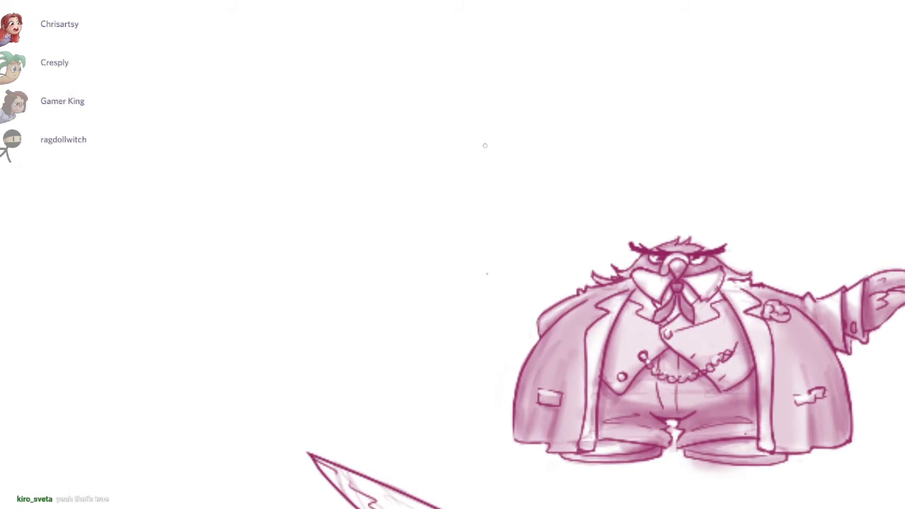
{"action": "mouse_move", "coordinate": [481, 197]}
{"action": "left_mouse_down"}
{"action": "mouse_move", "coordinate": [526, 206]}
{"action": "mouse_move", "coordinate": [501, 403]}
{"action": "mouse_move", "coordinate": [480, 409]}
{"action": "left_mouse_up"}
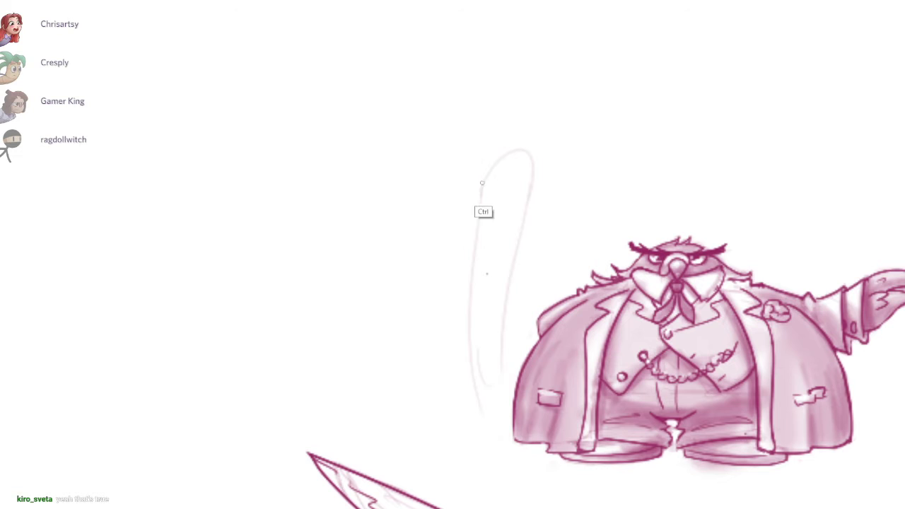
{"action": "left_click_drag", "start_coordinate": [483, 183], "coordinate": [483, 382]}
Step: Sketch a pointed beak with a curled base and an oval eye on the tall bird's head, cleaning up overlapping lines
{"action": "scroll", "coordinate": [495, 183], "scroll_direction": "up", "scroll_amount": 3}
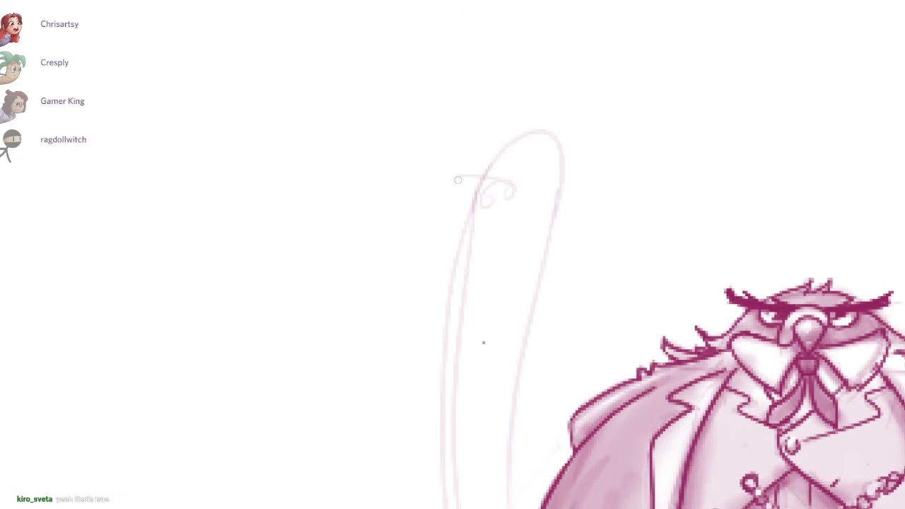
{"action": "left_click_drag", "start_coordinate": [463, 198], "coordinate": [497, 212]}
{"action": "left_click_drag", "start_coordinate": [559, 293], "coordinate": [548, 289]}
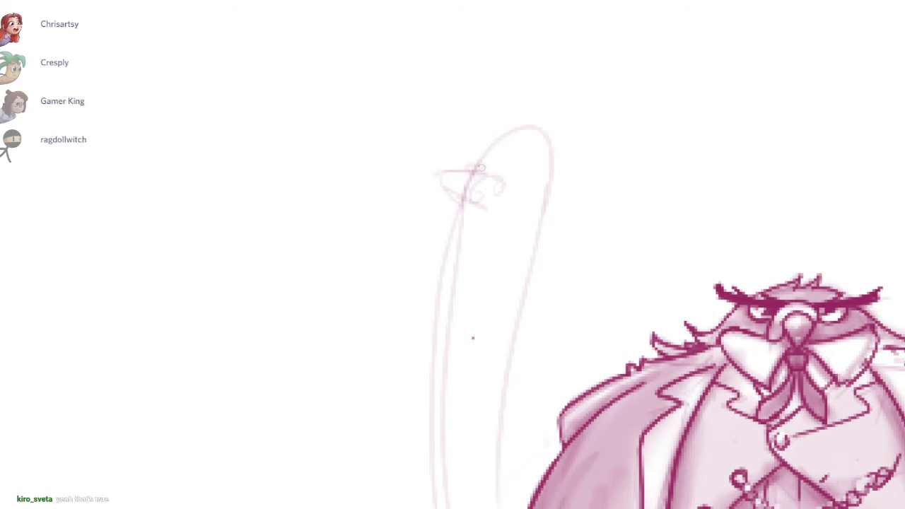
{"action": "mouse_move", "coordinate": [518, 187]}
{"action": "left_mouse_down"}
{"action": "mouse_move", "coordinate": [531, 190]}
{"action": "mouse_move", "coordinate": [507, 210]}
{"action": "mouse_move", "coordinate": [500, 189]}
{"action": "mouse_move", "coordinate": [500, 206]}
{"action": "mouse_move", "coordinate": [472, 188]}
{"action": "mouse_move", "coordinate": [492, 199]}
{"action": "left_mouse_up"}
{"action": "key", "text": "ctrl+z"}
{"action": "key", "text": "e"}
{"action": "key", "text": "b"}
{"action": "key", "text": "e"}
{"action": "key", "text": "b"}
{"action": "key", "text": "ctrl+z"}
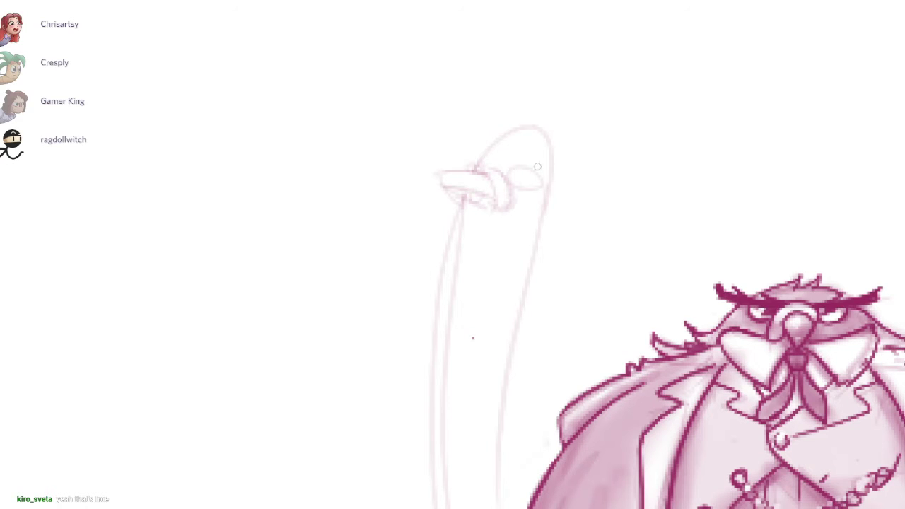
Step: Add a tall pointed crest and smaller tuft feathers to the tall bird's head, undoing strokes that miss
{"action": "mouse_move", "coordinate": [527, 131]}
{"action": "left_mouse_down"}
{"action": "mouse_move", "coordinate": [532, 71]}
{"action": "mouse_move", "coordinate": [571, 103]}
{"action": "left_mouse_up"}
{"action": "key", "text": "ctrl+z"}
{"action": "key", "text": "ctrl+z"}
{"action": "left_click_drag", "start_coordinate": [522, 128], "coordinate": [552, 126]}
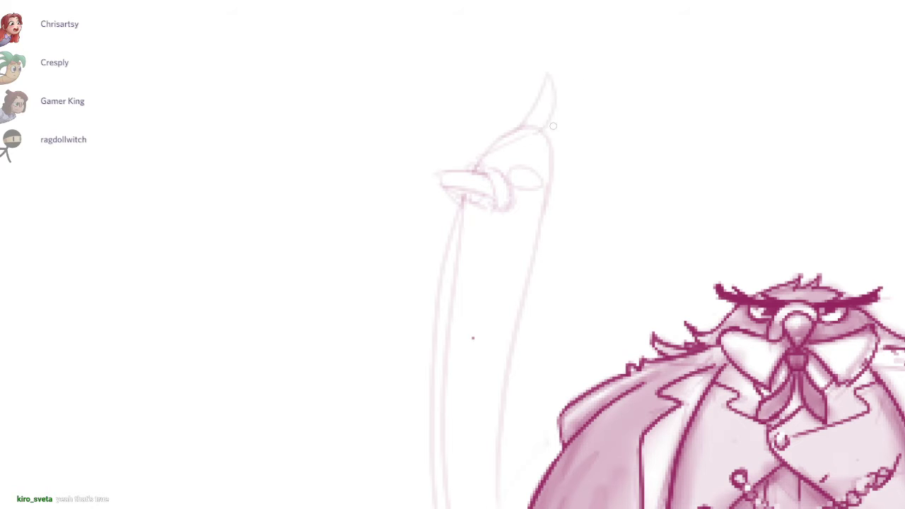
{"action": "left_click_drag", "start_coordinate": [553, 168], "coordinate": [528, 257]}
{"action": "key", "text": "ctrl+z"}
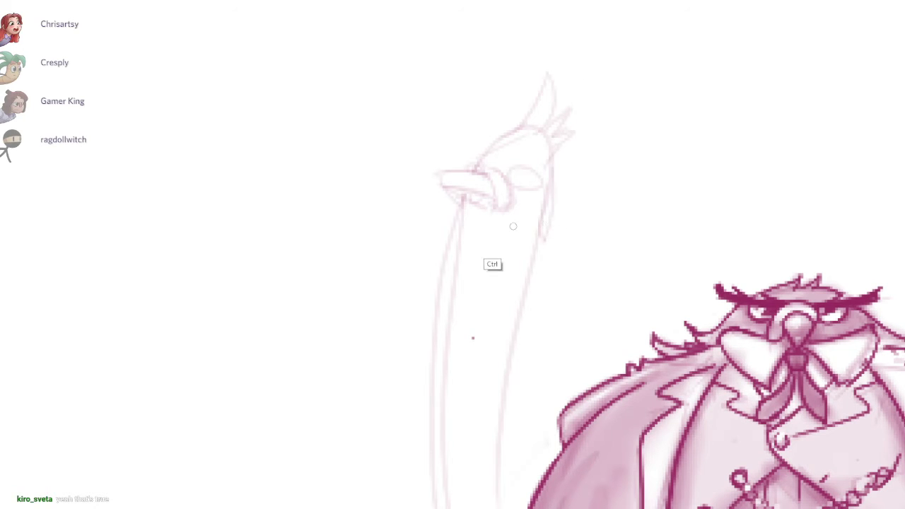
Step: Erase the tall bird's lower front lines and sketch sloping shoulders, a fuller side and a curved lower edge for the body
{"action": "mouse_move", "coordinate": [466, 272]}
{"action": "left_mouse_down"}
{"action": "mouse_move", "coordinate": [459, 162]}
{"action": "mouse_move", "coordinate": [448, 415]}
{"action": "mouse_move", "coordinate": [458, 453]}
{"action": "left_mouse_up"}
{"action": "key", "text": "e"}
{"action": "left_click_drag", "start_coordinate": [426, 301], "coordinate": [458, 420]}
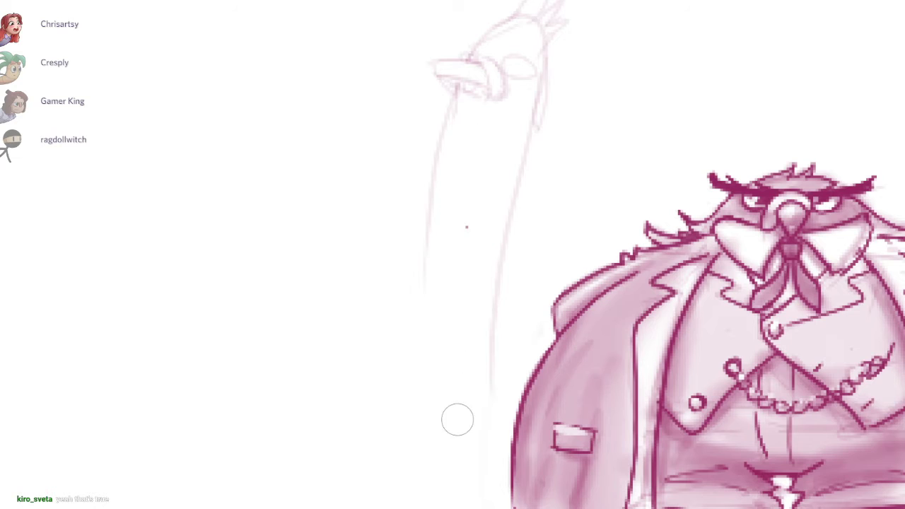
{"action": "left_click_drag", "start_coordinate": [438, 141], "coordinate": [423, 262]}
{"action": "left_click_drag", "start_coordinate": [520, 175], "coordinate": [577, 280]}
{"action": "left_click_drag", "start_coordinate": [431, 189], "coordinate": [391, 351]}
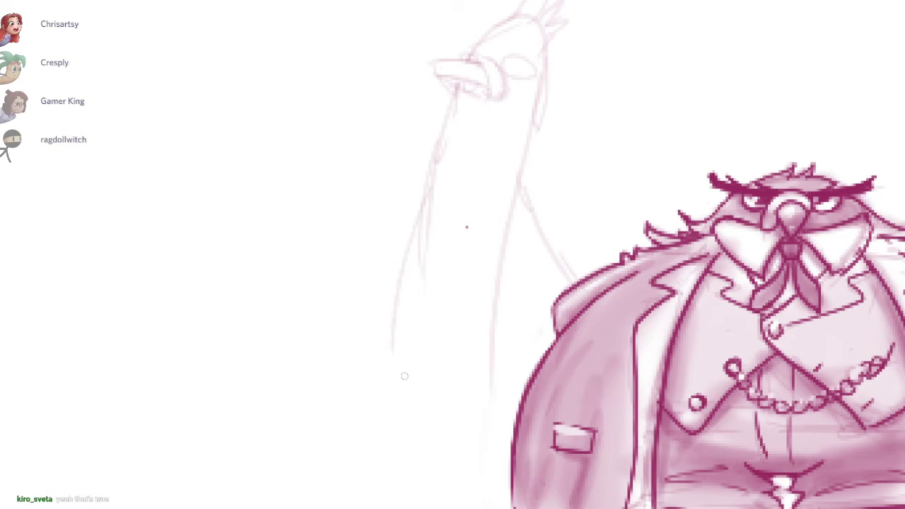
{"action": "left_click_drag", "start_coordinate": [413, 238], "coordinate": [416, 454]}
{"action": "left_click_drag", "start_coordinate": [404, 402], "coordinate": [511, 434]}
{"action": "left_click_drag", "start_coordinate": [443, 434], "coordinate": [510, 441]}
{"action": "left_click_drag", "start_coordinate": [476, 351], "coordinate": [472, 307]}
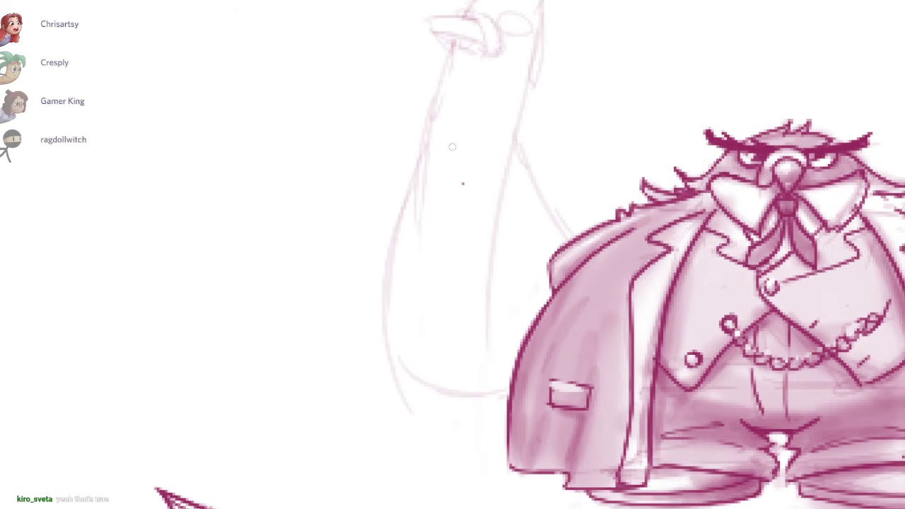
Step: Sketch a collar and bow tie at the tall bird's neck and a long hanging arm ending in a clawed hand
{"action": "mouse_move", "coordinate": [467, 107]}
{"action": "left_mouse_down"}
{"action": "mouse_move", "coordinate": [448, 128]}
{"action": "mouse_move", "coordinate": [536, 106]}
{"action": "mouse_move", "coordinate": [464, 145]}
{"action": "left_mouse_up"}
{"action": "mouse_move", "coordinate": [470, 142]}
{"action": "left_mouse_down"}
{"action": "mouse_move", "coordinate": [513, 124]}
{"action": "mouse_move", "coordinate": [488, 401]}
{"action": "left_mouse_up"}
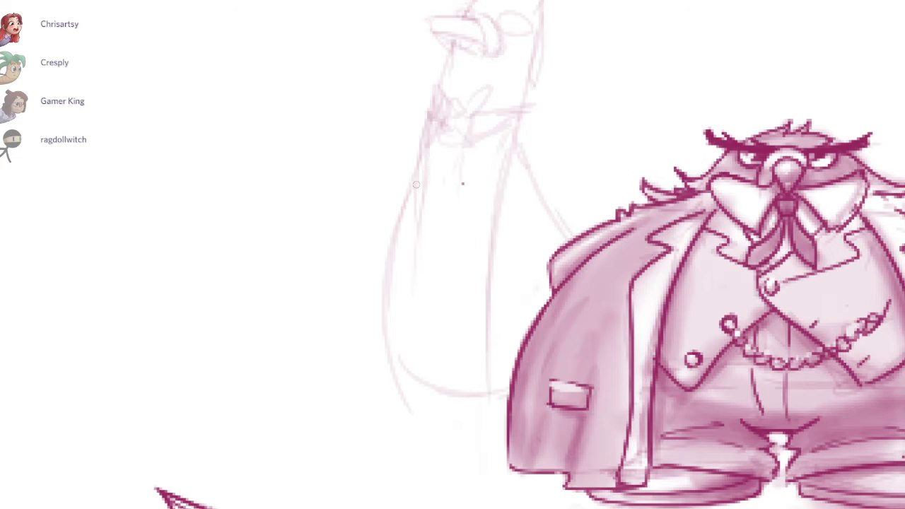
{"action": "mouse_move", "coordinate": [417, 183]}
{"action": "left_mouse_down"}
{"action": "mouse_move", "coordinate": [412, 487]}
{"action": "mouse_move", "coordinate": [354, 469]}
{"action": "mouse_move", "coordinate": [385, 457]}
{"action": "mouse_move", "coordinate": [368, 451]}
{"action": "left_mouse_up"}
{"action": "mouse_move", "coordinate": [368, 451]}
{"action": "left_mouse_down"}
{"action": "mouse_move", "coordinate": [385, 405]}
{"action": "mouse_move", "coordinate": [407, 167]}
{"action": "left_mouse_up"}
{"action": "left_click_drag", "start_coordinate": [385, 304], "coordinate": [388, 462]}
{"action": "mouse_move", "coordinate": [492, 228]}
{"action": "left_mouse_down"}
{"action": "mouse_move", "coordinate": [487, 413]}
{"action": "mouse_move", "coordinate": [500, 491]}
{"action": "left_mouse_up"}
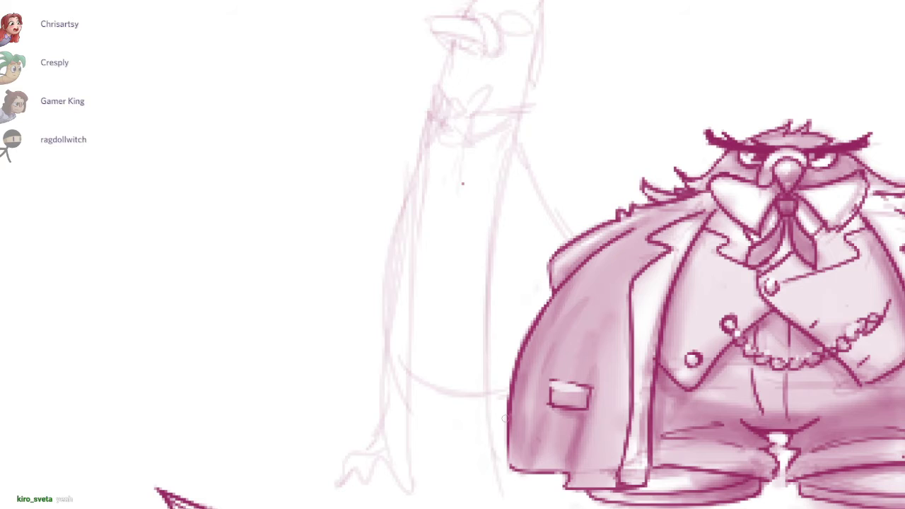
Step: Sketch a curved waistband across the tall bird's torso and two long shirt-front lines running down from the bow tie
{"action": "mouse_move", "coordinate": [404, 332]}
{"action": "left_mouse_down"}
{"action": "mouse_move", "coordinate": [492, 337]}
{"action": "mouse_move", "coordinate": [484, 345]}
{"action": "left_mouse_up"}
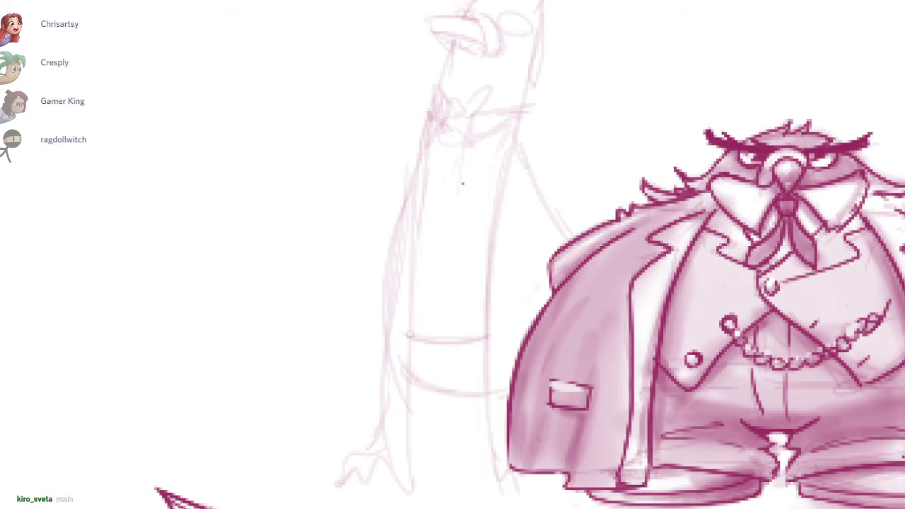
{"action": "left_click_drag", "start_coordinate": [414, 351], "coordinate": [487, 352]}
{"action": "left_click_drag", "start_coordinate": [444, 174], "coordinate": [432, 330]}
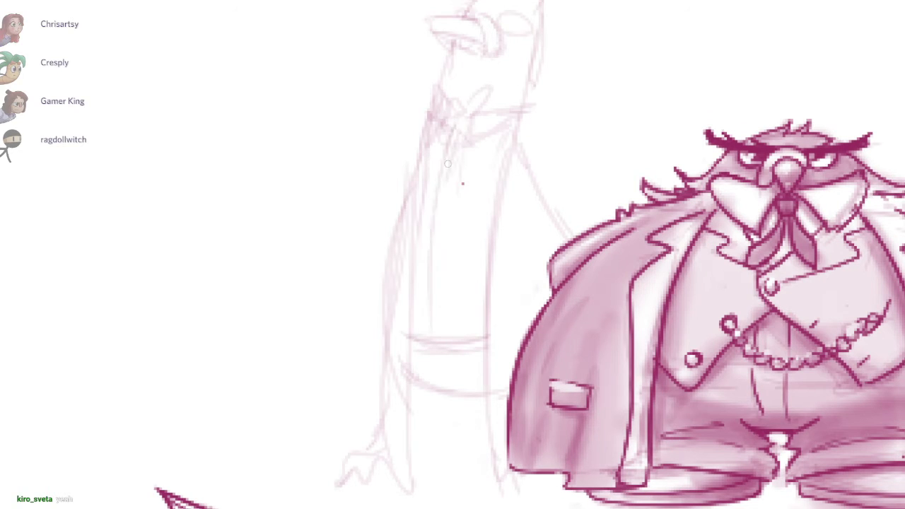
{"action": "key", "text": "ctrl+z"}
{"action": "mouse_move", "coordinate": [454, 139]}
{"action": "left_mouse_down"}
{"action": "mouse_move", "coordinate": [439, 333]}
{"action": "mouse_move", "coordinate": [449, 336]}
{"action": "left_mouse_up"}
Step: Clean up the tall bird's neckline and draw a pointed shirt collar and a notched coat lapel, undoing a misplaced stroke
{"action": "key", "text": "e"}
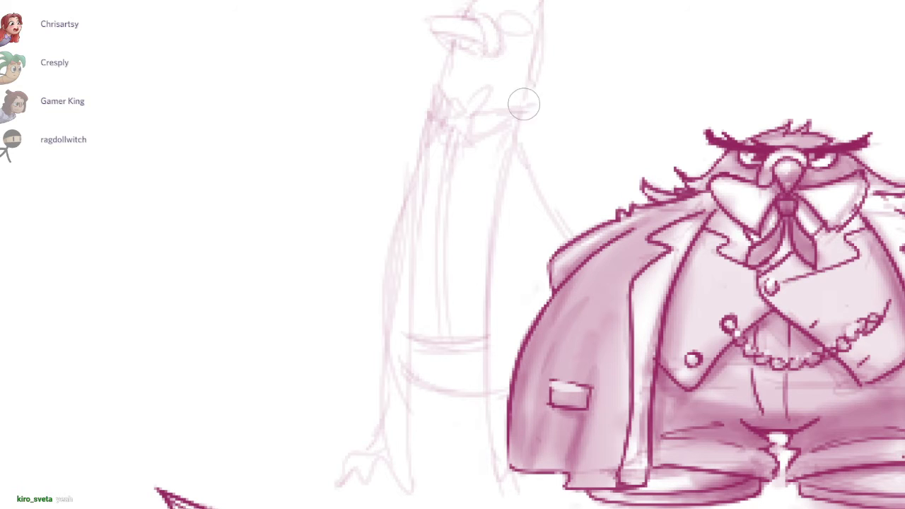
{"action": "left_click_drag", "start_coordinate": [516, 106], "coordinate": [537, 194]}
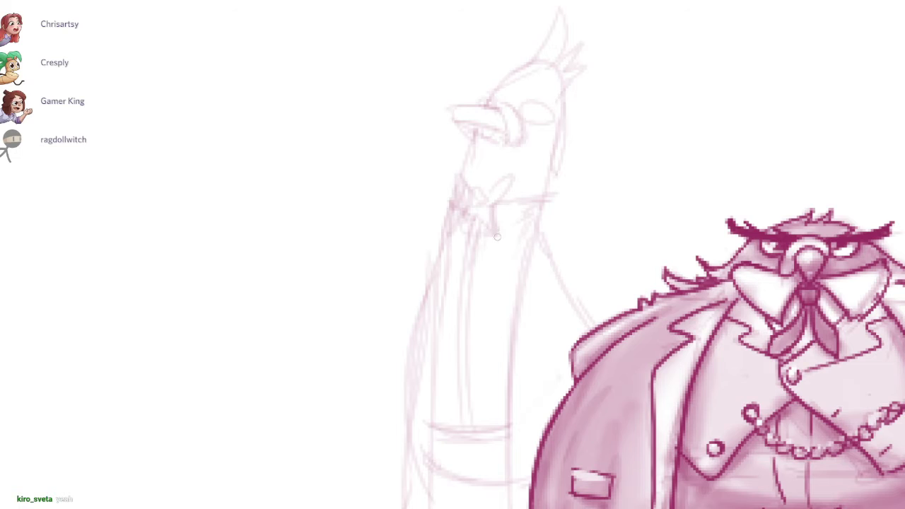
{"action": "mouse_move", "coordinate": [498, 237]}
{"action": "left_mouse_down"}
{"action": "mouse_move", "coordinate": [554, 203]}
{"action": "mouse_move", "coordinate": [539, 198]}
{"action": "mouse_move", "coordinate": [558, 289]}
{"action": "left_mouse_up"}
{"action": "key", "text": "ctrl+z"}
{"action": "mouse_move", "coordinate": [542, 221]}
{"action": "left_mouse_down"}
{"action": "mouse_move", "coordinate": [563, 271]}
{"action": "mouse_move", "coordinate": [538, 327]}
{"action": "mouse_move", "coordinate": [515, 460]}
{"action": "left_mouse_up"}
{"action": "left_click_drag", "start_coordinate": [436, 237], "coordinate": [417, 382]}
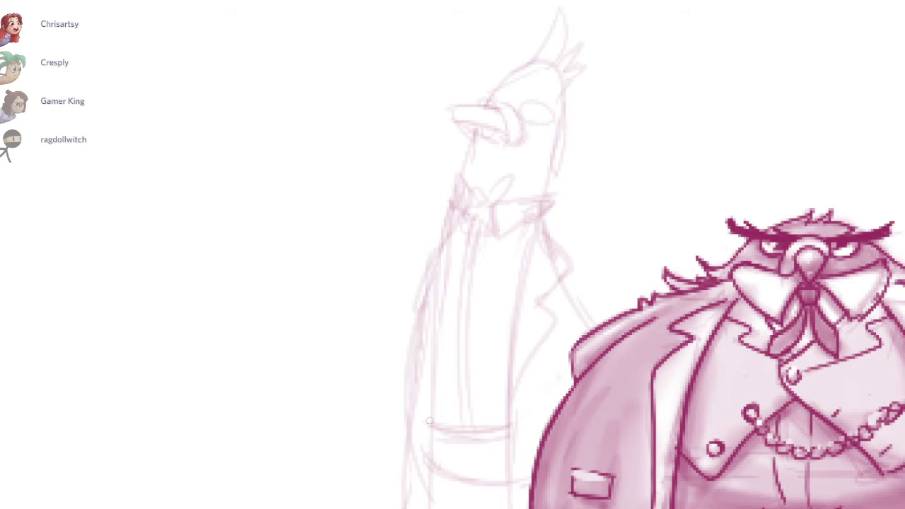
Step: Erase the lower shirt-front lines and redraw the waistband as a taller sash with a higher upper edge and fold lines
{"action": "left_click_drag", "start_coordinate": [430, 421], "coordinate": [400, 424], "text": "space"}
{"action": "left_click_drag", "start_coordinate": [496, 234], "coordinate": [465, 460]}
{"action": "key", "text": "ctrl+z"}
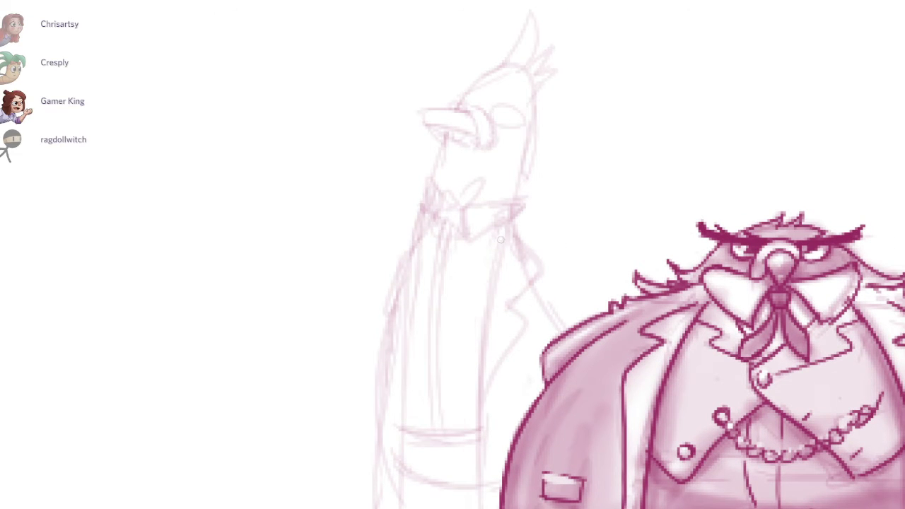
{"action": "left_click_drag", "start_coordinate": [423, 383], "coordinate": [470, 389]}
{"action": "mouse_move", "coordinate": [414, 400]}
{"action": "left_mouse_down"}
{"action": "mouse_move", "coordinate": [446, 414]}
{"action": "mouse_move", "coordinate": [489, 409]}
{"action": "left_mouse_up"}
{"action": "key", "text": "e"}
{"action": "left_click_drag", "start_coordinate": [405, 423], "coordinate": [480, 421]}
{"action": "left_click_drag", "start_coordinate": [450, 395], "coordinate": [451, 409]}
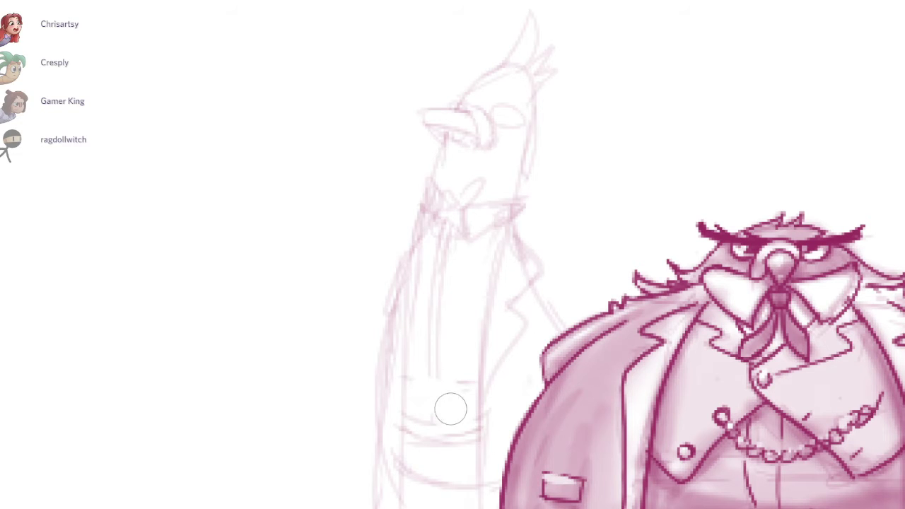
{"action": "key", "text": "b"}
{"action": "left_click_drag", "start_coordinate": [410, 376], "coordinate": [480, 376]}
{"action": "left_click_drag", "start_coordinate": [442, 389], "coordinate": [447, 400]}
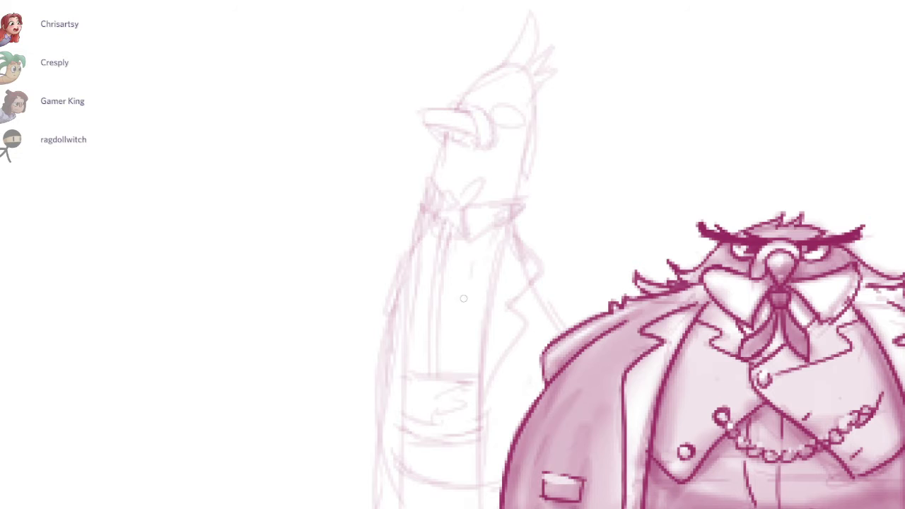
Step: Sketch ragged feathers and a clawed leg below the tall bird's lower body edge, undoing the unsuitable leg strokes
{"action": "scroll", "coordinate": [488, 304], "scroll_direction": "down", "scroll_amount": 3}
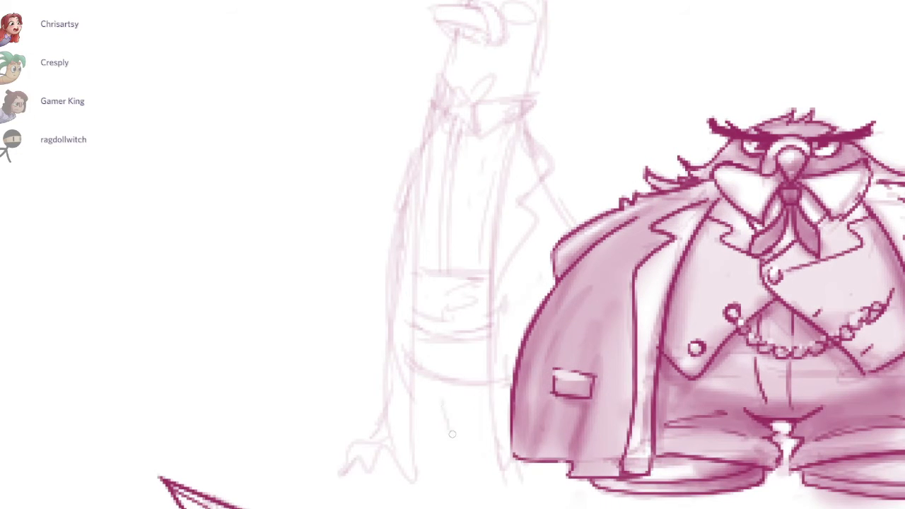
{"action": "left_click_drag", "start_coordinate": [453, 434], "coordinate": [438, 376]}
{"action": "left_click_drag", "start_coordinate": [467, 394], "coordinate": [463, 450]}
{"action": "key", "text": "ctrl+z"}
{"action": "key", "text": "ctrl+z"}
{"action": "left_click_drag", "start_coordinate": [416, 365], "coordinate": [453, 414]}
{"action": "mouse_move", "coordinate": [486, 373]}
{"action": "left_mouse_down"}
{"action": "mouse_move", "coordinate": [465, 450]}
{"action": "mouse_move", "coordinate": [472, 474]}
{"action": "left_mouse_up"}
{"action": "key", "text": "ctrl+z"}
{"action": "key", "text": "ctrl+z"}
{"action": "mouse_move", "coordinate": [454, 416]}
{"action": "left_mouse_down"}
{"action": "mouse_move", "coordinate": [467, 458]}
{"action": "mouse_move", "coordinate": [416, 467]}
{"action": "left_mouse_up"}
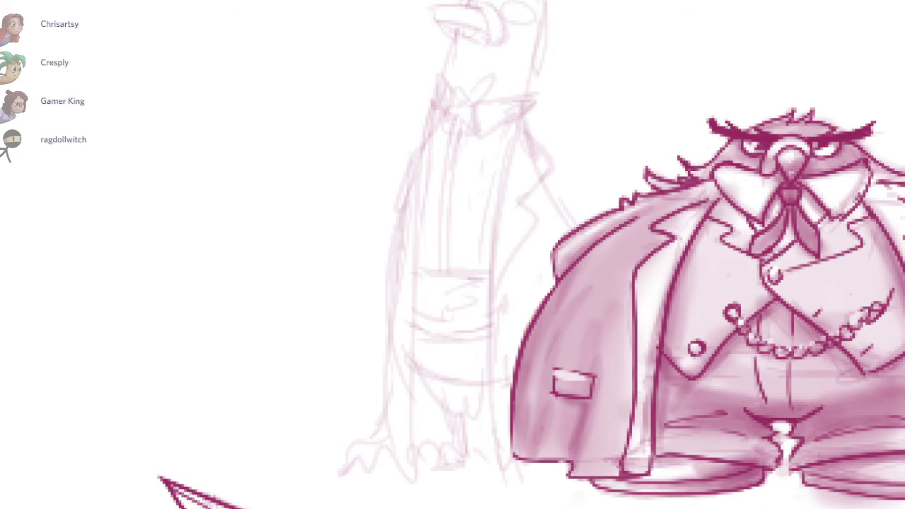
Step: Reinforce the tall bird's rear arm line and give its eye a heavy upper lid and a dark pupil
{"action": "left_click_drag", "start_coordinate": [504, 275], "coordinate": [504, 361]}
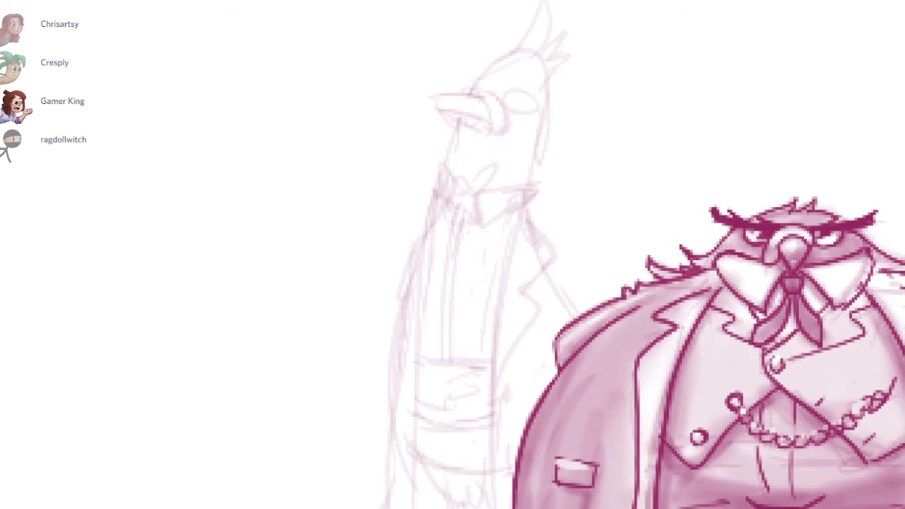
{"action": "left_click_drag", "start_coordinate": [541, 268], "coordinate": [564, 317]}
{"action": "mouse_move", "coordinate": [586, 286]}
{"action": "left_mouse_down"}
{"action": "mouse_move", "coordinate": [503, 276]}
{"action": "mouse_move", "coordinate": [514, 356]}
{"action": "left_mouse_up"}
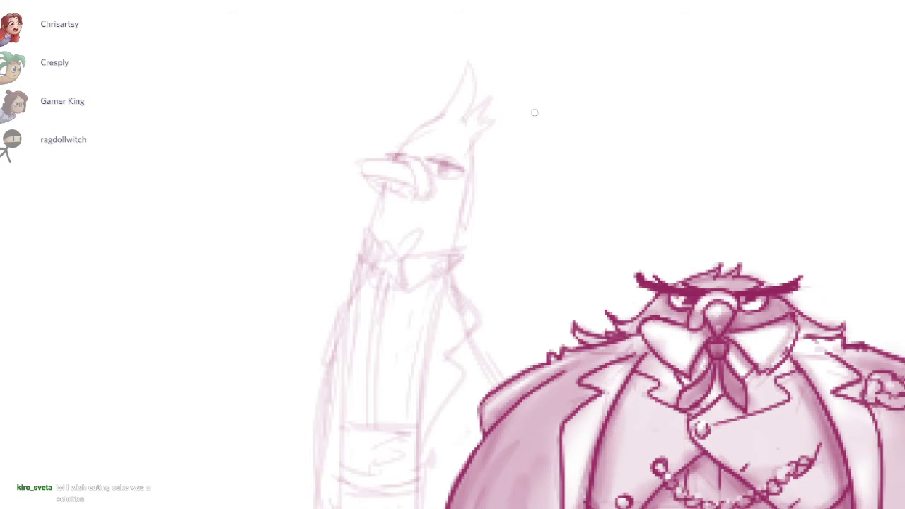
Step: Sketch pointed feather tufts under the tall bird's beak and at the back of its head and collar
{"action": "left_click_drag", "start_coordinate": [503, 275], "coordinate": [517, 138]}
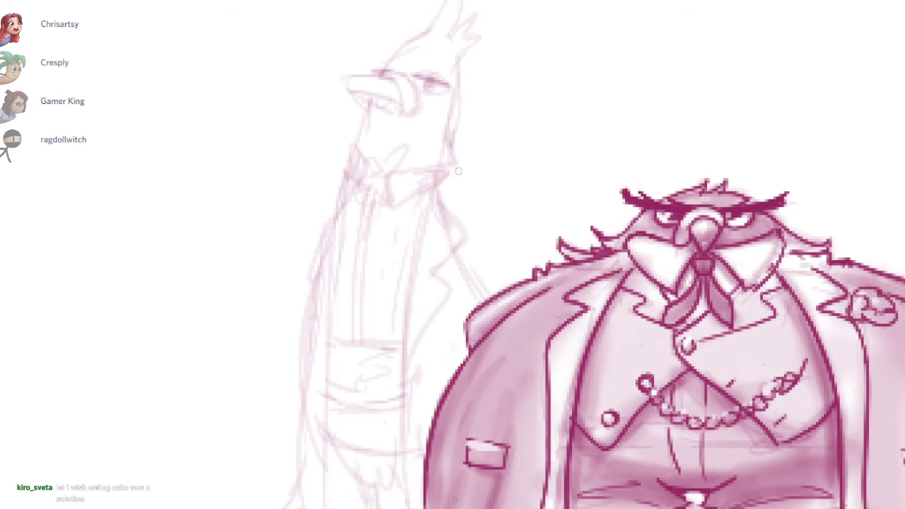
{"action": "left_click_drag", "start_coordinate": [458, 170], "coordinate": [455, 171]}
{"action": "mouse_move", "coordinate": [375, 104]}
{"action": "left_mouse_down"}
{"action": "mouse_move", "coordinate": [345, 135]}
{"action": "mouse_move", "coordinate": [363, 122]}
{"action": "left_mouse_up"}
{"action": "mouse_move", "coordinate": [459, 120]}
{"action": "left_mouse_down"}
{"action": "mouse_move", "coordinate": [461, 144]}
{"action": "mouse_move", "coordinate": [457, 137]}
{"action": "left_mouse_up"}
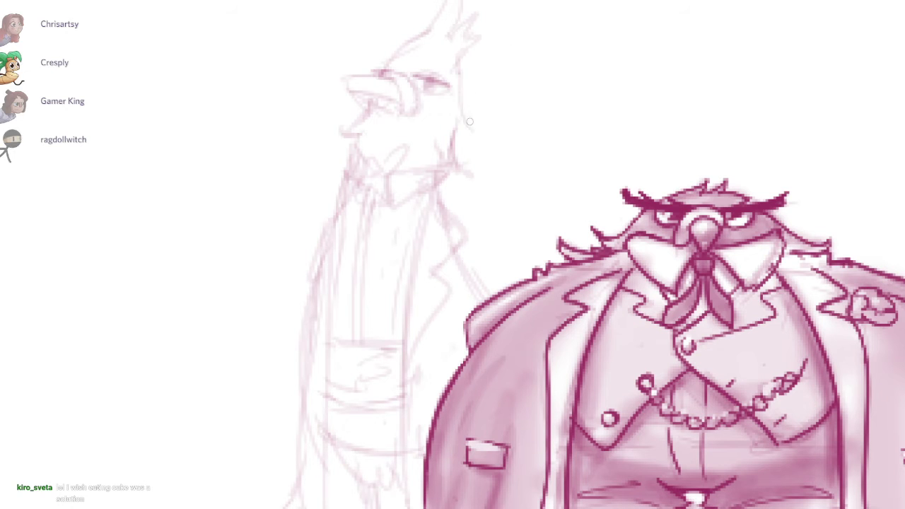
{"action": "scroll", "coordinate": [488, 127], "scroll_direction": "up", "scroll_amount": 2}
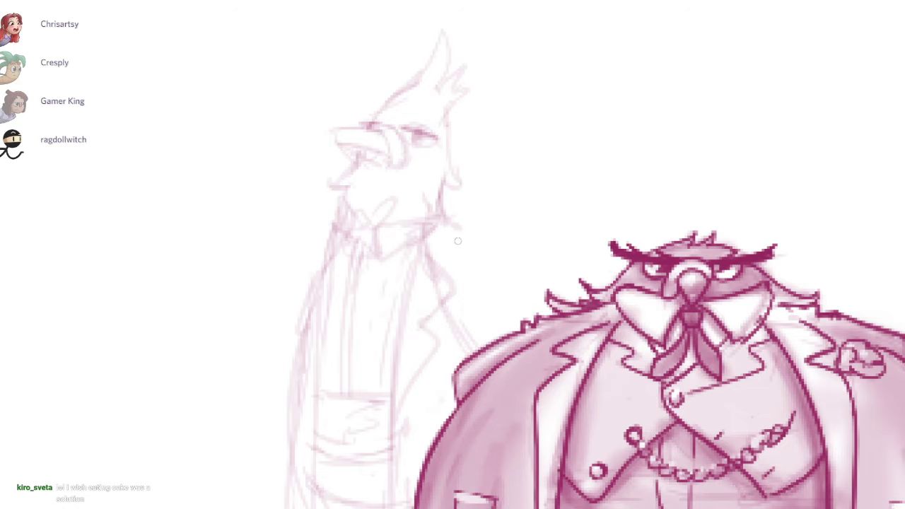
{"action": "left_click_drag", "start_coordinate": [476, 439], "coordinate": [503, 276]}
{"action": "scroll", "coordinate": [503, 276], "scroll_direction": "up", "scroll_amount": 3}
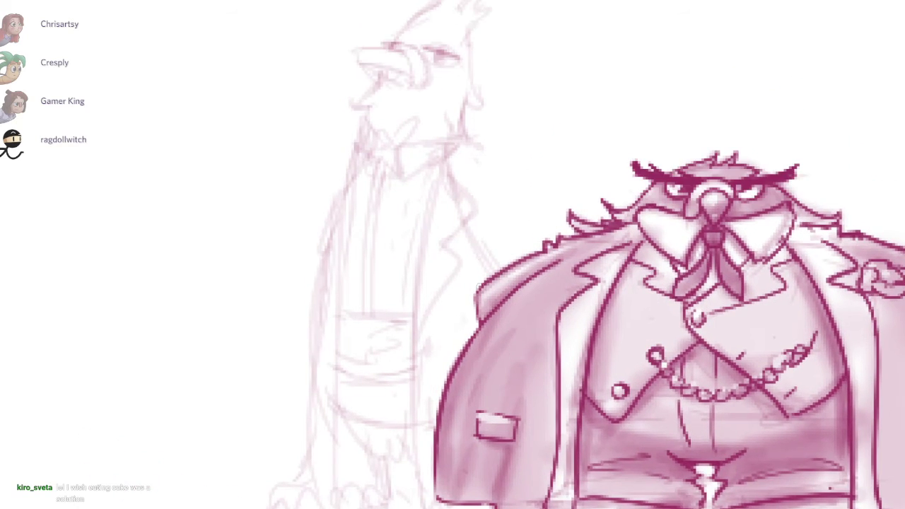
Step: Lasso both birds together, move them up and to the left on the canvas, and deselect them
{"action": "scroll", "coordinate": [504, 276], "scroll_direction": "right", "scroll_amount": 4}
{"action": "scroll", "coordinate": [503, 275], "scroll_direction": "down", "scroll_amount": 3}
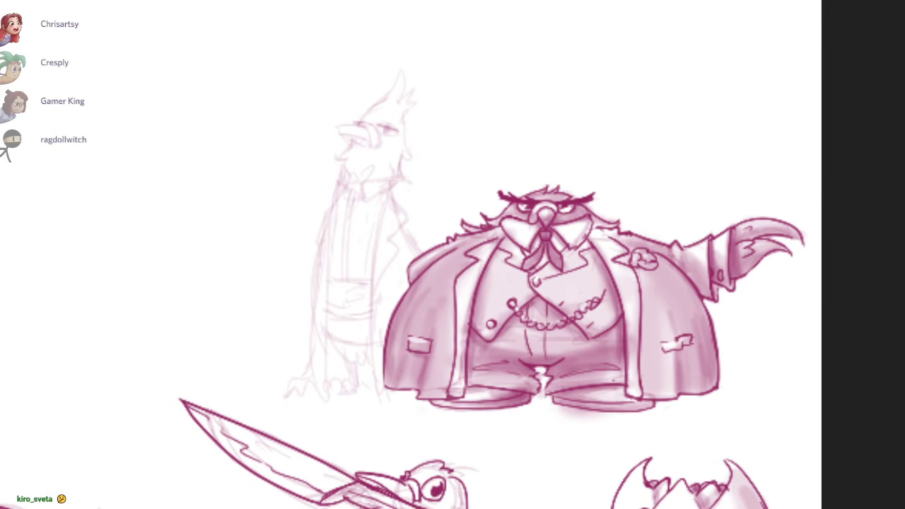
{"action": "left_click_drag", "start_coordinate": [825, 211], "coordinate": [716, 211]}
{"action": "scroll", "coordinate": [825, 210], "scroll_direction": "down", "scroll_amount": 2}
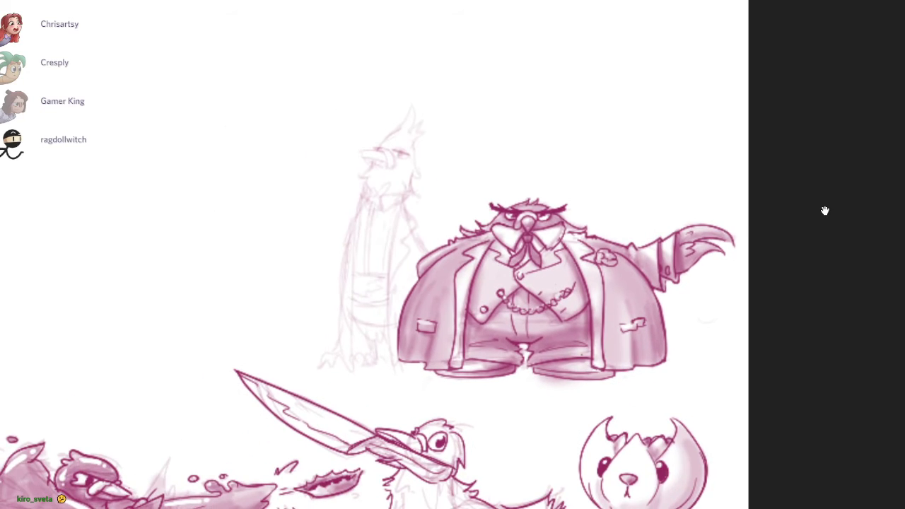
{"action": "left_click_drag", "start_coordinate": [748, 207], "coordinate": [374, 388]}
{"action": "key", "text": "v"}
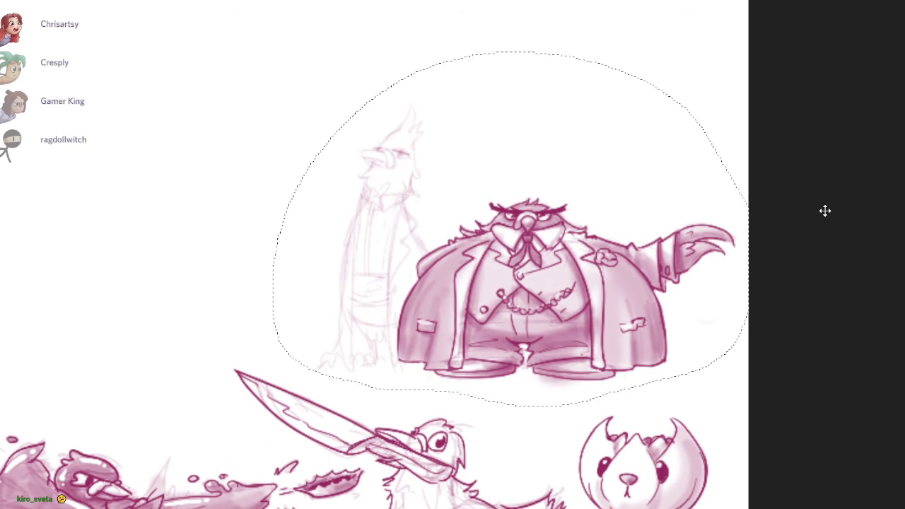
{"action": "mouse_move", "coordinate": [531, 269]}
{"action": "left_mouse_down"}
{"action": "mouse_move", "coordinate": [443, 239]}
{"action": "mouse_move", "coordinate": [438, 245]}
{"action": "left_mouse_up"}
{"action": "key", "text": "ctrl+d"}
Step: Look over the green character and animal sketches elsewhere on the shared canvas
{"action": "left_click_drag", "start_coordinate": [825, 211], "coordinate": [764, 210]}
{"action": "left_click_drag", "start_coordinate": [824, 211], "coordinate": [894, 506]}
{"action": "mouse_move", "coordinate": [825, 210]}
{"action": "left_mouse_down"}
{"action": "mouse_move", "coordinate": [824, 136]}
{"action": "mouse_move", "coordinate": [904, 204]}
{"action": "left_mouse_up"}
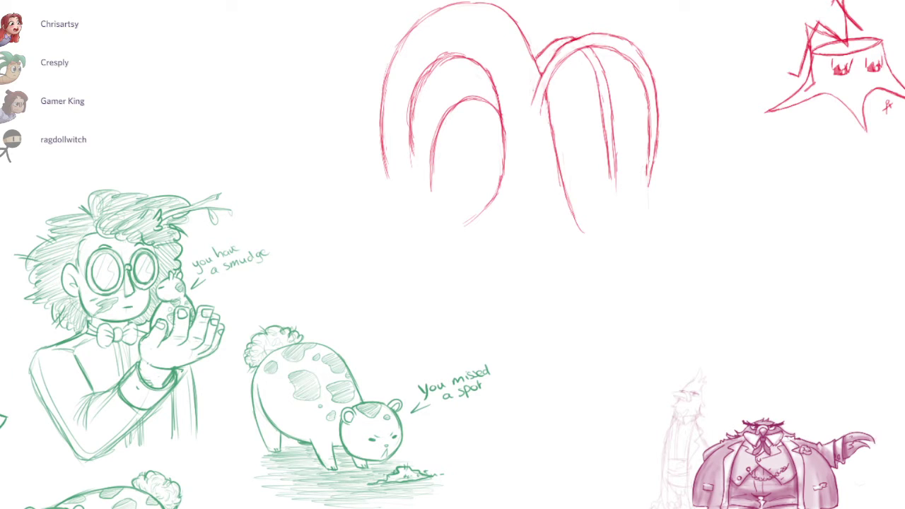
{"action": "left_click_drag", "start_coordinate": [221, 341], "coordinate": [577, 242]}
{"action": "scroll", "coordinate": [523, 329], "scroll_direction": "up", "scroll_amount": 4}
{"action": "scroll", "coordinate": [630, 81], "scroll_direction": "up", "scroll_amount": 2}
{"action": "scroll", "coordinate": [629, 81], "scroll_direction": "down", "scroll_amount": 1}
{"action": "scroll", "coordinate": [621, 180], "scroll_direction": "down", "scroll_amount": 1}
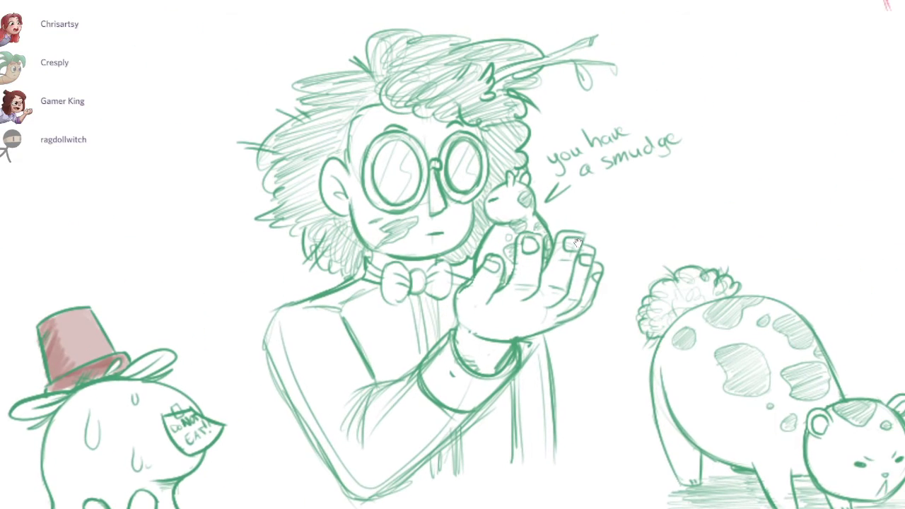
{"action": "scroll", "coordinate": [549, 187], "scroll_direction": "up", "scroll_amount": 1}
{"action": "left_click_drag", "start_coordinate": [547, 189], "coordinate": [546, 166]}
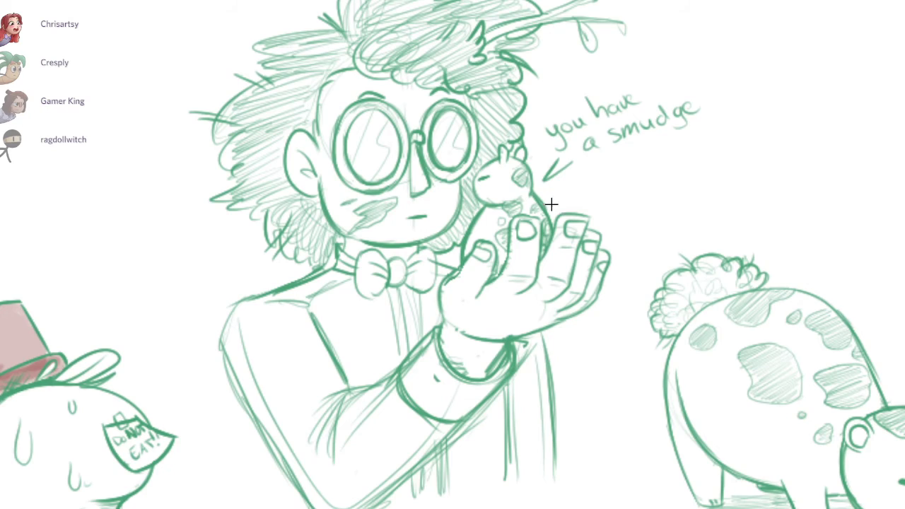
{"action": "scroll", "coordinate": [549, 203], "scroll_direction": "down", "scroll_amount": 4}
{"action": "left_click_drag", "start_coordinate": [601, 210], "coordinate": [607, 142]}
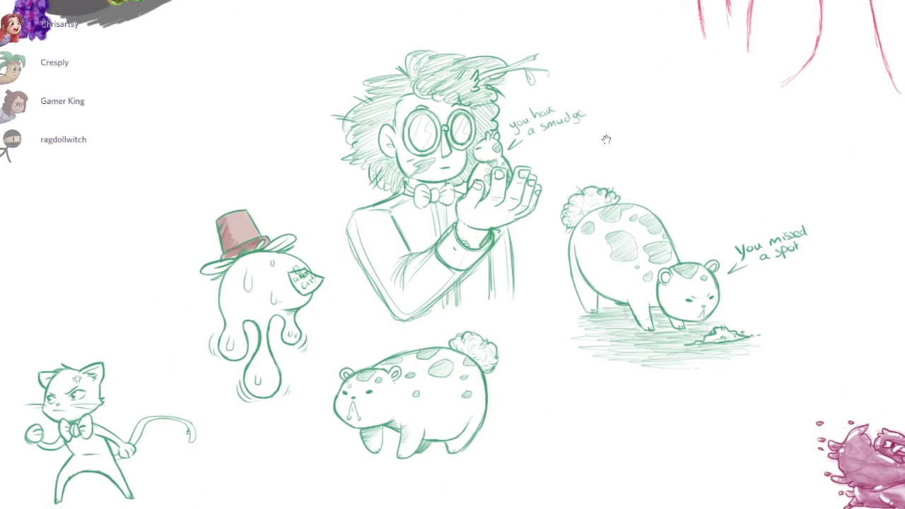
{"action": "scroll", "coordinate": [477, 155], "scroll_direction": "up", "scroll_amount": 3}
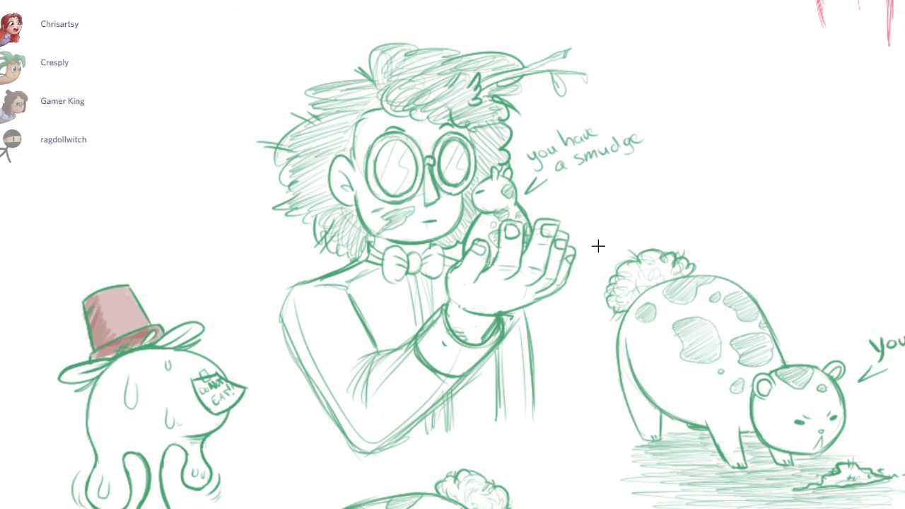
{"action": "scroll", "coordinate": [598, 245], "scroll_direction": "down", "scroll_amount": 4}
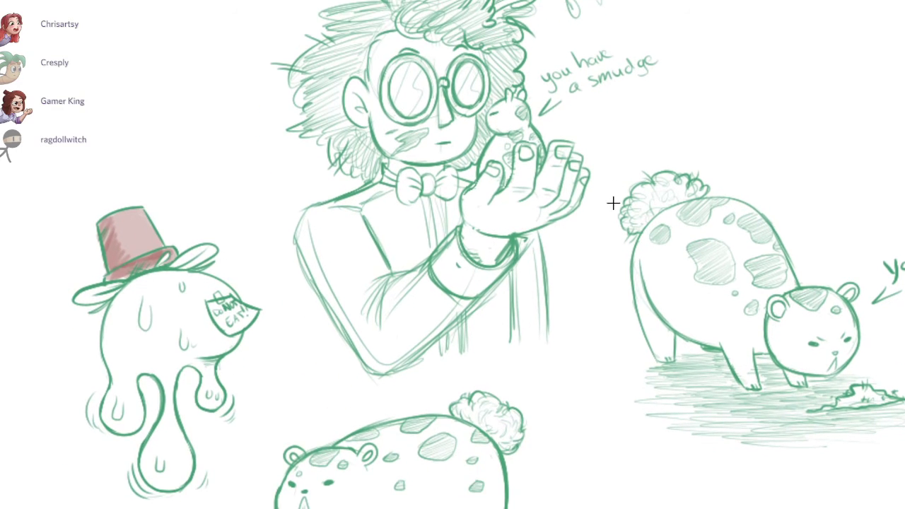
{"action": "left_click_drag", "start_coordinate": [694, 195], "coordinate": [609, 230]}
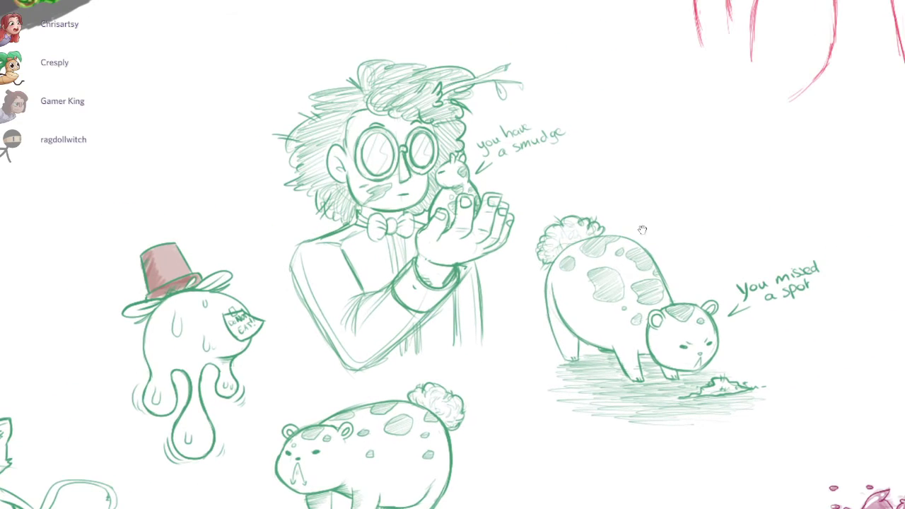
{"action": "left_click_drag", "start_coordinate": [798, 234], "coordinate": [750, 241]}
{"action": "scroll", "coordinate": [746, 226], "scroll_direction": "down", "scroll_amount": 1}
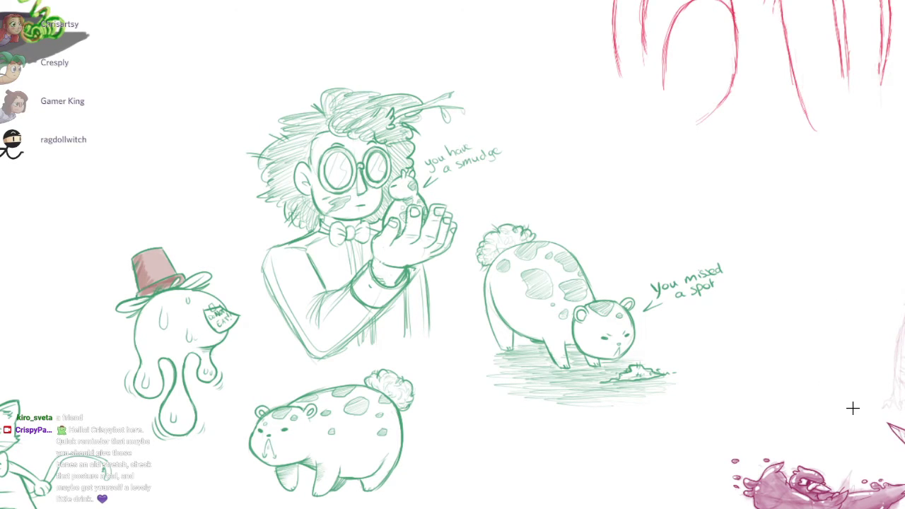
{"action": "mouse_move", "coordinate": [841, 307]}
{"action": "left_mouse_down"}
{"action": "mouse_move", "coordinate": [642, 258]}
{"action": "mouse_move", "coordinate": [719, 284]}
{"action": "left_mouse_up"}
{"action": "scroll", "coordinate": [642, 257], "scroll_direction": "down", "scroll_amount": 3}
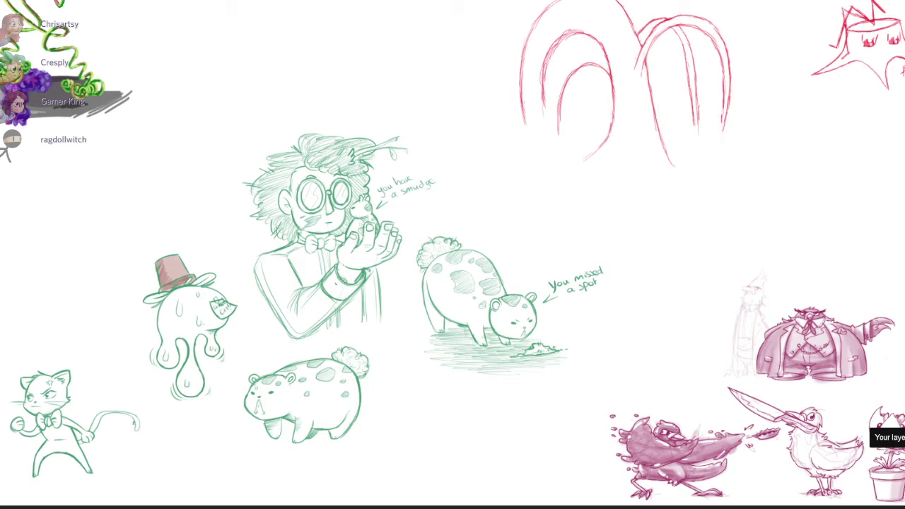
Step: Rough in a small third figure beneath the bulky bird's outstretched wing, with a round head and loose curved body shapes
{"action": "left_click_drag", "start_coordinate": [766, 328], "coordinate": [592, 316]}
{"action": "left_click_drag", "start_coordinate": [592, 316], "coordinate": [676, 248]}
{"action": "left_click_drag", "start_coordinate": [774, 340], "coordinate": [715, 311]}
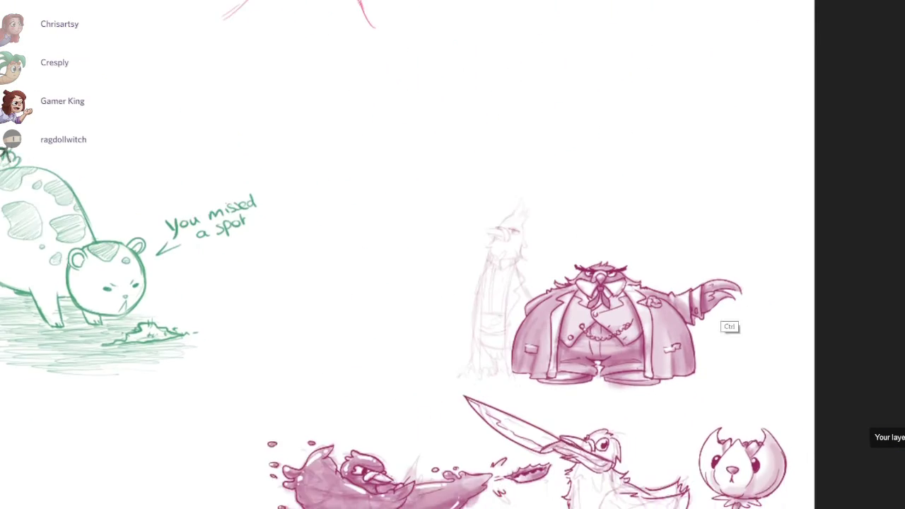
{"action": "scroll", "coordinate": [750, 347], "scroll_direction": "up", "scroll_amount": 2}
{"action": "scroll", "coordinate": [728, 283], "scroll_direction": "up", "scroll_amount": 2}
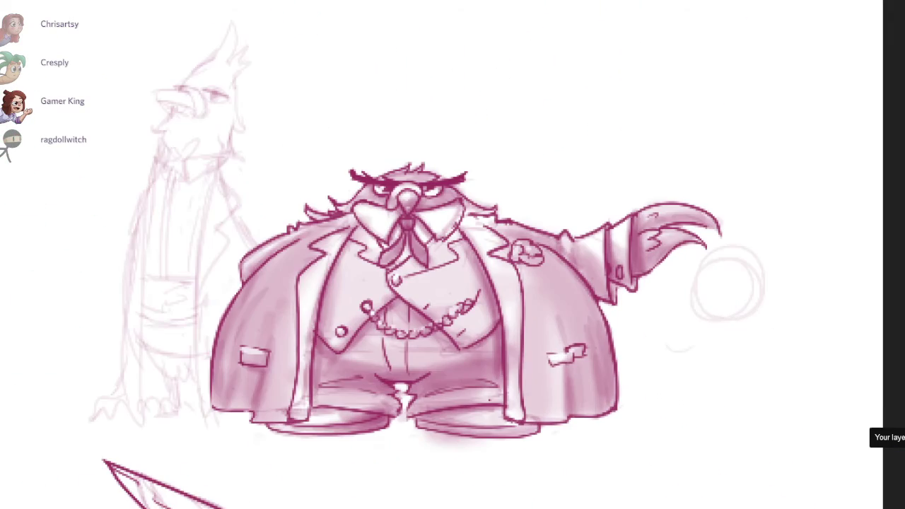
{"action": "left_click_drag", "start_coordinate": [693, 364], "coordinate": [744, 383]}
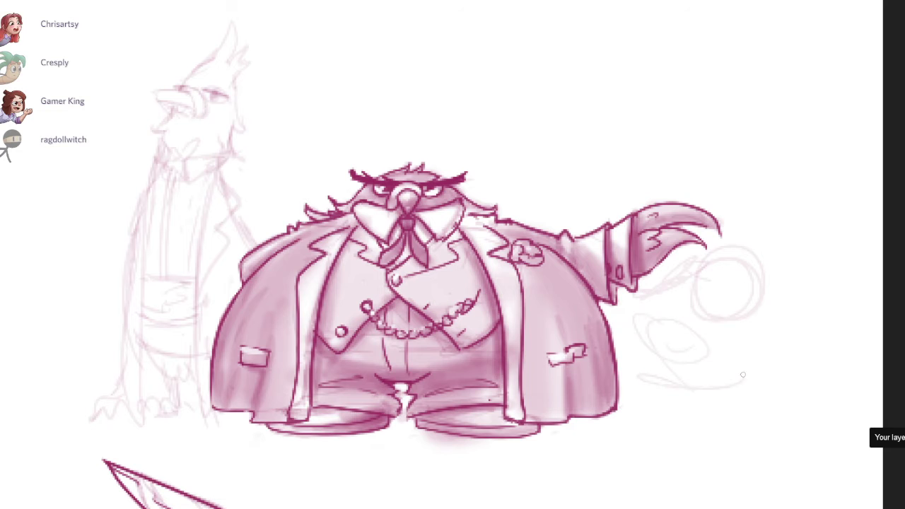
{"action": "mouse_move", "coordinate": [768, 345]}
{"action": "left_mouse_down"}
{"action": "mouse_move", "coordinate": [776, 391]}
{"action": "mouse_move", "coordinate": [738, 401]}
{"action": "mouse_move", "coordinate": [761, 367]}
{"action": "left_mouse_up"}
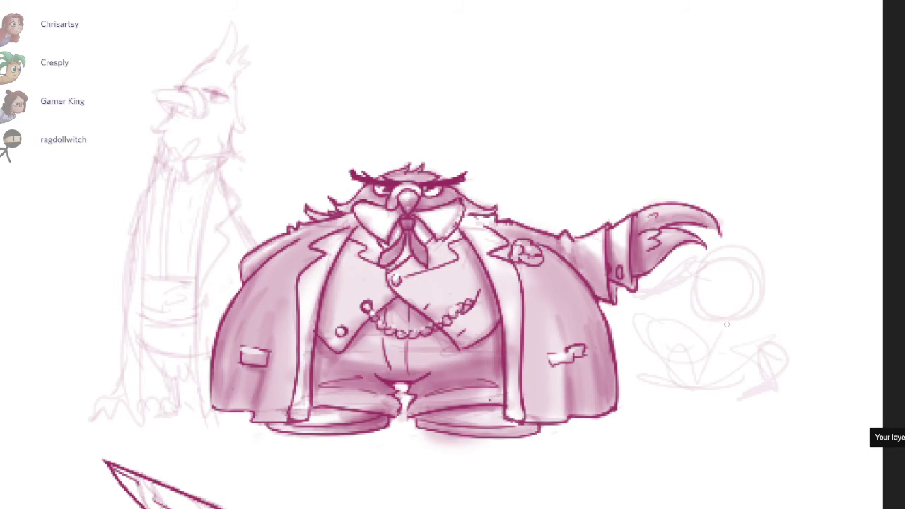
Step: Scribble large round eyes and side tufts onto the small figure's head, undoing misplaced strokes
{"action": "scroll", "coordinate": [736, 283], "scroll_direction": "up", "scroll_amount": 3}
{"action": "key", "text": "ctrl+z"}
{"action": "mouse_move", "coordinate": [712, 290]}
{"action": "left_mouse_down"}
{"action": "mouse_move", "coordinate": [770, 276]}
{"action": "mouse_move", "coordinate": [751, 311]}
{"action": "mouse_move", "coordinate": [772, 284]}
{"action": "left_mouse_up"}
{"action": "left_click_drag", "start_coordinate": [660, 286], "coordinate": [667, 303]}
{"action": "left_click_drag", "start_coordinate": [780, 276], "coordinate": [799, 297]}
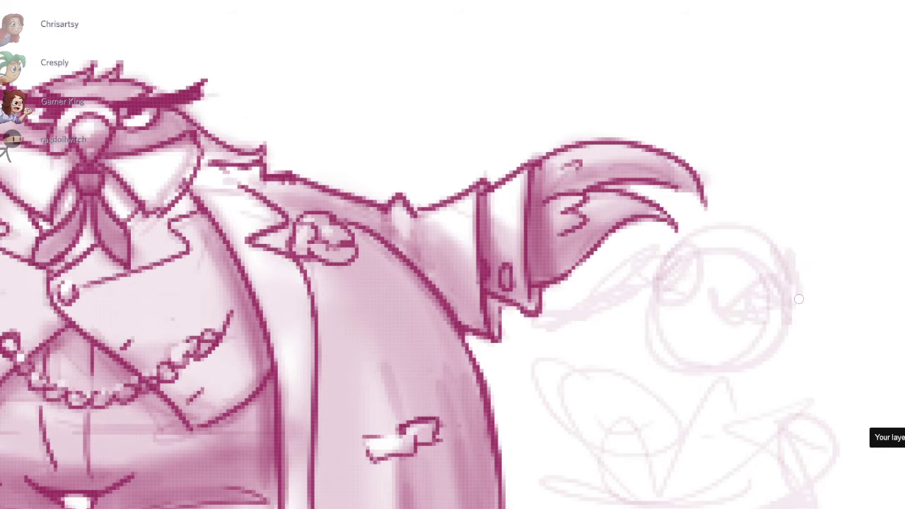
{"action": "mouse_move", "coordinate": [655, 297]}
{"action": "left_mouse_down"}
{"action": "mouse_move", "coordinate": [721, 244]}
{"action": "mouse_move", "coordinate": [717, 287]}
{"action": "mouse_move", "coordinate": [663, 306]}
{"action": "mouse_move", "coordinate": [699, 276]}
{"action": "mouse_move", "coordinate": [663, 292]}
{"action": "left_mouse_up"}
{"action": "key", "text": "ctrl+z"}
{"action": "left_click_drag", "start_coordinate": [785, 259], "coordinate": [798, 293]}
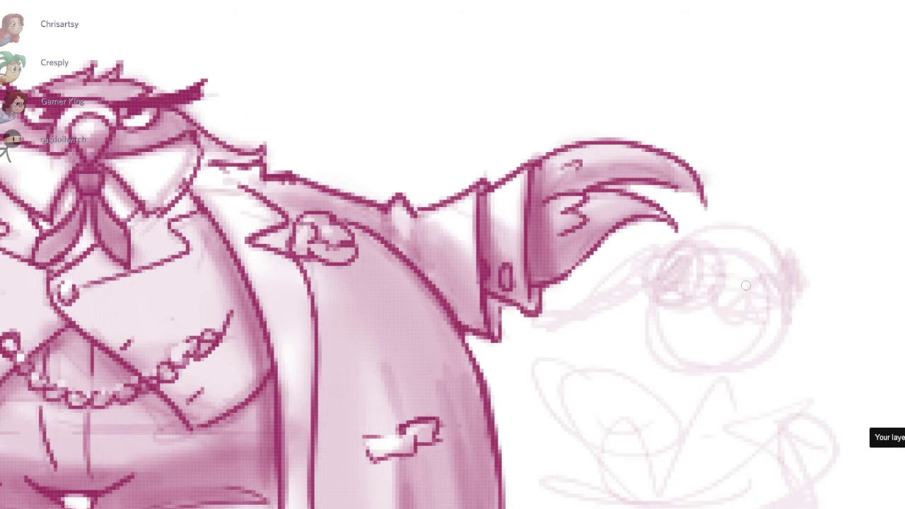
{"action": "mouse_move", "coordinate": [743, 291]}
{"action": "left_mouse_down"}
{"action": "mouse_move", "coordinate": [769, 285]}
{"action": "mouse_move", "coordinate": [754, 311]}
{"action": "left_mouse_up"}
{"action": "left_click_drag", "start_coordinate": [791, 264], "coordinate": [804, 302]}
Step: Sketch a crest of tall, spiky feathers on top of the small figure's head, undoing the unsuitable strokes
{"action": "mouse_move", "coordinate": [729, 299]}
{"action": "left_mouse_down"}
{"action": "mouse_move", "coordinate": [764, 264]}
{"action": "mouse_move", "coordinate": [769, 211]}
{"action": "left_mouse_up"}
{"action": "mouse_move", "coordinate": [768, 211]}
{"action": "left_mouse_down"}
{"action": "mouse_move", "coordinate": [783, 269]}
{"action": "mouse_move", "coordinate": [776, 235]}
{"action": "left_mouse_up"}
{"action": "mouse_move", "coordinate": [741, 192]}
{"action": "left_mouse_down"}
{"action": "mouse_move", "coordinate": [786, 172]}
{"action": "mouse_move", "coordinate": [754, 217]}
{"action": "left_mouse_up"}
{"action": "key", "text": "ctrl+z"}
{"action": "key", "text": "ctrl+z"}
{"action": "mouse_move", "coordinate": [779, 262]}
{"action": "left_mouse_down"}
{"action": "mouse_move", "coordinate": [759, 204]}
{"action": "mouse_move", "coordinate": [736, 244]}
{"action": "left_mouse_up"}
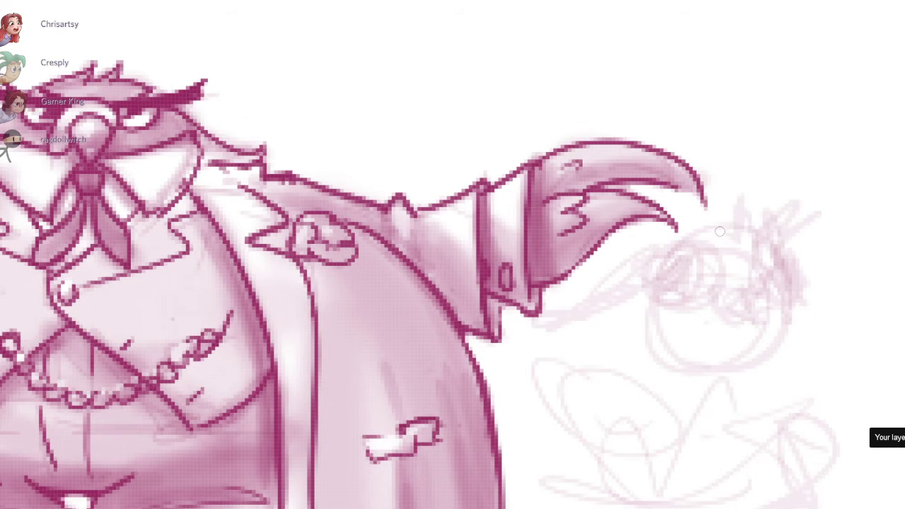
{"action": "mouse_move", "coordinate": [722, 209]}
{"action": "left_mouse_down"}
{"action": "mouse_move", "coordinate": [690, 236]}
{"action": "mouse_move", "coordinate": [720, 204]}
{"action": "mouse_move", "coordinate": [711, 239]}
{"action": "left_mouse_up"}
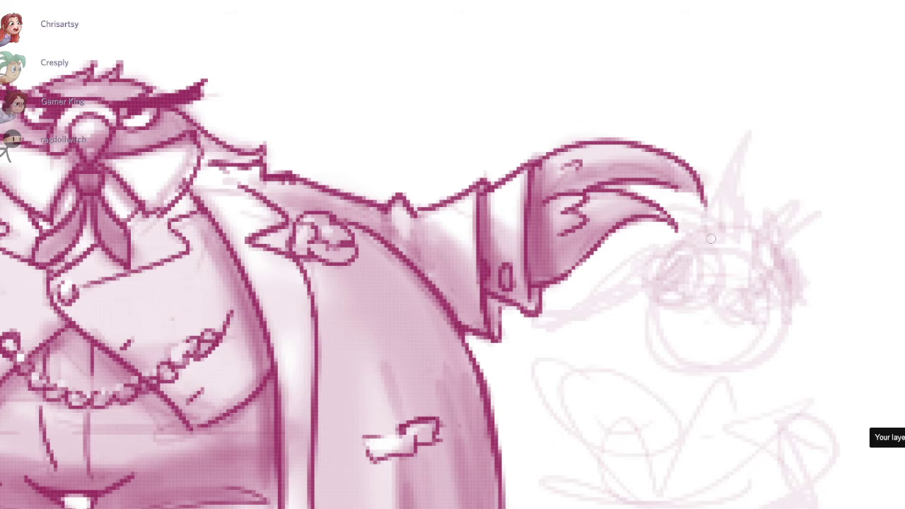
Step: Rough in the small figure's shoulder and near arm with loose strokes between its head and the bulky bird's cuff
{"action": "left_click_drag", "start_coordinate": [655, 286], "coordinate": [622, 318]}
{"action": "left_click_drag", "start_coordinate": [653, 285], "coordinate": [603, 308]}
{"action": "left_click_drag", "start_coordinate": [648, 338], "coordinate": [599, 353]}
{"action": "left_click_drag", "start_coordinate": [642, 408], "coordinate": [618, 311]}
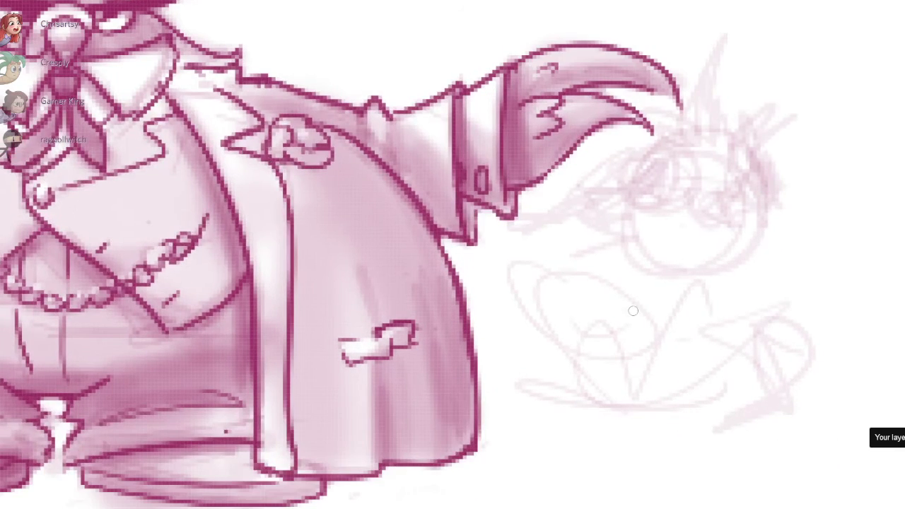
{"action": "left_click_drag", "start_coordinate": [611, 269], "coordinate": [570, 335]}
{"action": "mouse_move", "coordinate": [610, 277]}
{"action": "left_mouse_down"}
{"action": "mouse_move", "coordinate": [575, 338]}
{"action": "mouse_move", "coordinate": [656, 297]}
{"action": "left_mouse_up"}
{"action": "left_click_drag", "start_coordinate": [535, 301], "coordinate": [578, 285]}
{"action": "mouse_move", "coordinate": [577, 274]}
{"action": "left_mouse_down"}
{"action": "mouse_move", "coordinate": [508, 269]}
{"action": "mouse_move", "coordinate": [566, 219]}
{"action": "left_mouse_up"}
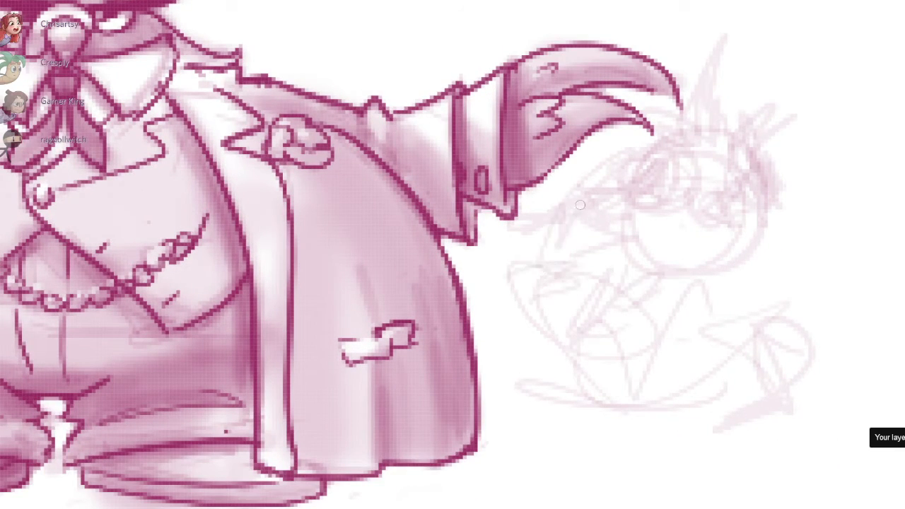
{"action": "left_click_drag", "start_coordinate": [549, 275], "coordinate": [567, 195]}
{"action": "left_click_drag", "start_coordinate": [541, 224], "coordinate": [499, 283]}
Step: Sketch lines below the small figure's head, a straight leg with a foot, and a limb reaching toward the bulky bird's coat
{"action": "mouse_move", "coordinate": [668, 266]}
{"action": "left_mouse_down"}
{"action": "mouse_move", "coordinate": [640, 304]}
{"action": "mouse_move", "coordinate": [545, 347]}
{"action": "left_mouse_up"}
{"action": "mouse_move", "coordinate": [549, 277]}
{"action": "left_mouse_down"}
{"action": "mouse_move", "coordinate": [551, 399]}
{"action": "mouse_move", "coordinate": [546, 364]}
{"action": "left_mouse_up"}
{"action": "left_click_drag", "start_coordinate": [548, 375], "coordinate": [573, 414]}
{"action": "mouse_move", "coordinate": [631, 312]}
{"action": "left_mouse_down"}
{"action": "mouse_move", "coordinate": [620, 483]}
{"action": "mouse_move", "coordinate": [662, 474]}
{"action": "left_mouse_up"}
{"action": "left_click_drag", "start_coordinate": [658, 464], "coordinate": [685, 479]}
{"action": "left_click_drag", "start_coordinate": [595, 474], "coordinate": [642, 475]}
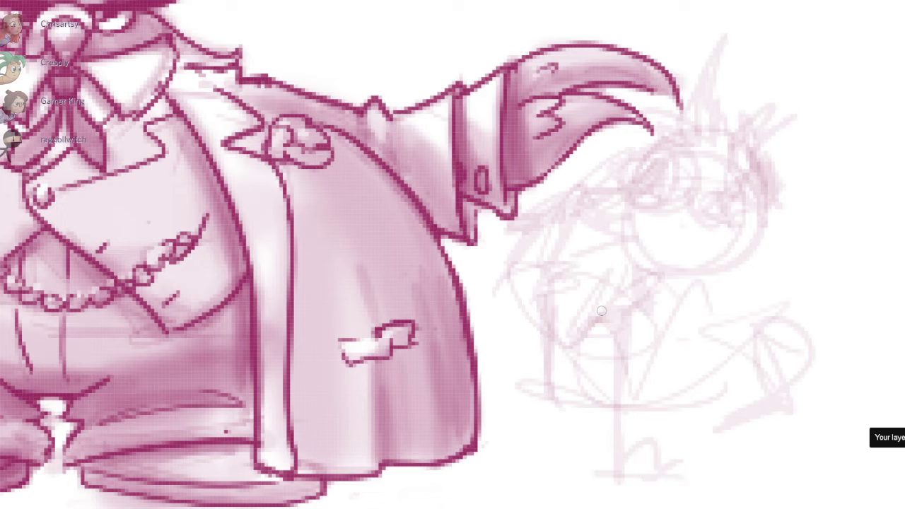
{"action": "left_click_drag", "start_coordinate": [614, 322], "coordinate": [621, 450]}
{"action": "left_click_drag", "start_coordinate": [569, 332], "coordinate": [522, 378]}
{"action": "left_click_drag", "start_coordinate": [574, 341], "coordinate": [481, 381]}
Step: Sketch a crooked, angular shape rising from the round form at the small figure's outer side, undoing unsuitable strokes
{"action": "mouse_move", "coordinate": [801, 291]}
{"action": "left_mouse_down"}
{"action": "mouse_move", "coordinate": [733, 284]}
{"action": "mouse_move", "coordinate": [764, 267]}
{"action": "left_mouse_up"}
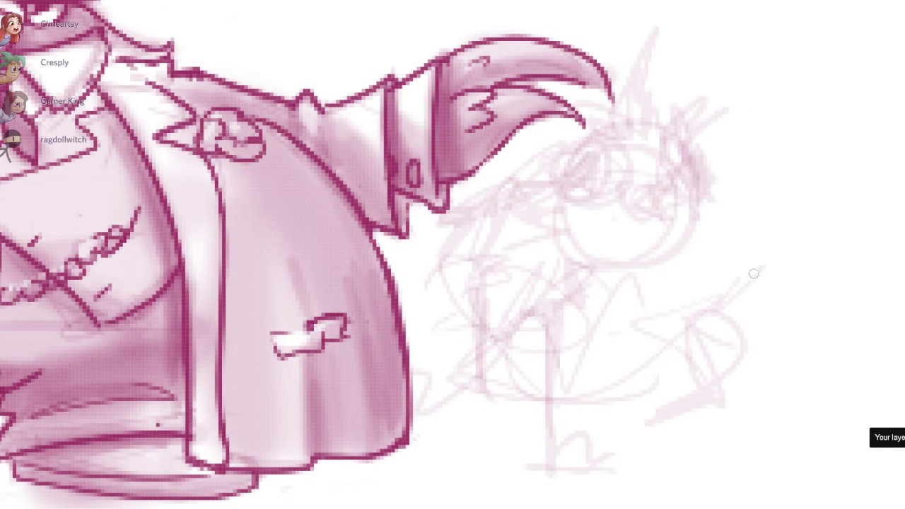
{"action": "left_click_drag", "start_coordinate": [728, 300], "coordinate": [790, 208]}
{"action": "key", "text": "ctrl+z"}
{"action": "key", "text": "ctrl+z"}
{"action": "left_click_drag", "start_coordinate": [819, 22], "coordinate": [691, 380]}
{"action": "left_click_drag", "start_coordinate": [739, 286], "coordinate": [677, 368]}
{"action": "key", "text": "ctrl+z"}
{"action": "left_click_drag", "start_coordinate": [736, 217], "coordinate": [722, 266]}
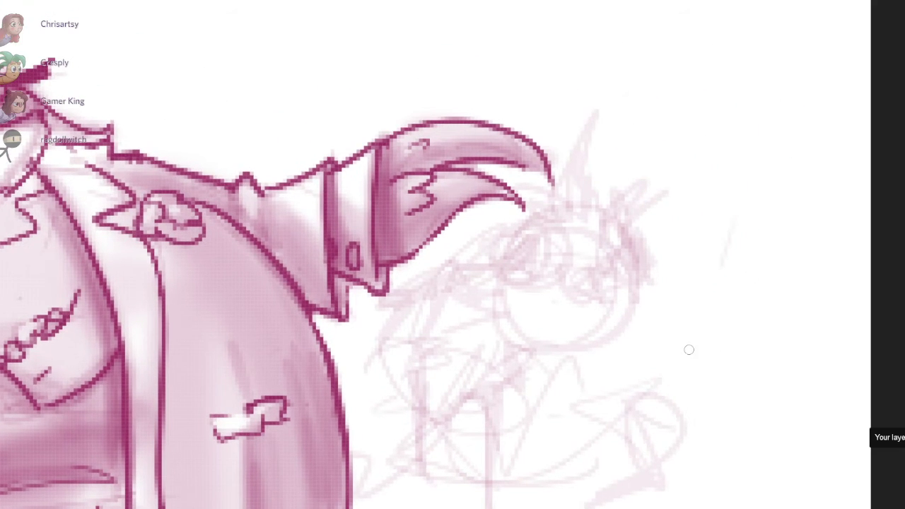
{"action": "left_click_drag", "start_coordinate": [756, 227], "coordinate": [680, 411]}
{"action": "left_click_drag", "start_coordinate": [696, 363], "coordinate": [674, 413]}
{"action": "mouse_move", "coordinate": [675, 363]}
{"action": "left_mouse_down"}
{"action": "mouse_move", "coordinate": [717, 248]}
{"action": "mouse_move", "coordinate": [747, 228]}
{"action": "mouse_move", "coordinate": [775, 165]}
{"action": "mouse_move", "coordinate": [774, 239]}
{"action": "left_mouse_up"}
{"action": "key", "text": "ctrl+z"}
{"action": "key", "text": "ctrl+z"}
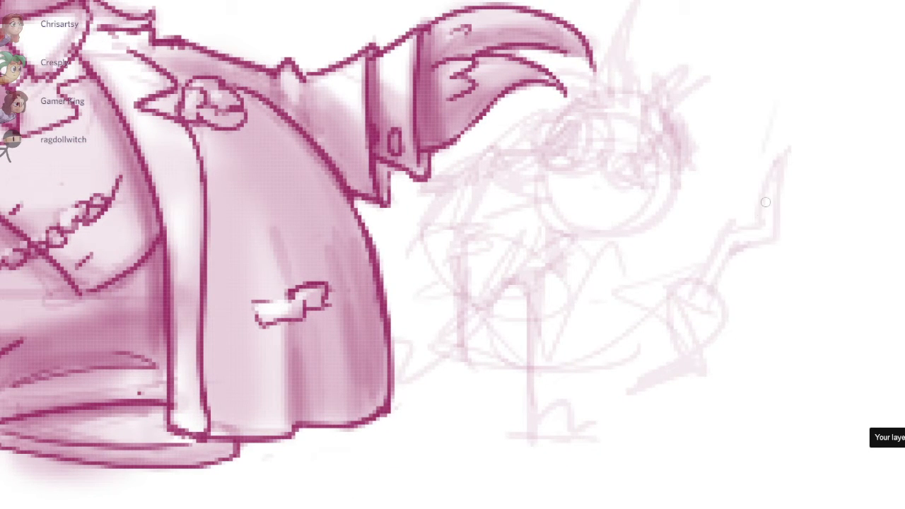
{"action": "mouse_move", "coordinate": [672, 380]}
{"action": "left_mouse_down"}
{"action": "mouse_move", "coordinate": [661, 403]}
{"action": "mouse_move", "coordinate": [687, 386]}
{"action": "mouse_move", "coordinate": [637, 399]}
{"action": "mouse_move", "coordinate": [642, 383]}
{"action": "left_mouse_up"}
{"action": "scroll", "coordinate": [641, 383], "scroll_direction": "down", "scroll_amount": 5, "text": "ctrl"}
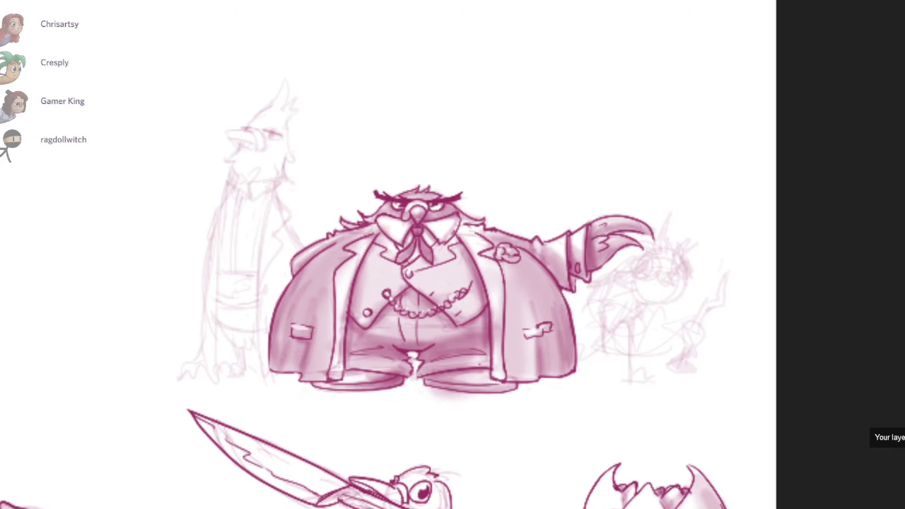
{"action": "scroll", "coordinate": [678, 281], "scroll_direction": "up", "scroll_amount": 4}
{"action": "scroll", "coordinate": [600, 319], "scroll_direction": "down", "scroll_amount": 4}
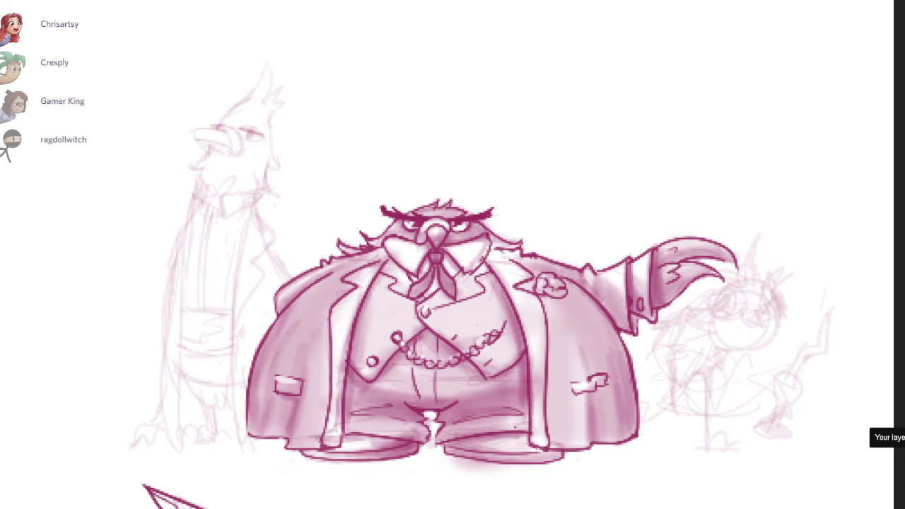
{"action": "left_click_drag", "start_coordinate": [644, 142], "coordinate": [670, 319]}
{"action": "mouse_move", "coordinate": [535, 190]}
{"action": "left_mouse_down"}
{"action": "mouse_move", "coordinate": [505, 145]}
{"action": "mouse_move", "coordinate": [473, 236]}
{"action": "left_mouse_up"}
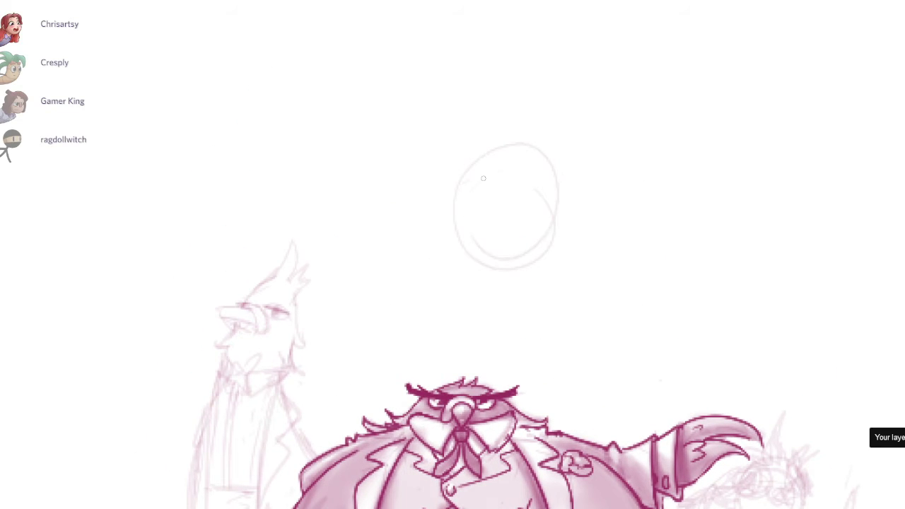
{"action": "left_click_drag", "start_coordinate": [535, 247], "coordinate": [492, 266]}
{"action": "key", "text": "ctrl+z"}
{"action": "key", "text": "ctrl+z"}
{"action": "mouse_move", "coordinate": [572, 199]}
{"action": "left_mouse_down"}
{"action": "mouse_move", "coordinate": [513, 280]}
{"action": "mouse_move", "coordinate": [584, 170]}
{"action": "mouse_move", "coordinate": [596, 230]}
{"action": "left_mouse_up"}
{"action": "key", "text": "ctrl+z"}
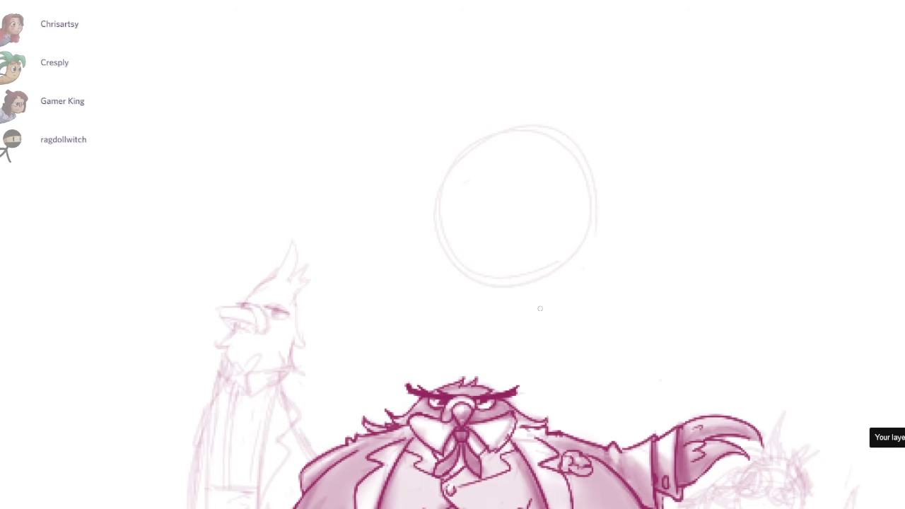
{"action": "key", "text": "ctrl+z"}
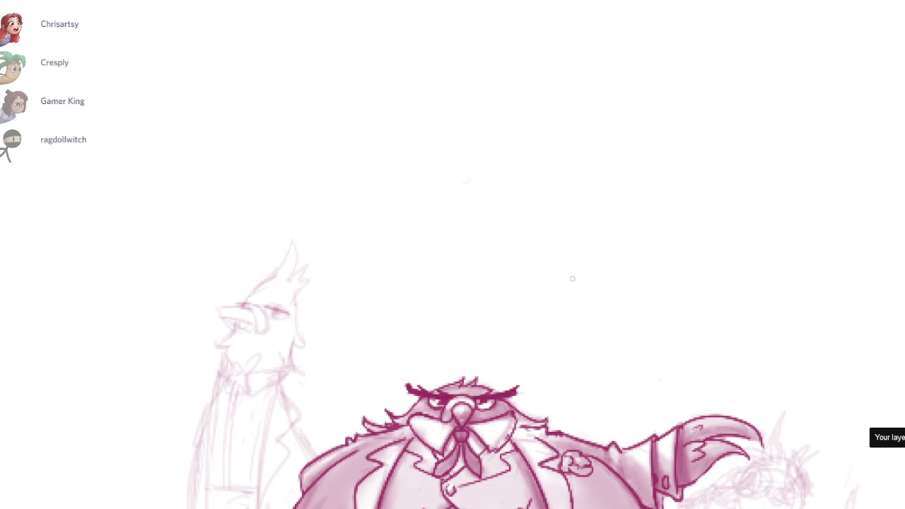
Step: Sketch a large round head above the bulky bird, redoing the first circle, with wide curved body lines sweeping down on both sides
{"action": "mouse_move", "coordinate": [495, 268]}
{"action": "left_mouse_down"}
{"action": "mouse_move", "coordinate": [507, 276]}
{"action": "mouse_move", "coordinate": [558, 160]}
{"action": "mouse_move", "coordinate": [572, 213]}
{"action": "left_mouse_up"}
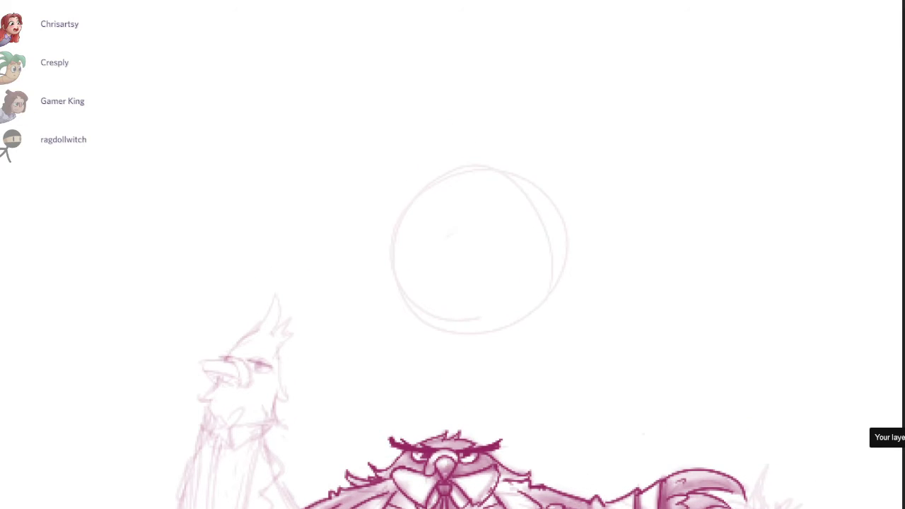
{"action": "key", "text": "ctrl+z"}
{"action": "mouse_move", "coordinate": [534, 157]}
{"action": "left_mouse_down"}
{"action": "mouse_move", "coordinate": [415, 229]}
{"action": "mouse_move", "coordinate": [502, 95]}
{"action": "mouse_move", "coordinate": [556, 304]}
{"action": "mouse_move", "coordinate": [391, 237]}
{"action": "left_mouse_up"}
{"action": "left_click_drag", "start_coordinate": [389, 176], "coordinate": [199, 354]}
{"action": "left_click_drag", "start_coordinate": [674, 210], "coordinate": [811, 413]}
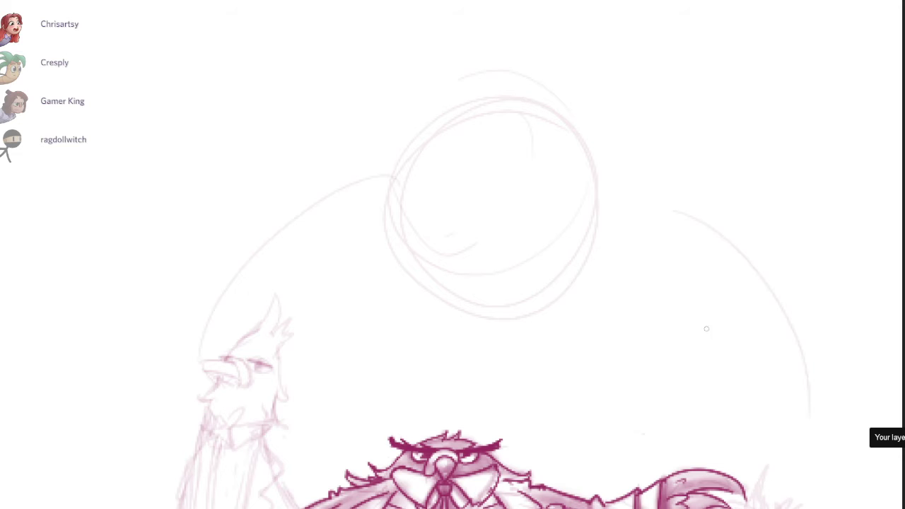
Step: Sketch a long beak slanting upward from the large round head to a pointed tip, with a deep pouch hanging beneath it
{"action": "left_click_drag", "start_coordinate": [546, 150], "coordinate": [789, 89]}
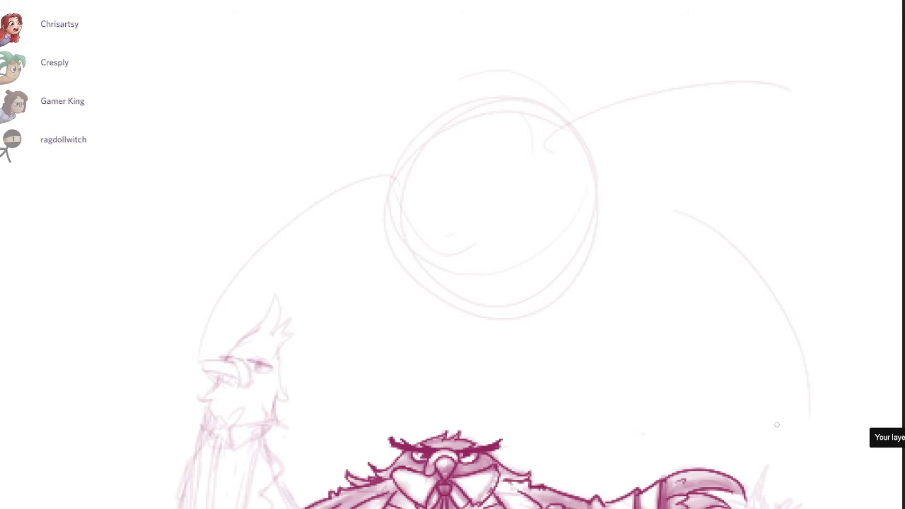
{"action": "mouse_move", "coordinate": [777, 425]}
{"action": "left_mouse_down"}
{"action": "mouse_move", "coordinate": [781, 307]}
{"action": "mouse_move", "coordinate": [744, 357]}
{"action": "left_mouse_up"}
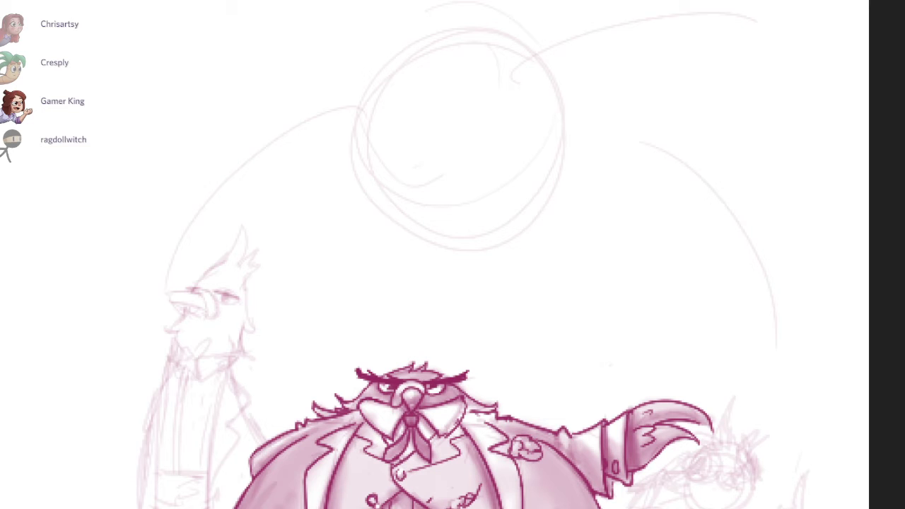
{"action": "left_click_drag", "start_coordinate": [600, 160], "coordinate": [525, 245]}
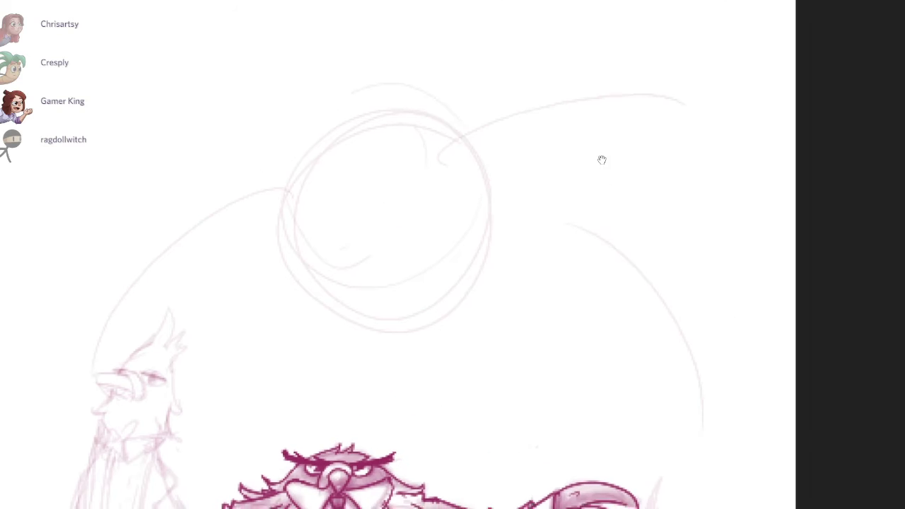
{"action": "mouse_move", "coordinate": [456, 148]}
{"action": "left_mouse_down"}
{"action": "mouse_move", "coordinate": [745, 79]}
{"action": "mouse_move", "coordinate": [749, 88]}
{"action": "mouse_move", "coordinate": [464, 171]}
{"action": "mouse_move", "coordinate": [418, 206]}
{"action": "left_mouse_up"}
{"action": "left_click_drag", "start_coordinate": [510, 323], "coordinate": [602, 160]}
{"action": "scroll", "coordinate": [602, 160], "scroll_direction": "down", "scroll_amount": 2}
{"action": "left_click_drag", "start_coordinate": [631, 202], "coordinate": [603, 161]}
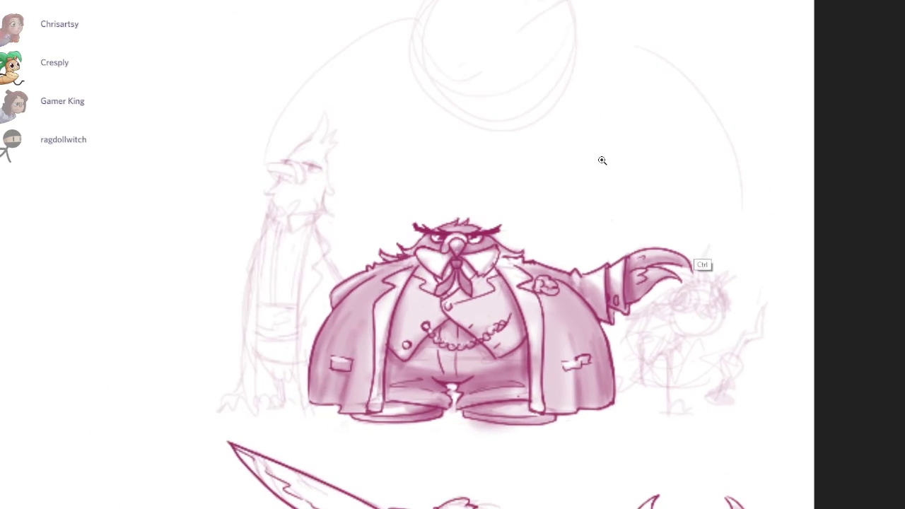
{"action": "left_click_drag", "start_coordinate": [693, 259], "coordinate": [764, 380]}
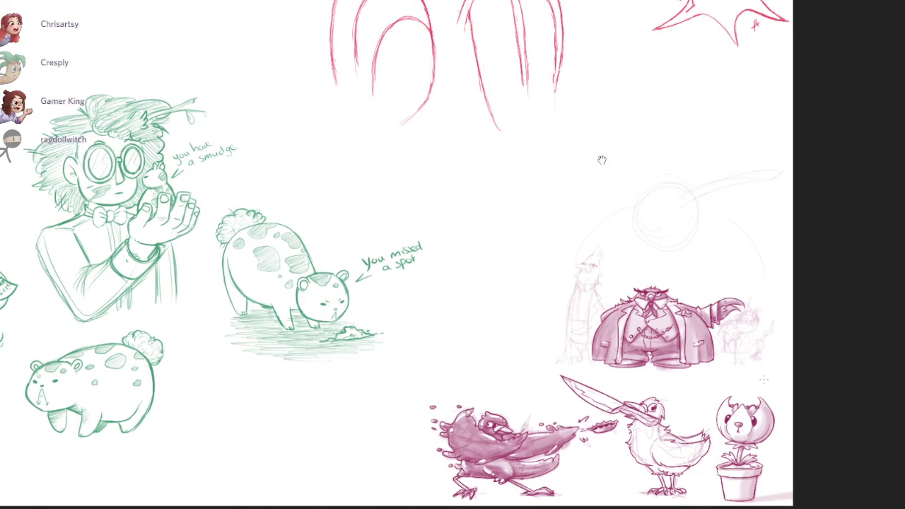
{"action": "scroll", "coordinate": [602, 160], "scroll_direction": "up", "scroll_amount": 5}
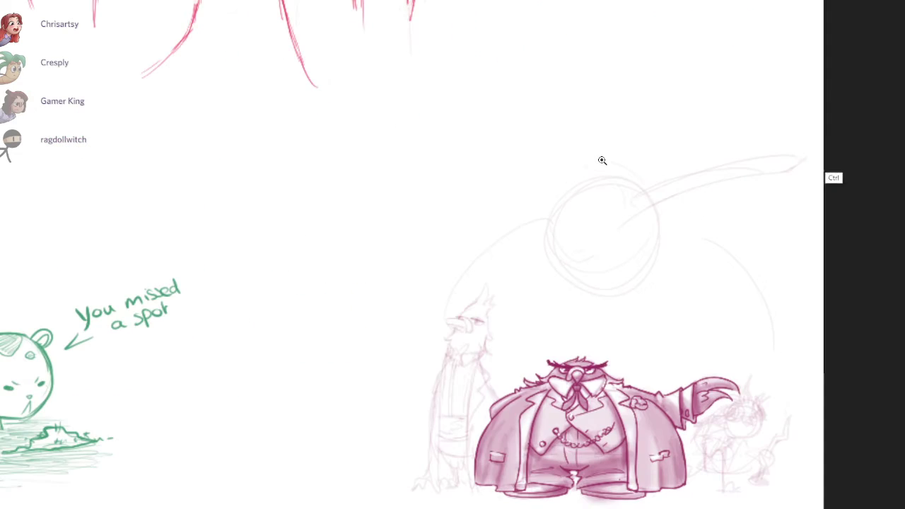
{"action": "scroll", "coordinate": [602, 161], "scroll_direction": "up", "scroll_amount": 1}
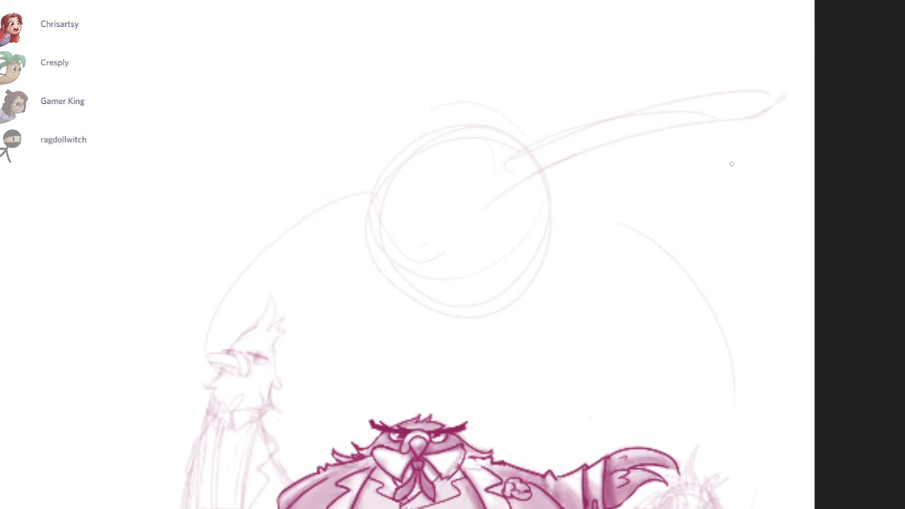
{"action": "mouse_move", "coordinate": [755, 130]}
{"action": "left_mouse_down"}
{"action": "mouse_move", "coordinate": [554, 285]}
{"action": "mouse_move", "coordinate": [477, 286]}
{"action": "left_mouse_up"}
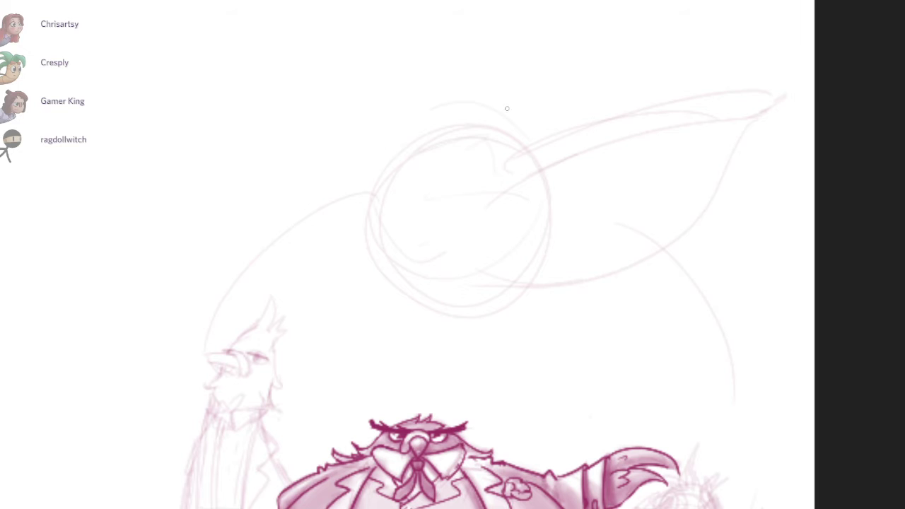
Step: Add an oval eye and a pointed tuft at the back of the large head, with a wider curve for the back
{"action": "left_click_drag", "start_coordinate": [414, 198], "coordinate": [411, 201]}
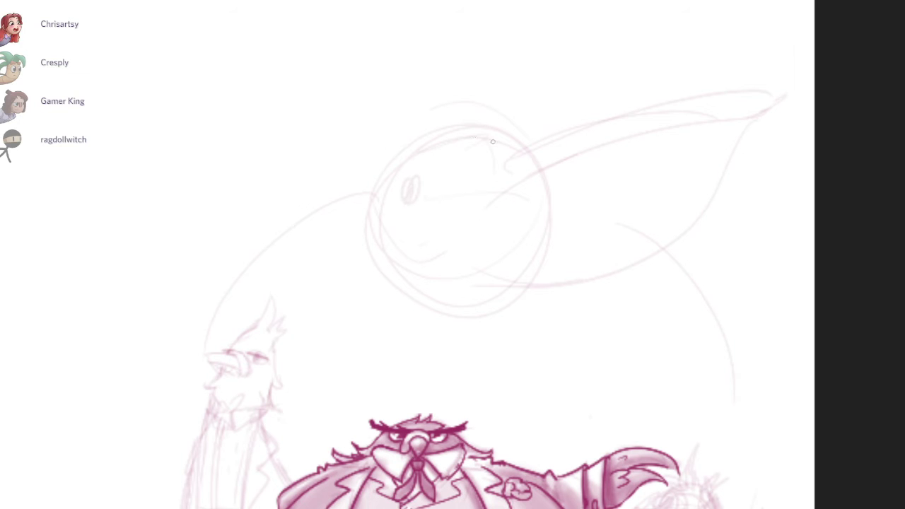
{"action": "mouse_move", "coordinate": [493, 141]}
{"action": "left_mouse_down"}
{"action": "mouse_move", "coordinate": [532, 97]}
{"action": "mouse_move", "coordinate": [404, 143]}
{"action": "mouse_move", "coordinate": [393, 174]}
{"action": "left_mouse_up"}
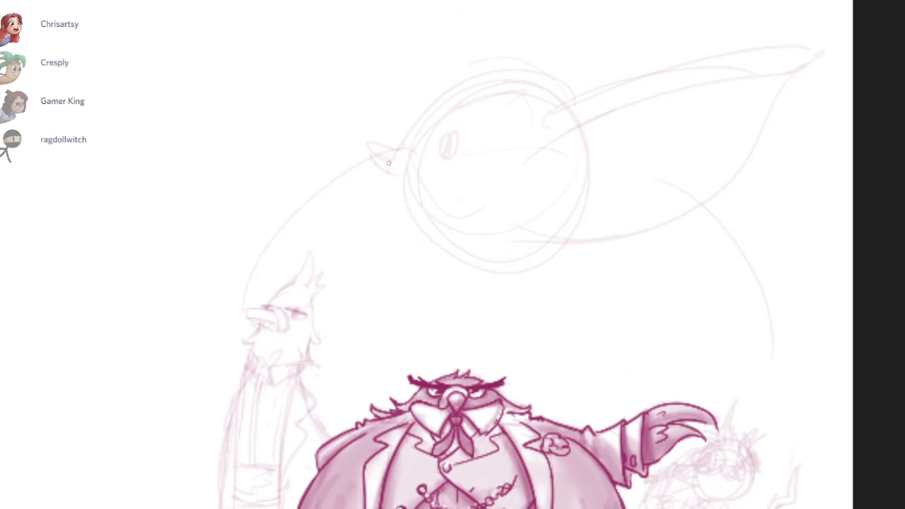
{"action": "scroll", "coordinate": [602, 160], "scroll_direction": "down", "scroll_amount": 2}
{"action": "scroll", "coordinate": [602, 160], "scroll_direction": "left", "scroll_amount": 3}
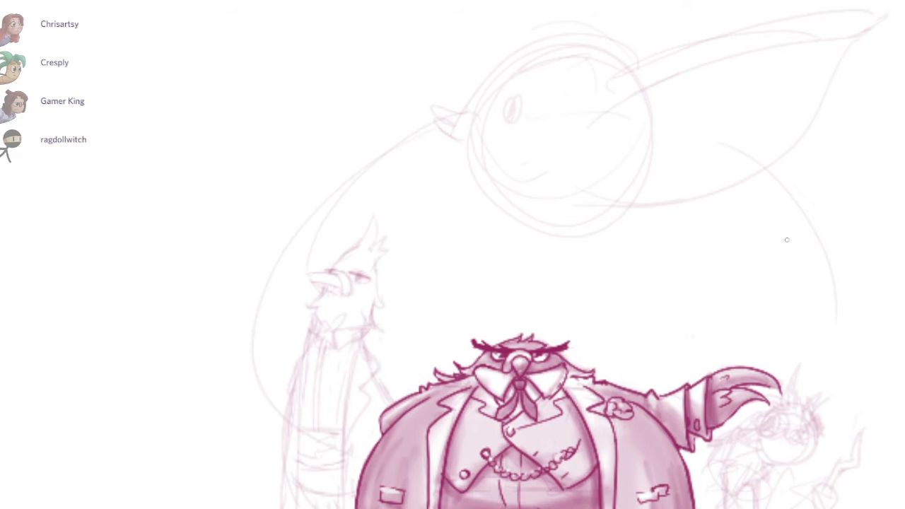
{"action": "scroll", "coordinate": [602, 160], "scroll_direction": "right", "scroll_amount": 3}
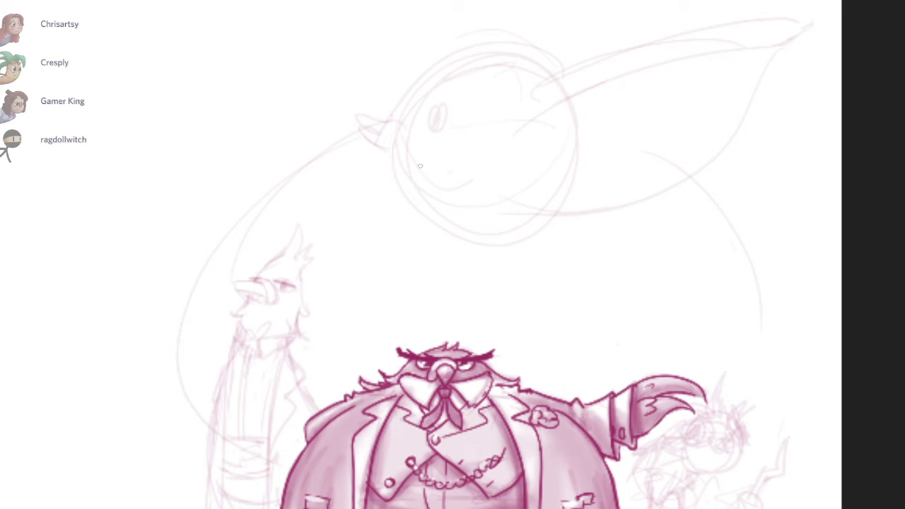
Step: Sketch the large bird's neck with a curved base line, erasing the lower end of the neck line that crosses it
{"action": "left_click_drag", "start_coordinate": [402, 150], "coordinate": [440, 320]}
{"action": "left_click_drag", "start_coordinate": [528, 243], "coordinate": [504, 330]}
{"action": "left_click_drag", "start_coordinate": [400, 309], "coordinate": [473, 325]}
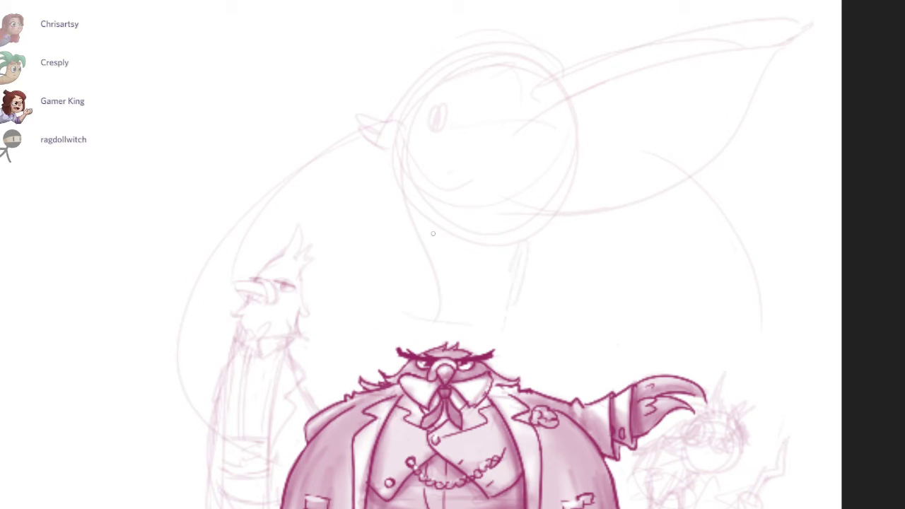
{"action": "key", "text": "ctrl+z"}
{"action": "mouse_move", "coordinate": [409, 224]}
{"action": "left_mouse_down"}
{"action": "mouse_move", "coordinate": [410, 319]}
{"action": "mouse_move", "coordinate": [483, 319]}
{"action": "left_mouse_up"}
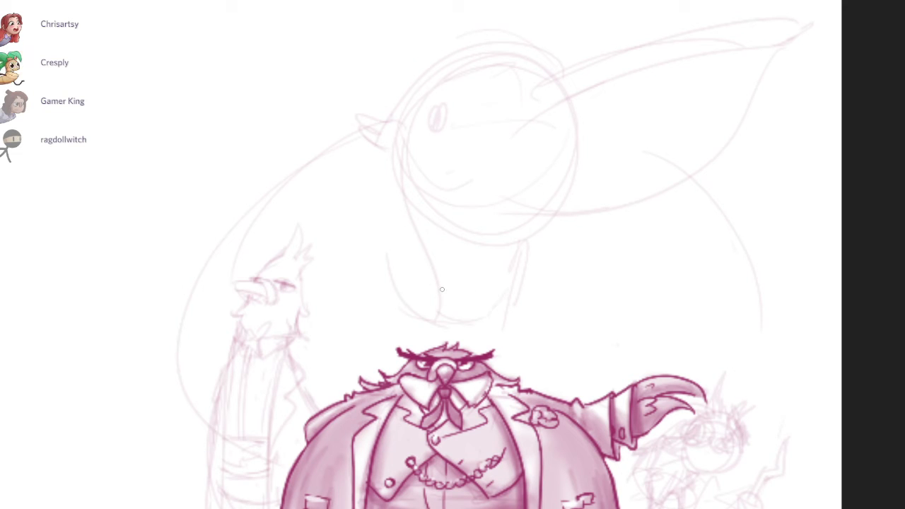
{"action": "key", "text": "e"}
{"action": "left_click_drag", "start_coordinate": [443, 279], "coordinate": [441, 305]}
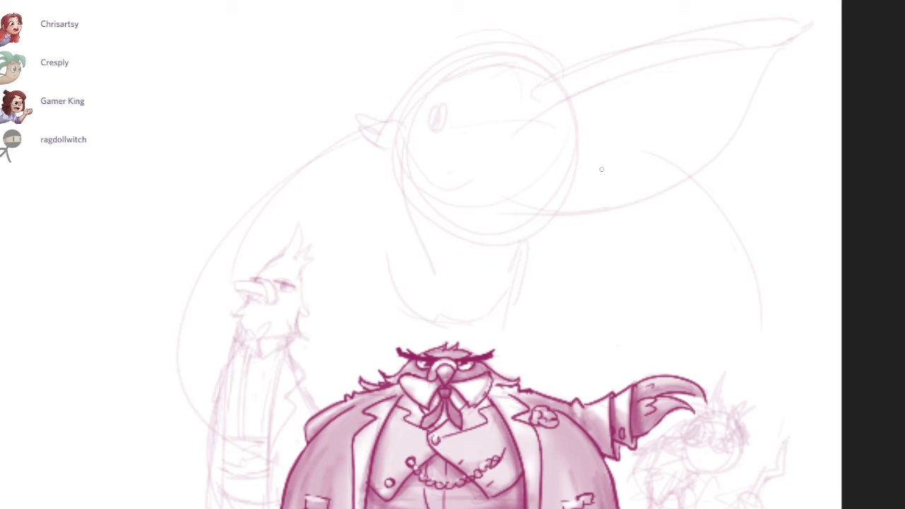
Step: Reinforce the curve of the beak pouch and throat, and erase the part of the head circle that overlaps the beak
{"action": "left_click_drag", "start_coordinate": [670, 83], "coordinate": [602, 170]}
{"action": "mouse_move", "coordinate": [672, 175]}
{"action": "left_mouse_down"}
{"action": "mouse_move", "coordinate": [649, 221]}
{"action": "mouse_move", "coordinate": [463, 290]}
{"action": "left_mouse_up"}
{"action": "mouse_move", "coordinate": [484, 303]}
{"action": "left_mouse_down"}
{"action": "mouse_move", "coordinate": [416, 340]}
{"action": "mouse_move", "coordinate": [379, 324]}
{"action": "left_mouse_up"}
{"action": "left_click_drag", "start_coordinate": [384, 311], "coordinate": [497, 313]}
{"action": "mouse_move", "coordinate": [426, 311]}
{"action": "left_mouse_down"}
{"action": "mouse_move", "coordinate": [652, 202]}
{"action": "mouse_move", "coordinate": [427, 311]}
{"action": "left_mouse_up"}
{"action": "key", "text": "ctrl+z"}
{"action": "key", "text": "e"}
{"action": "left_click_drag", "start_coordinate": [534, 297], "coordinate": [446, 292]}
{"action": "left_click_drag", "start_coordinate": [506, 238], "coordinate": [535, 186]}
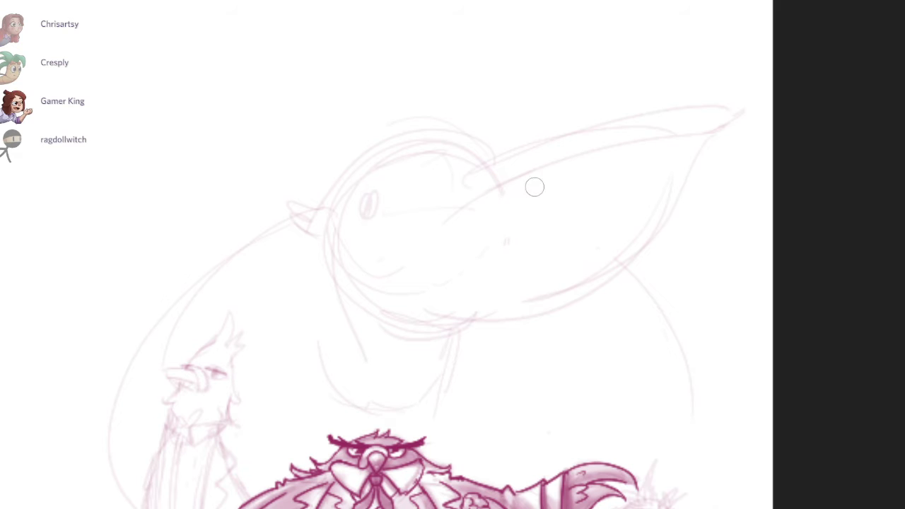
Step: Extend the beak's upper edge back across the face below the eye, undoing the unsuitable stroke
{"action": "scroll", "coordinate": [429, 204], "scroll_direction": "up", "scroll_amount": 1}
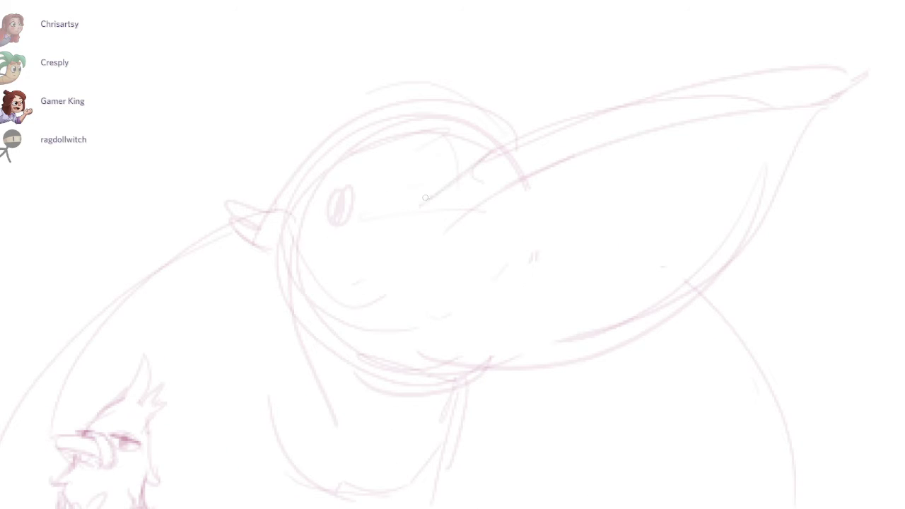
{"action": "mouse_move", "coordinate": [361, 247]}
{"action": "left_mouse_down"}
{"action": "mouse_move", "coordinate": [448, 172]}
{"action": "mouse_move", "coordinate": [300, 276]}
{"action": "left_mouse_up"}
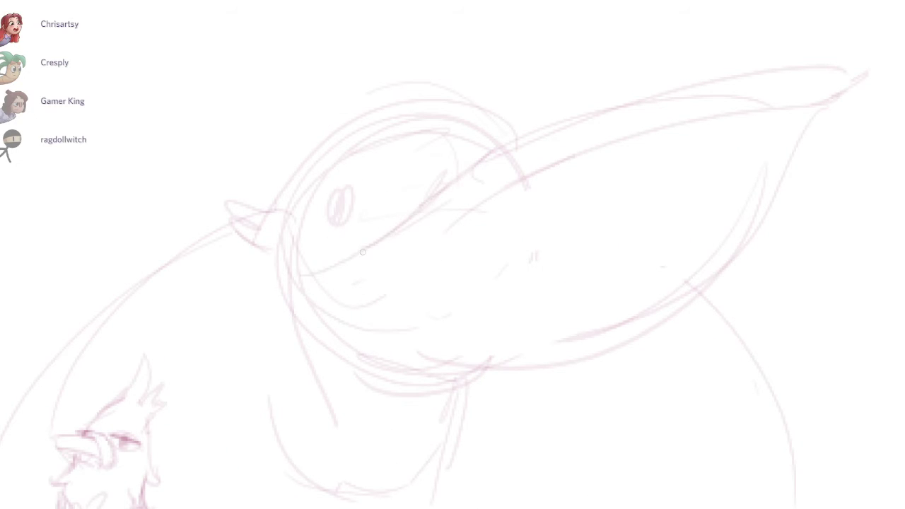
{"action": "left_click_drag", "start_coordinate": [451, 161], "coordinate": [274, 225]}
{"action": "key", "text": "ctrl+z"}
Step: Build up the rounded crown of the large bird's head with curved strokes running from the beak base to the rear tuft
{"action": "mouse_move", "coordinate": [479, 163]}
{"action": "left_mouse_down"}
{"action": "mouse_move", "coordinate": [428, 147]}
{"action": "mouse_move", "coordinate": [294, 189]}
{"action": "mouse_move", "coordinate": [377, 118]}
{"action": "left_mouse_up"}
{"action": "left_click_drag", "start_coordinate": [493, 169], "coordinate": [408, 103]}
{"action": "left_click_drag", "start_coordinate": [516, 138], "coordinate": [314, 133]}
{"action": "left_click_drag", "start_coordinate": [404, 113], "coordinate": [305, 198]}
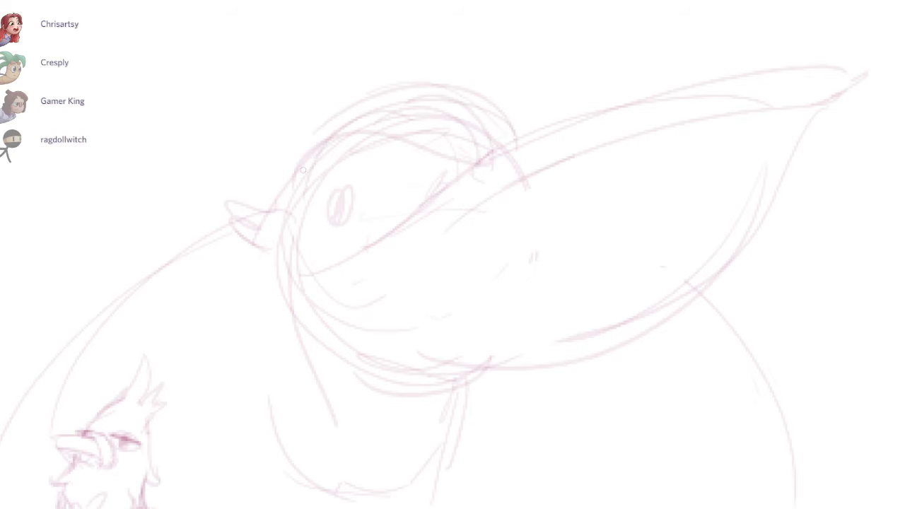
{"action": "left_click_drag", "start_coordinate": [314, 159], "coordinate": [272, 207]}
{"action": "mouse_move", "coordinate": [266, 206]}
{"action": "left_mouse_down"}
{"action": "mouse_move", "coordinate": [204, 188]}
{"action": "mouse_move", "coordinate": [273, 254]}
{"action": "left_mouse_up"}
Step: Sketch a second curved line inside the body outline below the beak, extending it down toward the small figure
{"action": "left_click_drag", "start_coordinate": [628, 259], "coordinate": [602, 169]}
{"action": "scroll", "coordinate": [595, 137], "scroll_direction": "down", "scroll_amount": 4}
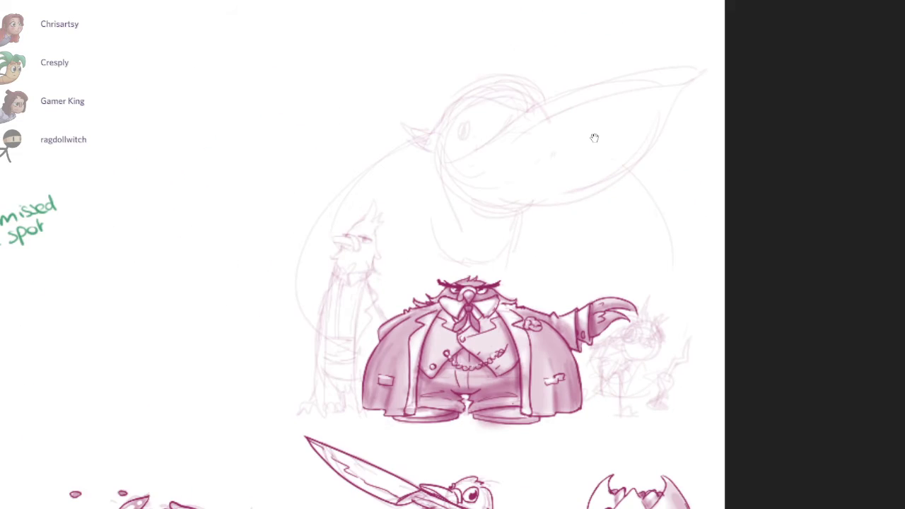
{"action": "scroll", "coordinate": [595, 138], "scroll_direction": "up", "scroll_amount": 2}
{"action": "left_click_drag", "start_coordinate": [595, 137], "coordinate": [607, 177]}
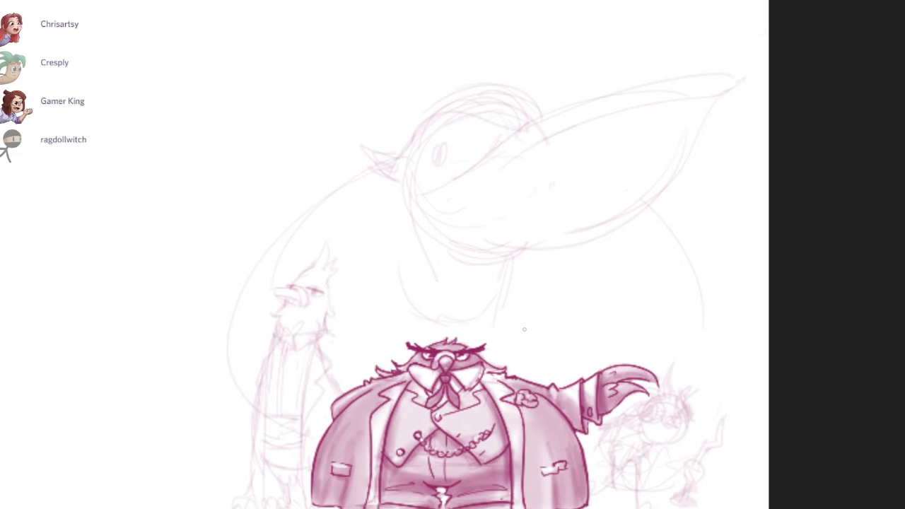
{"action": "left_click_drag", "start_coordinate": [554, 159], "coordinate": [594, 138]}
{"action": "key", "text": "ctrl+z"}
{"action": "left_click_drag", "start_coordinate": [673, 200], "coordinate": [730, 385]}
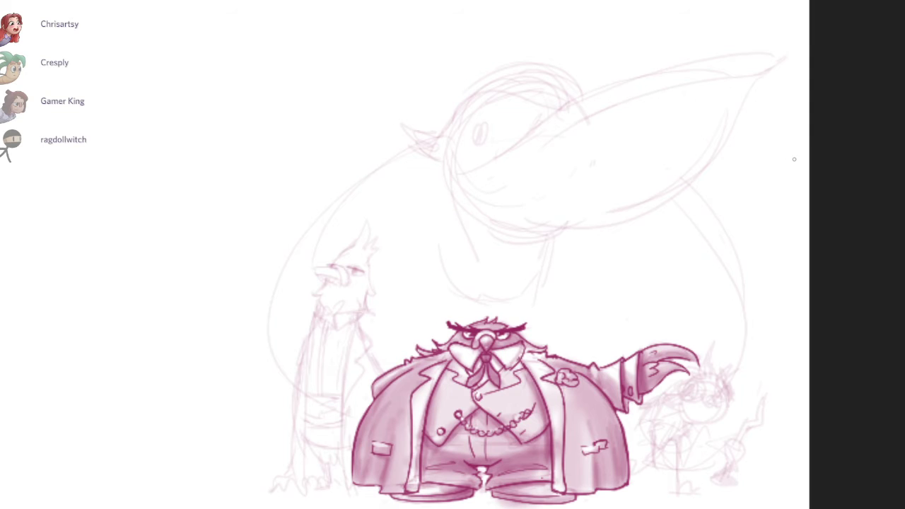
Step: Erase the leftover head circle line crossing the base of the beak
{"action": "mouse_move", "coordinate": [594, 137]}
{"action": "left_mouse_down"}
{"action": "mouse_move", "coordinate": [633, 138]}
{"action": "mouse_move", "coordinate": [530, 262]}
{"action": "mouse_move", "coordinate": [514, 320]}
{"action": "left_mouse_up"}
{"action": "key", "text": "e"}
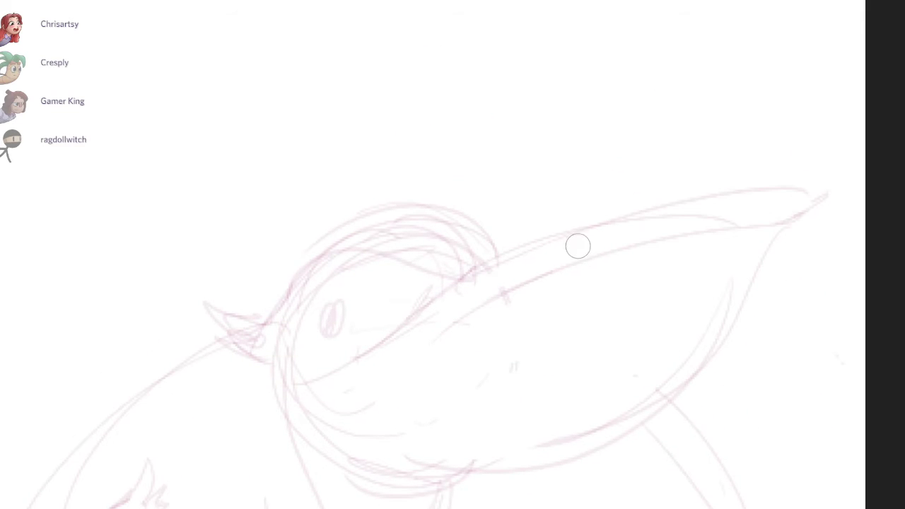
{"action": "key", "text": "b"}
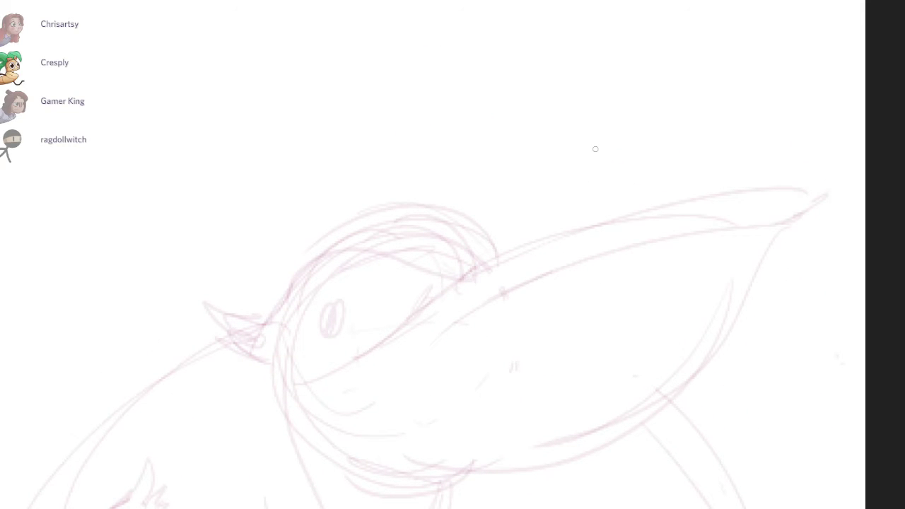
Step: Rough in strokes at the base of the large bird's neck and erase the unsuitable loop
{"action": "scroll", "coordinate": [871, 276], "scroll_direction": "down", "scroll_amount": 2}
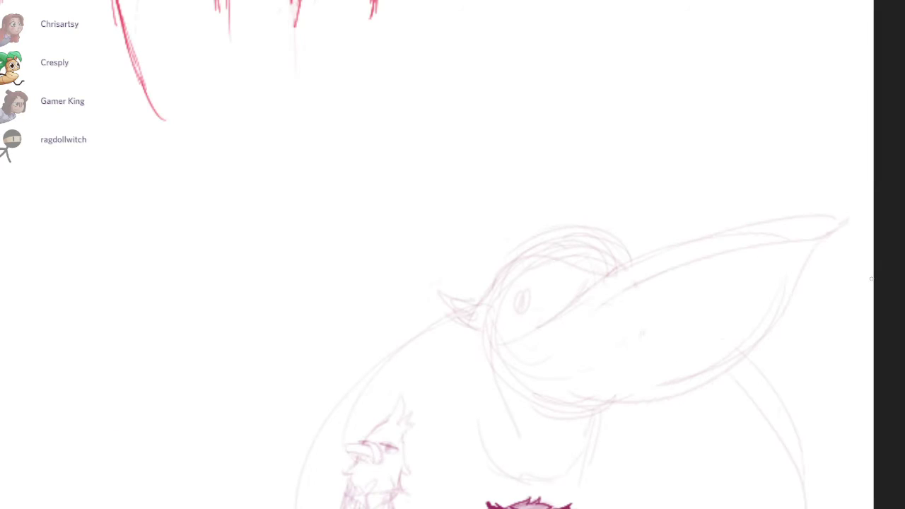
{"action": "left_click_drag", "start_coordinate": [756, 344], "coordinate": [660, 167]}
{"action": "scroll", "coordinate": [776, 286], "scroll_direction": "down", "scroll_amount": 1}
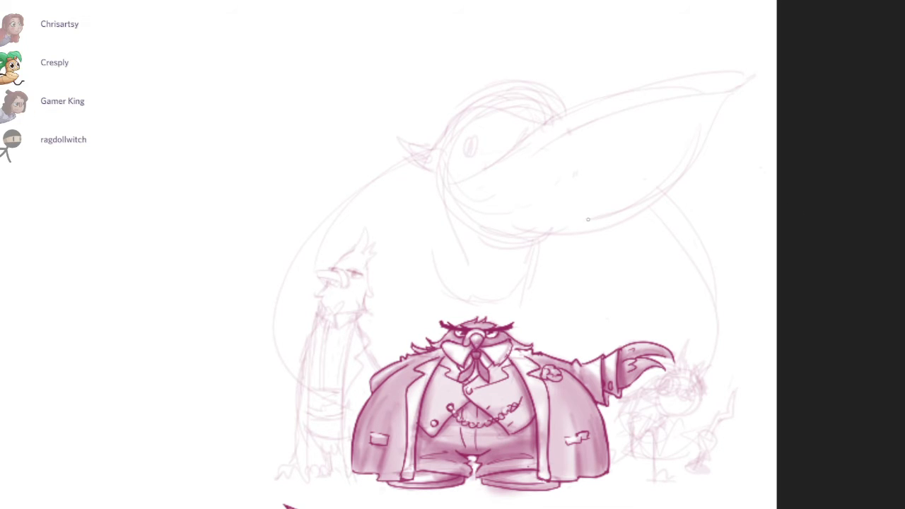
{"action": "scroll", "coordinate": [507, 288], "scroll_direction": "up", "scroll_amount": 1}
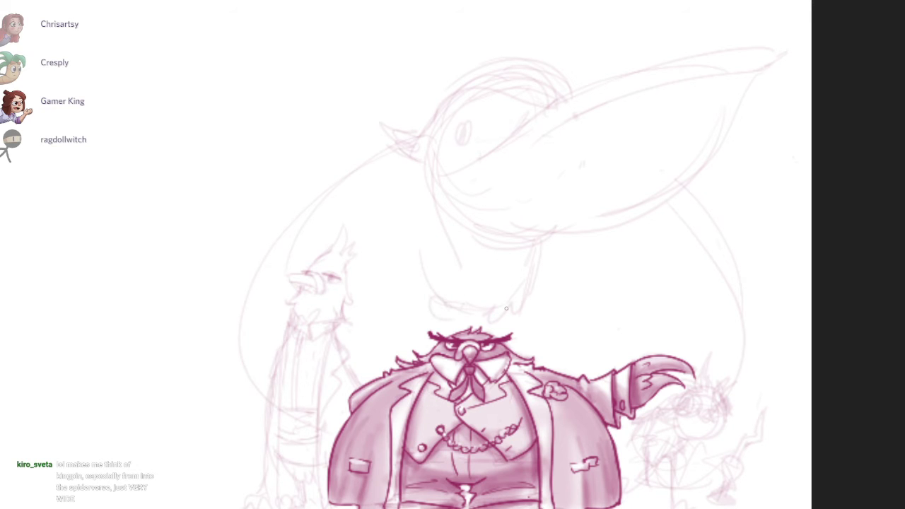
{"action": "scroll", "coordinate": [818, 283], "scroll_direction": "up", "scroll_amount": 1}
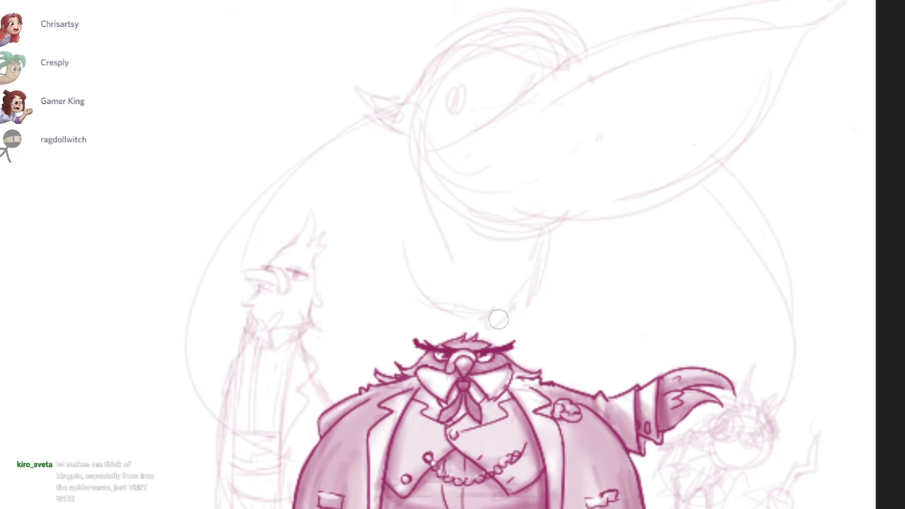
{"action": "scroll", "coordinate": [818, 283], "scroll_direction": "down", "scroll_amount": 1}
{"action": "scroll", "coordinate": [819, 284], "scroll_direction": "down", "scroll_amount": 1}
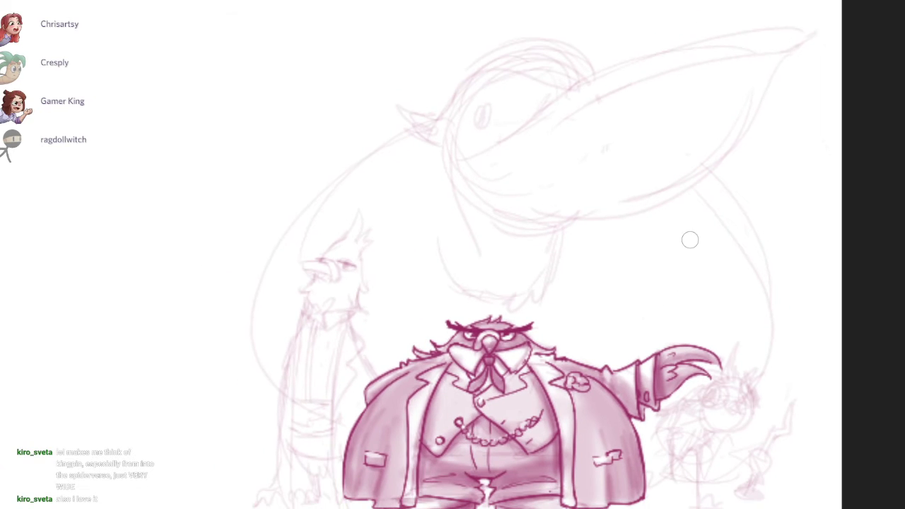
Step: Select the large bird's head, beak and neck and move them slightly upward, away from the bulky bird's head
{"action": "key", "text": "l"}
{"action": "mouse_move", "coordinate": [814, 2]}
{"action": "left_mouse_down"}
{"action": "mouse_move", "coordinate": [757, 128]}
{"action": "mouse_move", "coordinate": [588, 288]}
{"action": "mouse_move", "coordinate": [537, 313]}
{"action": "mouse_move", "coordinate": [437, 154]}
{"action": "mouse_move", "coordinate": [814, 1]}
{"action": "left_mouse_up"}
{"action": "key", "text": "v"}
{"action": "left_click_drag", "start_coordinate": [594, 156], "coordinate": [593, 143]}
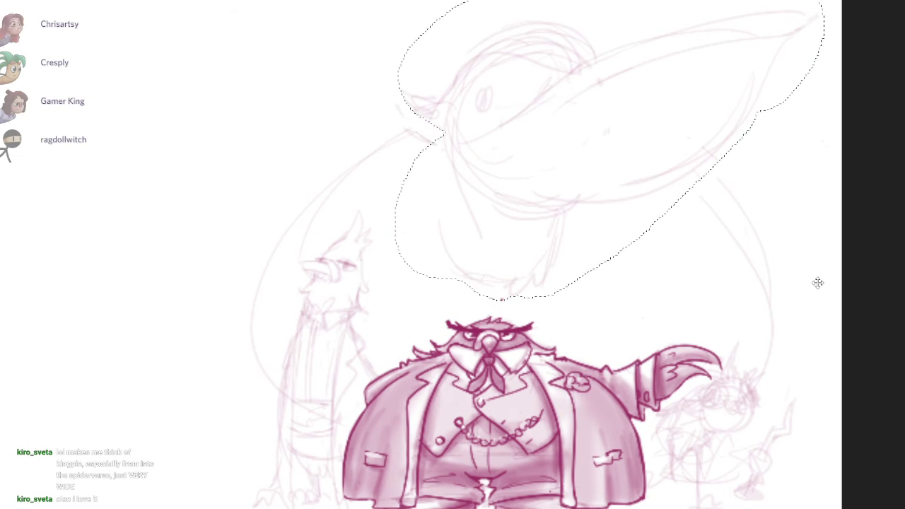
{"action": "key", "text": "ctrl+d"}
Step: Sketch a bow tie with two rounded loops and a central knot at the neck base, undoing poor strokes and erasing stray edges
{"action": "scroll", "coordinate": [818, 283], "scroll_direction": "up", "scroll_amount": 1}
{"action": "scroll", "coordinate": [502, 307], "scroll_direction": "up", "scroll_amount": 1}
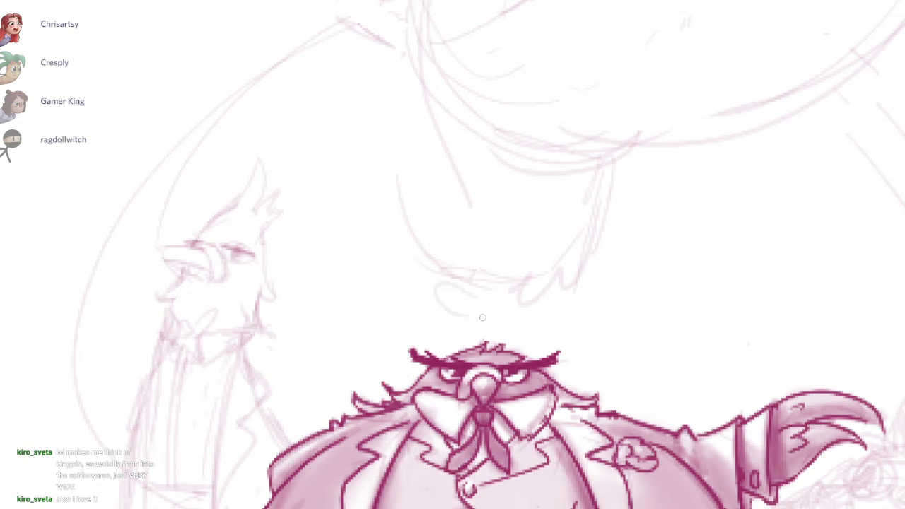
{"action": "mouse_move", "coordinate": [515, 310]}
{"action": "left_mouse_down"}
{"action": "mouse_move", "coordinate": [527, 322]}
{"action": "mouse_move", "coordinate": [487, 315]}
{"action": "mouse_move", "coordinate": [531, 328]}
{"action": "mouse_move", "coordinate": [510, 320]}
{"action": "left_mouse_up"}
{"action": "key", "text": "ctrl+z"}
{"action": "key", "text": "ctrl+z"}
{"action": "key", "text": "ctrl+z"}
{"action": "mouse_move", "coordinate": [500, 311]}
{"action": "left_mouse_down"}
{"action": "mouse_move", "coordinate": [526, 310]}
{"action": "mouse_move", "coordinate": [521, 320]}
{"action": "mouse_move", "coordinate": [458, 282]}
{"action": "mouse_move", "coordinate": [454, 323]}
{"action": "mouse_move", "coordinate": [469, 332]}
{"action": "left_mouse_up"}
{"action": "key", "text": "ctrl+z"}
{"action": "left_click_drag", "start_coordinate": [530, 304], "coordinate": [548, 332]}
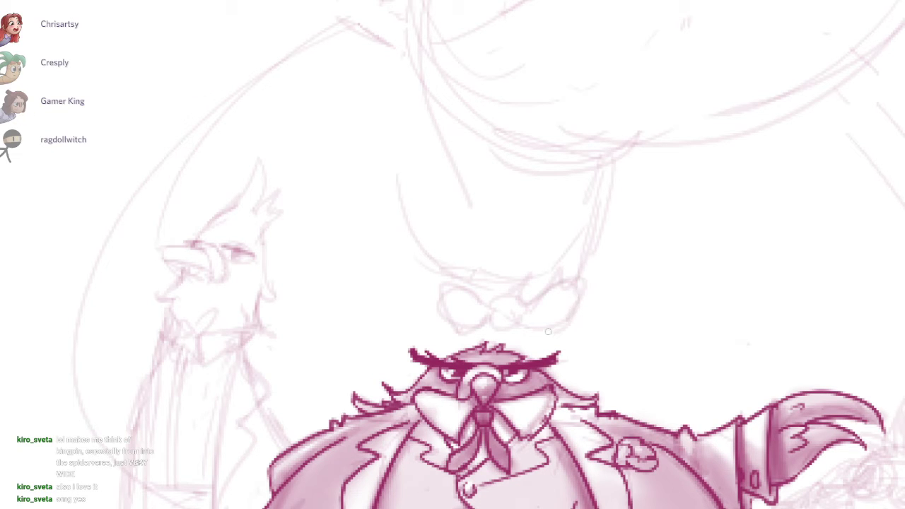
{"action": "key", "text": "e"}
{"action": "mouse_move", "coordinate": [587, 284]}
{"action": "left_mouse_down"}
{"action": "mouse_move", "coordinate": [578, 323]}
{"action": "mouse_move", "coordinate": [523, 321]}
{"action": "mouse_move", "coordinate": [503, 331]}
{"action": "left_mouse_up"}
{"action": "key", "text": "b"}
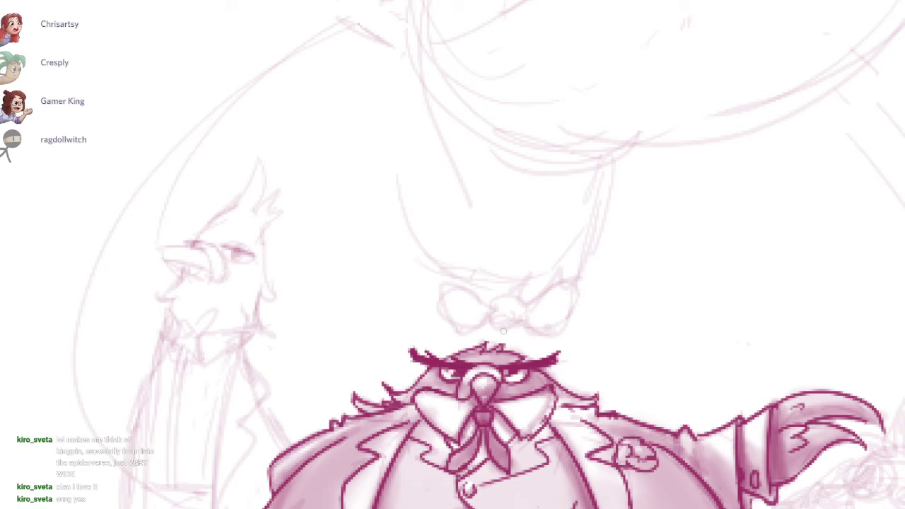
Step: Rework the knot and lower loops of the large bird's bow tie with loose sketch strokes, undoing a poor one
{"action": "left_click_drag", "start_coordinate": [518, 307], "coordinate": [550, 323]}
{"action": "key", "text": "ctrl+z"}
{"action": "mouse_move", "coordinate": [460, 317]}
{"action": "left_mouse_down"}
{"action": "mouse_move", "coordinate": [525, 316]}
{"action": "mouse_move", "coordinate": [546, 326]}
{"action": "left_mouse_up"}
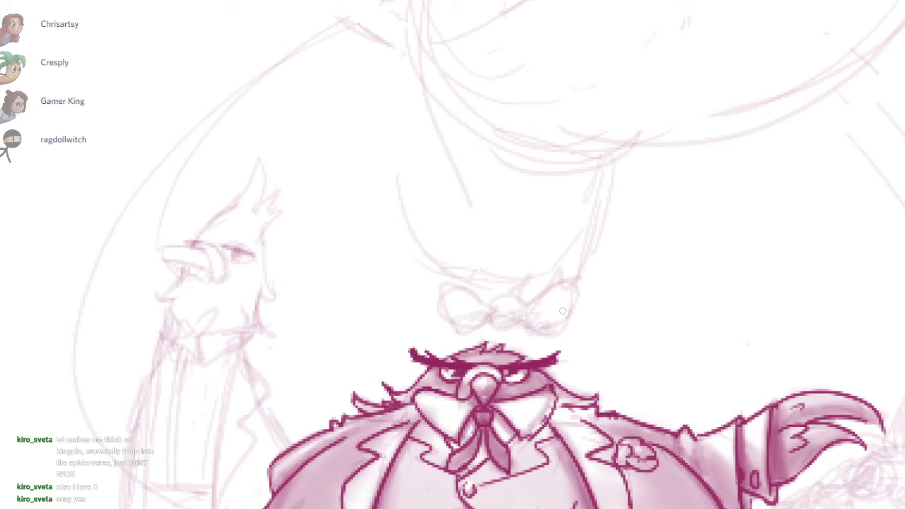
{"action": "scroll", "coordinate": [635, 269], "scroll_direction": "down", "scroll_amount": 5}
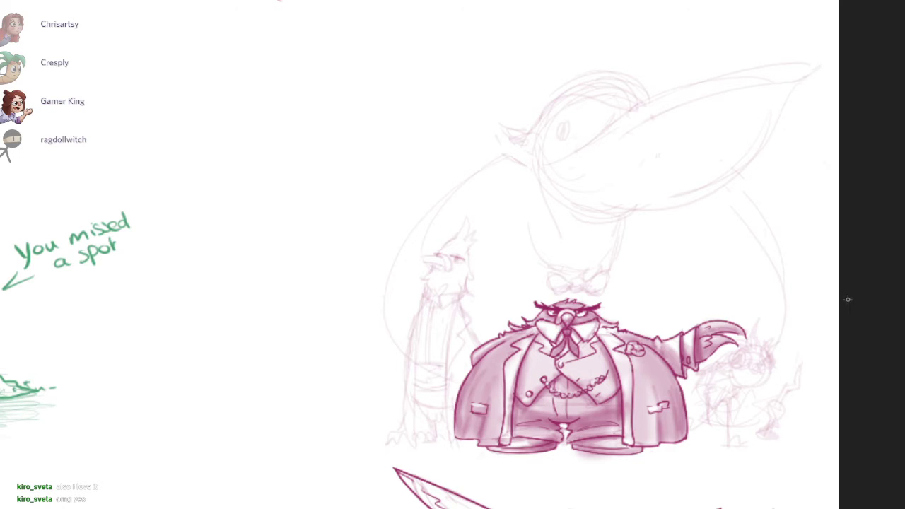
{"action": "left_click_drag", "start_coordinate": [830, 286], "coordinate": [817, 283]}
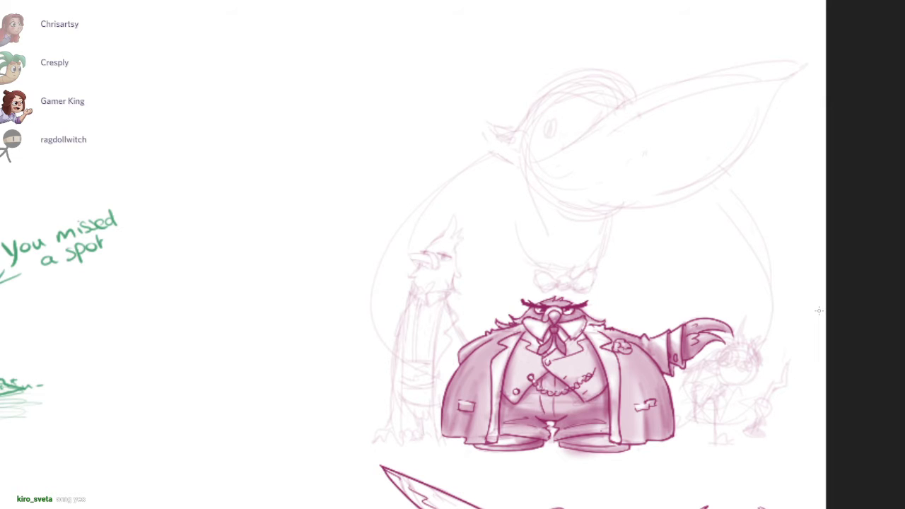
Step: Sketch long drooping wing curves on both sides of the large looming bird, undoing unsuitable strokes
{"action": "scroll", "coordinate": [819, 312], "scroll_direction": "up", "scroll_amount": 3}
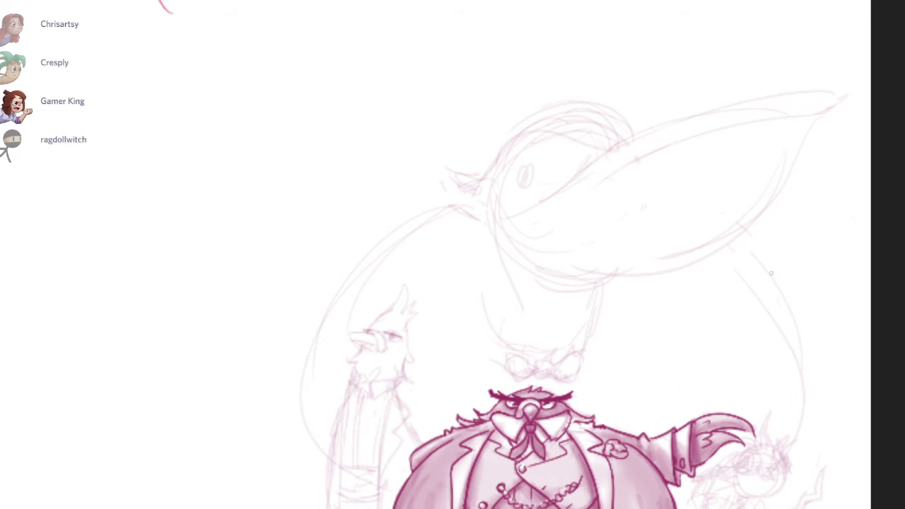
{"action": "left_click_drag", "start_coordinate": [720, 230], "coordinate": [769, 433]}
{"action": "left_click_drag", "start_coordinate": [671, 290], "coordinate": [771, 415]}
{"action": "key", "text": "ctrl+z"}
{"action": "key", "text": "ctrl+z"}
{"action": "left_click_drag", "start_coordinate": [702, 287], "coordinate": [784, 437]}
{"action": "mouse_move", "coordinate": [735, 272]}
{"action": "left_mouse_down"}
{"action": "mouse_move", "coordinate": [796, 371]}
{"action": "mouse_move", "coordinate": [819, 309]}
{"action": "left_mouse_up"}
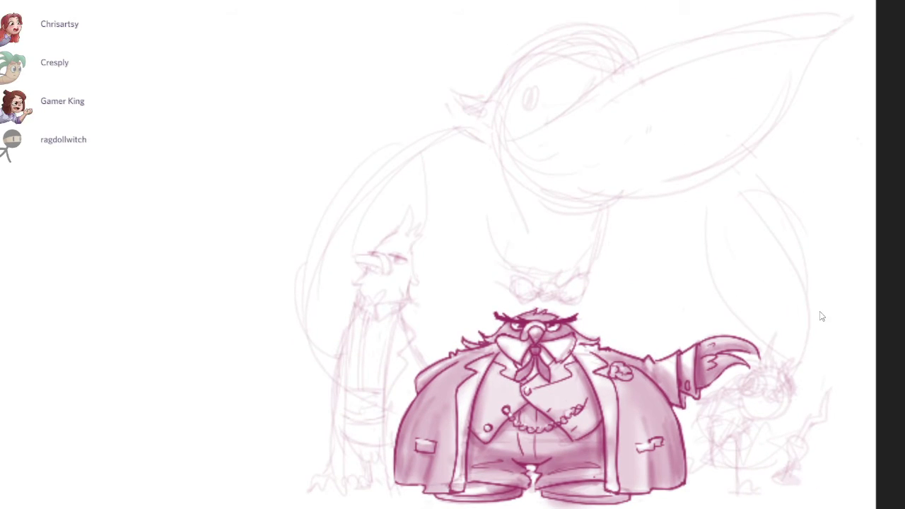
{"action": "scroll", "coordinate": [820, 311], "scroll_direction": "up", "scroll_amount": 2}
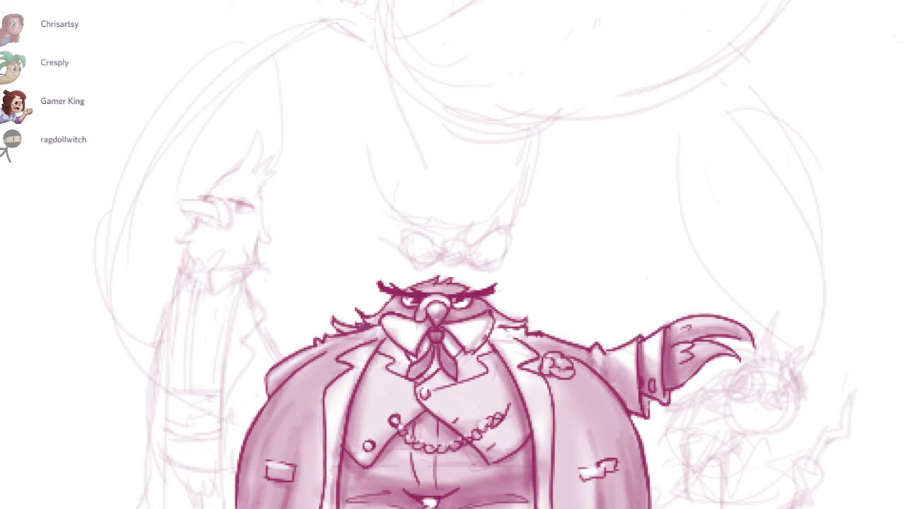
Step: Ink the slim crested bird's hooked beak, nostril bump and lower bill in dark line over its faint sketch
{"action": "mouse_move", "coordinate": [278, 321]}
{"action": "left_mouse_down"}
{"action": "mouse_move", "coordinate": [421, 289]}
{"action": "mouse_move", "coordinate": [527, 241]}
{"action": "left_mouse_up"}
{"action": "key", "text": "ctrl+z"}
{"action": "scroll", "coordinate": [340, 170], "scroll_direction": "up", "scroll_amount": 2}
{"action": "left_click_drag", "start_coordinate": [320, 176], "coordinate": [532, 241]}
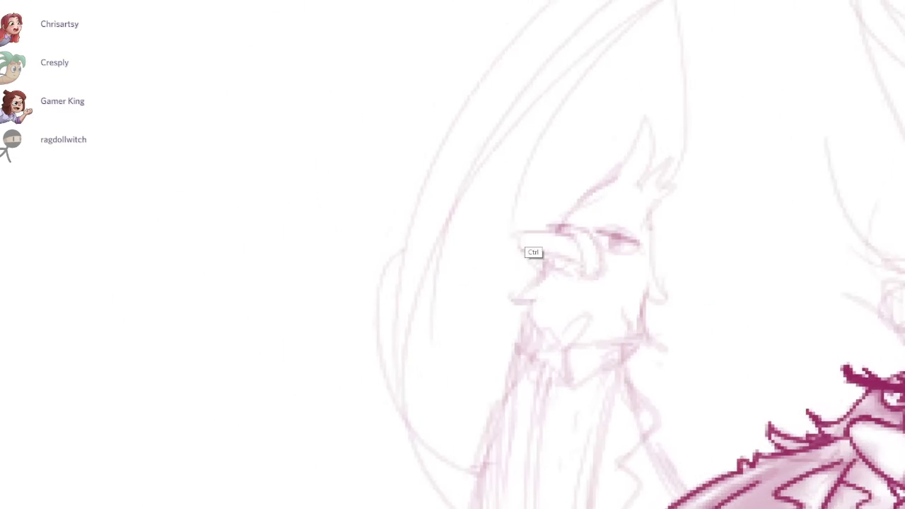
{"action": "scroll", "coordinate": [532, 244], "scroll_direction": "up", "scroll_amount": 2}
{"action": "mouse_move", "coordinate": [594, 243]}
{"action": "left_mouse_down"}
{"action": "mouse_move", "coordinate": [505, 239]}
{"action": "mouse_move", "coordinate": [501, 255]}
{"action": "mouse_move", "coordinate": [559, 255]}
{"action": "mouse_move", "coordinate": [591, 284]}
{"action": "left_mouse_up"}
{"action": "mouse_move", "coordinate": [585, 240]}
{"action": "left_mouse_down"}
{"action": "mouse_move", "coordinate": [606, 282]}
{"action": "mouse_move", "coordinate": [603, 230]}
{"action": "mouse_move", "coordinate": [583, 229]}
{"action": "mouse_move", "coordinate": [658, 230]}
{"action": "mouse_move", "coordinate": [677, 260]}
{"action": "left_mouse_up"}
{"action": "key", "text": "ctrl+z"}
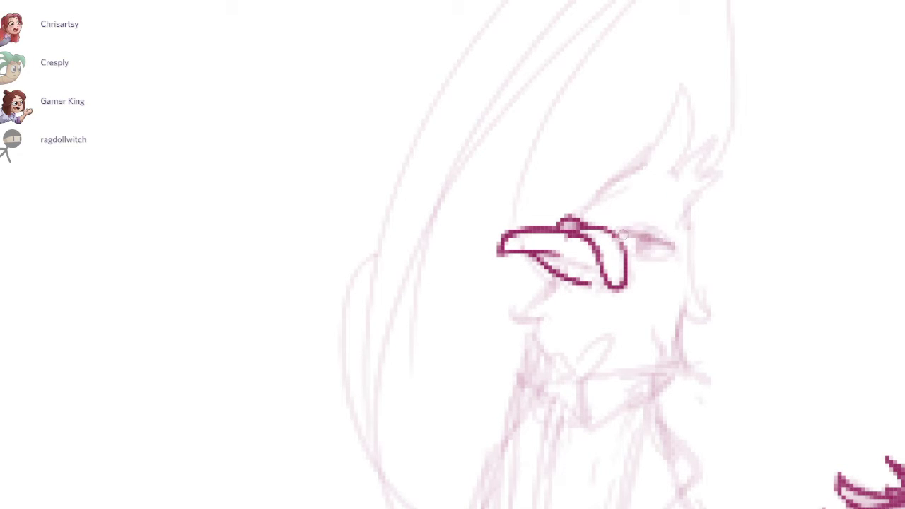
Step: Ink the slim bird's half-lidded eye and pupil beside the beak, undoing poor strokes
{"action": "mouse_move", "coordinate": [620, 231]}
{"action": "left_mouse_down"}
{"action": "mouse_move", "coordinate": [677, 255]}
{"action": "mouse_move", "coordinate": [672, 237]}
{"action": "mouse_move", "coordinate": [673, 249]}
{"action": "left_mouse_up"}
{"action": "mouse_move", "coordinate": [641, 237]}
{"action": "left_mouse_down"}
{"action": "mouse_move", "coordinate": [645, 252]}
{"action": "mouse_move", "coordinate": [652, 239]}
{"action": "mouse_move", "coordinate": [678, 253]}
{"action": "mouse_move", "coordinate": [615, 234]}
{"action": "left_mouse_up"}
{"action": "key", "text": "ctrl+z"}
{"action": "key", "text": "ctrl+z"}
{"action": "key", "text": "ctrl+z"}
{"action": "key", "text": "ctrl+z"}
{"action": "key", "text": "ctrl+z"}
{"action": "left_click_drag", "start_coordinate": [641, 239], "coordinate": [648, 249]}
{"action": "left_click_drag", "start_coordinate": [580, 230], "coordinate": [566, 230]}
{"action": "mouse_move", "coordinate": [673, 256]}
{"action": "left_mouse_down"}
{"action": "mouse_move", "coordinate": [622, 258]}
{"action": "mouse_move", "coordinate": [670, 256]}
{"action": "left_mouse_up"}
{"action": "key", "text": "ctrl+z"}
Step: Ink the slim bird's head outline with throat feathers, a pointed crest and the back of the head
{"action": "mouse_move", "coordinate": [552, 300]}
{"action": "left_mouse_down"}
{"action": "mouse_move", "coordinate": [506, 246]}
{"action": "mouse_move", "coordinate": [471, 261]}
{"action": "mouse_move", "coordinate": [478, 274]}
{"action": "left_mouse_up"}
{"action": "left_click_drag", "start_coordinate": [477, 275], "coordinate": [494, 276]}
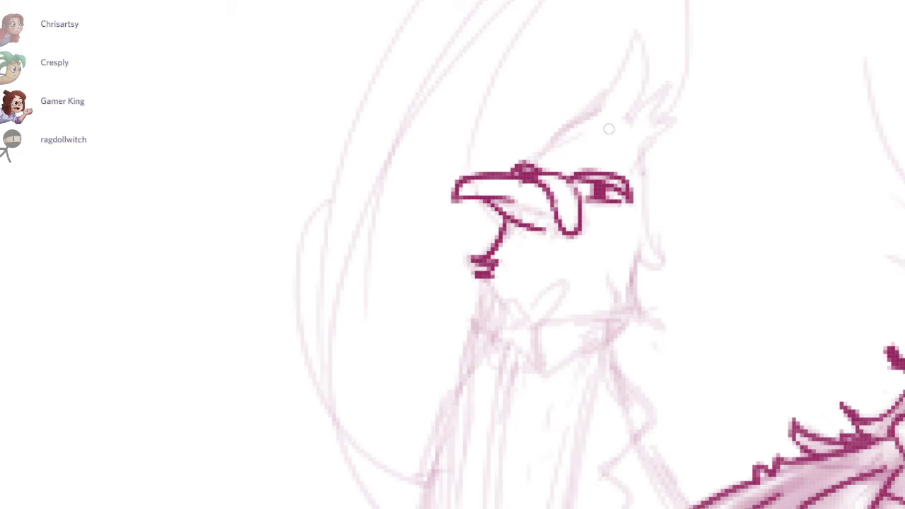
{"action": "mouse_move", "coordinate": [539, 163]}
{"action": "left_mouse_down"}
{"action": "mouse_move", "coordinate": [569, 117]}
{"action": "mouse_move", "coordinate": [648, 65]}
{"action": "left_mouse_up"}
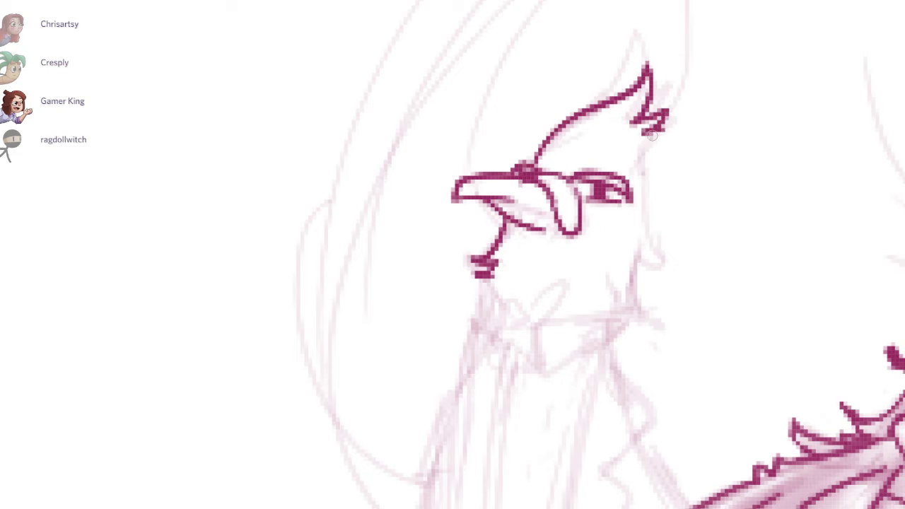
{"action": "mouse_move", "coordinate": [652, 136]}
{"action": "left_mouse_down"}
{"action": "mouse_move", "coordinate": [669, 280]}
{"action": "mouse_move", "coordinate": [651, 303]}
{"action": "left_mouse_up"}
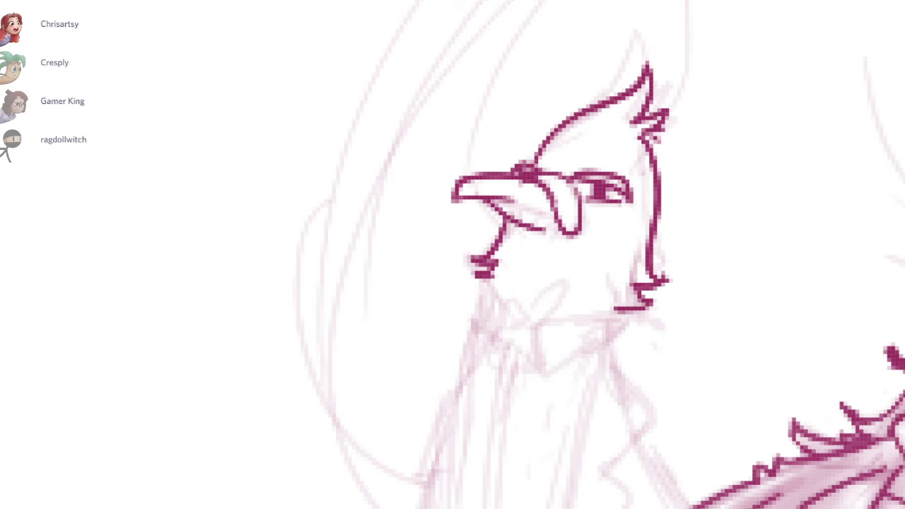
Step: Add the inner mouth line to the slim bird's beak
{"action": "left_click_drag", "start_coordinate": [638, 268], "coordinate": [607, 193]}
{"action": "key", "text": "ctrl+z"}
{"action": "left_click_drag", "start_coordinate": [493, 127], "coordinate": [525, 139]}
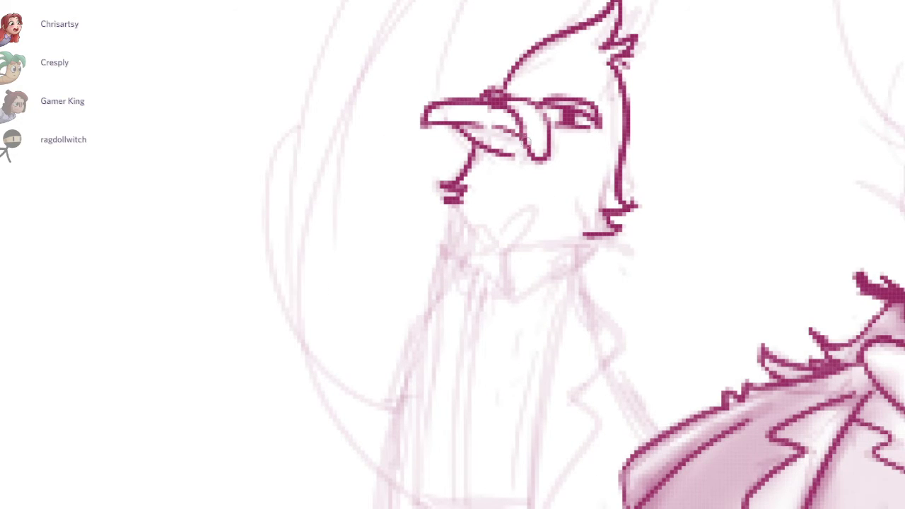
{"action": "mouse_move", "coordinate": [469, 123]}
{"action": "left_mouse_down"}
{"action": "mouse_move", "coordinate": [526, 146]}
{"action": "mouse_move", "coordinate": [562, 182]}
{"action": "left_mouse_up"}
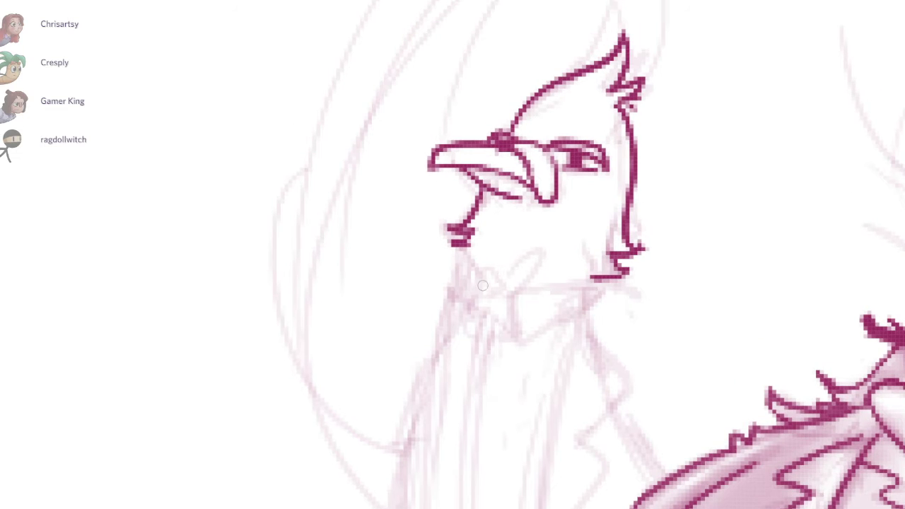
Step: Ink a small bow tie with two loops and a knot on the slim bird, plus the pointed shirt collar
{"action": "left_click_drag", "start_coordinate": [501, 284], "coordinate": [498, 298]}
{"action": "left_click_drag", "start_coordinate": [512, 261], "coordinate": [503, 304]}
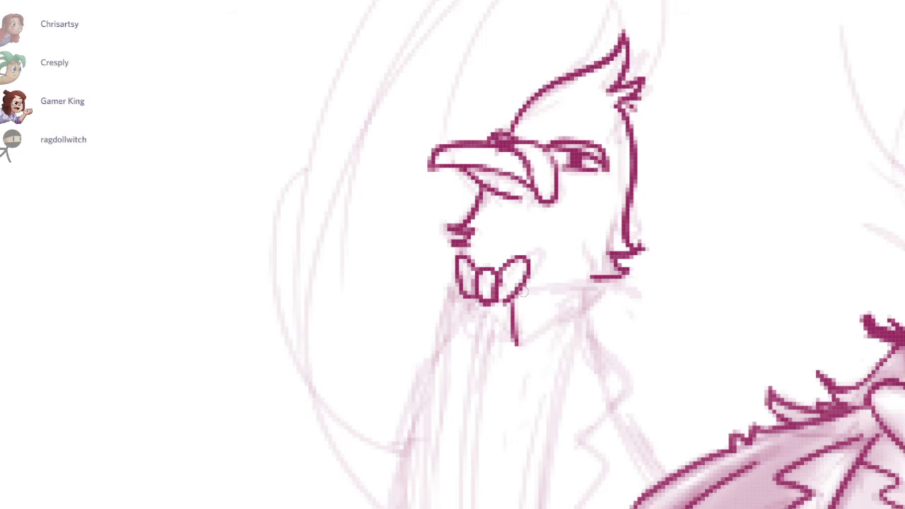
{"action": "left_click_drag", "start_coordinate": [529, 288], "coordinate": [517, 342]}
Step: Ink the upper lapel on the slim bird's side nearest the bulky bird and that long coat front edge
{"action": "mouse_move", "coordinate": [460, 289]}
{"action": "left_mouse_down"}
{"action": "mouse_move", "coordinate": [449, 333]}
{"action": "mouse_move", "coordinate": [468, 93]}
{"action": "left_mouse_up"}
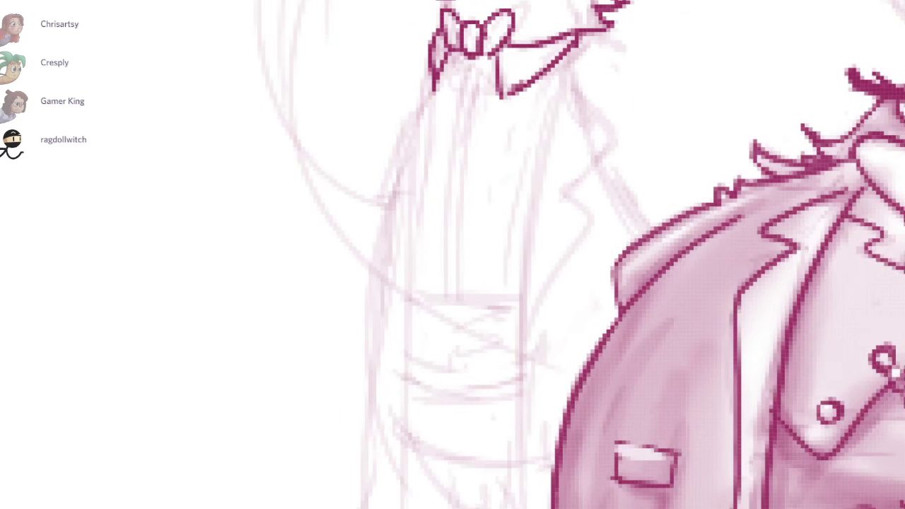
{"action": "scroll", "coordinate": [597, 160], "scroll_direction": "down", "scroll_amount": 2}
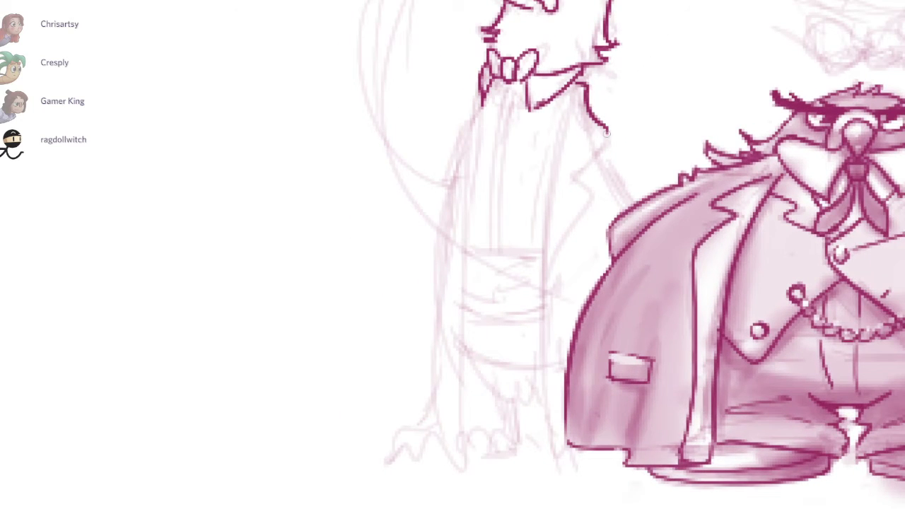
{"action": "left_click_drag", "start_coordinate": [576, 87], "coordinate": [549, 448]}
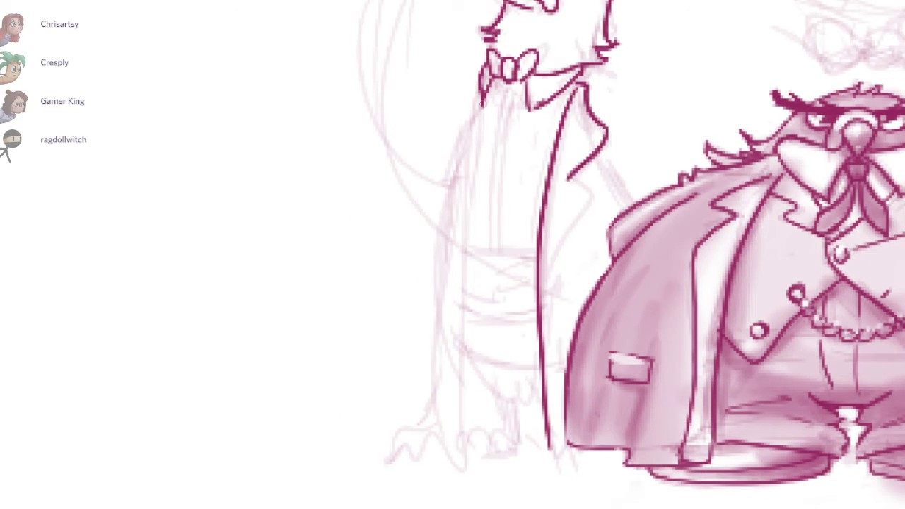
Step: Tidy the slim bird's far collar point and ink the opposite coat front edge down to the feet, undoing failed strokes
{"action": "left_click_drag", "start_coordinate": [486, 94], "coordinate": [453, 442]}
{"action": "key", "text": "ctrl+z"}
{"action": "left_click_drag", "start_coordinate": [488, 92], "coordinate": [453, 441]}
{"action": "key", "text": "ctrl+z"}
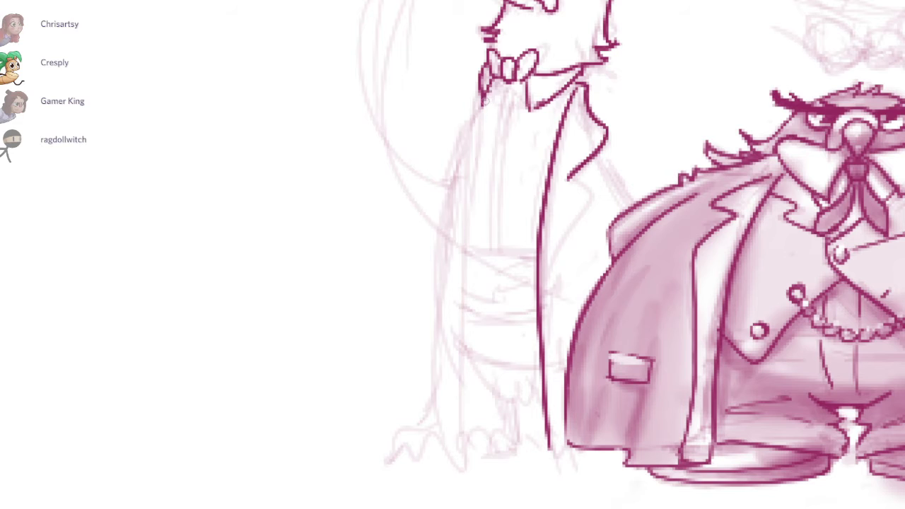
{"action": "left_click_drag", "start_coordinate": [489, 91], "coordinate": [468, 453]}
{"action": "key", "text": "ctrl+z"}
{"action": "left_click_drag", "start_coordinate": [488, 96], "coordinate": [456, 436]}
{"action": "key", "text": "ctrl+z"}
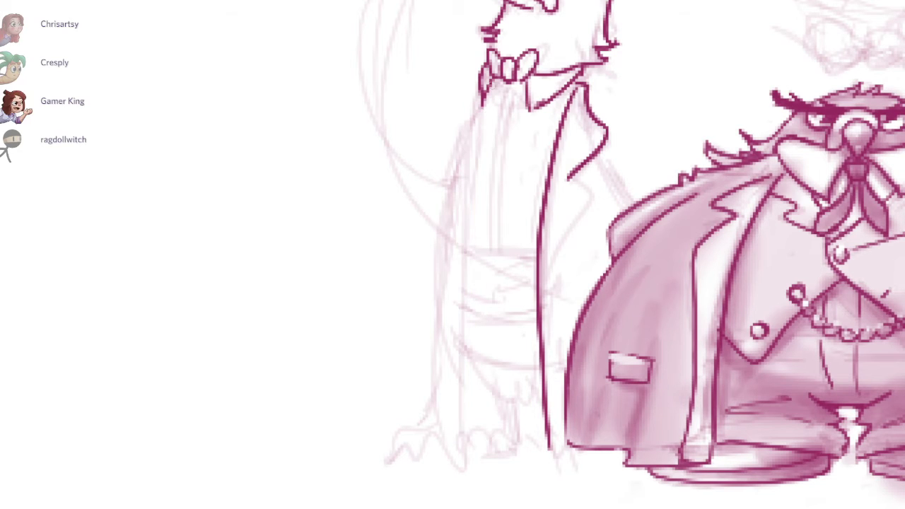
{"action": "key", "text": "ctrl+z"}
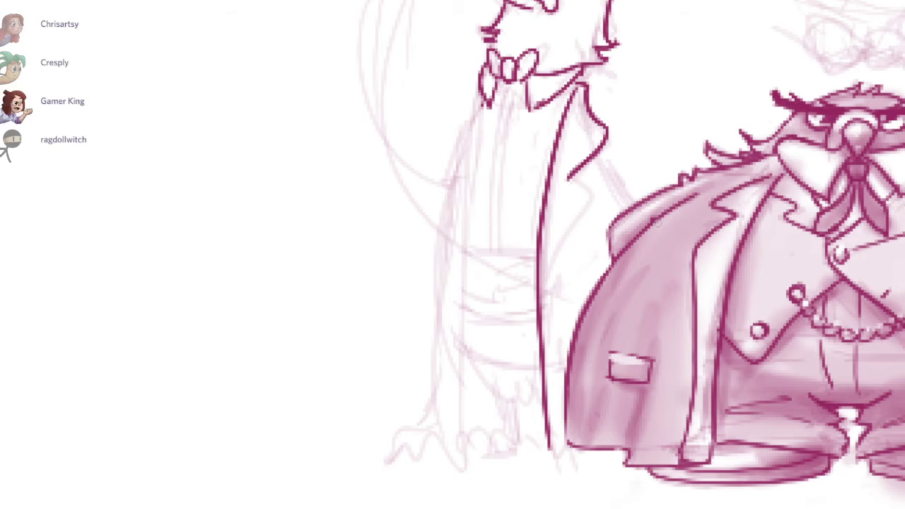
{"action": "left_click_drag", "start_coordinate": [488, 96], "coordinate": [445, 446]}
{"action": "key", "text": "ctrl+z"}
{"action": "left_click_drag", "start_coordinate": [478, 98], "coordinate": [458, 456]}
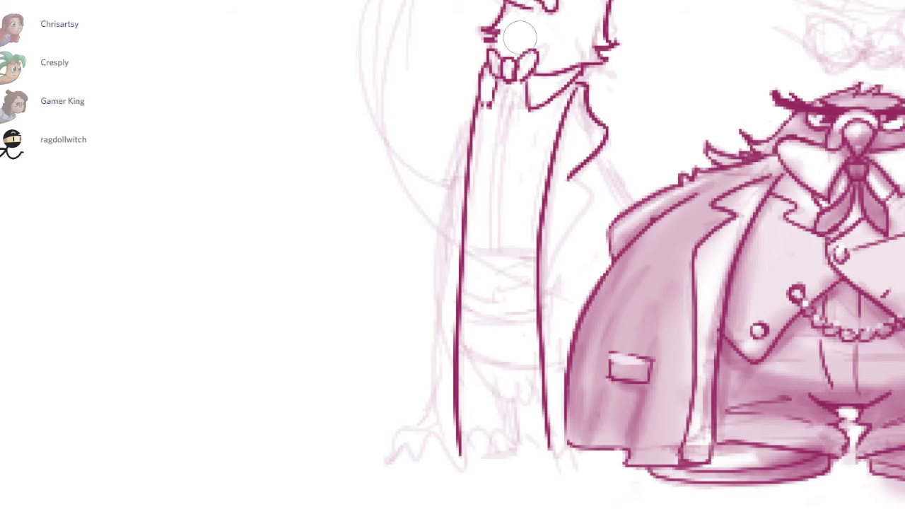
Step: Ink the notched lower lapel and hanging coat edge on the slim bird's side nearest the bulky bird
{"action": "left_click_drag", "start_coordinate": [467, 111], "coordinate": [450, 238]}
{"action": "key", "text": "ctrl+z"}
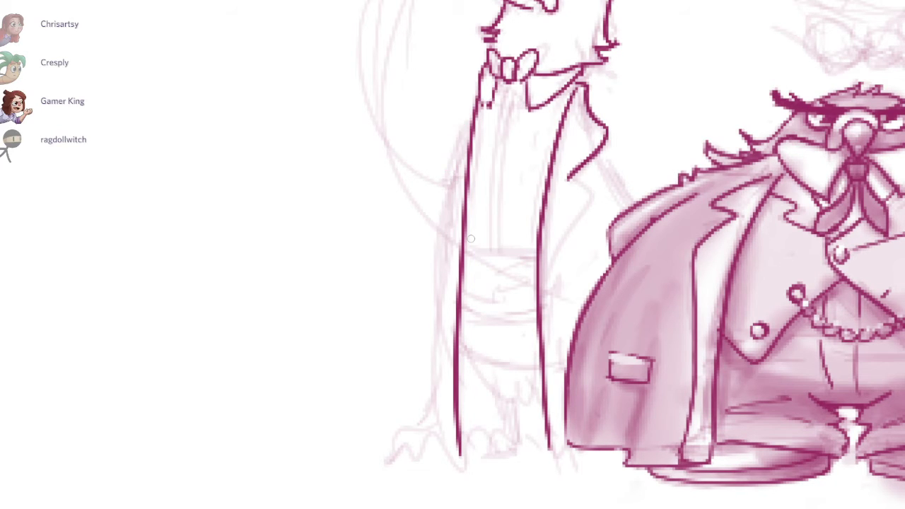
{"action": "left_click_drag", "start_coordinate": [568, 179], "coordinate": [549, 294]}
{"action": "key", "text": "ctrl+z"}
{"action": "left_click_drag", "start_coordinate": [577, 185], "coordinate": [564, 403]}
Step: Ink the notched lapel and upper coat edge on the slim bird's outer side, undoing poor strokes
{"action": "mouse_move", "coordinate": [478, 87]}
{"action": "left_mouse_down"}
{"action": "mouse_move", "coordinate": [447, 164]}
{"action": "mouse_move", "coordinate": [463, 187]}
{"action": "mouse_move", "coordinate": [464, 116]}
{"action": "mouse_move", "coordinate": [465, 170]}
{"action": "mouse_move", "coordinate": [448, 213]}
{"action": "mouse_move", "coordinate": [463, 171]}
{"action": "left_mouse_up"}
{"action": "key", "text": "ctrl+z"}
{"action": "key", "text": "ctrl+z"}
{"action": "key", "text": "ctrl+z"}
{"action": "mouse_move", "coordinate": [482, 79]}
{"action": "left_mouse_down"}
{"action": "mouse_move", "coordinate": [443, 192]}
{"action": "mouse_move", "coordinate": [455, 130]}
{"action": "left_mouse_up"}
{"action": "key", "text": "ctrl+z"}
{"action": "mouse_move", "coordinate": [458, 172]}
{"action": "left_mouse_down"}
{"action": "mouse_move", "coordinate": [448, 290]}
{"action": "mouse_move", "coordinate": [453, 432]}
{"action": "left_mouse_up"}
{"action": "key", "text": "ctrl+z"}
Step: Ink the lower coat edge and long outer sleeve line down to jagged tips resting on the ground
{"action": "left_click_drag", "start_coordinate": [447, 331], "coordinate": [456, 470]}
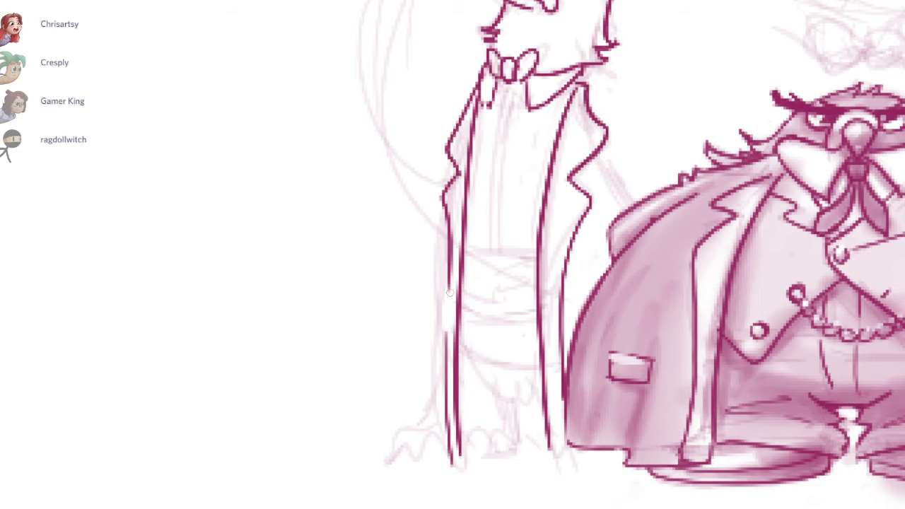
{"action": "left_click_drag", "start_coordinate": [446, 217], "coordinate": [430, 394]}
{"action": "left_click_drag", "start_coordinate": [371, 461], "coordinate": [458, 466]}
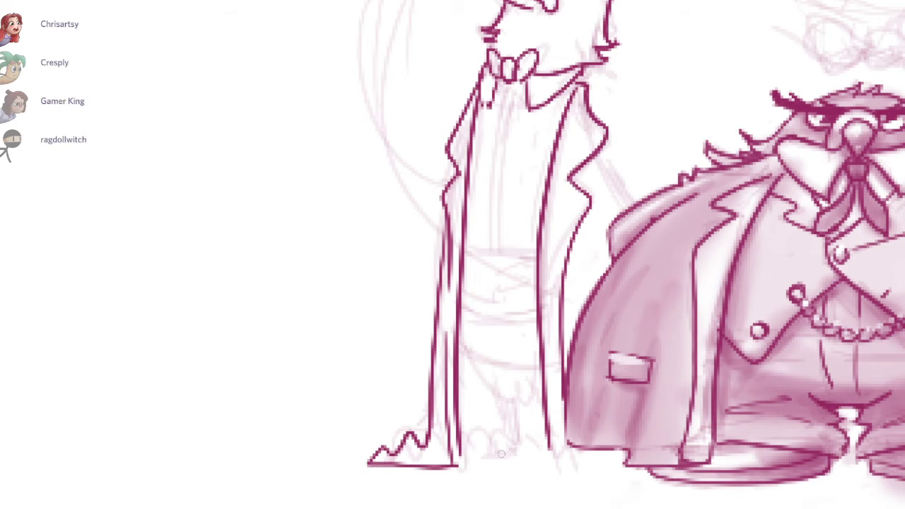
Step: Ink the slim bird's arm line running from the lapel behind the bulky bird's shoulder and touch up the collar
{"action": "left_click_drag", "start_coordinate": [737, 76], "coordinate": [706, 126]}
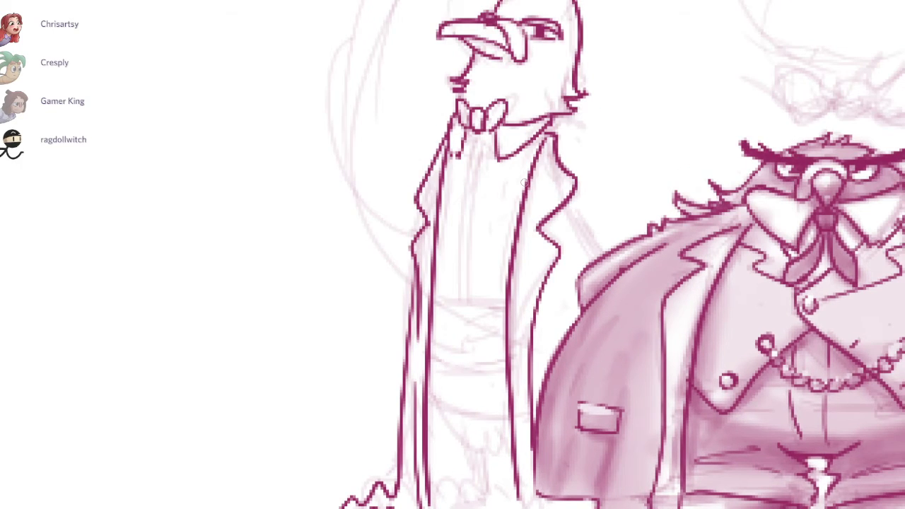
{"action": "left_click_drag", "start_coordinate": [572, 201], "coordinate": [608, 261]}
{"action": "scroll", "coordinate": [683, 102], "scroll_direction": "up", "scroll_amount": 1}
{"action": "left_click_drag", "start_coordinate": [684, 102], "coordinate": [708, 140]}
{"action": "mouse_move", "coordinate": [551, 170]}
{"action": "left_mouse_down"}
{"action": "mouse_move", "coordinate": [555, 152]}
{"action": "mouse_move", "coordinate": [547, 174]}
{"action": "left_mouse_up"}
Step: Ink vertical pleats down the slim bird's shirt front and two horizontal waistband lines, undoing misplaced strokes
{"action": "left_click_drag", "start_coordinate": [459, 174], "coordinate": [443, 289]}
{"action": "key", "text": "ctrl+z"}
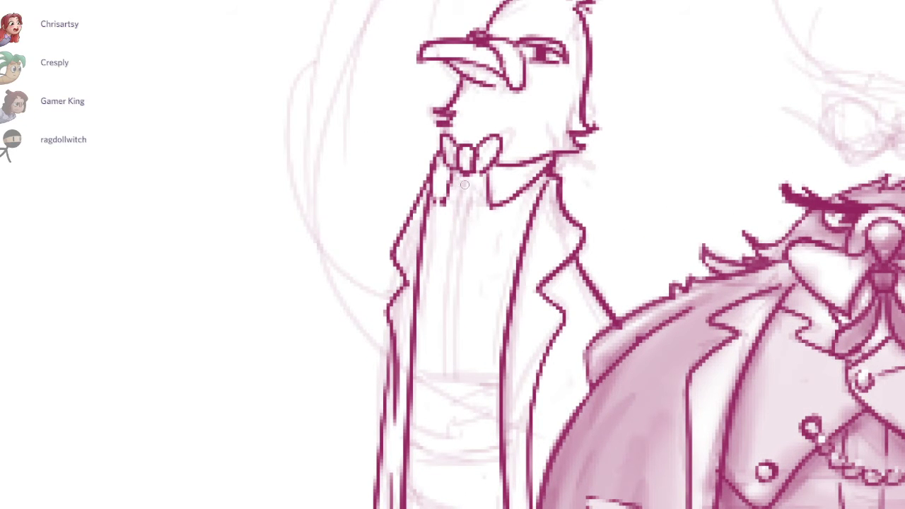
{"action": "mouse_move", "coordinate": [464, 179]}
{"action": "left_mouse_down"}
{"action": "mouse_move", "coordinate": [444, 352]}
{"action": "mouse_move", "coordinate": [456, 337]}
{"action": "left_mouse_up"}
{"action": "left_click_drag", "start_coordinate": [420, 369], "coordinate": [491, 372]}
{"action": "key", "text": "ctrl+z"}
{"action": "key", "text": "ctrl+z"}
{"action": "left_click_drag", "start_coordinate": [417, 372], "coordinate": [499, 368]}
{"action": "key", "text": "ctrl+z"}
{"action": "left_click_drag", "start_coordinate": [409, 391], "coordinate": [493, 390]}
Step: Ink the slim bird's trouser edge and diagonal fold lines, undoing unsuitable strokes around the lower leg
{"action": "left_click_drag", "start_coordinate": [713, 271], "coordinate": [706, 126]}
{"action": "mouse_move", "coordinate": [428, 290]}
{"action": "left_mouse_down"}
{"action": "mouse_move", "coordinate": [460, 369]}
{"action": "mouse_move", "coordinate": [485, 385]}
{"action": "left_mouse_up"}
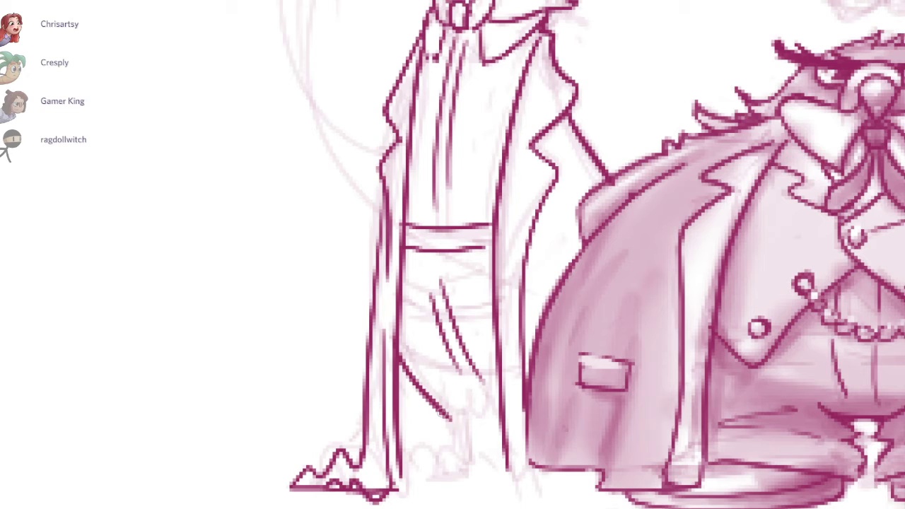
{"action": "mouse_move", "coordinate": [462, 410]}
{"action": "left_mouse_down"}
{"action": "mouse_move", "coordinate": [500, 414]}
{"action": "mouse_move", "coordinate": [474, 486]}
{"action": "left_mouse_up"}
{"action": "key", "text": "ctrl+z"}
{"action": "mouse_move", "coordinate": [612, 248]}
{"action": "left_mouse_down"}
{"action": "mouse_move", "coordinate": [476, 424]}
{"action": "mouse_move", "coordinate": [483, 467]}
{"action": "mouse_move", "coordinate": [497, 471]}
{"action": "mouse_move", "coordinate": [593, 403]}
{"action": "mouse_move", "coordinate": [588, 413]}
{"action": "mouse_move", "coordinate": [522, 436]}
{"action": "mouse_move", "coordinate": [547, 436]}
{"action": "mouse_move", "coordinate": [534, 452]}
{"action": "mouse_move", "coordinate": [564, 430]}
{"action": "mouse_move", "coordinate": [492, 439]}
{"action": "left_mouse_up"}
{"action": "key", "text": "ctrl+z"}
{"action": "key", "text": "ctrl+z"}
Step: Ink the slim bird's ankle and curved taloned foot below the trousers, undoing poor strokes
{"action": "scroll", "coordinate": [507, 403], "scroll_direction": "up", "scroll_amount": 1}
{"action": "key", "text": "e"}
{"action": "key", "text": "b"}
{"action": "key", "text": "ctrl+z"}
{"action": "key", "text": "ctrl+z"}
{"action": "mouse_move", "coordinate": [537, 406]}
{"action": "left_mouse_down"}
{"action": "mouse_move", "coordinate": [486, 445]}
{"action": "mouse_move", "coordinate": [522, 424]}
{"action": "mouse_move", "coordinate": [453, 456]}
{"action": "mouse_move", "coordinate": [469, 439]}
{"action": "left_mouse_up"}
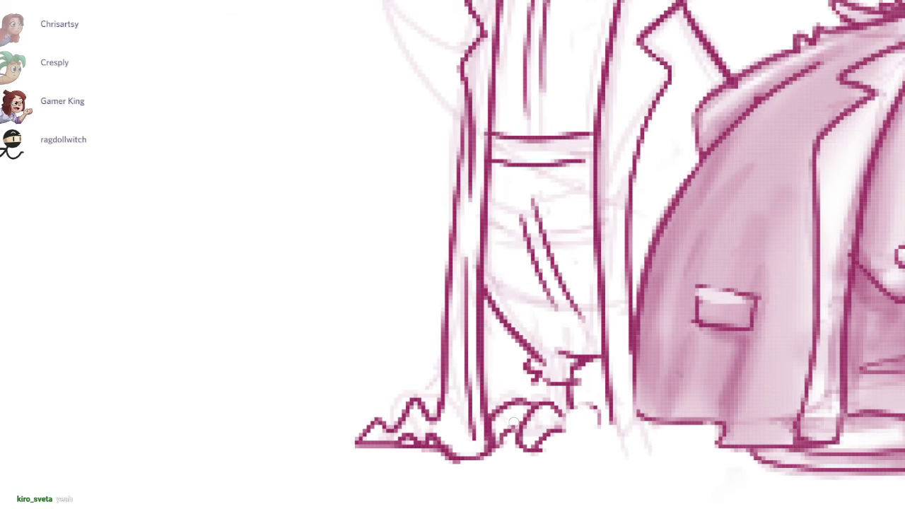
{"action": "left_click_drag", "start_coordinate": [512, 401], "coordinate": [488, 410]}
{"action": "mouse_move", "coordinate": [557, 431]}
{"action": "left_mouse_down"}
{"action": "mouse_move", "coordinate": [598, 419]}
{"action": "mouse_move", "coordinate": [597, 431]}
{"action": "mouse_move", "coordinate": [607, 419]}
{"action": "left_mouse_up"}
{"action": "key", "text": "ctrl+z"}
{"action": "left_click_drag", "start_coordinate": [544, 383], "coordinate": [543, 408]}
Step: Erase the rough ankle lines, redraw them as a bunched trouser cuff and extend the coat edge downward
{"action": "left_click_drag", "start_coordinate": [715, 120], "coordinate": [672, 148]}
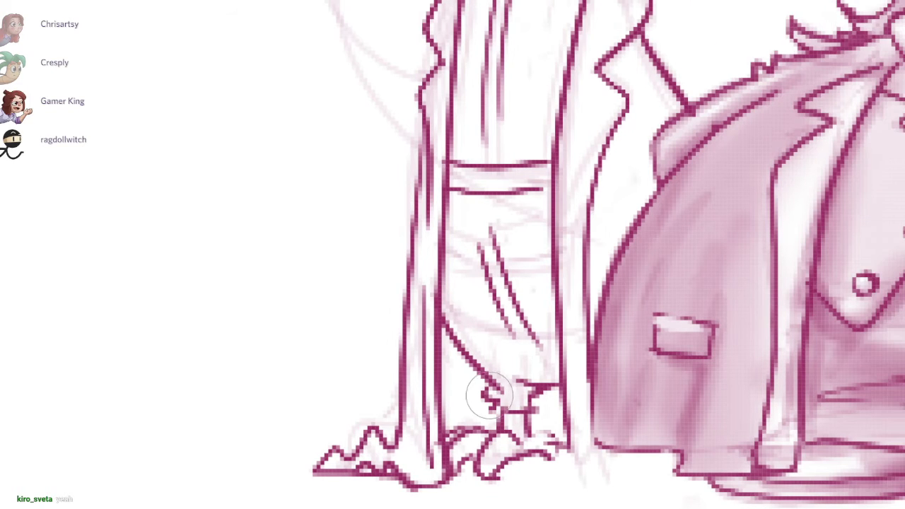
{"action": "left_click_drag", "start_coordinate": [489, 396], "coordinate": [520, 403]}
{"action": "mouse_move", "coordinate": [485, 372]}
{"action": "left_mouse_down"}
{"action": "mouse_move", "coordinate": [486, 422]}
{"action": "mouse_move", "coordinate": [528, 425]}
{"action": "mouse_move", "coordinate": [559, 385]}
{"action": "left_mouse_up"}
{"action": "left_click_drag", "start_coordinate": [500, 394], "coordinate": [521, 394]}
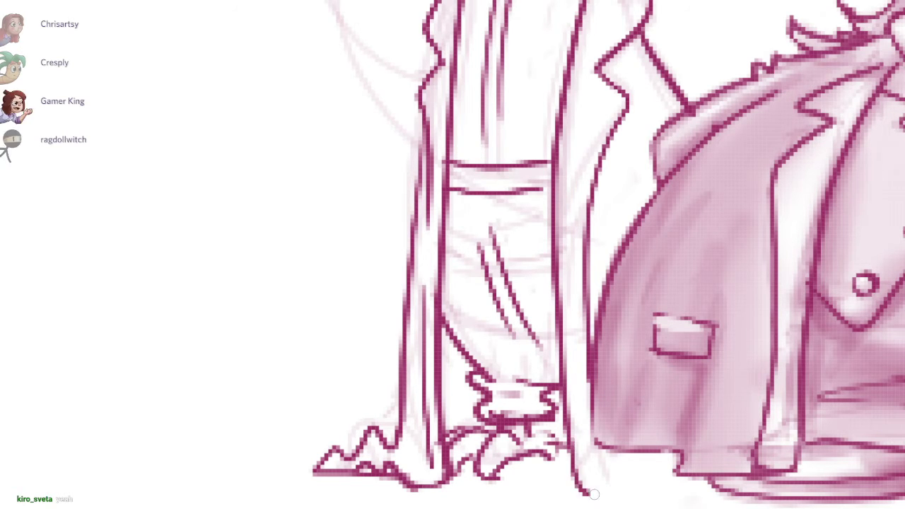
Step: Erase the bow tie from the slim bird's neck
{"action": "scroll", "coordinate": [574, 429], "scroll_direction": "down", "scroll_amount": 3}
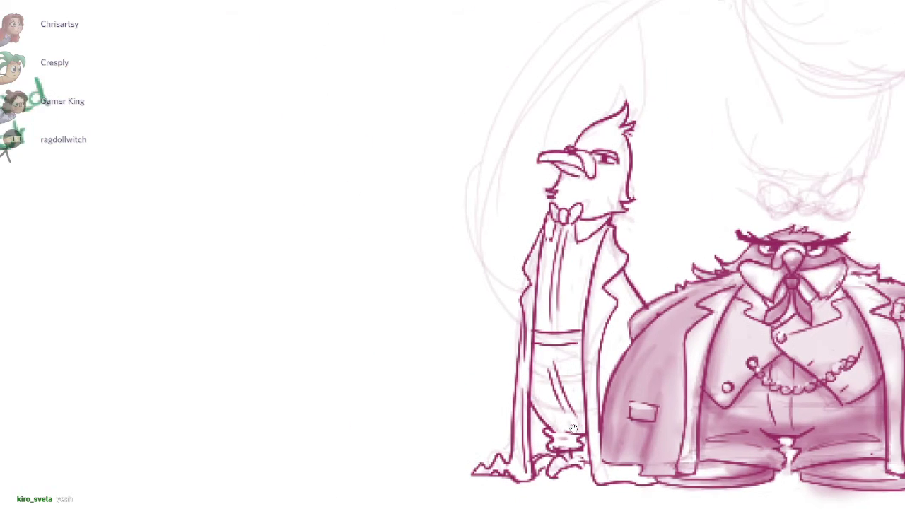
{"action": "scroll", "coordinate": [598, 480], "scroll_direction": "up", "scroll_amount": 3}
{"action": "scroll", "coordinate": [599, 481], "scroll_direction": "down", "scroll_amount": 5}
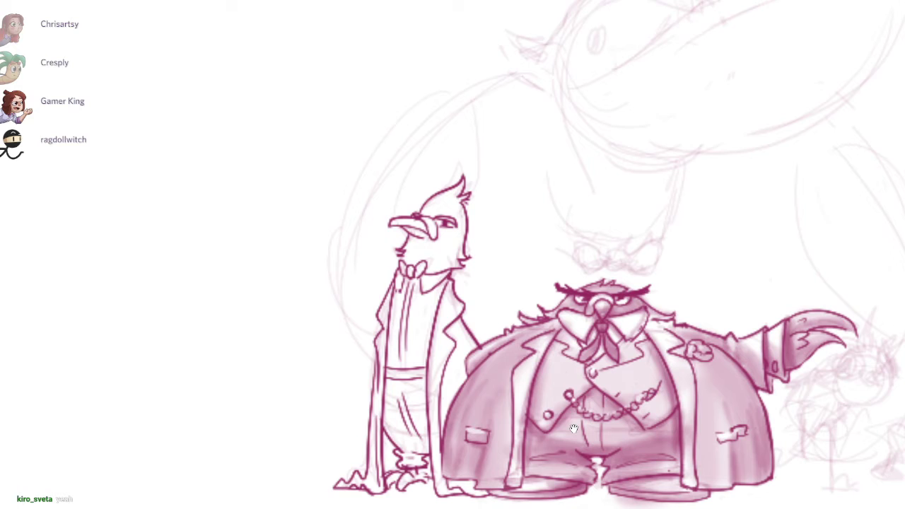
{"action": "left_click_drag", "start_coordinate": [575, 429], "coordinate": [461, 380]}
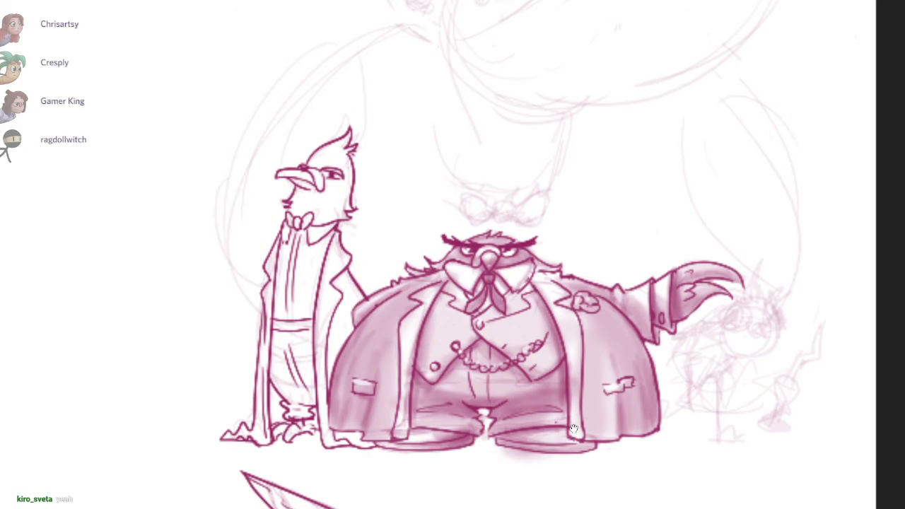
{"action": "scroll", "coordinate": [300, 242], "scroll_direction": "up", "scroll_amount": 4}
{"action": "key", "text": "e"}
{"action": "mouse_move", "coordinate": [426, 216]}
{"action": "left_mouse_down"}
{"action": "mouse_move", "coordinate": [410, 236]}
{"action": "mouse_move", "coordinate": [374, 230]}
{"action": "mouse_move", "coordinate": [398, 244]}
{"action": "mouse_move", "coordinate": [387, 228]}
{"action": "mouse_move", "coordinate": [375, 249]}
{"action": "mouse_move", "coordinate": [412, 253]}
{"action": "mouse_move", "coordinate": [397, 273]}
{"action": "mouse_move", "coordinate": [420, 257]}
{"action": "mouse_move", "coordinate": [368, 467]}
{"action": "left_mouse_up"}
Step: Ink a narrow long necktie with a small knot hanging down the slim bird's shirt, undoing extra strokes
{"action": "key", "text": "b"}
{"action": "key", "text": "ctrl+z"}
{"action": "left_click_drag", "start_coordinate": [385, 265], "coordinate": [388, 406]}
{"action": "mouse_move", "coordinate": [386, 368]}
{"action": "left_mouse_down"}
{"action": "mouse_move", "coordinate": [379, 443]}
{"action": "mouse_move", "coordinate": [414, 400]}
{"action": "mouse_move", "coordinate": [375, 442]}
{"action": "mouse_move", "coordinate": [380, 425]}
{"action": "left_mouse_up"}
{"action": "key", "text": "ctrl+z"}
{"action": "left_click_drag", "start_coordinate": [382, 380], "coordinate": [375, 507]}
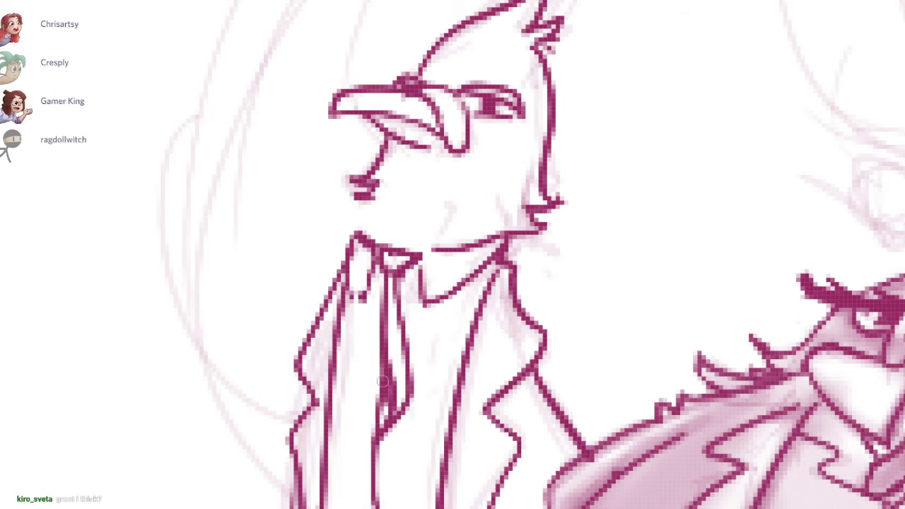
{"action": "left_click_drag", "start_coordinate": [382, 343], "coordinate": [361, 497]}
{"action": "key", "text": "ctrl+z"}
{"action": "left_click_drag", "start_coordinate": [377, 309], "coordinate": [367, 368]}
{"action": "left_click_drag", "start_coordinate": [360, 417], "coordinate": [358, 508]}
{"action": "key", "text": "ctrl+z"}
{"action": "left_click_drag", "start_coordinate": [595, 428], "coordinate": [574, 428]}
{"action": "scroll", "coordinate": [574, 429], "scroll_direction": "down", "scroll_amount": 3}
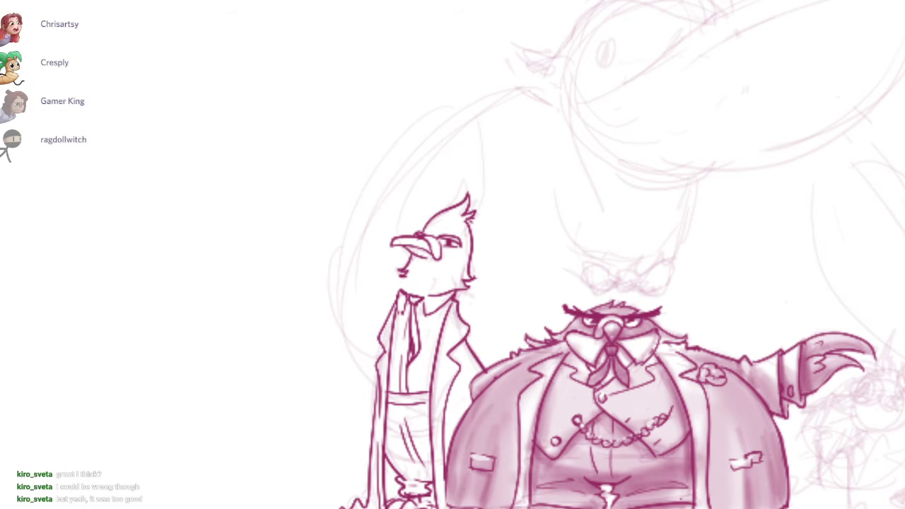
Step: Fill the slim bird's necktie and knot with solid dark ink, undoing a poor stroke
{"action": "scroll", "coordinate": [400, 281], "scroll_direction": "up", "scroll_amount": 3}
{"action": "scroll", "coordinate": [408, 289], "scroll_direction": "up", "scroll_amount": 4}
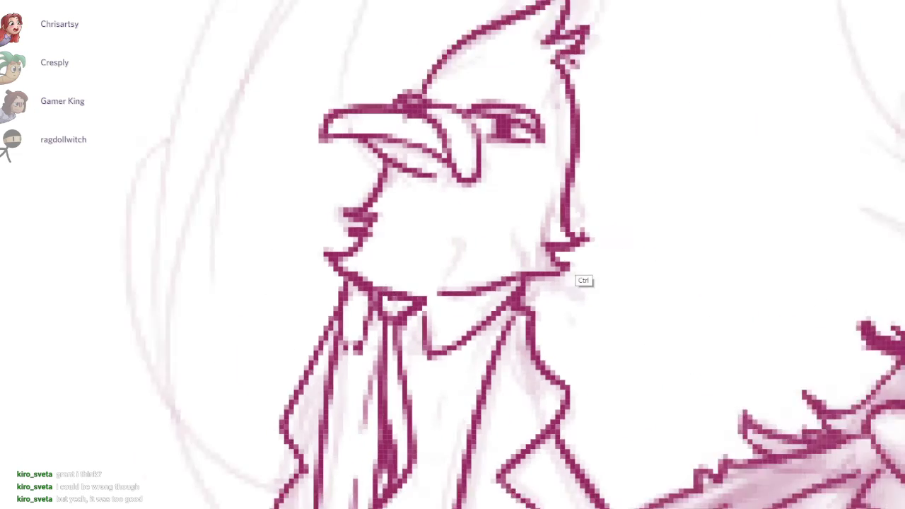
{"action": "mouse_move", "coordinate": [369, 291]}
{"action": "left_mouse_down"}
{"action": "mouse_move", "coordinate": [412, 298]}
{"action": "mouse_move", "coordinate": [394, 299]}
{"action": "mouse_move", "coordinate": [409, 173]}
{"action": "mouse_move", "coordinate": [382, 259]}
{"action": "mouse_move", "coordinate": [388, 350]}
{"action": "left_mouse_up"}
{"action": "left_click_drag", "start_coordinate": [391, 259], "coordinate": [387, 362]}
{"action": "left_click_drag", "start_coordinate": [384, 286], "coordinate": [372, 331]}
{"action": "key", "text": "ctrl+z"}
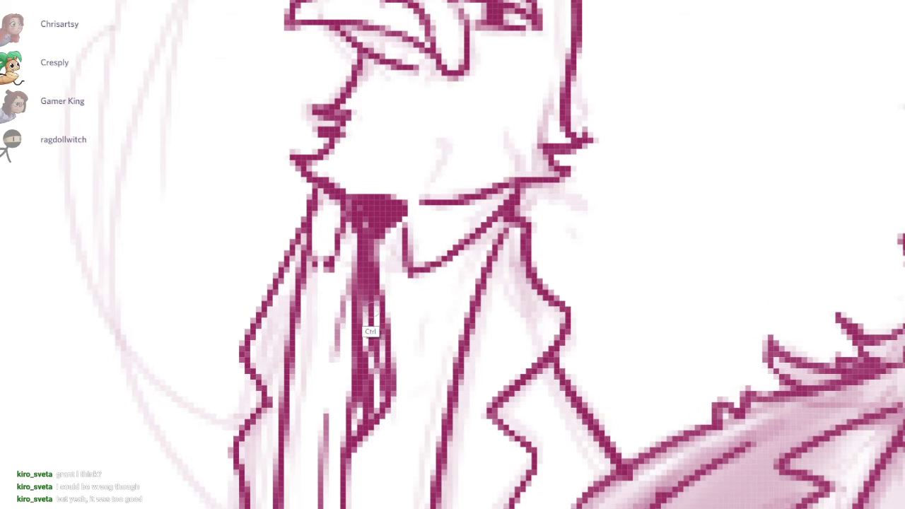
{"action": "left_click_drag", "start_coordinate": [367, 285], "coordinate": [365, 410]}
{"action": "left_click_drag", "start_coordinate": [376, 300], "coordinate": [385, 398]}
{"action": "mouse_move", "coordinate": [405, 182]}
{"action": "left_mouse_down"}
{"action": "mouse_move", "coordinate": [366, 281]}
{"action": "mouse_move", "coordinate": [383, 299]}
{"action": "left_mouse_up"}
{"action": "left_click_drag", "start_coordinate": [366, 299], "coordinate": [363, 358]}
Step: Clean up the slim bird's collar lines around the tie knot and close the gap beneath its chin
{"action": "key", "text": "e"}
{"action": "mouse_move", "coordinate": [286, 286]}
{"action": "left_mouse_down"}
{"action": "mouse_move", "coordinate": [310, 289]}
{"action": "mouse_move", "coordinate": [289, 319]}
{"action": "left_mouse_up"}
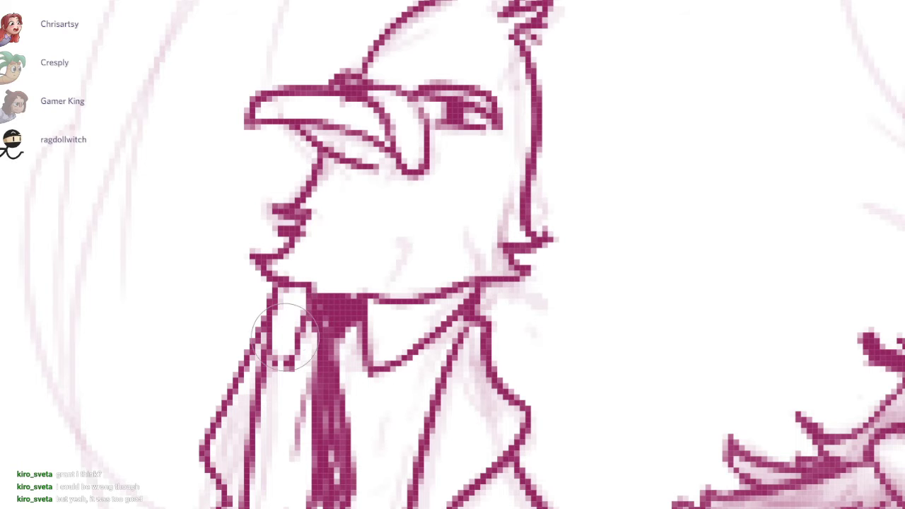
{"action": "left_click_drag", "start_coordinate": [384, 302], "coordinate": [381, 334]}
{"action": "left_click_drag", "start_coordinate": [444, 299], "coordinate": [368, 433]}
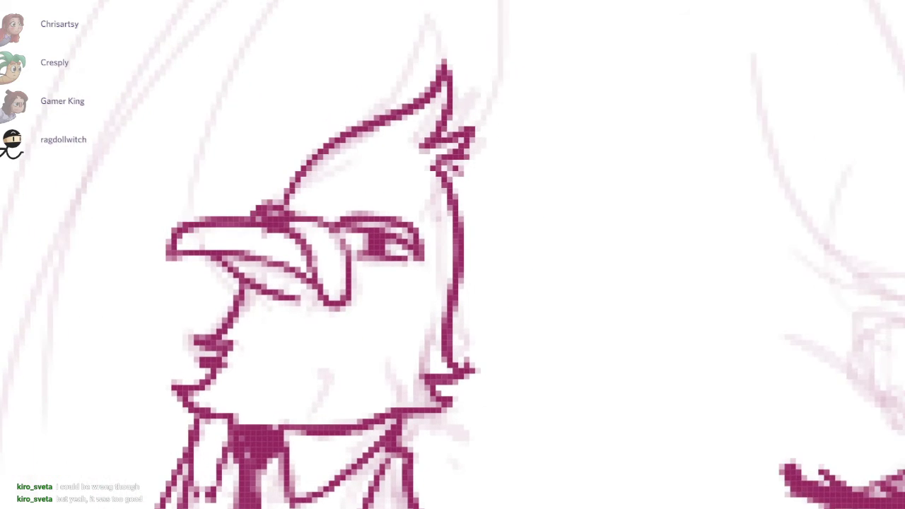
{"action": "left_click_drag", "start_coordinate": [483, 288], "coordinate": [212, 430]}
{"action": "left_click_drag", "start_coordinate": [212, 430], "coordinate": [164, 337]}
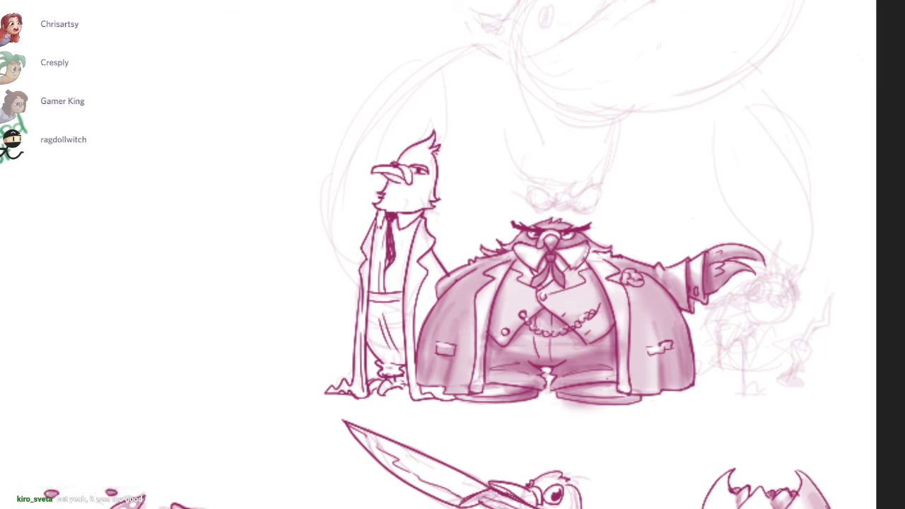
Step: Ink the drooping hooked beak of the small bird beneath the bulky bird's outstretched wing, undoing poor strokes
{"action": "left_click_drag", "start_coordinate": [754, 331], "coordinate": [769, 319]}
{"action": "mouse_move", "coordinate": [665, 332]}
{"action": "left_mouse_down"}
{"action": "mouse_move", "coordinate": [716, 336]}
{"action": "mouse_move", "coordinate": [737, 360]}
{"action": "mouse_move", "coordinate": [728, 361]}
{"action": "left_mouse_up"}
{"action": "key", "text": "ctrl+z"}
{"action": "mouse_move", "coordinate": [711, 282]}
{"action": "left_mouse_down"}
{"action": "mouse_move", "coordinate": [645, 301]}
{"action": "mouse_move", "coordinate": [663, 341]}
{"action": "left_mouse_up"}
{"action": "key", "text": "ctrl+z"}
{"action": "left_click_drag", "start_coordinate": [690, 283], "coordinate": [672, 340]}
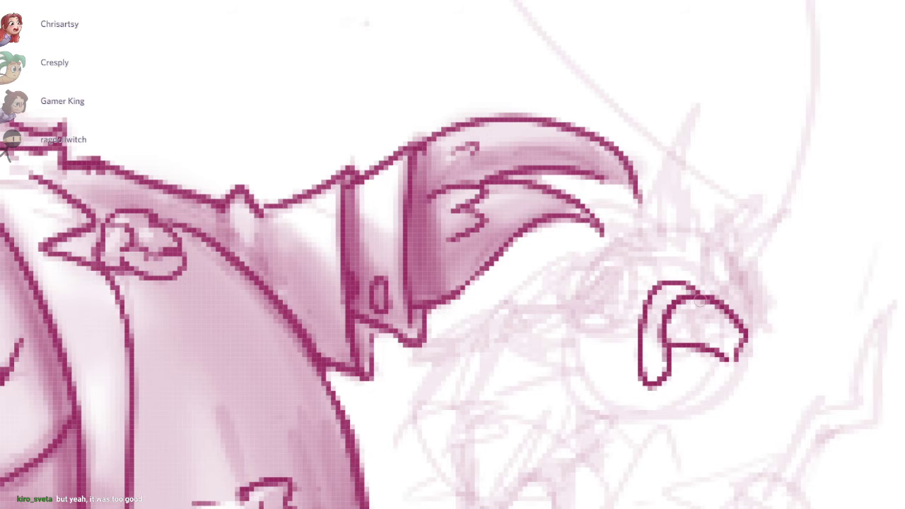
Step: Ink two large slanted oval eyes on either side of the small bird's beak, undoing and redrawing weak outlines
{"action": "scroll", "coordinate": [701, 301], "scroll_direction": "up", "scroll_amount": 1}
{"action": "mouse_move", "coordinate": [633, 315]}
{"action": "left_mouse_down"}
{"action": "mouse_move", "coordinate": [573, 358]}
{"action": "mouse_move", "coordinate": [632, 290]}
{"action": "mouse_move", "coordinate": [622, 276]}
{"action": "left_mouse_up"}
{"action": "key", "text": "ctrl+z"}
{"action": "left_click_drag", "start_coordinate": [715, 292], "coordinate": [772, 345]}
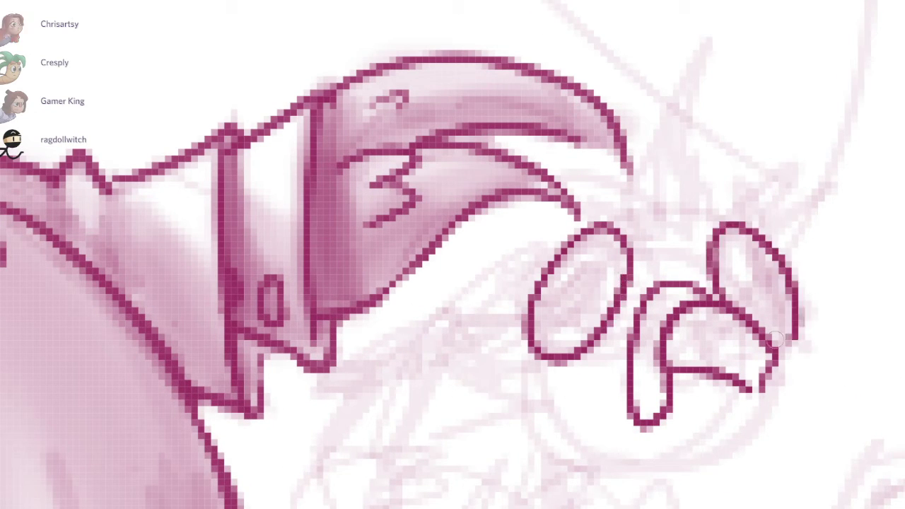
{"action": "key", "text": "ctrl+z"}
{"action": "mouse_move", "coordinate": [736, 311]}
{"action": "left_mouse_down"}
{"action": "mouse_move", "coordinate": [778, 255]}
{"action": "mouse_move", "coordinate": [770, 347]}
{"action": "left_mouse_up"}
{"action": "key", "text": "ctrl+z"}
{"action": "key", "text": "ctrl+z"}
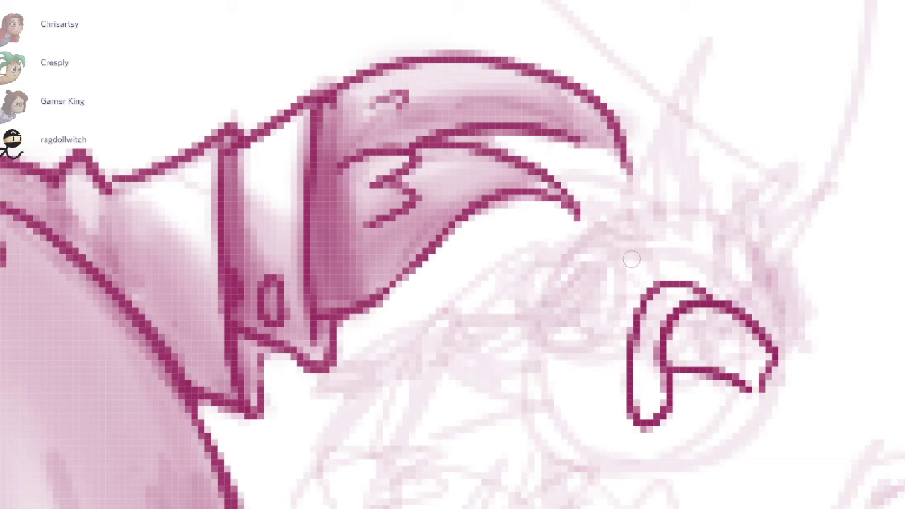
{"action": "mouse_move", "coordinate": [632, 241]}
{"action": "left_mouse_down"}
{"action": "mouse_move", "coordinate": [555, 350]}
{"action": "mouse_move", "coordinate": [633, 237]}
{"action": "mouse_move", "coordinate": [538, 338]}
{"action": "mouse_move", "coordinate": [631, 244]}
{"action": "left_mouse_up"}
{"action": "key", "text": "ctrl+z"}
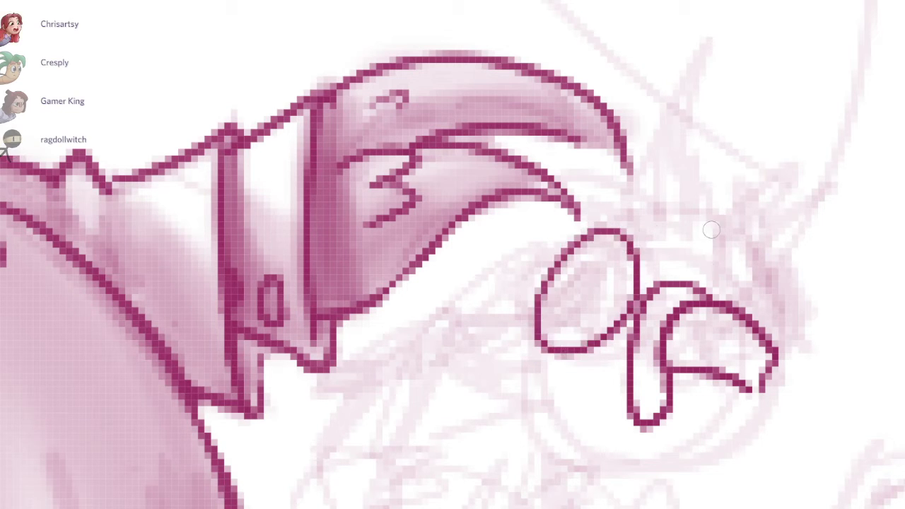
{"action": "left_click_drag", "start_coordinate": [718, 276], "coordinate": [786, 338]}
{"action": "key", "text": "ctrl+z"}
{"action": "mouse_move", "coordinate": [715, 239]}
{"action": "left_mouse_down"}
{"action": "mouse_move", "coordinate": [732, 283]}
{"action": "mouse_move", "coordinate": [774, 318]}
{"action": "mouse_move", "coordinate": [777, 342]}
{"action": "mouse_move", "coordinate": [791, 283]}
{"action": "mouse_move", "coordinate": [791, 335]}
{"action": "mouse_move", "coordinate": [802, 300]}
{"action": "mouse_move", "coordinate": [784, 331]}
{"action": "left_mouse_up"}
{"action": "key", "text": "ctrl+z"}
{"action": "key", "text": "ctrl+z"}
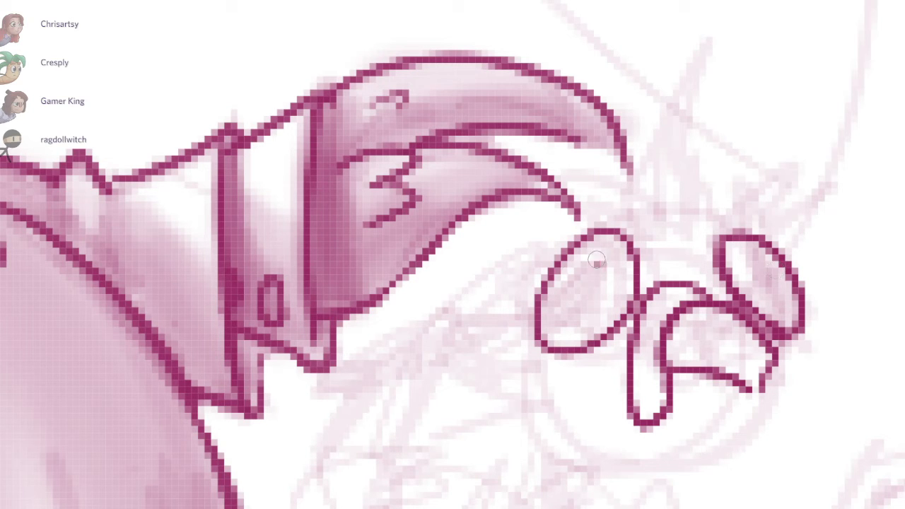
Step: Fill both of the small bird's pupils with solid ink and carve out light highlights in them
{"action": "mouse_move", "coordinate": [596, 260]}
{"action": "left_mouse_down"}
{"action": "mouse_move", "coordinate": [588, 293]}
{"action": "mouse_move", "coordinate": [580, 280]}
{"action": "left_mouse_up"}
{"action": "left_click_drag", "start_coordinate": [785, 288], "coordinate": [764, 259]}
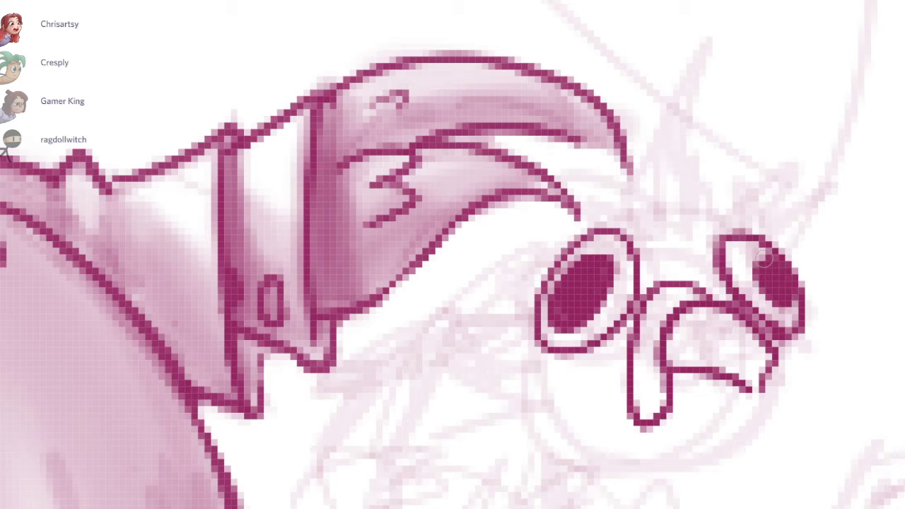
{"action": "left_click_drag", "start_coordinate": [572, 267], "coordinate": [565, 252]}
{"action": "left_click_drag", "start_coordinate": [756, 262], "coordinate": [762, 262]}
Step: Darken the mouth line inside the small bird's beak and undo the extra stroke below it
{"action": "mouse_move", "coordinate": [772, 331]}
{"action": "left_mouse_down"}
{"action": "mouse_move", "coordinate": [733, 314]}
{"action": "mouse_move", "coordinate": [730, 338]}
{"action": "left_mouse_up"}
{"action": "left_click_drag", "start_coordinate": [628, 347], "coordinate": [681, 349]}
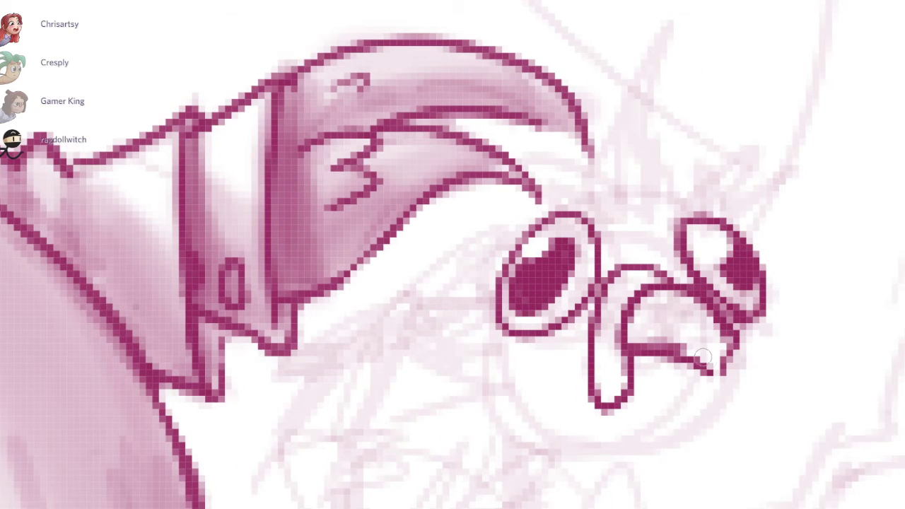
{"action": "left_click_drag", "start_coordinate": [632, 376], "coordinate": [688, 372]}
{"action": "key", "text": "ctrl+z"}
Step: Ink the small bird's spiky head feathers, tufted cheeks and curved chin around its face
{"action": "mouse_move", "coordinate": [683, 177]}
{"action": "left_mouse_down"}
{"action": "mouse_move", "coordinate": [643, 229]}
{"action": "mouse_move", "coordinate": [629, 130]}
{"action": "mouse_move", "coordinate": [600, 212]}
{"action": "left_mouse_up"}
{"action": "left_click_drag", "start_coordinate": [584, 150], "coordinate": [570, 221]}
{"action": "mouse_move", "coordinate": [510, 202]}
{"action": "left_mouse_down"}
{"action": "mouse_move", "coordinate": [559, 215]}
{"action": "mouse_move", "coordinate": [453, 304]}
{"action": "mouse_move", "coordinate": [454, 350]}
{"action": "mouse_move", "coordinate": [427, 433]}
{"action": "mouse_move", "coordinate": [458, 470]}
{"action": "left_mouse_up"}
{"action": "mouse_move", "coordinate": [640, 242]}
{"action": "left_mouse_down"}
{"action": "mouse_move", "coordinate": [671, 213]}
{"action": "mouse_move", "coordinate": [741, 213]}
{"action": "mouse_move", "coordinate": [720, 358]}
{"action": "mouse_move", "coordinate": [776, 426]}
{"action": "mouse_move", "coordinate": [612, 501]}
{"action": "left_mouse_up"}
{"action": "mouse_move", "coordinate": [613, 501]}
{"action": "left_mouse_down"}
{"action": "mouse_move", "coordinate": [636, 253]}
{"action": "mouse_move", "coordinate": [609, 262]}
{"action": "mouse_move", "coordinate": [605, 243]}
{"action": "left_mouse_up"}
{"action": "left_click_drag", "start_coordinate": [605, 242], "coordinate": [684, 267]}
{"action": "scroll", "coordinate": [573, 243], "scroll_direction": "down", "scroll_amount": 2}
{"action": "scroll", "coordinate": [573, 243], "scroll_direction": "up", "scroll_amount": 1}
{"action": "left_click_drag", "start_coordinate": [612, 186], "coordinate": [624, 157]}
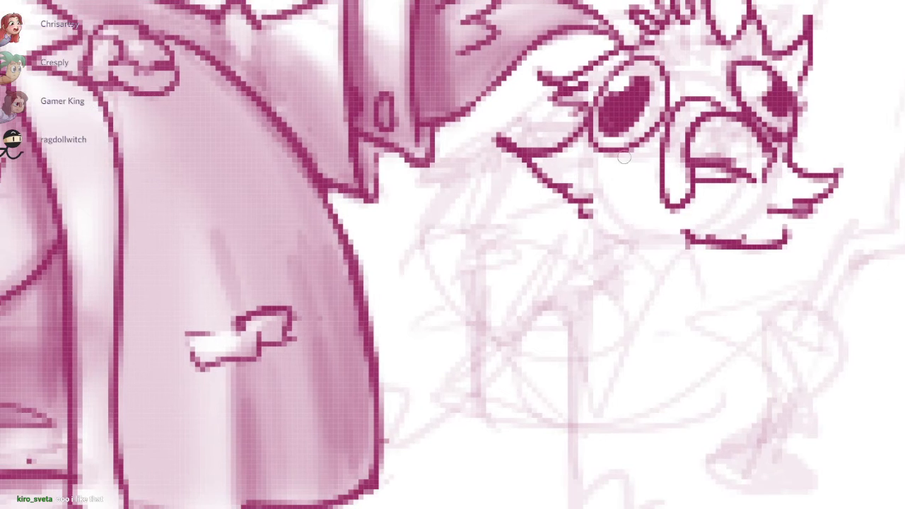
Step: Ink the small bird's pointed shoulder feathers and cheek tuft behind its head, undoing the first attempt
{"action": "mouse_move", "coordinate": [525, 157]}
{"action": "left_mouse_down"}
{"action": "mouse_move", "coordinate": [475, 239]}
{"action": "mouse_move", "coordinate": [415, 248]}
{"action": "mouse_move", "coordinate": [451, 268]}
{"action": "left_mouse_up"}
{"action": "key", "text": "ctrl+z"}
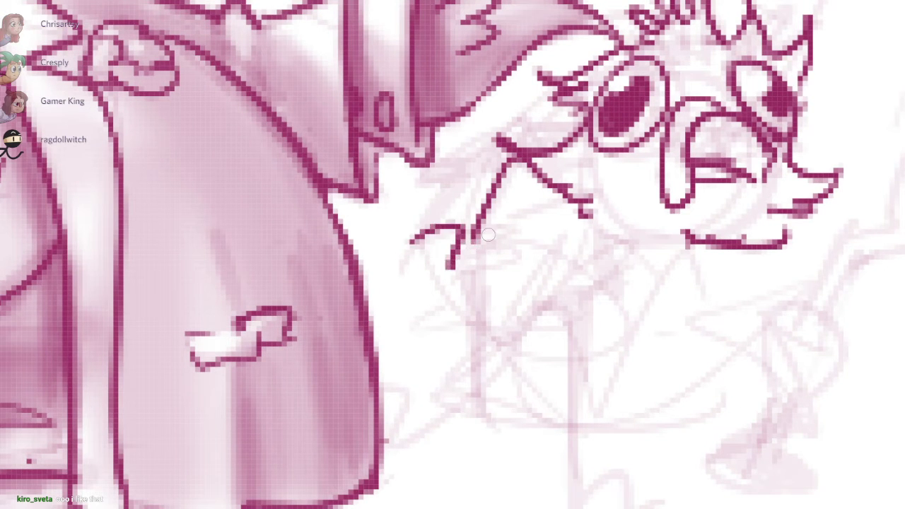
{"action": "left_click_drag", "start_coordinate": [497, 142], "coordinate": [416, 250]}
{"action": "left_click_drag", "start_coordinate": [473, 239], "coordinate": [470, 245]}
{"action": "mouse_move", "coordinate": [568, 122]}
{"action": "left_mouse_down"}
{"action": "mouse_move", "coordinate": [502, 116]}
{"action": "mouse_move", "coordinate": [504, 147]}
{"action": "left_mouse_up"}
{"action": "left_click_drag", "start_coordinate": [584, 256], "coordinate": [581, 228]}
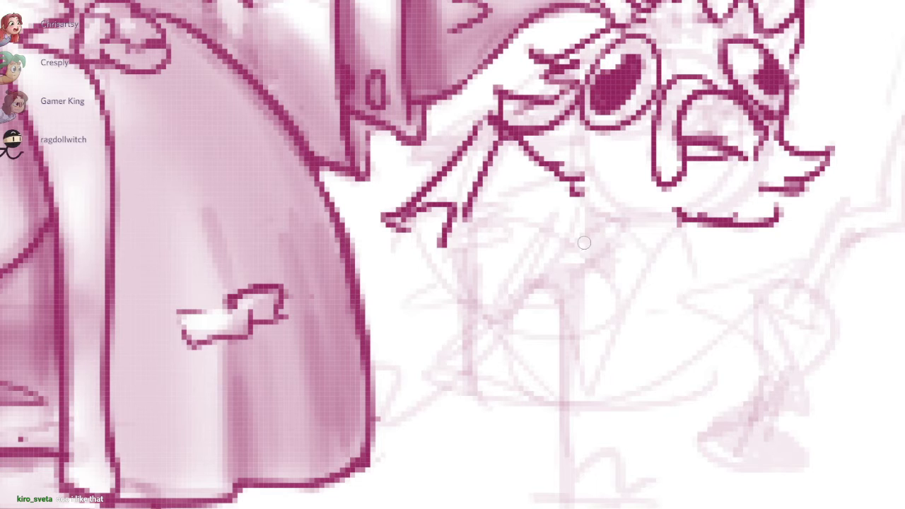
Step: Ink a ragged feathered chest edge with a long pointed tuft below the small bird's chin
{"action": "mouse_move", "coordinate": [678, 217]}
{"action": "left_mouse_down"}
{"action": "mouse_move", "coordinate": [617, 228]}
{"action": "mouse_move", "coordinate": [562, 269]}
{"action": "mouse_move", "coordinate": [495, 294]}
{"action": "left_mouse_up"}
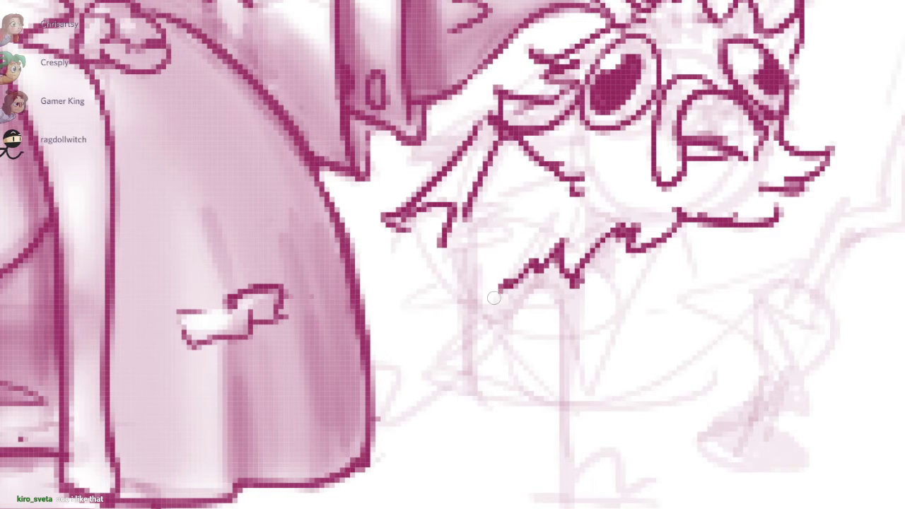
{"action": "scroll", "coordinate": [495, 294], "scroll_direction": "down", "scroll_amount": 2}
{"action": "left_click_drag", "start_coordinate": [598, 244], "coordinate": [626, 216]}
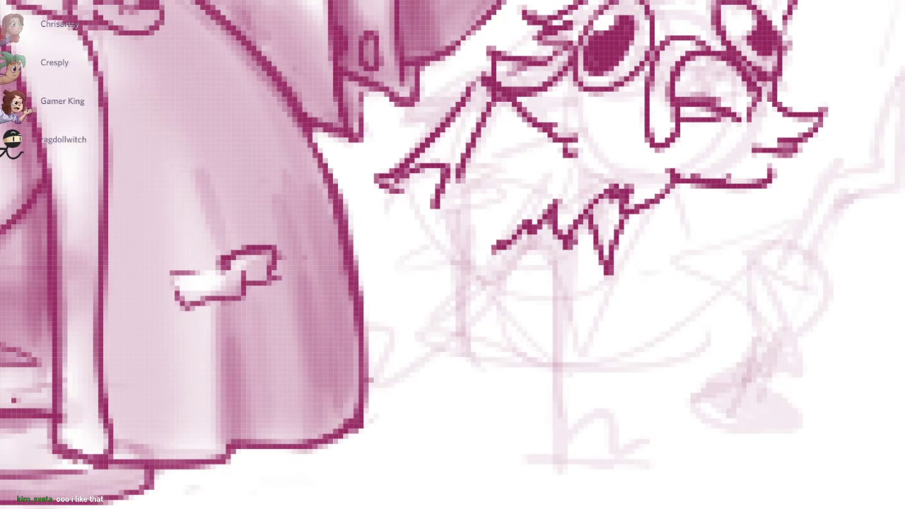
Step: Ink a thick dark vertical shaft below the small bird's shoulder and its thin front leg with a wavy foot
{"action": "scroll", "coordinate": [460, 202], "scroll_direction": "up", "scroll_amount": 2}
{"action": "mouse_move", "coordinate": [452, 198]}
{"action": "left_mouse_down"}
{"action": "mouse_move", "coordinate": [465, 423]}
{"action": "mouse_move", "coordinate": [440, 423]}
{"action": "left_mouse_up"}
{"action": "mouse_move", "coordinate": [445, 232]}
{"action": "left_mouse_down"}
{"action": "mouse_move", "coordinate": [450, 417]}
{"action": "mouse_move", "coordinate": [458, 416]}
{"action": "left_mouse_up"}
{"action": "mouse_move", "coordinate": [570, 255]}
{"action": "left_mouse_down"}
{"action": "mouse_move", "coordinate": [568, 489]}
{"action": "mouse_move", "coordinate": [642, 474]}
{"action": "left_mouse_up"}
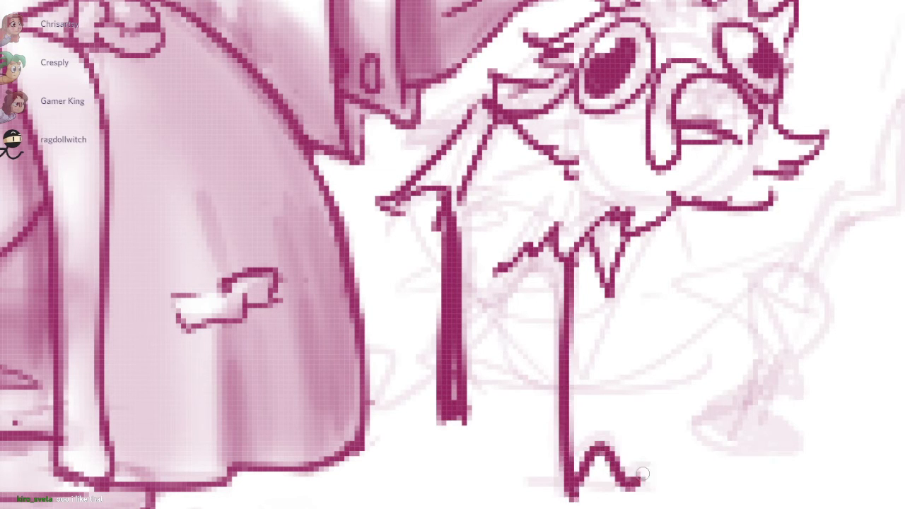
Step: Erase the rough end of the dark shaft and redraw it as a solid shape with a rounded tip
{"action": "key", "text": "e"}
{"action": "mouse_move", "coordinate": [449, 430]}
{"action": "left_mouse_down"}
{"action": "mouse_move", "coordinate": [481, 421]}
{"action": "mouse_move", "coordinate": [463, 390]}
{"action": "left_mouse_up"}
{"action": "key", "text": "b"}
{"action": "mouse_move", "coordinate": [434, 359]}
{"action": "left_mouse_down"}
{"action": "mouse_move", "coordinate": [443, 380]}
{"action": "mouse_move", "coordinate": [451, 361]}
{"action": "left_mouse_up"}
{"action": "left_click_drag", "start_coordinate": [524, 328], "coordinate": [529, 374]}
{"action": "mouse_move", "coordinate": [447, 256]}
{"action": "left_mouse_down"}
{"action": "mouse_move", "coordinate": [454, 361]}
{"action": "mouse_move", "coordinate": [444, 346]}
{"action": "mouse_move", "coordinate": [445, 375]}
{"action": "mouse_move", "coordinate": [483, 368]}
{"action": "left_mouse_up"}
{"action": "key", "text": "e"}
{"action": "key", "text": "b"}
Step: Erase and redraw the small bird's shoulder feathers, joining them to the bulky bird's cuff
{"action": "left_click_drag", "start_coordinate": [505, 217], "coordinate": [495, 212]}
{"action": "mouse_move", "coordinate": [453, 239]}
{"action": "left_mouse_down"}
{"action": "mouse_move", "coordinate": [446, 231]}
{"action": "mouse_move", "coordinate": [378, 246]}
{"action": "mouse_move", "coordinate": [389, 255]}
{"action": "left_mouse_up"}
{"action": "key", "text": "e"}
{"action": "key", "text": "b"}
{"action": "left_click_drag", "start_coordinate": [425, 205], "coordinate": [416, 244]}
{"action": "mouse_move", "coordinate": [455, 198]}
{"action": "left_mouse_down"}
{"action": "mouse_move", "coordinate": [400, 181]}
{"action": "mouse_move", "coordinate": [406, 189]}
{"action": "left_mouse_up"}
{"action": "left_click_drag", "start_coordinate": [431, 226], "coordinate": [399, 159]}
{"action": "left_click_drag", "start_coordinate": [682, 295], "coordinate": [685, 264]}
{"action": "left_click_drag", "start_coordinate": [481, 235], "coordinate": [495, 318]}
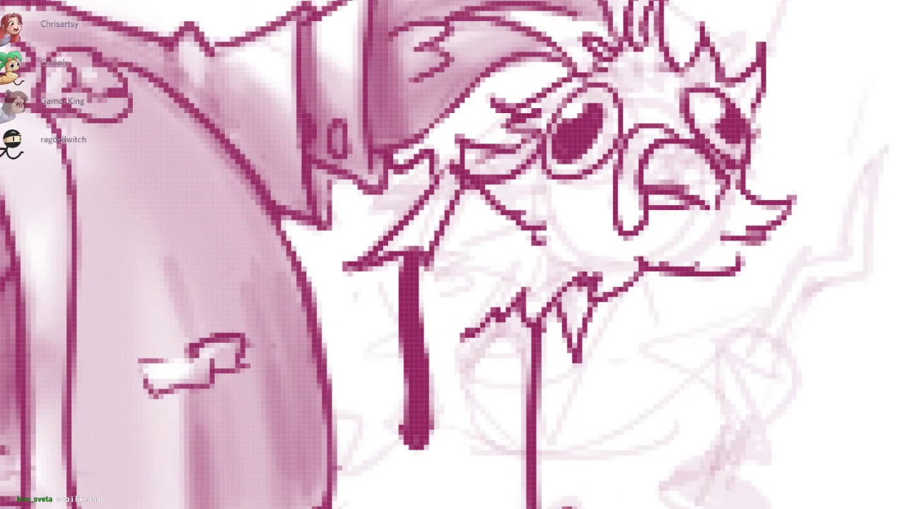
Step: Extend the small bird's ragged underside backward and ink a pointed tail toward the bulky bird's coat, undoing weak strokes
{"action": "mouse_move", "coordinate": [441, 300]}
{"action": "left_mouse_down"}
{"action": "mouse_move", "coordinate": [437, 258]}
{"action": "mouse_move", "coordinate": [423, 381]}
{"action": "left_mouse_up"}
{"action": "left_click_drag", "start_coordinate": [470, 331], "coordinate": [426, 365]}
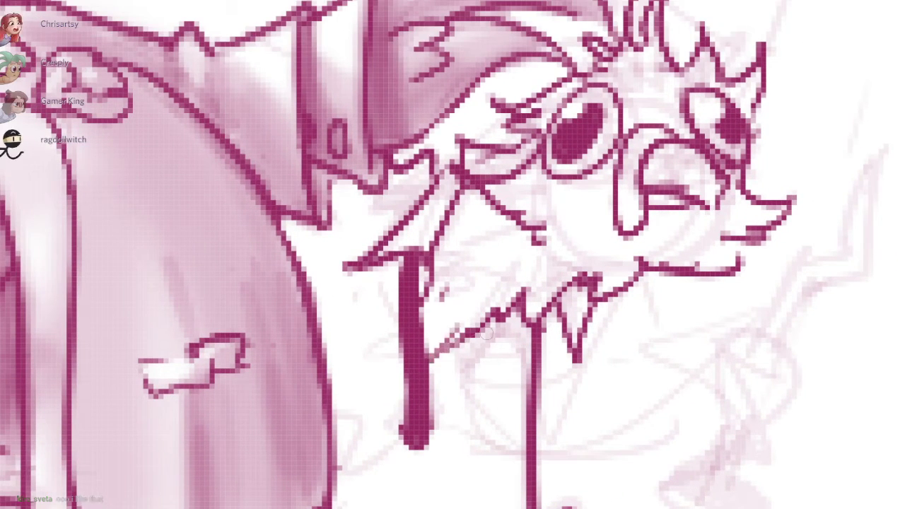
{"action": "key", "text": "ctrl+z"}
{"action": "left_click_drag", "start_coordinate": [490, 328], "coordinate": [431, 363]}
{"action": "left_click_drag", "start_coordinate": [397, 310], "coordinate": [355, 342]}
{"action": "left_click_drag", "start_coordinate": [378, 346], "coordinate": [328, 367]}
{"action": "key", "text": "ctrl+z"}
{"action": "key", "text": "ctrl+z"}
{"action": "mouse_move", "coordinate": [399, 331]}
{"action": "left_mouse_down"}
{"action": "mouse_move", "coordinate": [338, 394]}
{"action": "mouse_move", "coordinate": [404, 373]}
{"action": "mouse_move", "coordinate": [346, 297]}
{"action": "left_mouse_up"}
Step: Ink the second edge of the small bird's front leg and refine its clawed foot, erasing overlapping lines
{"action": "left_click_drag", "start_coordinate": [456, 250], "coordinate": [467, 487]}
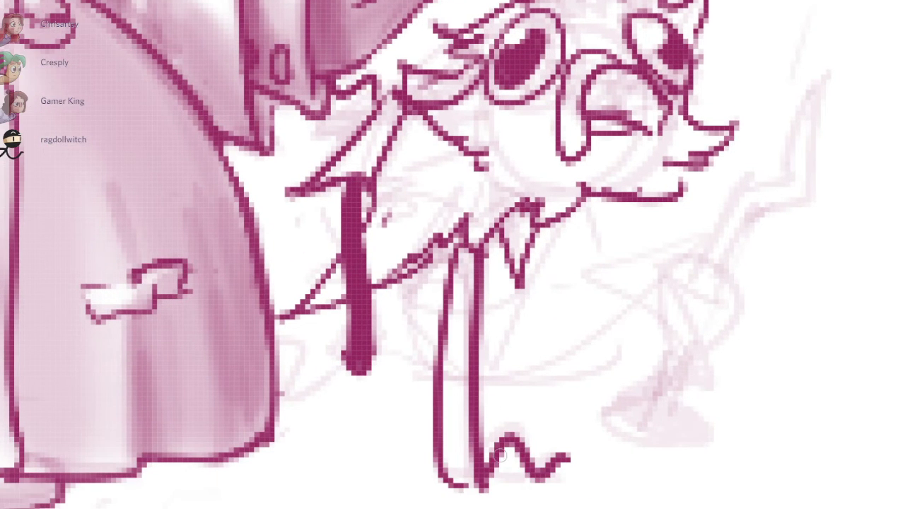
{"action": "mouse_move", "coordinate": [468, 450]}
{"action": "left_mouse_down"}
{"action": "mouse_move", "coordinate": [512, 433]}
{"action": "mouse_move", "coordinate": [577, 459]}
{"action": "left_mouse_up"}
{"action": "key", "text": "ctrl+z"}
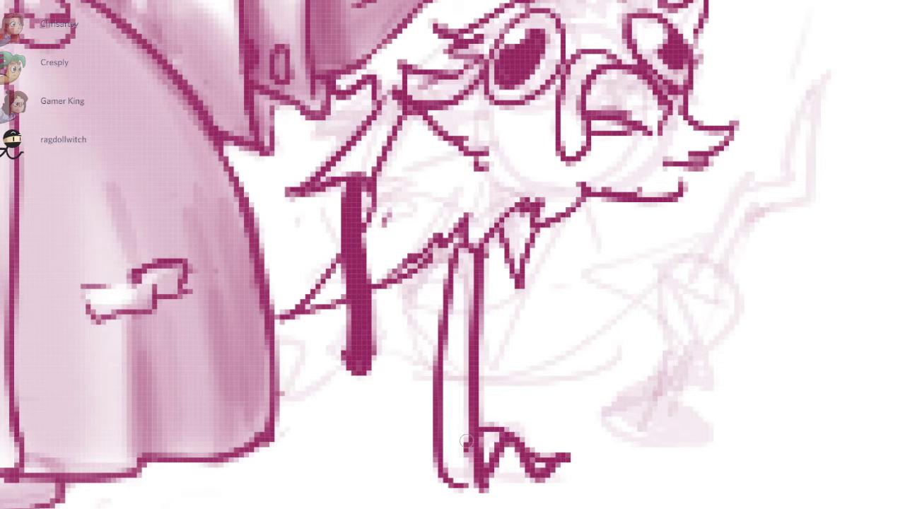
{"action": "key", "text": "e"}
{"action": "left_click_drag", "start_coordinate": [466, 452], "coordinate": [493, 480]}
{"action": "key", "text": "b"}
{"action": "left_click_drag", "start_coordinate": [442, 470], "coordinate": [483, 487]}
Step: Ink the small bird's rounded lower body outline behind the front leg, undoing the first stroke
{"action": "left_click_drag", "start_coordinate": [603, 269], "coordinate": [593, 303]}
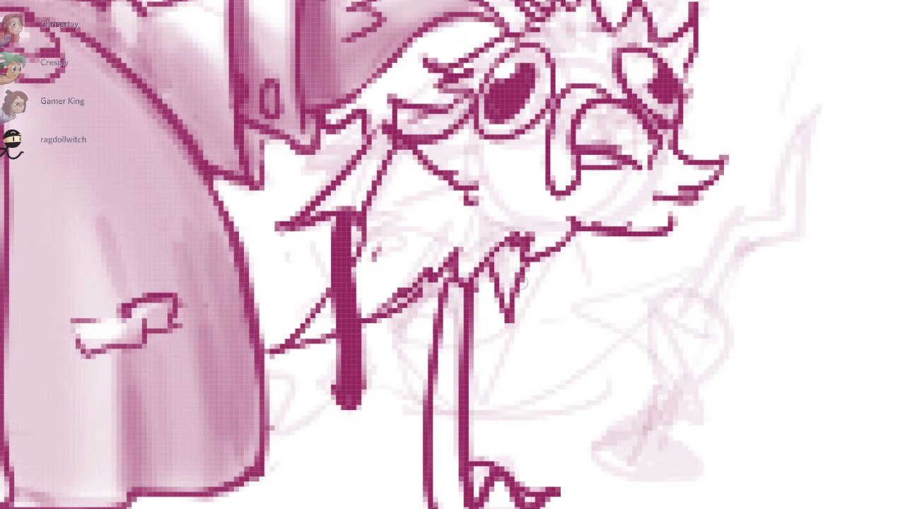
{"action": "left_click_drag", "start_coordinate": [375, 336], "coordinate": [422, 420]}
{"action": "key", "text": "ctrl+z"}
{"action": "mouse_move", "coordinate": [383, 324]}
{"action": "left_mouse_down"}
{"action": "mouse_move", "coordinate": [382, 358]}
{"action": "mouse_move", "coordinate": [424, 428]}
{"action": "mouse_move", "coordinate": [558, 435]}
{"action": "left_mouse_up"}
Step: Ink the small bird's outstretched arm and its large clawed hand with pointed feathers, erasing stray inner lines
{"action": "left_click_drag", "start_coordinate": [604, 341], "coordinate": [598, 373]}
{"action": "left_click_drag", "start_coordinate": [574, 336], "coordinate": [597, 348]}
{"action": "left_click_drag", "start_coordinate": [527, 330], "coordinate": [666, 341]}
{"action": "mouse_move", "coordinate": [724, 347]}
{"action": "left_mouse_down"}
{"action": "mouse_move", "coordinate": [733, 319]}
{"action": "mouse_move", "coordinate": [650, 261]}
{"action": "left_mouse_up"}
{"action": "mouse_move", "coordinate": [650, 261]}
{"action": "left_mouse_down"}
{"action": "mouse_move", "coordinate": [695, 343]}
{"action": "mouse_move", "coordinate": [657, 348]}
{"action": "mouse_move", "coordinate": [667, 393]}
{"action": "mouse_move", "coordinate": [673, 333]}
{"action": "left_mouse_up"}
{"action": "mouse_move", "coordinate": [701, 291]}
{"action": "left_mouse_down"}
{"action": "mouse_move", "coordinate": [728, 308]}
{"action": "mouse_move", "coordinate": [616, 354]}
{"action": "mouse_move", "coordinate": [679, 327]}
{"action": "mouse_move", "coordinate": [667, 281]}
{"action": "left_mouse_up"}
{"action": "key", "text": "e"}
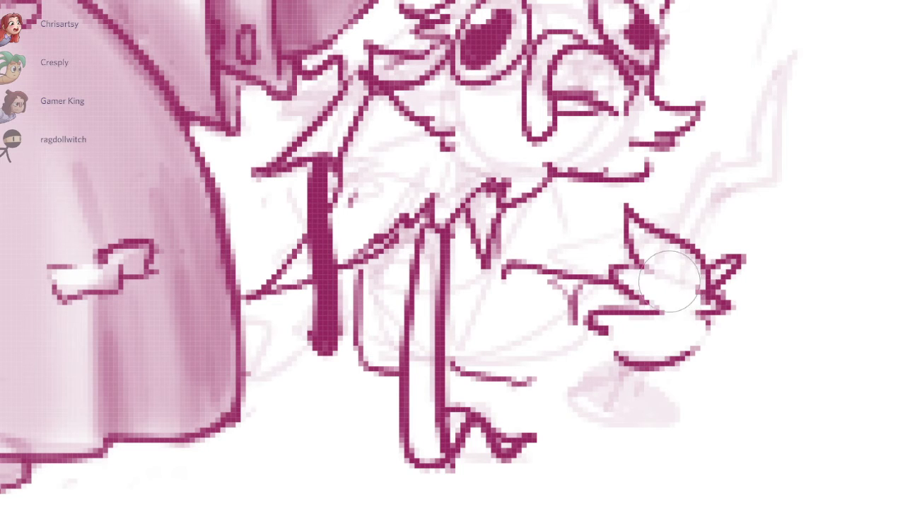
Step: Ink the crooked staff held in the claw, with a narrow stem and flared base, redrawing the oversized base
{"action": "key", "text": "b"}
{"action": "mouse_move", "coordinate": [622, 365]}
{"action": "left_mouse_down"}
{"action": "mouse_move", "coordinate": [632, 395]}
{"action": "mouse_move", "coordinate": [566, 388]}
{"action": "mouse_move", "coordinate": [555, 417]}
{"action": "mouse_move", "coordinate": [665, 439]}
{"action": "left_mouse_up"}
{"action": "left_click_drag", "start_coordinate": [637, 400], "coordinate": [661, 437]}
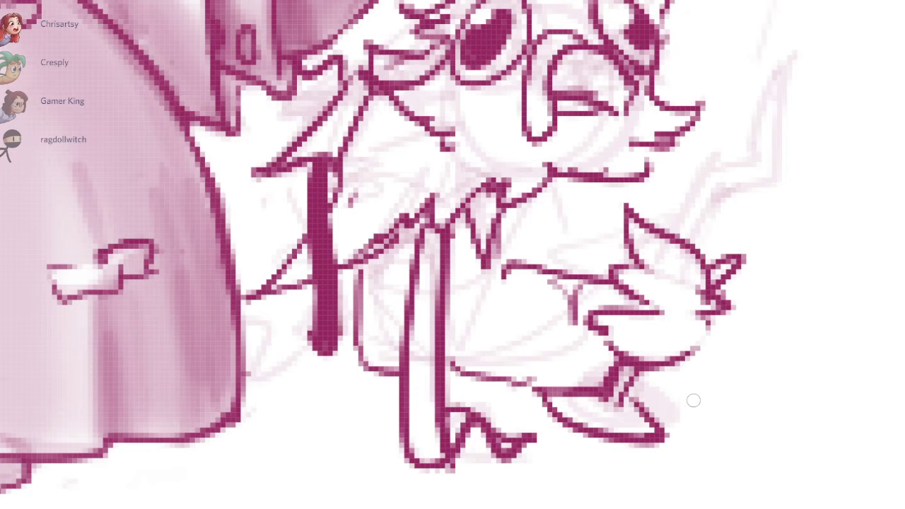
{"action": "left_click_drag", "start_coordinate": [737, 232], "coordinate": [699, 255]}
{"action": "key", "text": "ctrl+z"}
{"action": "key", "text": "ctrl+z"}
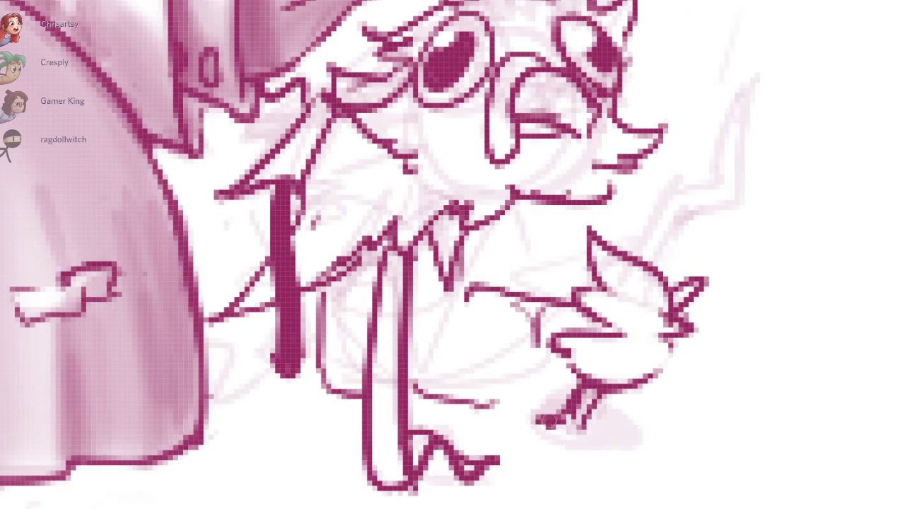
{"action": "mouse_move", "coordinate": [552, 422]}
{"action": "left_mouse_down"}
{"action": "mouse_move", "coordinate": [513, 445]}
{"action": "mouse_move", "coordinate": [587, 463]}
{"action": "mouse_move", "coordinate": [594, 442]}
{"action": "left_mouse_up"}
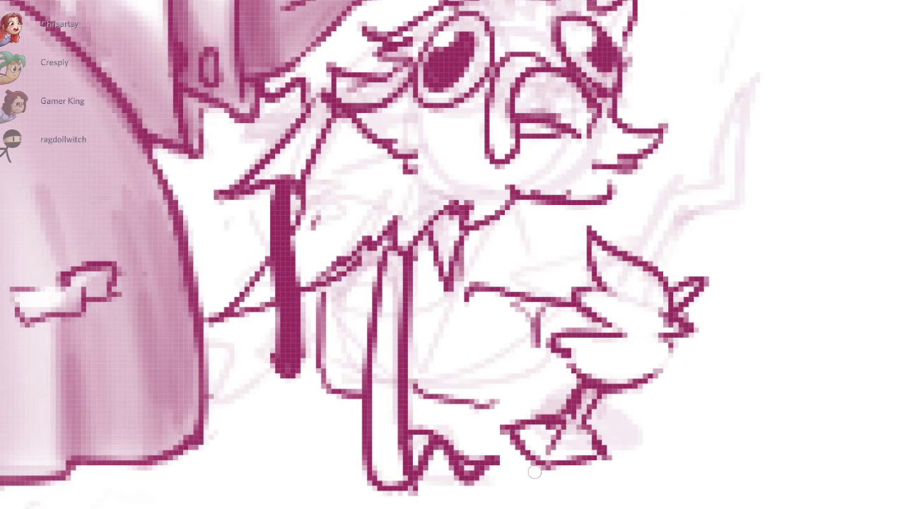
{"action": "mouse_move", "coordinate": [677, 253]}
{"action": "left_mouse_down"}
{"action": "mouse_move", "coordinate": [640, 300]}
{"action": "mouse_move", "coordinate": [643, 246]}
{"action": "mouse_move", "coordinate": [685, 236]}
{"action": "mouse_move", "coordinate": [728, 132]}
{"action": "mouse_move", "coordinate": [726, 167]}
{"action": "mouse_move", "coordinate": [676, 269]}
{"action": "mouse_move", "coordinate": [616, 314]}
{"action": "mouse_move", "coordinate": [582, 303]}
{"action": "mouse_move", "coordinate": [596, 324]}
{"action": "mouse_move", "coordinate": [564, 286]}
{"action": "left_mouse_up"}
{"action": "key", "text": "b"}
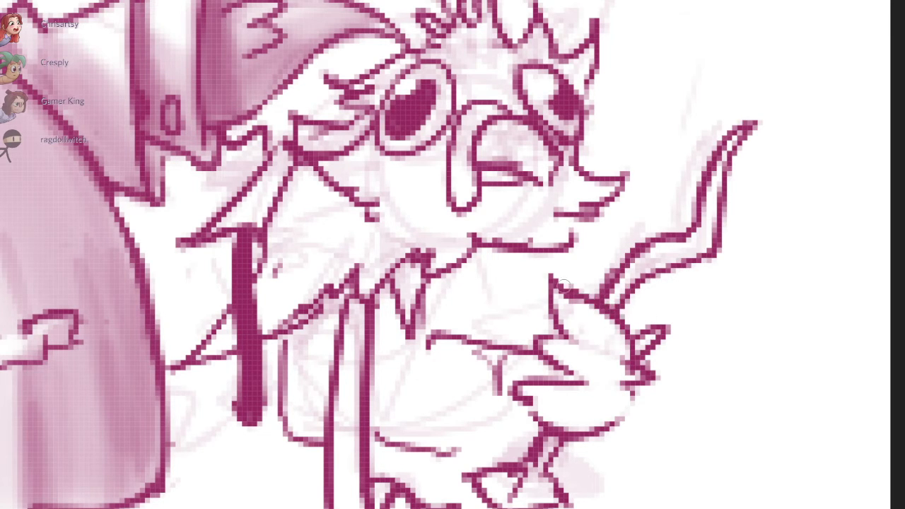
Step: Rework the small bird's belly edge behind the front leg and add a lower line beneath the tail
{"action": "scroll", "coordinate": [658, 297], "scroll_direction": "down", "scroll_amount": 3}
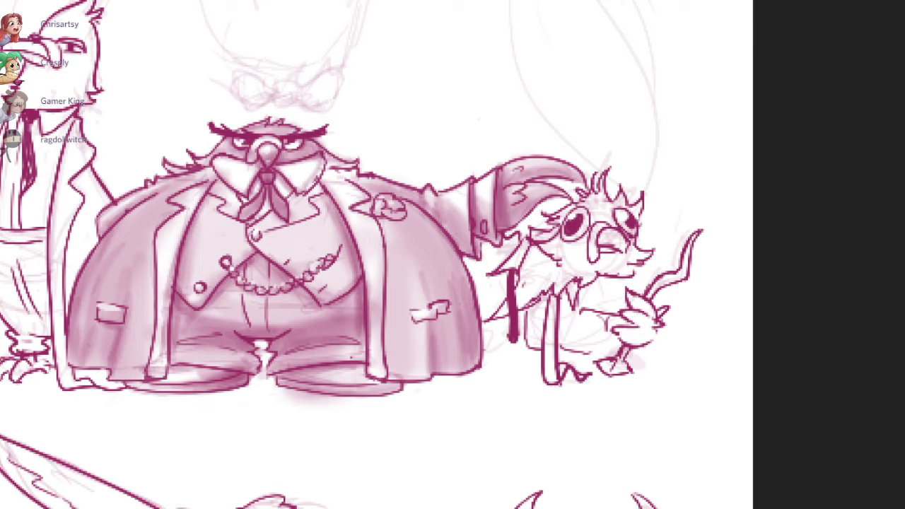
{"action": "scroll", "coordinate": [540, 328], "scroll_direction": "up", "scroll_amount": 3}
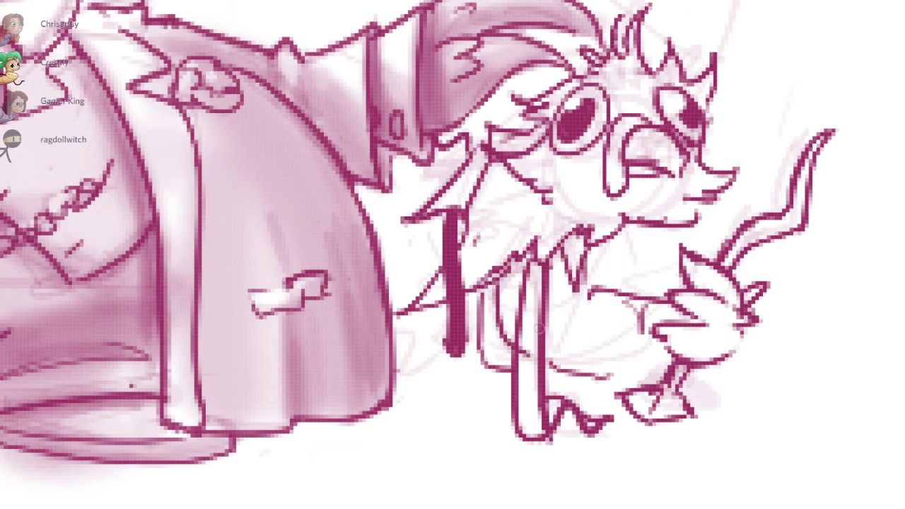
{"action": "left_click_drag", "start_coordinate": [486, 306], "coordinate": [501, 362]}
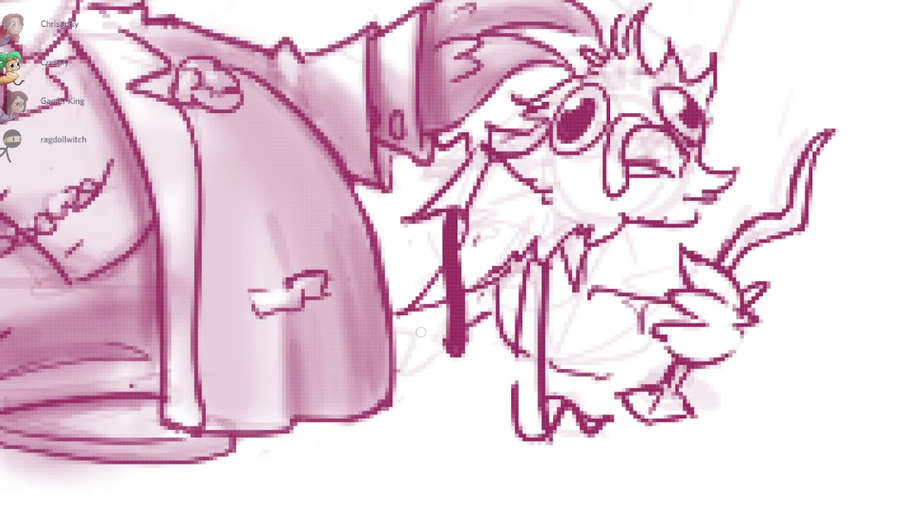
{"action": "left_click_drag", "start_coordinate": [447, 337], "coordinate": [392, 350]}
{"action": "key", "text": "ctrl+z"}
{"action": "left_click_drag", "start_coordinate": [450, 325], "coordinate": [395, 337]}
Step: Ink short lines in the gap between the bulky bird's cuff and the small bird's shoulder
{"action": "scroll", "coordinate": [419, 328], "scroll_direction": "up", "scroll_amount": 3}
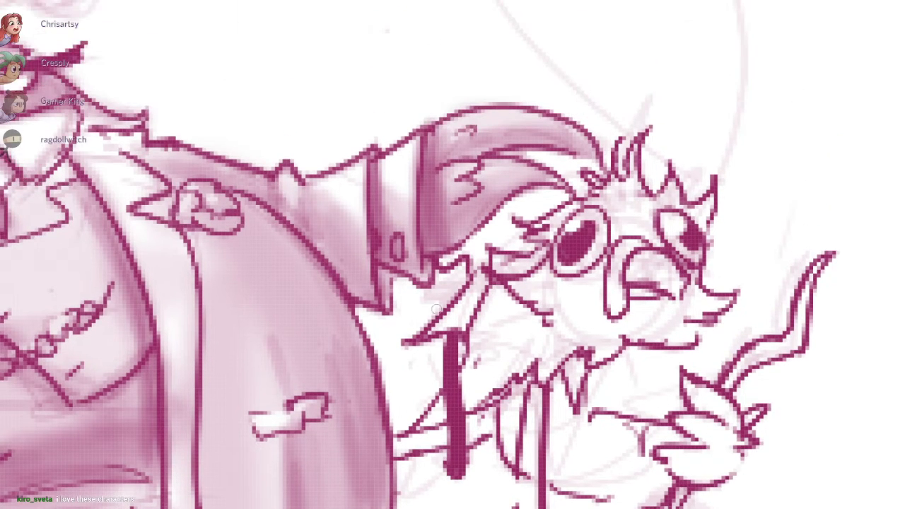
{"action": "mouse_move", "coordinate": [432, 287]}
{"action": "left_mouse_down"}
{"action": "mouse_move", "coordinate": [342, 310]}
{"action": "mouse_move", "coordinate": [385, 331]}
{"action": "left_mouse_up"}
{"action": "left_click_drag", "start_coordinate": [573, 417], "coordinate": [521, 322]}
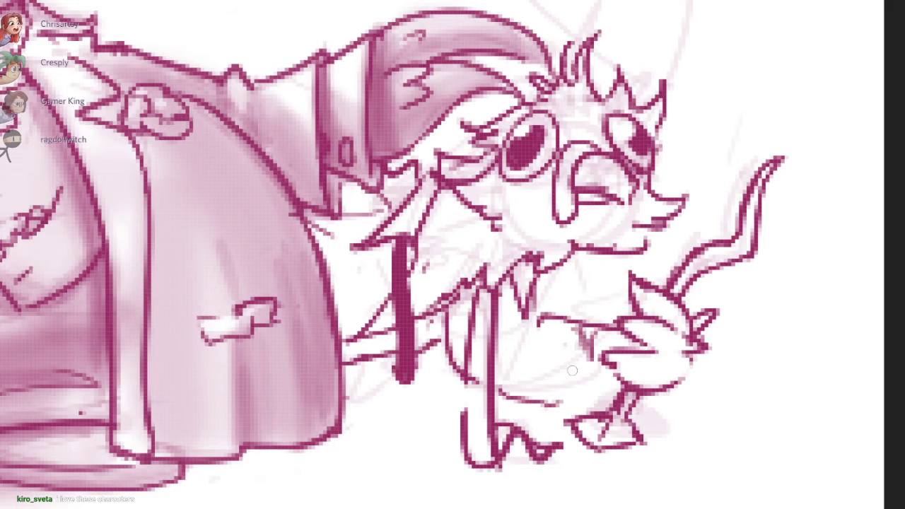
Step: Redraw the small bird's front leg edge and the curved body line beside it, undoing a poor stroke
{"action": "key", "text": "ctrl"}
{"action": "left_click_drag", "start_coordinate": [470, 349], "coordinate": [466, 419]}
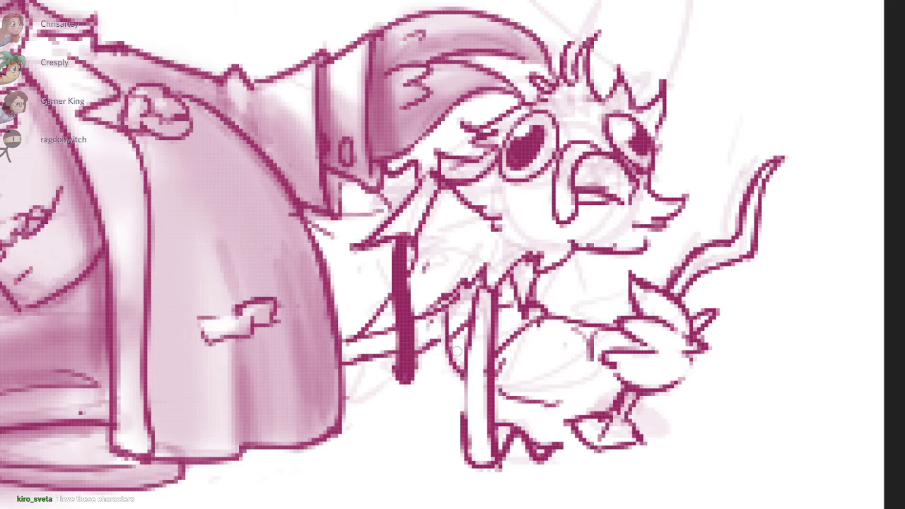
{"action": "key", "text": "ctrl+z"}
{"action": "left_click_drag", "start_coordinate": [451, 341], "coordinate": [466, 374]}
Step: Ink a coat flap behind the front leg and fold lines under the small bird's arm, undoing a poor stroke
{"action": "left_click_drag", "start_coordinate": [580, 369], "coordinate": [556, 344]}
{"action": "left_click_drag", "start_coordinate": [477, 336], "coordinate": [540, 354]}
{"action": "left_click_drag", "start_coordinate": [522, 330], "coordinate": [557, 331]}
{"action": "left_click_drag", "start_coordinate": [490, 368], "coordinate": [607, 364]}
{"action": "key", "text": "ctrl+z"}
{"action": "mouse_move", "coordinate": [474, 340]}
{"action": "left_mouse_down"}
{"action": "mouse_move", "coordinate": [537, 390]}
{"action": "mouse_move", "coordinate": [589, 351]}
{"action": "left_mouse_up"}
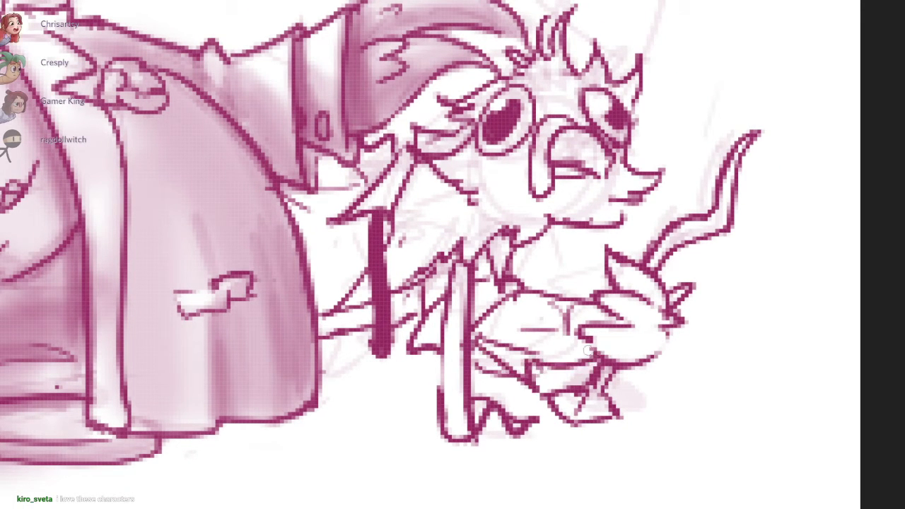
Step: Erase the lines under the small bird's arm, redraw them as a ragged edge and add detail around the claw
{"action": "left_click_drag", "start_coordinate": [475, 368], "coordinate": [505, 391]}
{"action": "key", "text": "e"}
{"action": "mouse_move", "coordinate": [488, 378]}
{"action": "left_mouse_down"}
{"action": "mouse_move", "coordinate": [527, 378]}
{"action": "mouse_move", "coordinate": [556, 354]}
{"action": "mouse_move", "coordinate": [548, 324]}
{"action": "mouse_move", "coordinate": [555, 318]}
{"action": "left_mouse_up"}
{"action": "key", "text": "b"}
{"action": "left_click_drag", "start_coordinate": [474, 345], "coordinate": [517, 394]}
{"action": "mouse_move", "coordinate": [516, 347]}
{"action": "left_mouse_down"}
{"action": "mouse_move", "coordinate": [537, 363]}
{"action": "mouse_move", "coordinate": [568, 349]}
{"action": "left_mouse_up"}
{"action": "left_click_drag", "start_coordinate": [559, 375], "coordinate": [601, 350]}
{"action": "left_click_drag", "start_coordinate": [609, 325], "coordinate": [575, 389]}
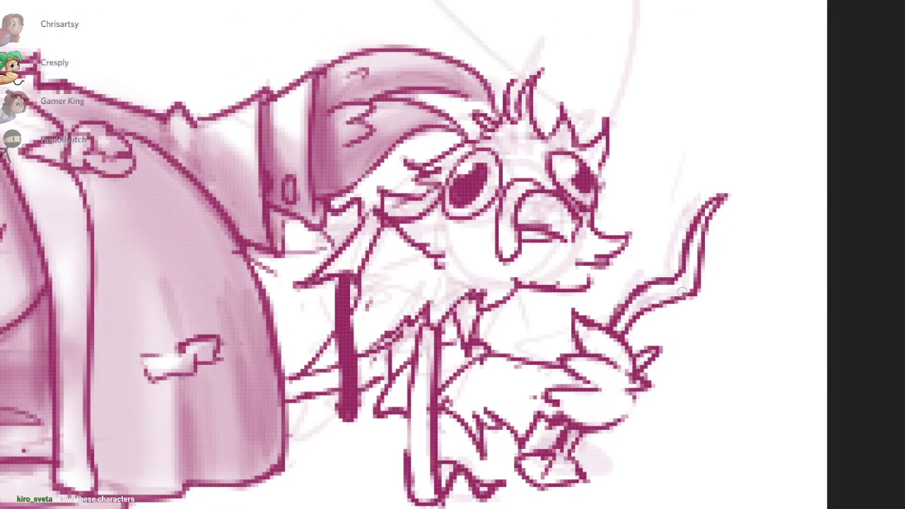
{"action": "left_click_drag", "start_coordinate": [552, 307], "coordinate": [617, 329]}
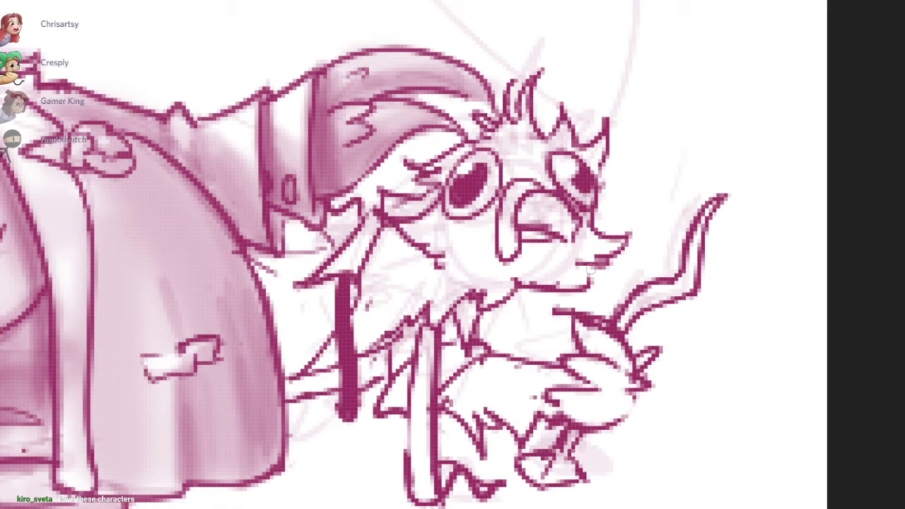
{"action": "key", "text": "ctrl+z"}
{"action": "left_click_drag", "start_coordinate": [539, 290], "coordinate": [624, 337]}
{"action": "mouse_move", "coordinate": [540, 303]}
{"action": "left_mouse_down"}
{"action": "mouse_move", "coordinate": [566, 348]}
{"action": "mouse_move", "coordinate": [589, 353]}
{"action": "mouse_move", "coordinate": [522, 312]}
{"action": "left_mouse_up"}
{"action": "key", "text": "ctrl+z"}
{"action": "key", "text": "ctrl+z"}
{"action": "key", "text": "ctrl+z"}
Step: Clean up and redraw the upper edge of the small bird's feathered hand at the staff as overlapping pointed feathers, undoing poor strokes
{"action": "key", "text": "e"}
{"action": "mouse_move", "coordinate": [592, 322]}
{"action": "left_mouse_down"}
{"action": "mouse_move", "coordinate": [571, 328]}
{"action": "mouse_move", "coordinate": [577, 340]}
{"action": "mouse_move", "coordinate": [539, 317]}
{"action": "left_mouse_up"}
{"action": "mouse_move", "coordinate": [539, 297]}
{"action": "left_mouse_down"}
{"action": "mouse_move", "coordinate": [555, 334]}
{"action": "mouse_move", "coordinate": [590, 354]}
{"action": "mouse_move", "coordinate": [538, 315]}
{"action": "mouse_move", "coordinate": [586, 354]}
{"action": "mouse_move", "coordinate": [566, 348]}
{"action": "mouse_move", "coordinate": [635, 377]}
{"action": "left_mouse_up"}
{"action": "key", "text": "ctrl+z"}
{"action": "key", "text": "ctrl+z"}
{"action": "key", "text": "ctrl+z"}
{"action": "left_click_drag", "start_coordinate": [636, 377], "coordinate": [546, 350]}
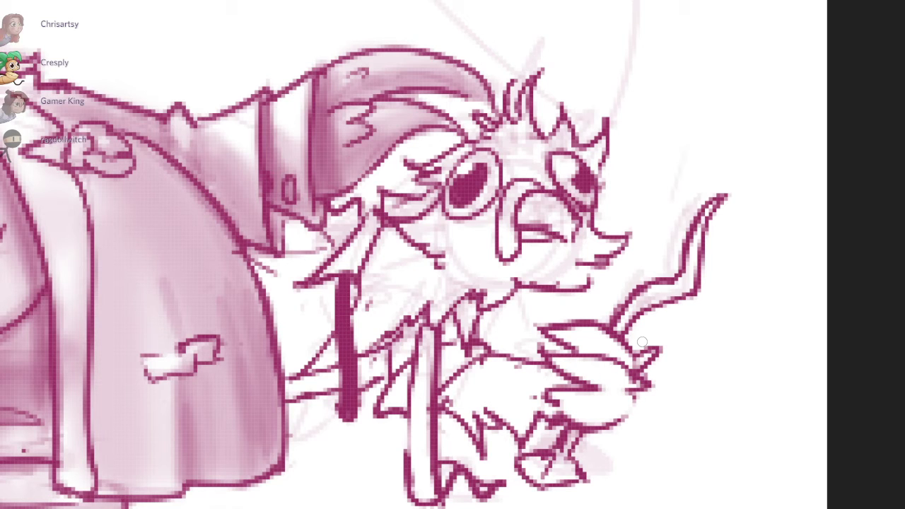